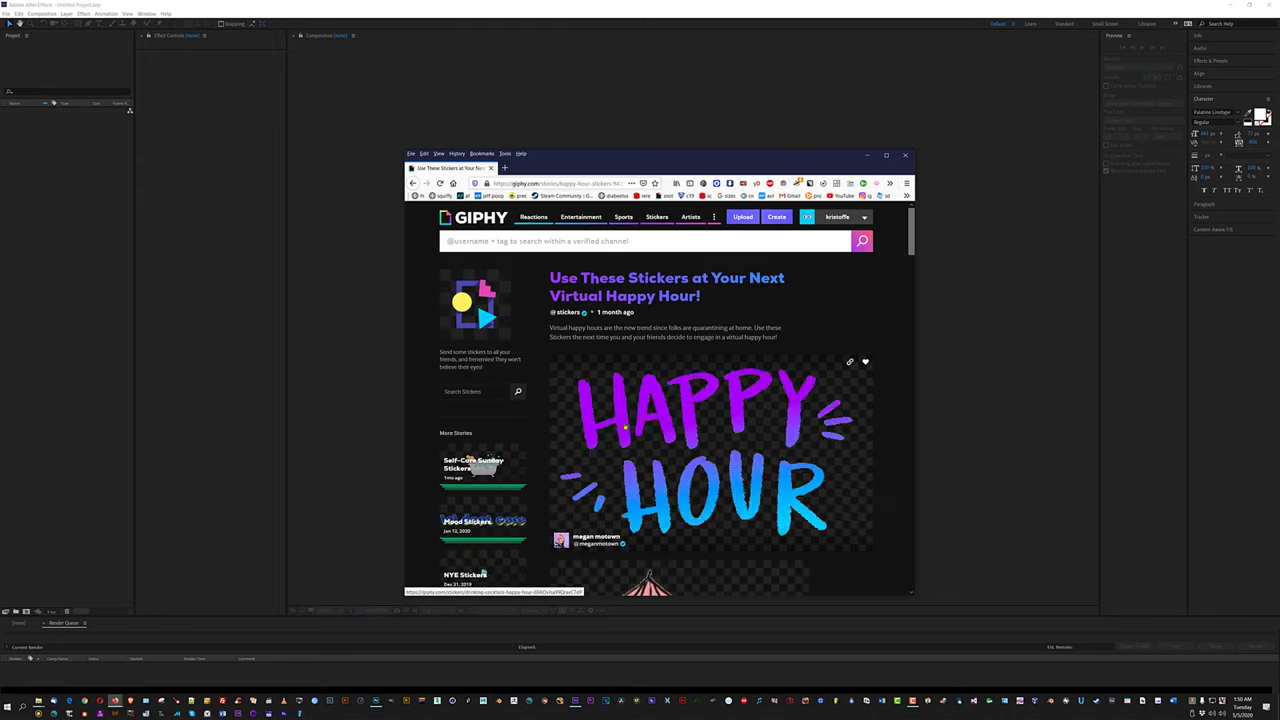
Browse the Virtual Happy Hour stickers story on GIPHY and search the site for the creator's name.
scroll(632, 423, "down", 3)
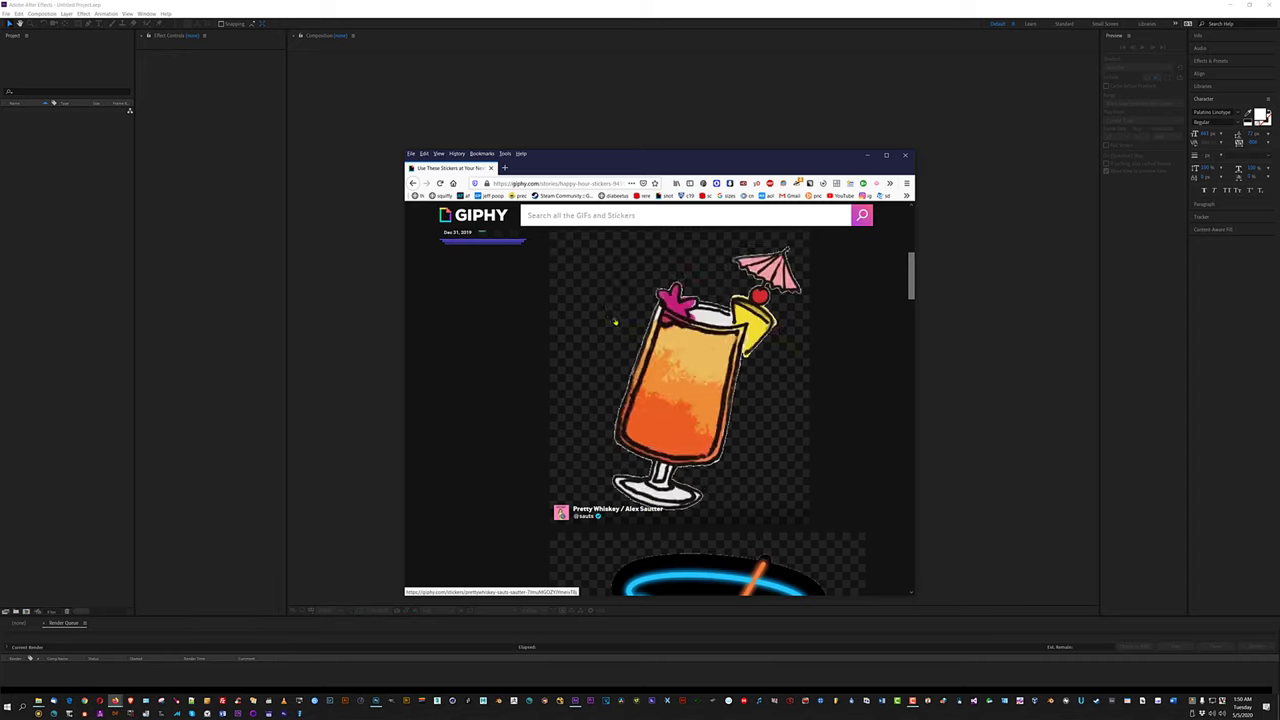
scroll(617, 325, "up", 10)
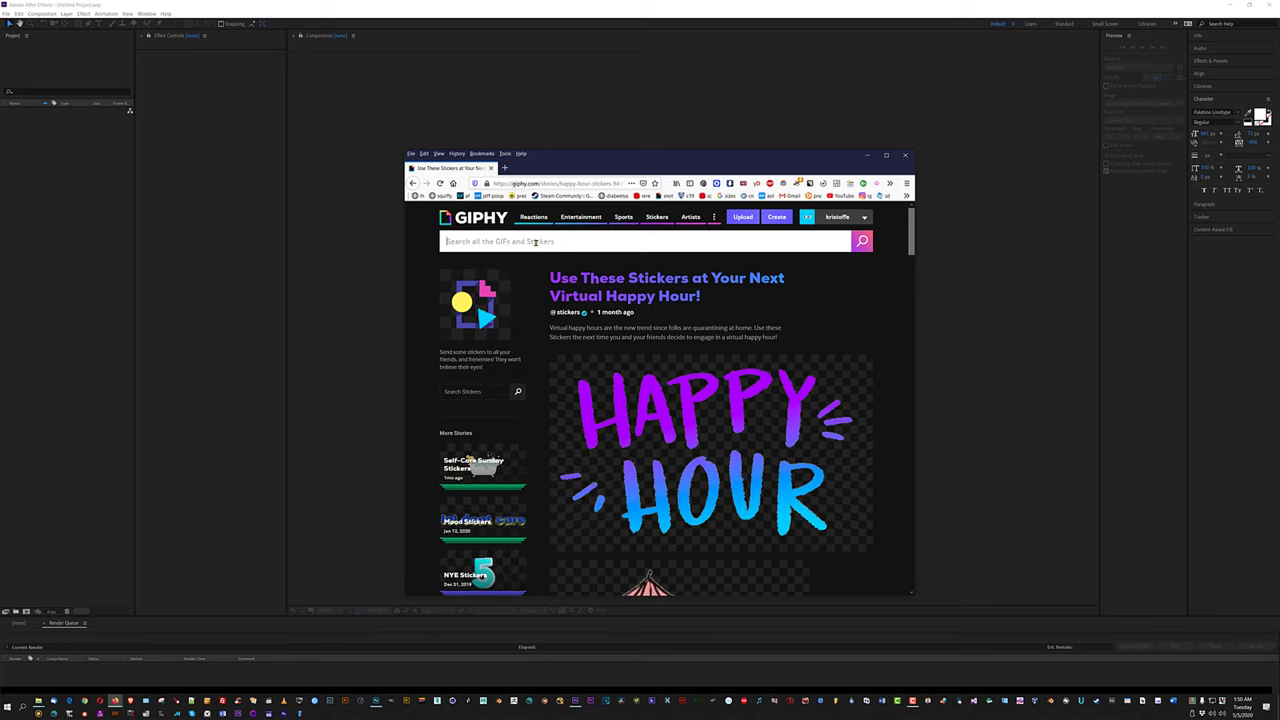
left_click(536, 242)
type("kristoffe")
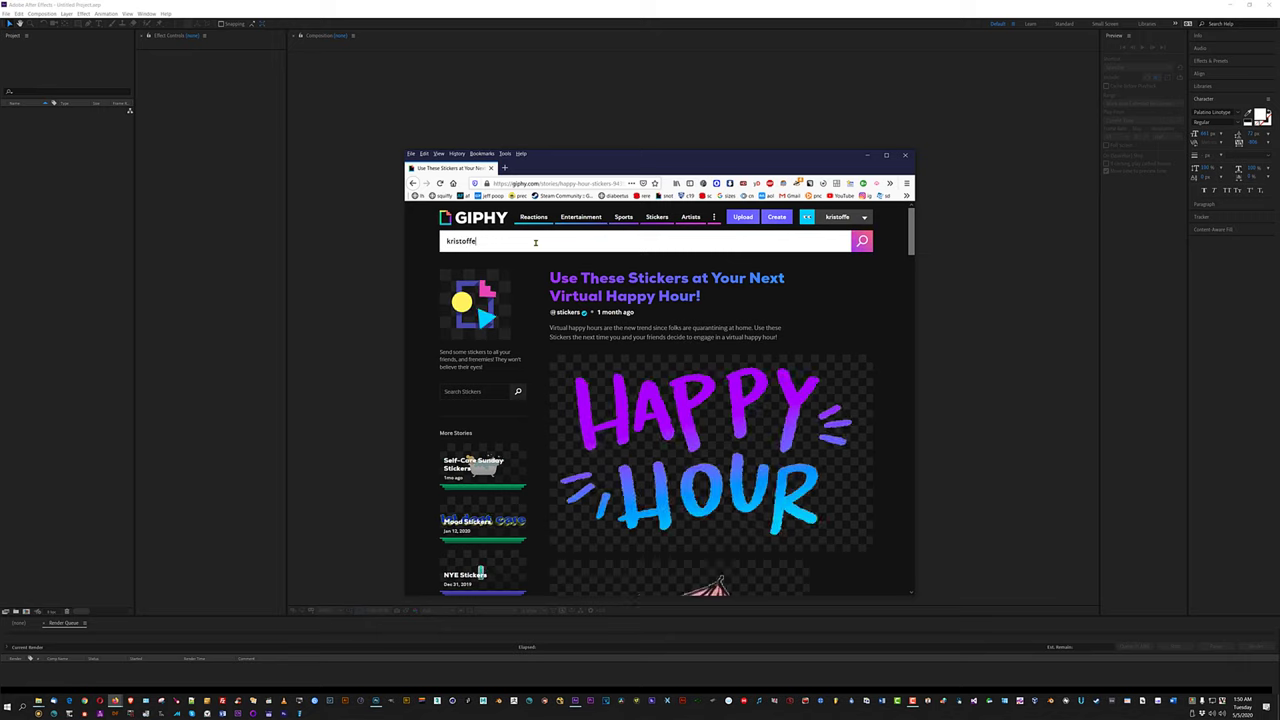
type(" pete spano")
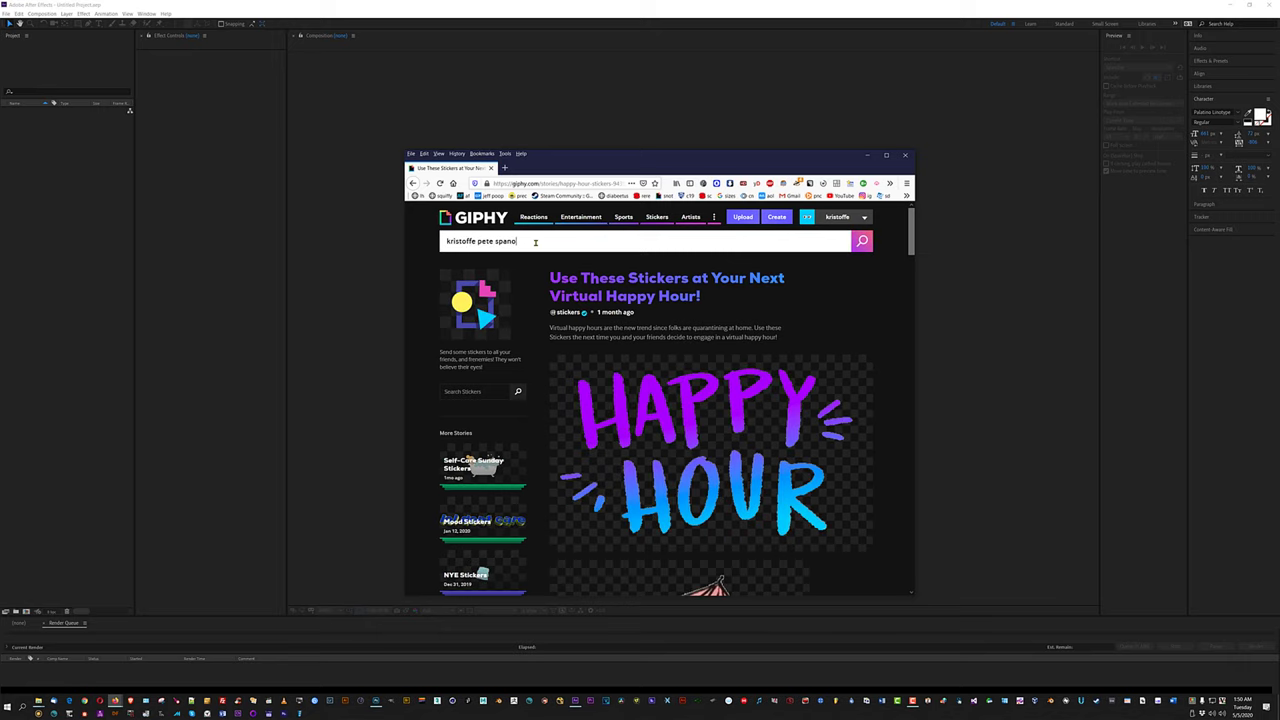
key("Return")
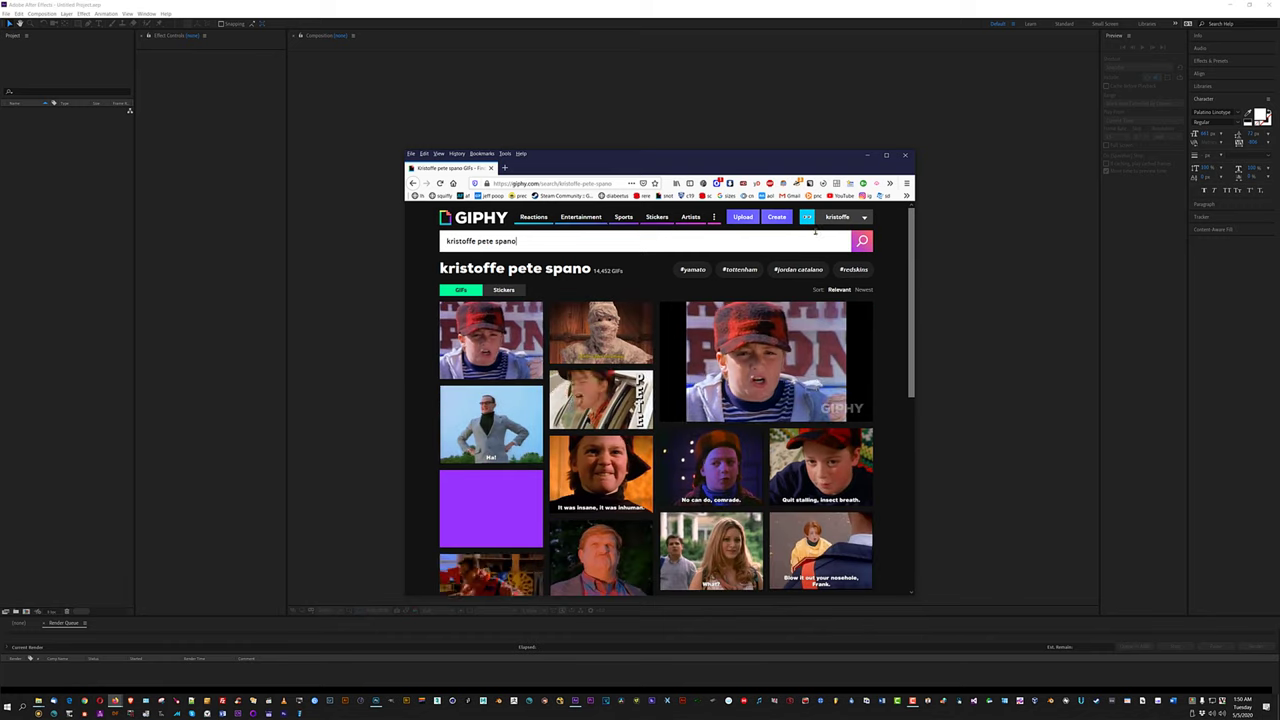
Open the signed-in account's own GIPHY channel and view its transparent sticker of the man in sunglasses.
mouse_move(797, 226)
mouse_move(713, 217)
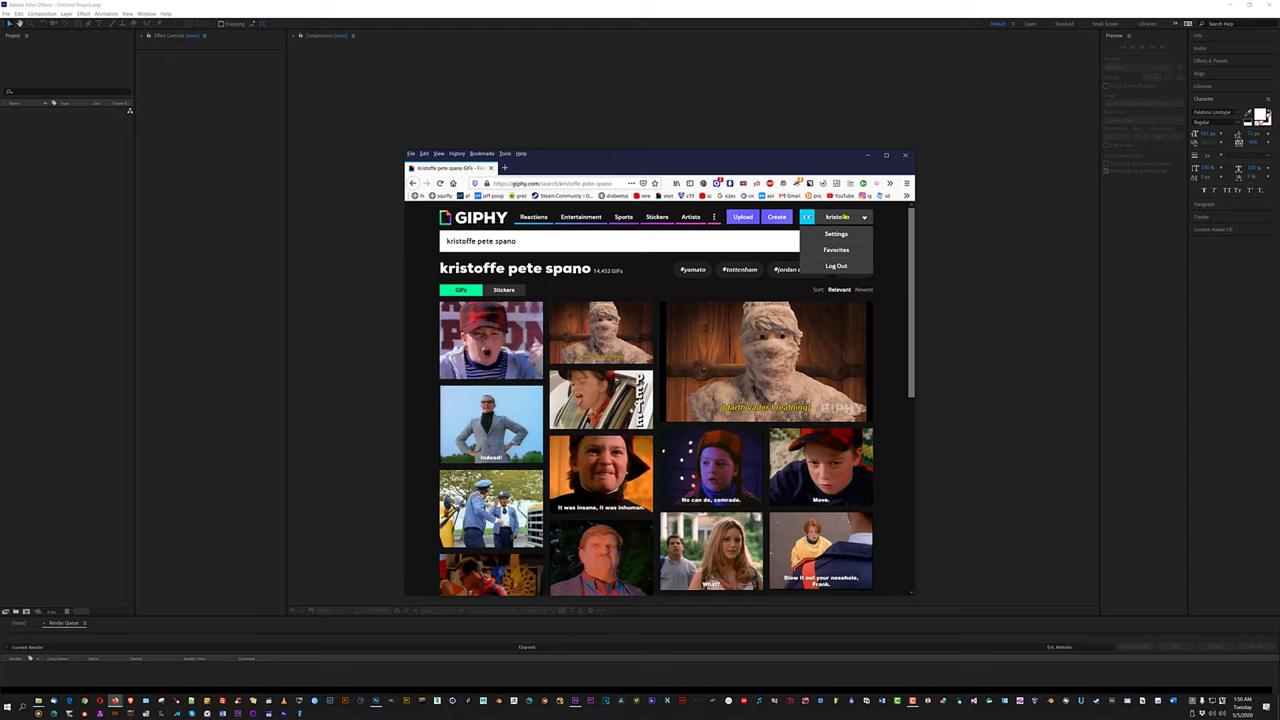
left_click(808, 217)
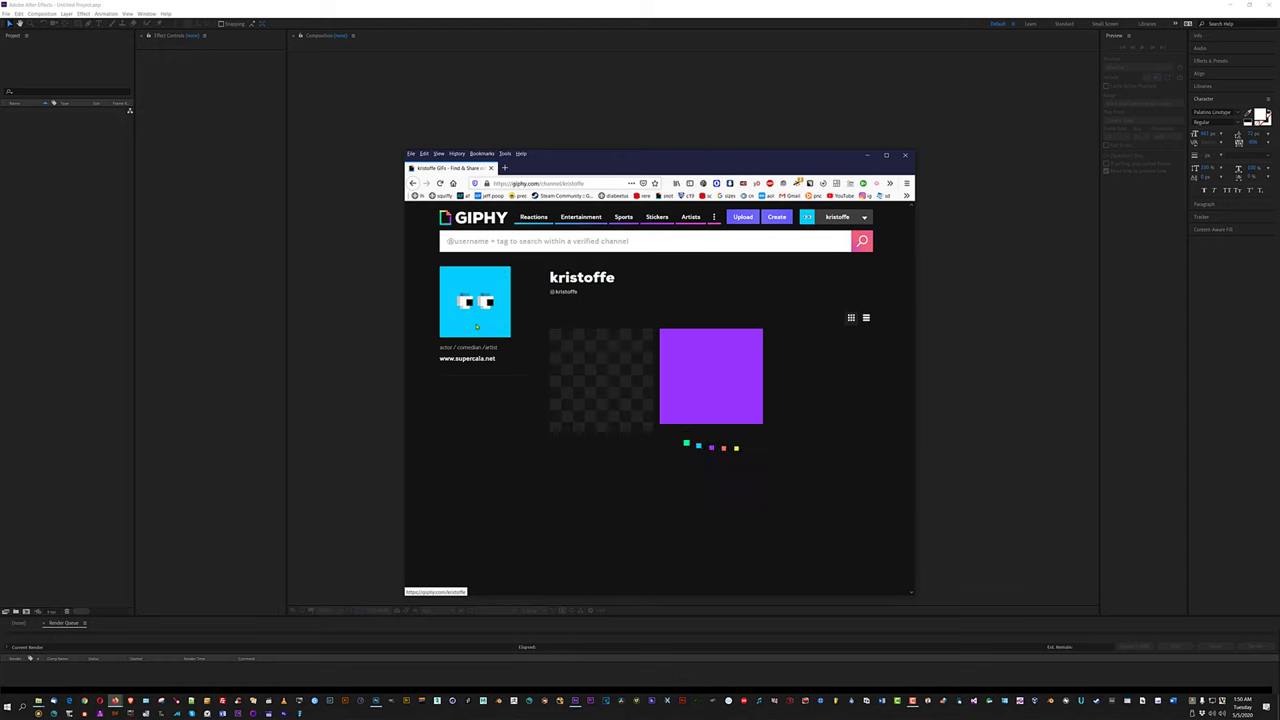
left_click(600, 385)
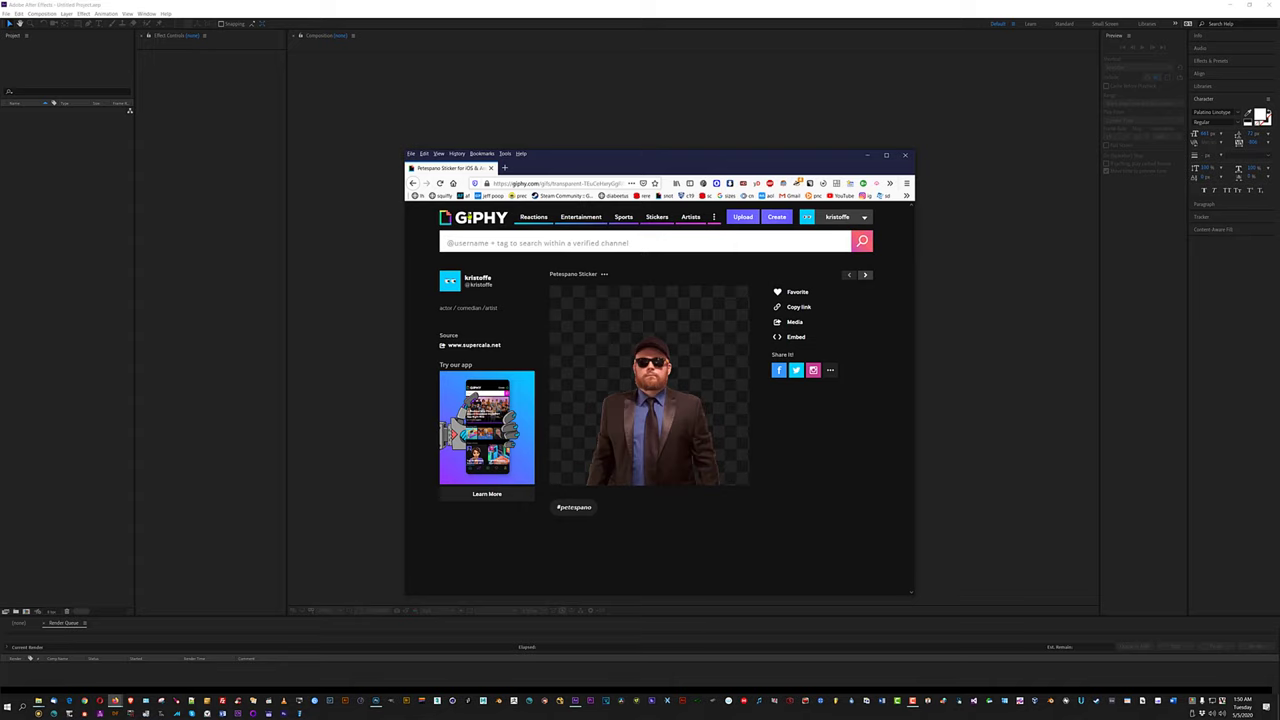
Open strength-256.php from the localhost stickers directory and examine the sticker on the black, white, green and grey backgrounds.
left_click(418, 196)
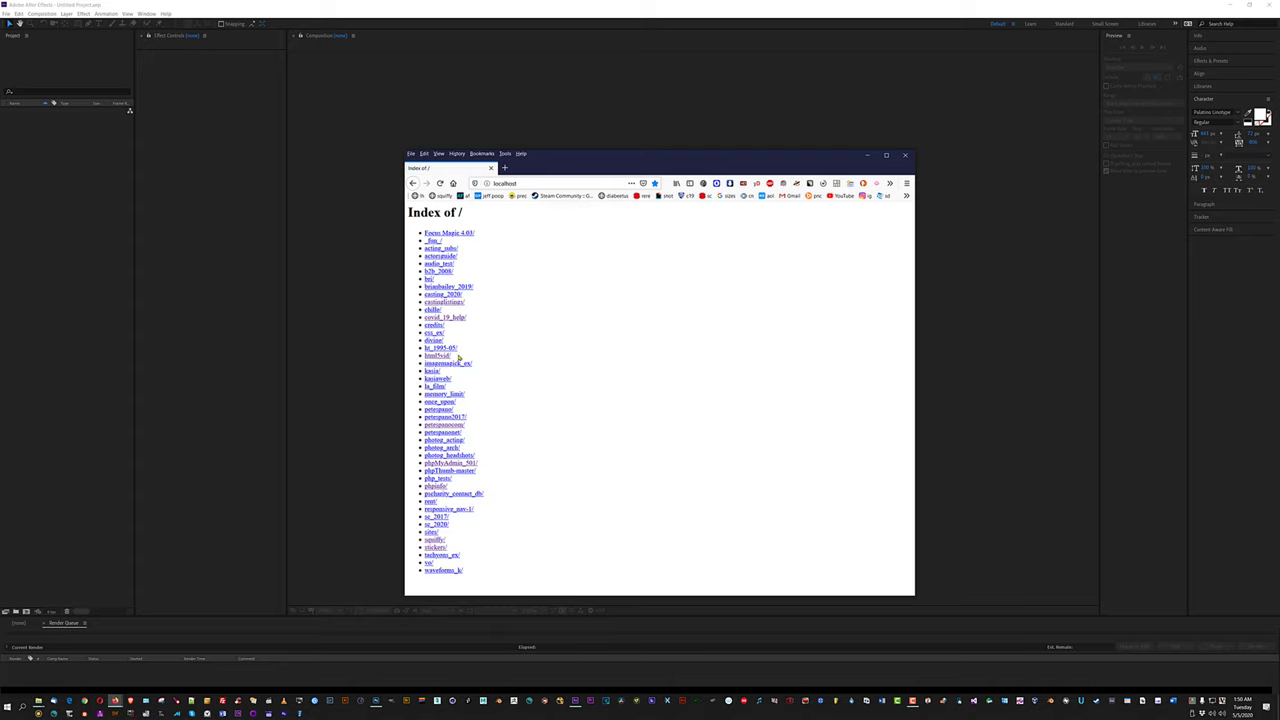
left_click(436, 547)
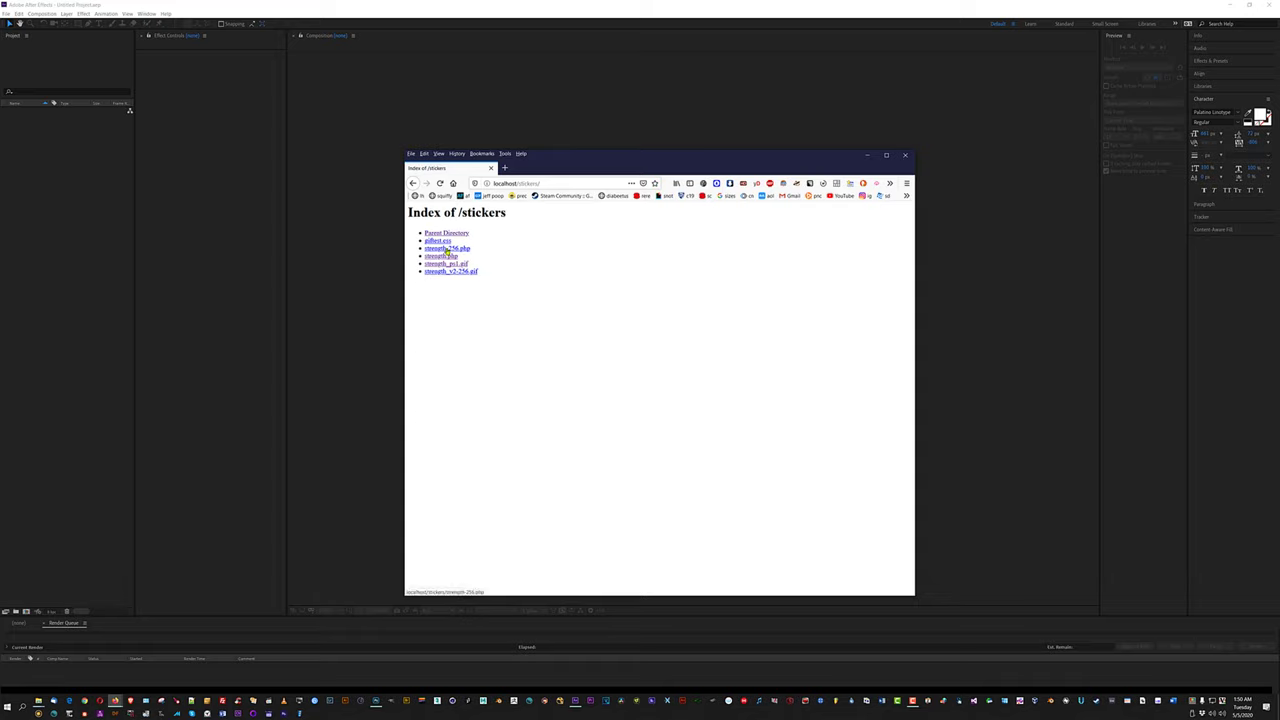
left_click(446, 249)
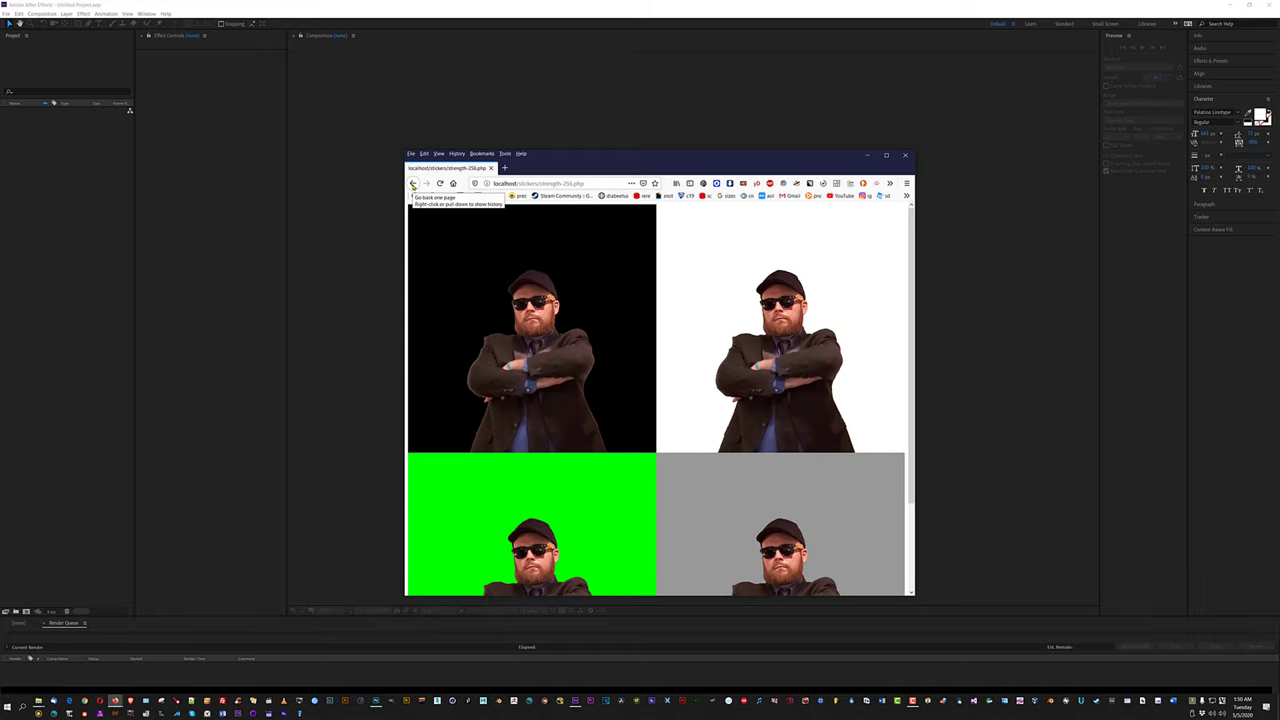
scroll(467, 285, "down", 2)
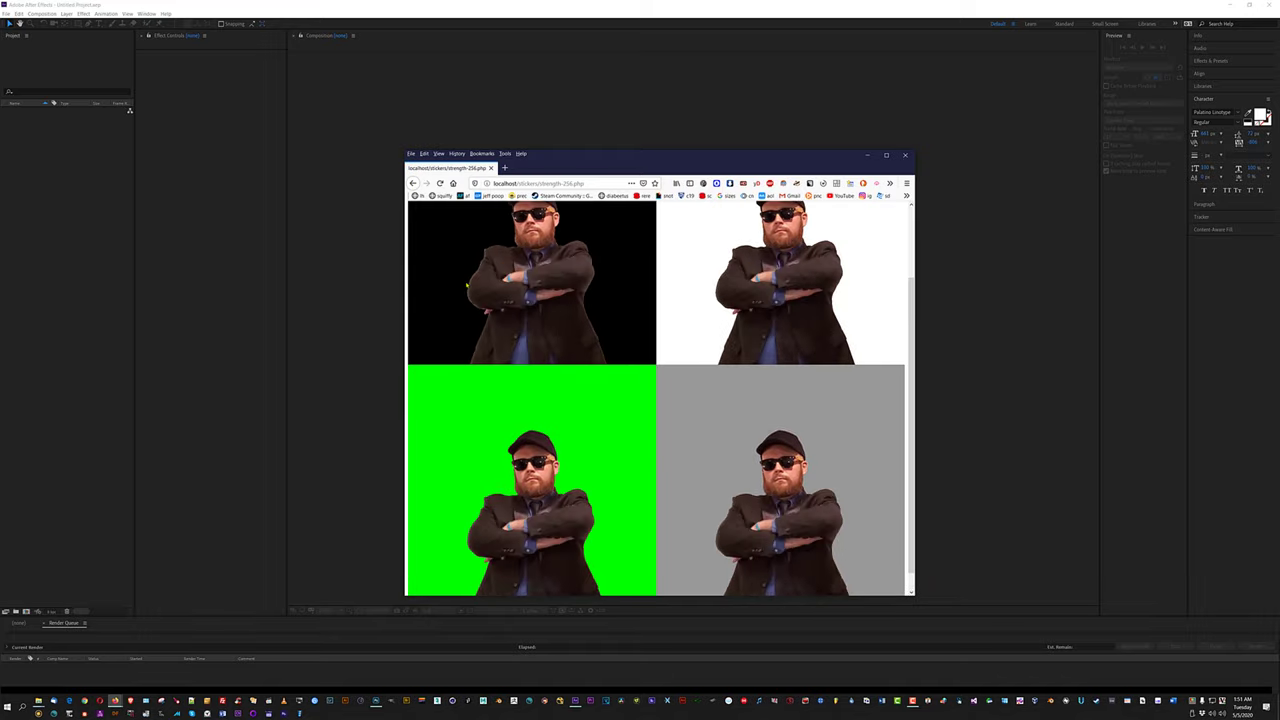
scroll(466, 286, "up", 2)
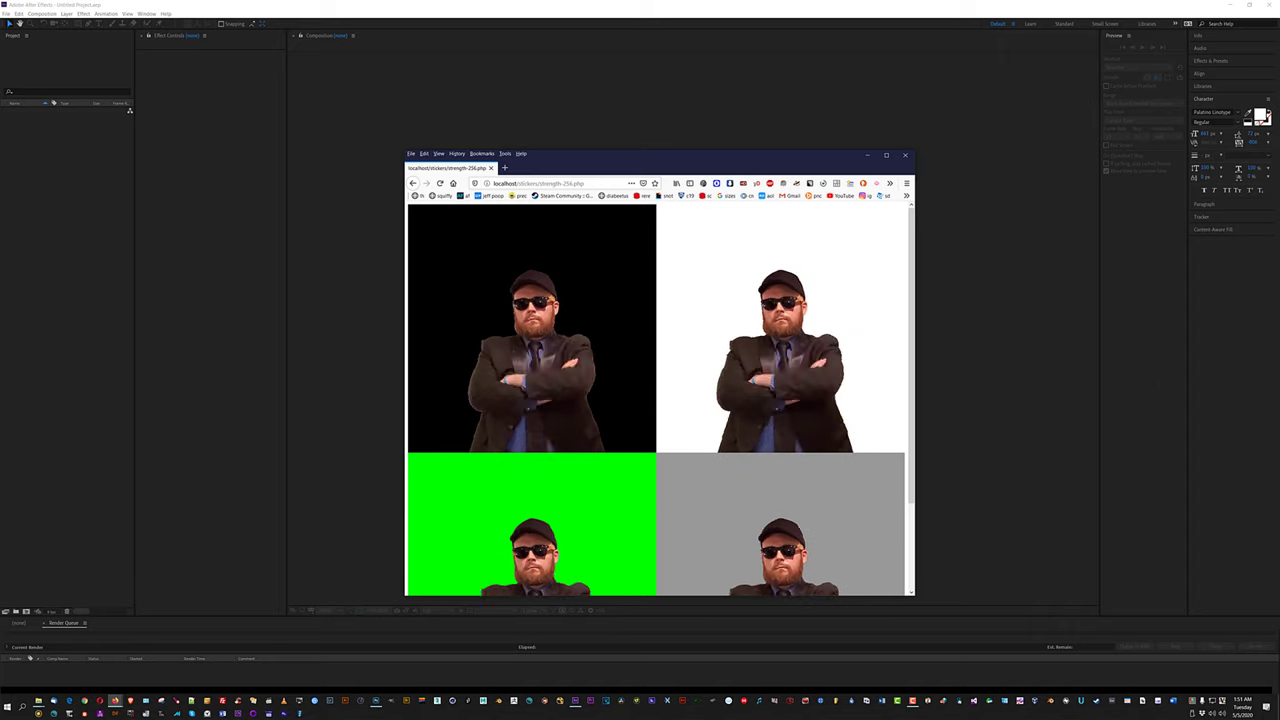
Play stickers_base_acting.mp4 from the project's vid folder in VLC and pause it on the standing pose.
left_click_drag(1279, 2, 695, 161)
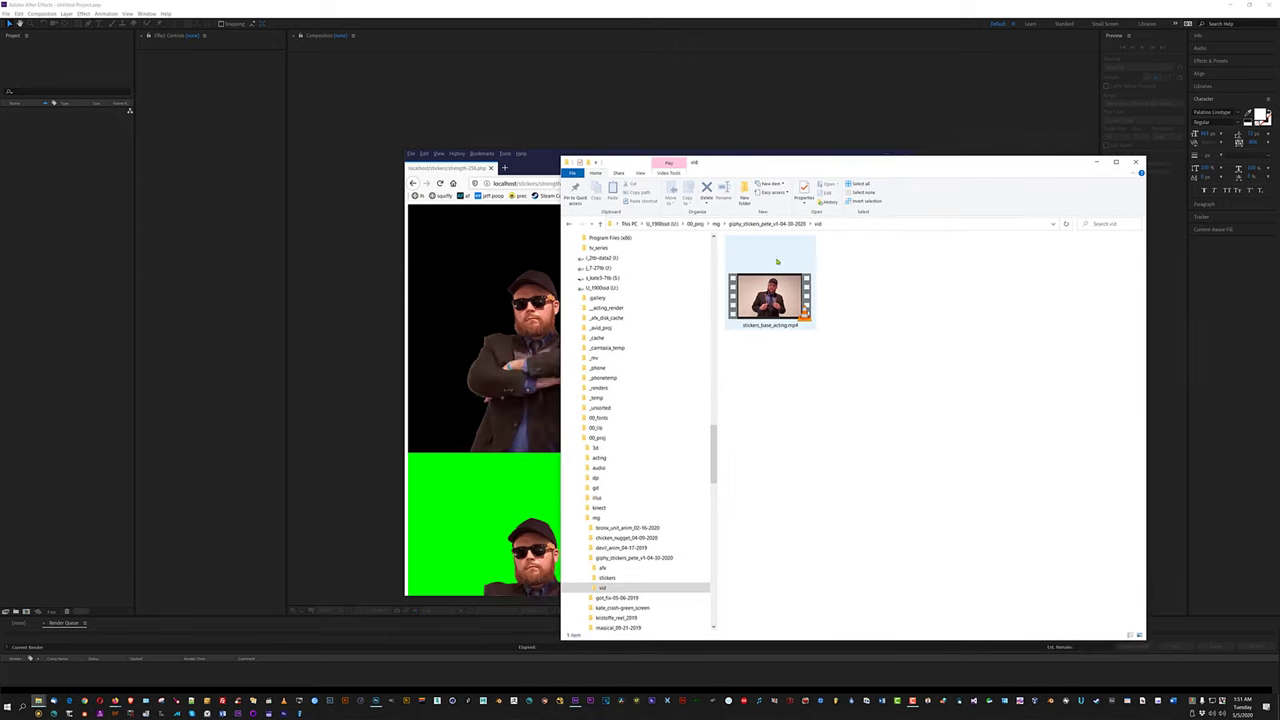
double_click(758, 302)
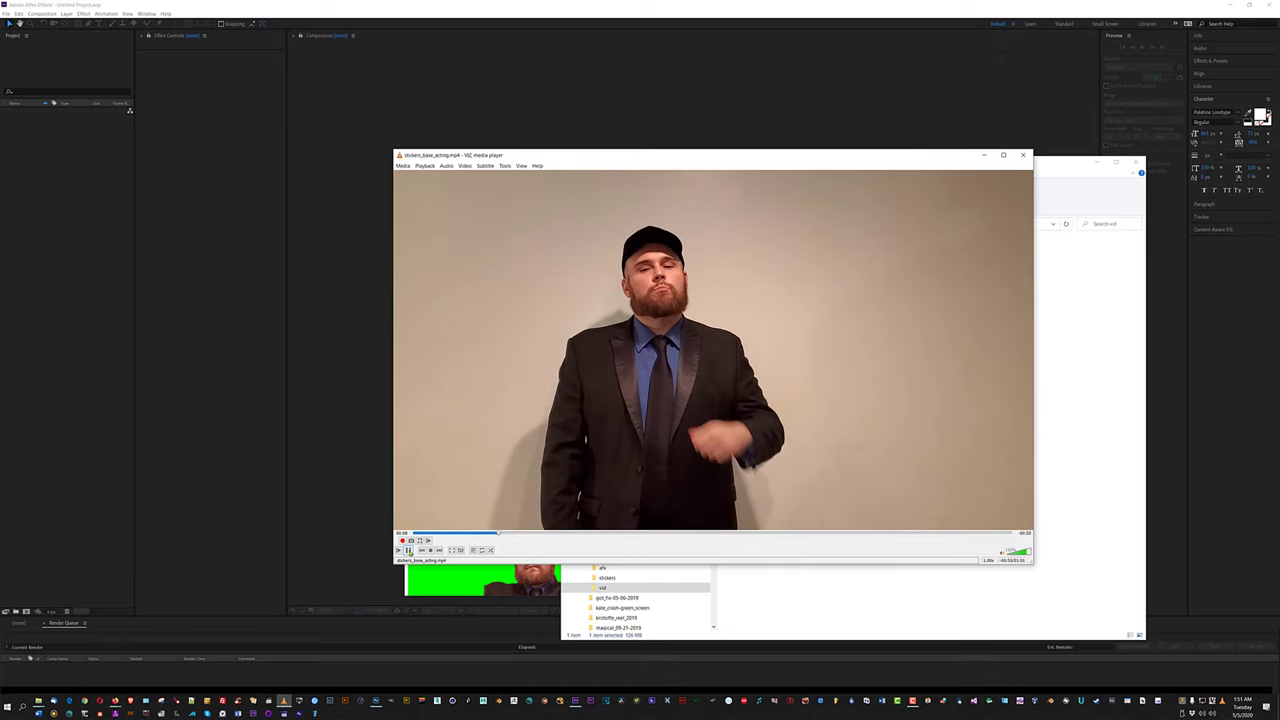
left_click(408, 550)
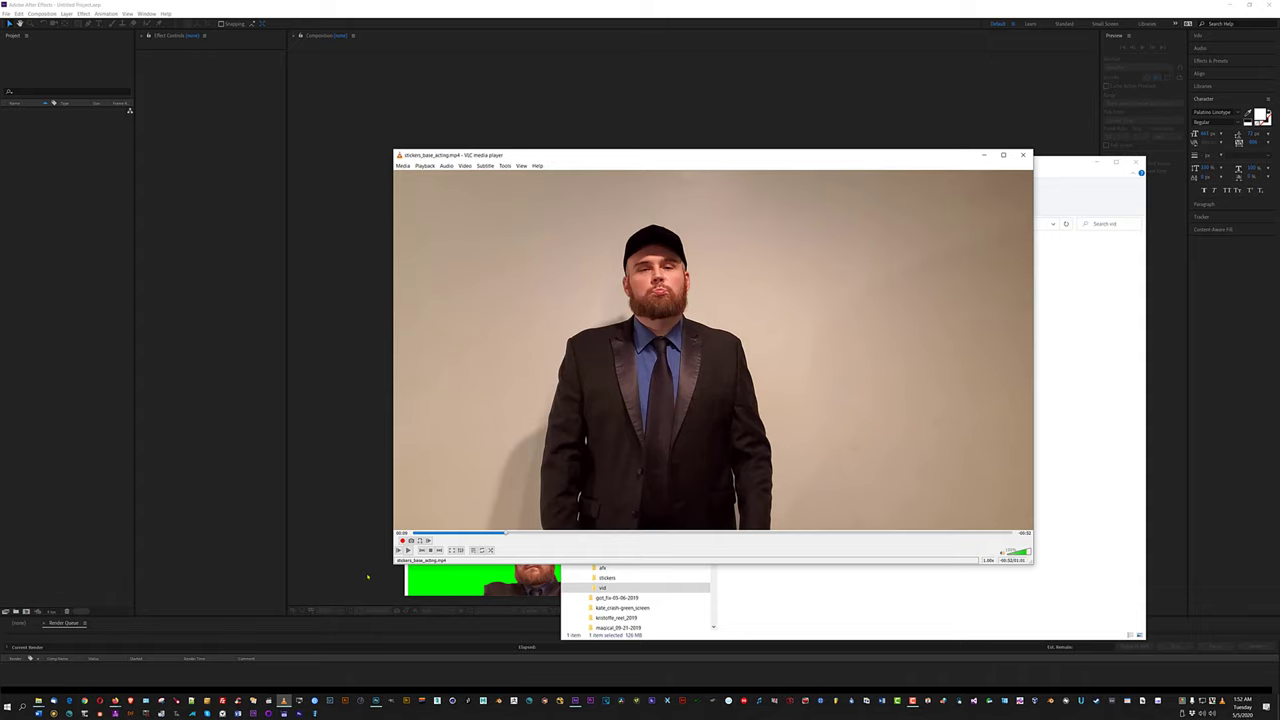
Minimize the video player and import stickers_base_acting.mp4 from the vid folder into the After Effects project.
left_click(97, 130)
key("alt+Tab")
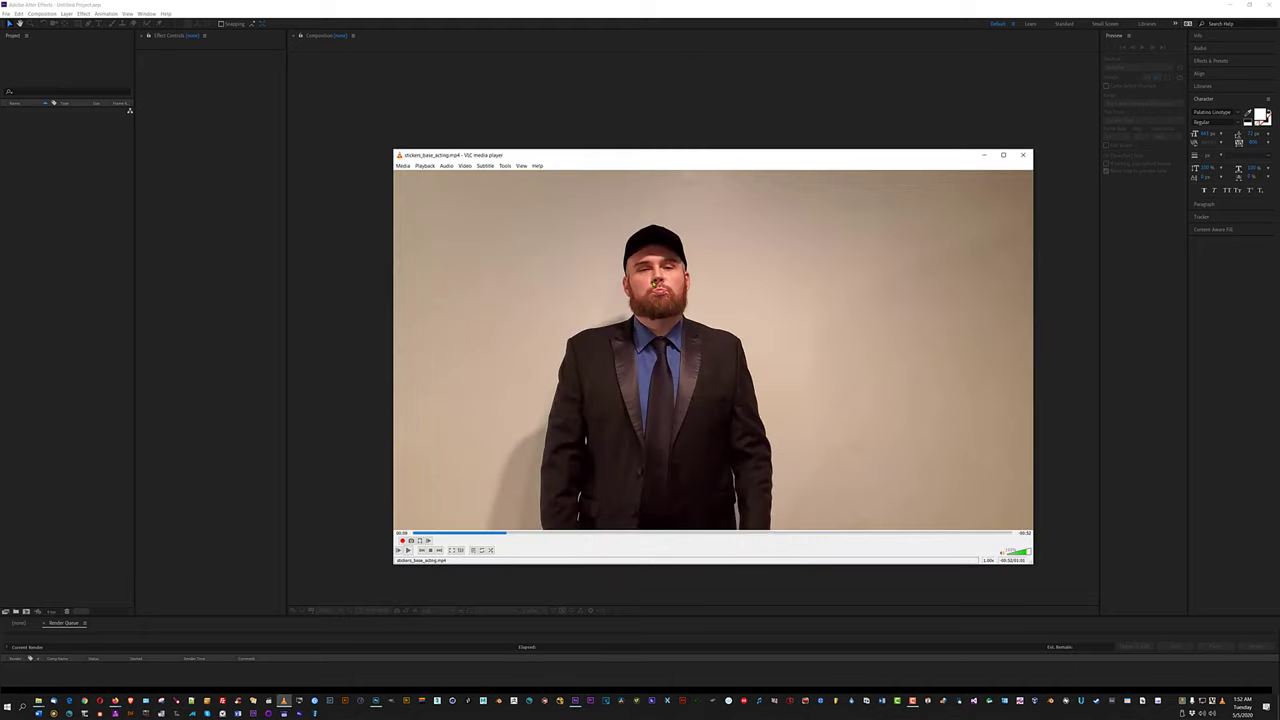
left_click(984, 155)
key("alt+Tab")
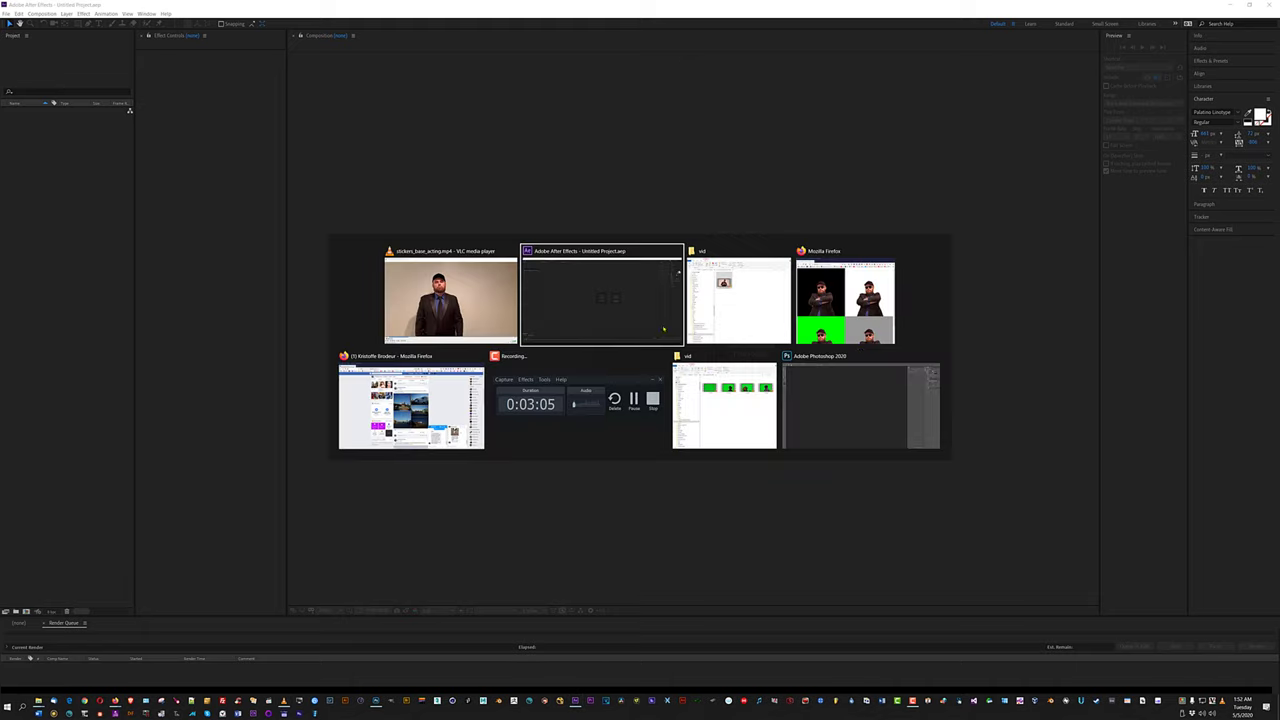
key("alt+Tab")
left_click_drag(770, 295, 98, 365)
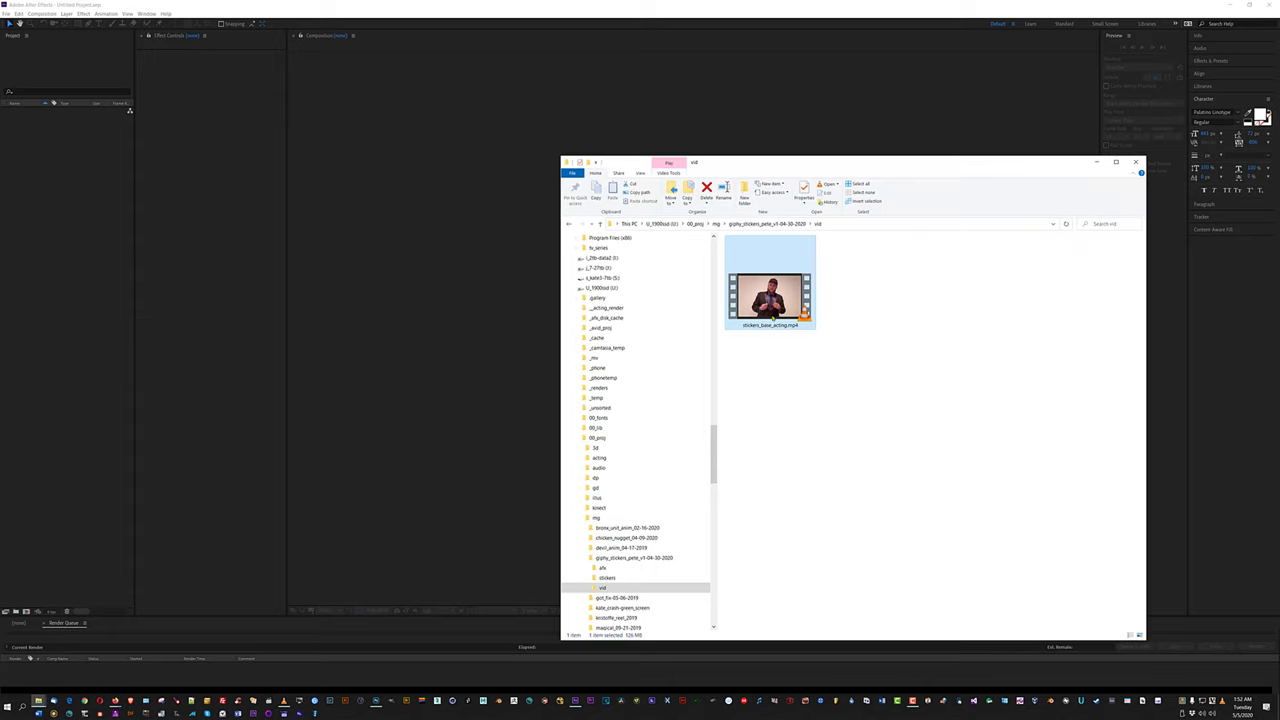
key("alt+Tab")
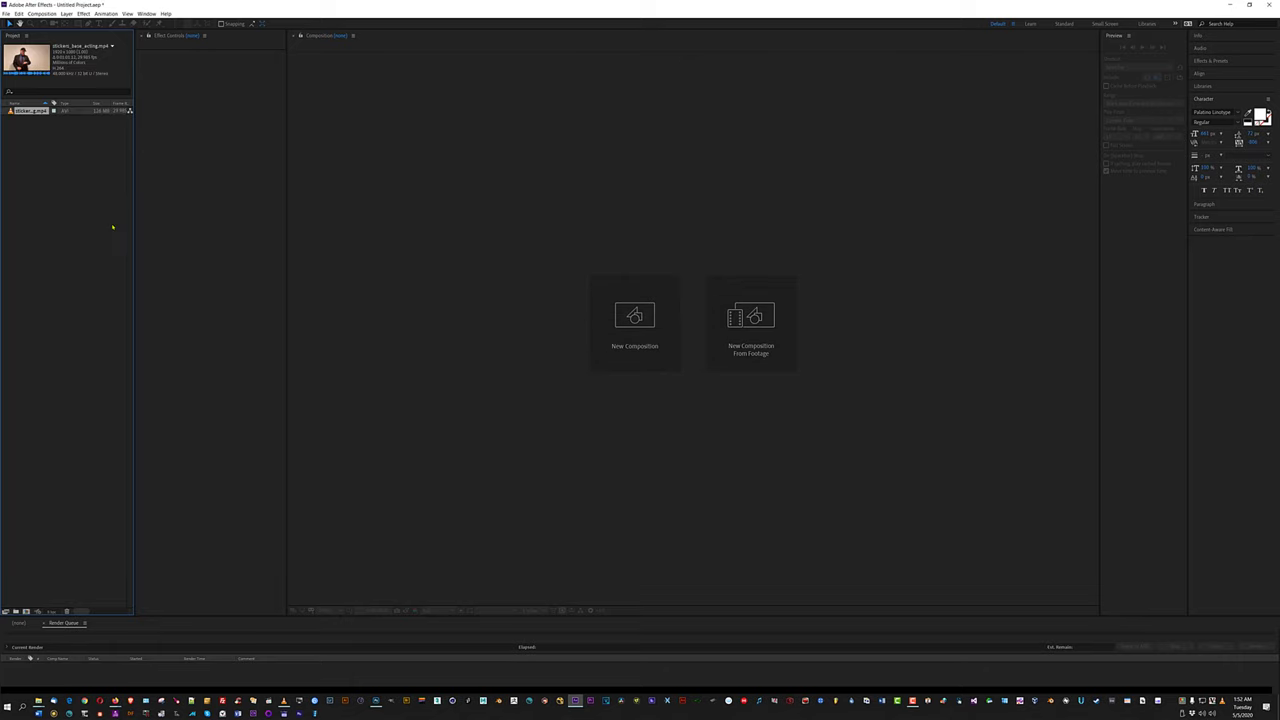
Open the imported footage at 100% magnification and show the timeline instead of the render queue, resizing it to share space with the viewer.
double_click(31, 110)
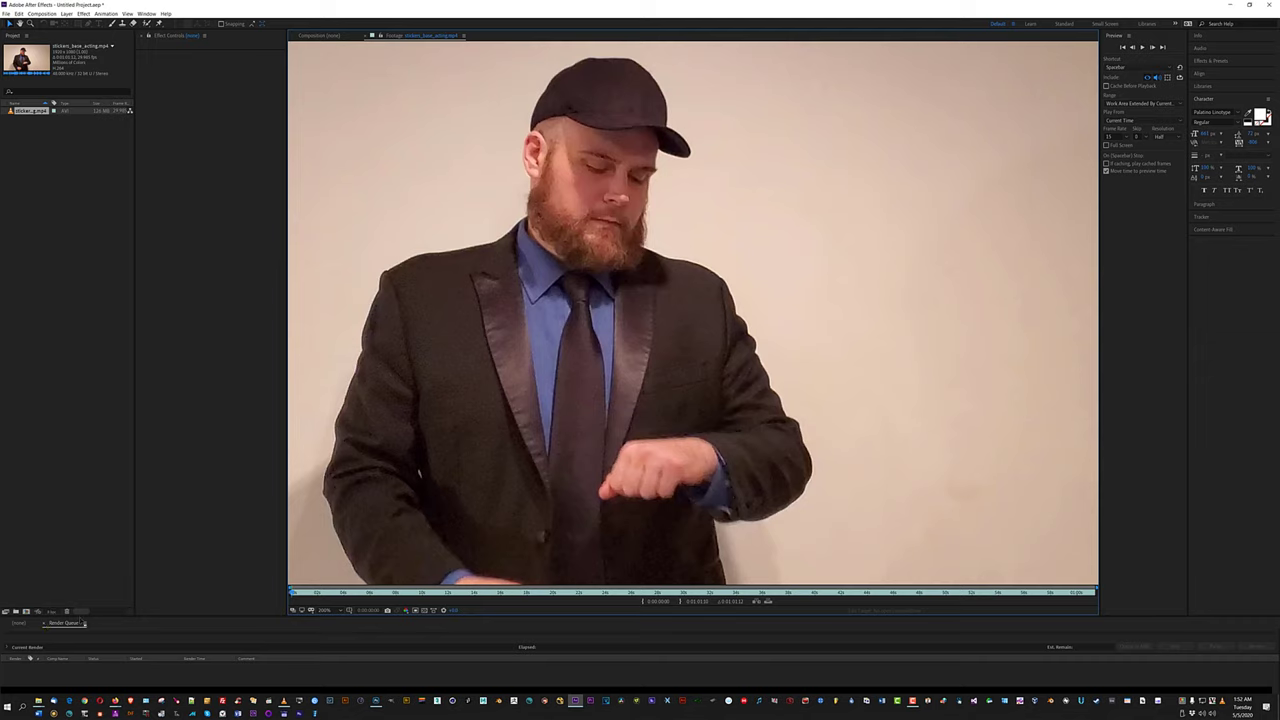
left_click(44, 623)
left_click_drag(148, 616, 180, 362)
scroll(340, 254, "down", 2)
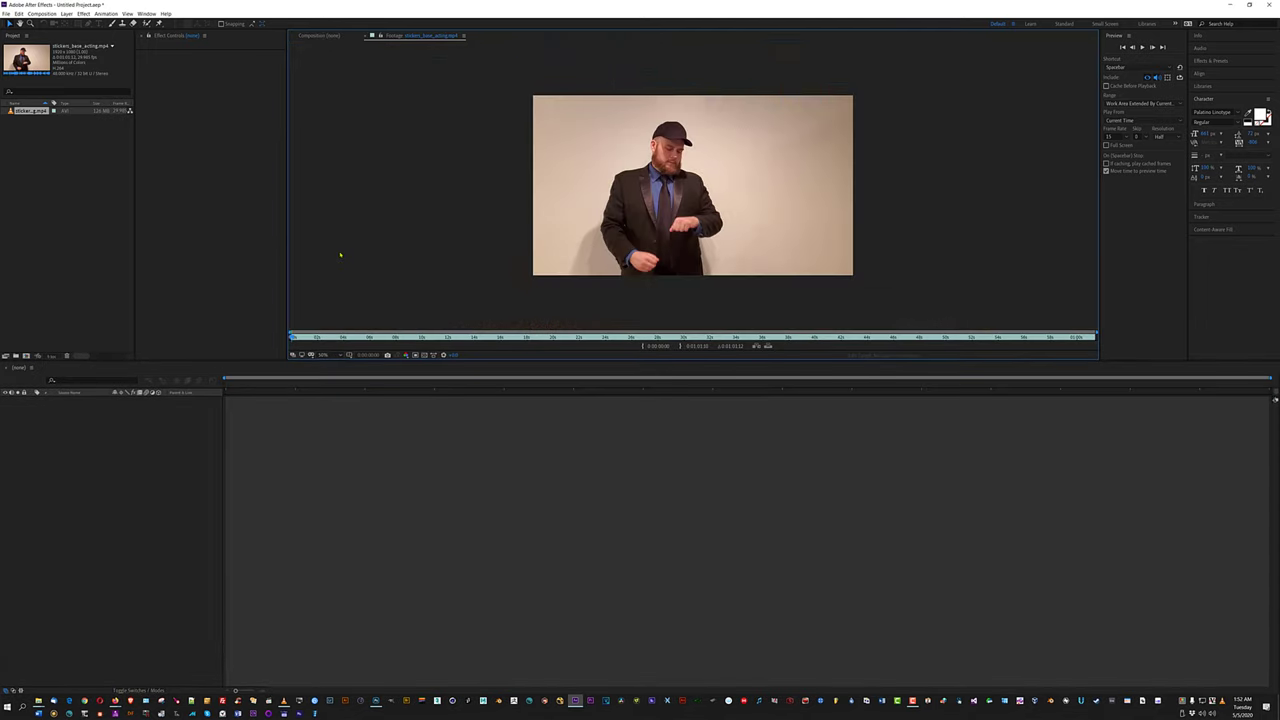
key("slash")
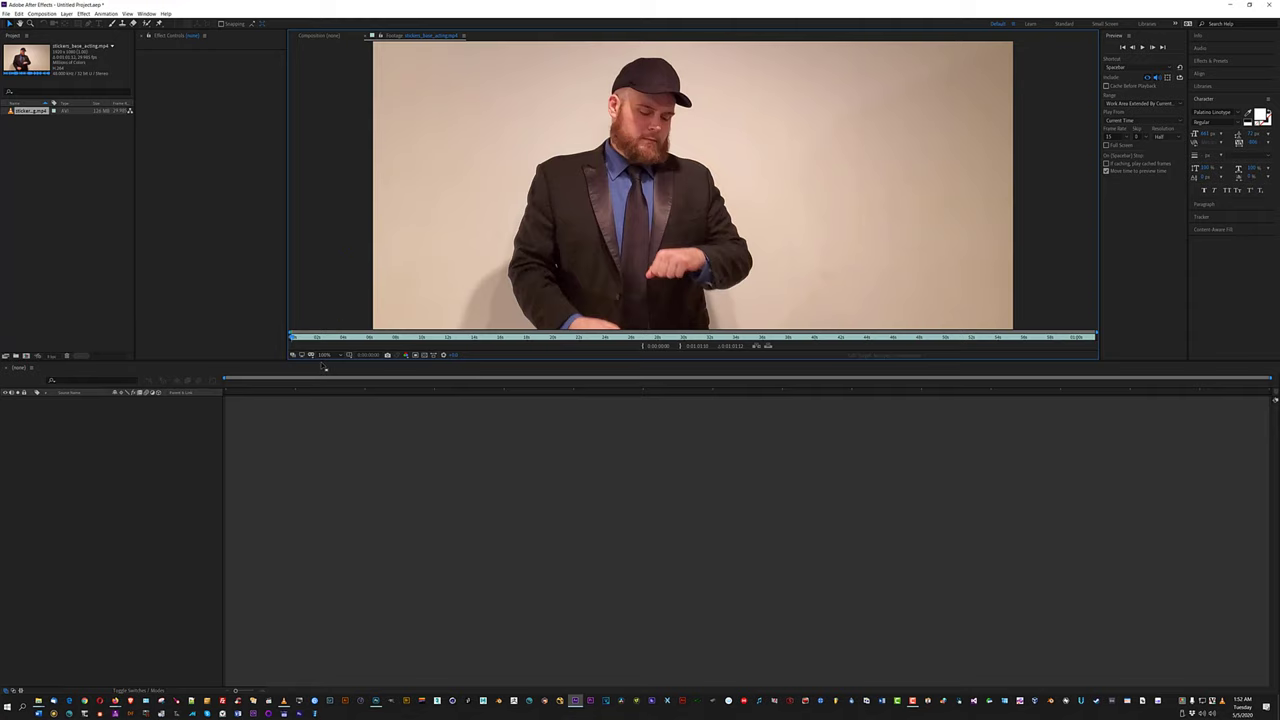
left_click_drag(275, 361, 274, 421)
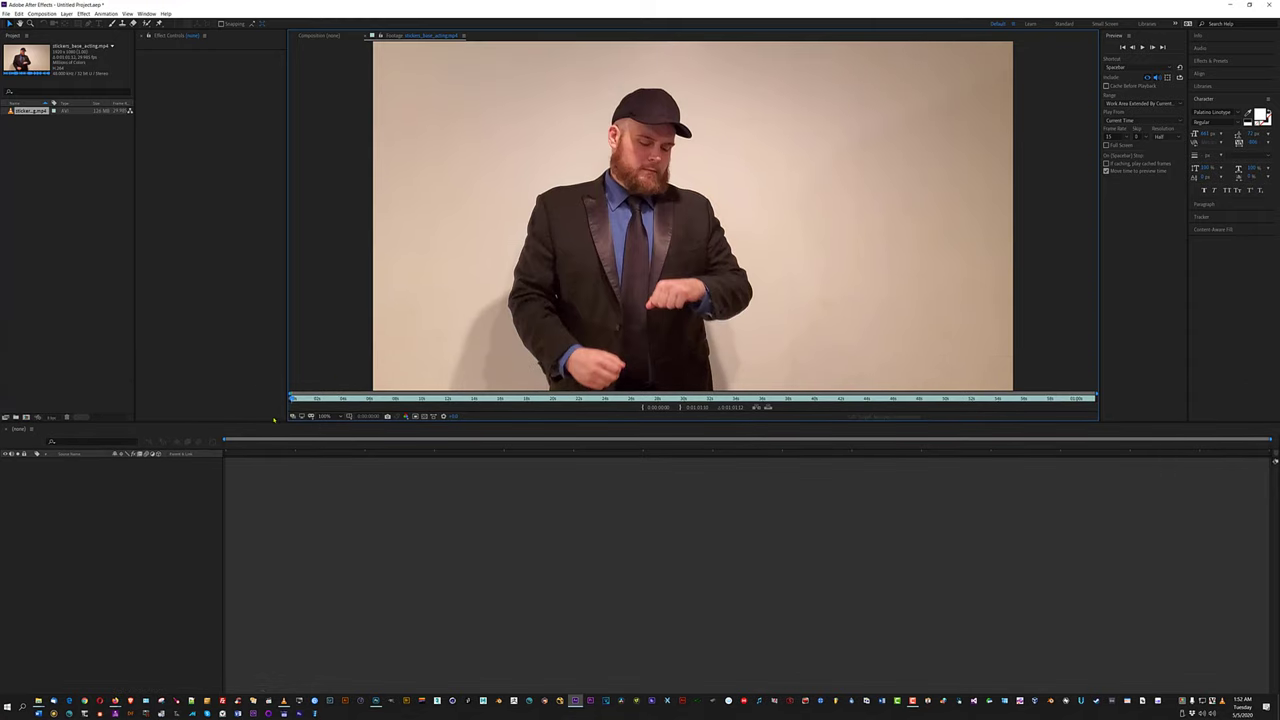
Create a new composition from the stickers_base_acting.mp4 footage.
right_click(21, 115)
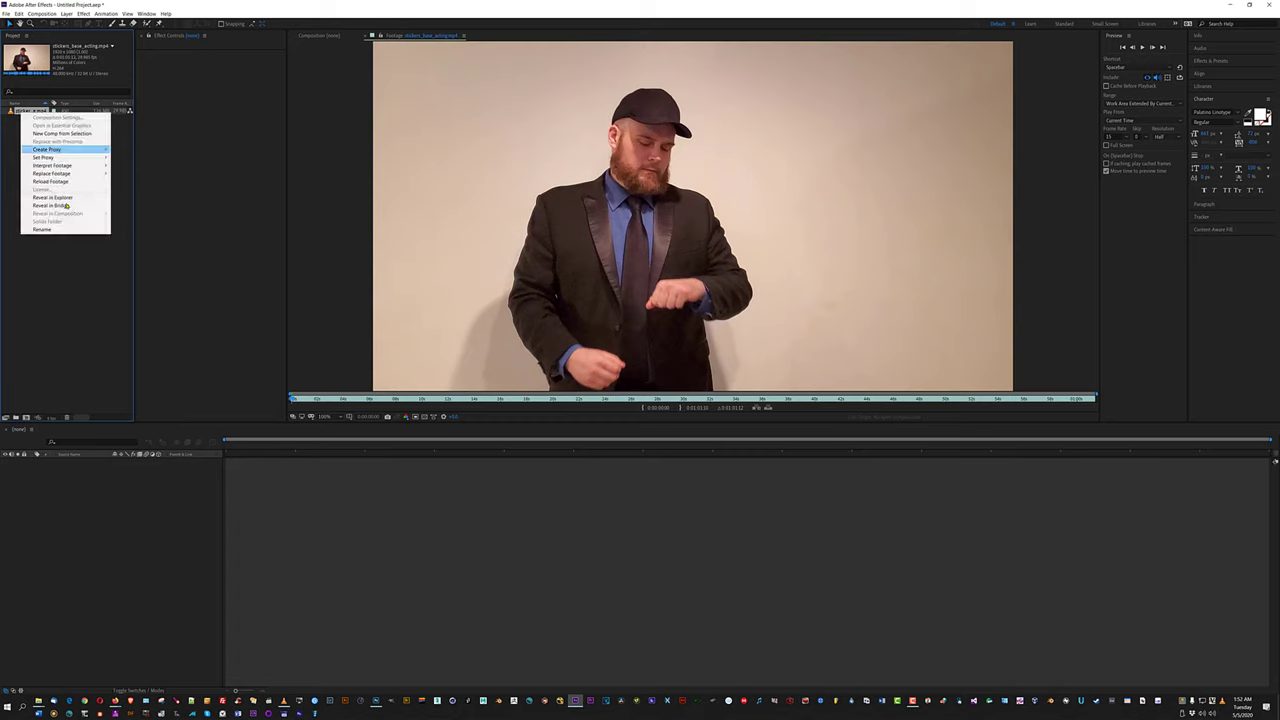
left_click(67, 133)
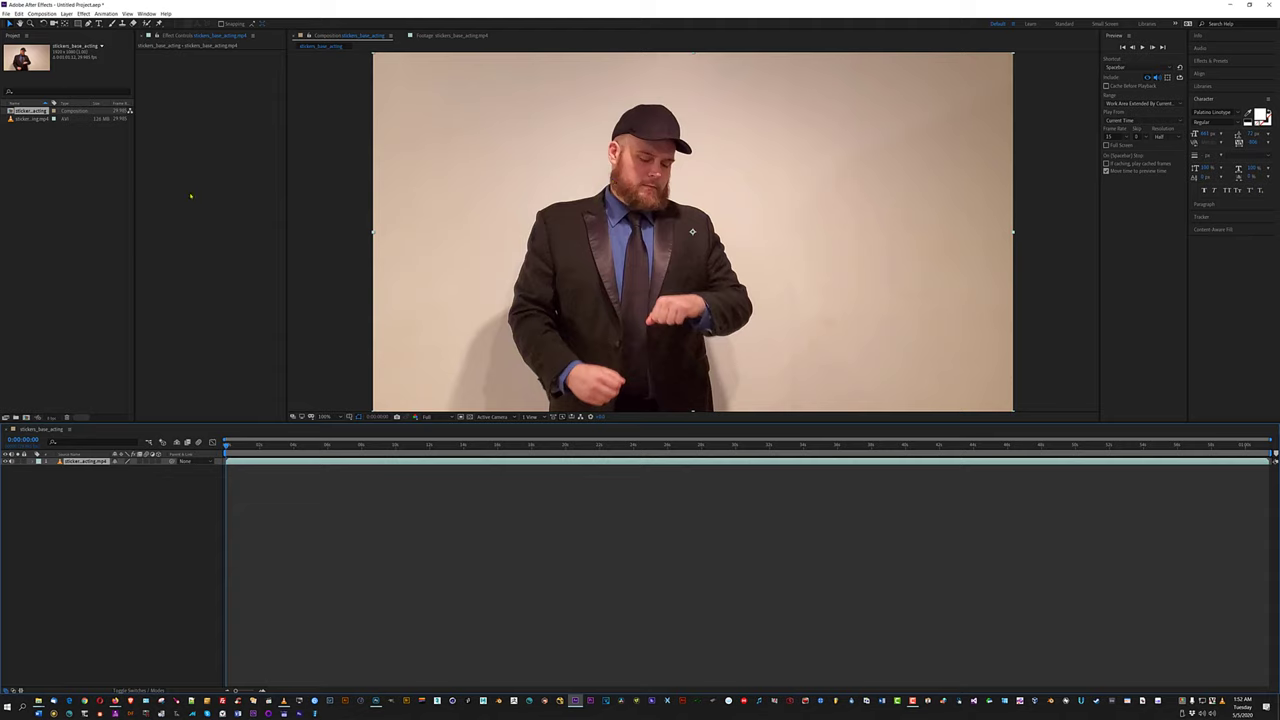
Try keying out the beige wall with Keylight (1.2) on the footage layer, sampling the wall beside the man's shoulder as the screen colour.
right_click(89, 465)
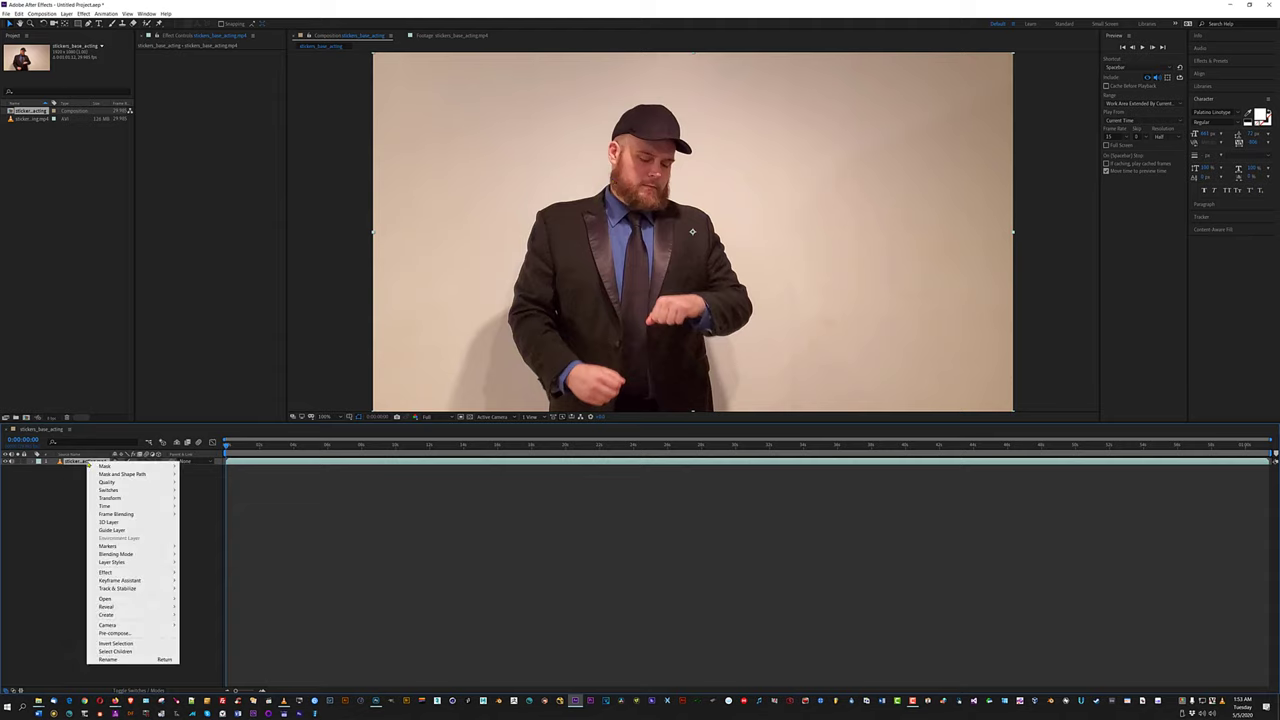
mouse_move(137, 573)
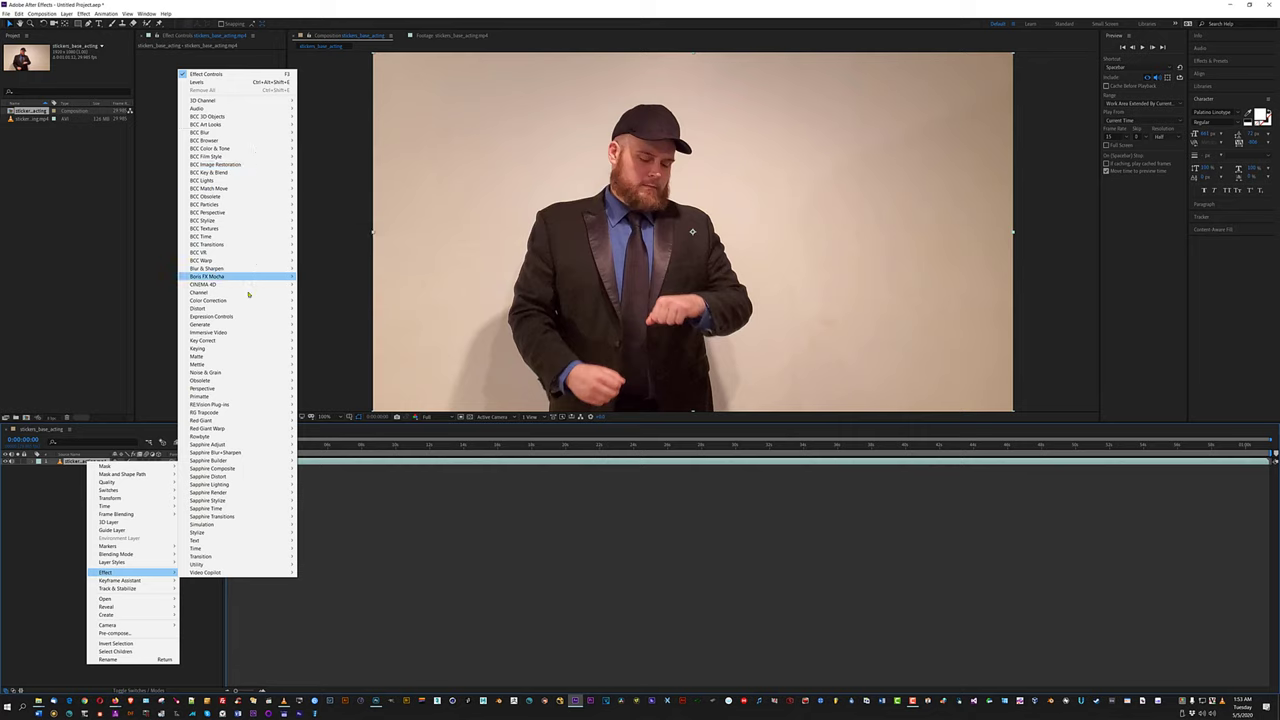
mouse_move(252, 303)
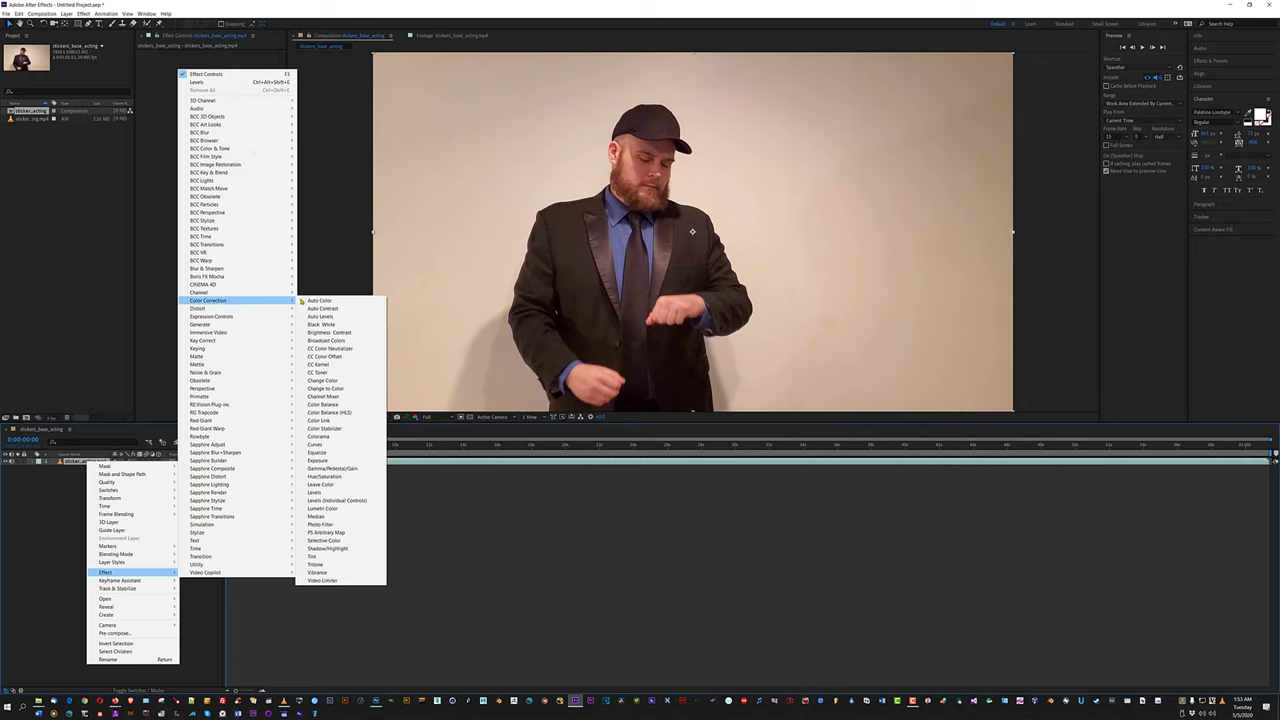
mouse_move(258, 341)
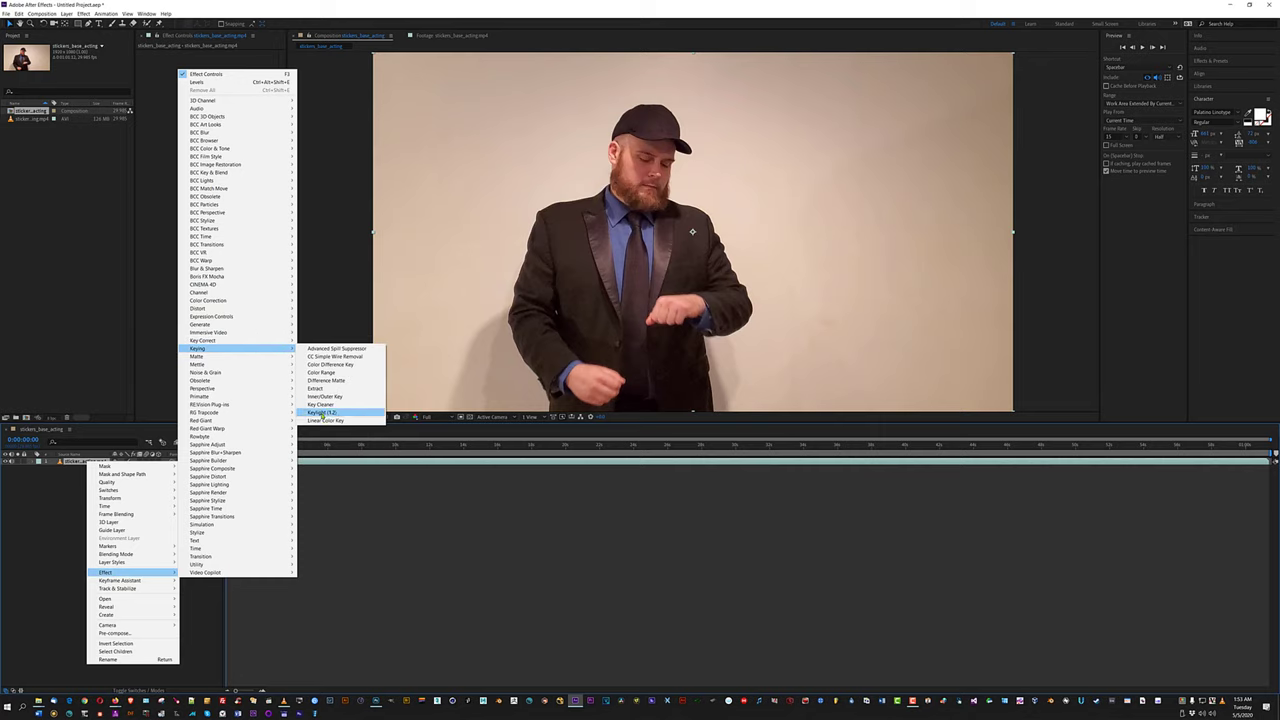
left_click(322, 412)
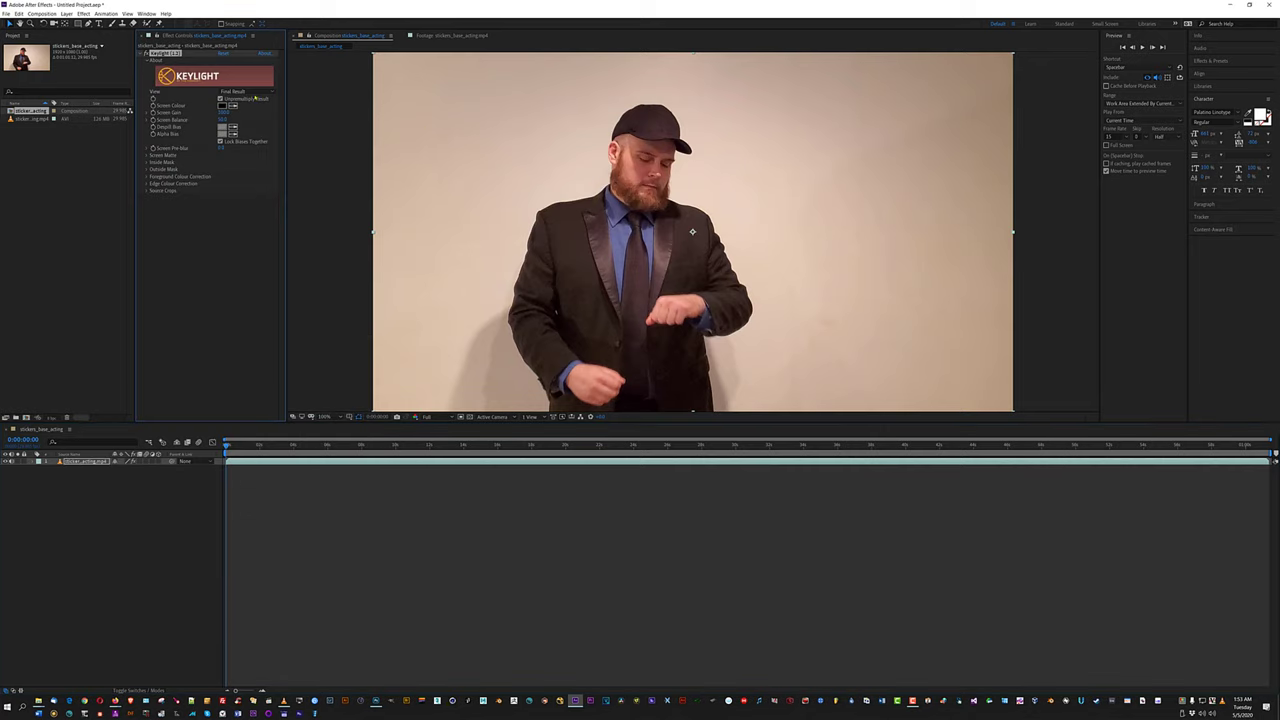
left_click(232, 105)
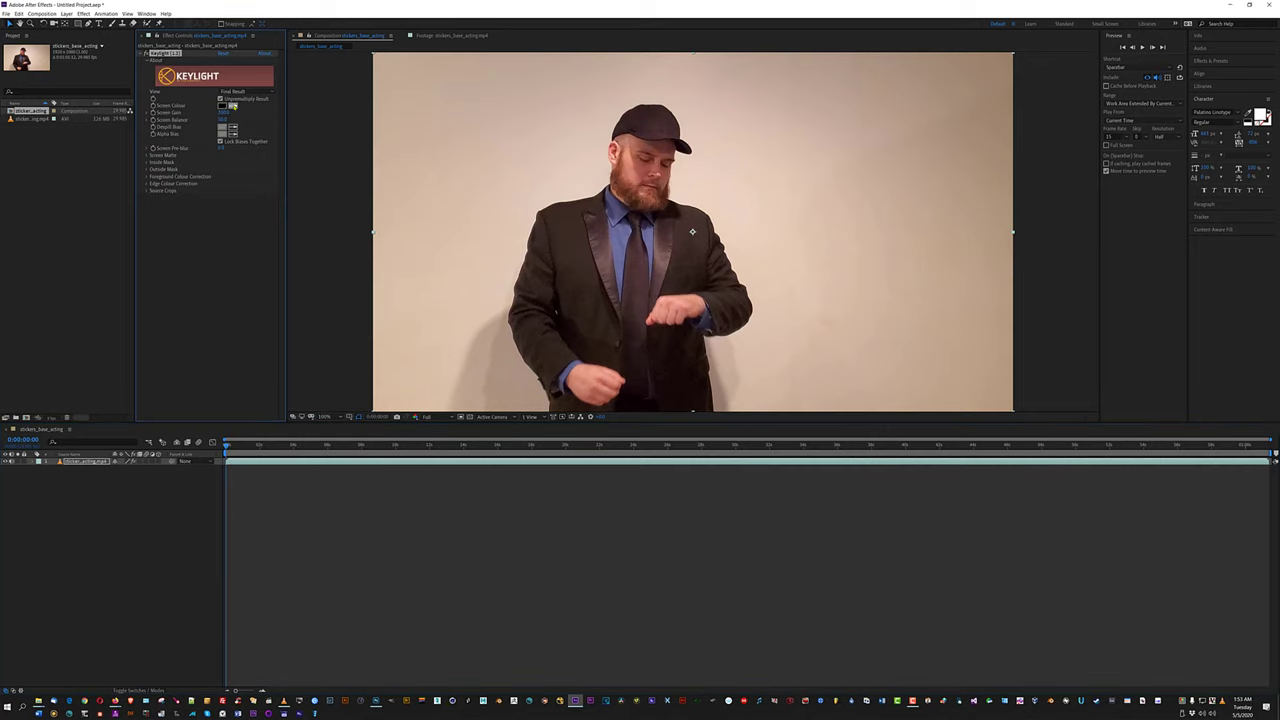
left_click(521, 206)
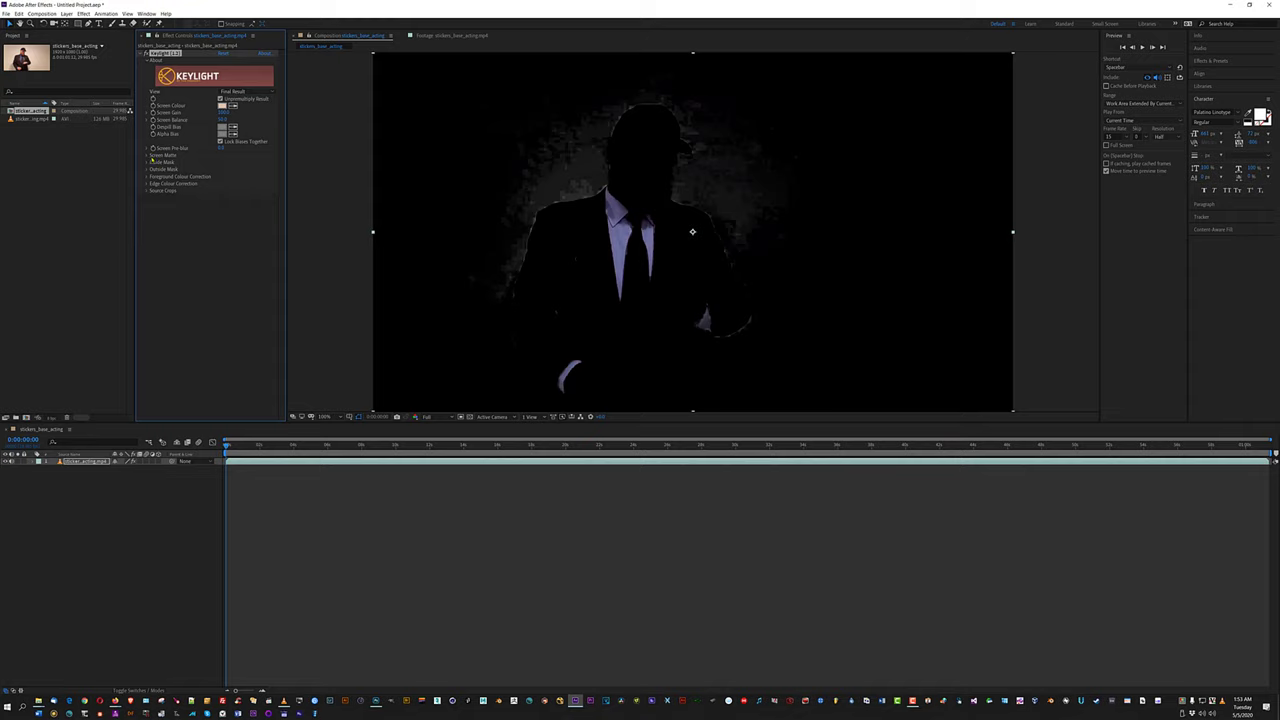
Reveal Keylight's Inside Mask settings, try adjusting the screen gain, and delete the Keylight effect from the layer.
left_click(147, 162)
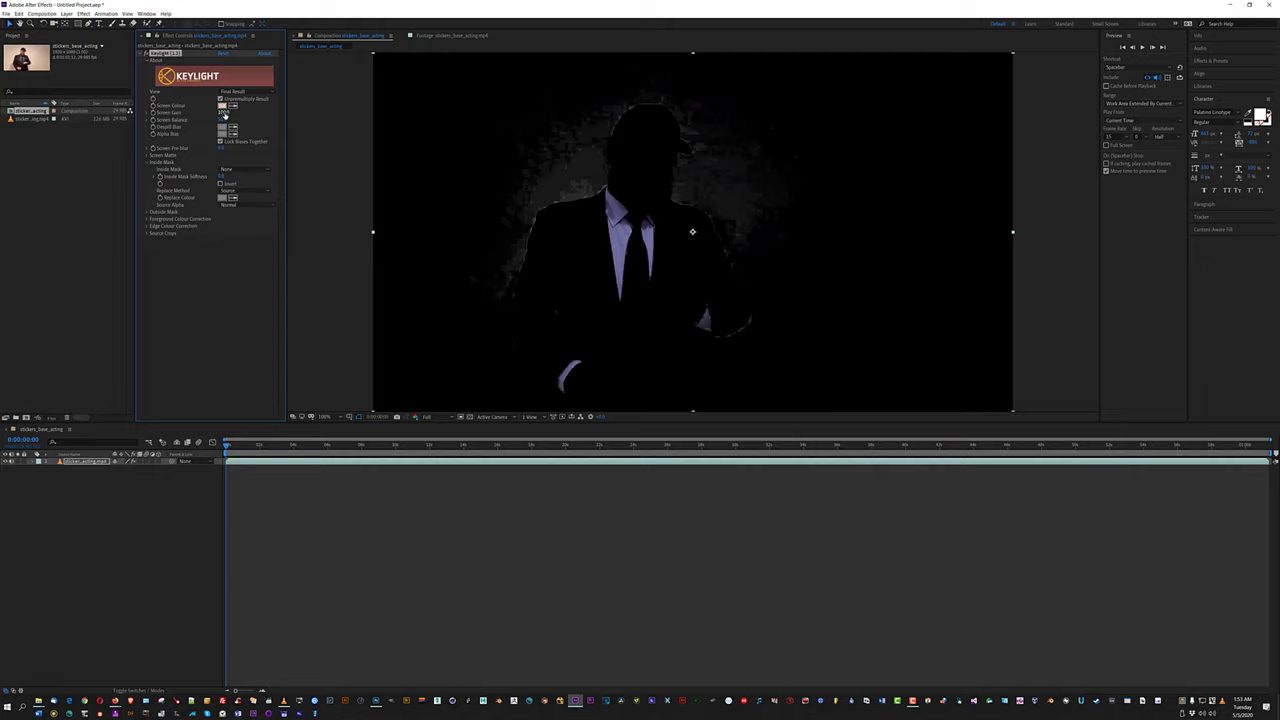
left_click_drag(224, 115, 222, 142)
key("Delete")
Apply BCC Primatte Studio to the footage layer and point-sample the beige wall beside the man's shoulder as the background colour.
right_click(179, 183)
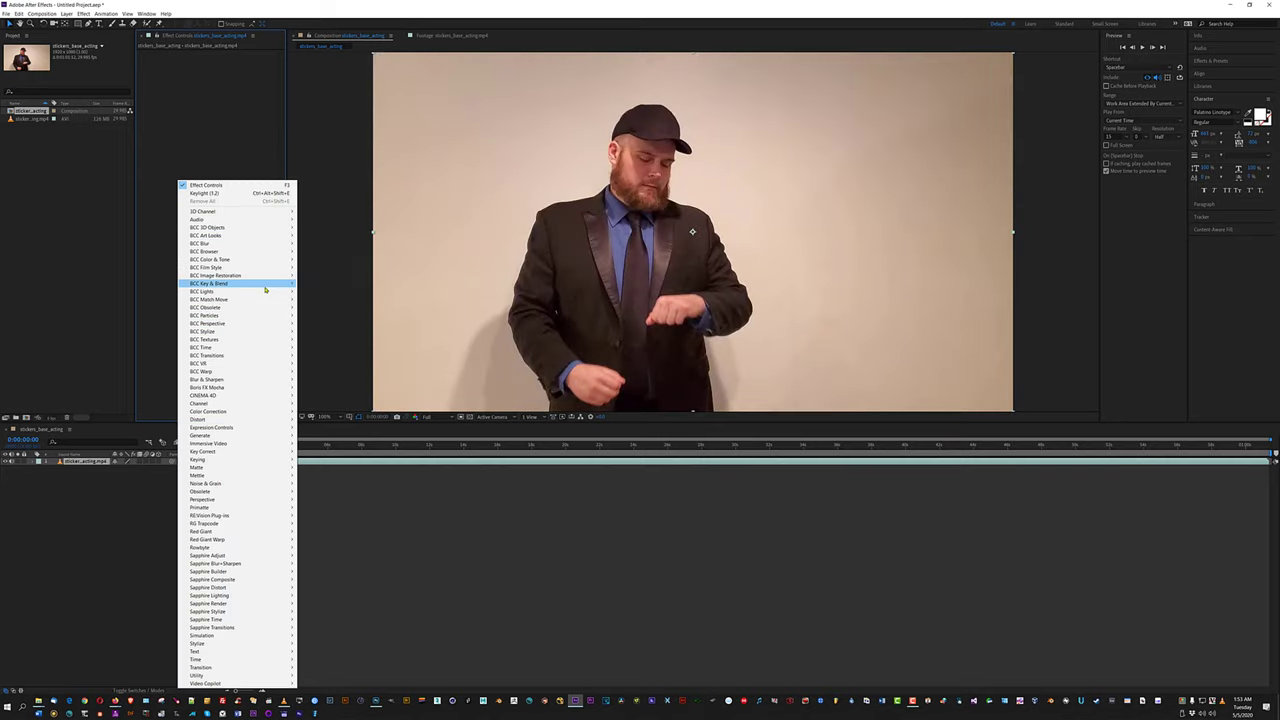
mouse_move(260, 283)
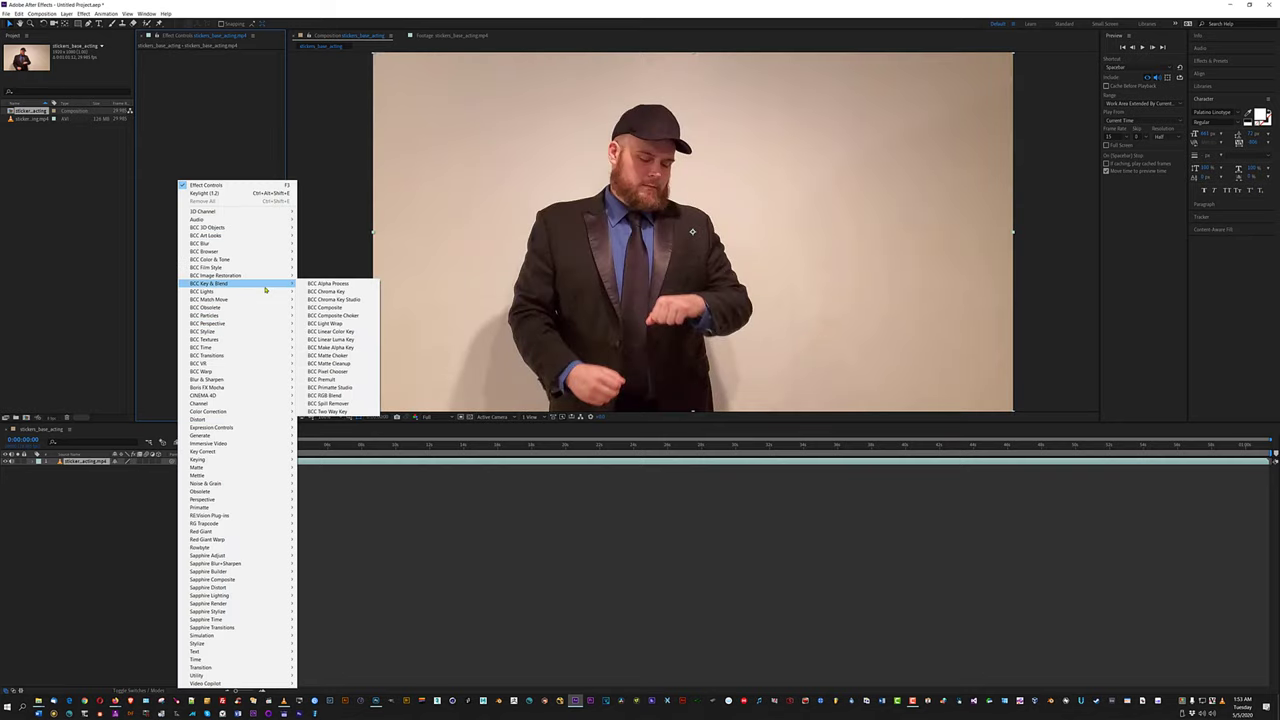
left_click(344, 388)
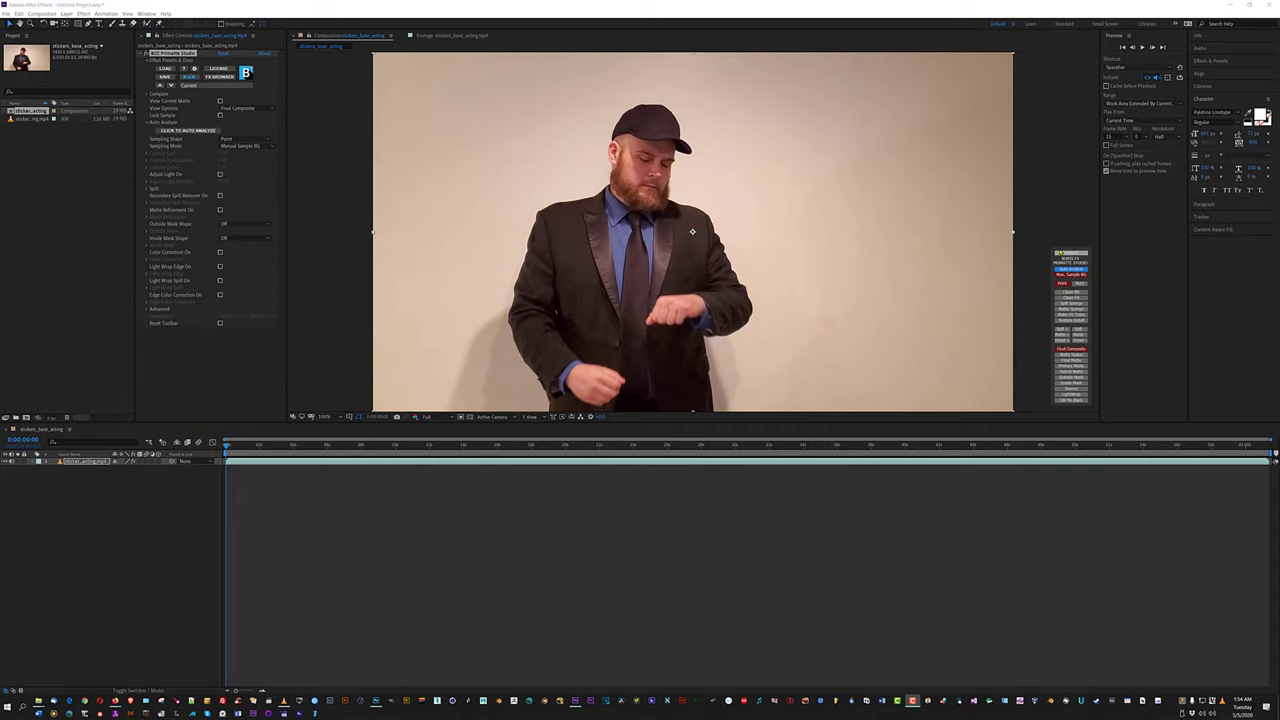
left_click_drag(1059, 240, 1039, 179)
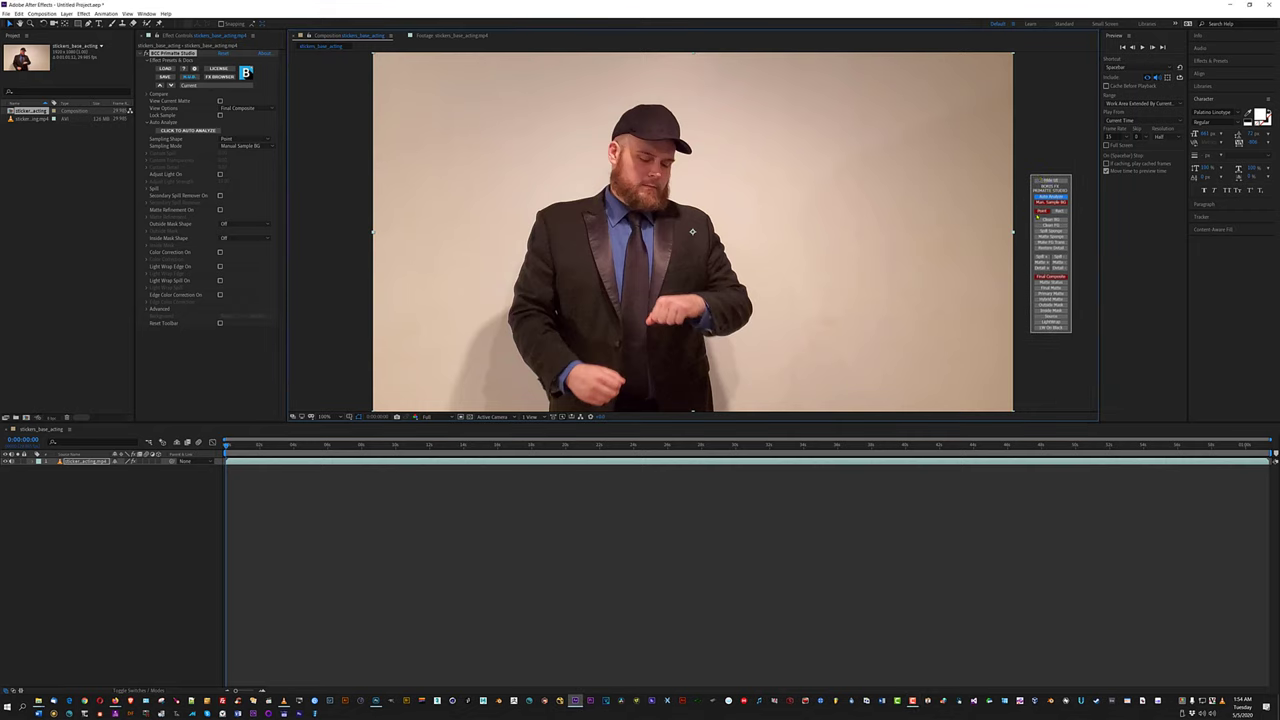
left_click(1040, 212)
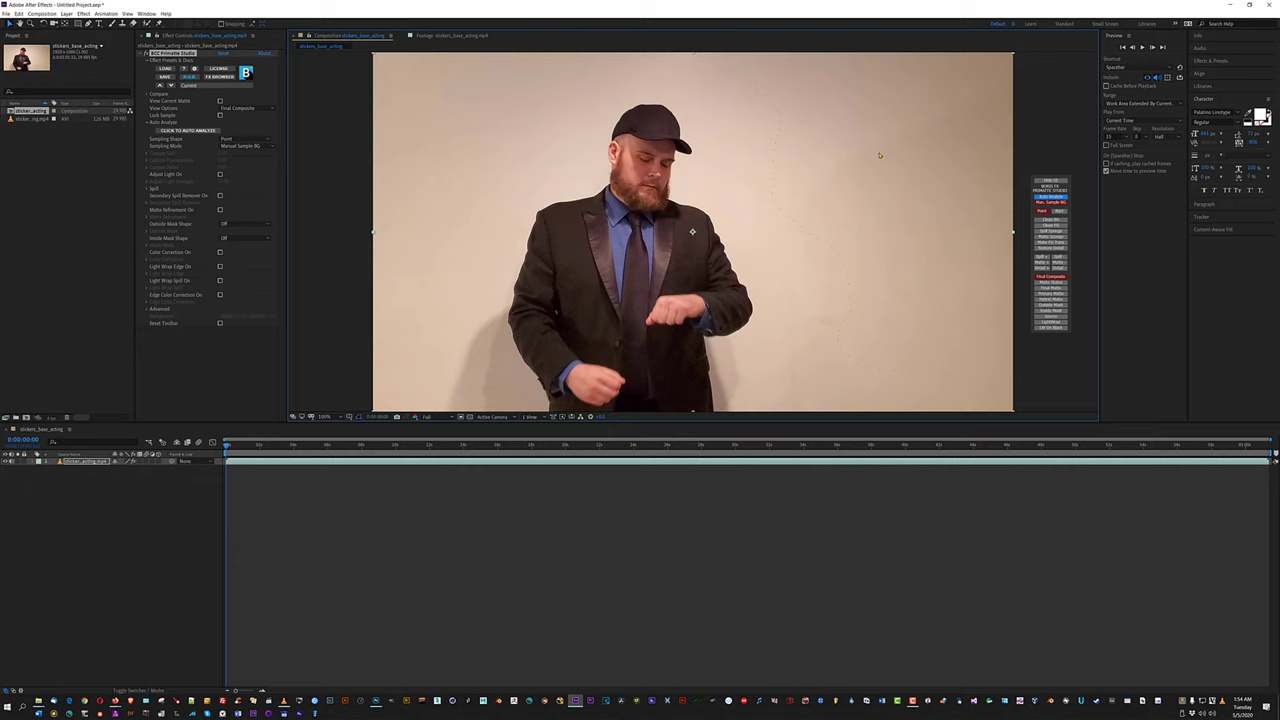
left_click(768, 194)
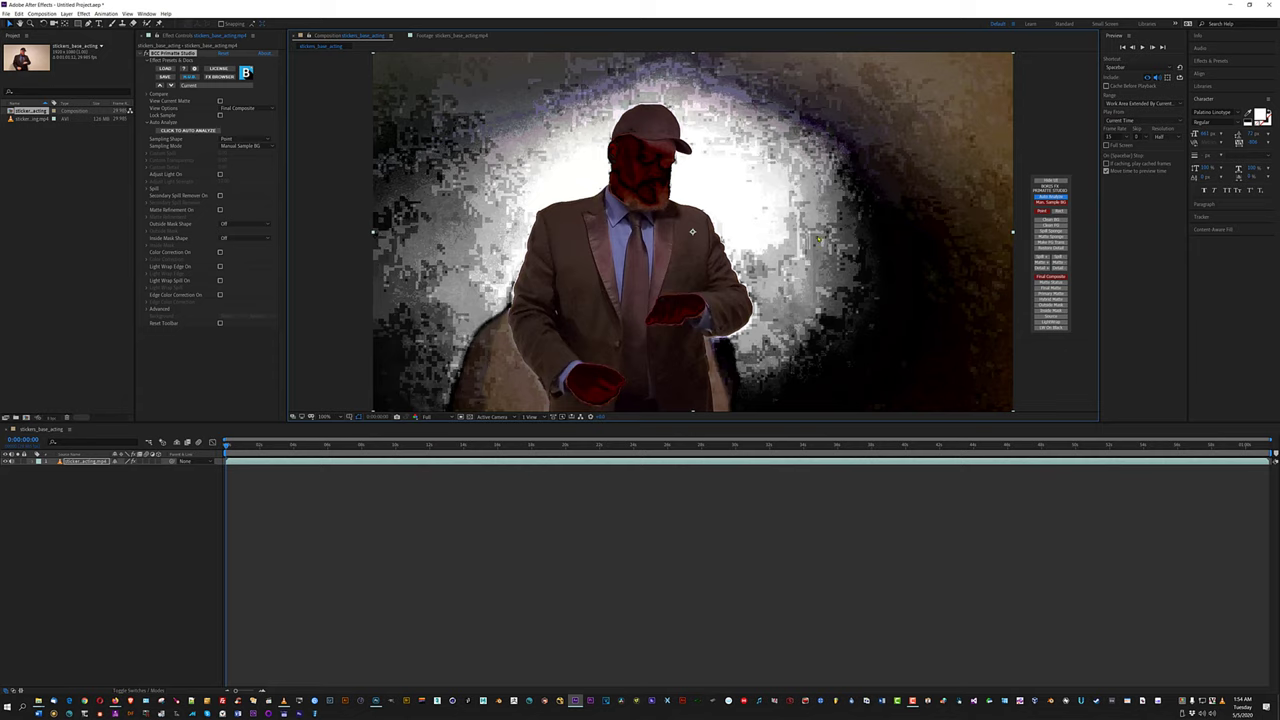
Switch Primatte Studio to rectangle sampling and resample the background from broad areas of wall beside the man.
left_click(1053, 268)
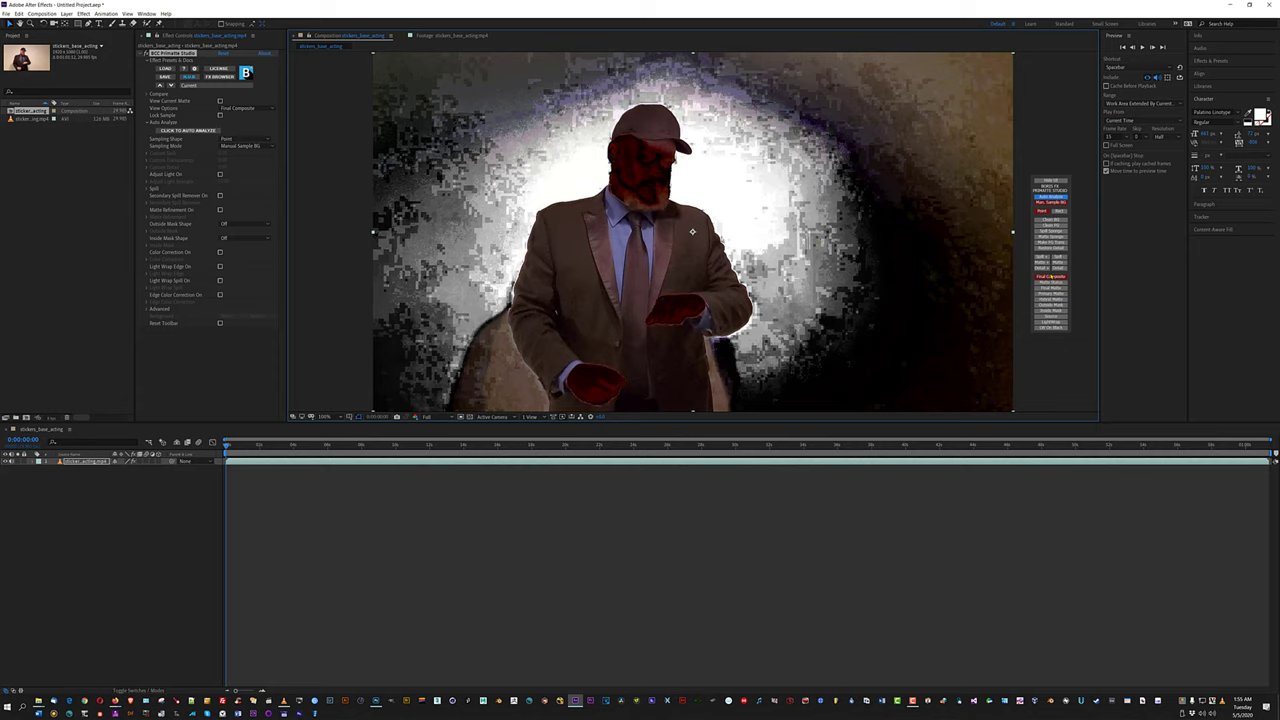
left_click(1059, 211)
left_click_drag(799, 125, 889, 231)
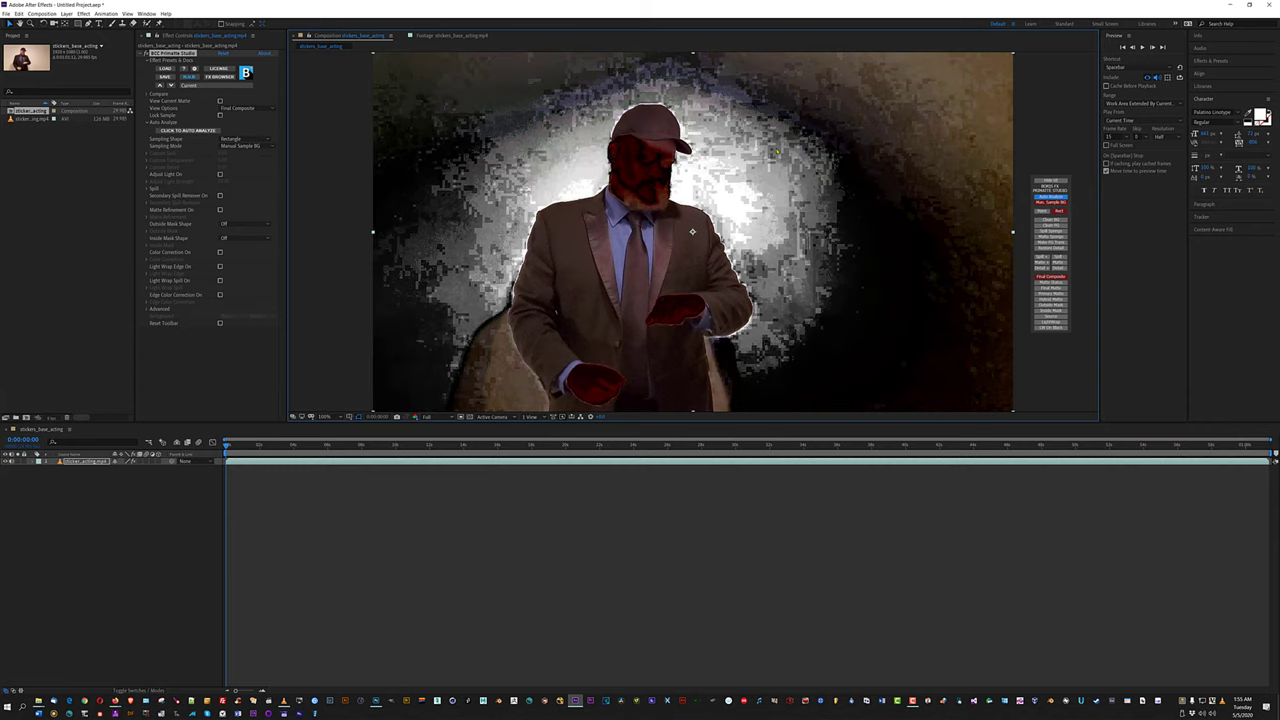
left_click_drag(775, 150, 882, 282)
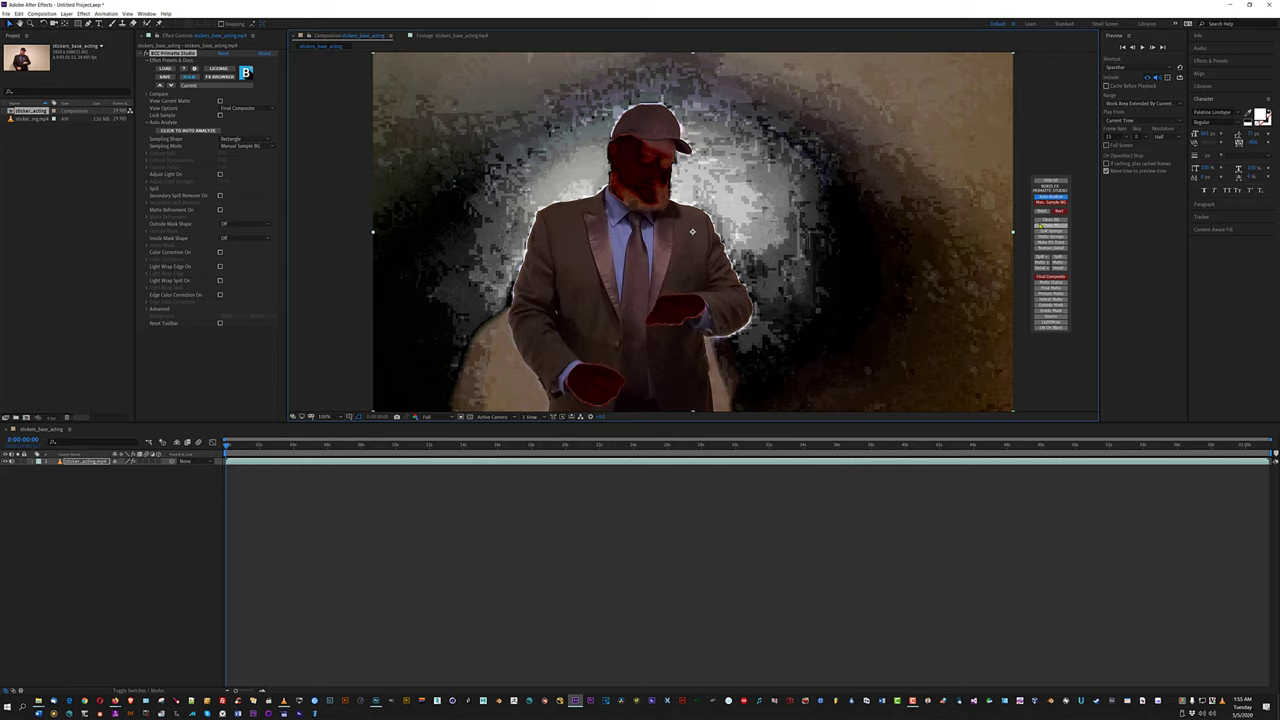
Remove the leftover wall noise around the man by sampling several rectangular wall areas in Clean BG mode.
left_click(1041, 219)
left_click_drag(806, 176, 898, 252)
left_click_drag(736, 157, 801, 235)
left_click_drag(888, 112, 955, 201)
left_click_drag(712, 66, 774, 126)
left_click_drag(532, 110, 584, 162)
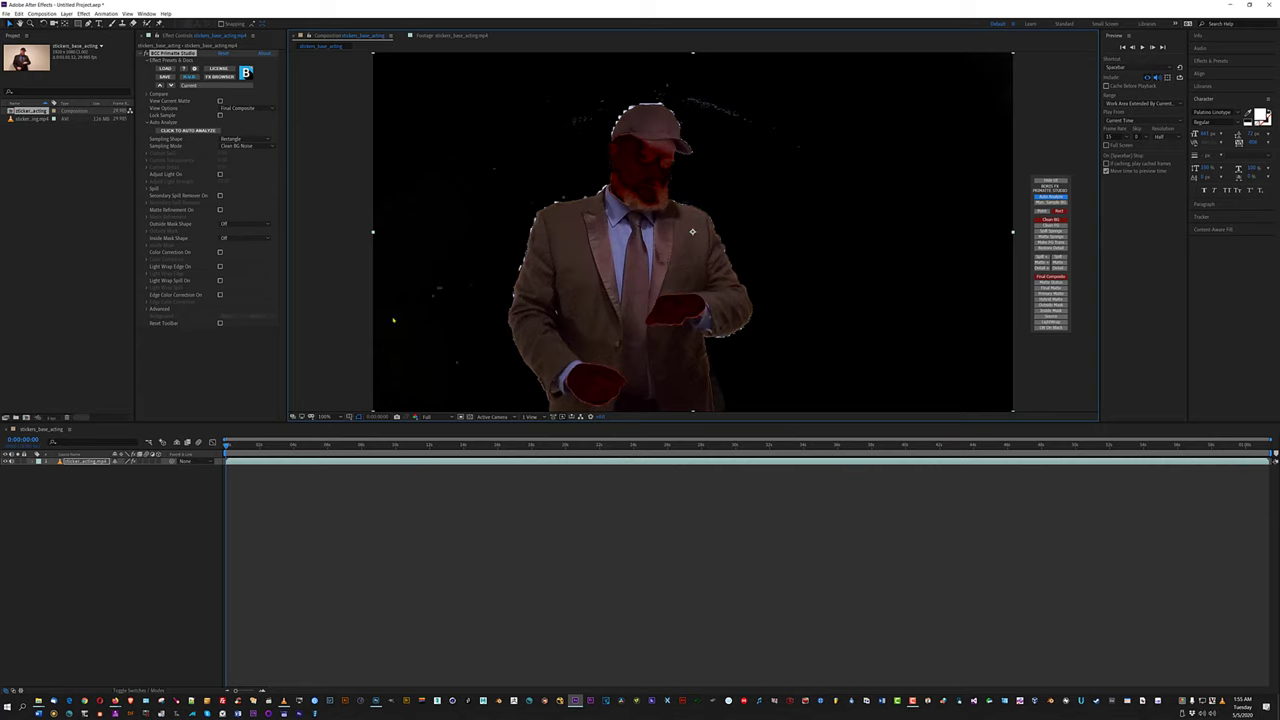
left_click_drag(412, 276, 488, 338)
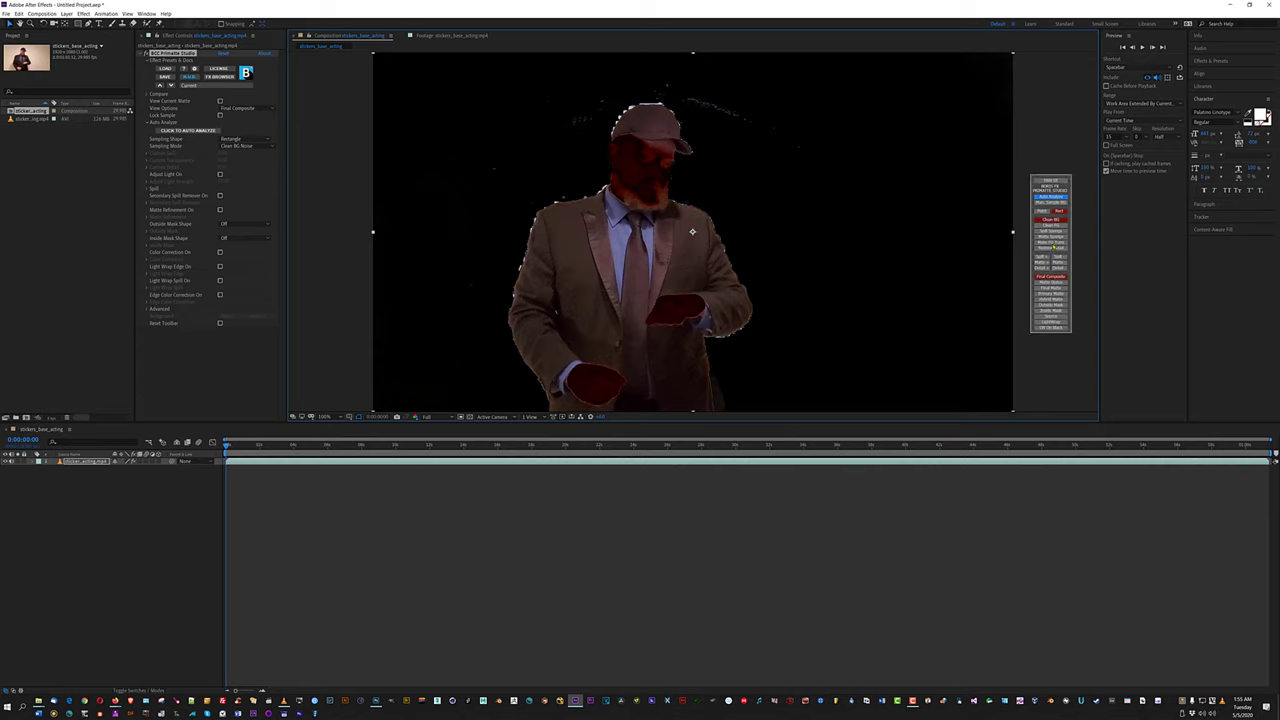
Restore the man's face, hands and suit with Clean FG, and clear the wall shadow beside his lower sleeve with Clean BG.
left_click(1050, 225)
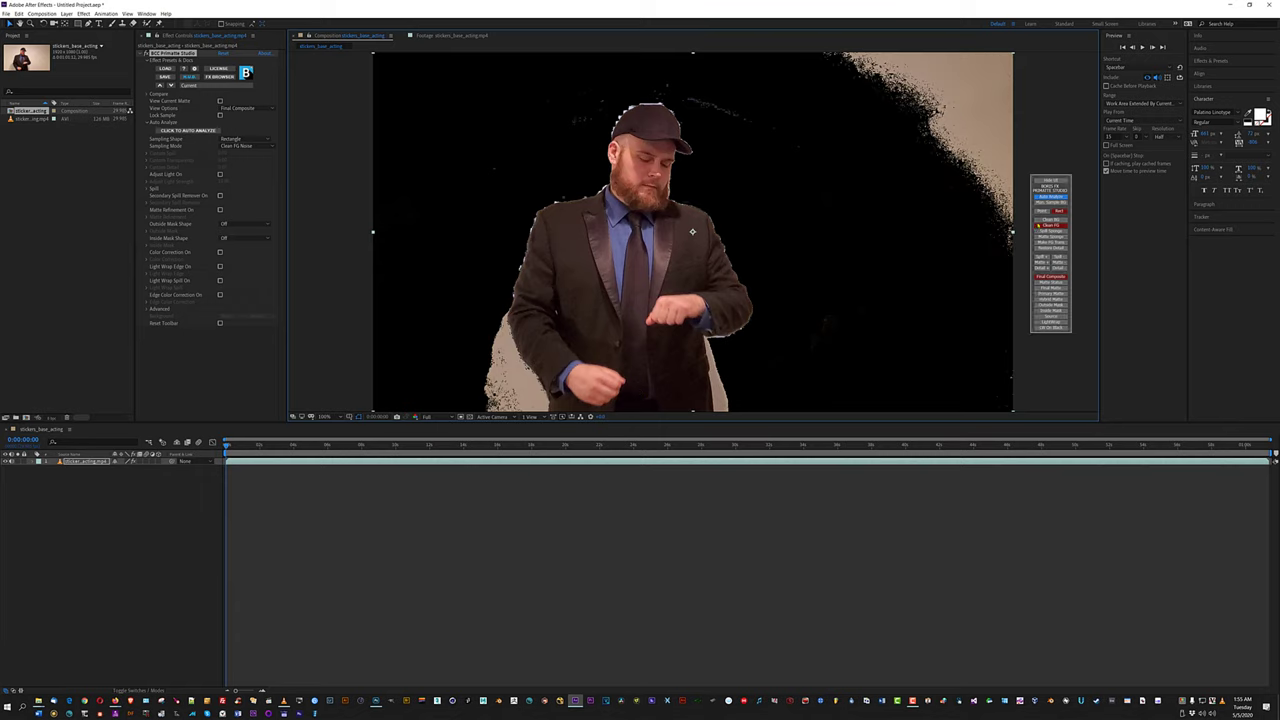
left_click(1050, 219)
left_click_drag(486, 388, 520, 395)
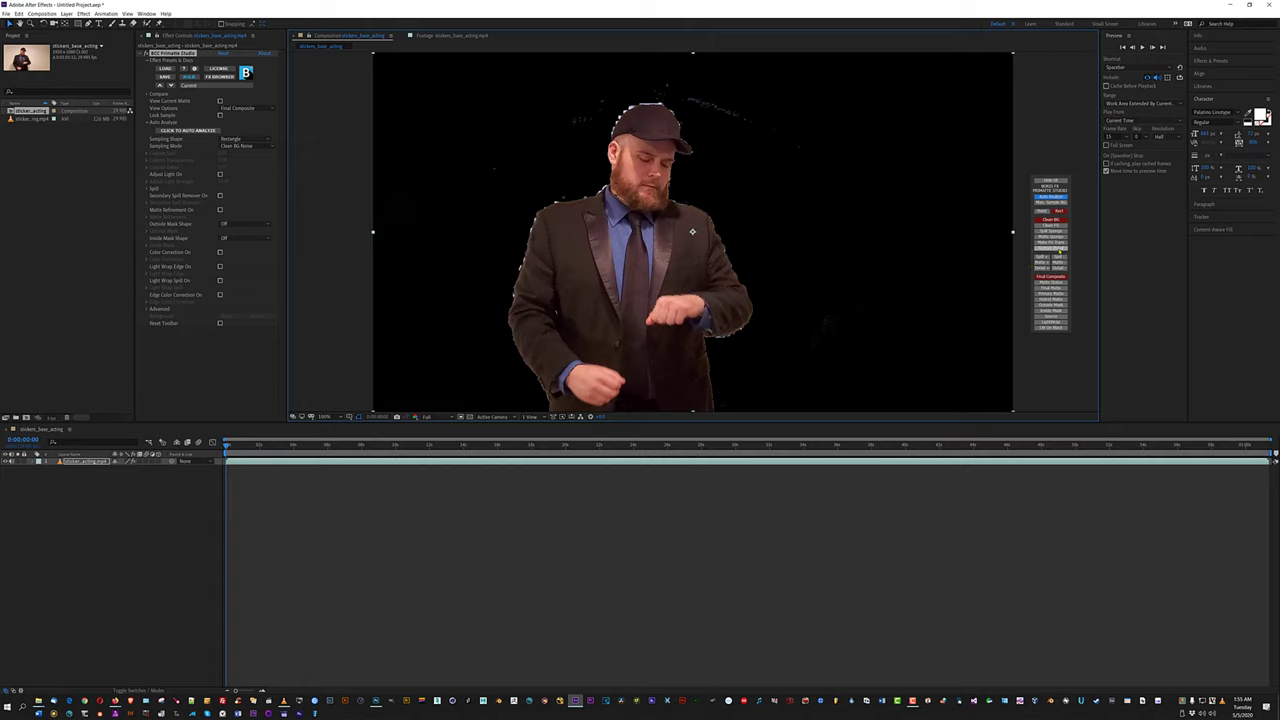
left_click(1052, 231)
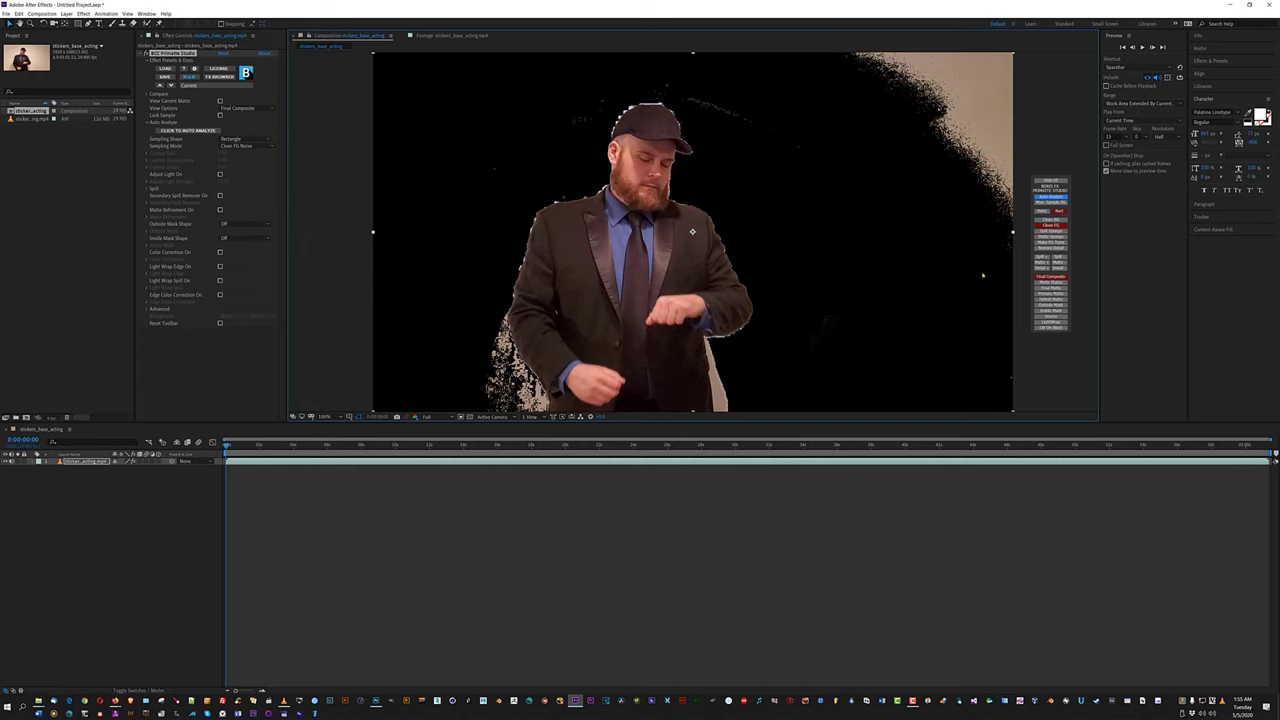
left_click(1050, 219)
left_click_drag(461, 387, 546, 403)
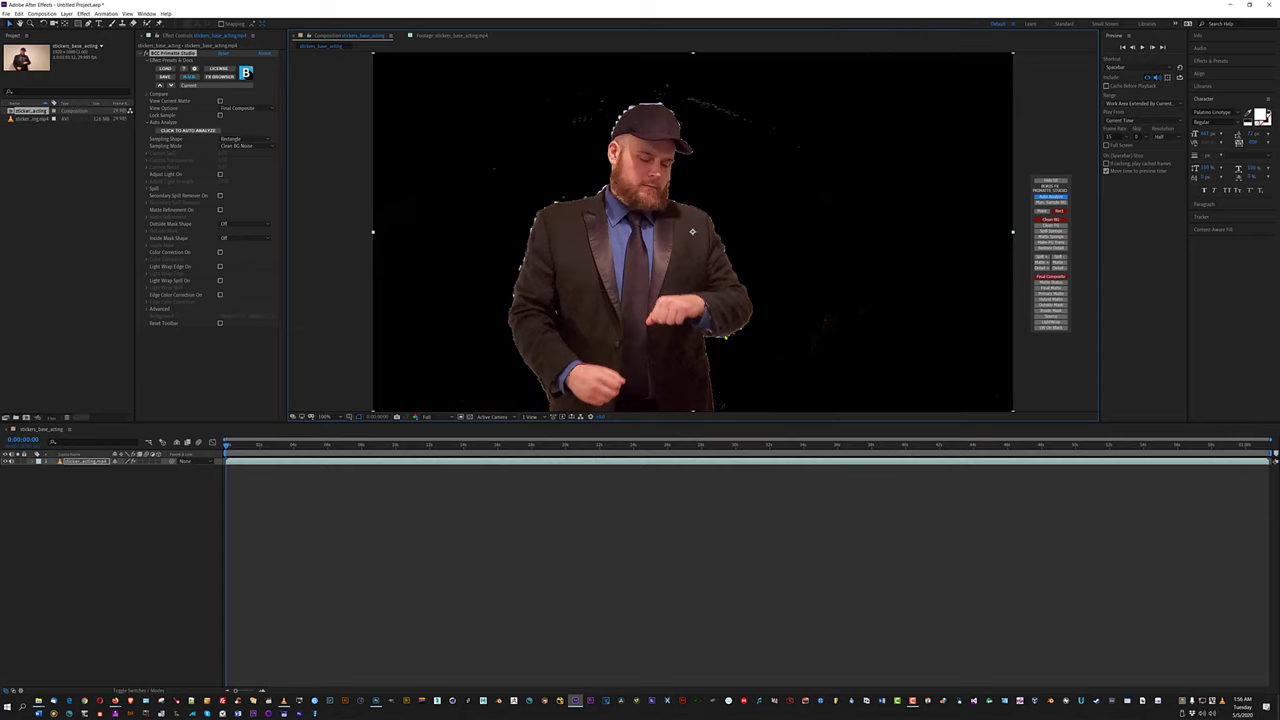
Create a lime green solid with colour 70FF00 and place it beneath the footage layer.
scroll(692, 232, "up", 5)
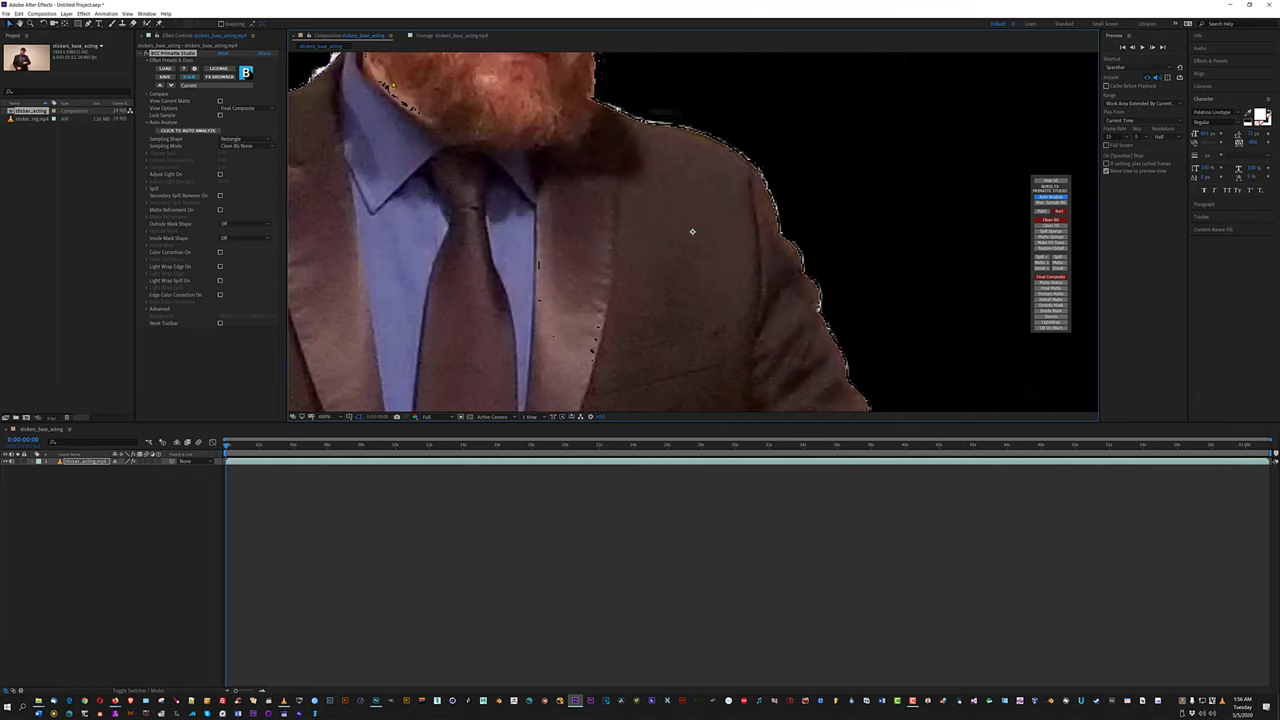
right_click(94, 512)
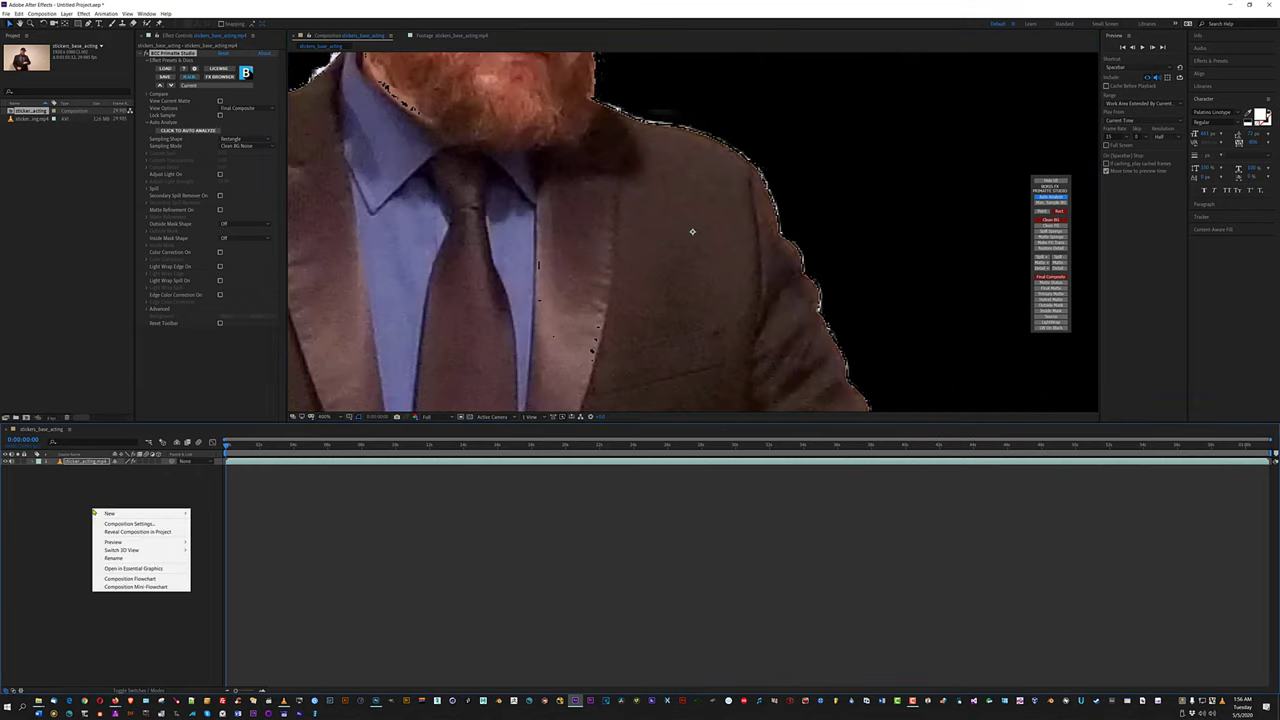
mouse_move(160, 513)
left_click(227, 536)
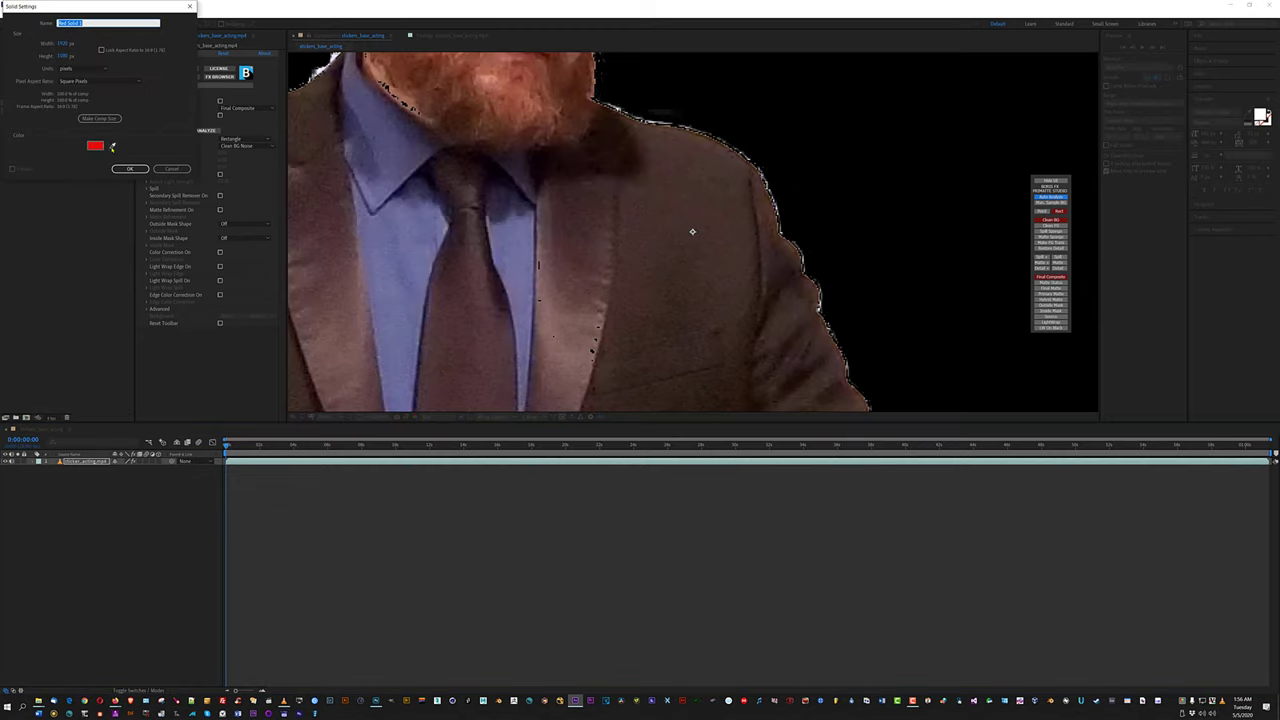
left_click(95, 146)
type("70FF00")
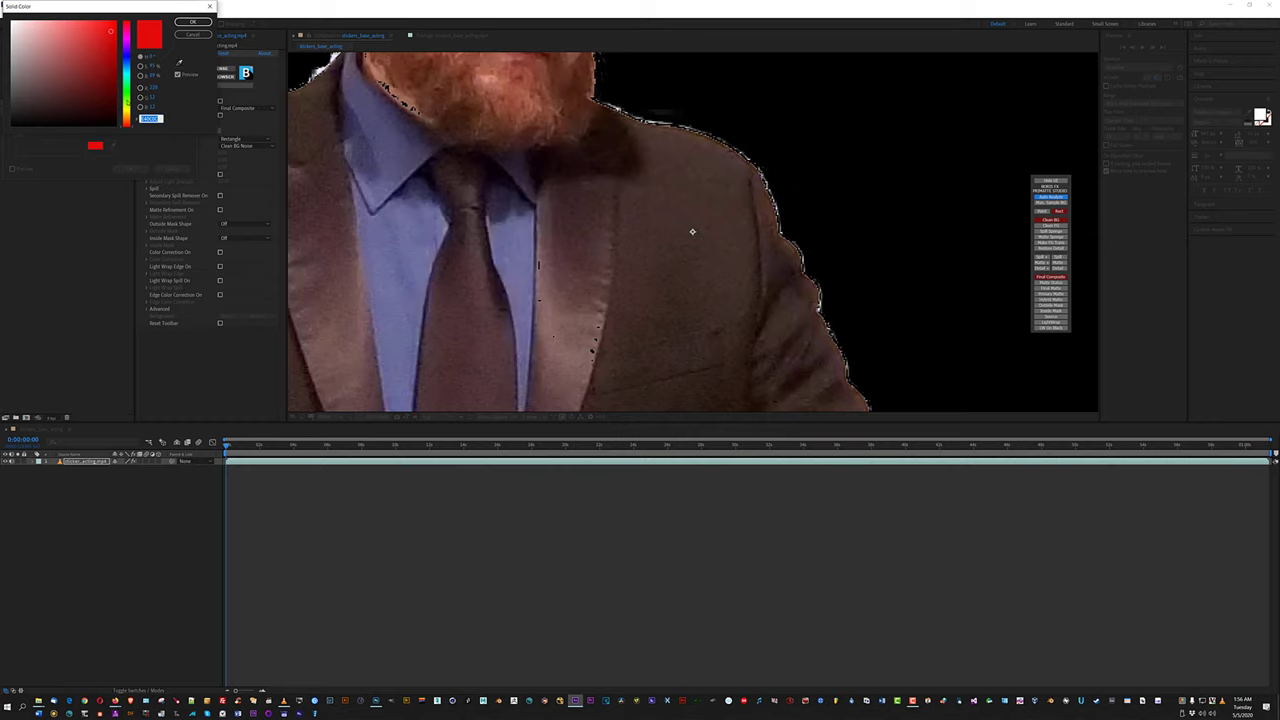
key("Return")
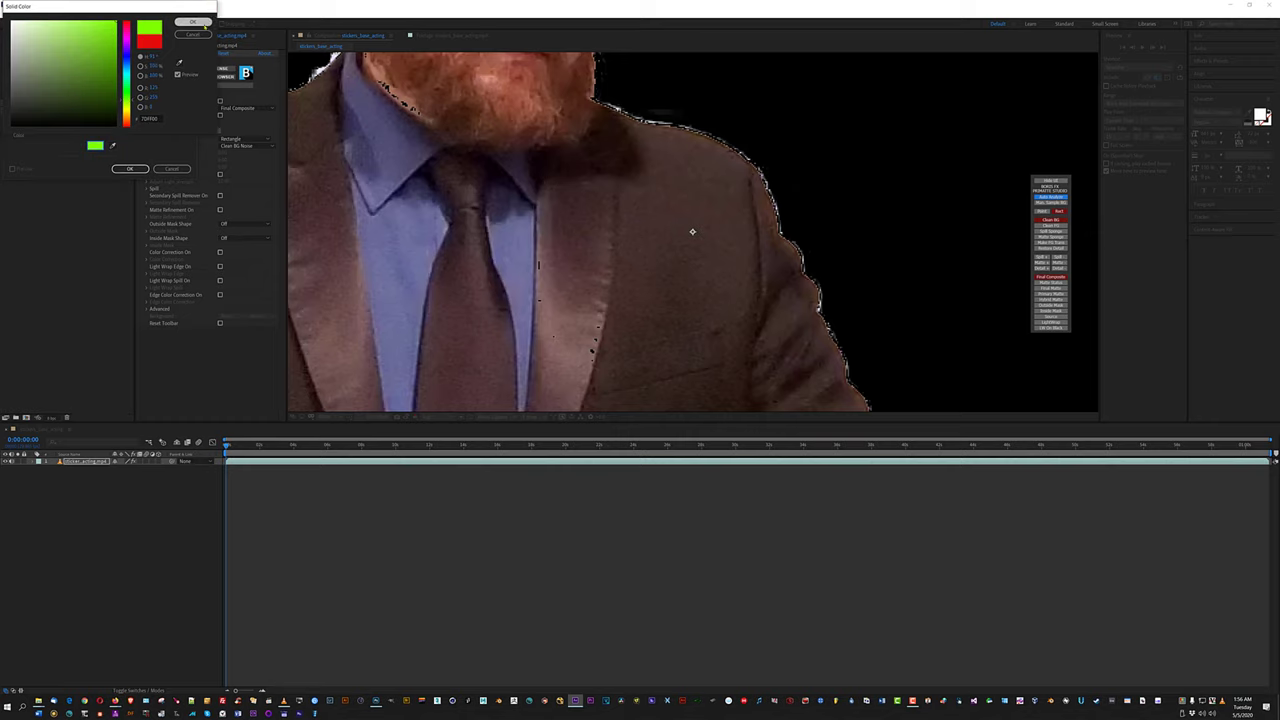
left_click(130, 168)
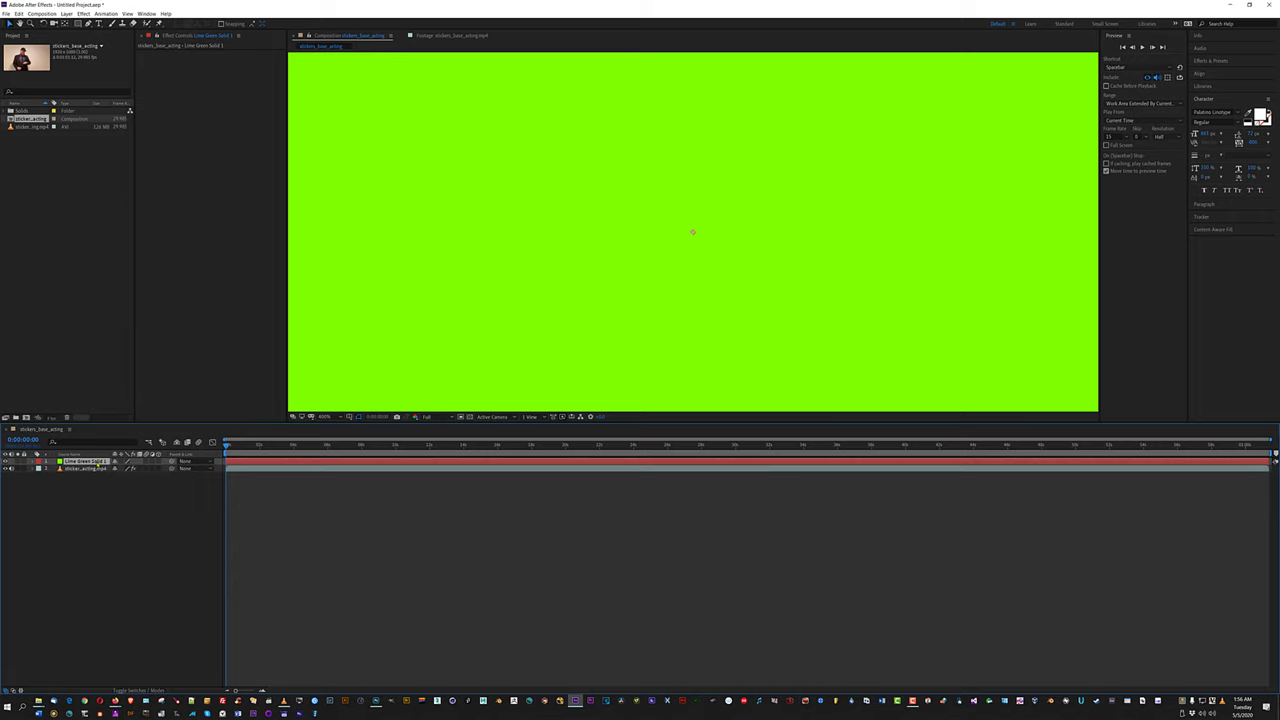
left_click_drag(99, 463, 100, 472)
Inspect the keyed edges against the green backdrop and check the key at 0:00:04:25.
scroll(501, 177, "down", 1)
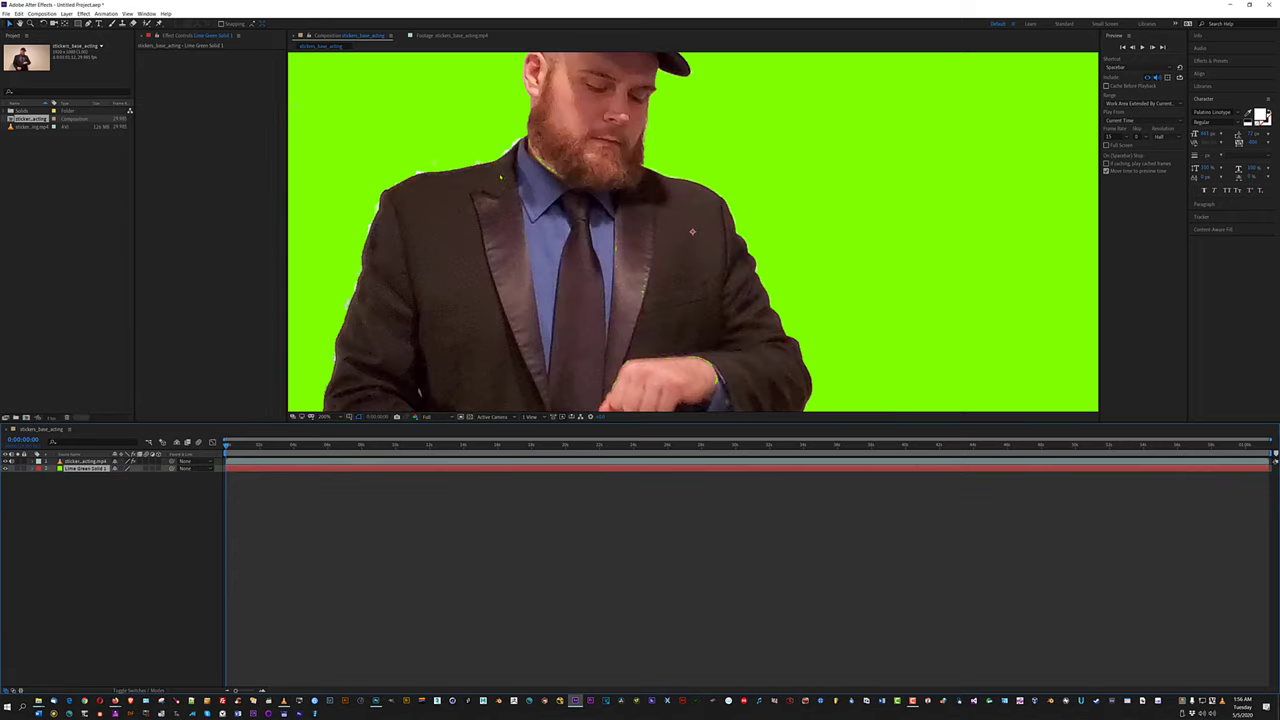
scroll(692, 231, "down", 3)
scroll(692, 231, "up", 3)
scroll(565, 165, "down", 2)
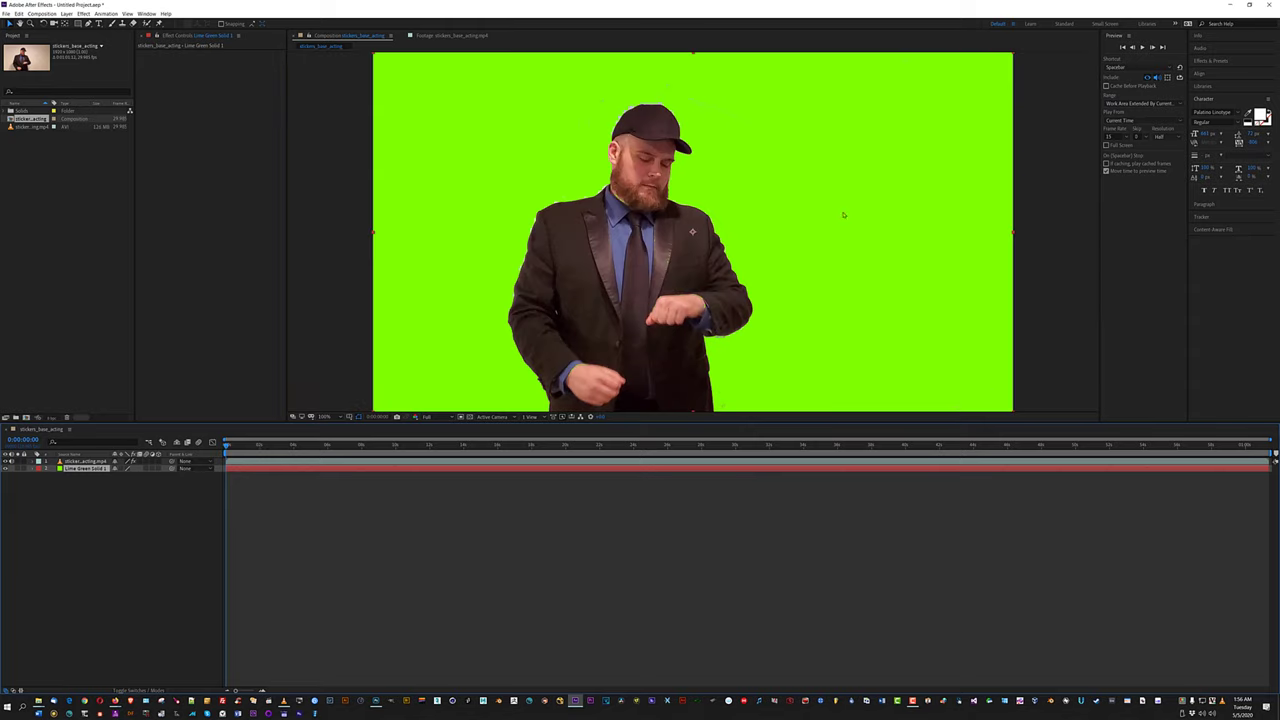
mouse_move(297, 444)
left_mouse_down()
mouse_move(700, 446)
mouse_move(420, 431)
mouse_move(654, 432)
mouse_move(851, 486)
mouse_move(929, 487)
mouse_move(1046, 520)
mouse_move(1132, 520)
mouse_move(264, 450)
mouse_move(308, 447)
left_mouse_up()
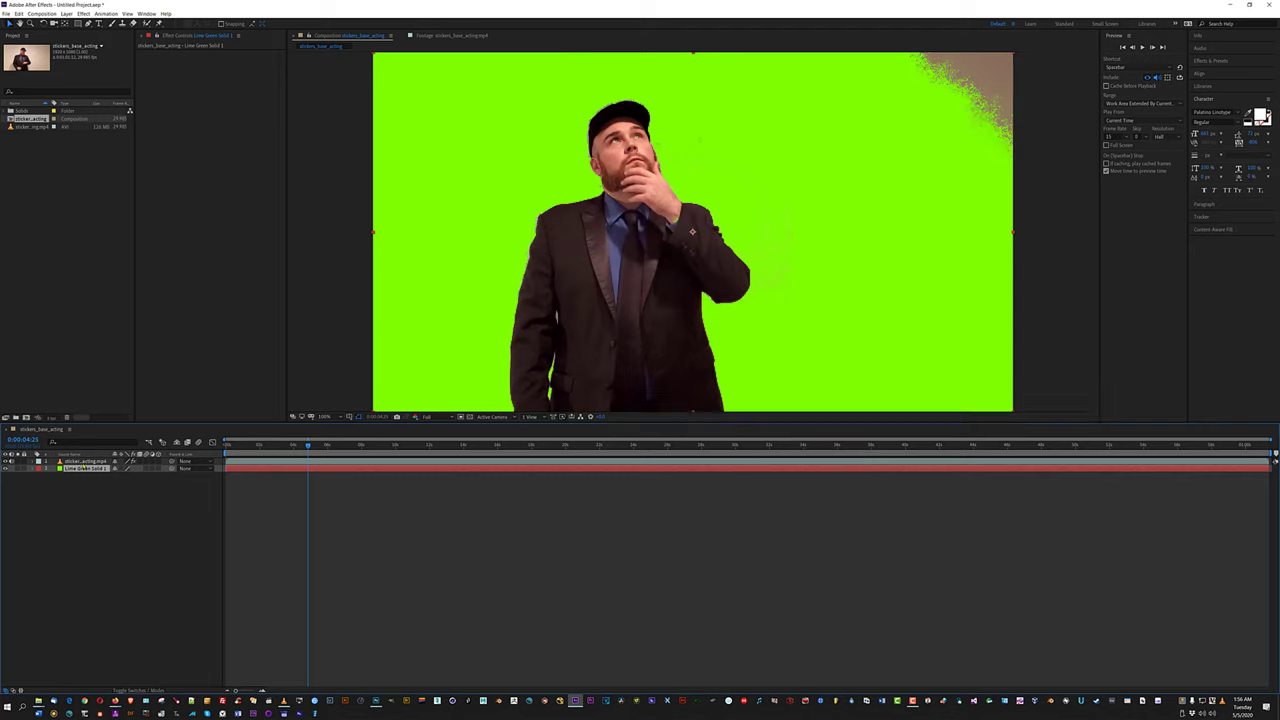
Mask the footage layer, adding a vertex on the upper edge and lowering the upper-right corner to cut off the remaining wall patch.
left_click(497, 240)
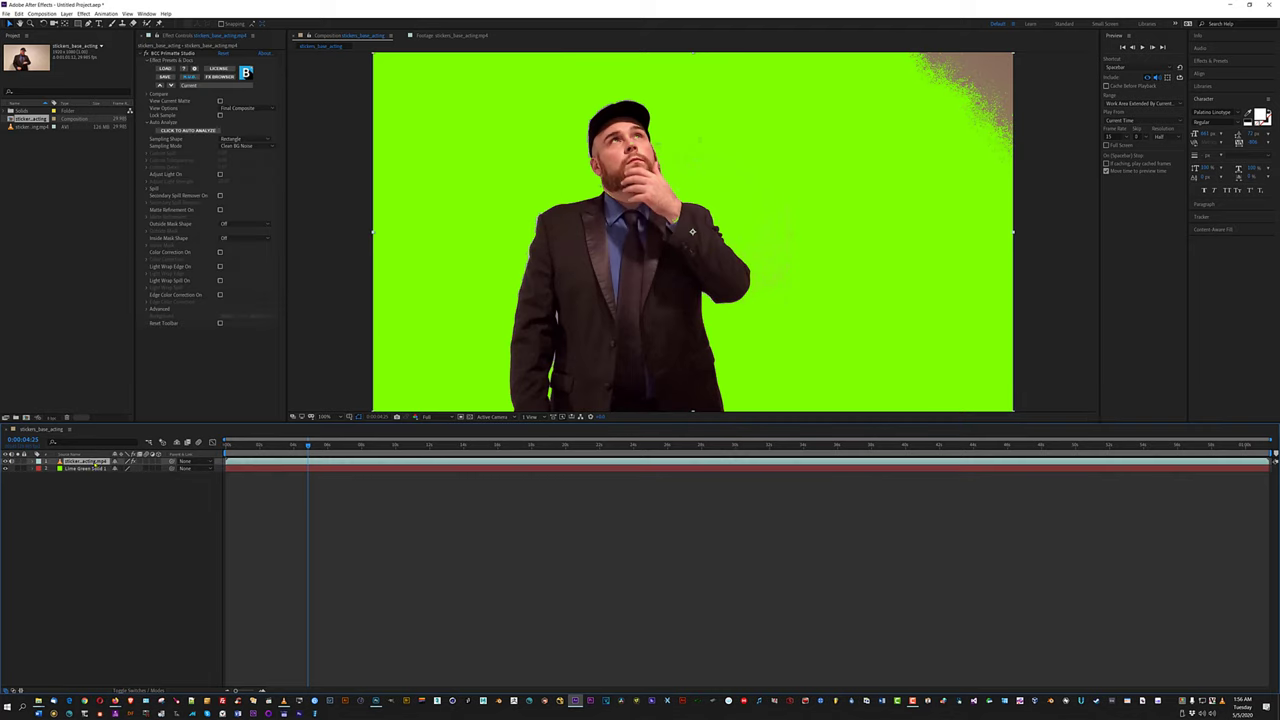
right_click(95, 465)
mouse_move(130, 467)
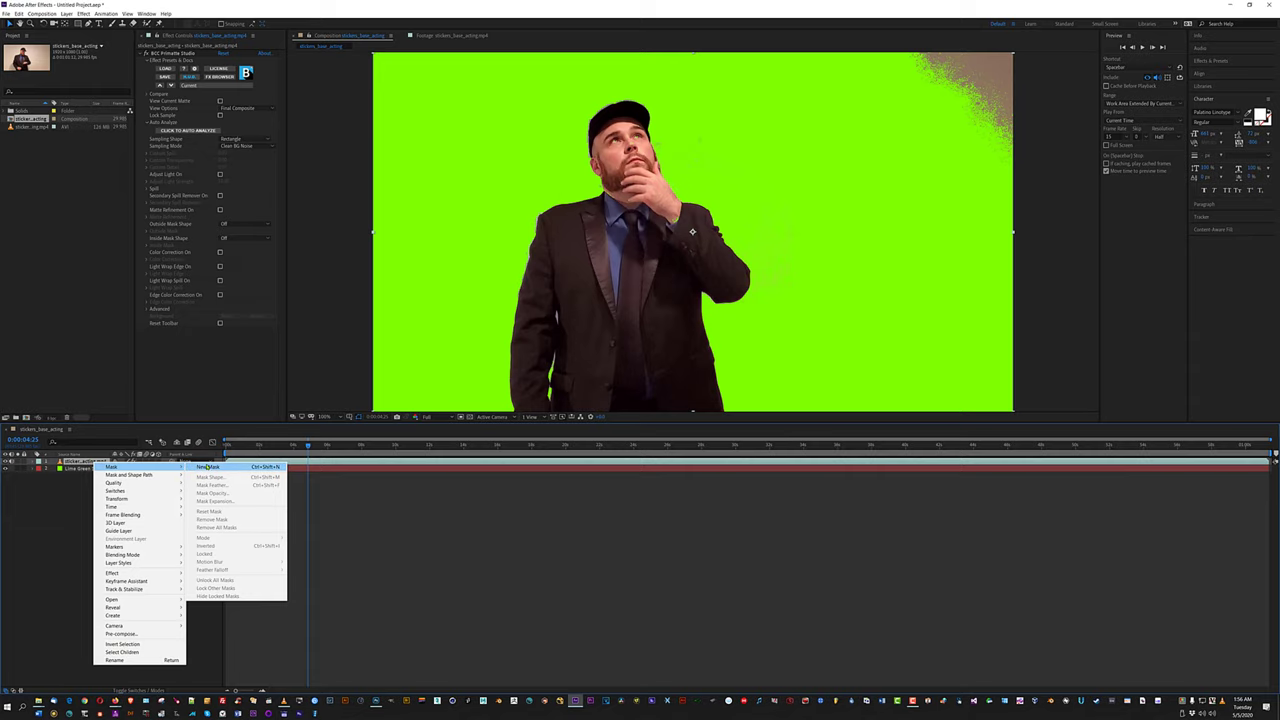
left_click(207, 467)
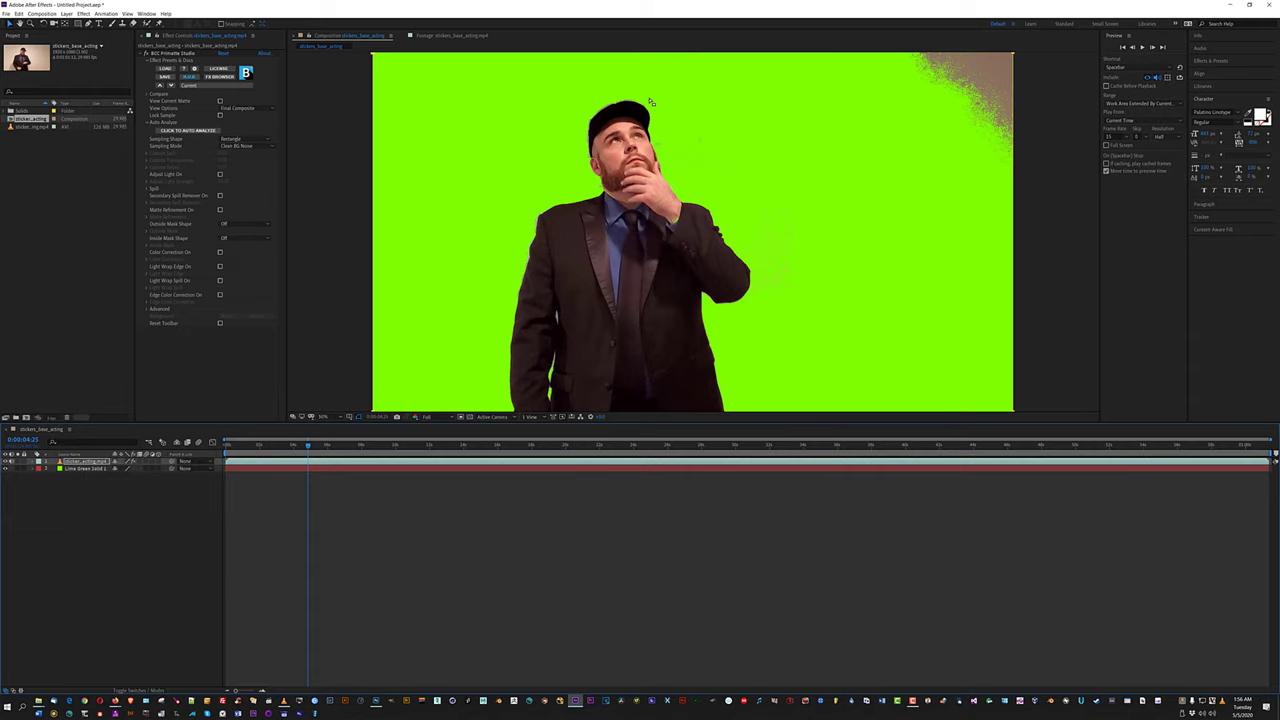
key("comma")
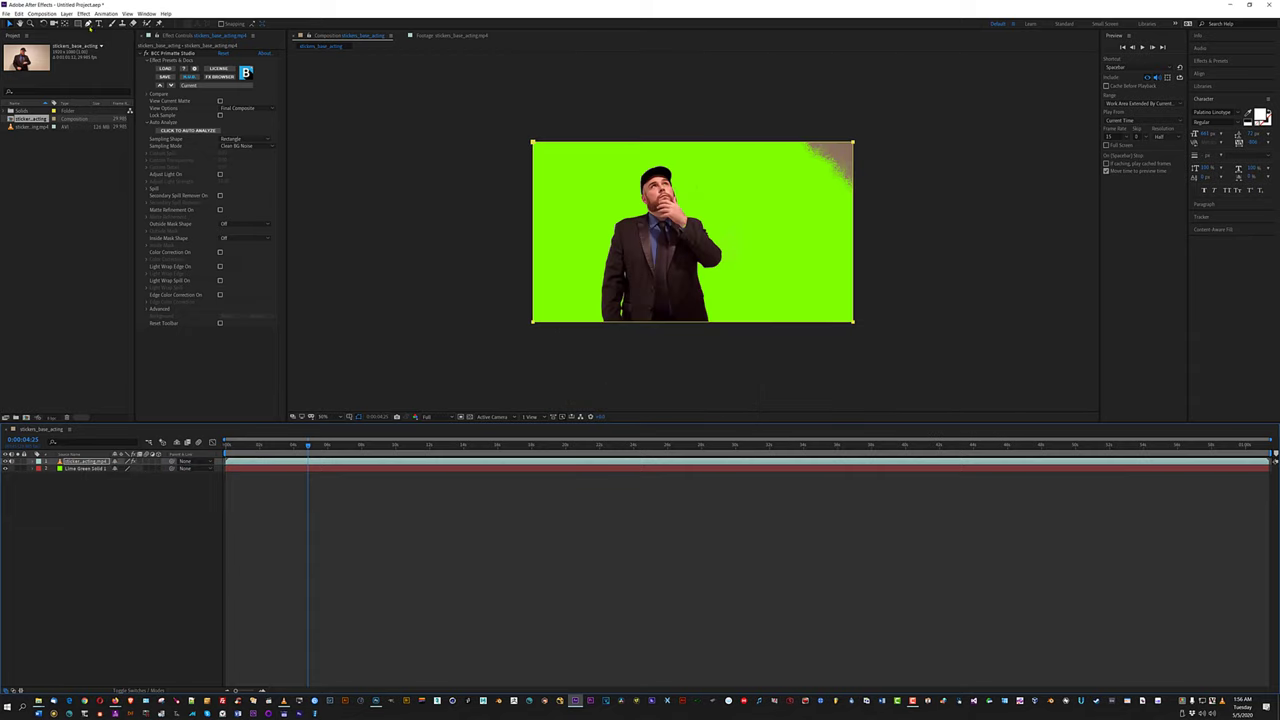
left_click(781, 142)
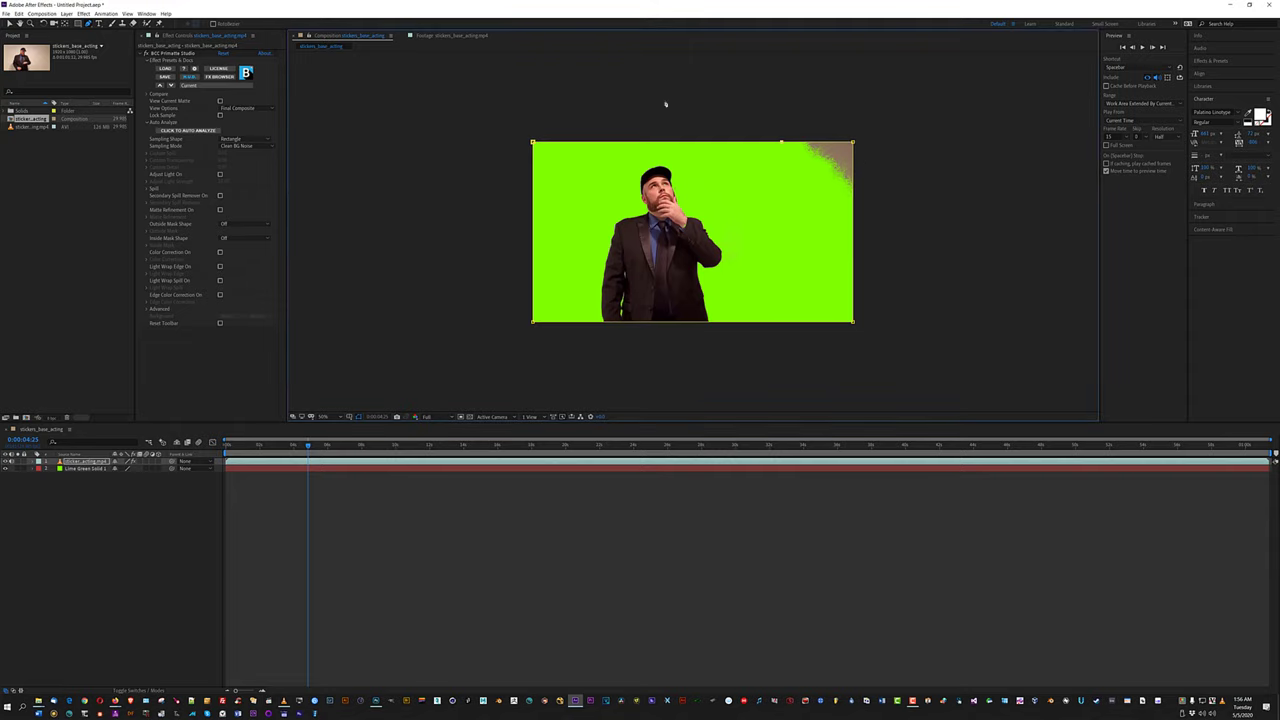
left_click(14, 23)
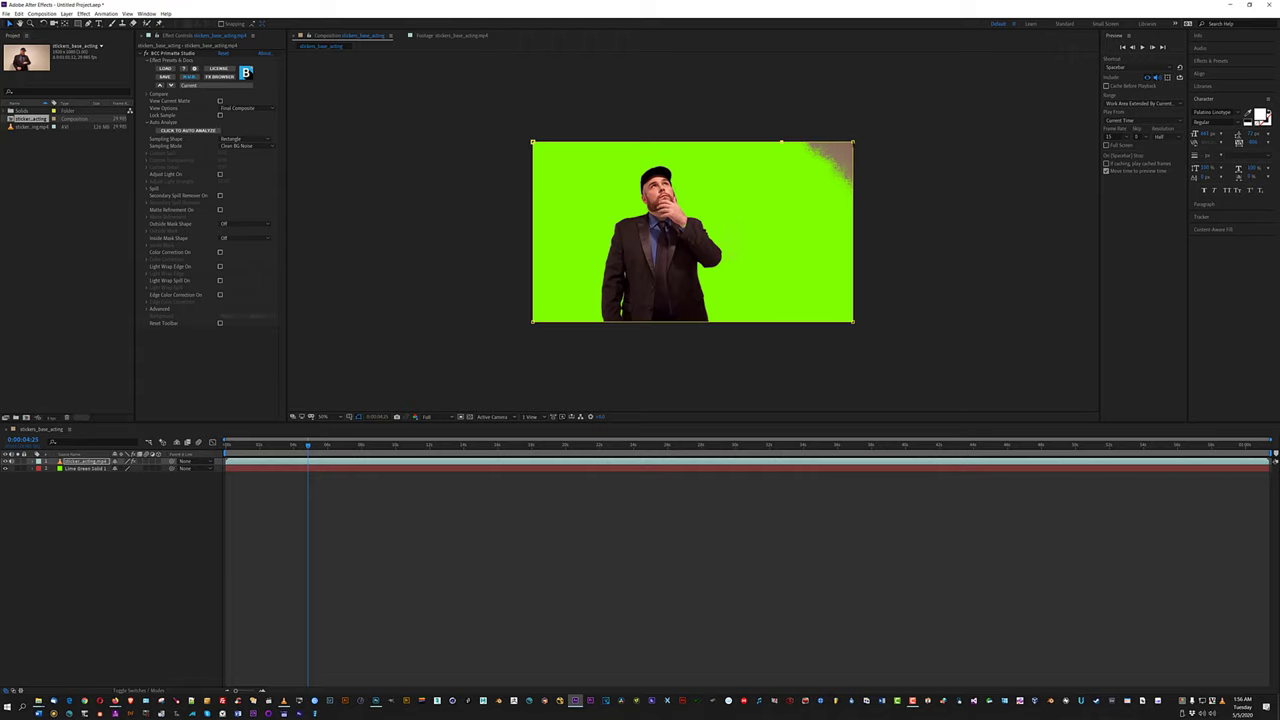
left_click_drag(852, 142, 854, 202)
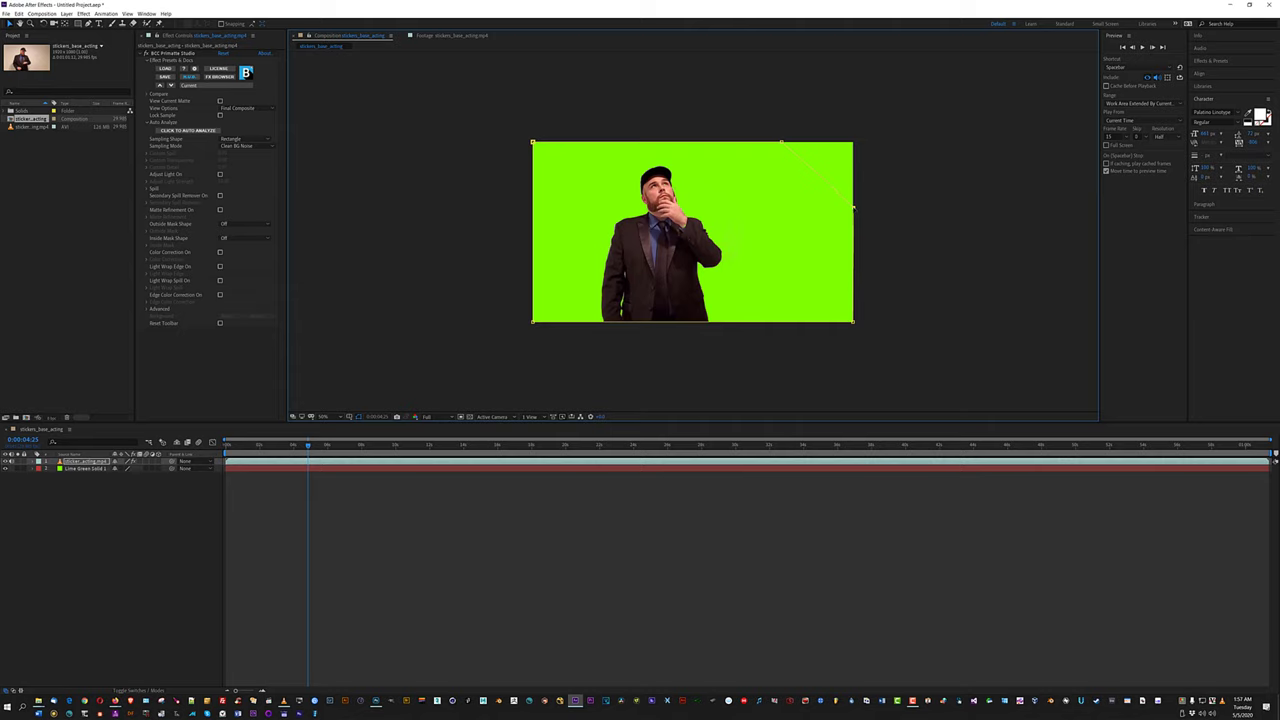
Examine the masked corner and the man's edges up close, and move the playhead to 0:00:07:09.
scroll(848, 186, "up", 4)
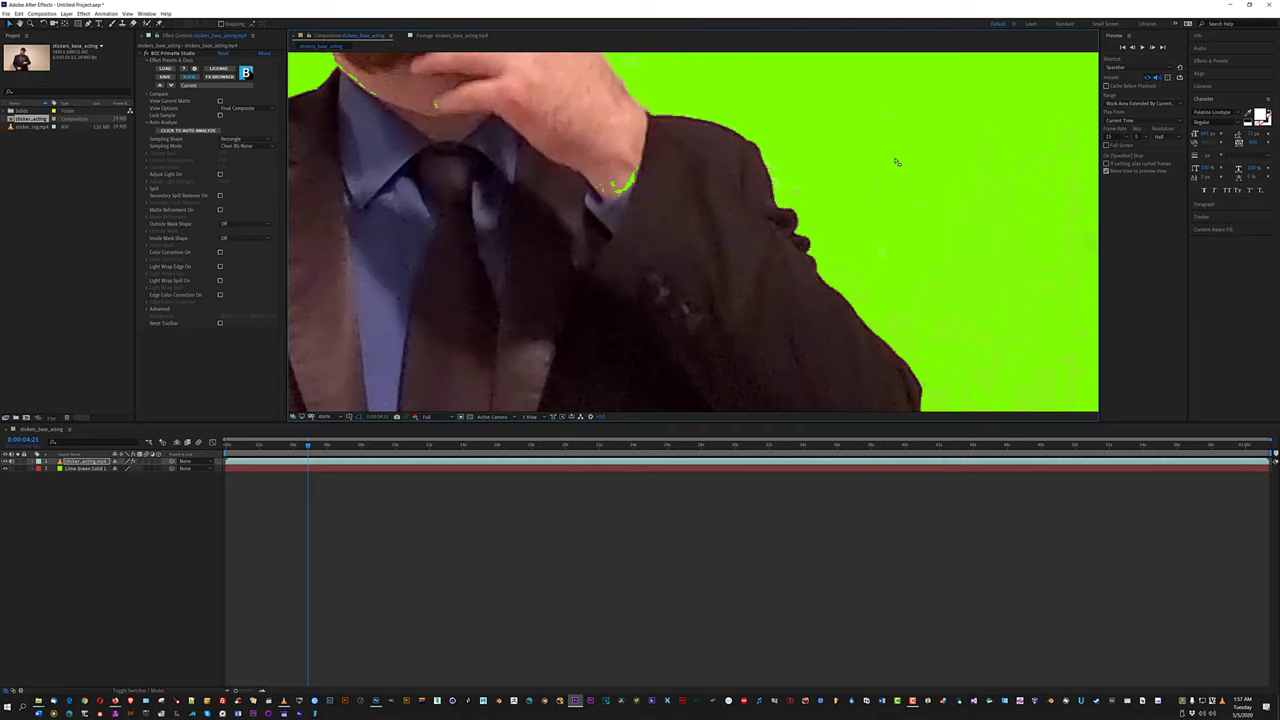
scroll(637, 240, "down", 7)
scroll(810, 229, "up", 7)
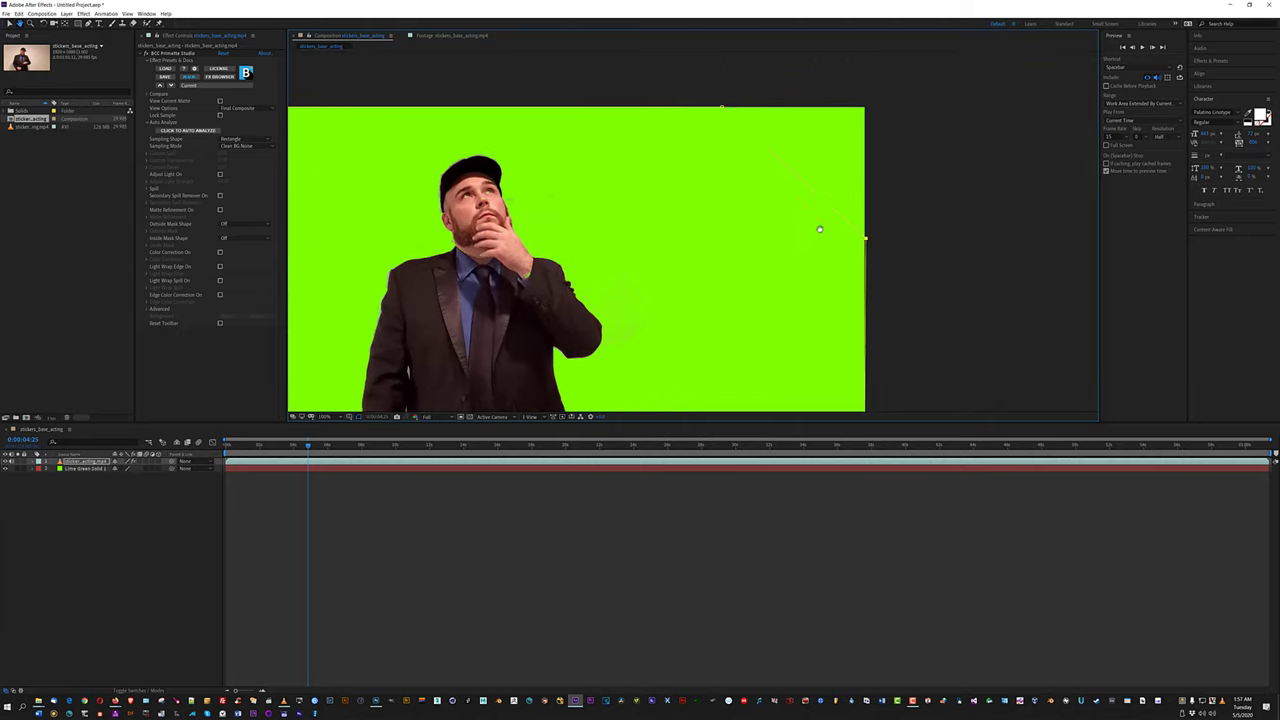
scroll(854, 220, "down", 2)
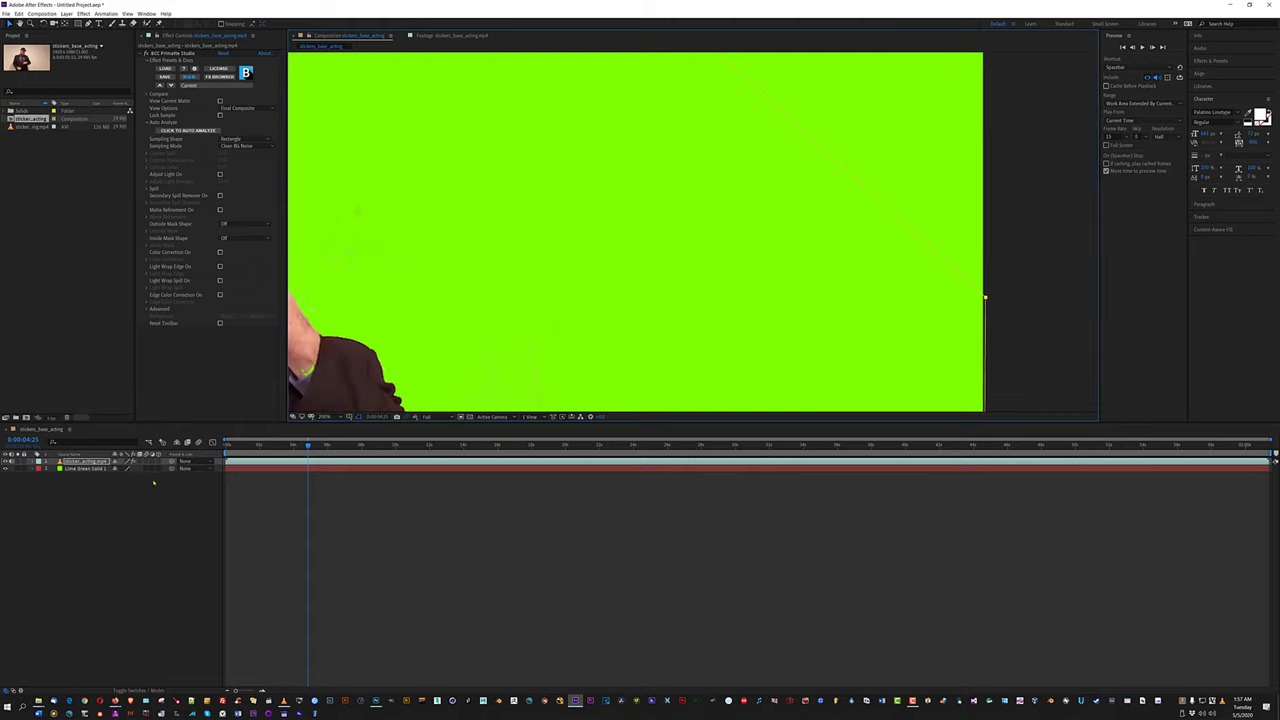
left_click(350, 446)
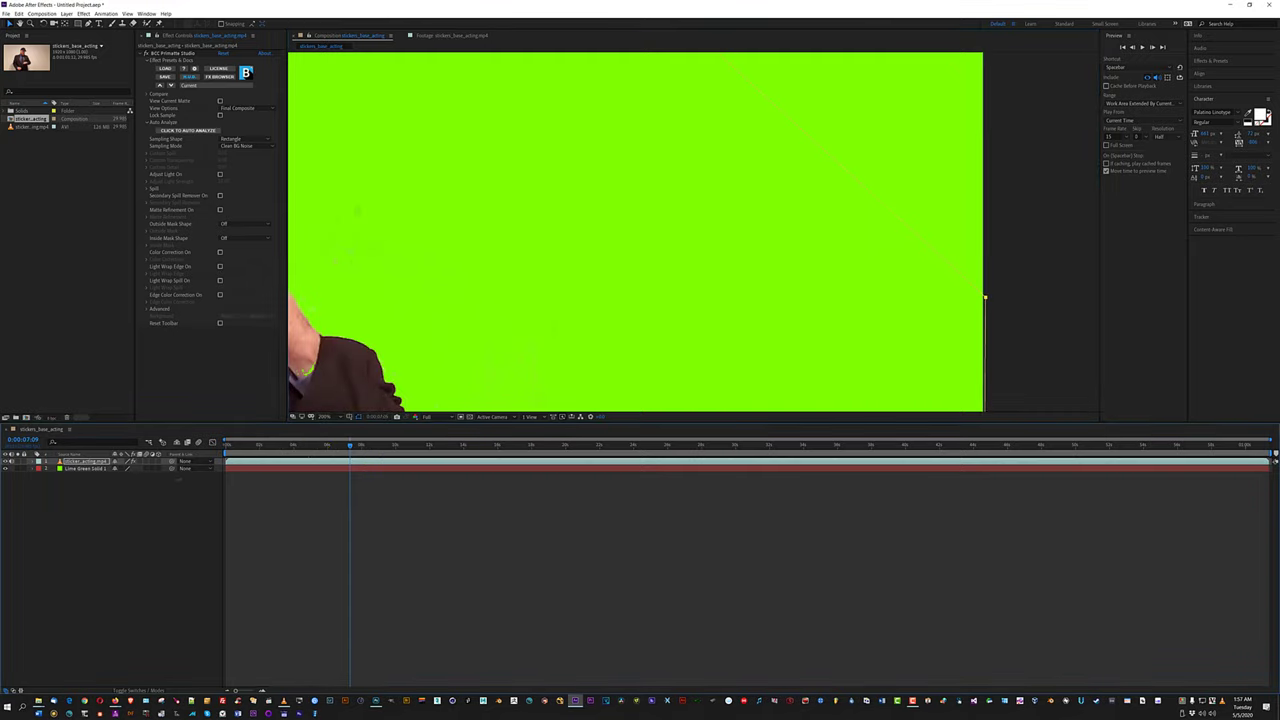
Expand the footage layer's mask properties and set Mask 1's feather to 16 pixels.
left_click(41, 461)
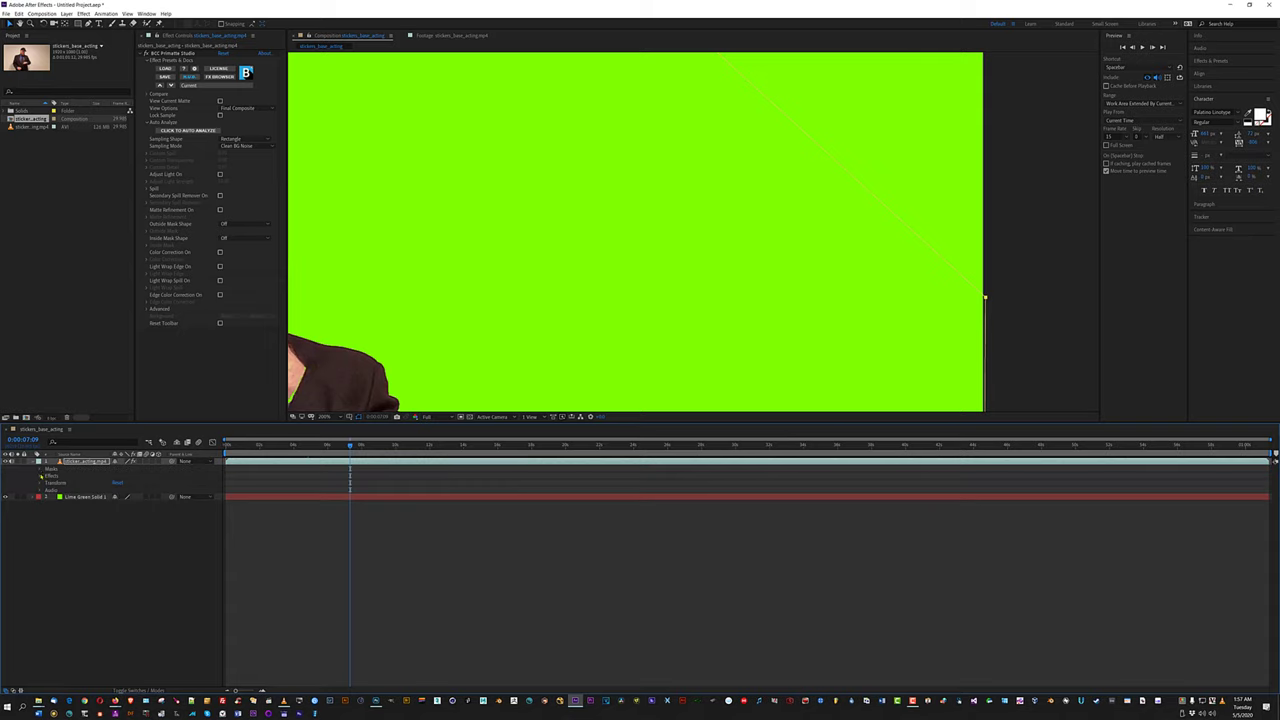
left_click(42, 468)
left_click(53, 475)
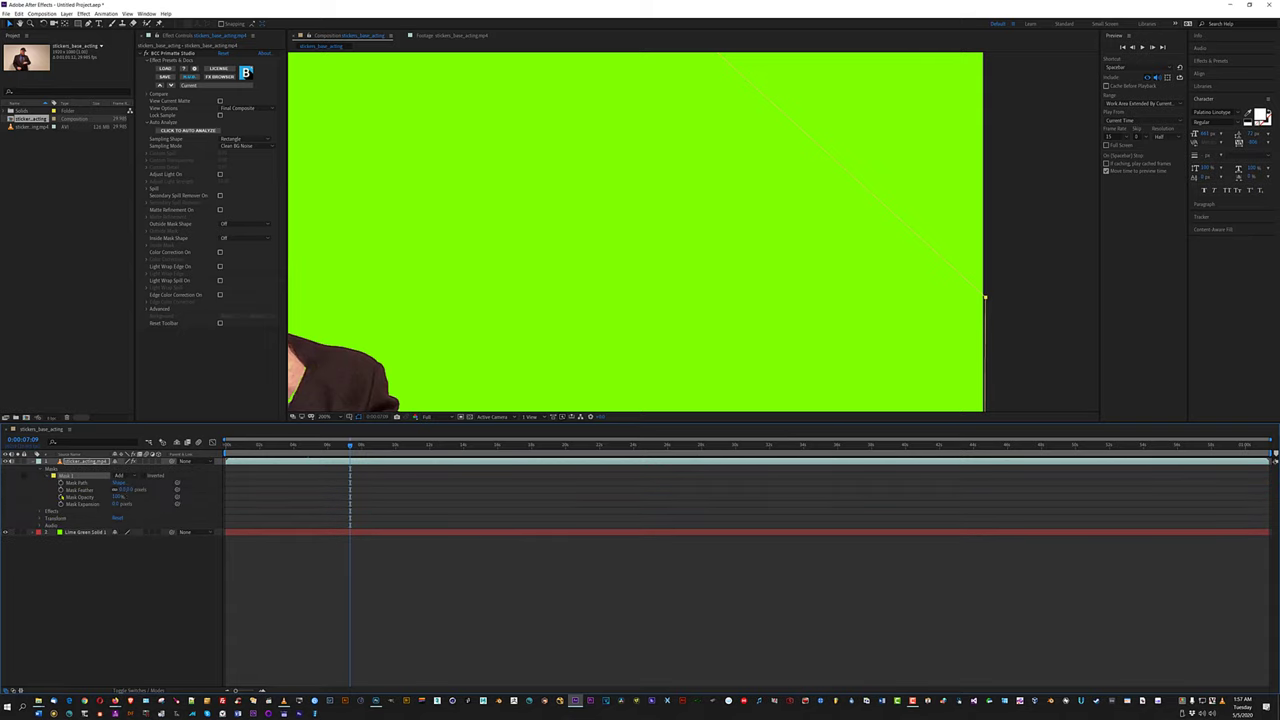
left_click(122, 490)
type("16")
key("Return")
Examine the man's hand, cuff and jacket edges up close for holes in the key.
scroll(431, 339, "up", 2)
left_click_drag(506, 257, 805, 236)
left_click_drag(940, 123, 508, 237)
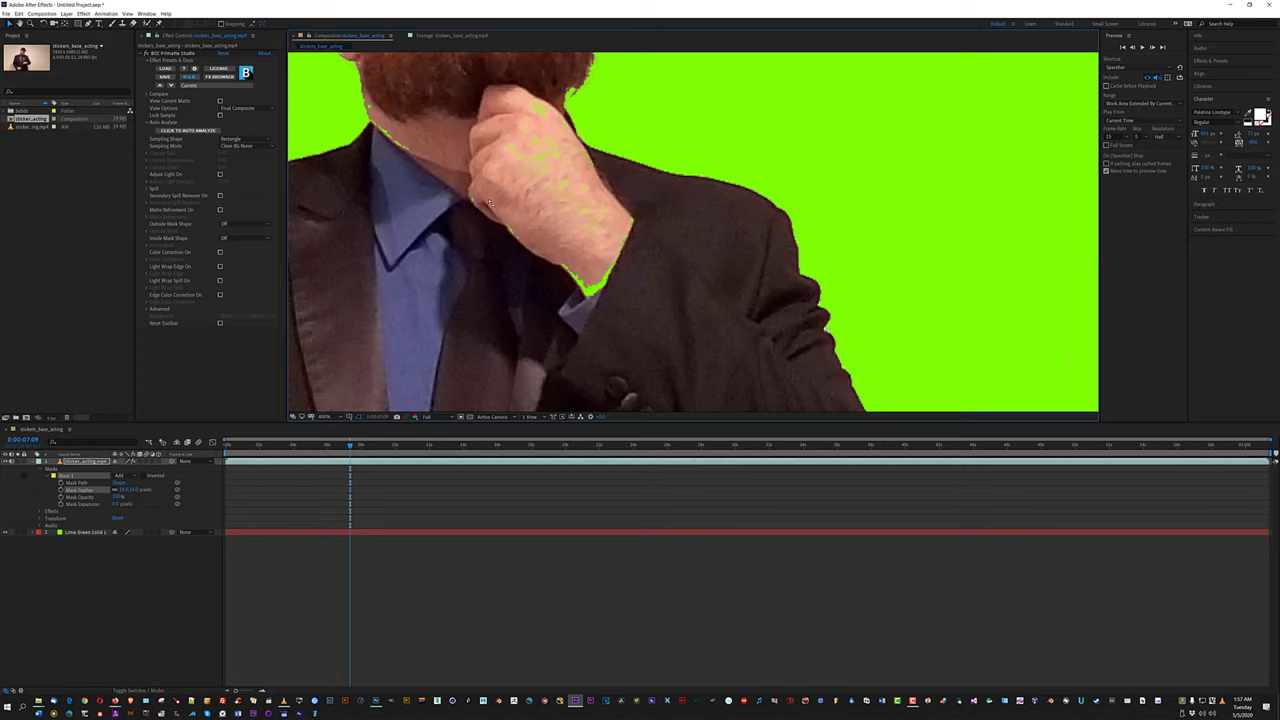
scroll(829, 214, "down", 3)
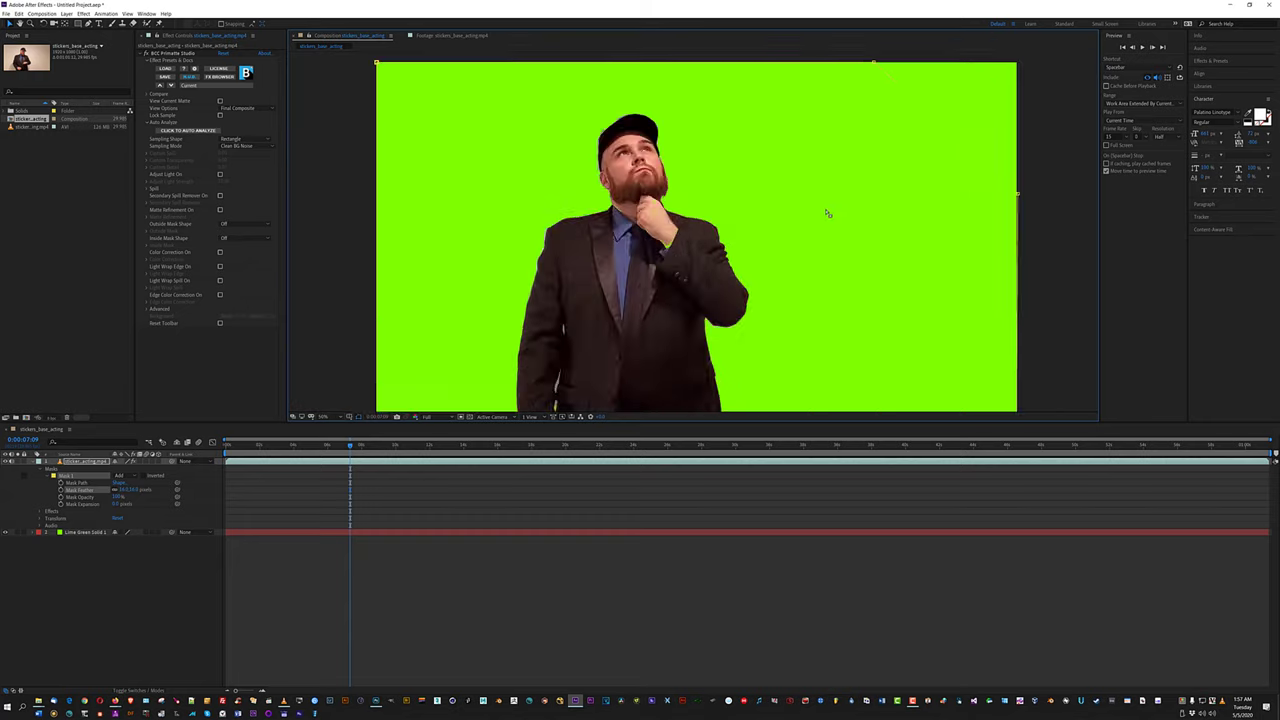
key("period")
key("period")
key("period")
key("period")
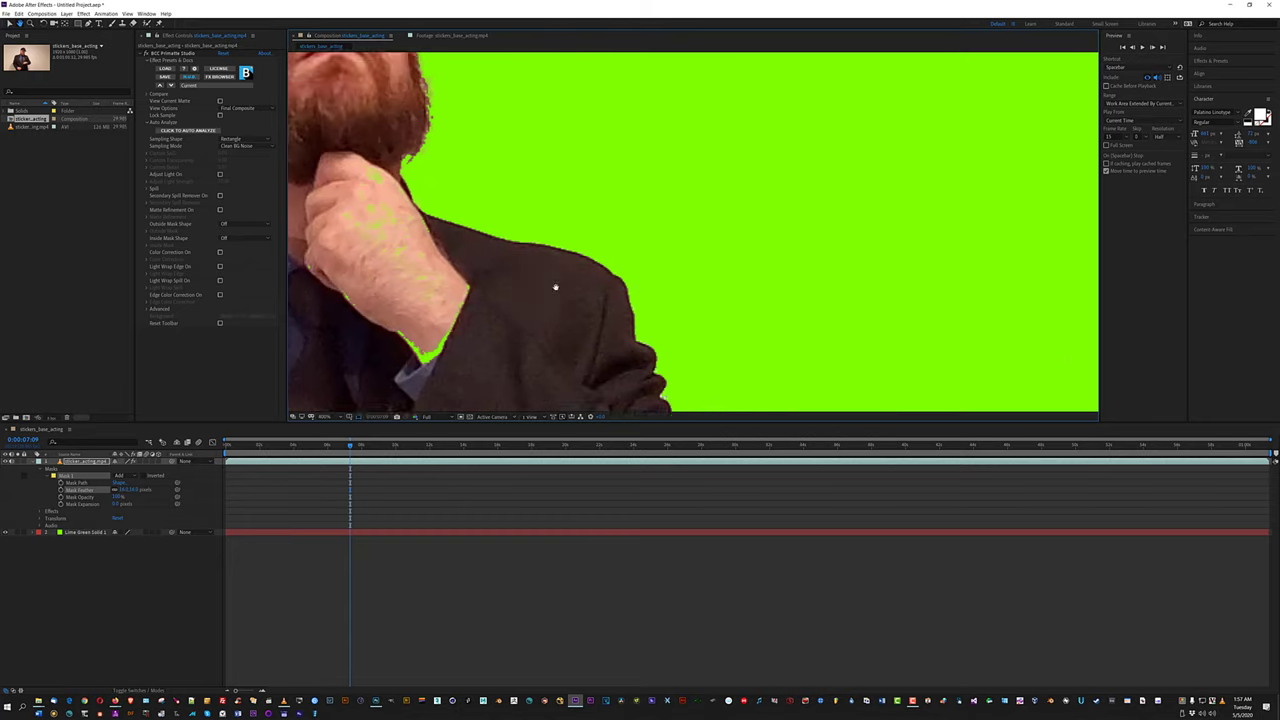
scroll(819, 228, "down", 2)
Raise the mask's upper-right vertex and pull it outside the frame, and inspect the feathered edge over the wall remnants.
left_click_drag(856, 209, 751, 283)
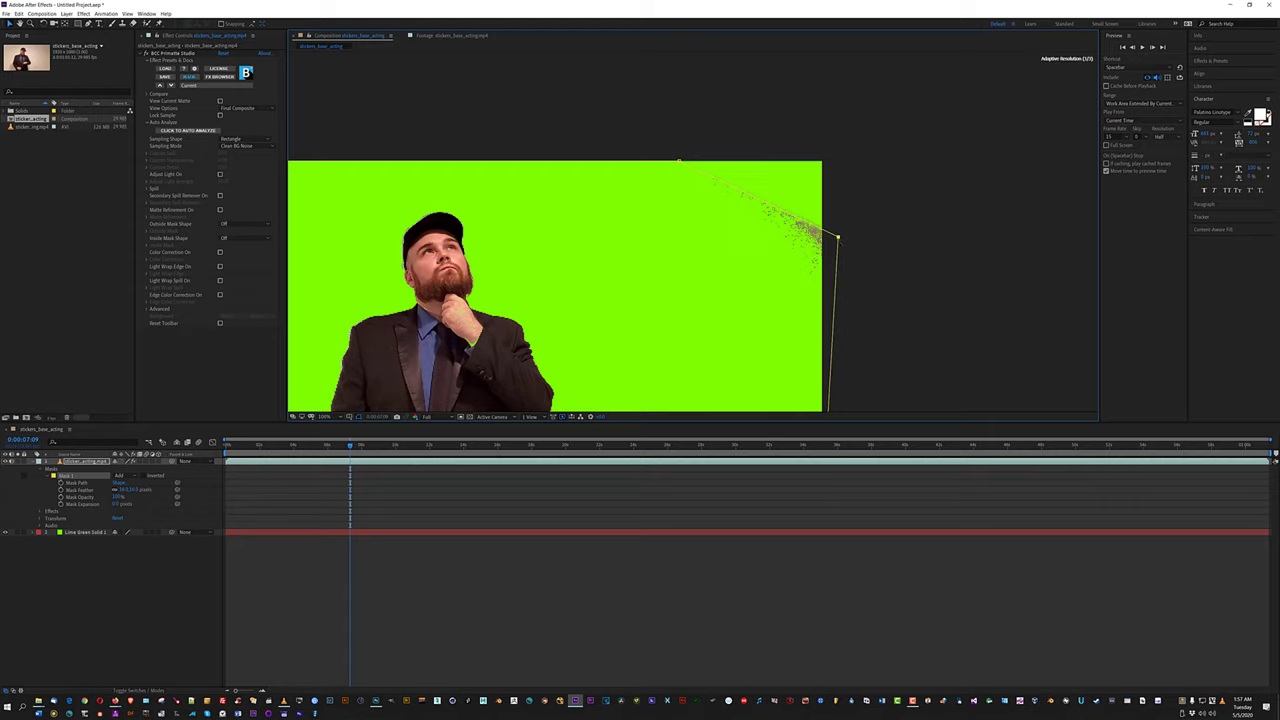
key("period")
key("comma")
key("comma")
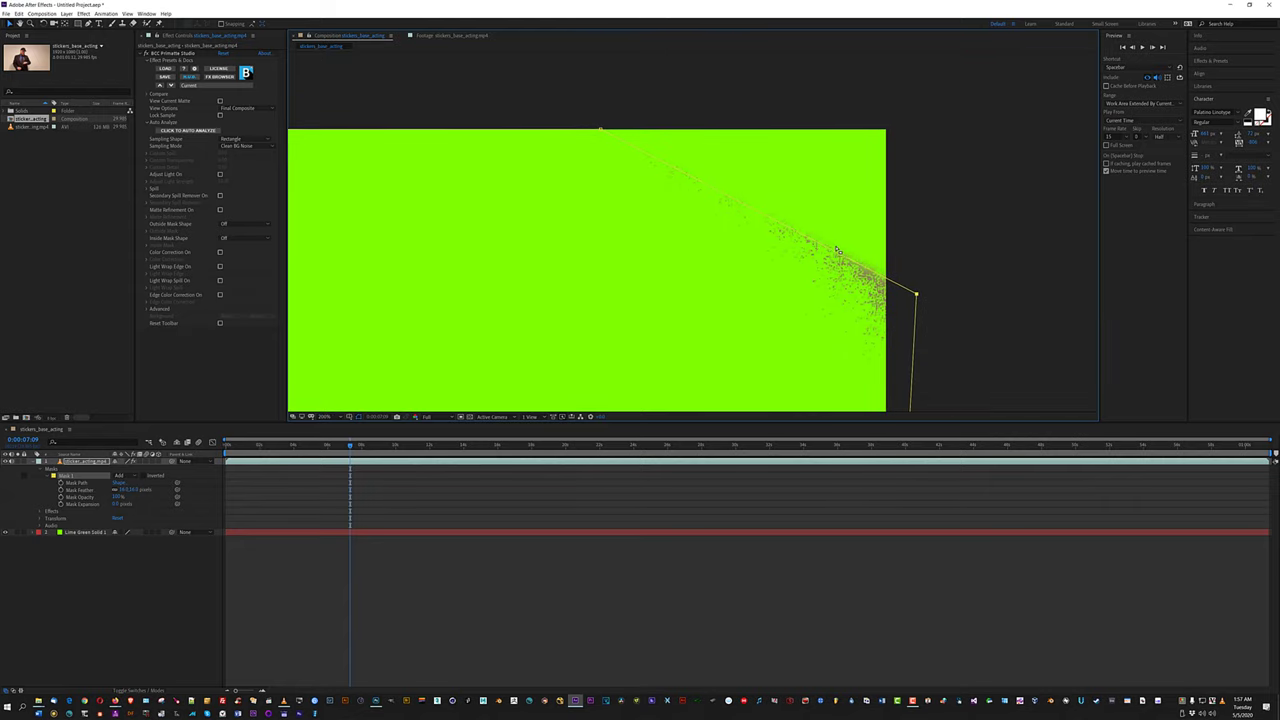
key("period")
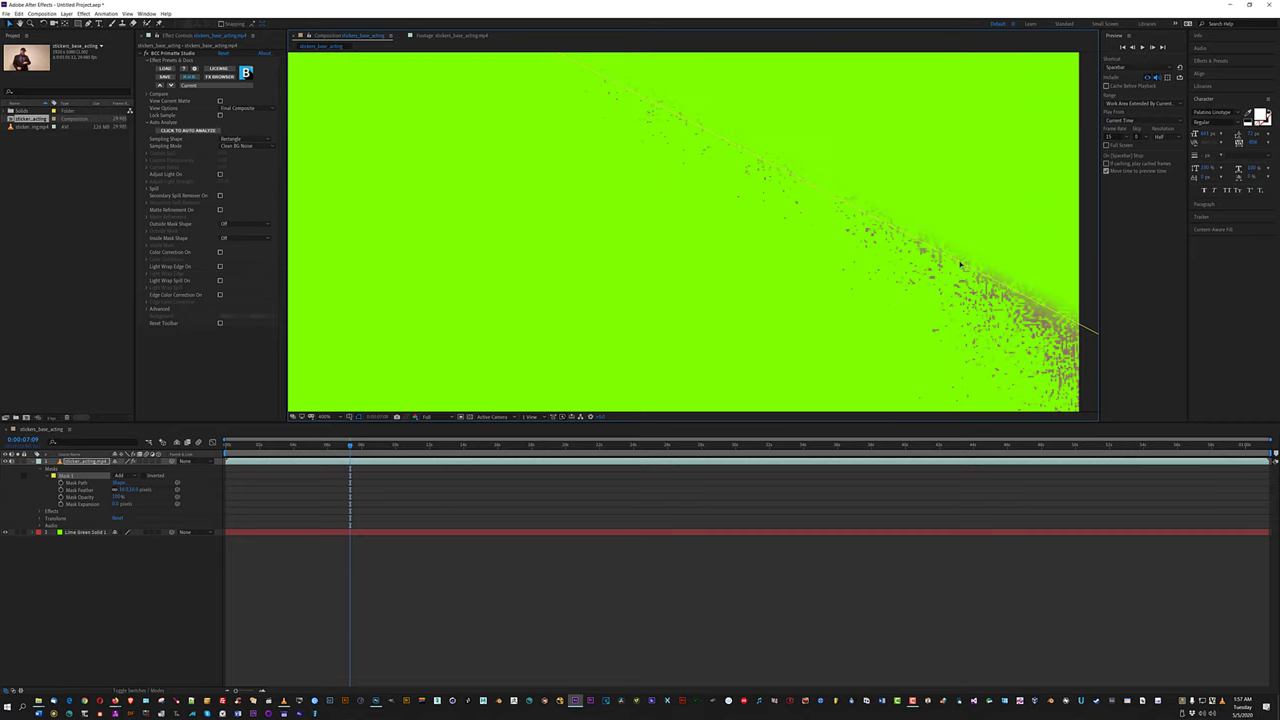
key("comma")
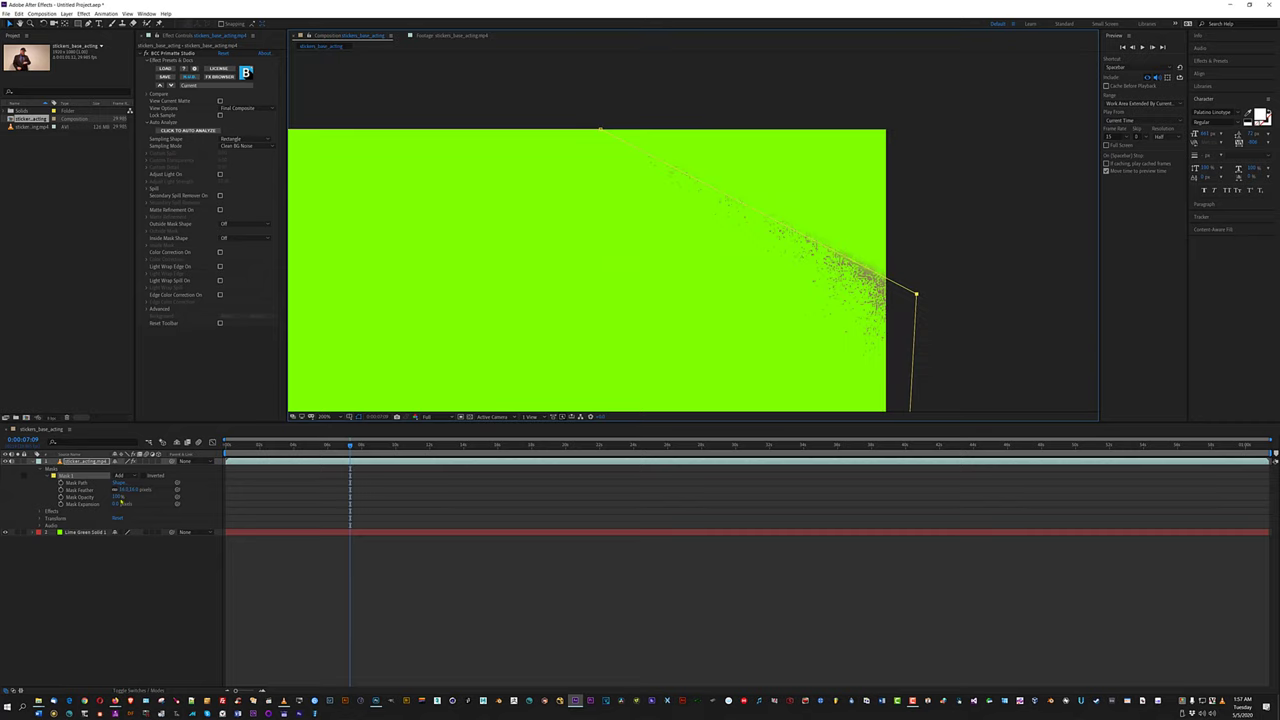
Readjust Mask 1's feather and check the softened edge against the whole frame.
mouse_move(123, 490)
left_mouse_down()
mouse_move(171, 490)
mouse_move(121, 490)
left_mouse_up()
left_click(122, 490)
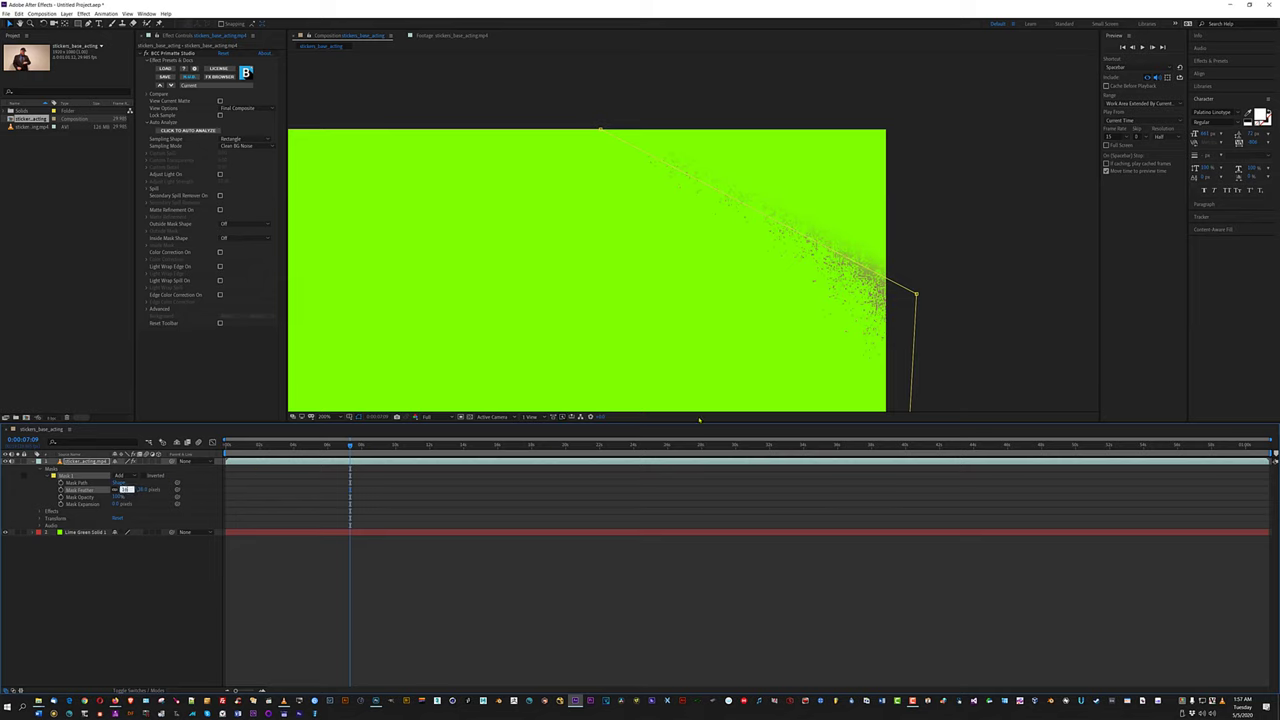
key("Tab")
left_click_drag(586, 222, 853, 270)
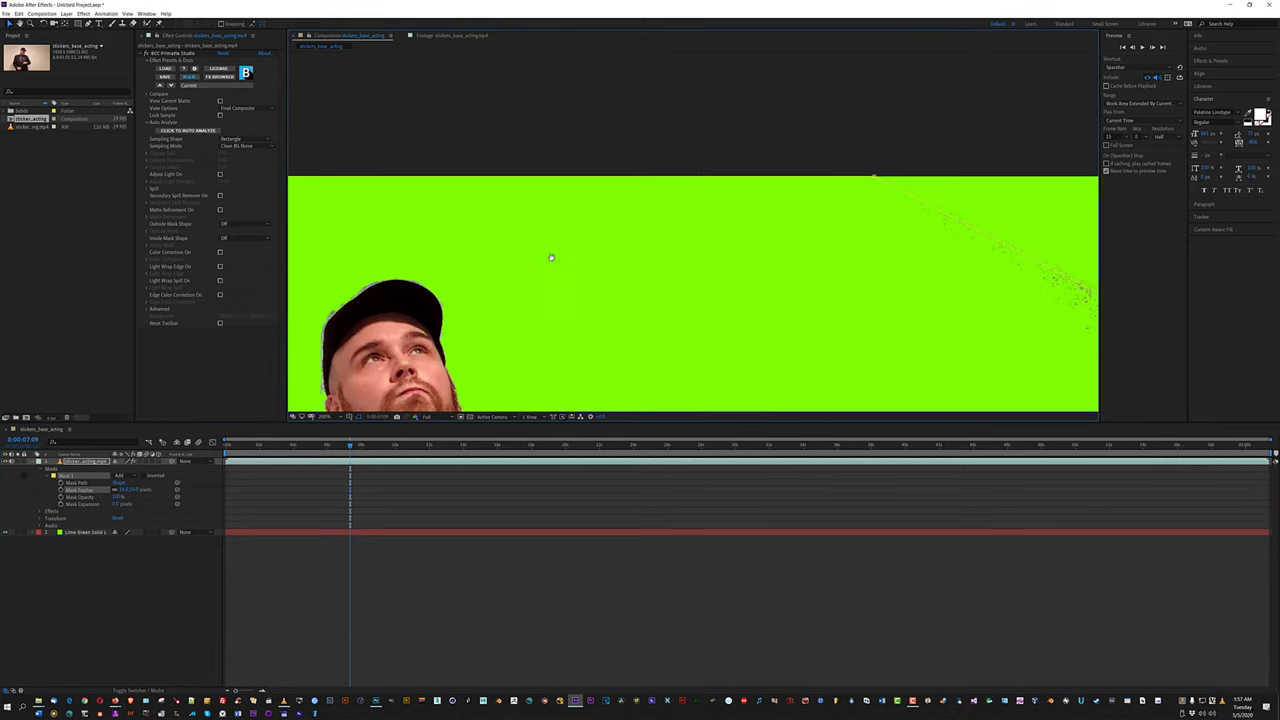
scroll(803, 217, "down", 3)
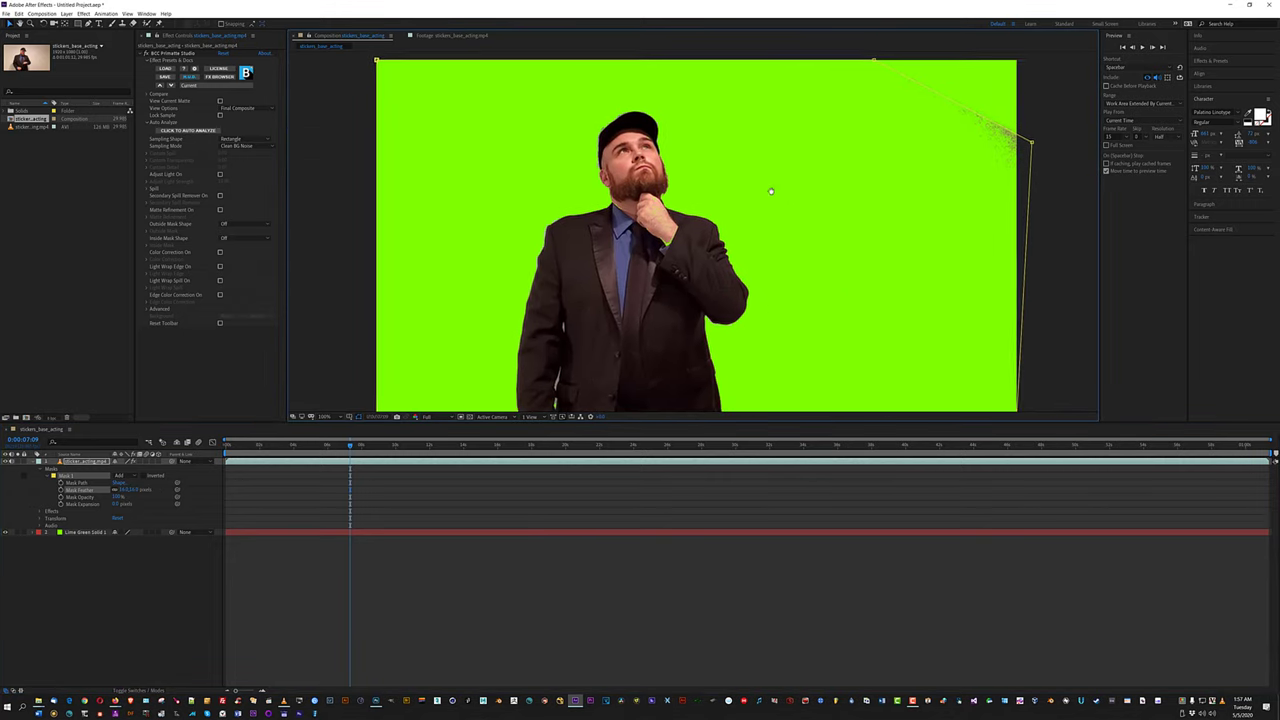
Move the mask's lower edge below the frame so its feather stays off the man's jacket.
scroll(685, 285, "down", 2)
scroll(585, 312, "up", 4)
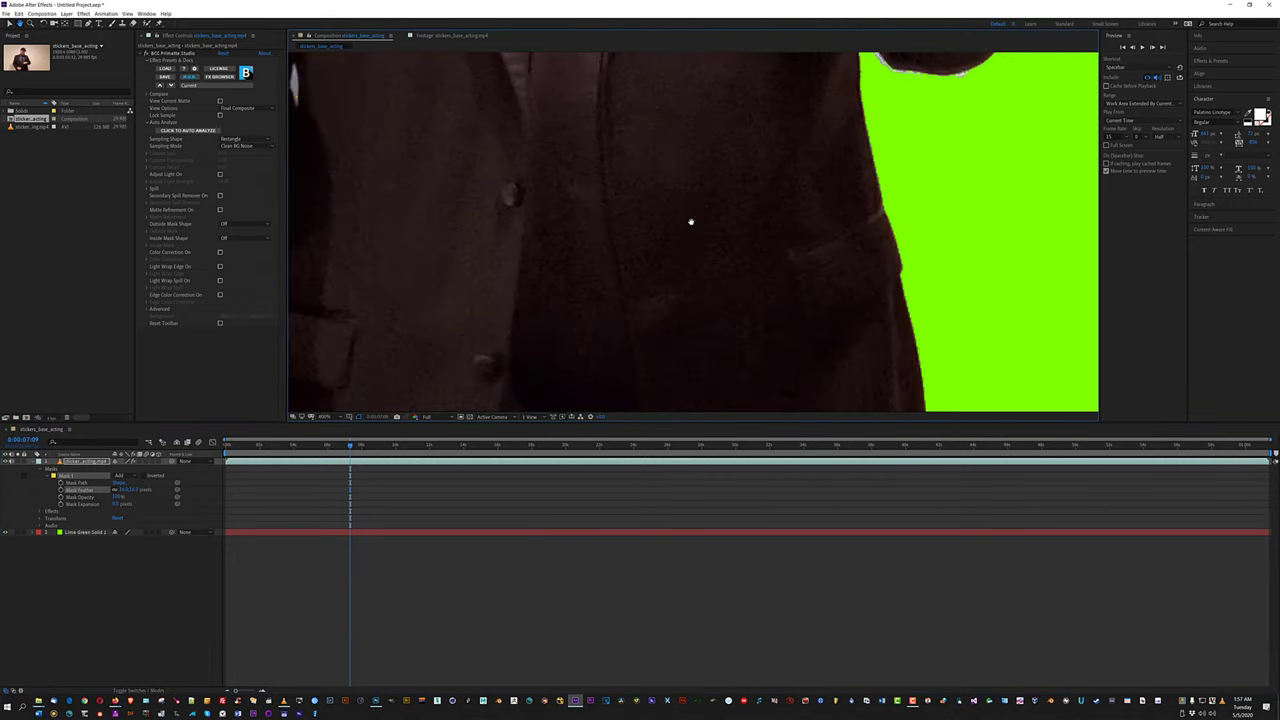
left_click_drag(691, 220, 760, 137)
scroll(634, 244, "down", 4)
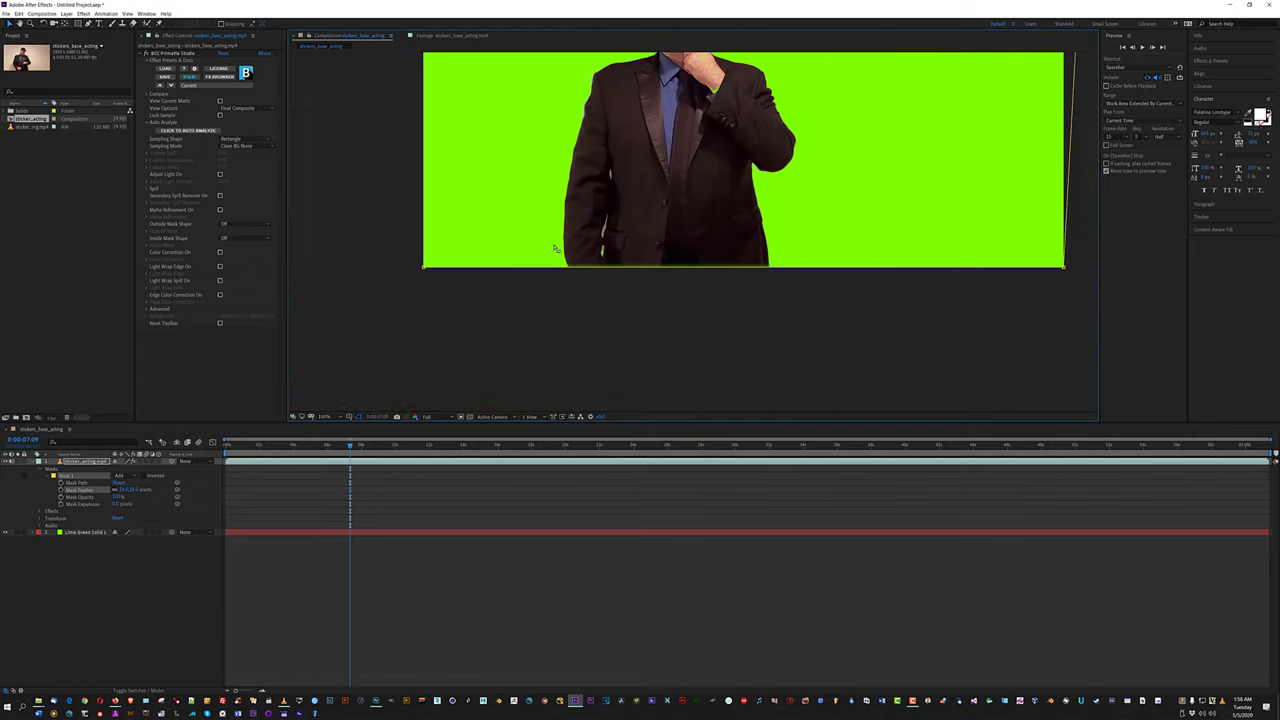
left_click_drag(590, 268, 590, 282)
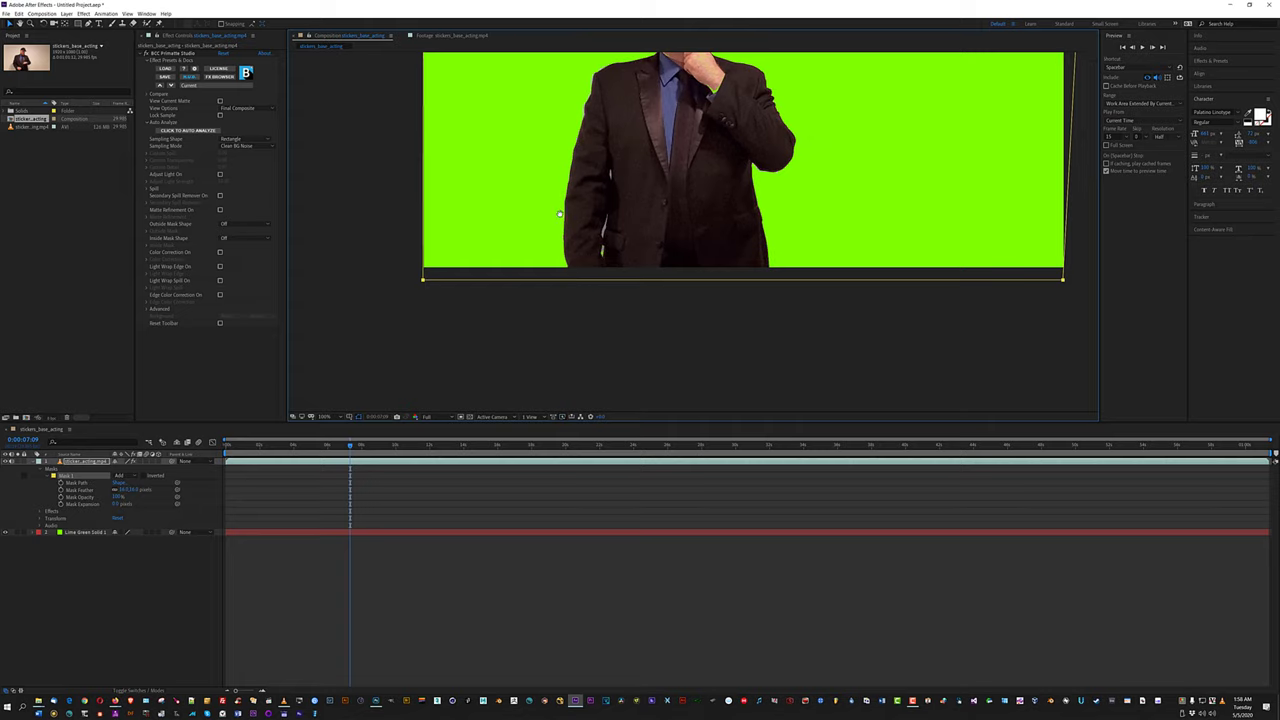
Move the mask's left, upper and right edges just outside the frame.
left_click_drag(556, 176, 716, 314)
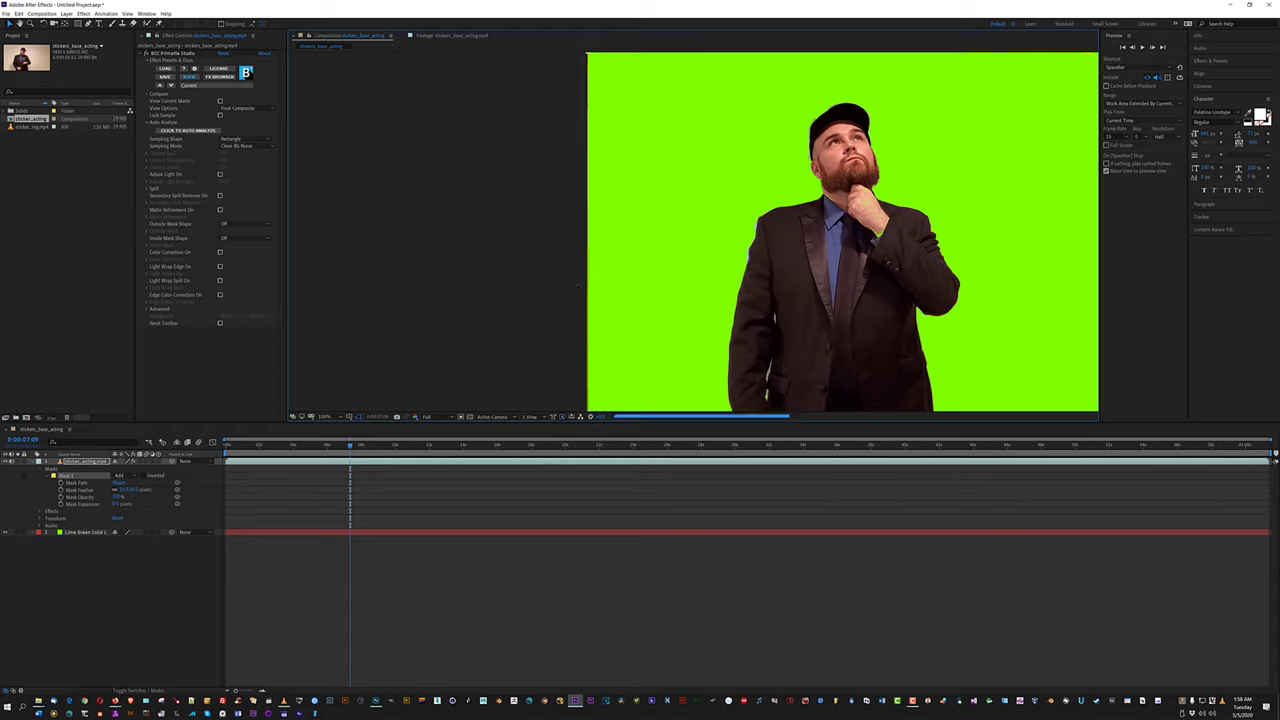
left_click_drag(646, 257, 489, 354)
key("v")
left_click_drag(659, 149, 659, 130)
left_click_drag(886, 283, 686, 209)
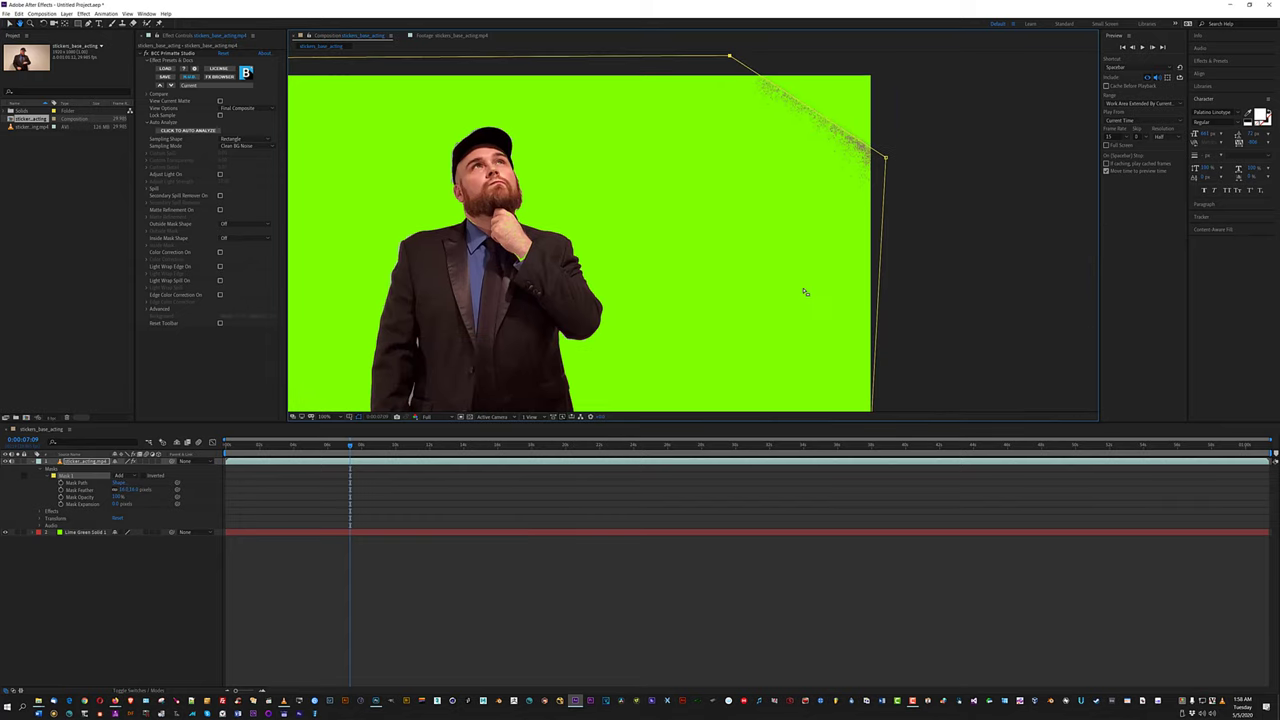
key("v")
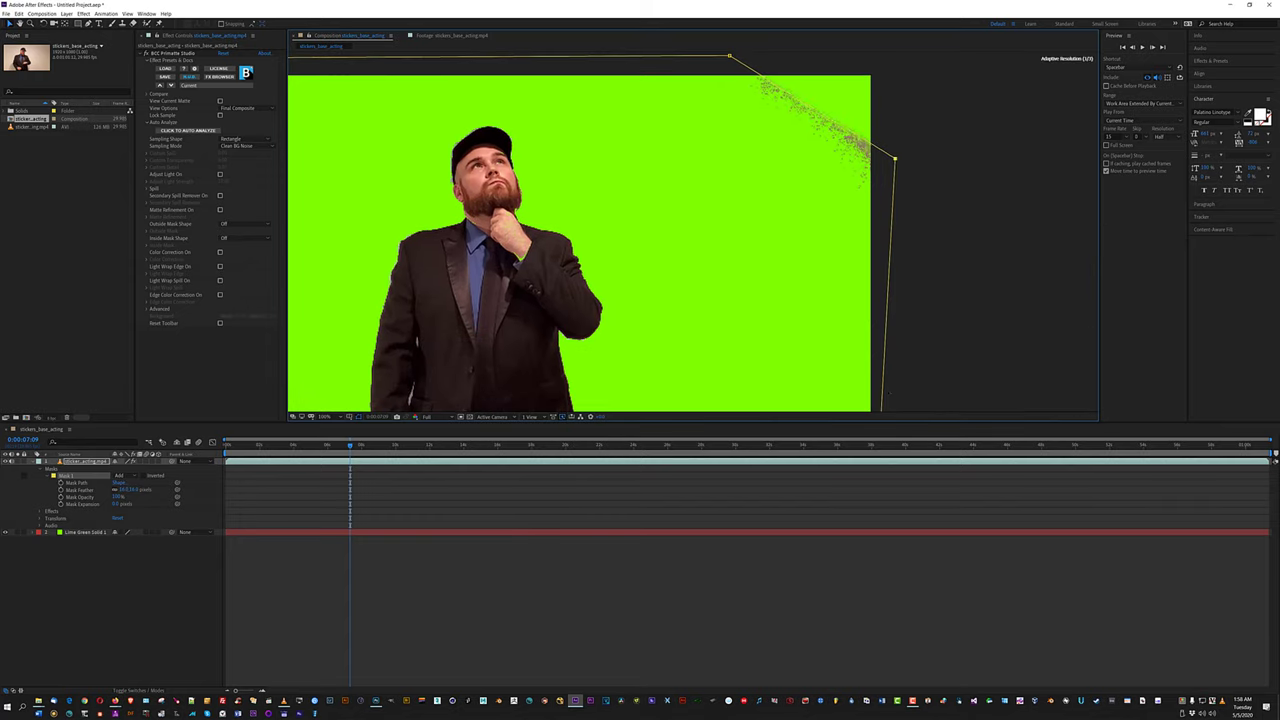
scroll(780, 271, "up", 1)
scroll(780, 271, "down", 4)
scroll(694, 232, "up", 4)
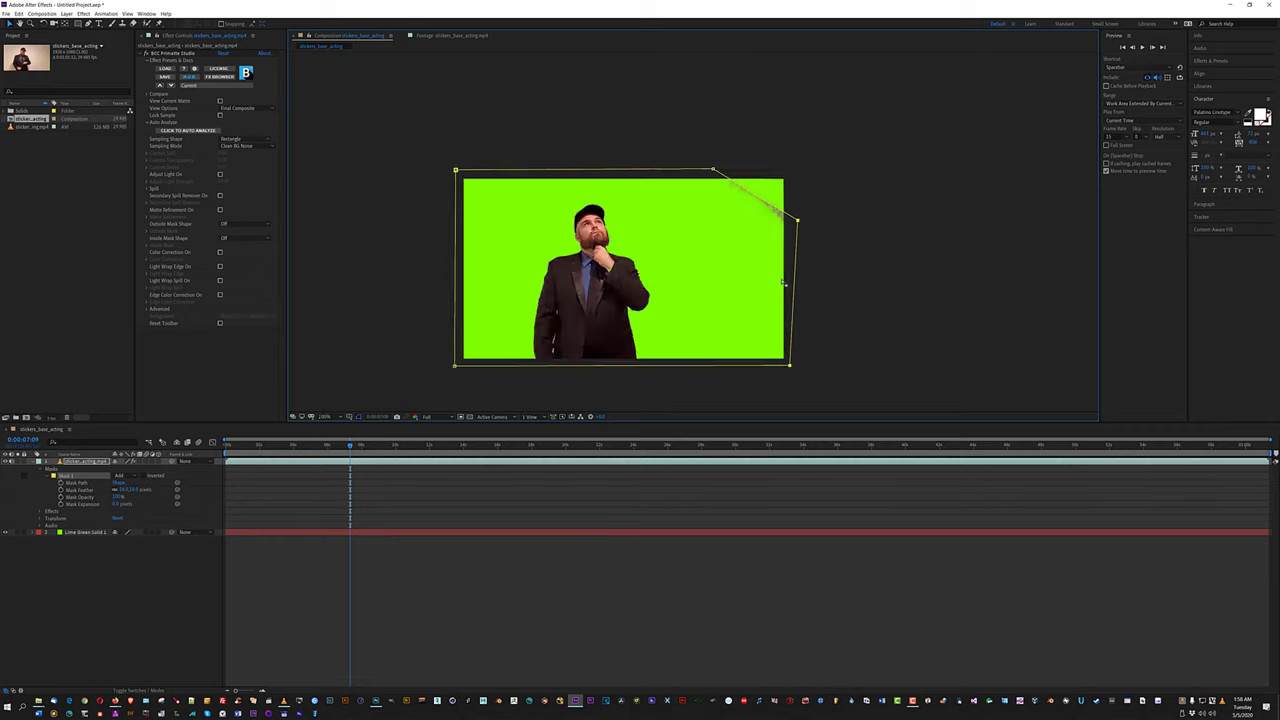
Lower the mask's upper-right vertex and reposition the upper-edge vertex above the frame to cut off the wall remnants.
left_click_drag(872, 190, 881, 248)
left_click(716, 145)
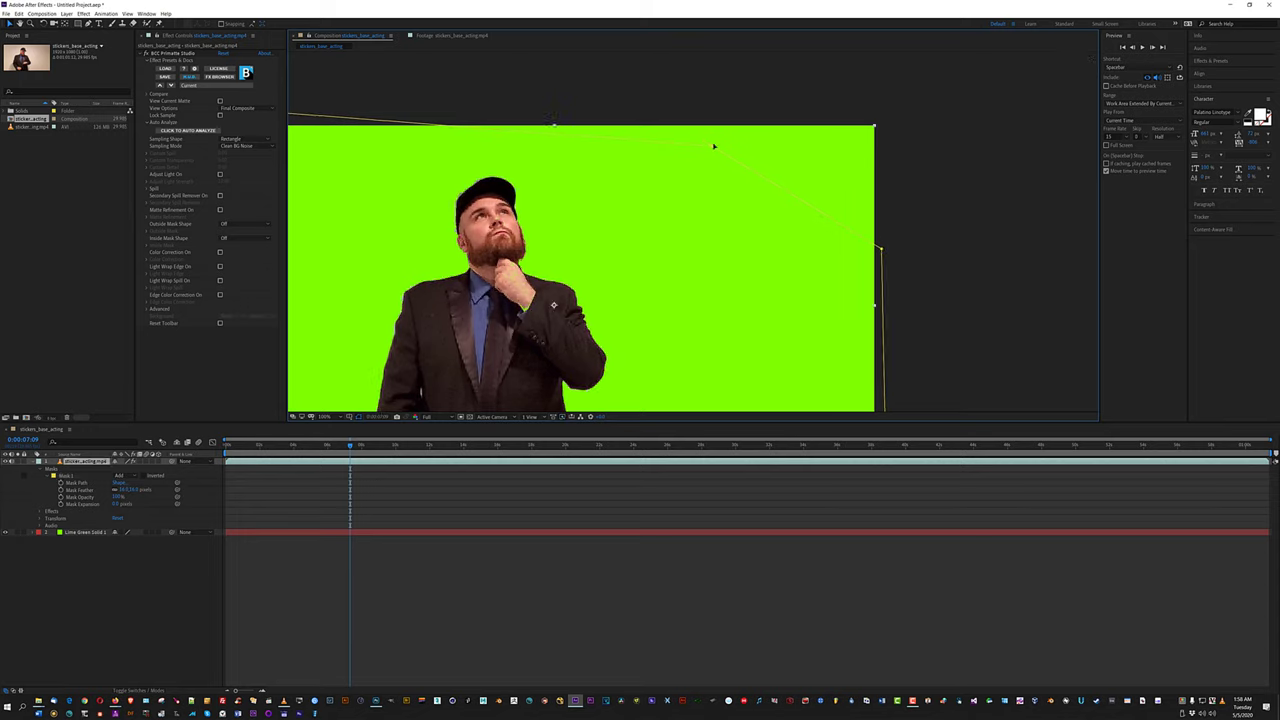
left_click_drag(712, 148, 690, 108)
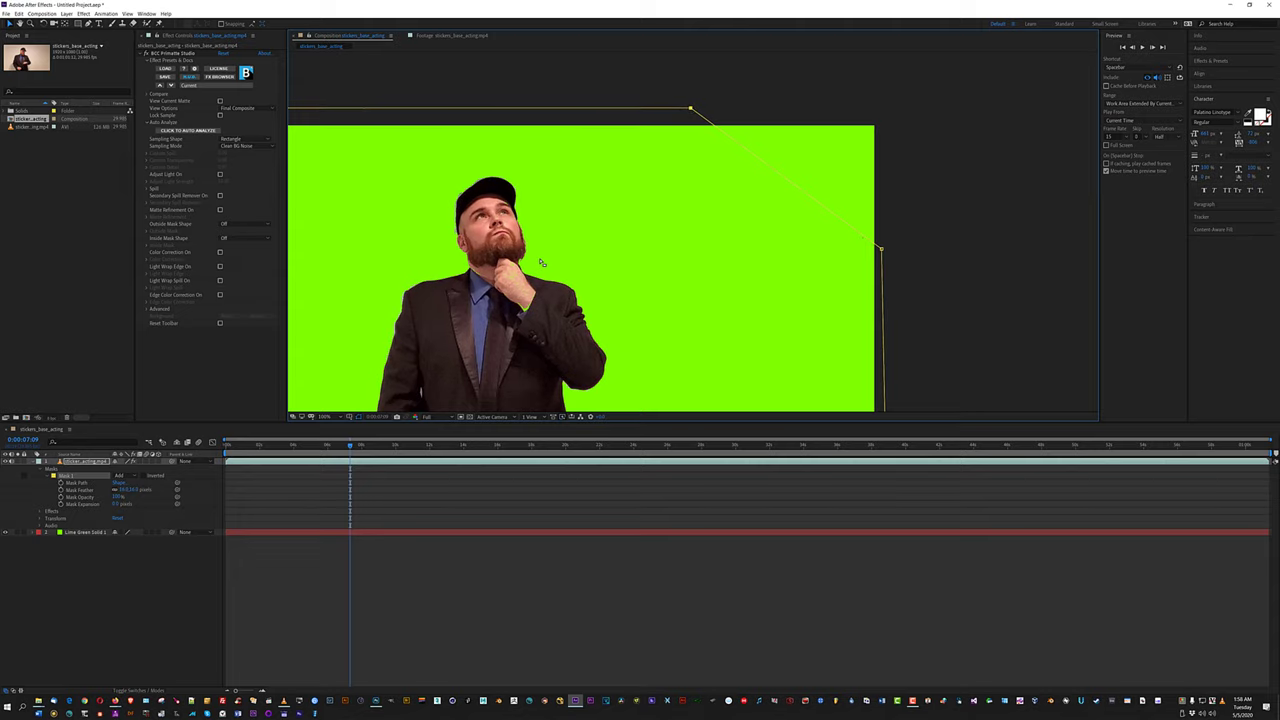
key("comma")
scroll(606, 290, "up", 3)
left_click_drag(661, 178, 686, 180)
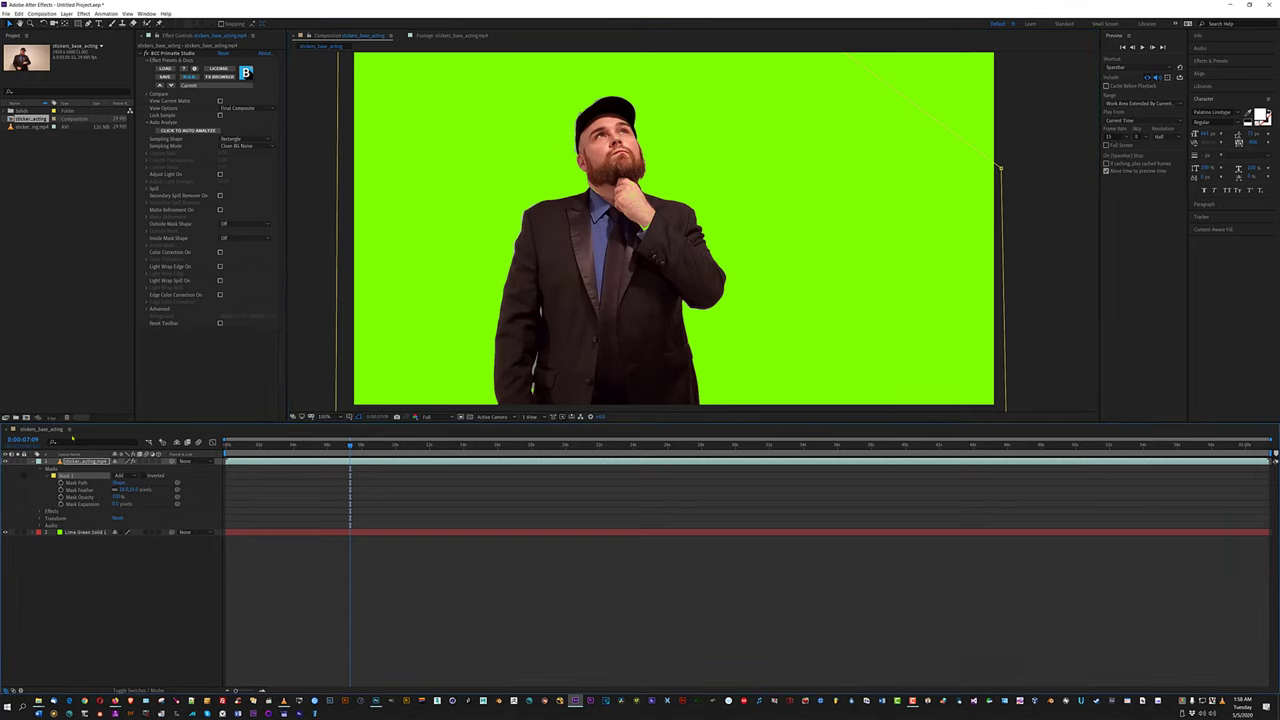
Duplicate the footage layer and delete BCC Primatte Studio from the upper copy.
left_click(95, 462)
key("ctrl+d")
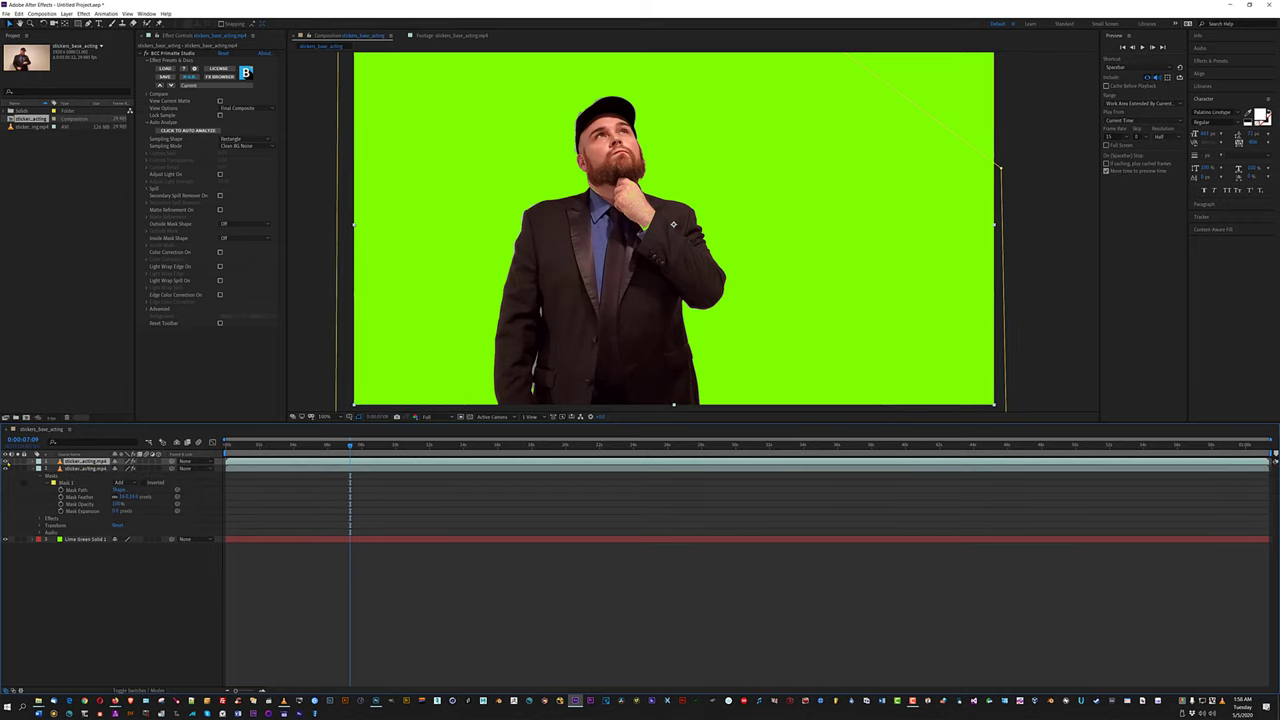
left_click(181, 54)
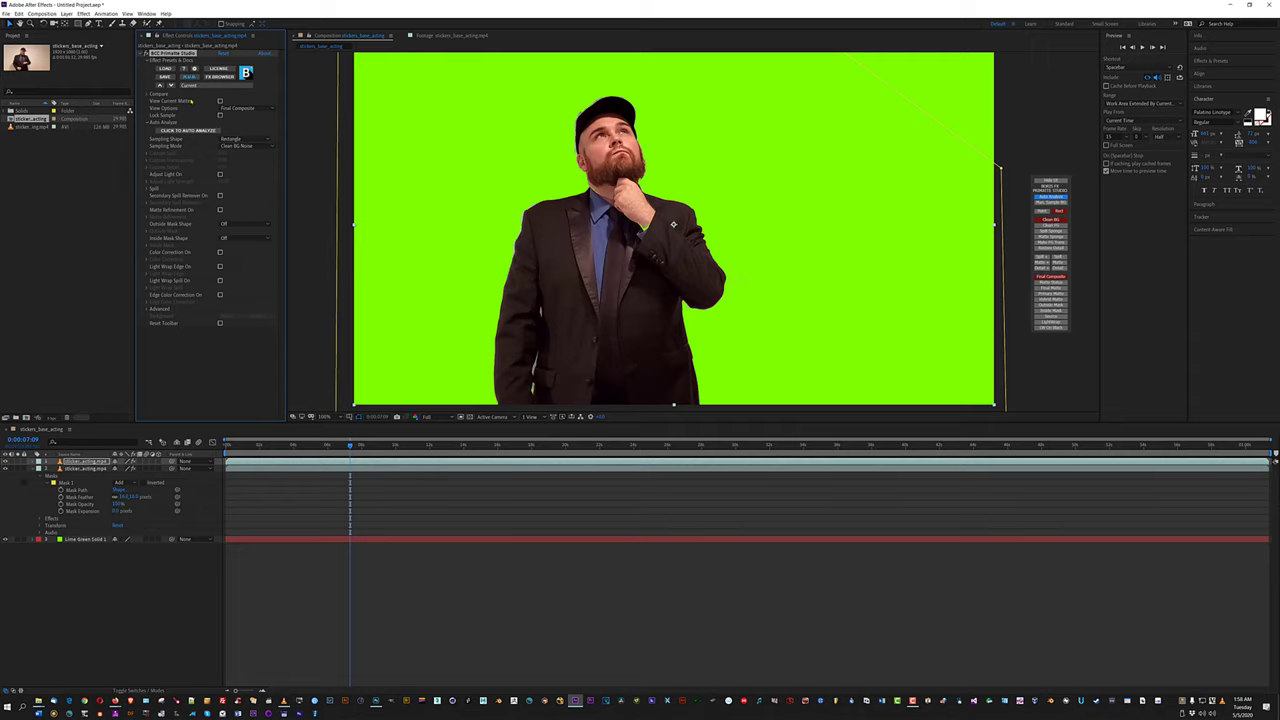
key("Delete")
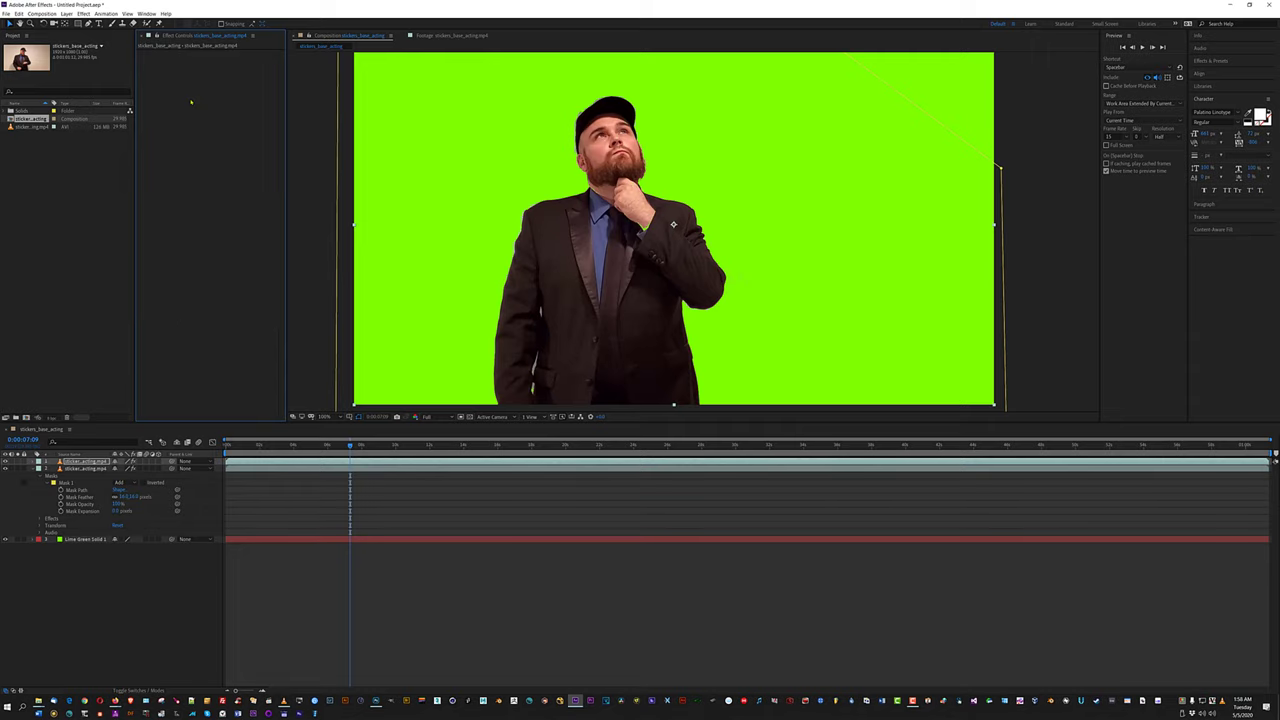
Inspect the man's hand in the unkeyed upper copy and hide that layer.
key("comma")
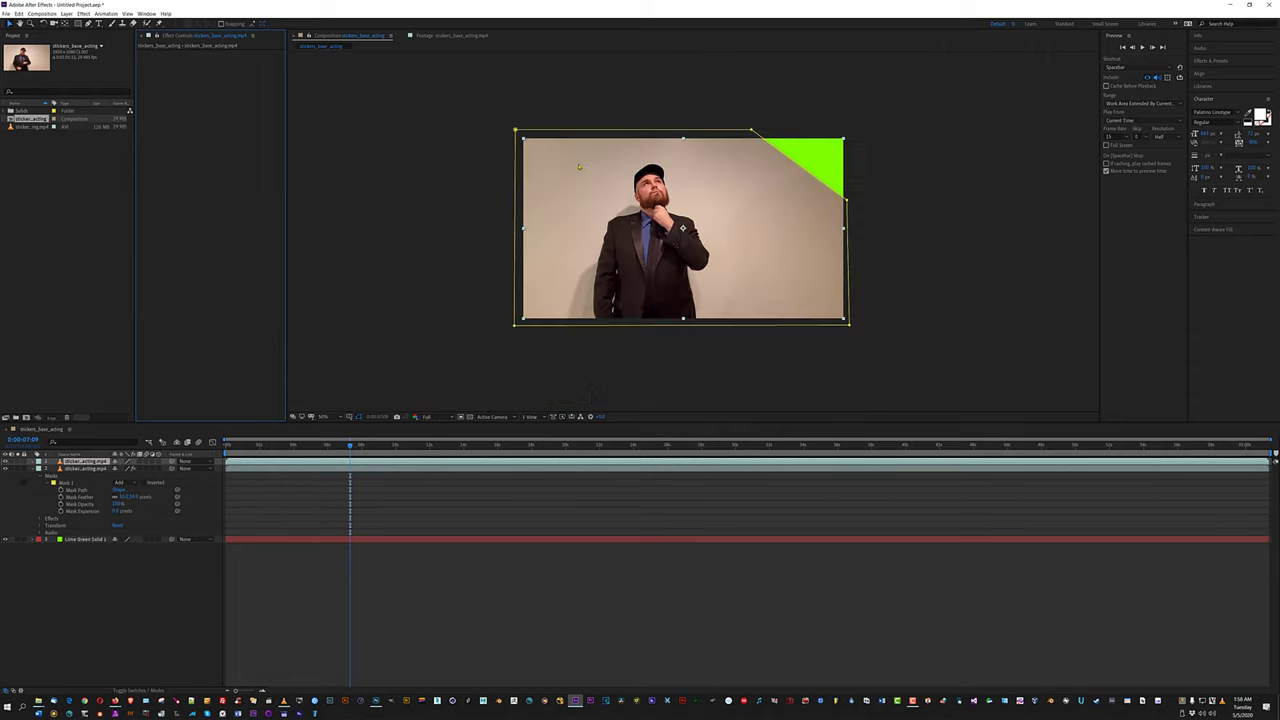
key("period")
key("period")
key("comma")
key("period")
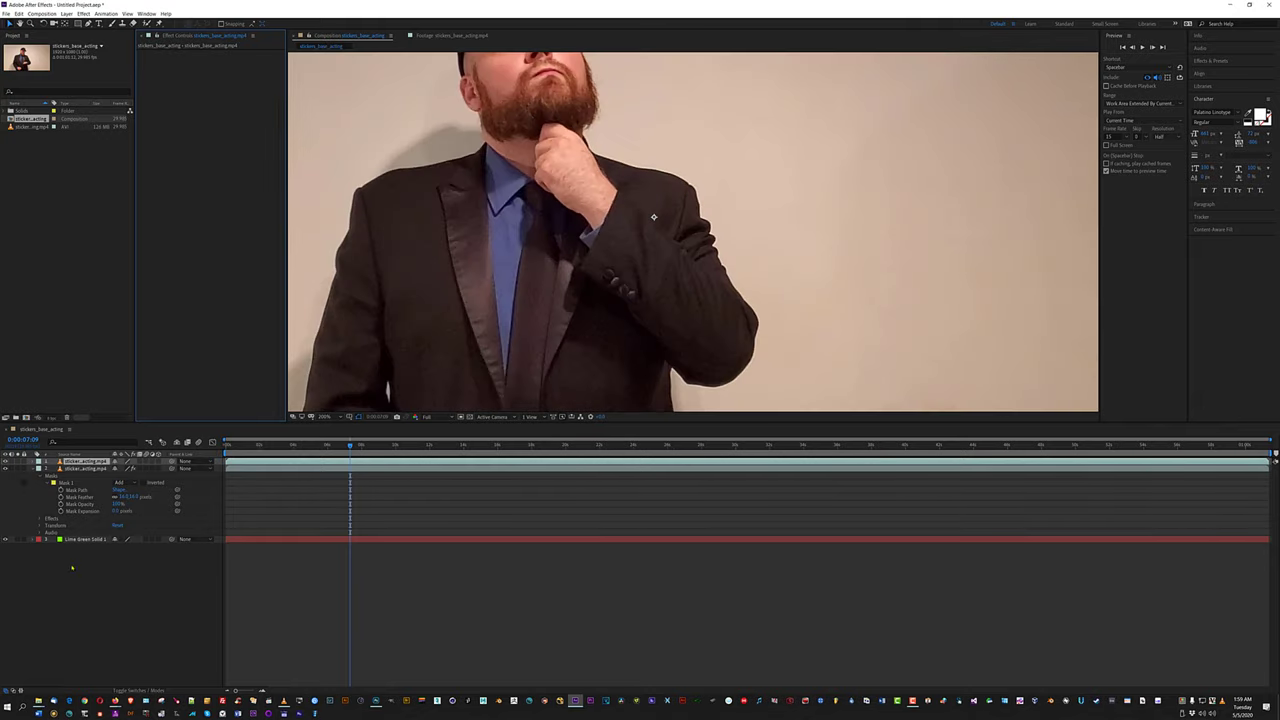
left_click(5, 462)
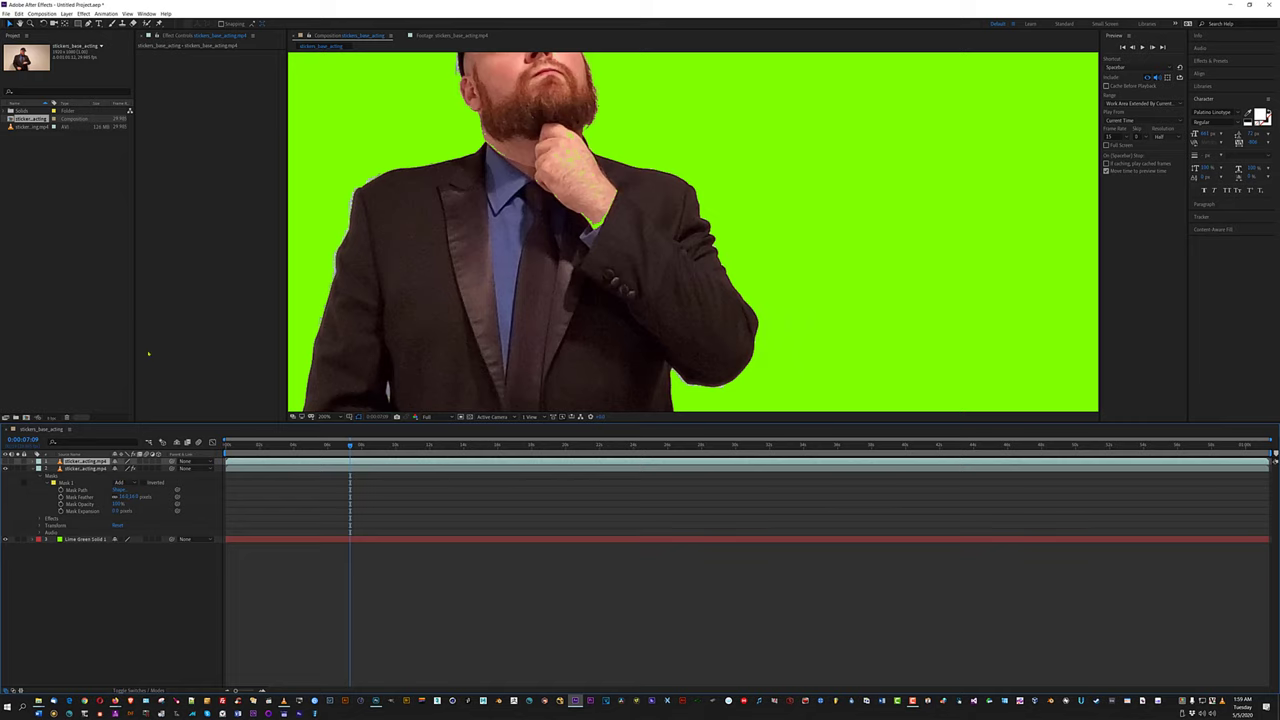
Use Primatte's Clean FG sampling on the keyed layer to fill the holes around the man's hand and cuff.
left_click(86, 468)
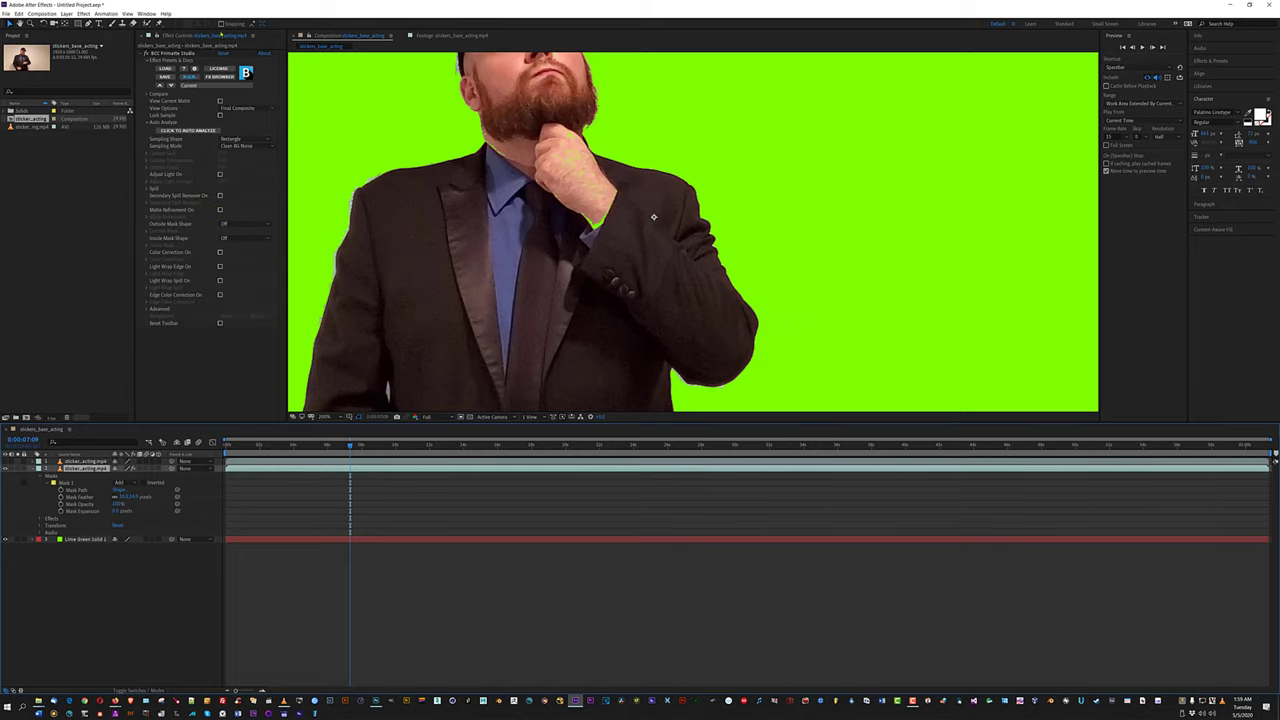
left_click(174, 54)
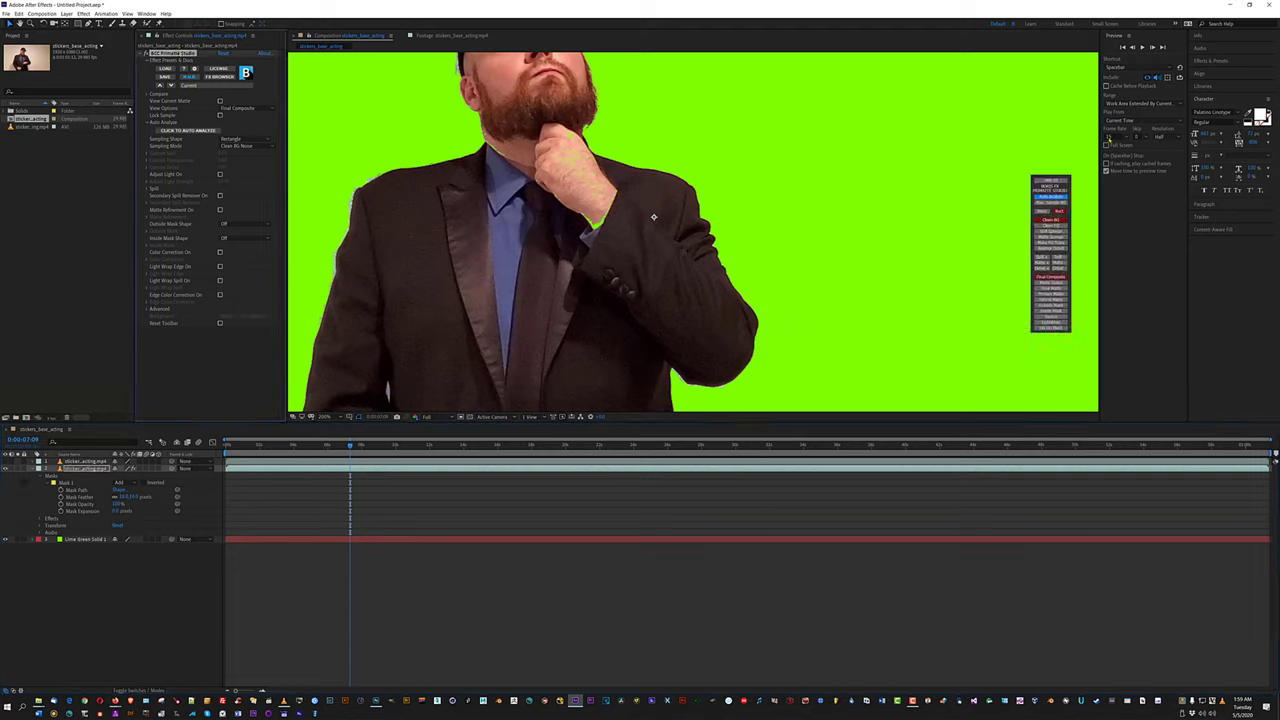
left_click(1050, 225)
left_click(624, 226)
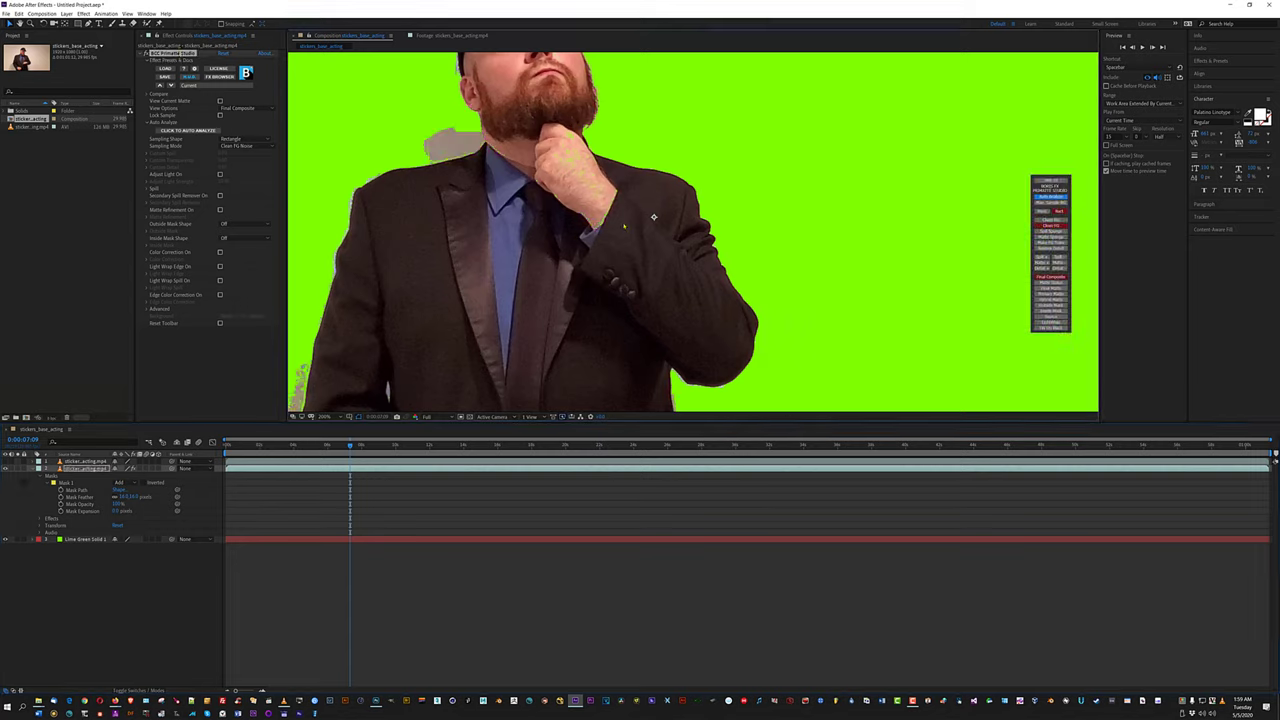
Use Clean BG sampling on the grey wall patch above the man's shoulder to remove it.
left_click(1052, 219)
left_click_drag(417, 129, 452, 155)
key("comma")
key("comma")
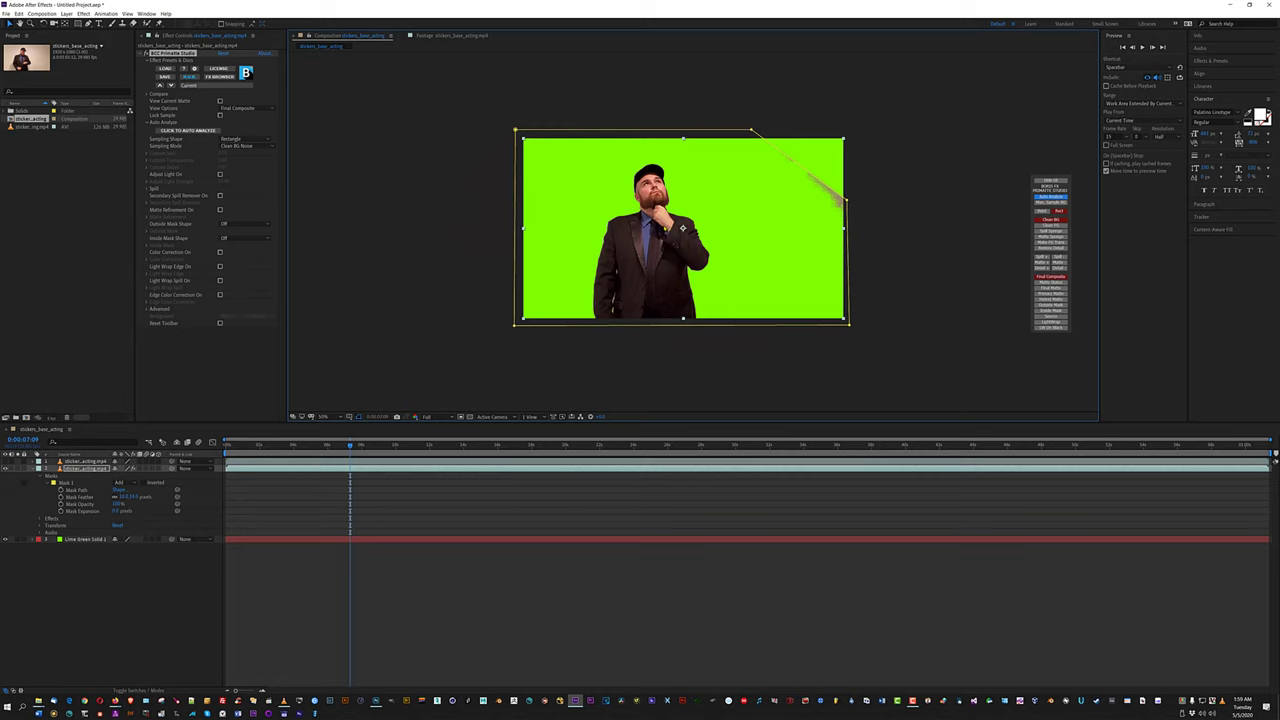
Lower the keyed layer's upper-right mask vertex further to cut off the leftover wall noise in the corner.
key("period")
key("period")
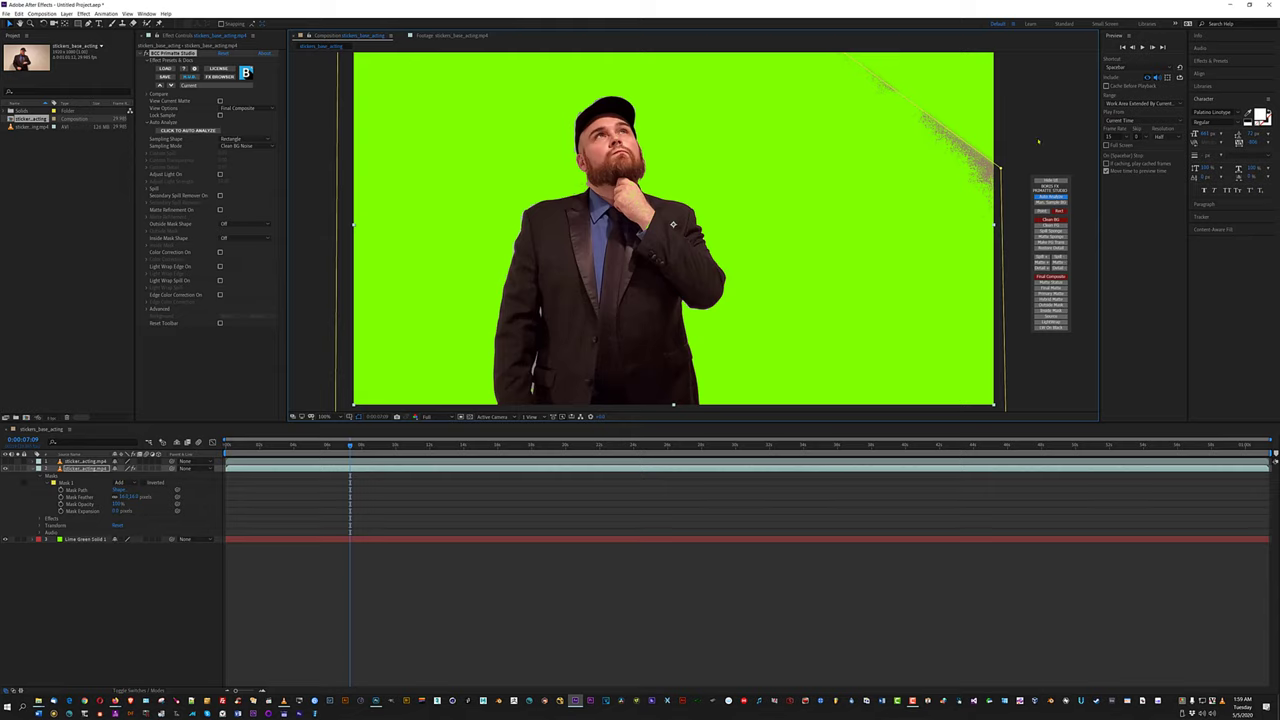
left_click(249, 369)
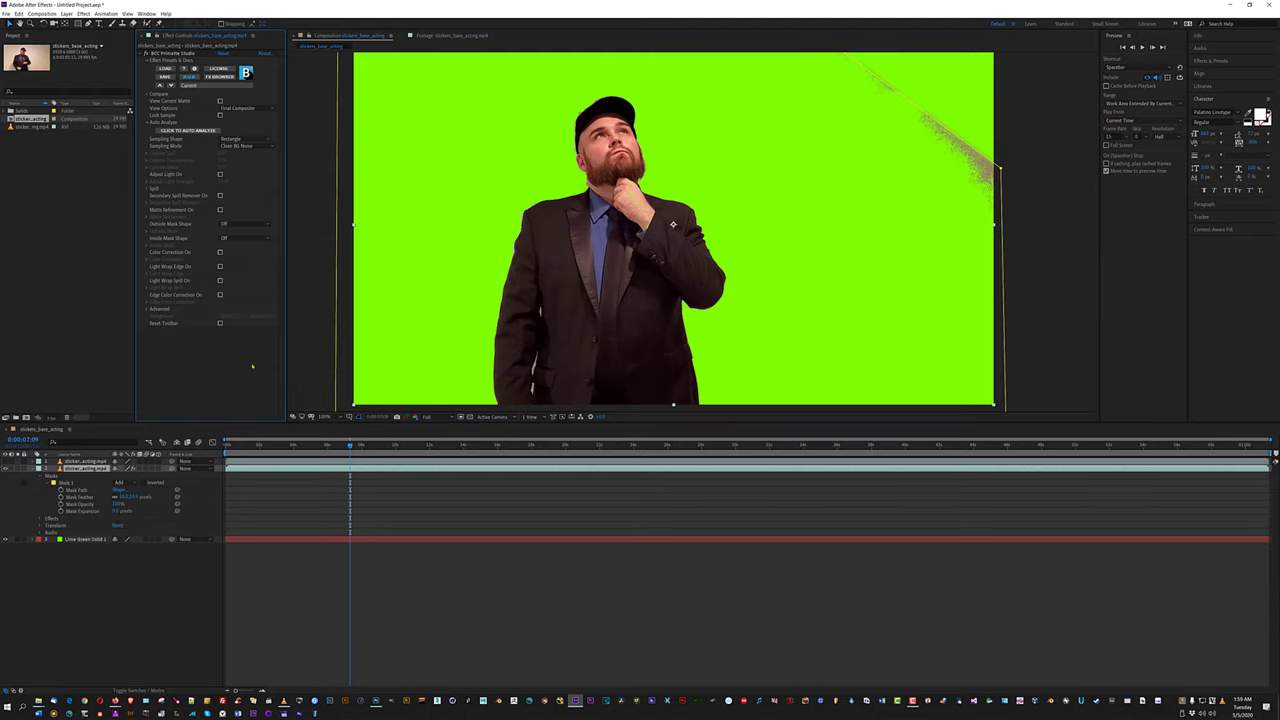
left_click_drag(998, 168, 1000, 238)
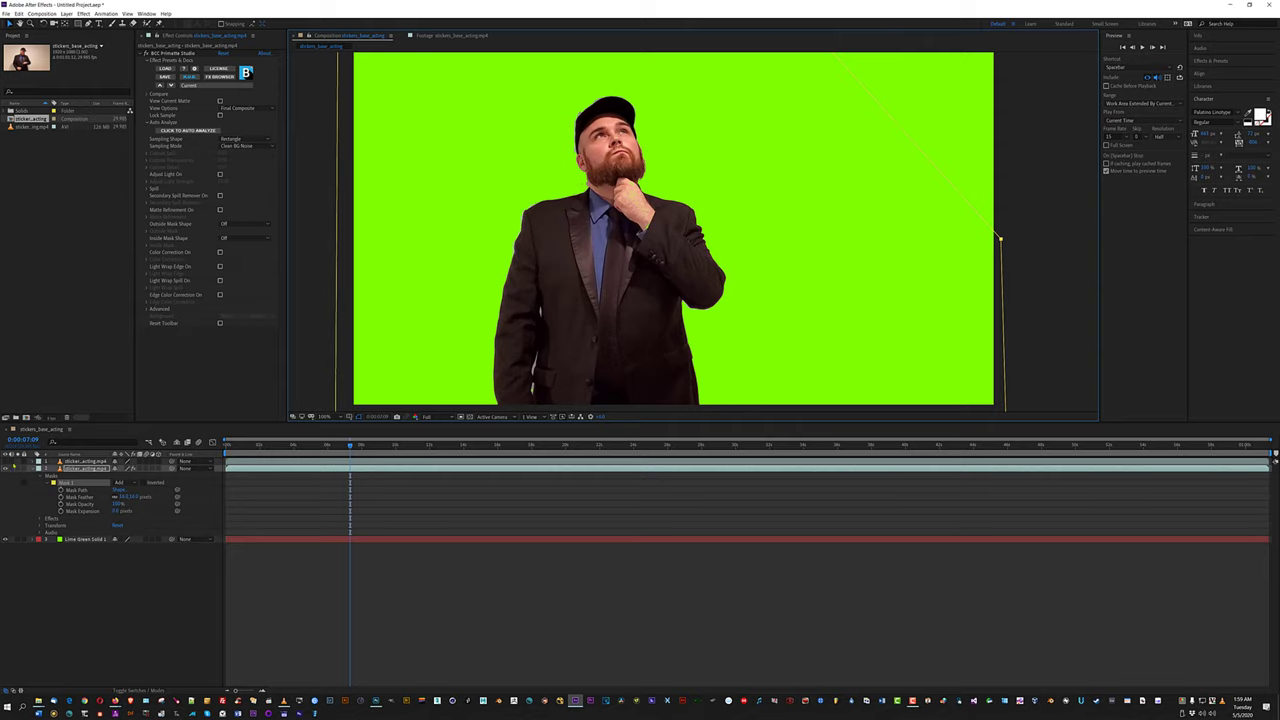
Make the unkeyed upper copy of the footage visible again above the keyed layer.
left_click(6, 461)
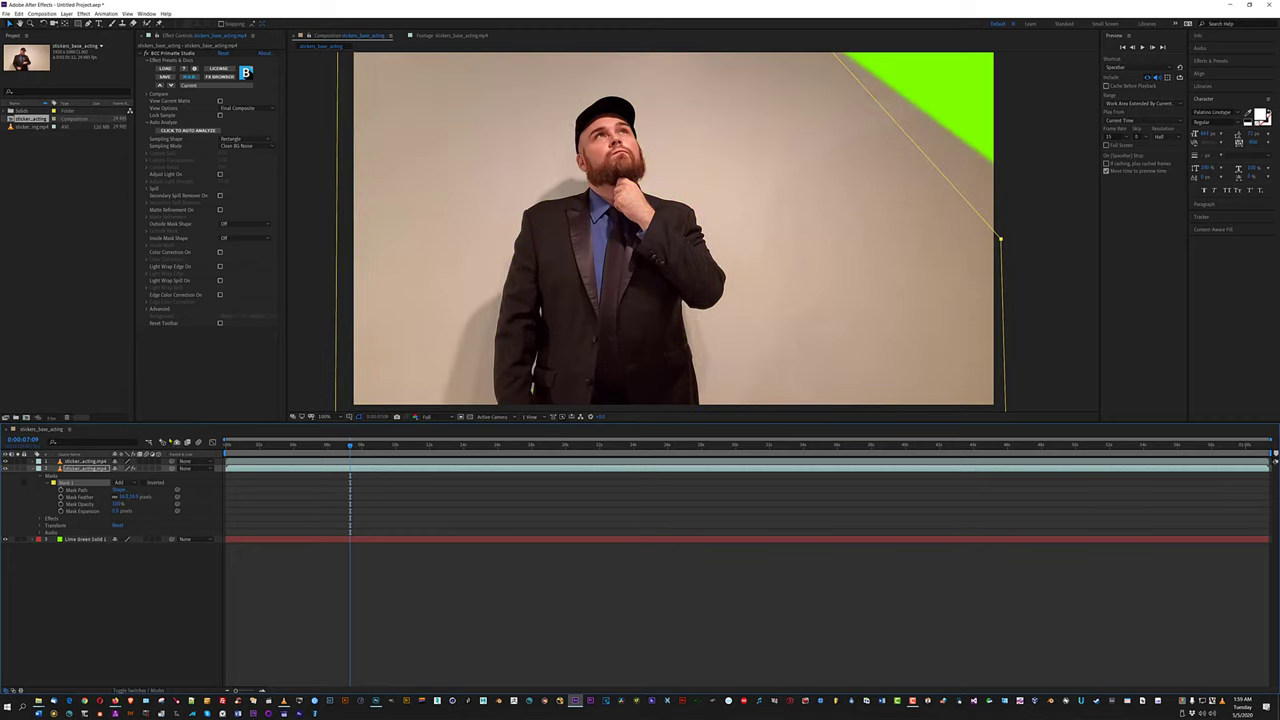
left_click(6, 13)
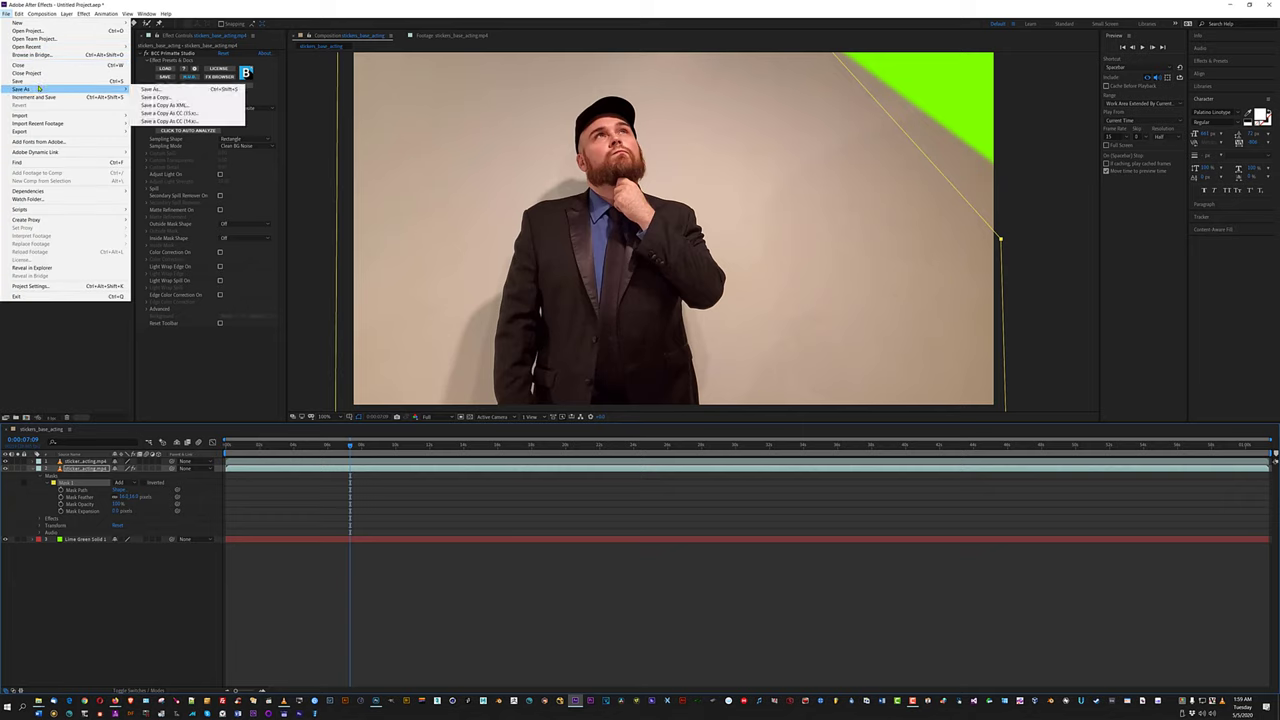
left_click(103, 354)
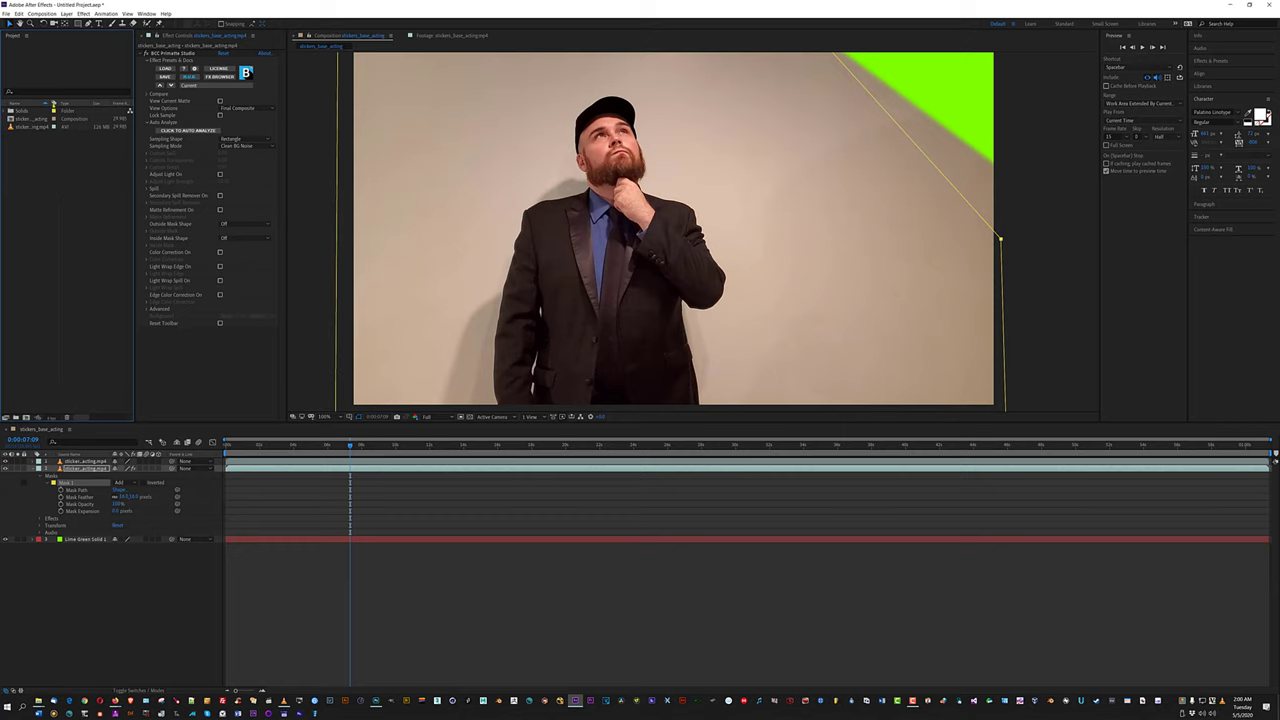
Duplicate the stickers_base_acting composition in the project and open the duplicate.
left_click_drag(49, 103, 91, 103)
left_click(76, 119)
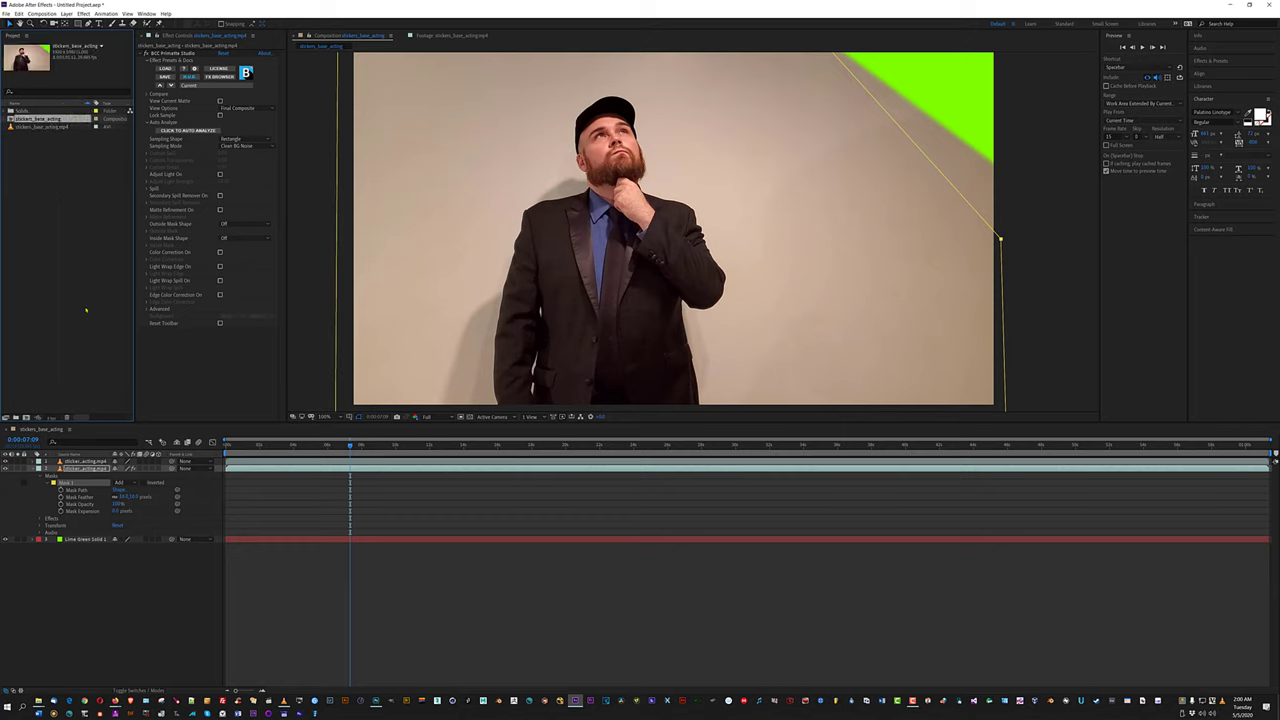
key("ctrl+d")
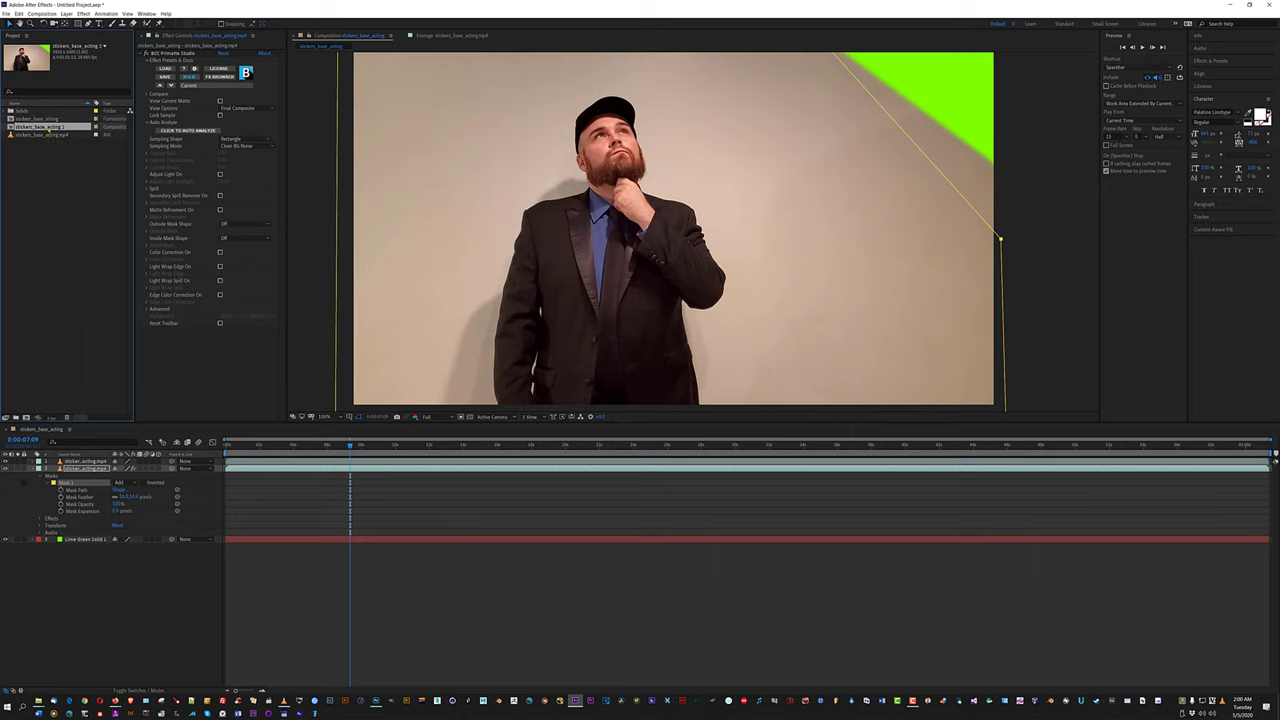
double_click(42, 127)
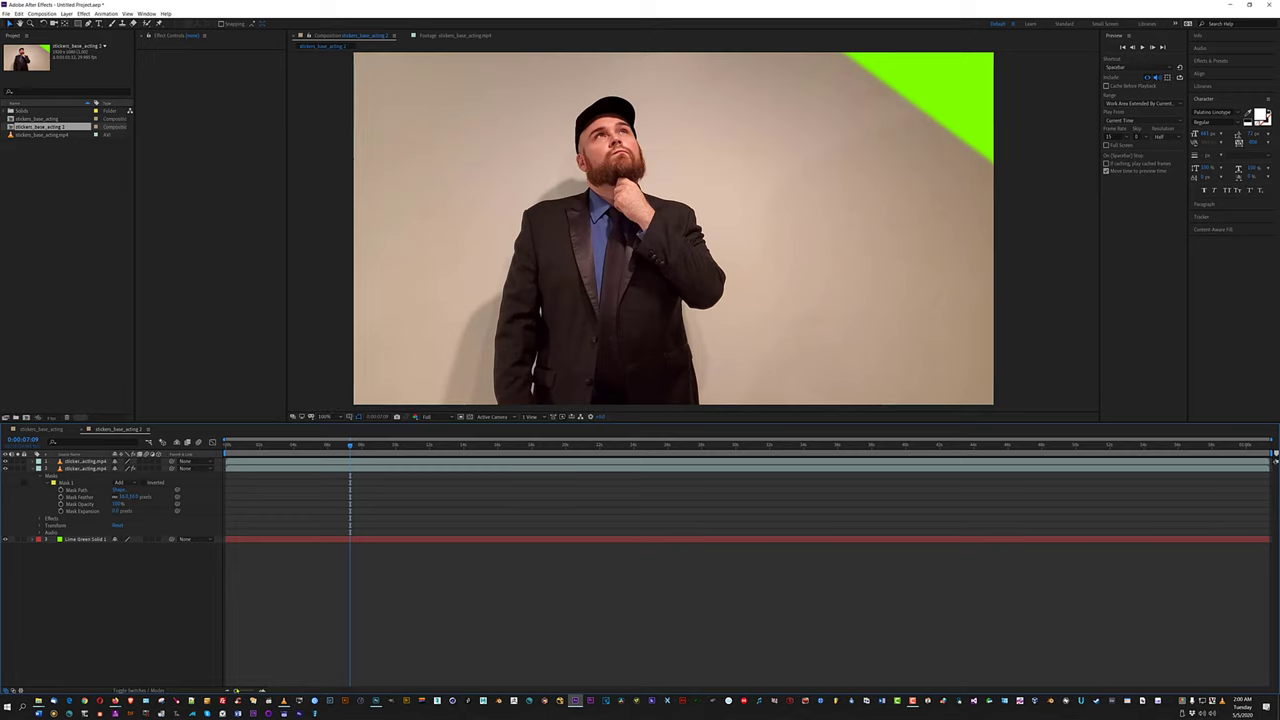
Find where the thinking gesture begins and set the work area's start at 0:00:03:29.
left_click_drag(237, 691, 242, 691)
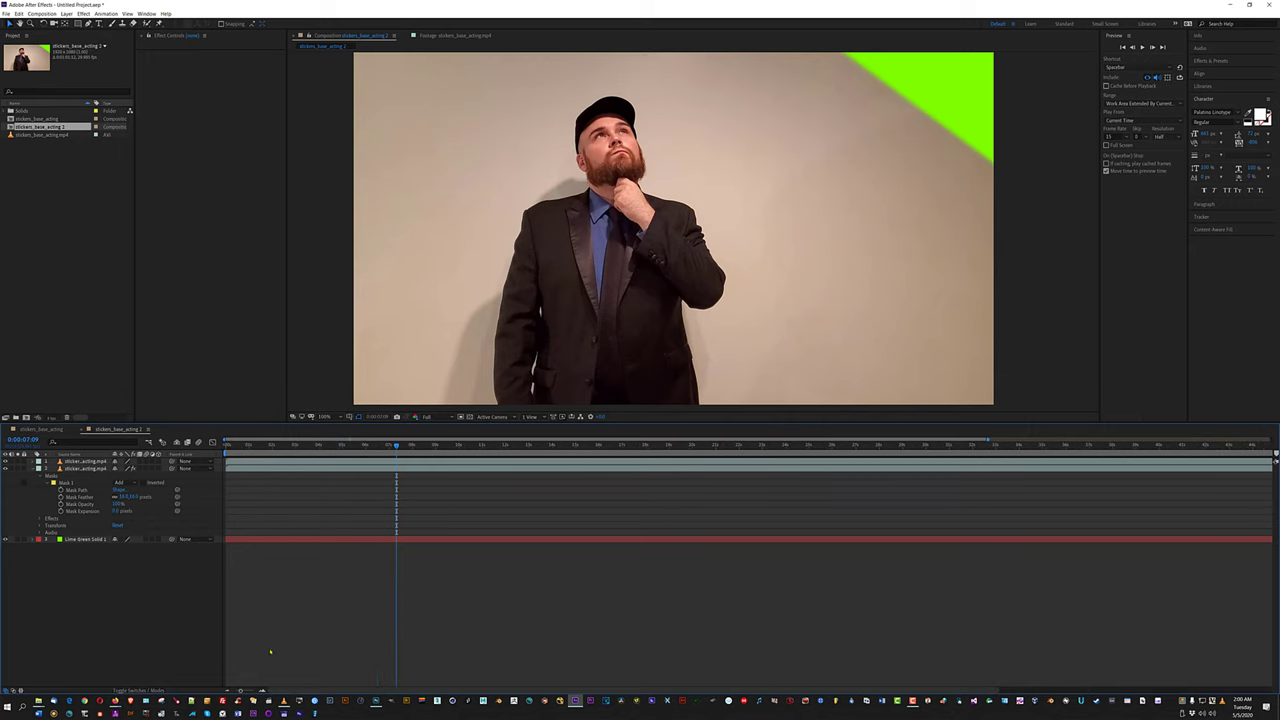
left_click_drag(251, 690, 249, 690)
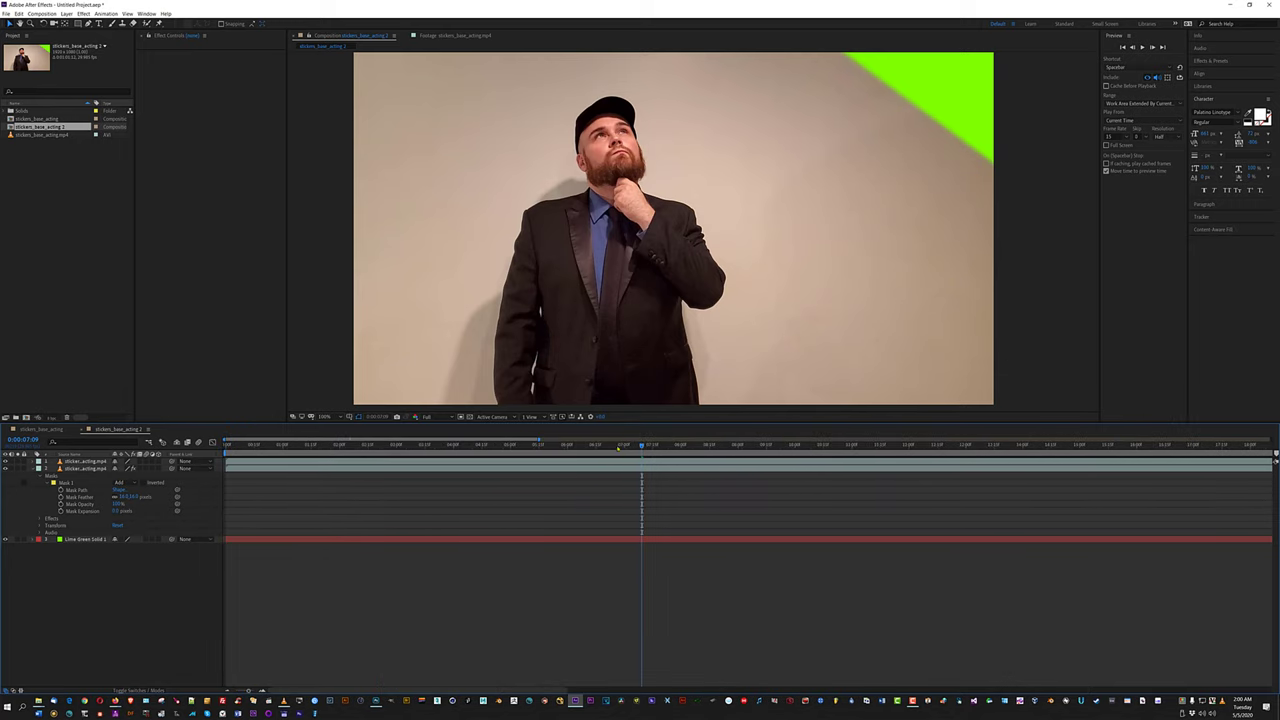
key("space")
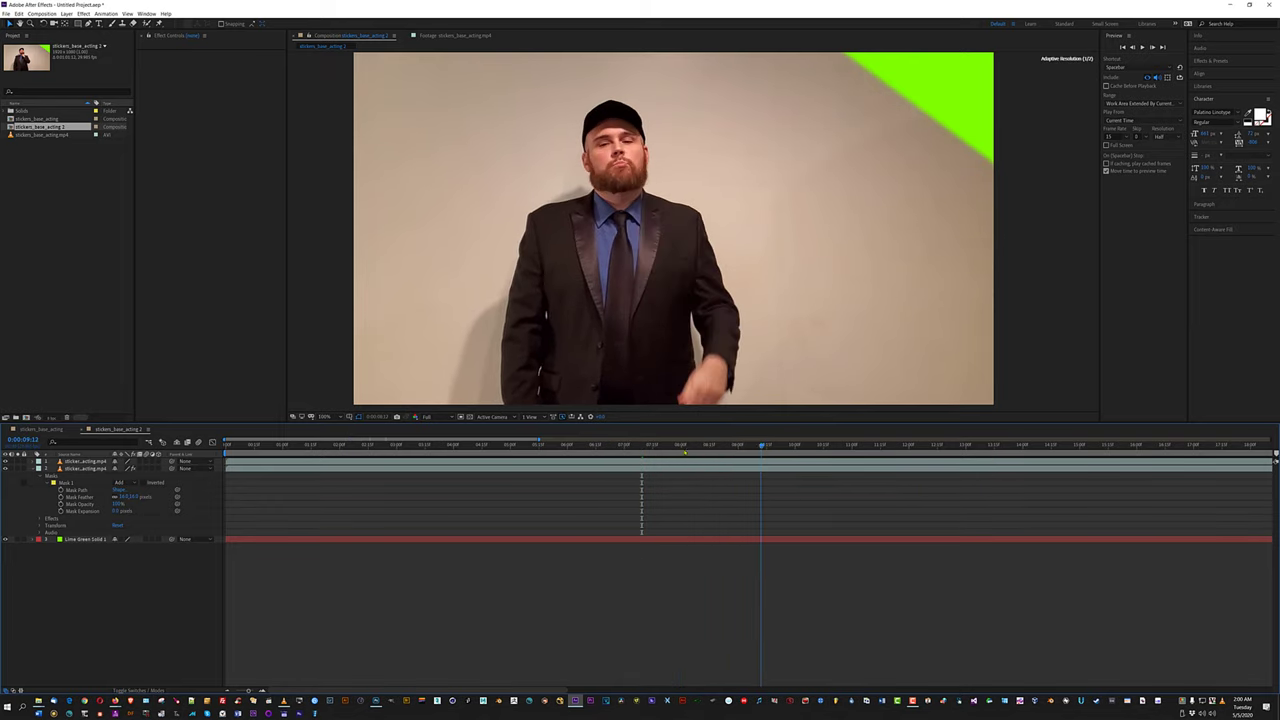
left_click_drag(600, 460, 452, 469)
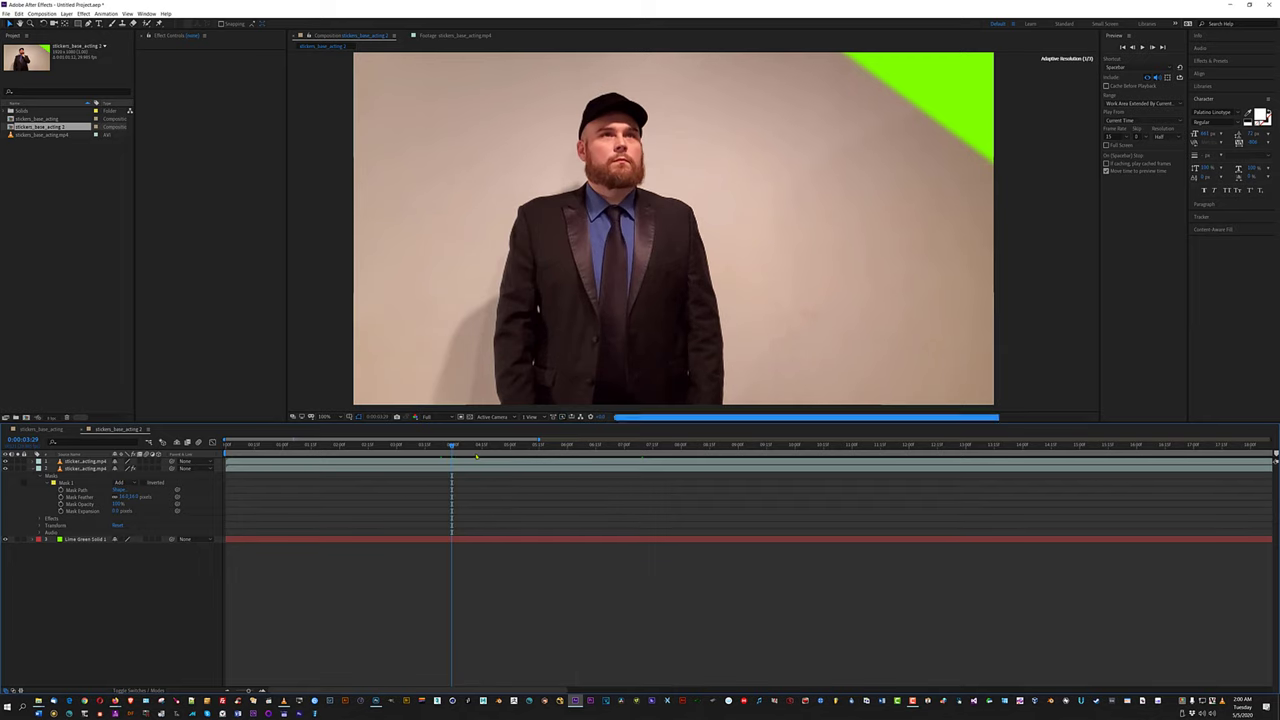
left_click_drag(226, 453, 443, 458)
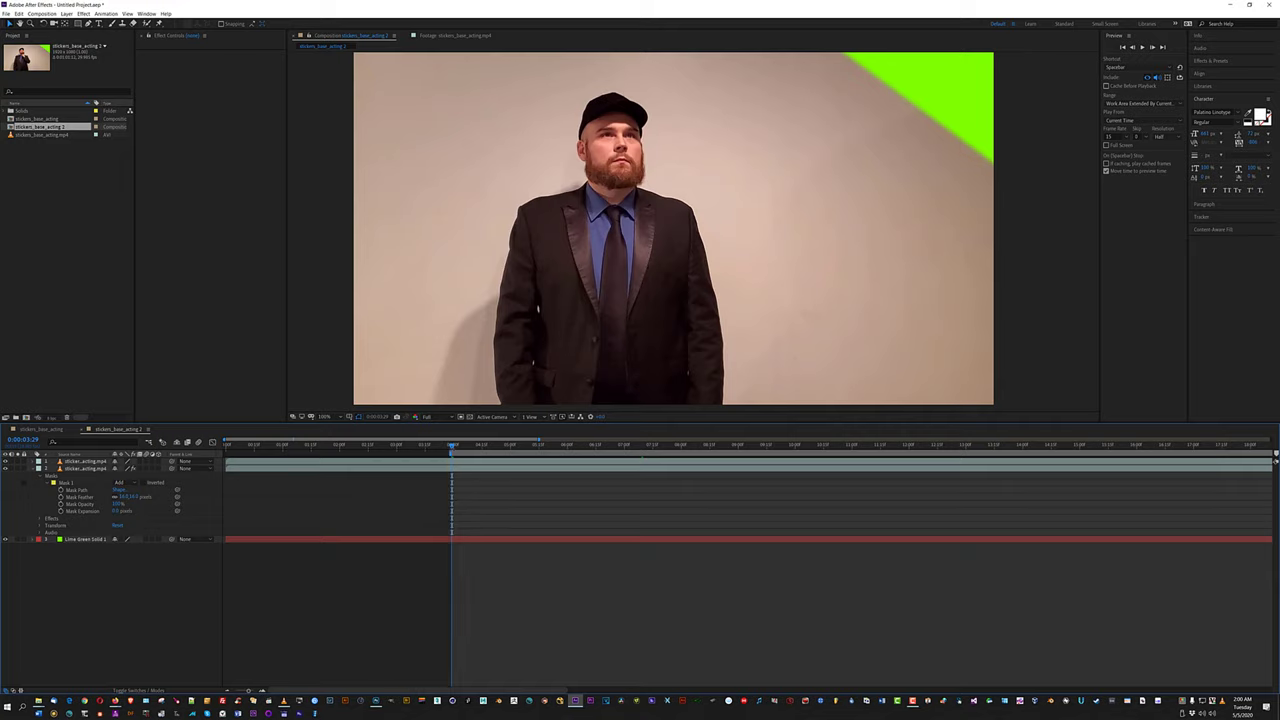
Play through to the end of the gesture and set the work area's end at 0:00:12:03.
key("space")
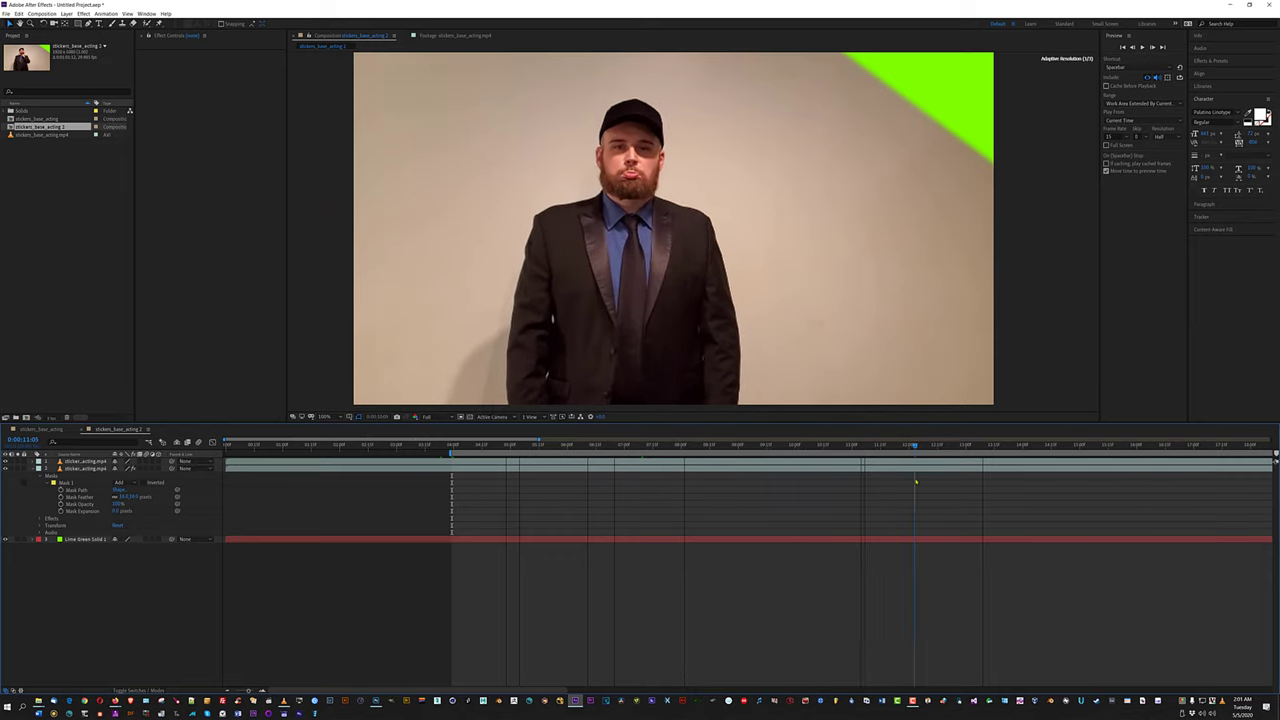
key("space")
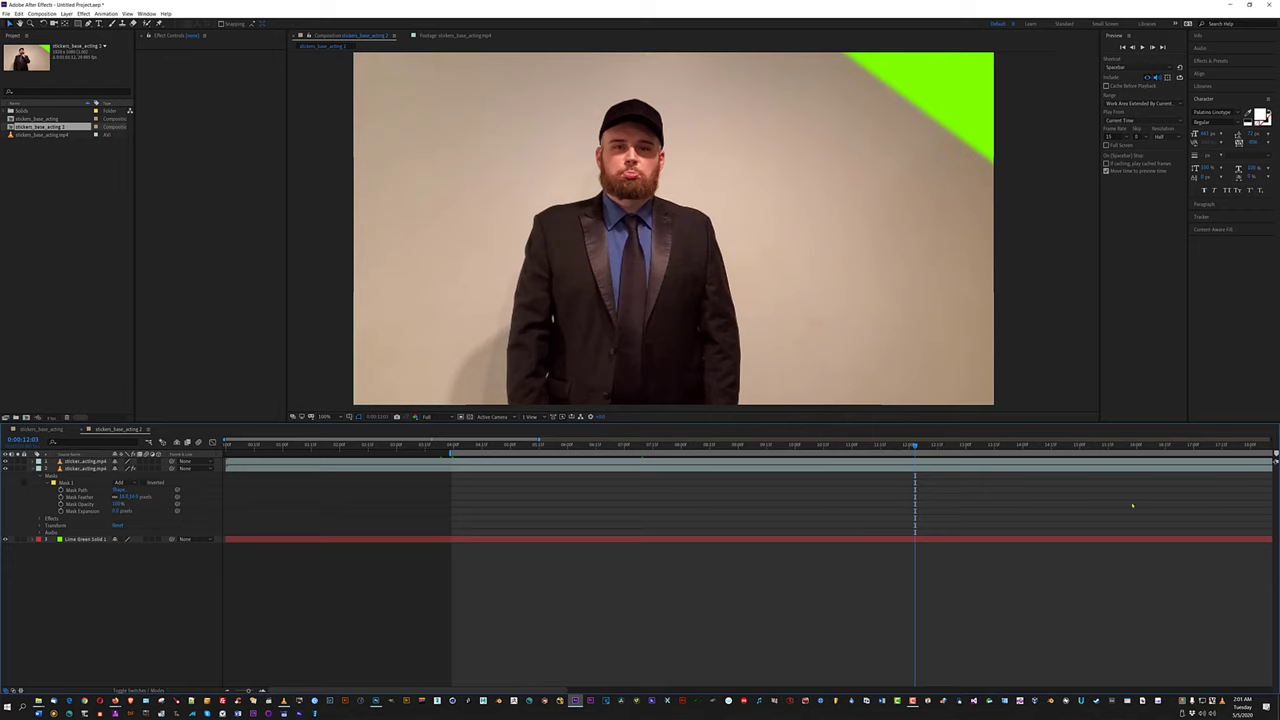
left_click_drag(248, 691, 234, 691)
left_click_drag(1270, 452, 432, 452)
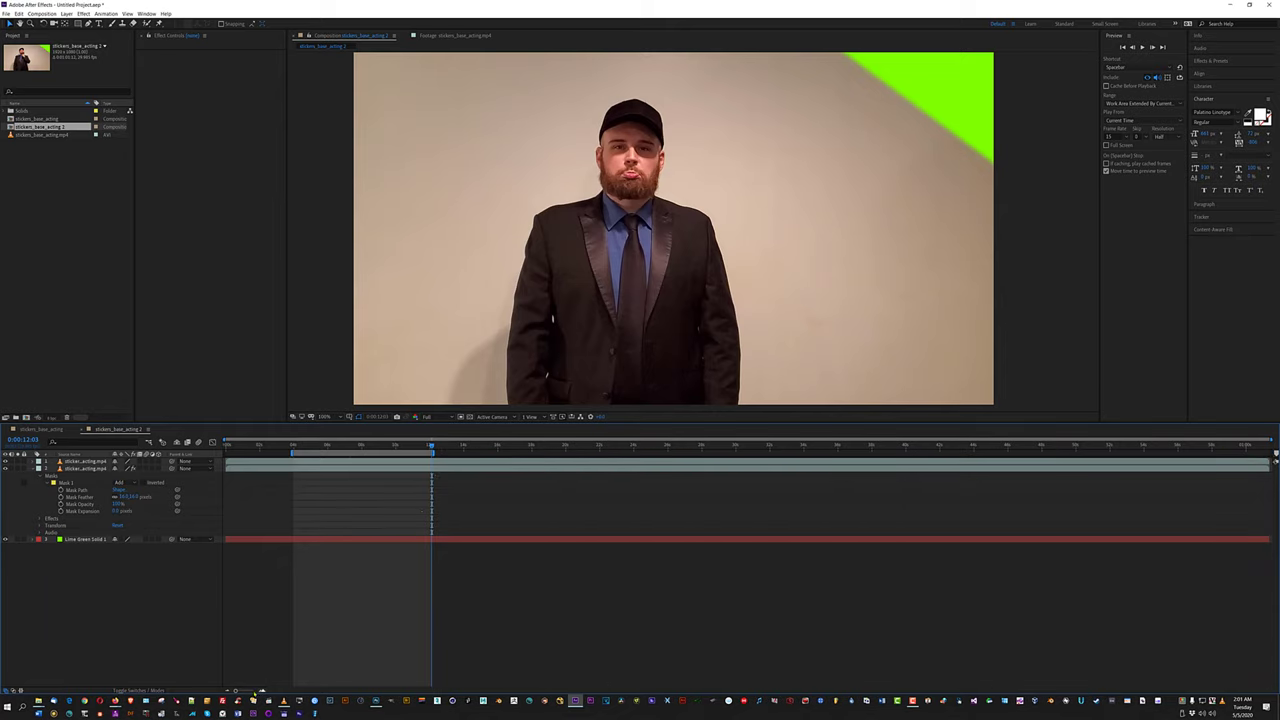
Trim the duplicated composition to the work area and scrub through the shortened clip.
left_click_drag(237, 691, 243, 691)
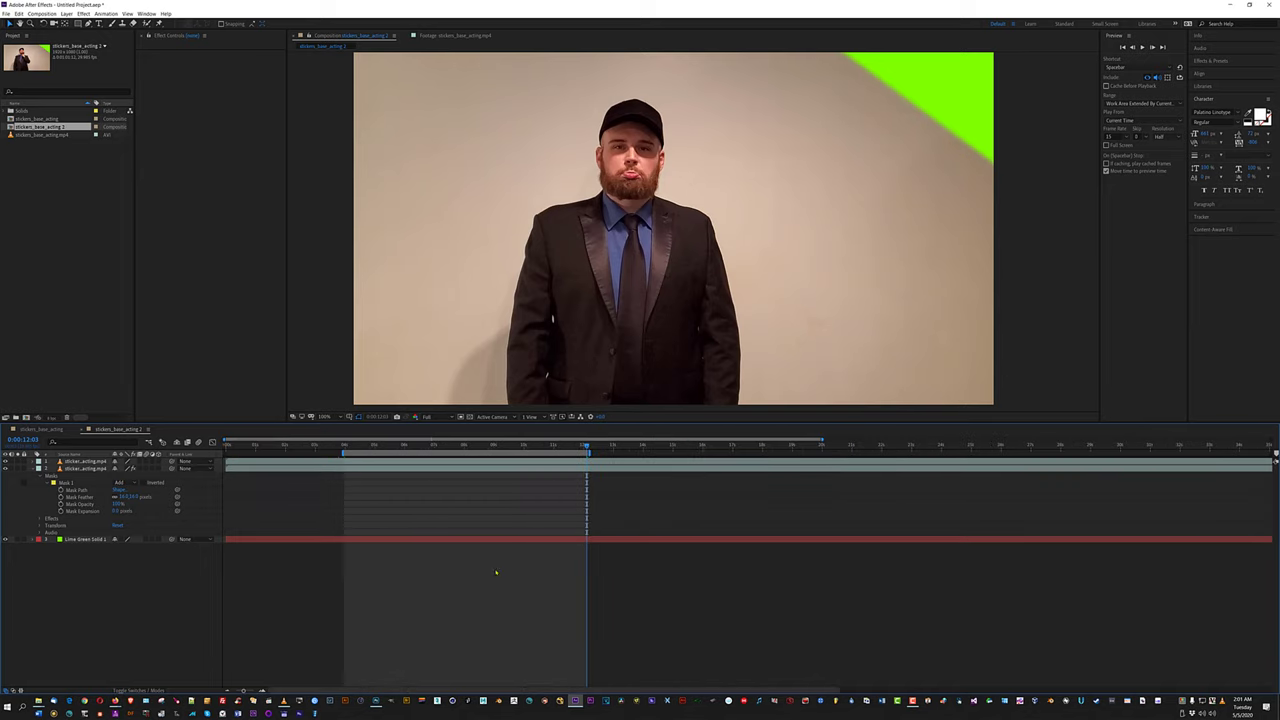
left_click_drag(243, 691, 222, 690)
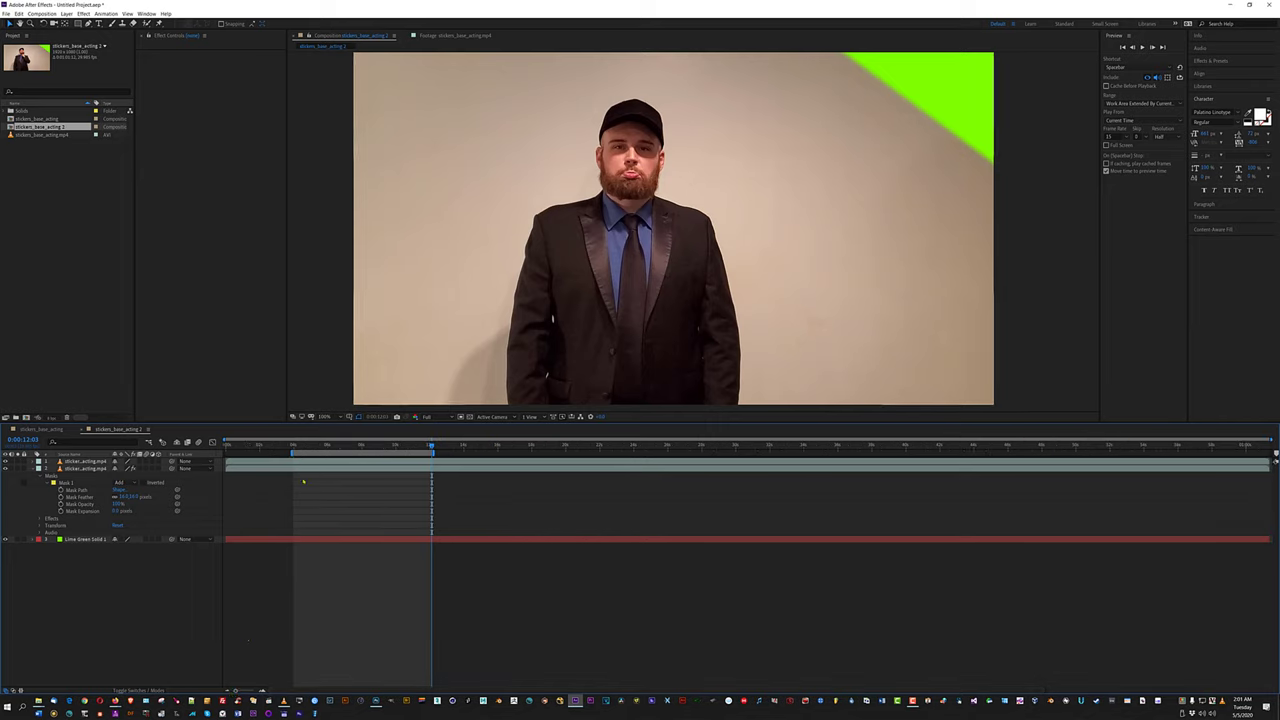
key("ctrl+shift+x")
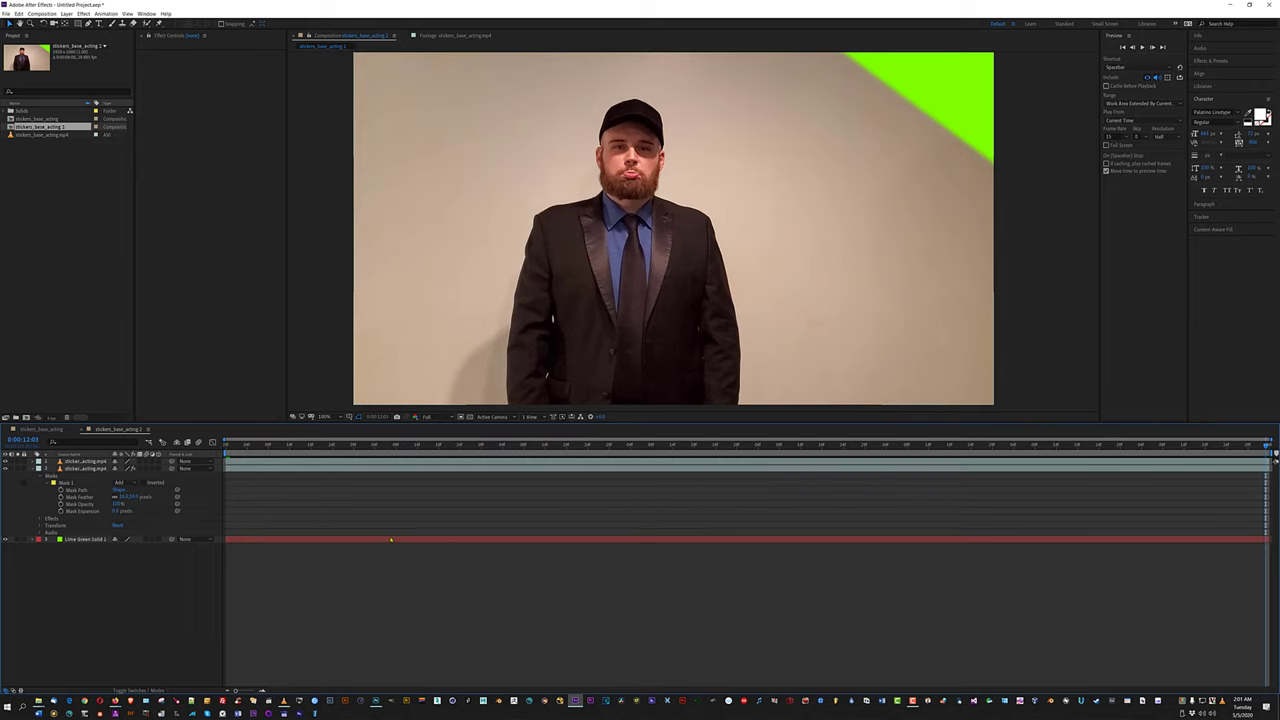
left_click_drag(640, 446, 585, 348)
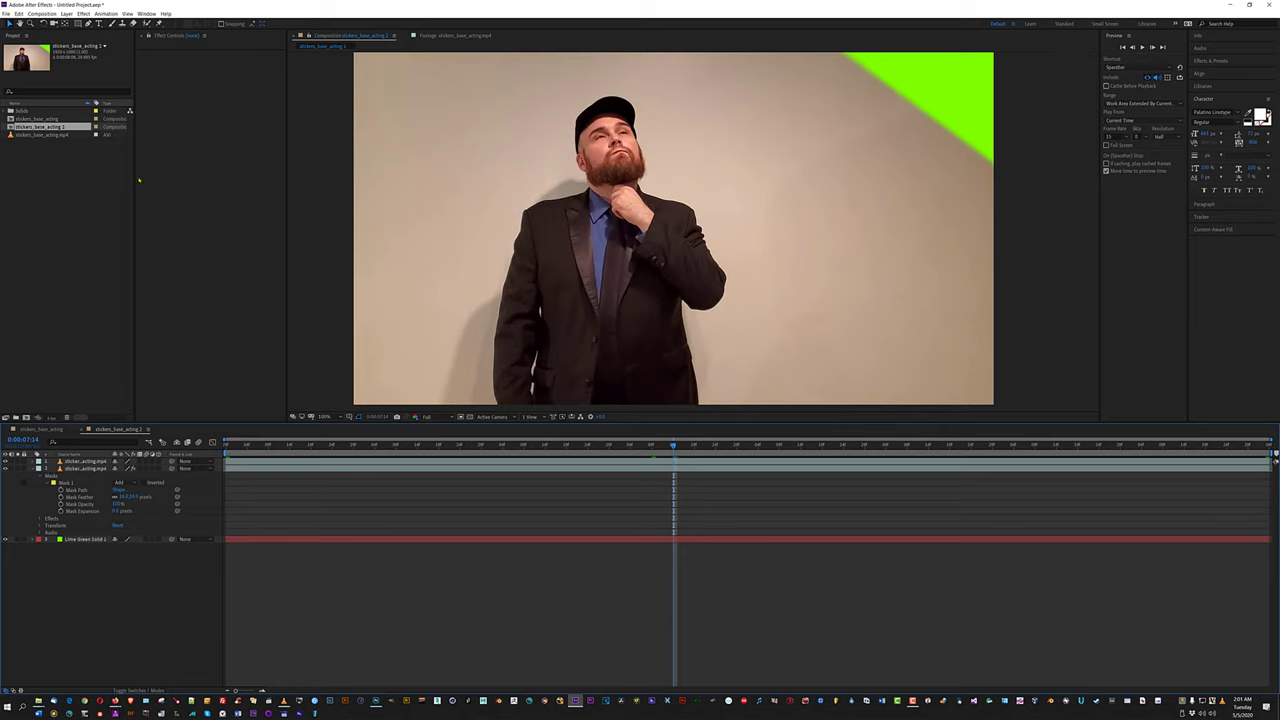
Rename the duplicated composition as hmm and save the project as hmm.aep in the afx folder.
right_click(64, 131)
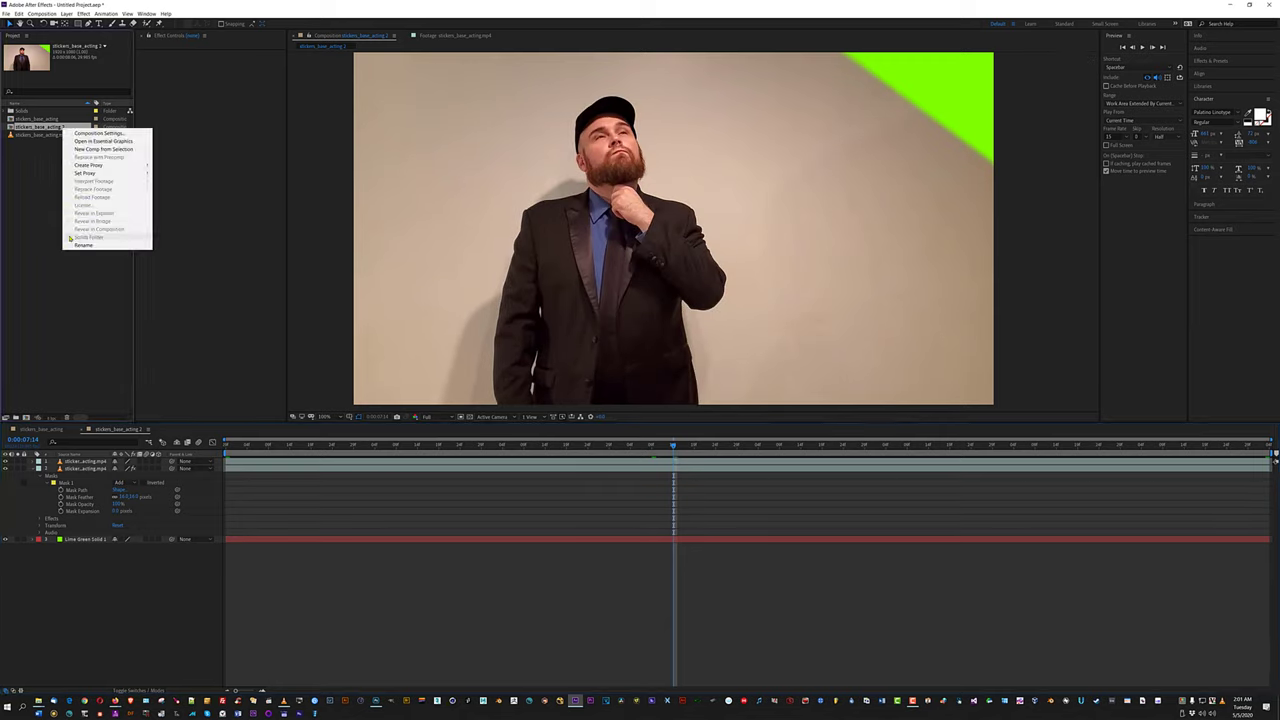
left_click(76, 245)
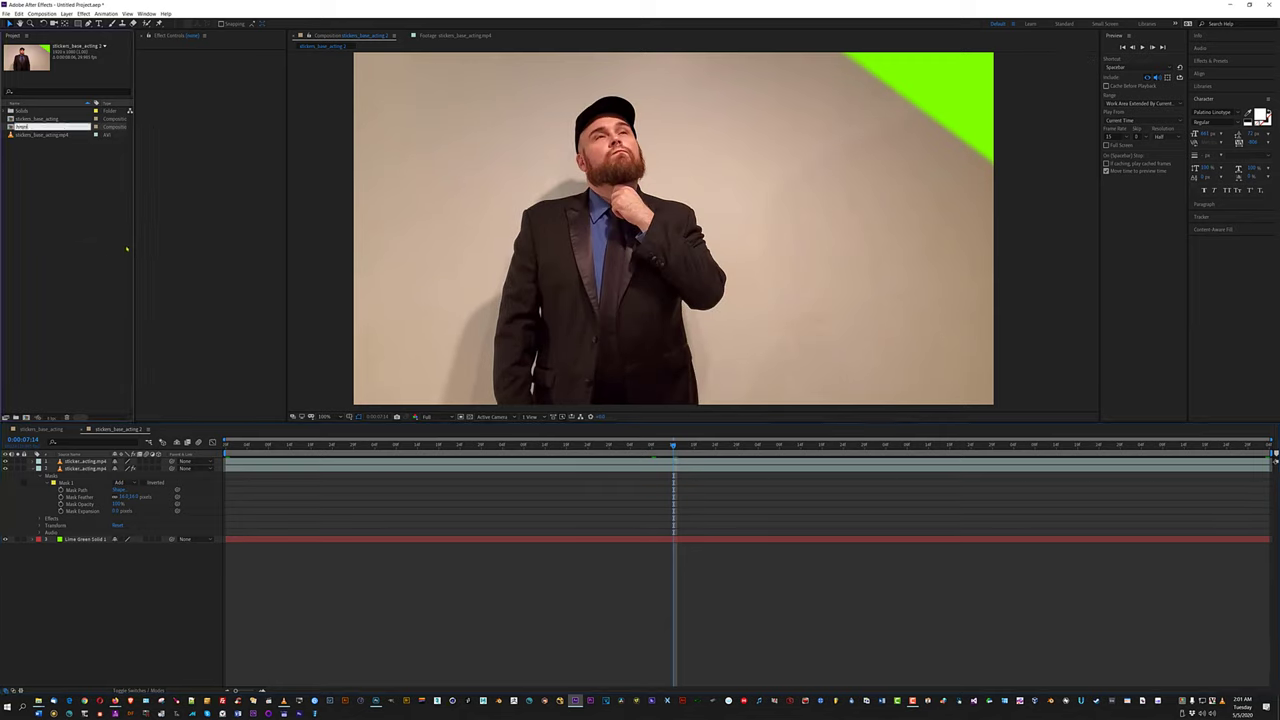
type("hmm")
key("Return")
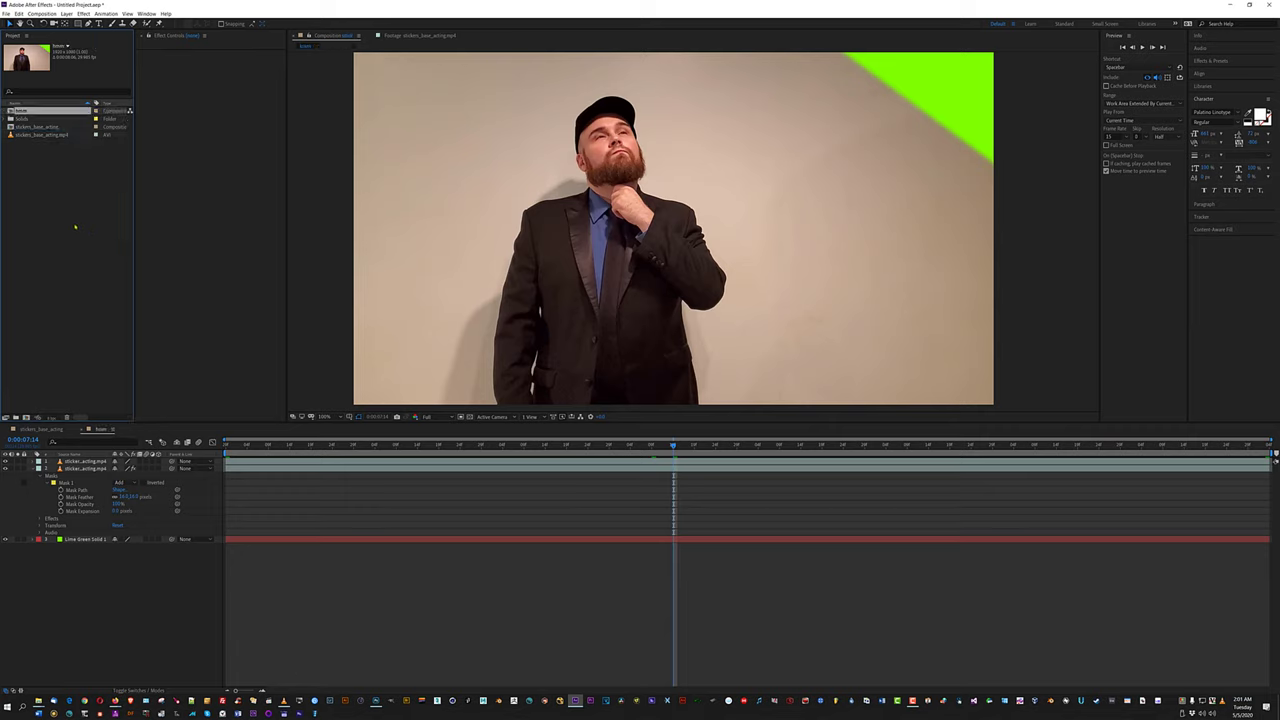
key("ctrl+s")
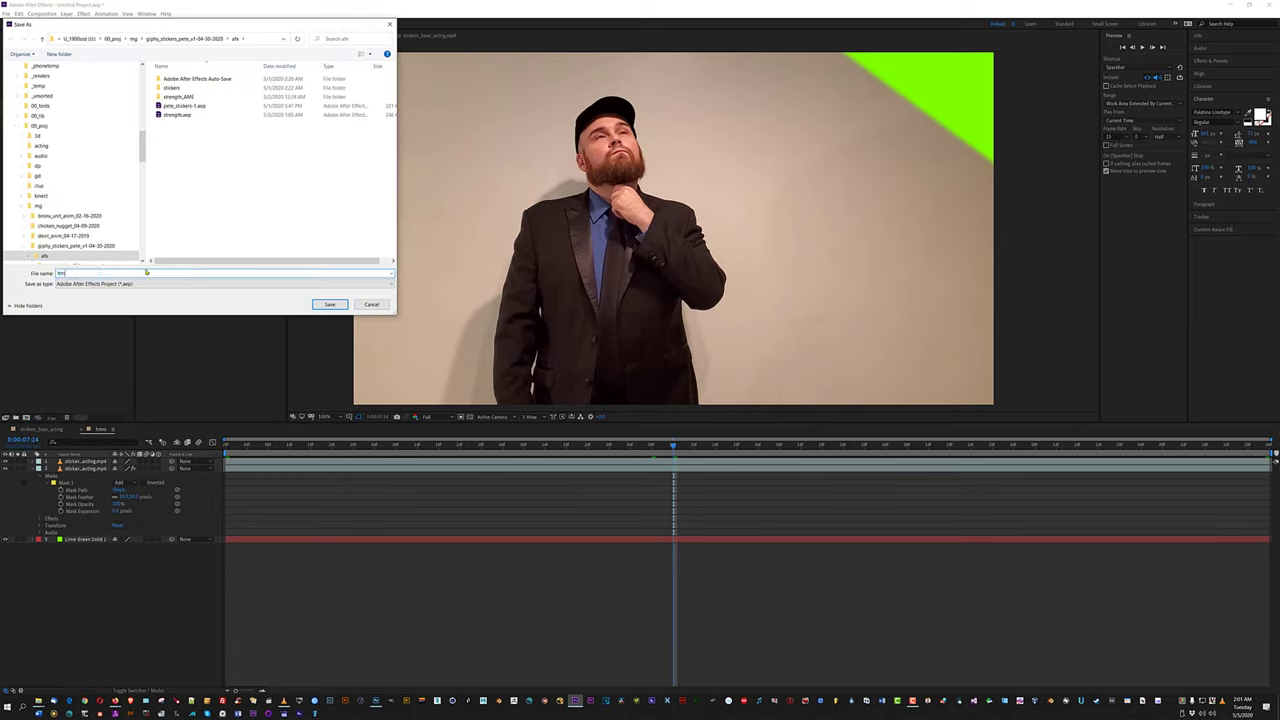
key("Return")
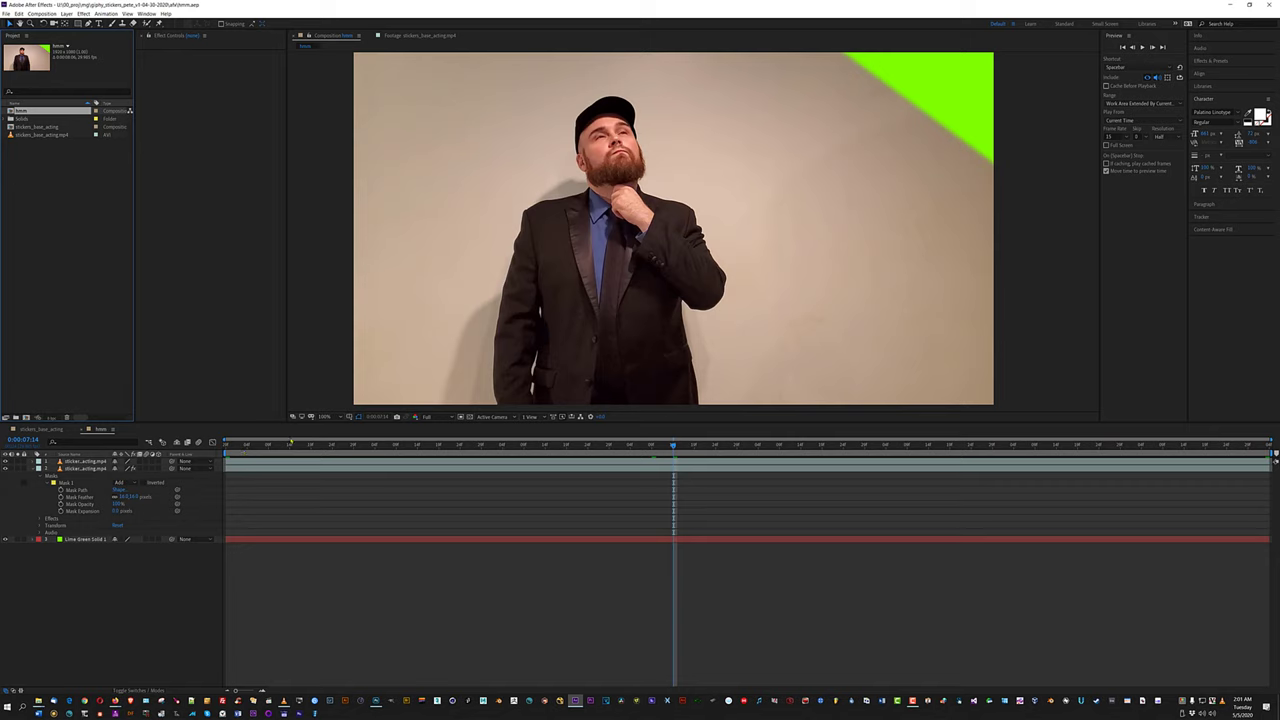
Preview the trimmed composition and return the playhead to its first frame.
key("space")
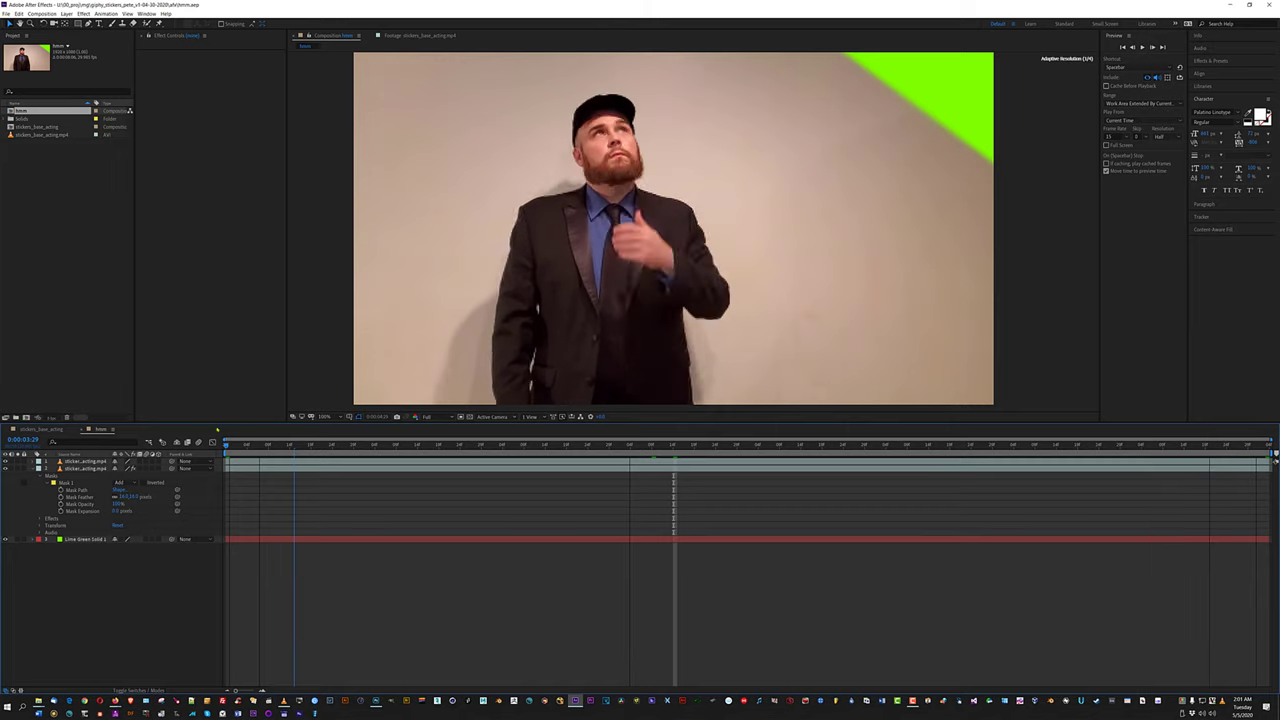
left_click_drag(397, 443, 226, 443)
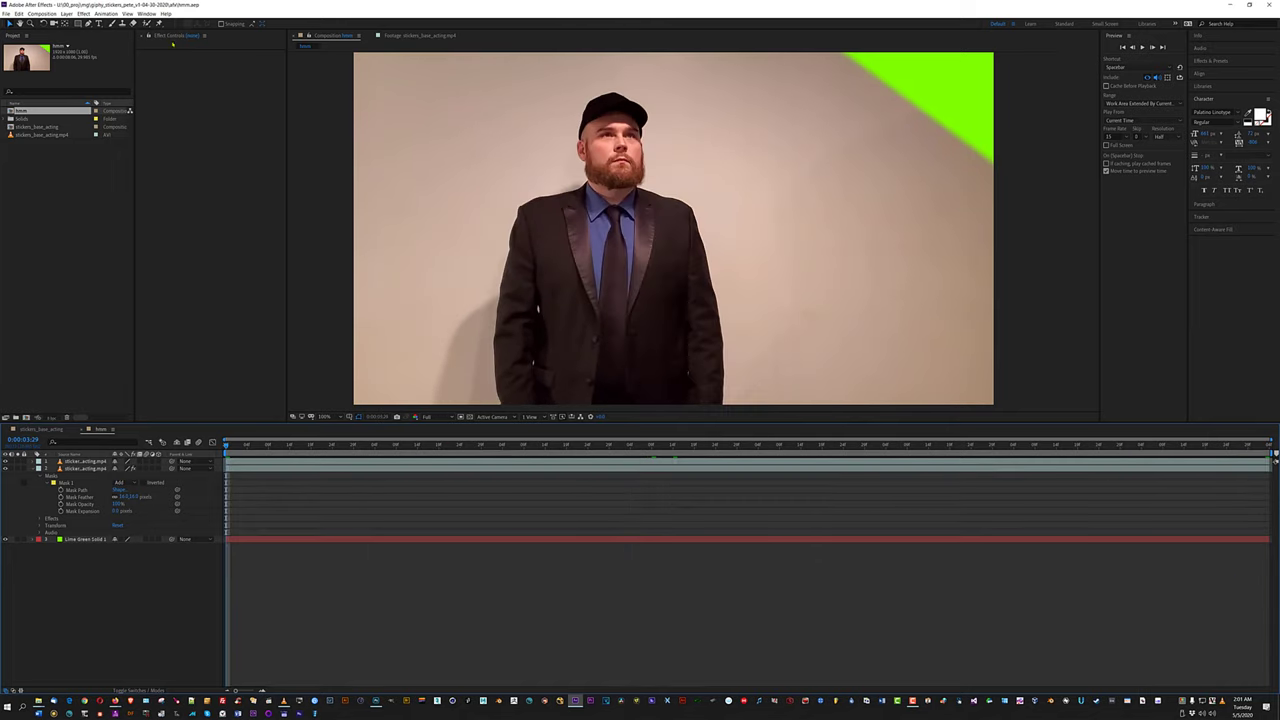
Try to save the first frame as Photoshop layers.
left_click(50, 14)
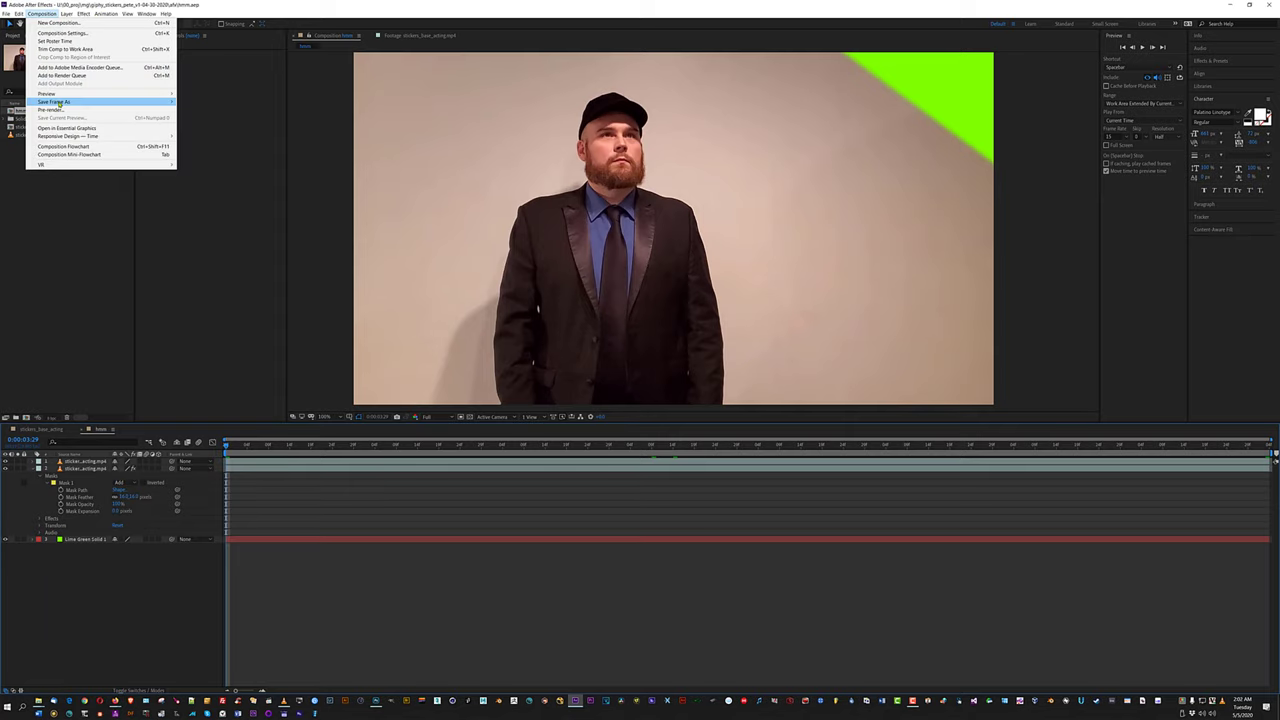
mouse_move(62, 102)
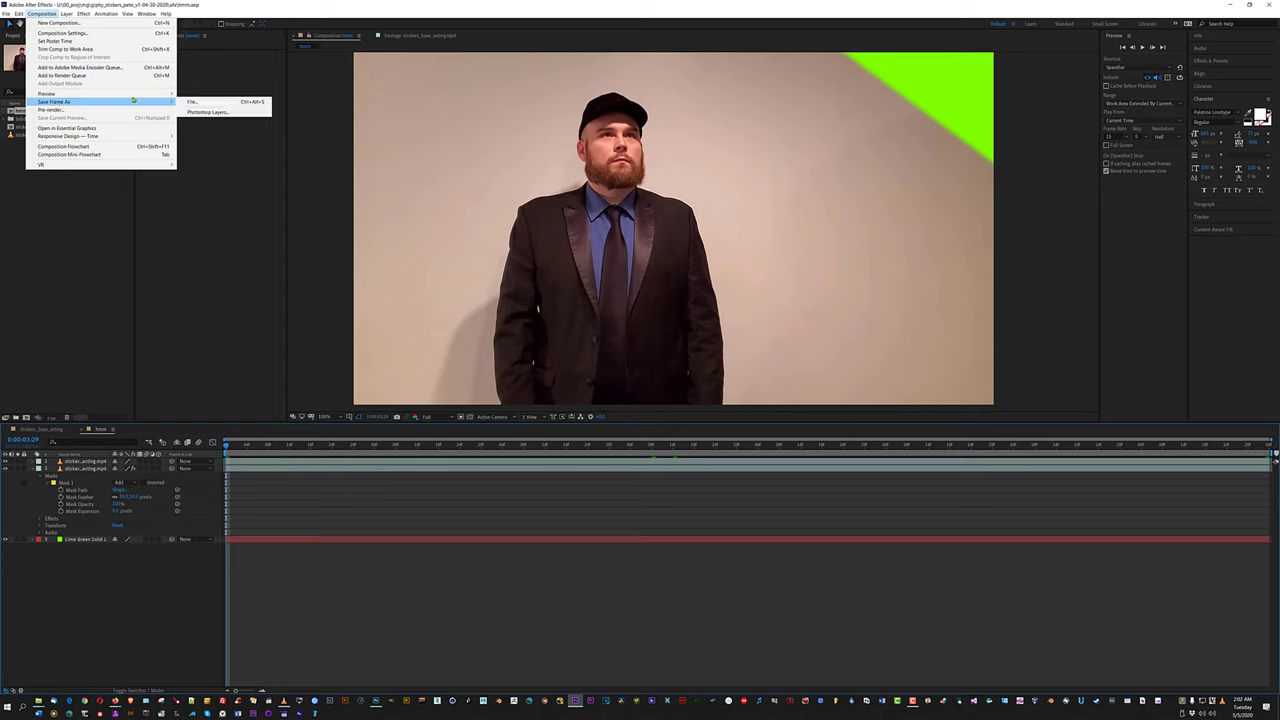
left_click(208, 112)
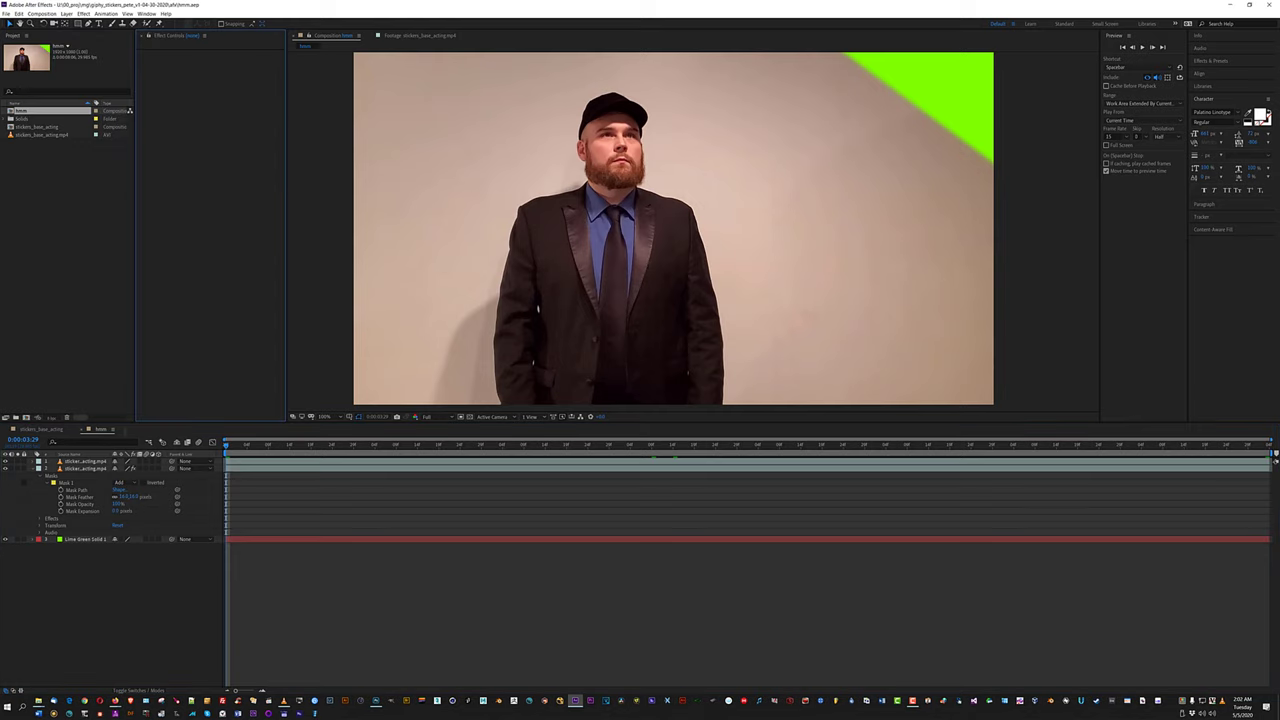
Select the Lime Green Solid layer and start saving the hmm composition's first frame as Photoshop layers.
left_click(85, 467)
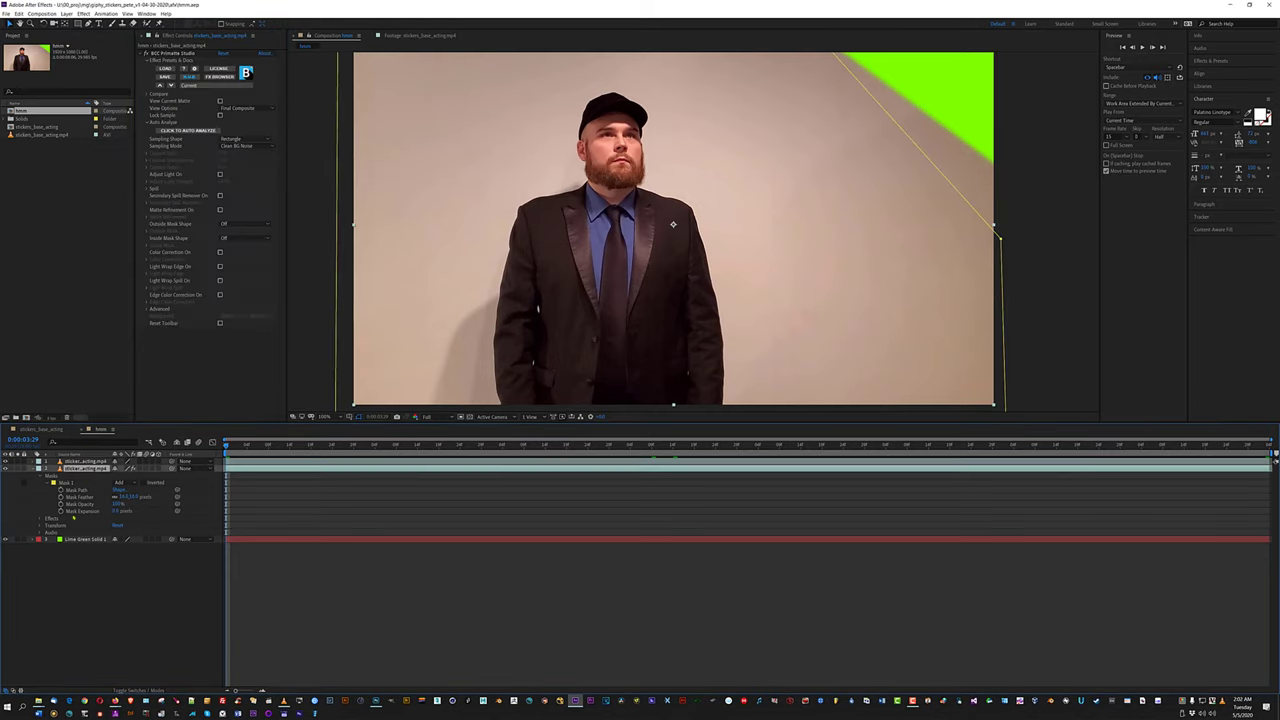
left_click(85, 539)
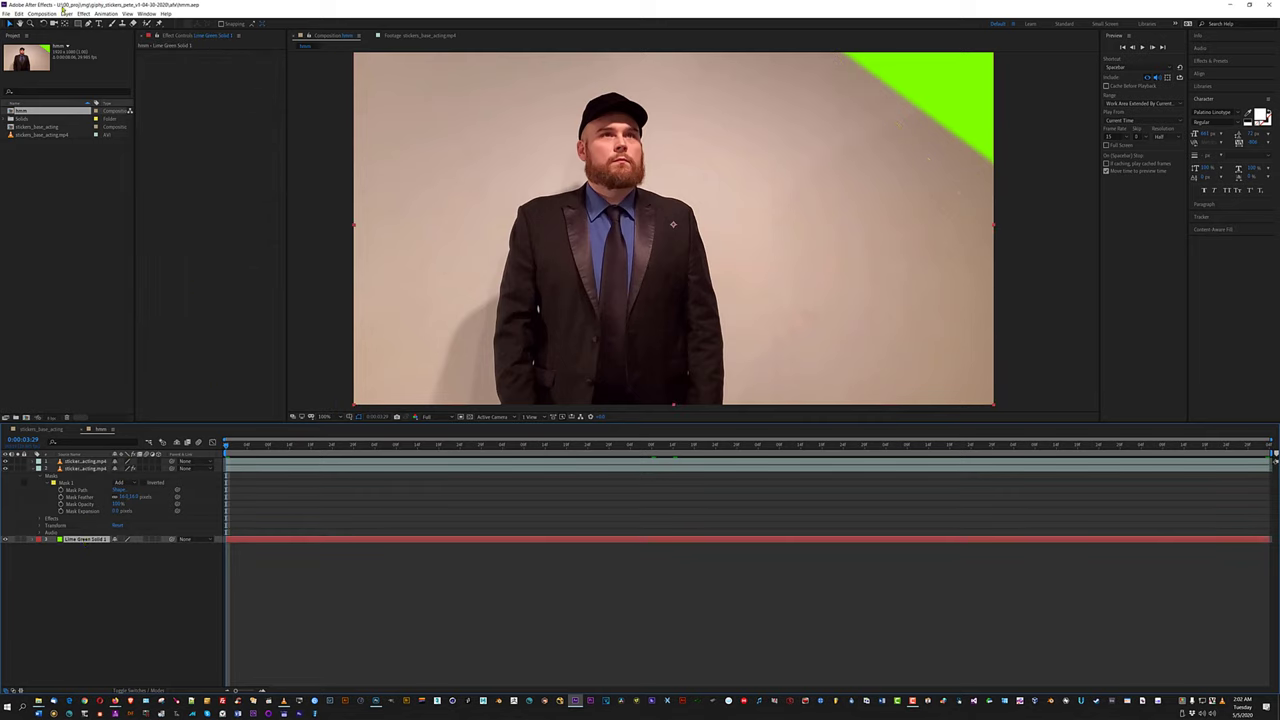
left_click(50, 14)
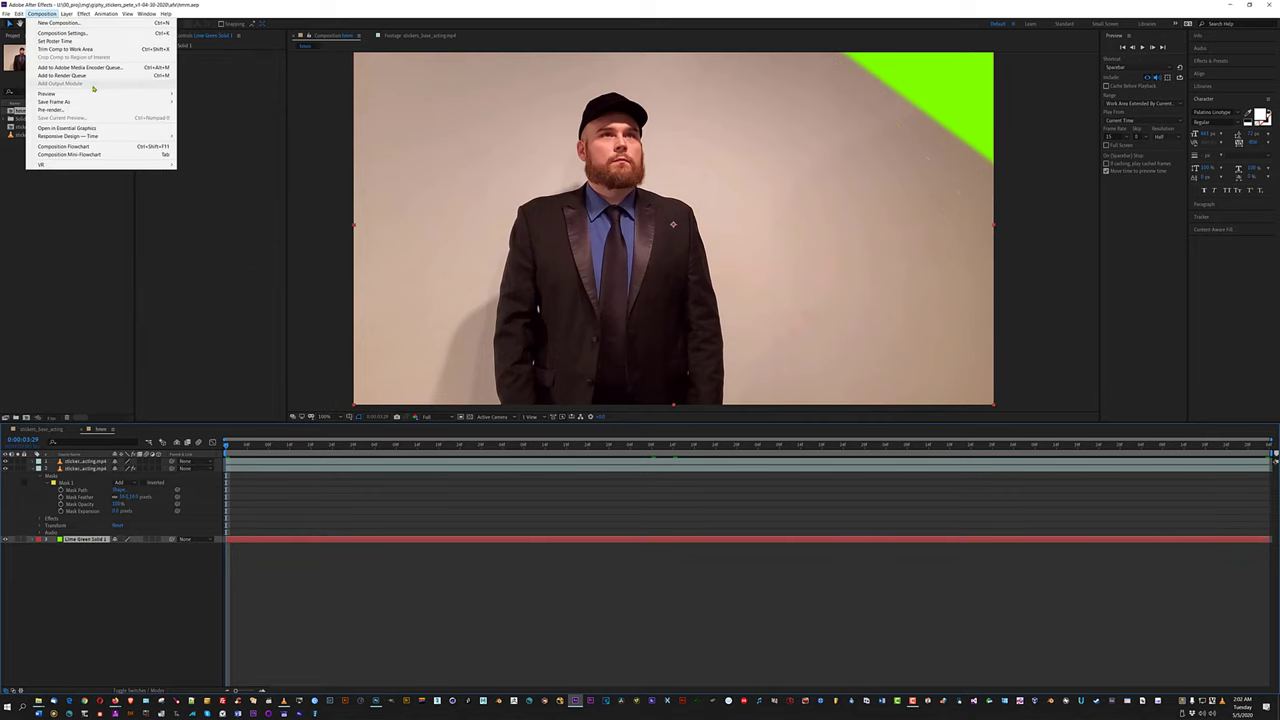
mouse_move(101, 102)
left_click(225, 111)
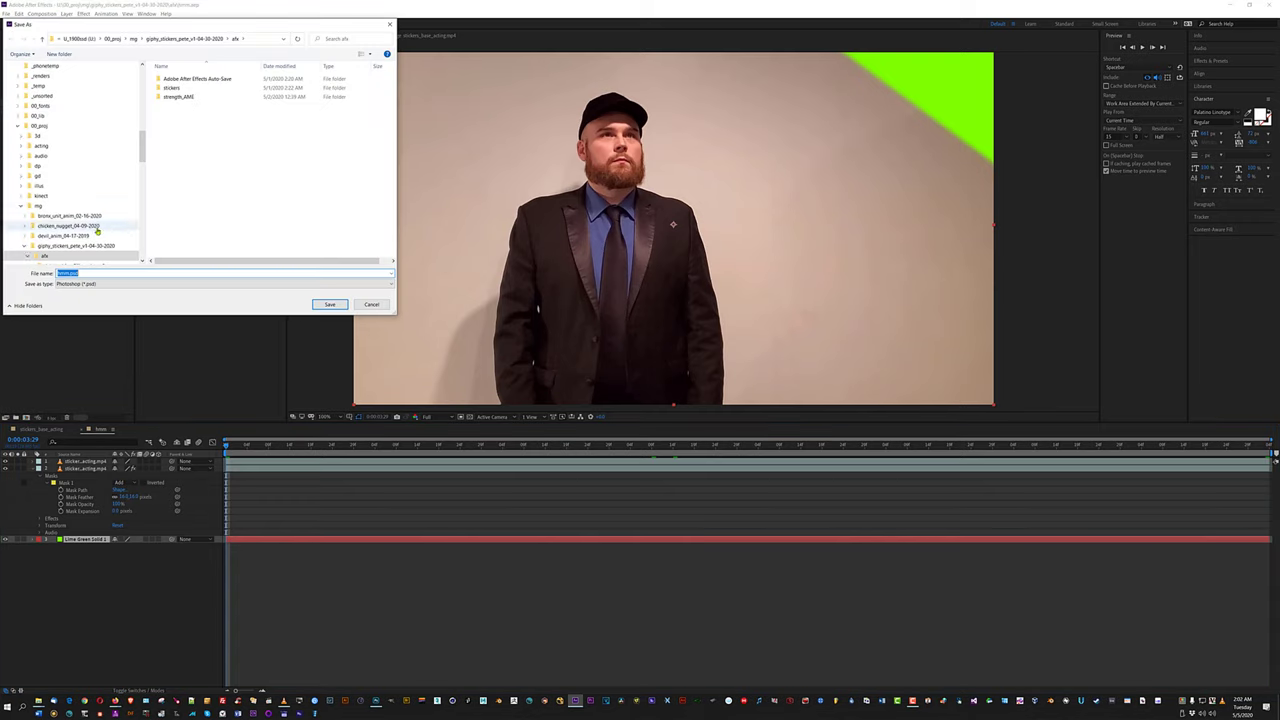
Create a folder named hmm inside the afx stickers folder and save the frame's Photoshop layers there as h01.psd.
scroll(98, 230, "down", 1)
left_click(52, 246)
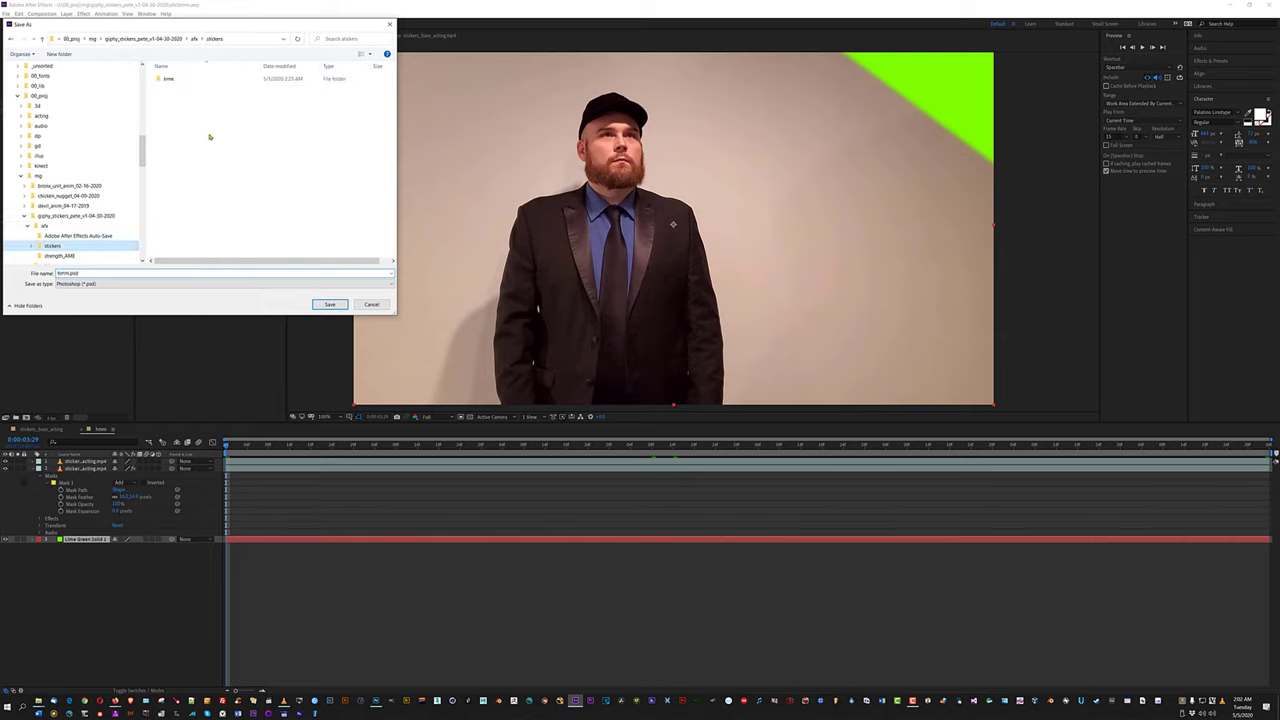
right_click(208, 176)
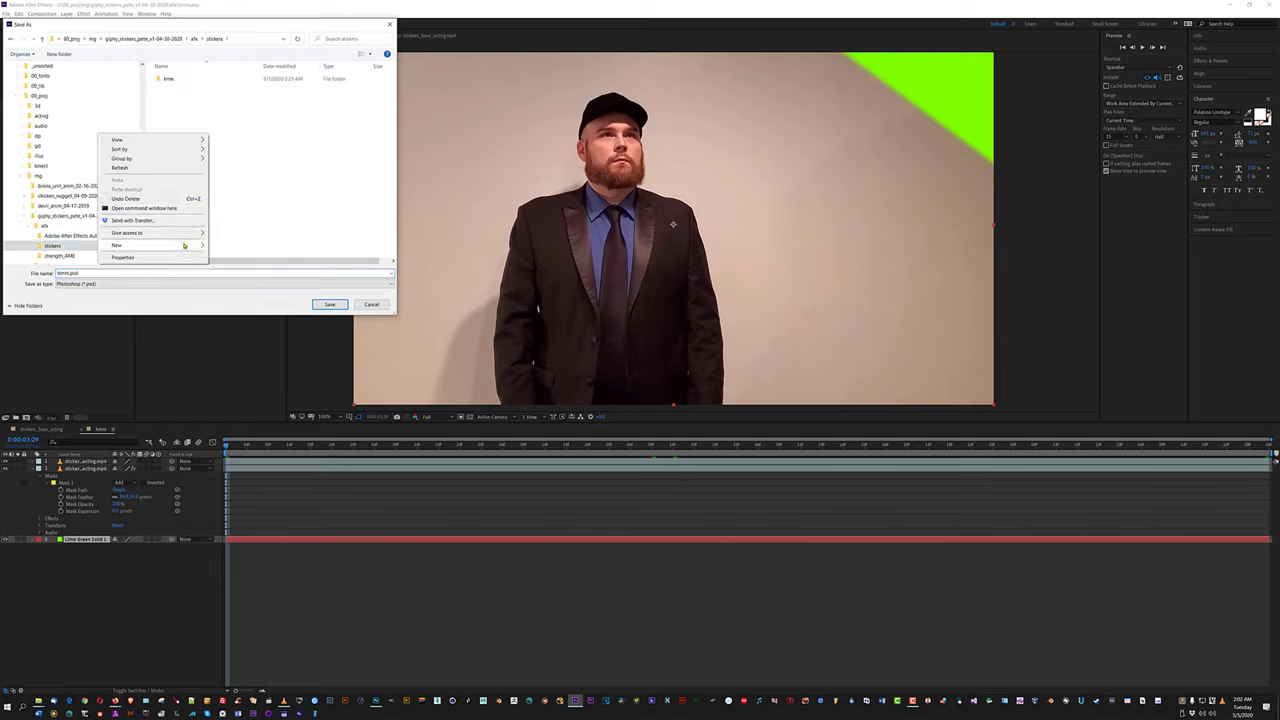
mouse_move(185, 245)
left_click(244, 249)
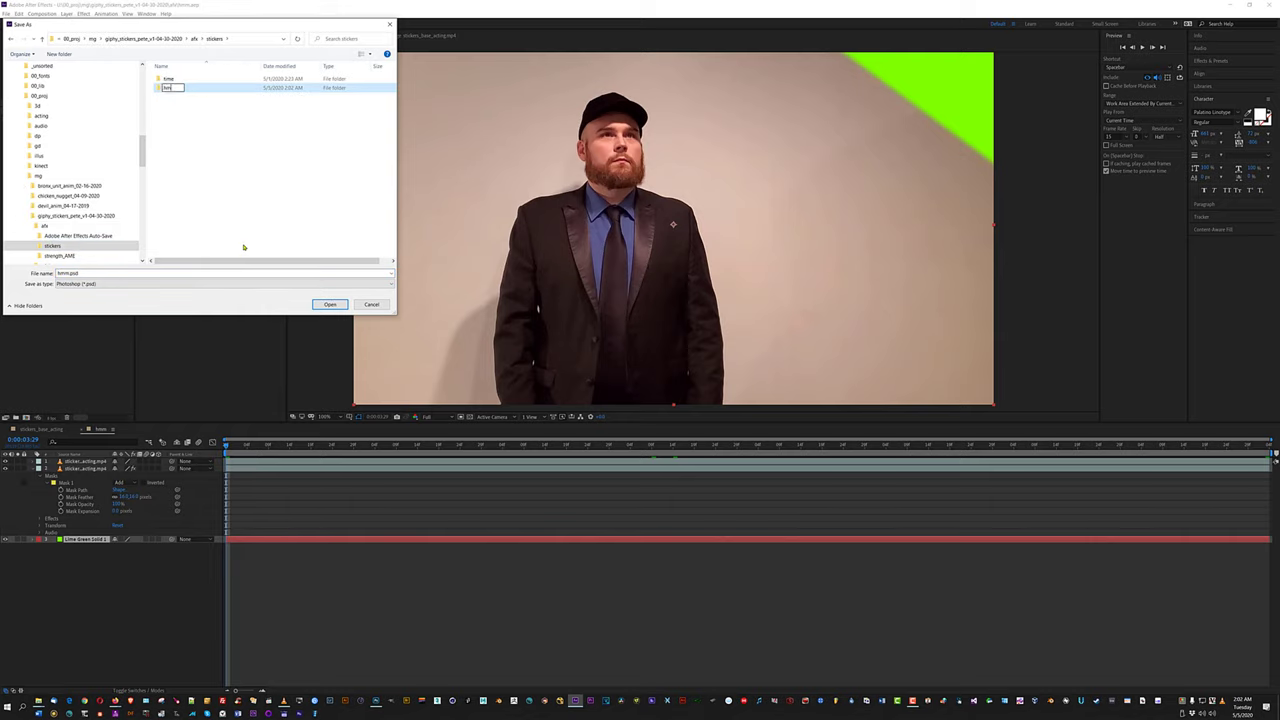
type("hmm")
key("Return")
key("Return")
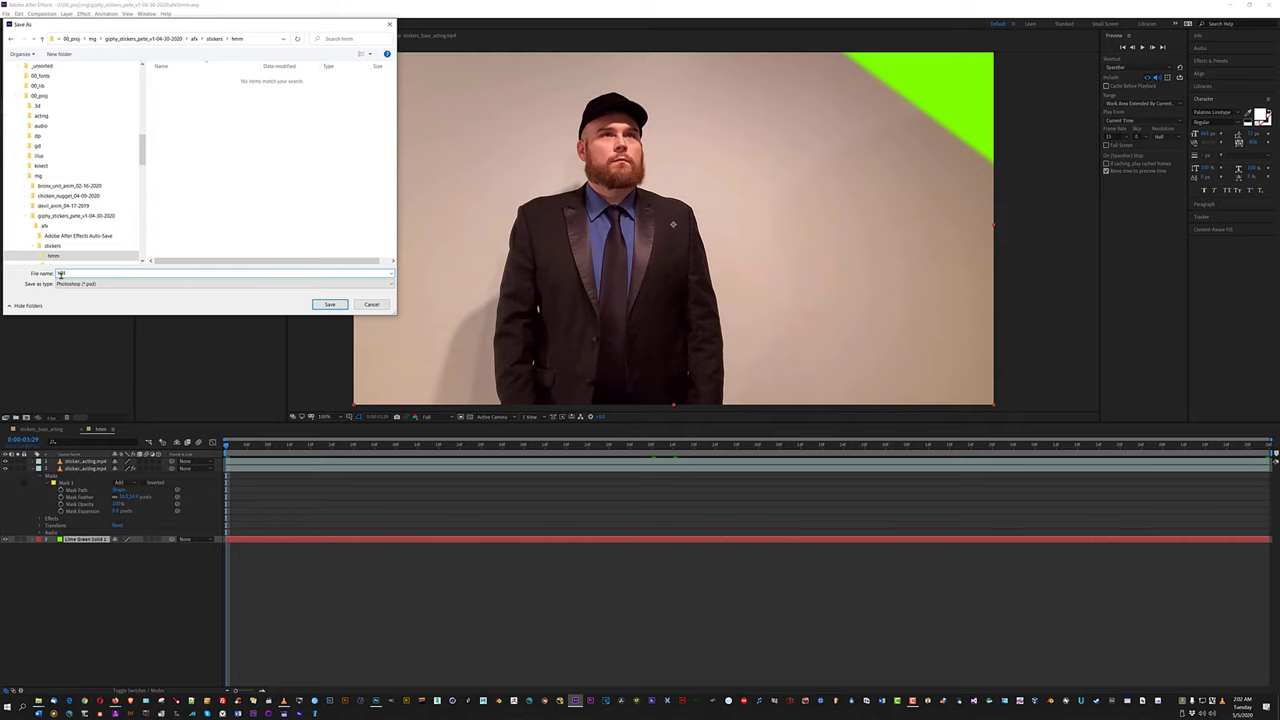
left_click(329, 304)
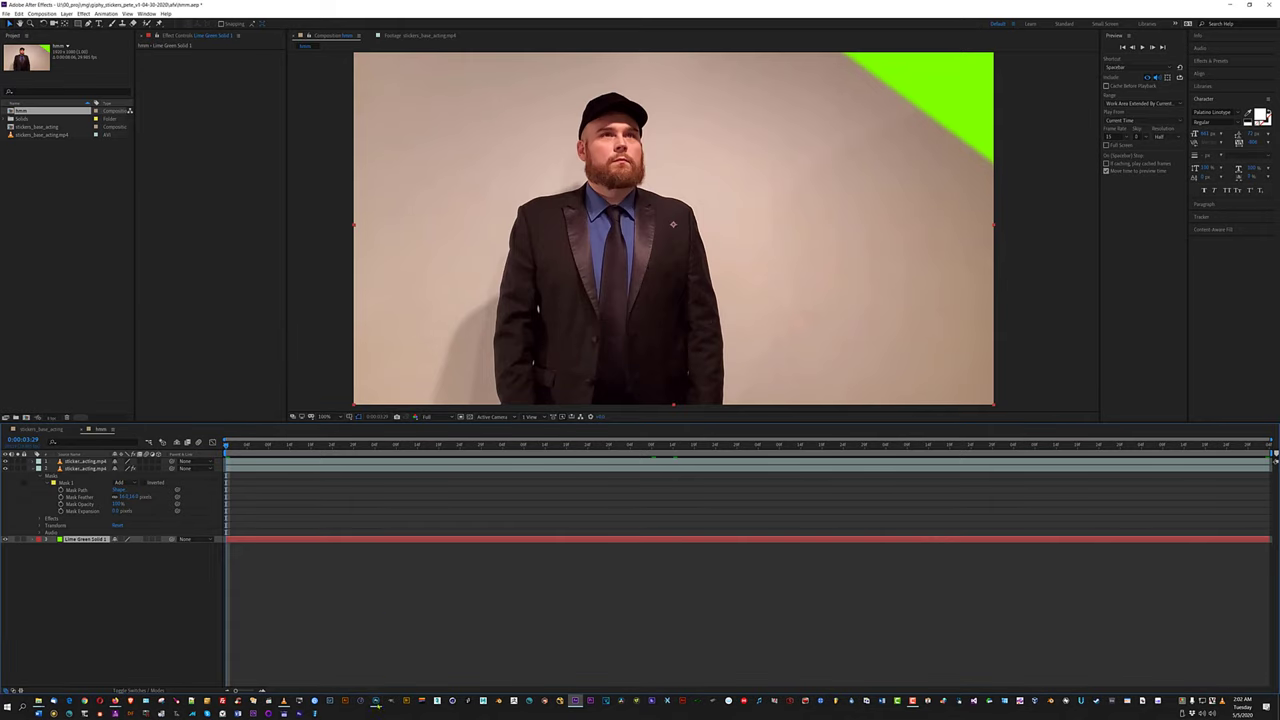
left_click(376, 702)
left_click(17, 5)
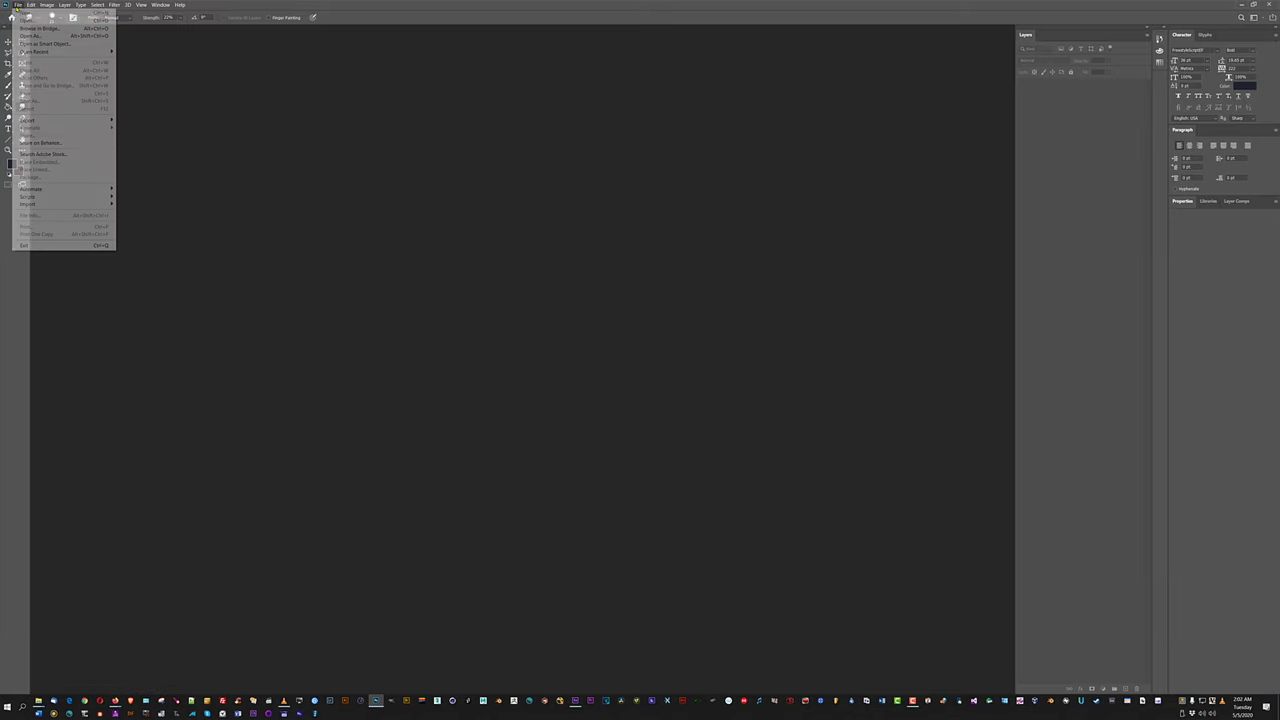
left_click(35, 20)
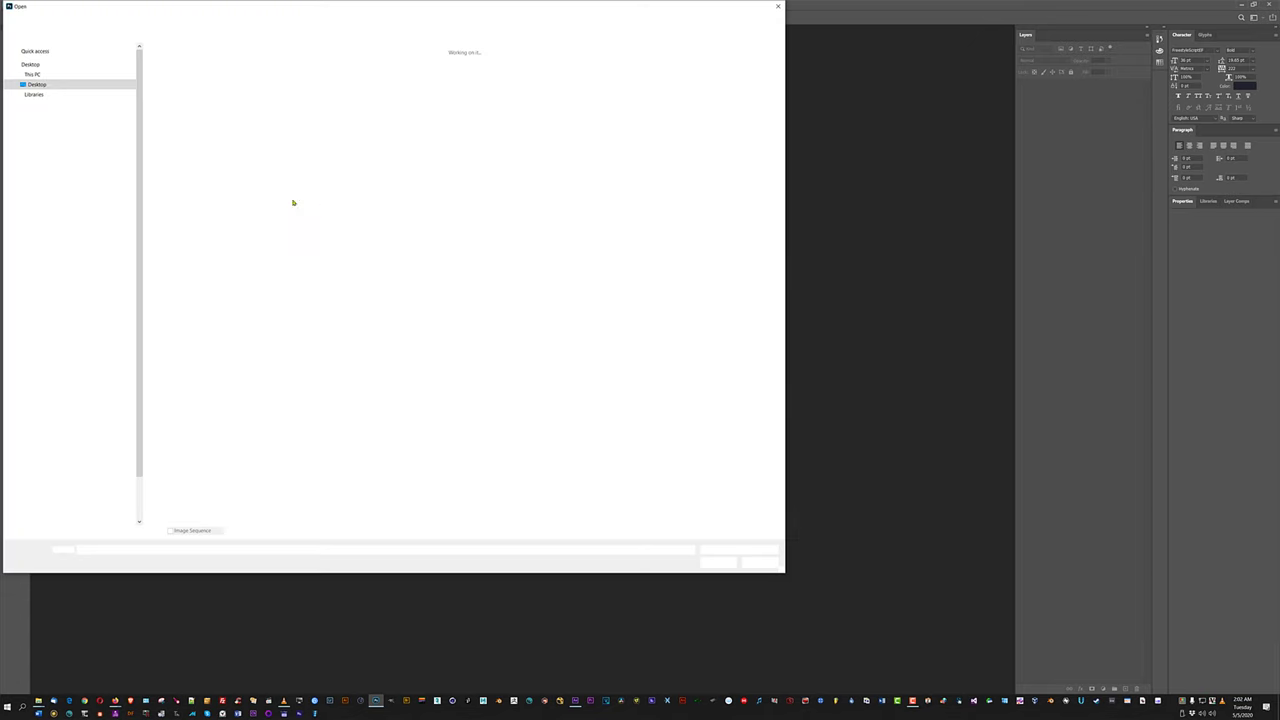
scroll(94, 345, "down", 2)
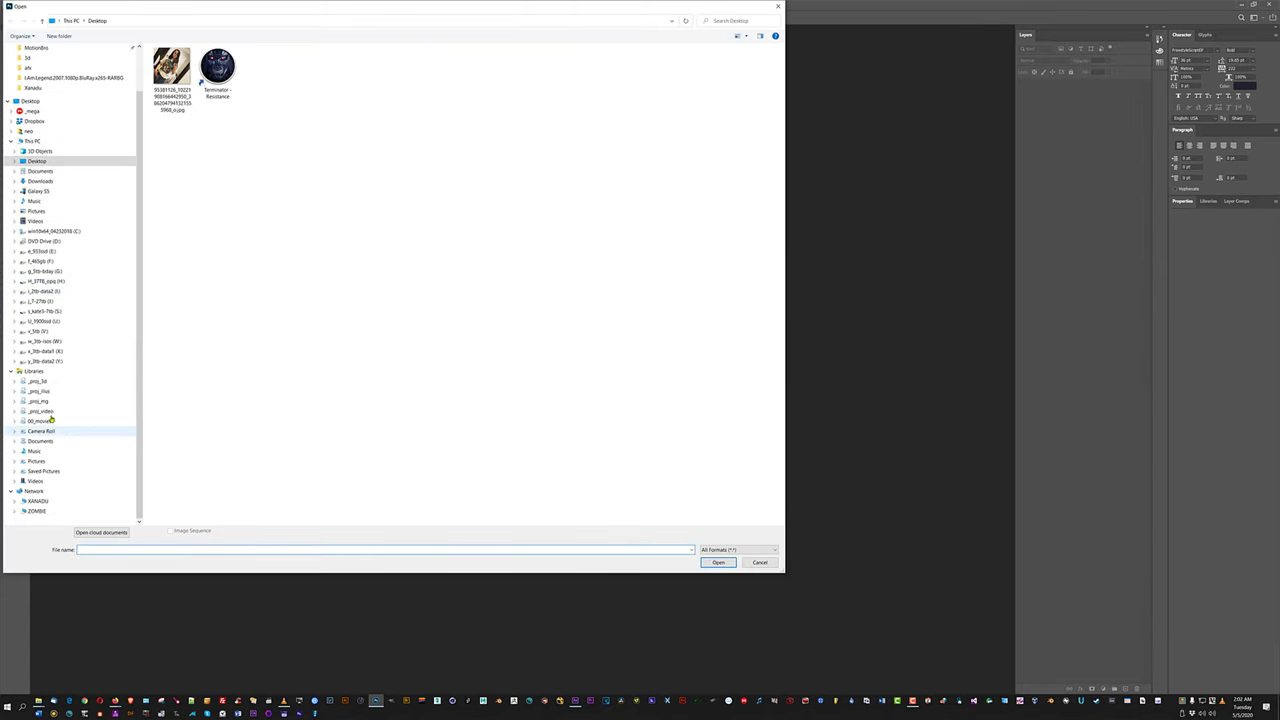
left_click(48, 321)
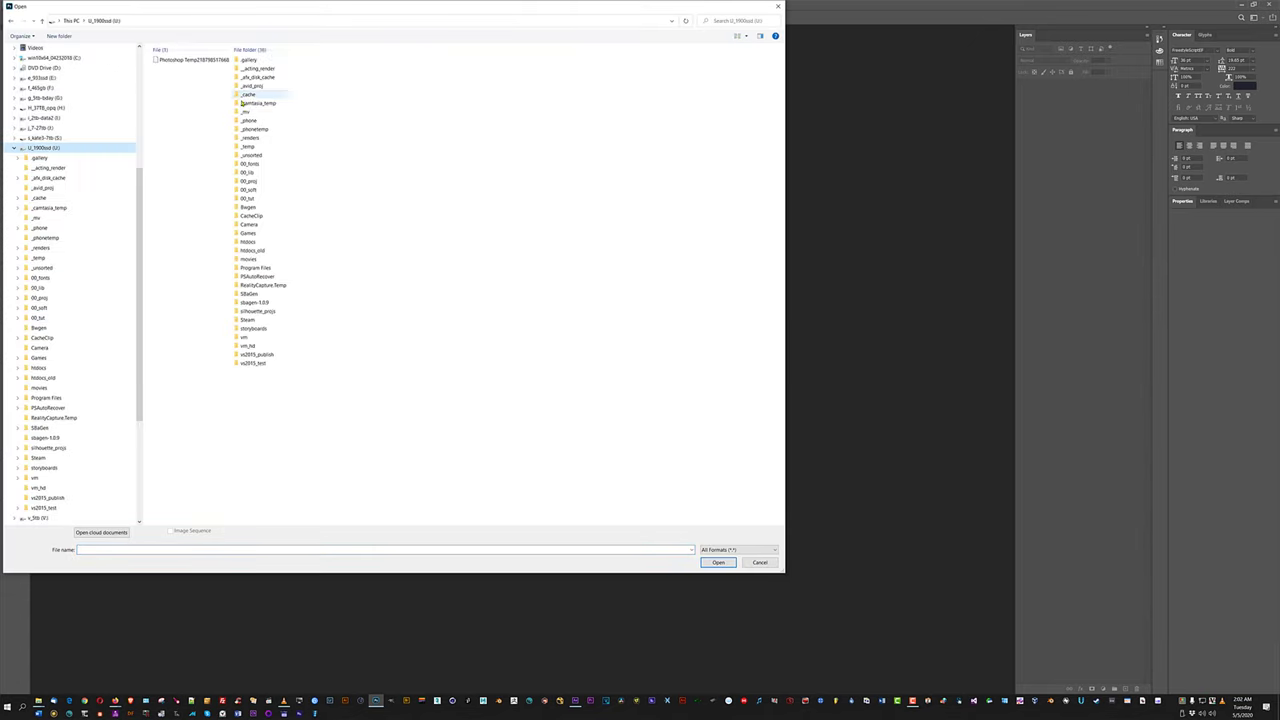
double_click(250, 243)
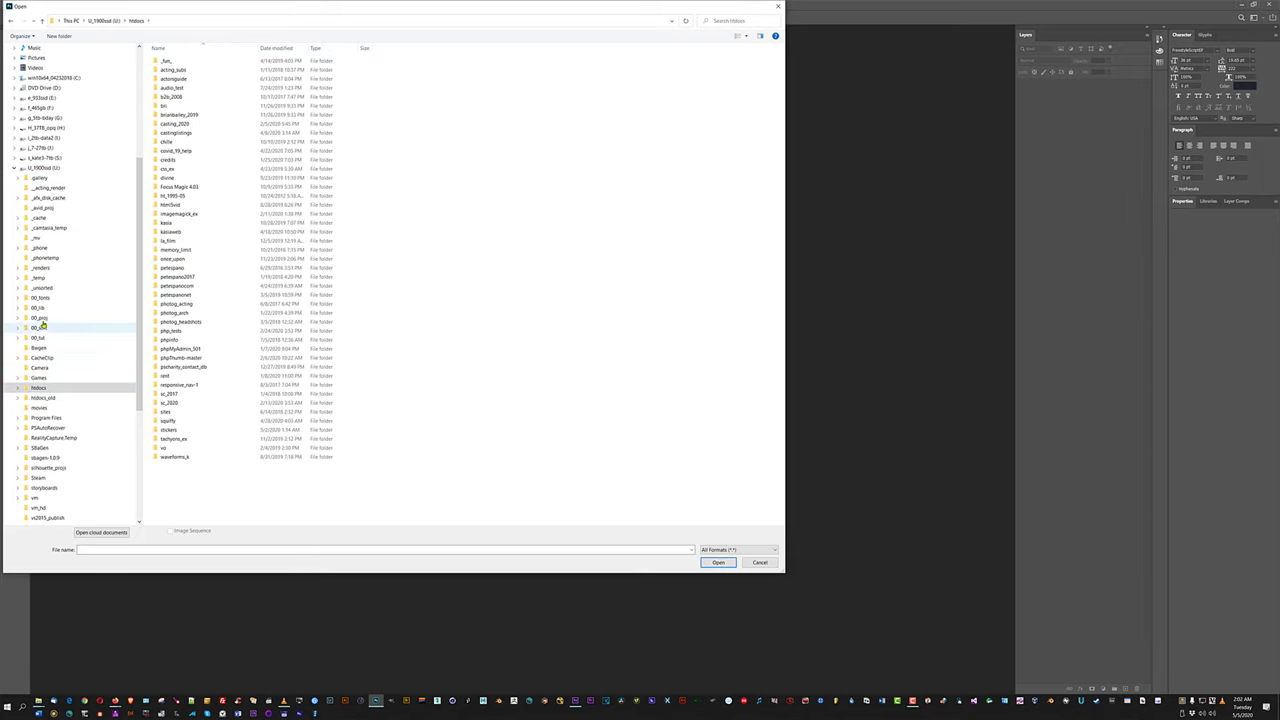
left_click(40, 318)
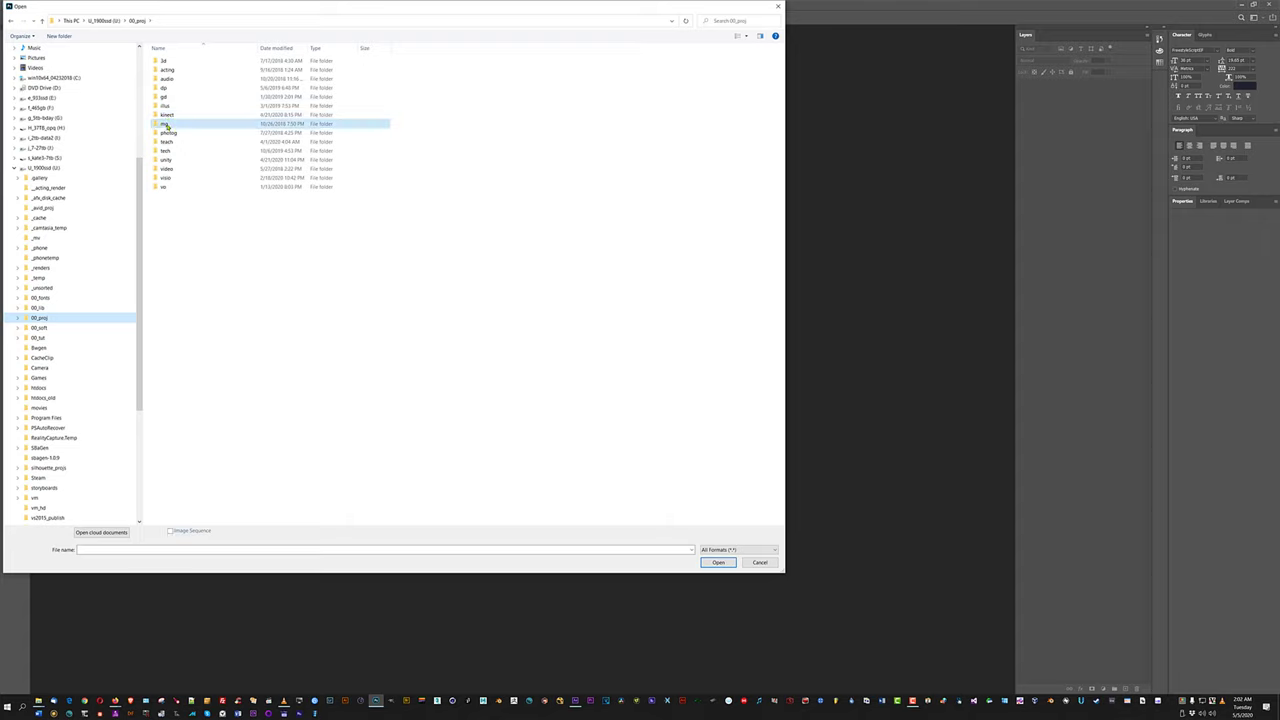
double_click(164, 123)
double_click(171, 88)
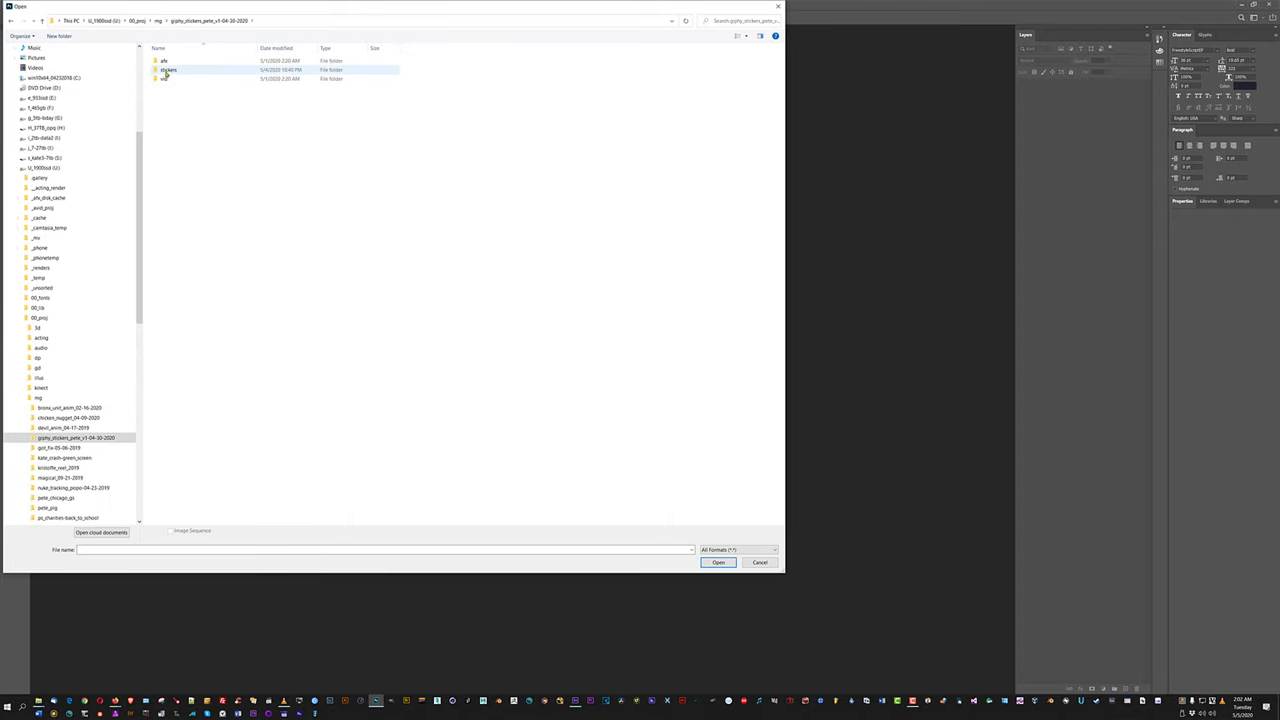
double_click(166, 70)
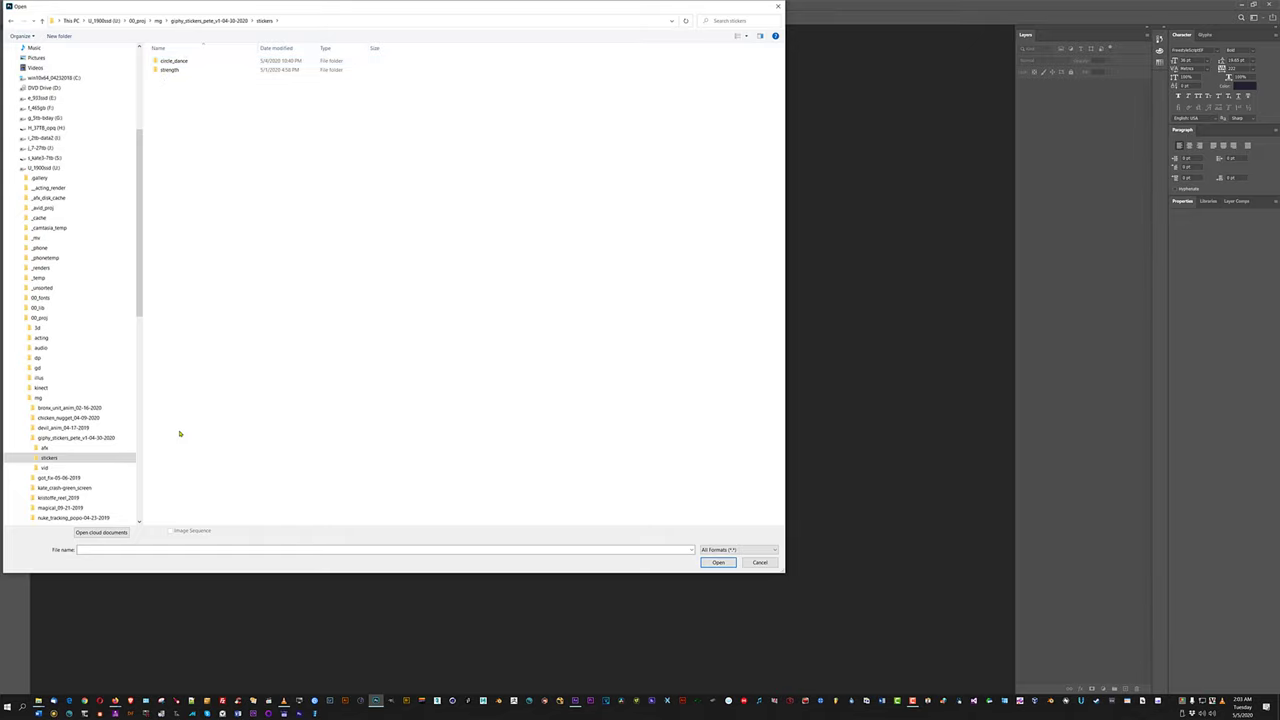
left_click(759, 562)
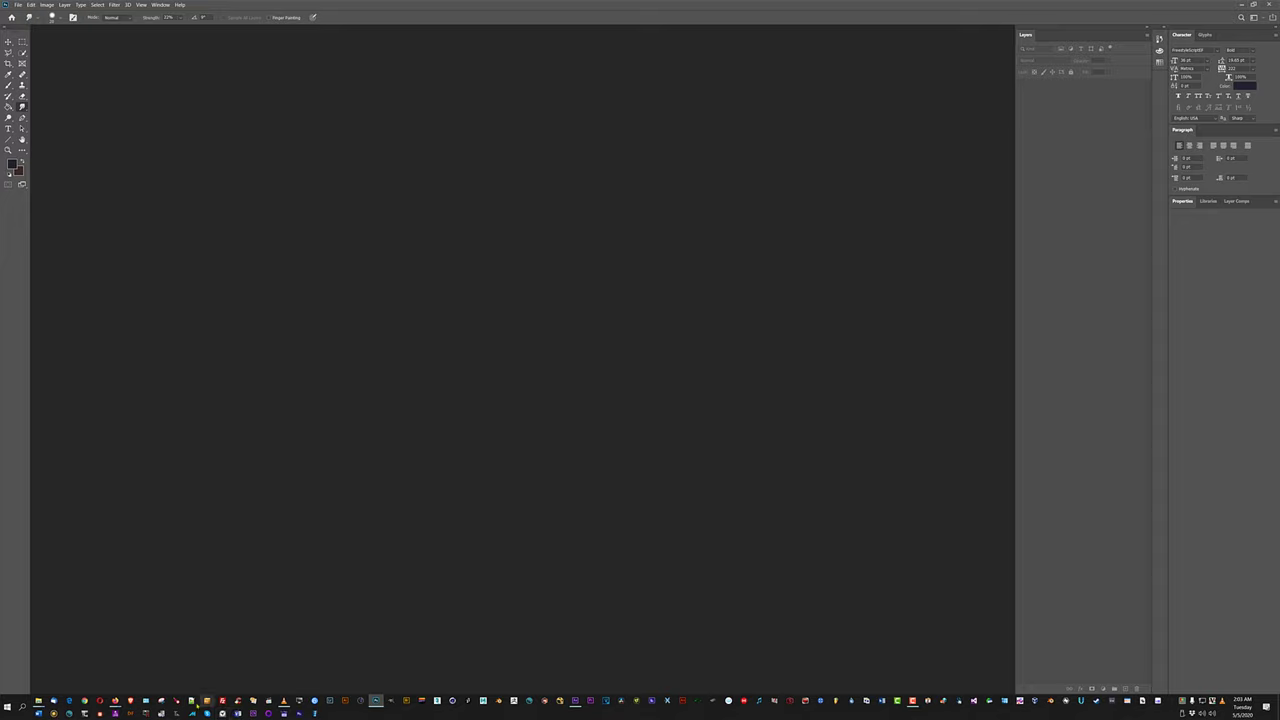
left_click(577, 702)
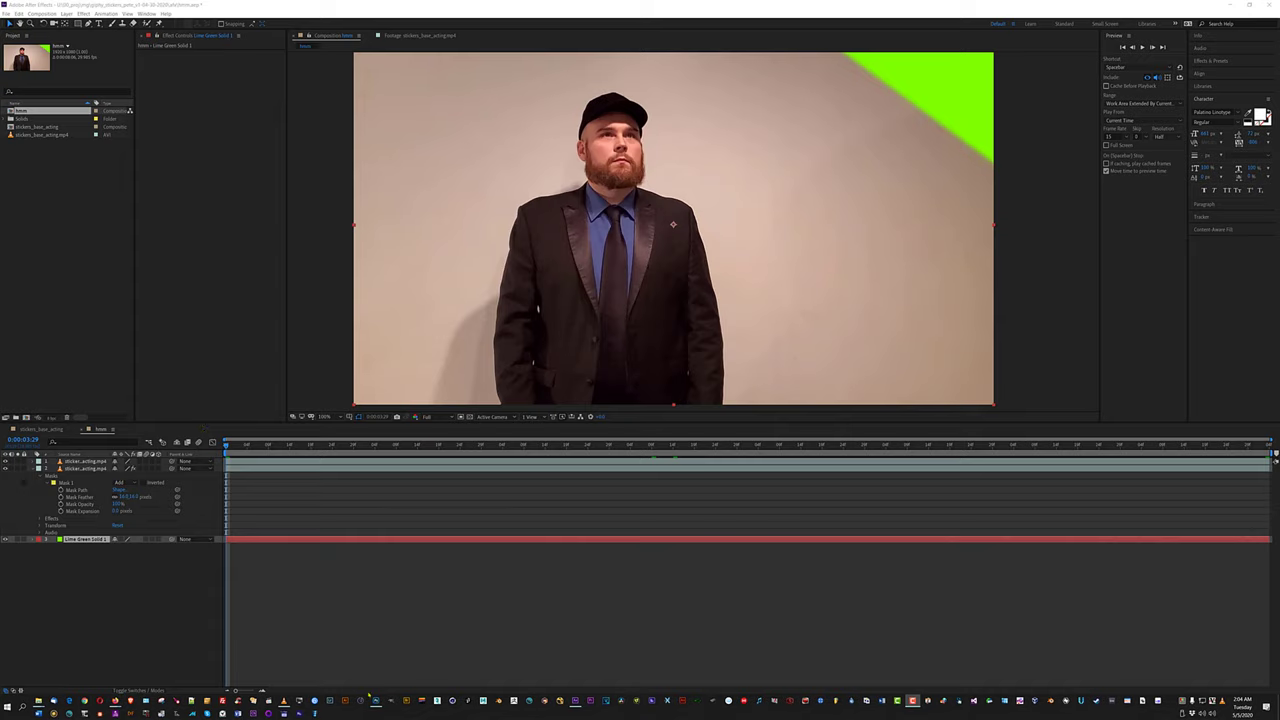
Switch to Photoshop and, while browsing for a file to open, move the stickers folder from afx up into giphy_stickers_pete_v1-04-30-2020.
key("alt+Tab")
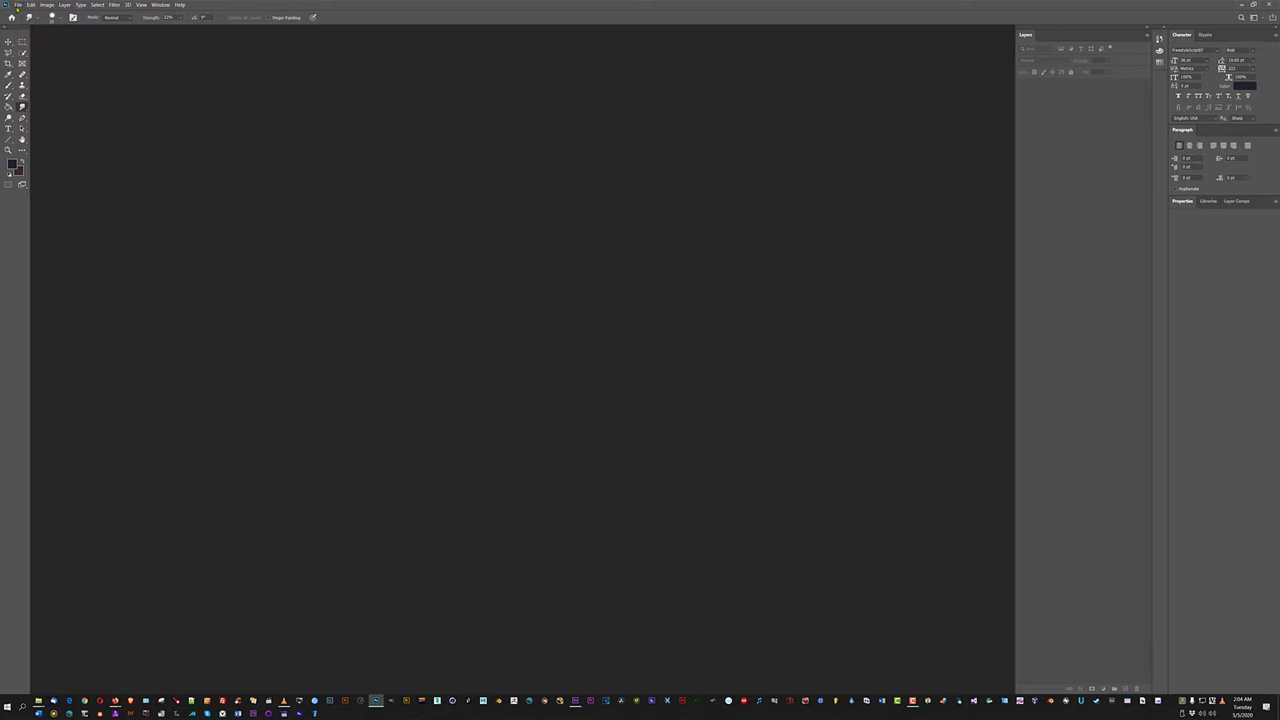
left_click(17, 5)
key("Return")
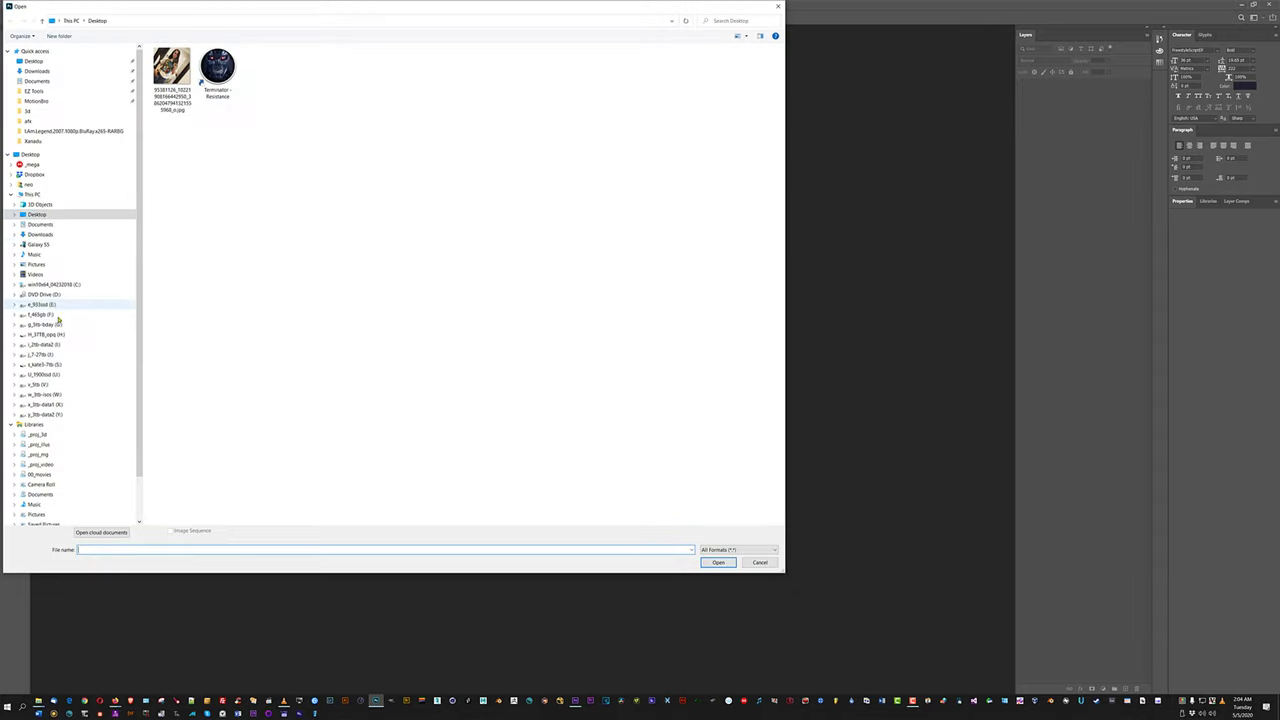
left_click(48, 373)
double_click(243, 180)
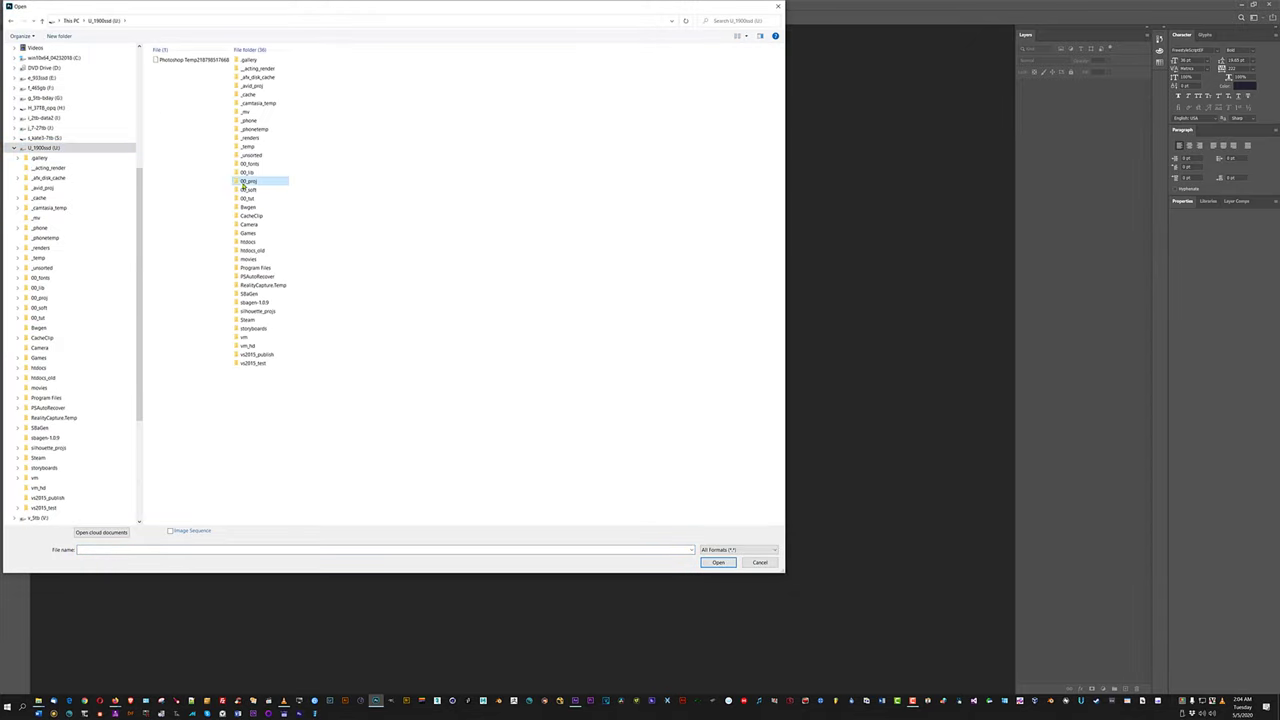
double_click(185, 125)
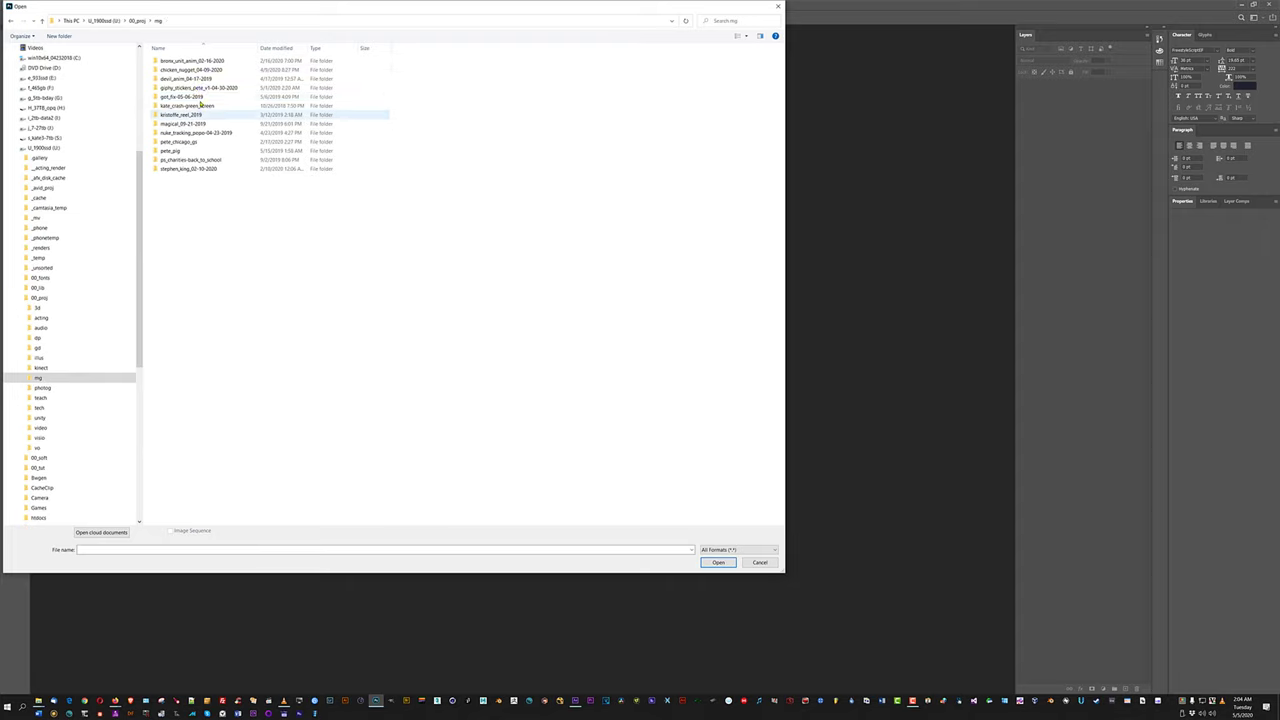
double_click(190, 88)
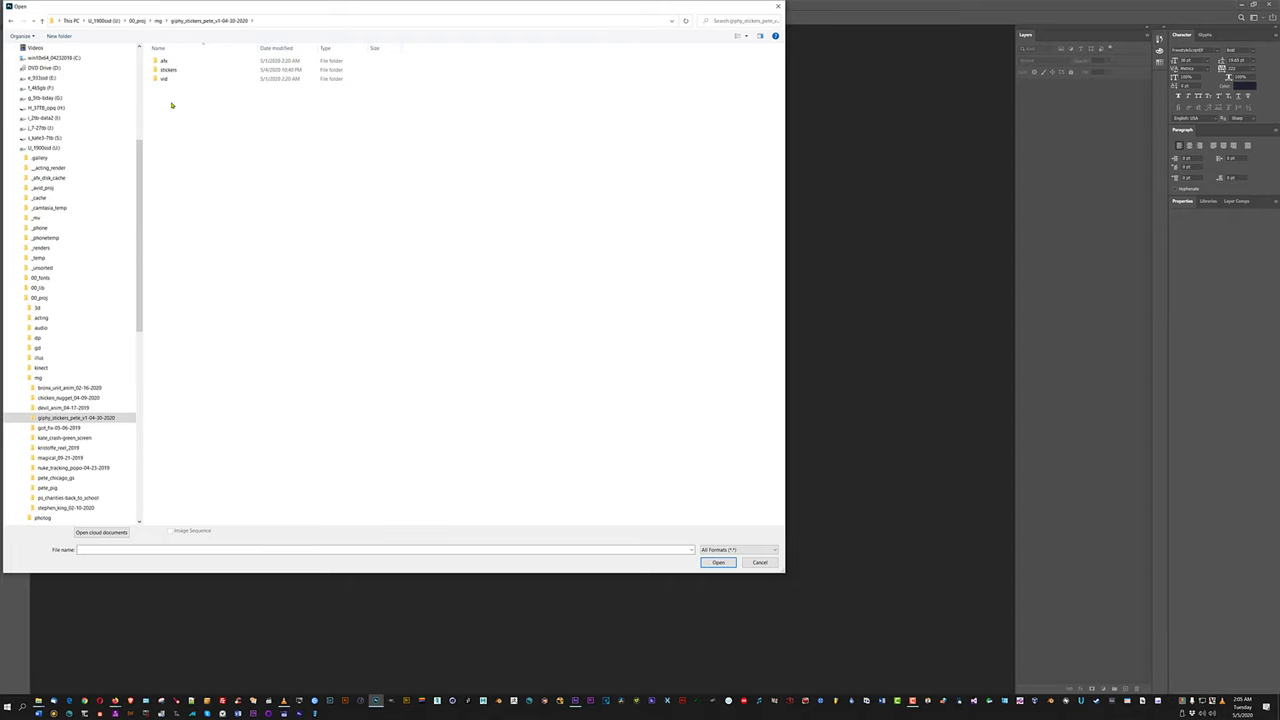
double_click(164, 61)
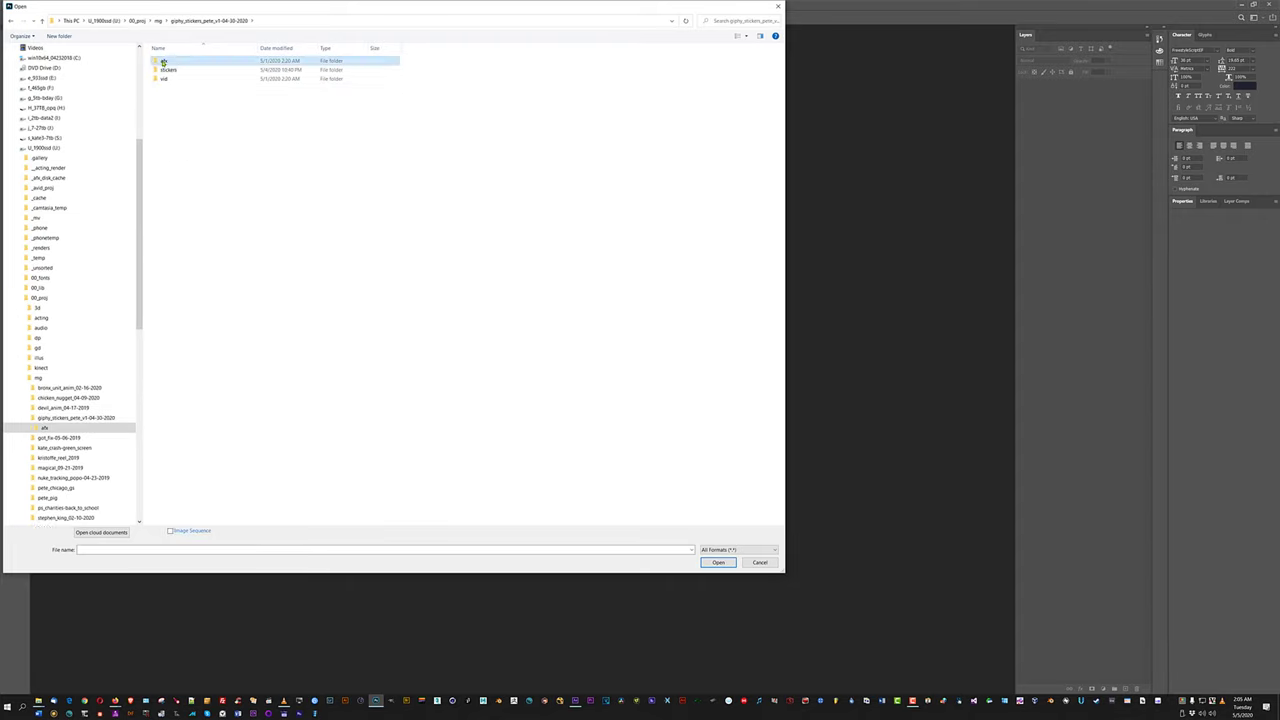
double_click(169, 70)
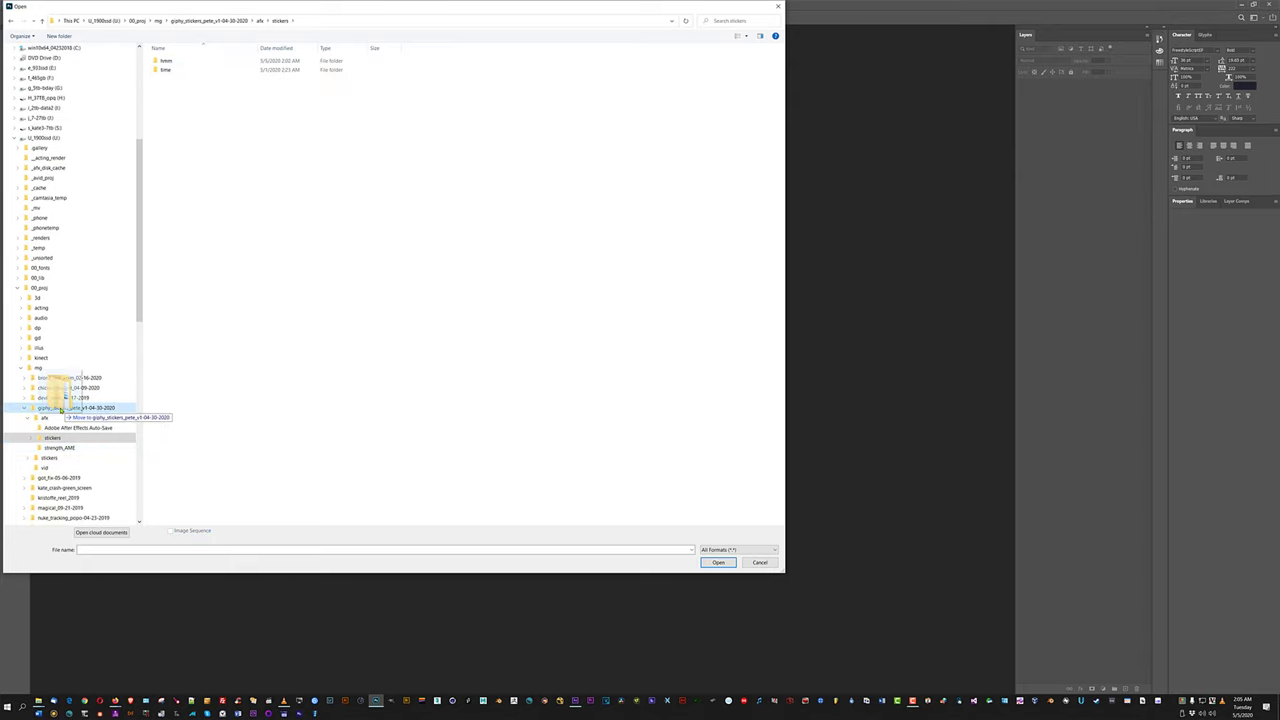
left_click_drag(52, 437, 60, 410)
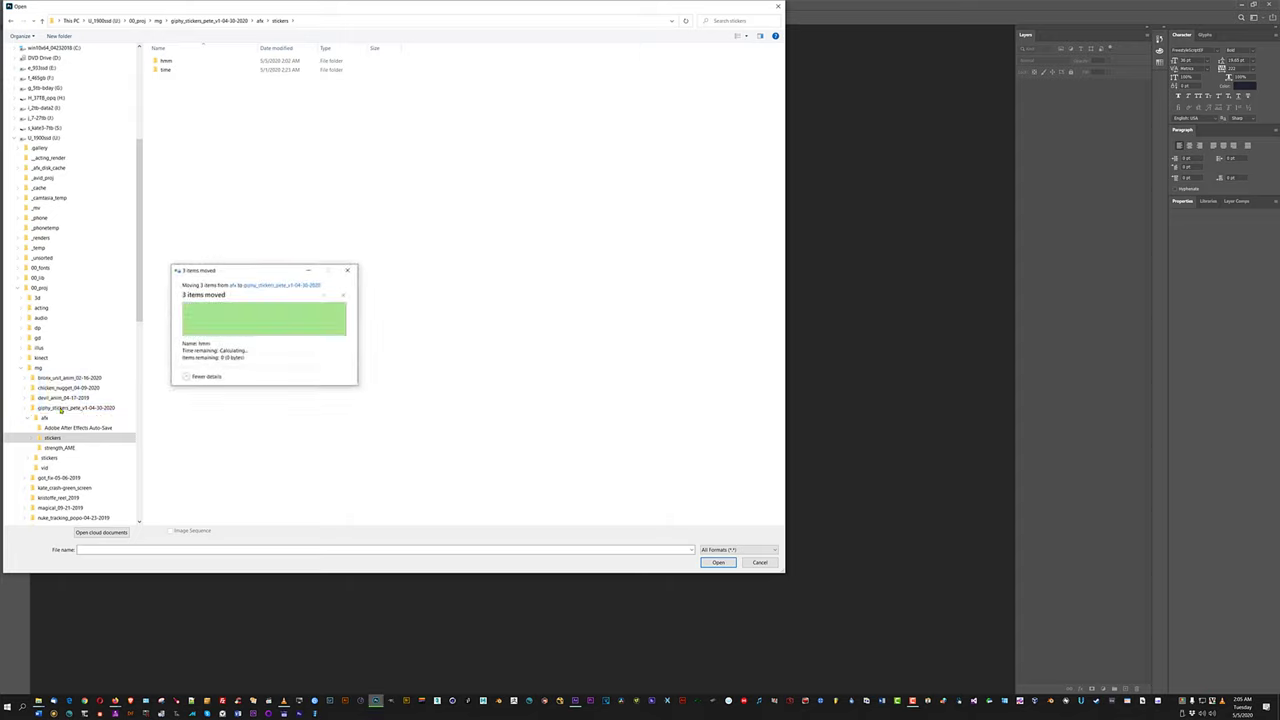
Open h01.psd from the hmm folder inside the project's stickers folder.
left_click(57, 410)
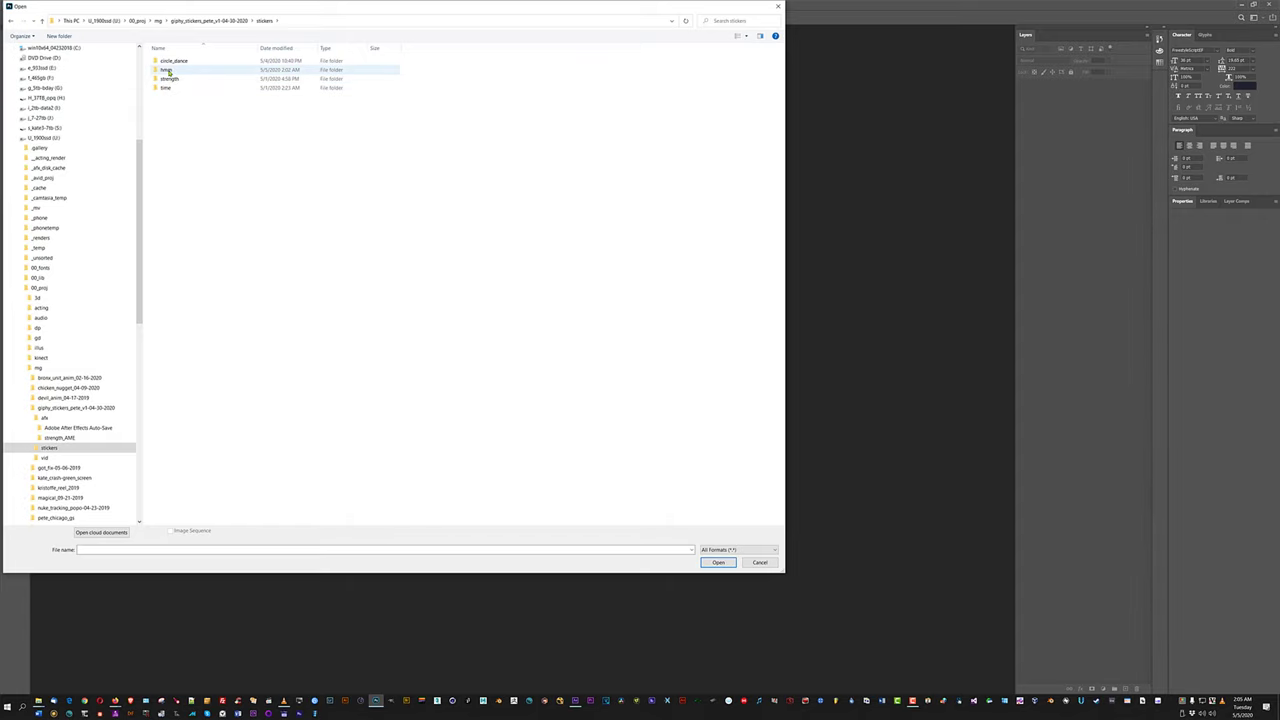
double_click(169, 71)
double_click(171, 76)
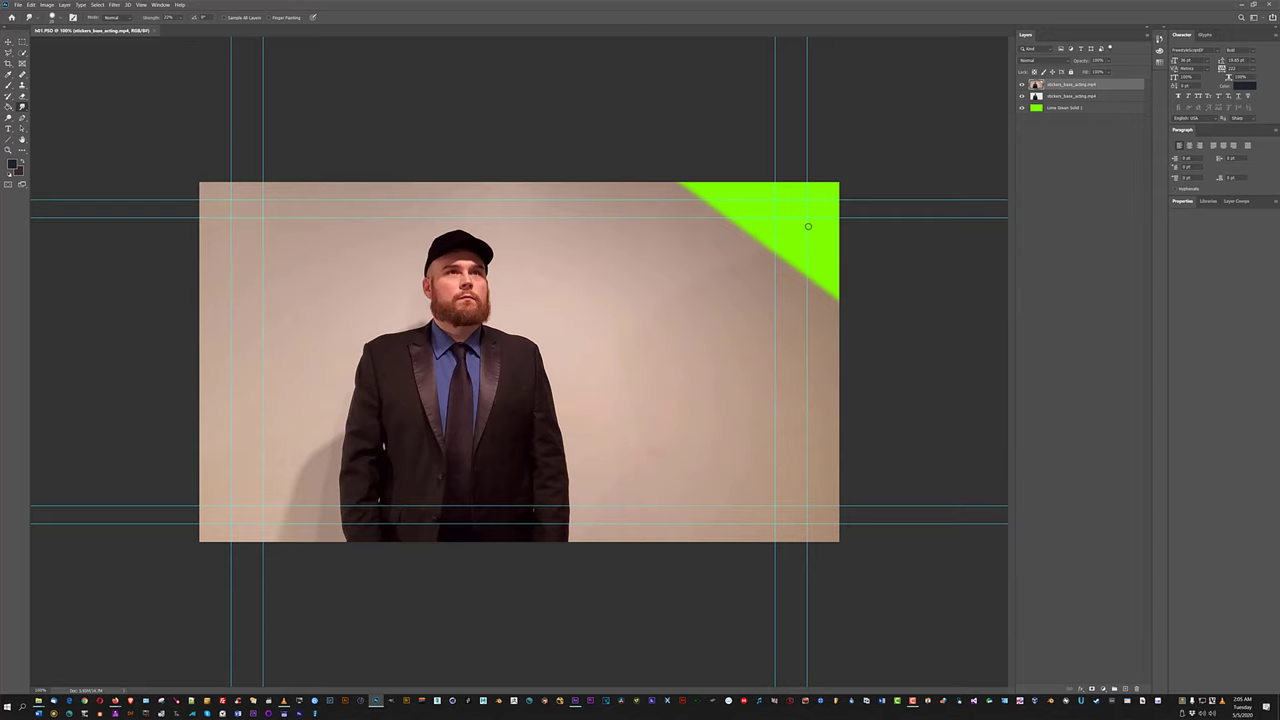
Examine the green corner up close, then hide the top footage layer and compare the keyed footage layer shown and hidden over the green solid.
key("ctrl+plus")
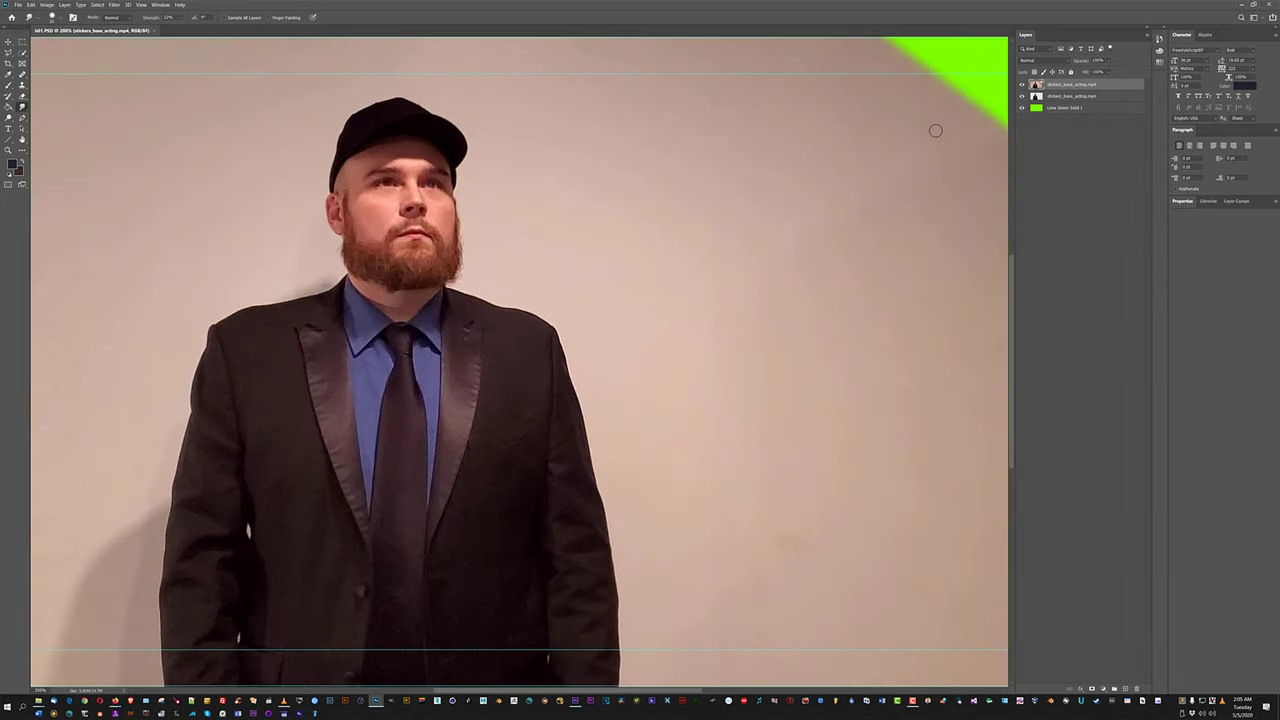
key("ctrl+plus")
left_click_drag(935, 130, 582, 551)
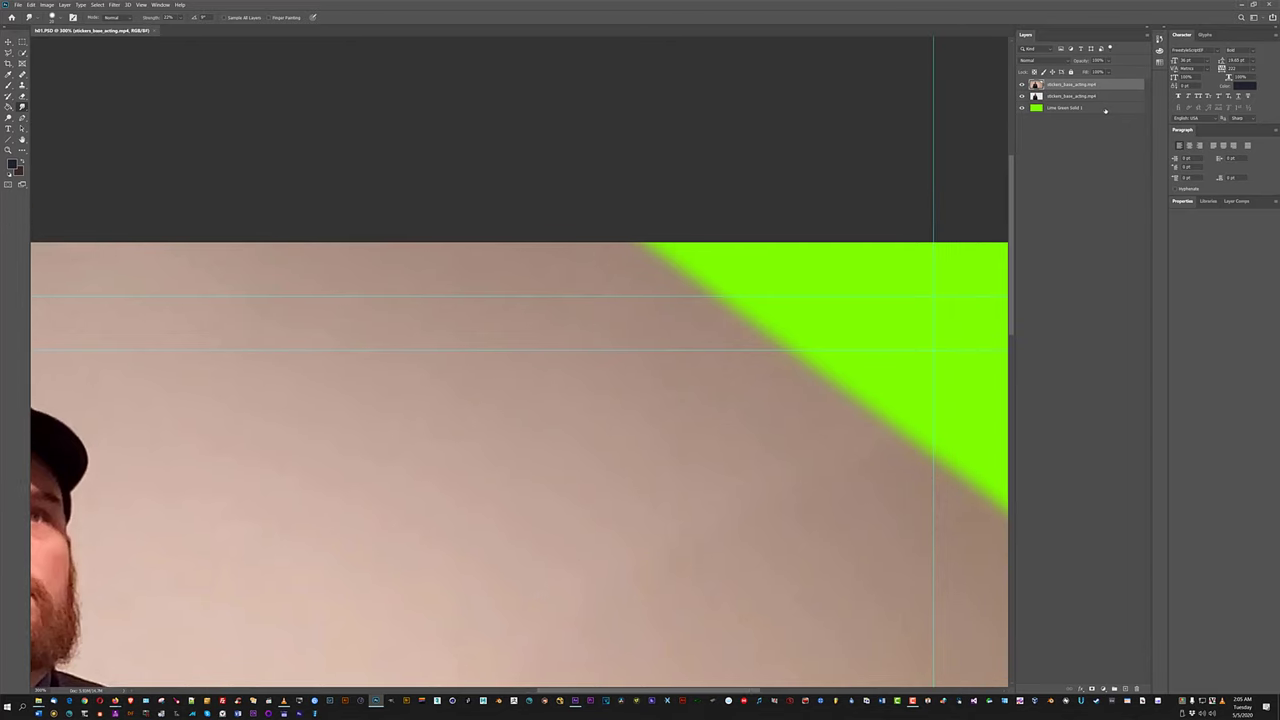
key("ctrl+minus")
key("ctrl+minus")
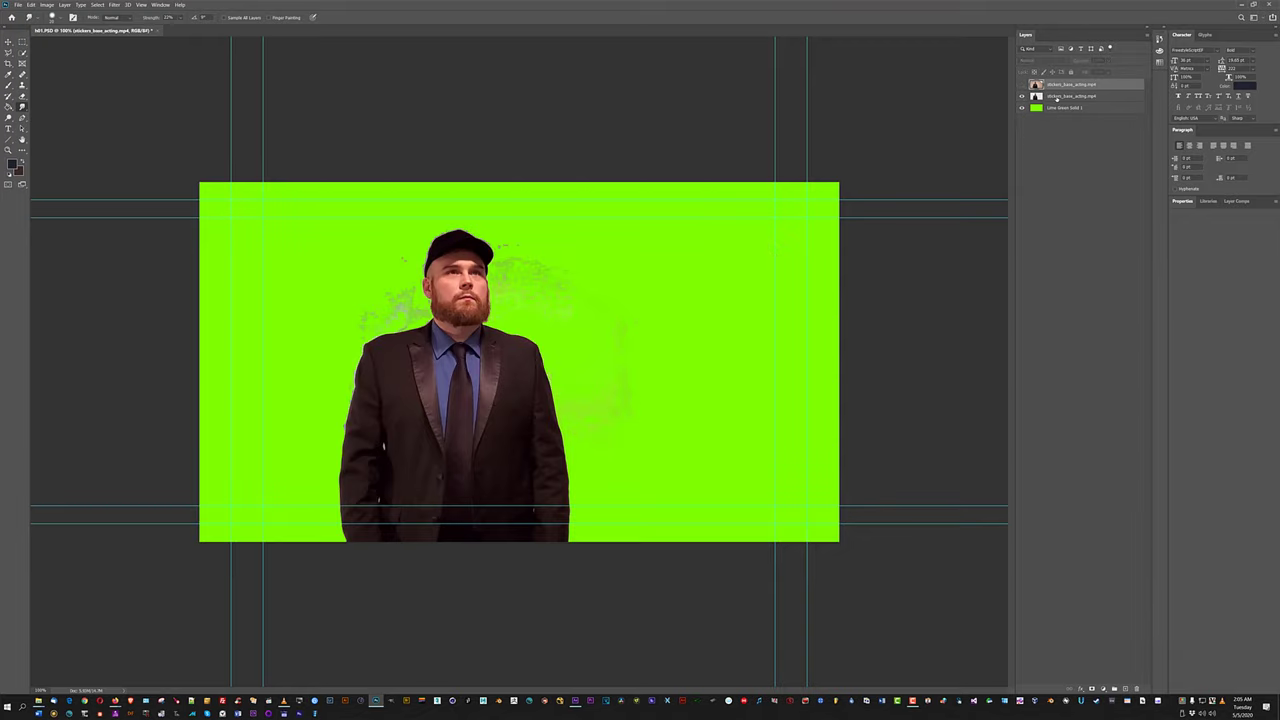
left_click(1022, 96)
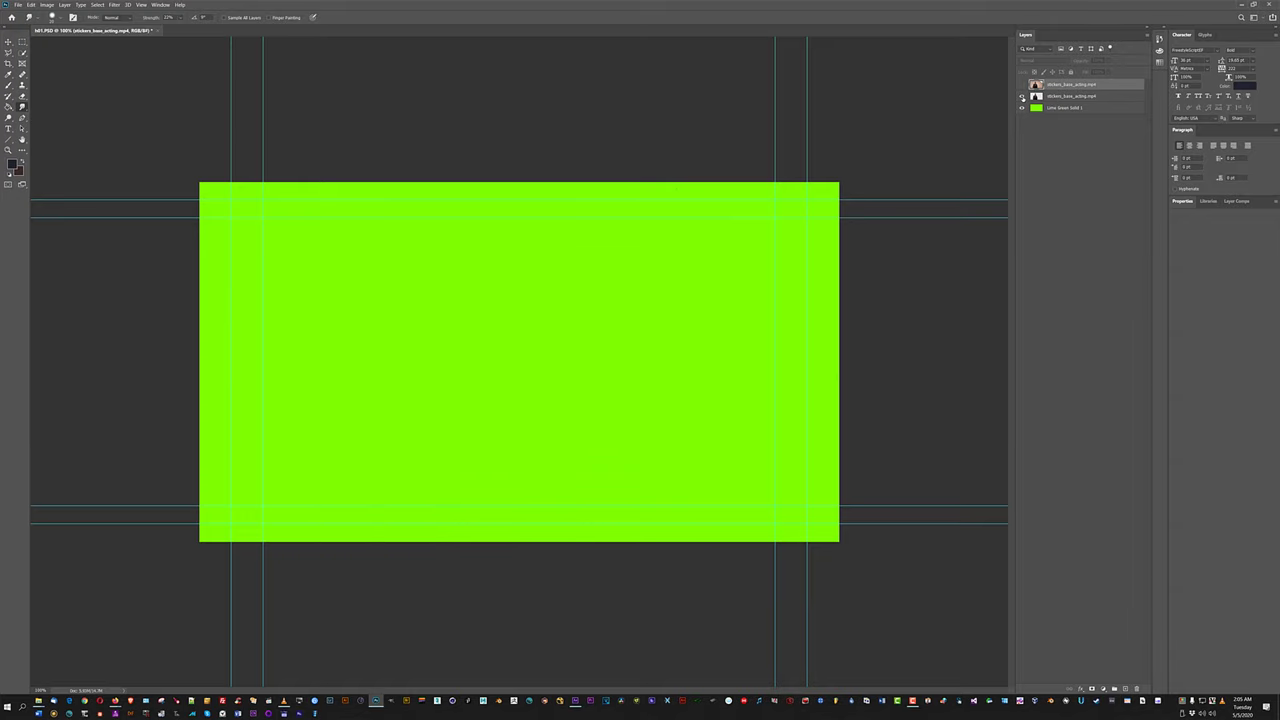
left_click(1022, 96)
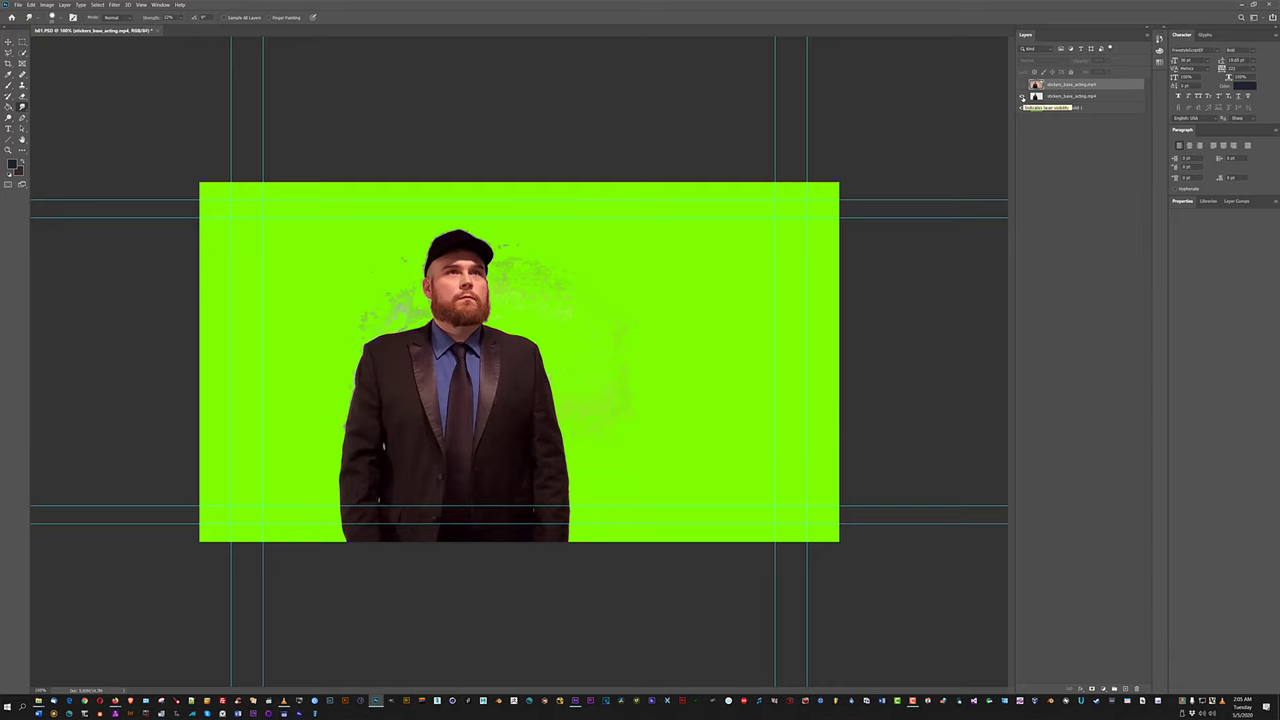
left_click(1022, 96)
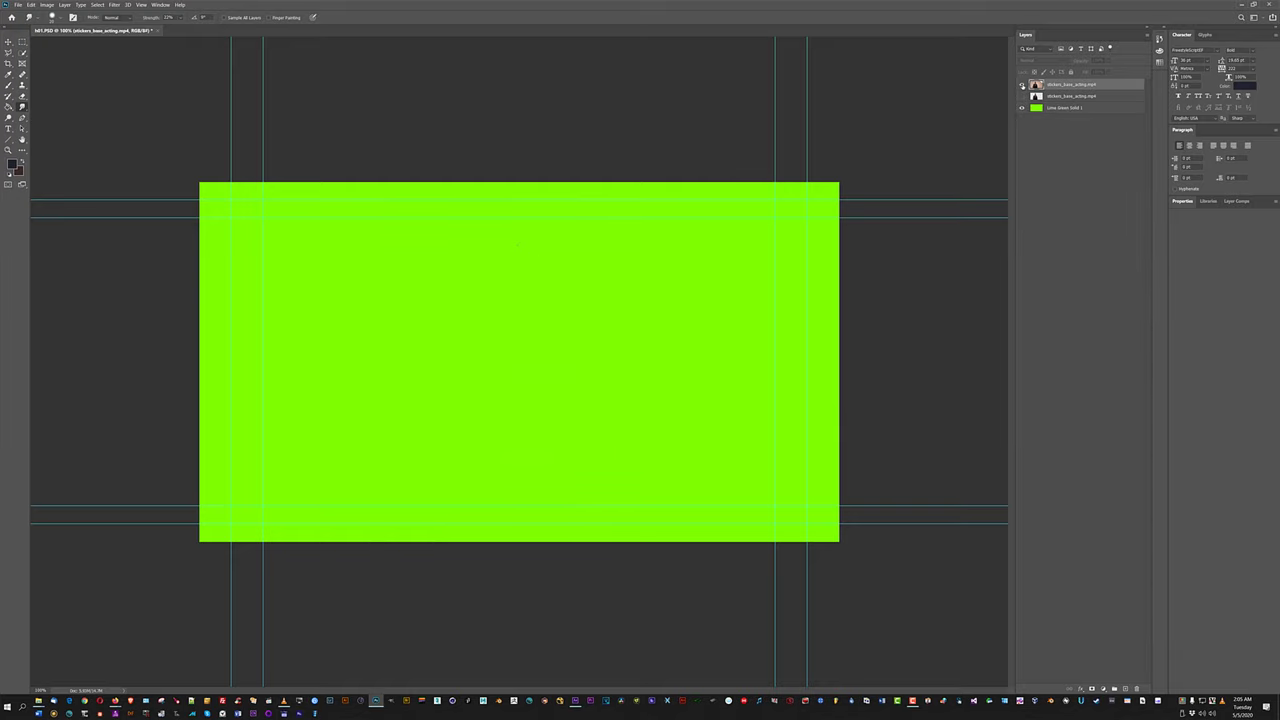
View the top footage layer with and without the green solid, ending with only Lime Green Solid 1 visible.
left_click(1022, 85)
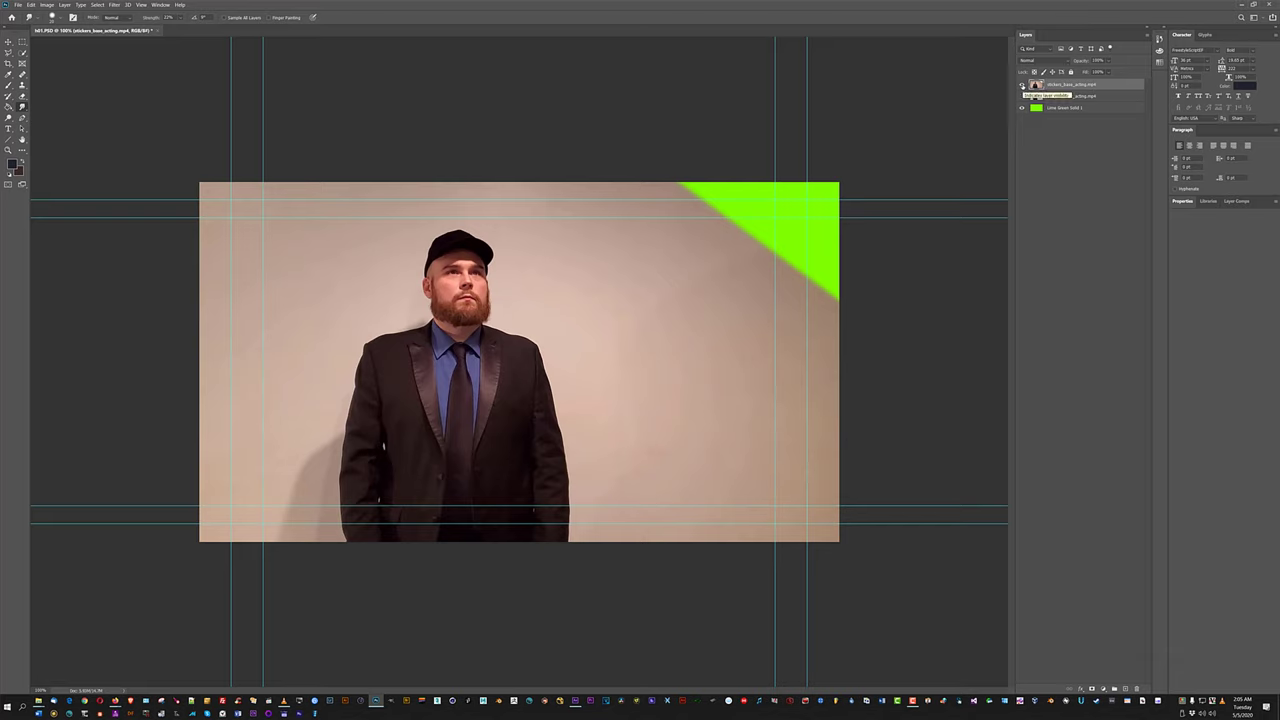
left_click(1022, 107)
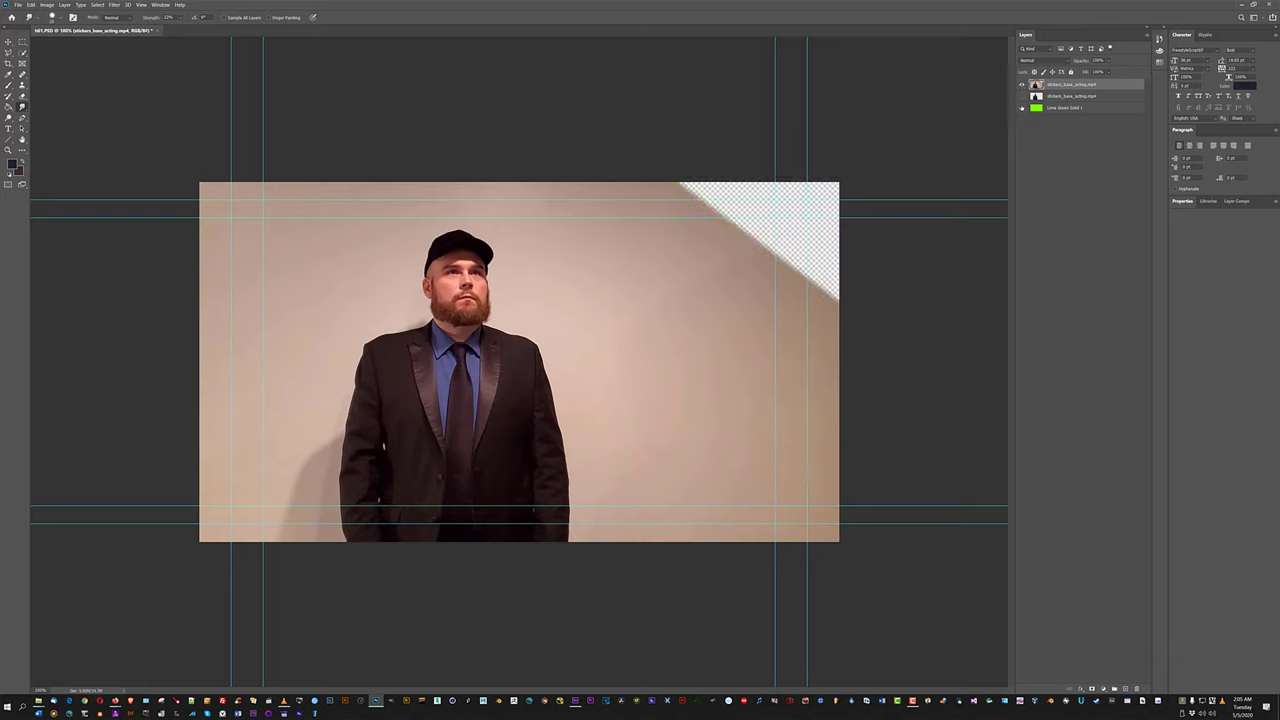
left_click(1022, 85)
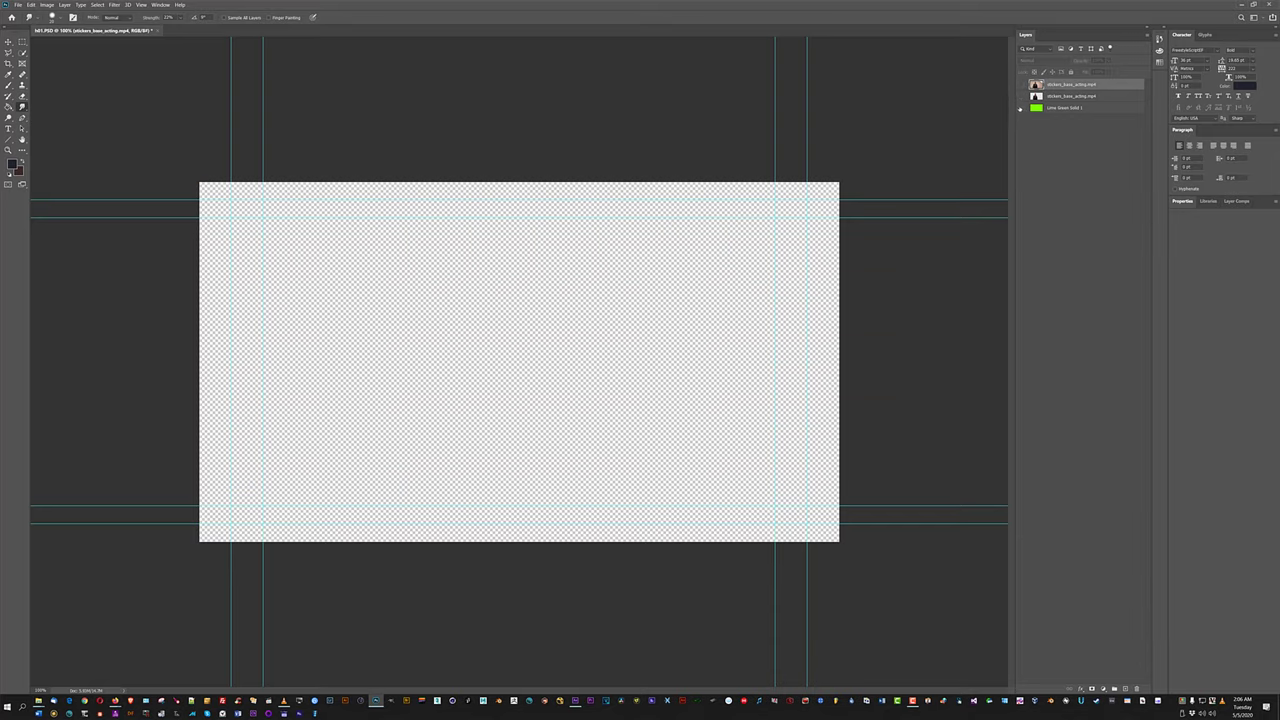
left_click(1021, 107)
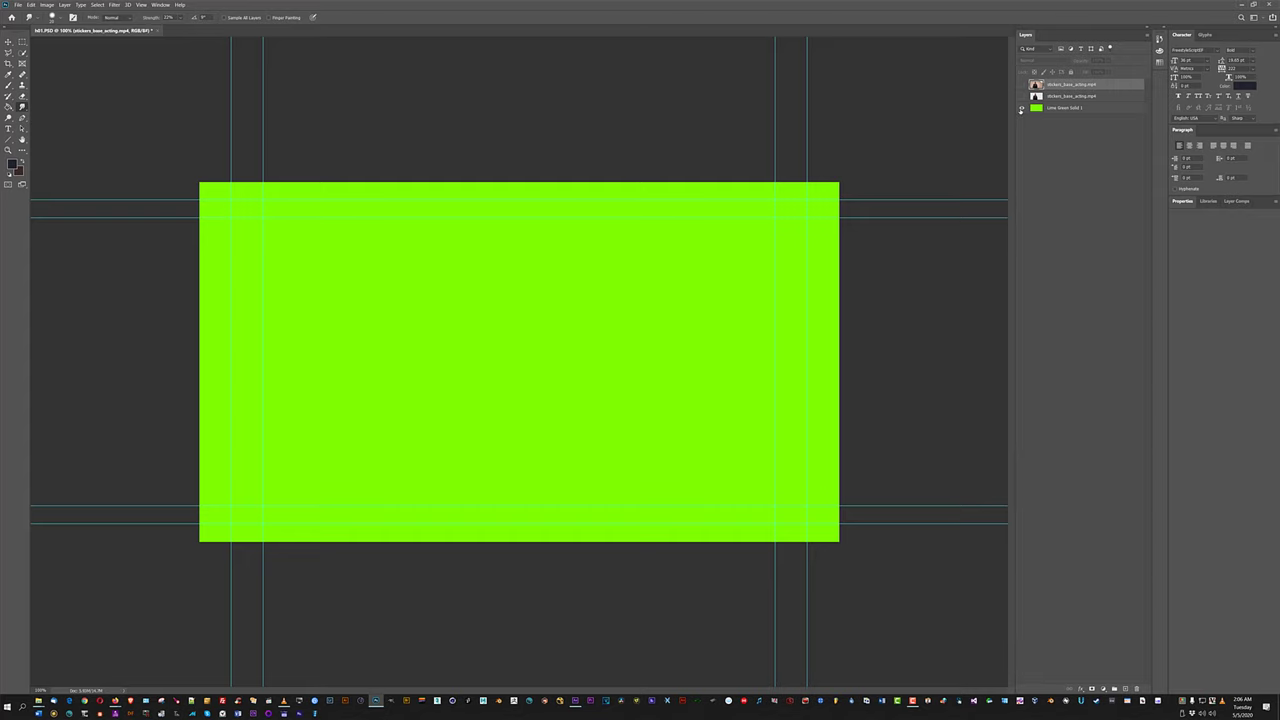
Show the keyed footage layer over Lime Green Solid 1, after viewing the canvas with the green solid hidden.
left_click(1021, 108)
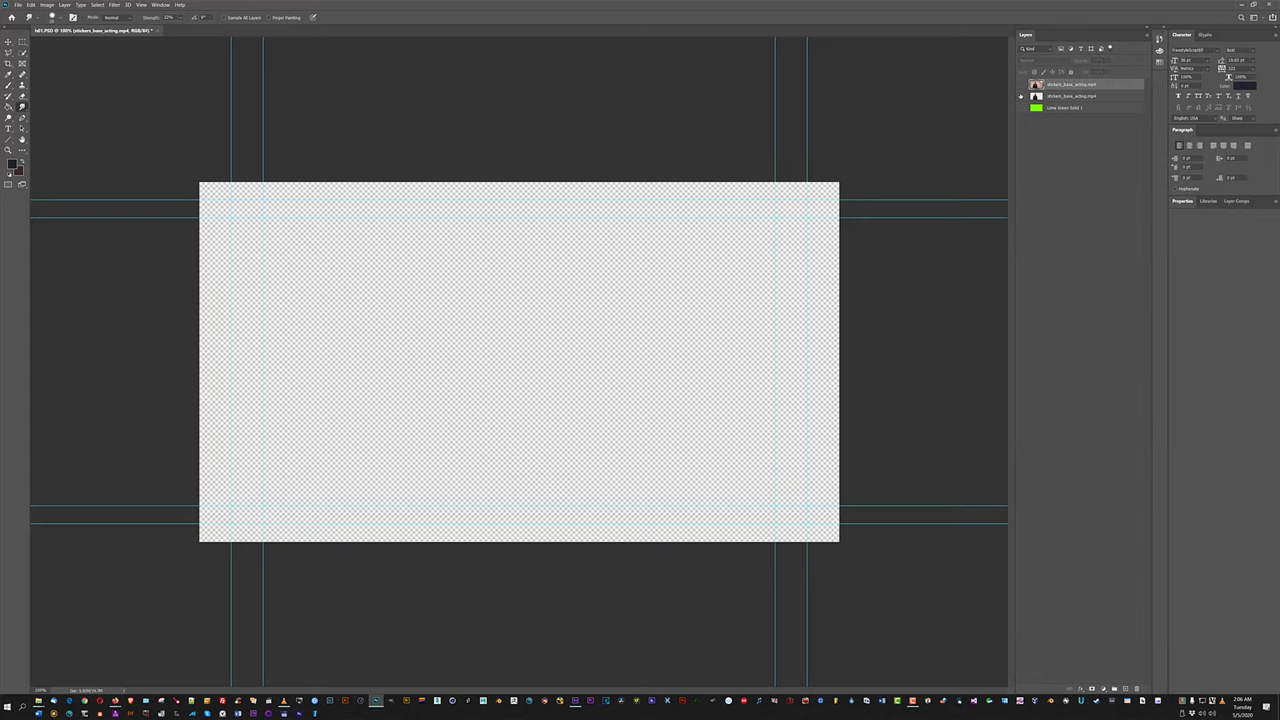
left_click(1021, 108)
left_click(1021, 96)
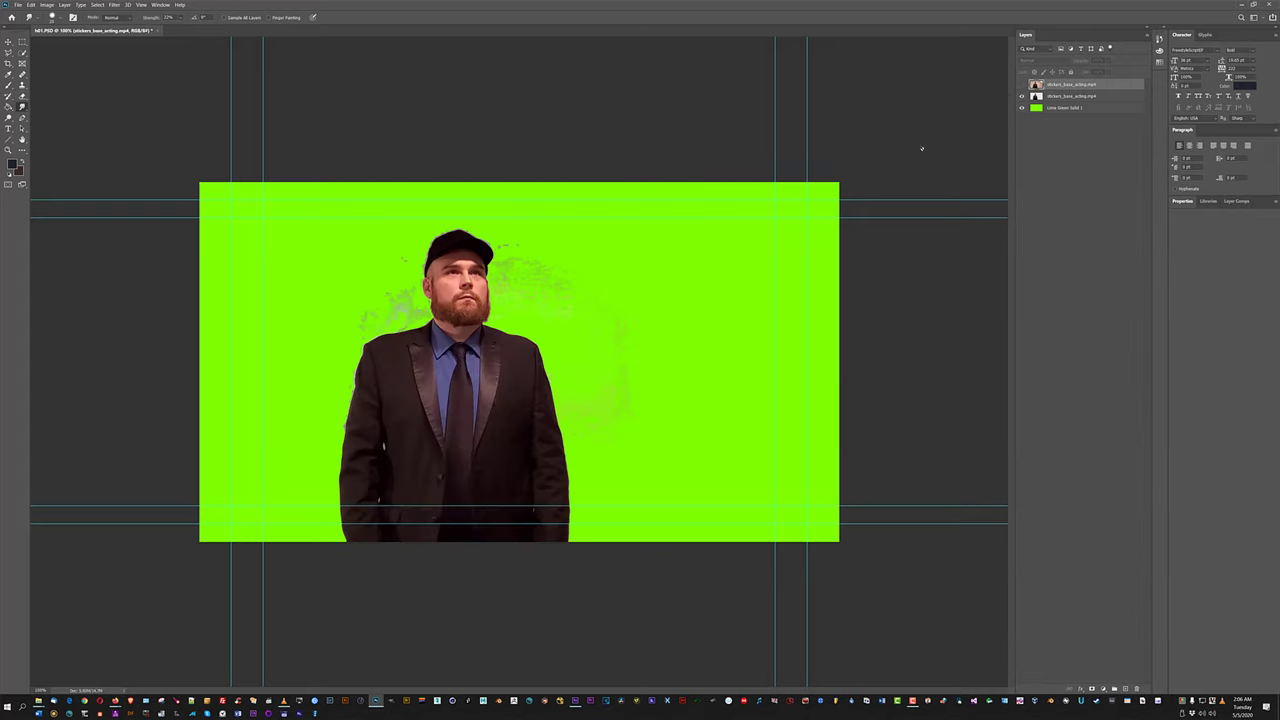
Select the keyed footage layer, try moving it down the canvas with the Move tool, and drop it back in its original position.
left_click(1036, 97)
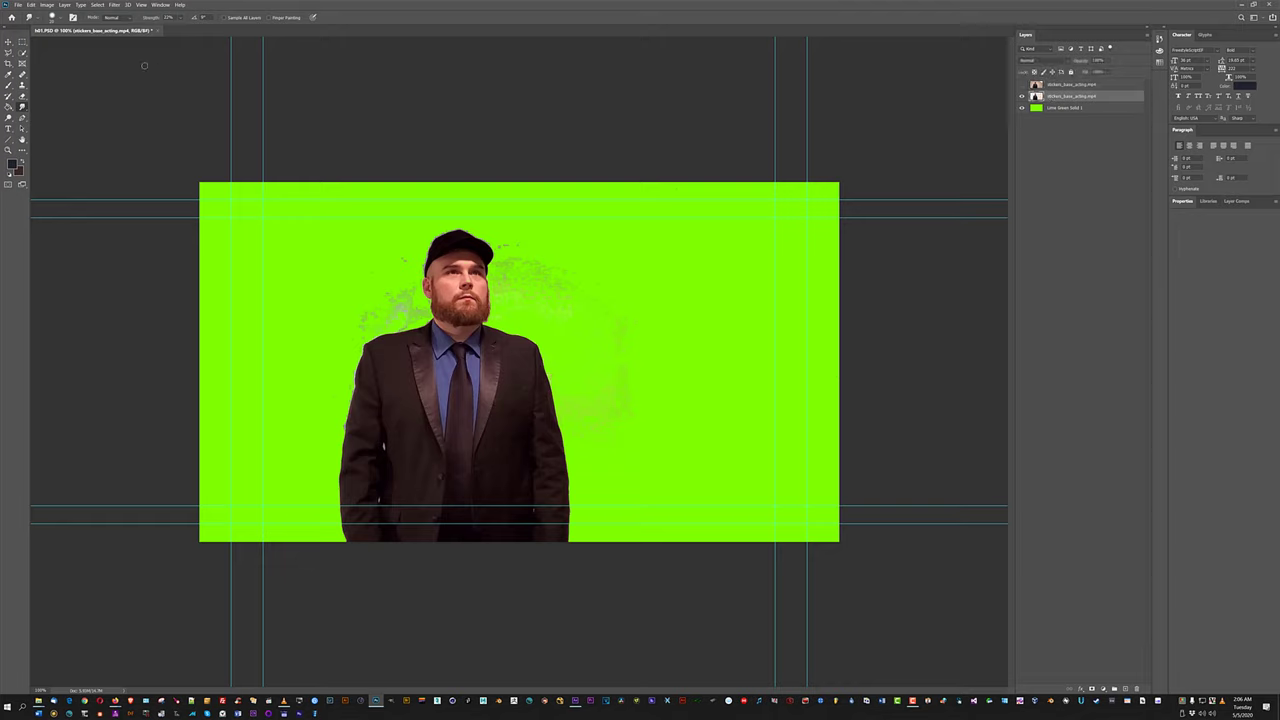
left_click(8, 42)
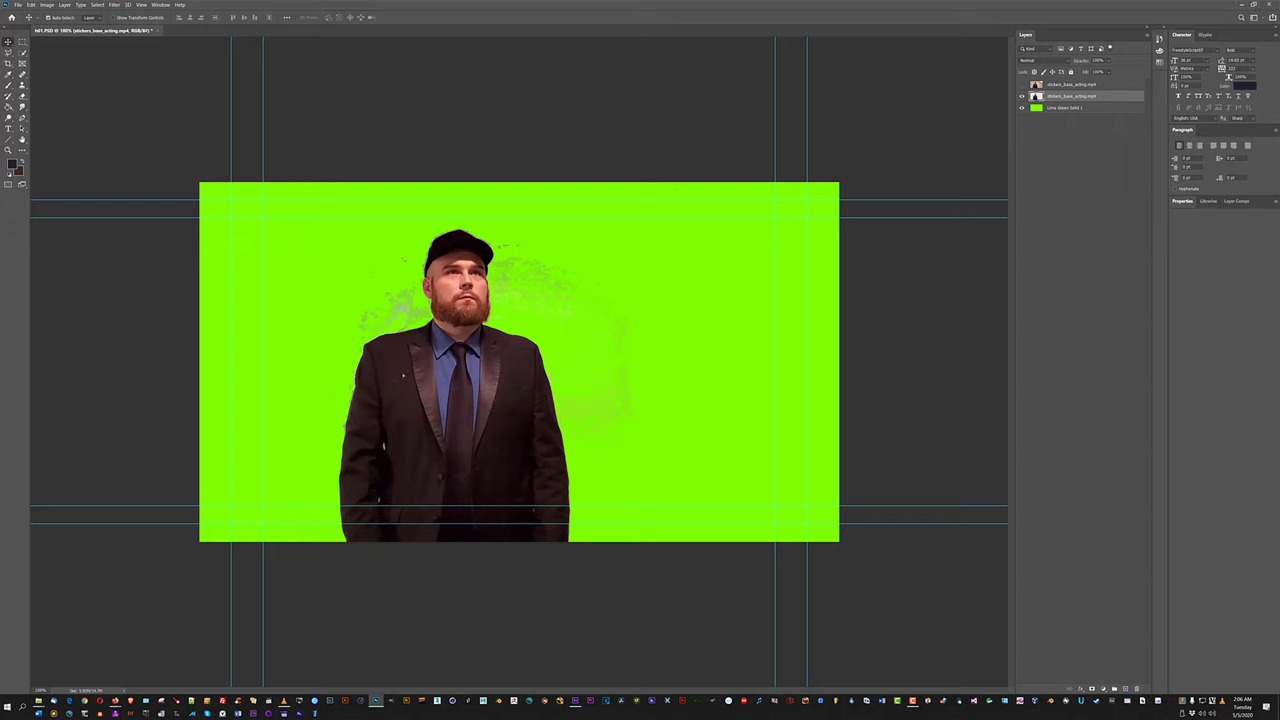
left_click_drag(403, 375, 428, 410)
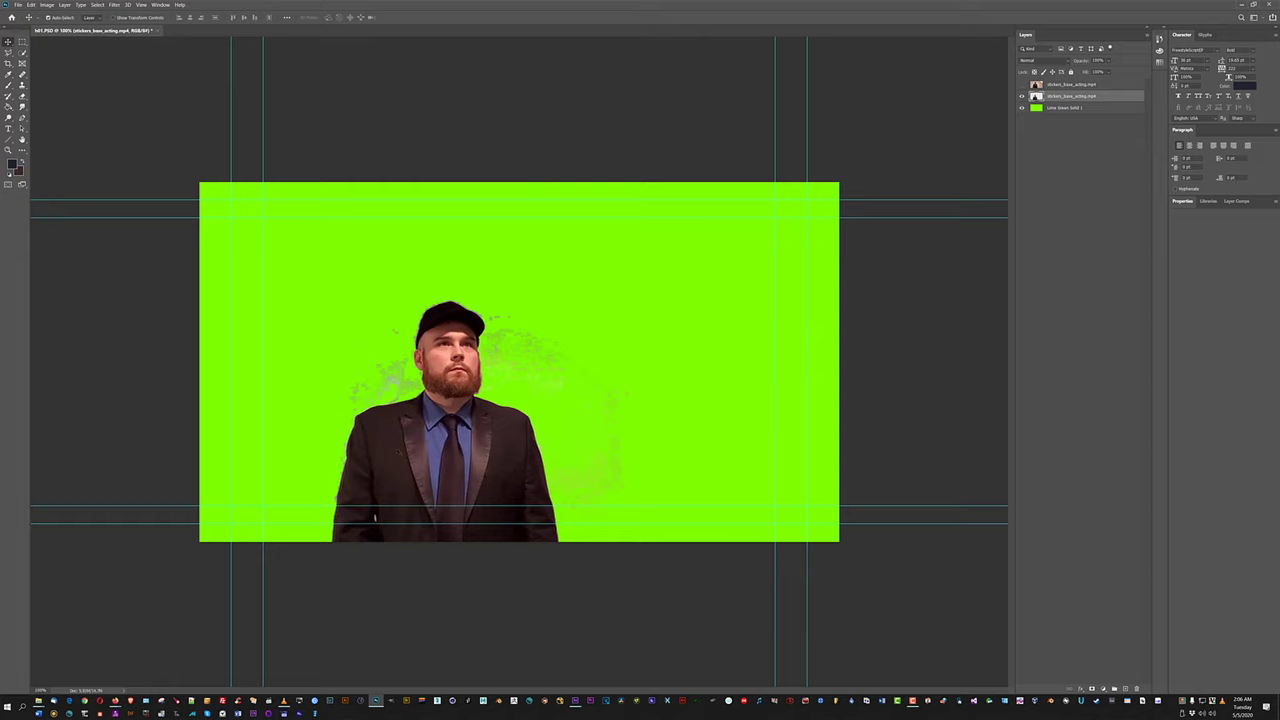
left_click_drag(388, 513, 397, 442)
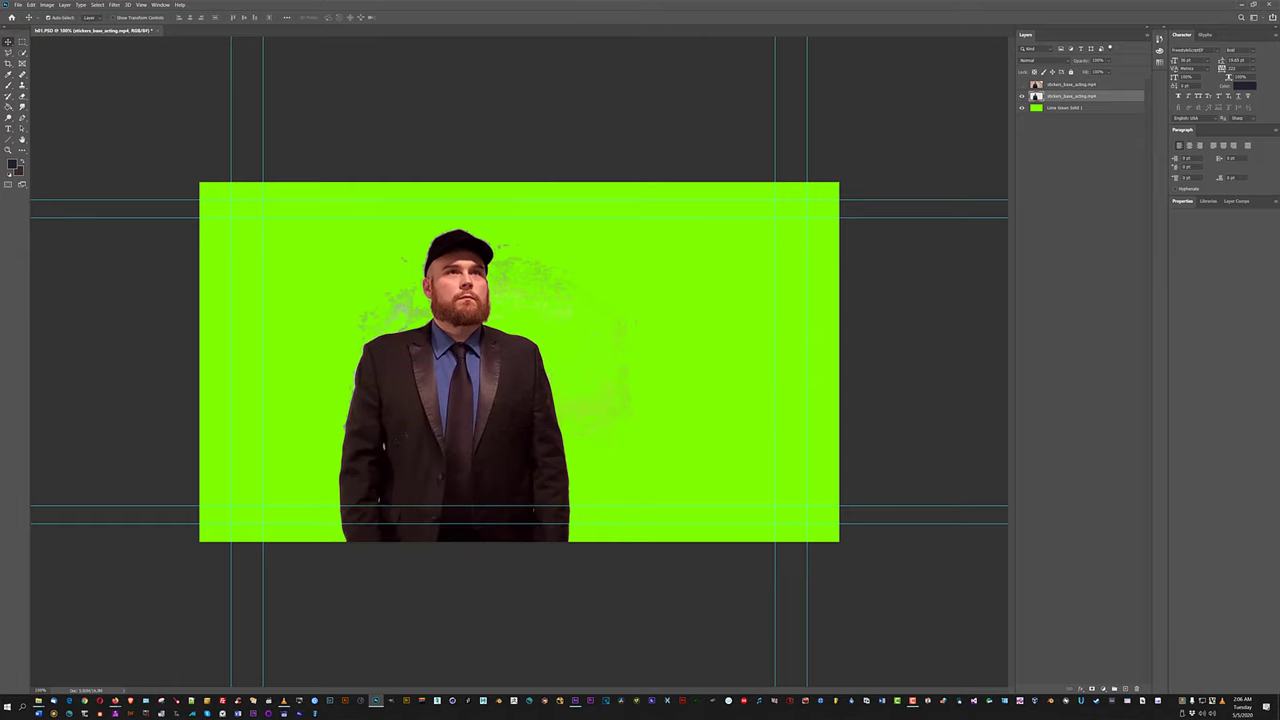
Compare the top footage layer shown and hidden over the keyed layer, including up close, ending with it selected and visible.
left_click(1022, 85)
left_click(1034, 86)
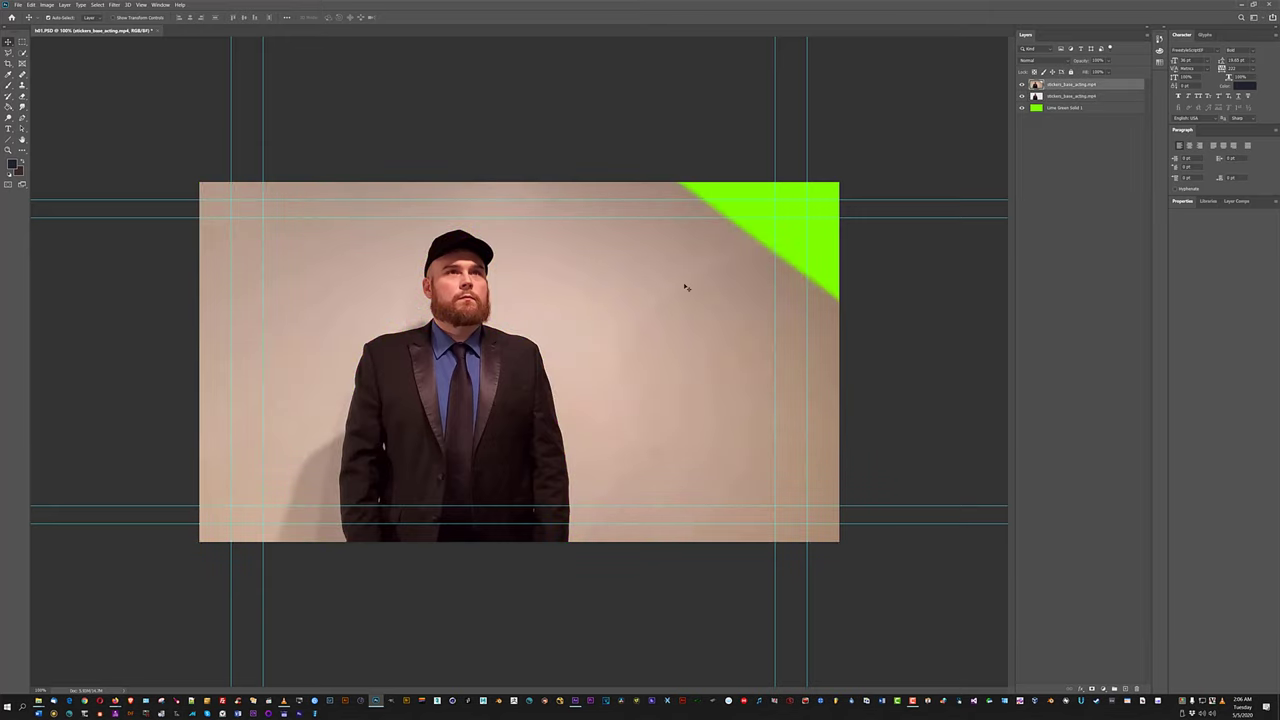
mouse_move(490, 385)
left_mouse_down()
mouse_move(490, 364)
mouse_move(400, 364)
mouse_move(418, 492)
mouse_move(585, 421)
mouse_move(466, 351)
mouse_move(426, 460)
mouse_move(518, 354)
mouse_move(490, 381)
left_mouse_up()
left_click(1022, 85)
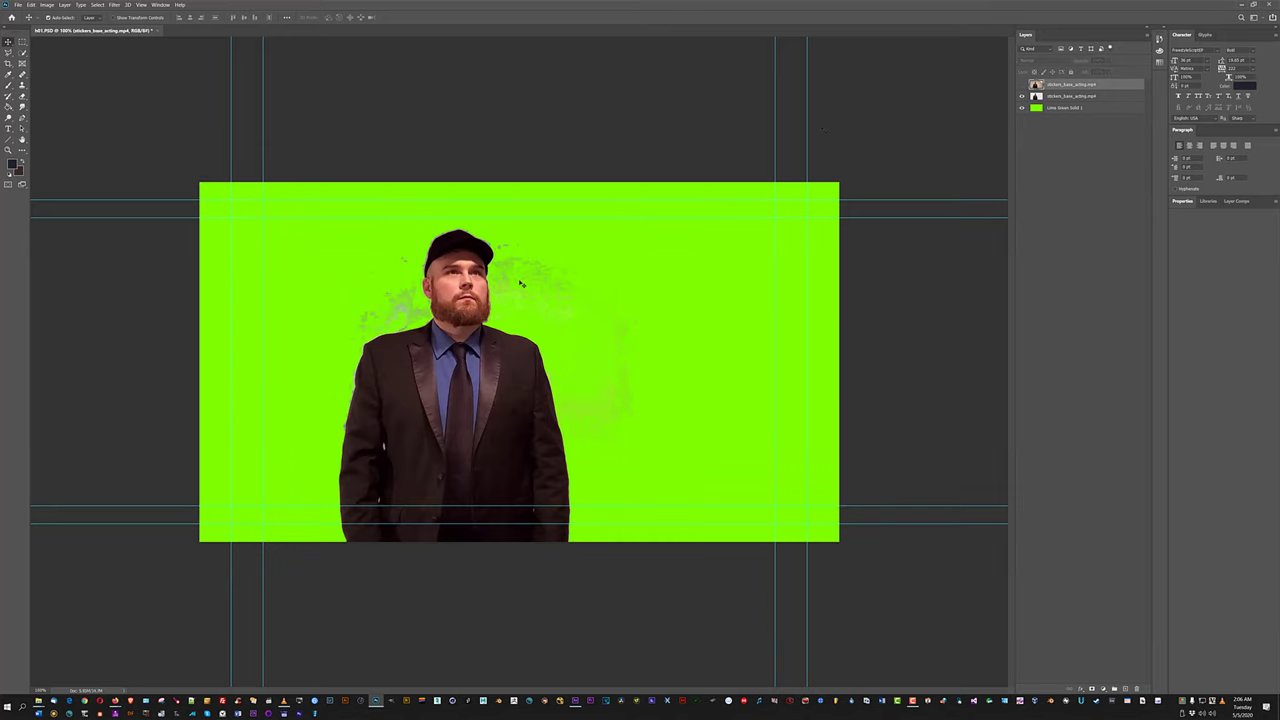
scroll(521, 284, "up", 3)
left_click_drag(547, 338, 563, 348)
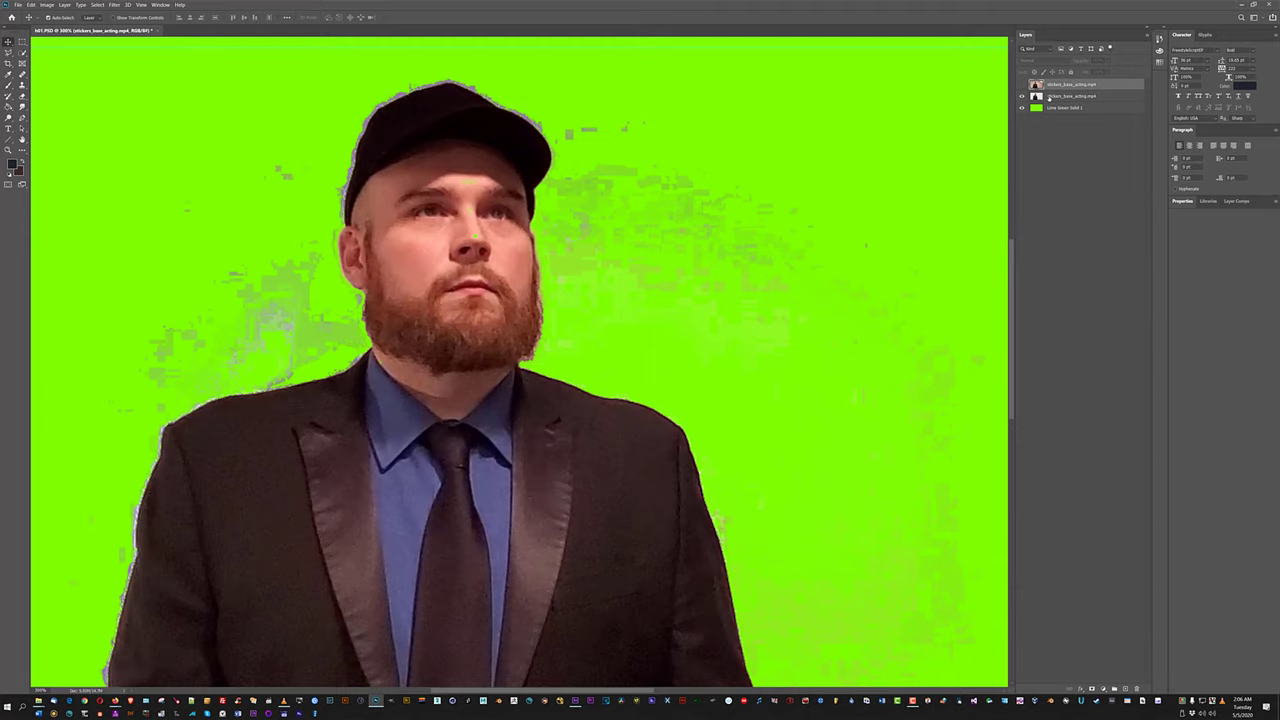
left_click(1022, 85)
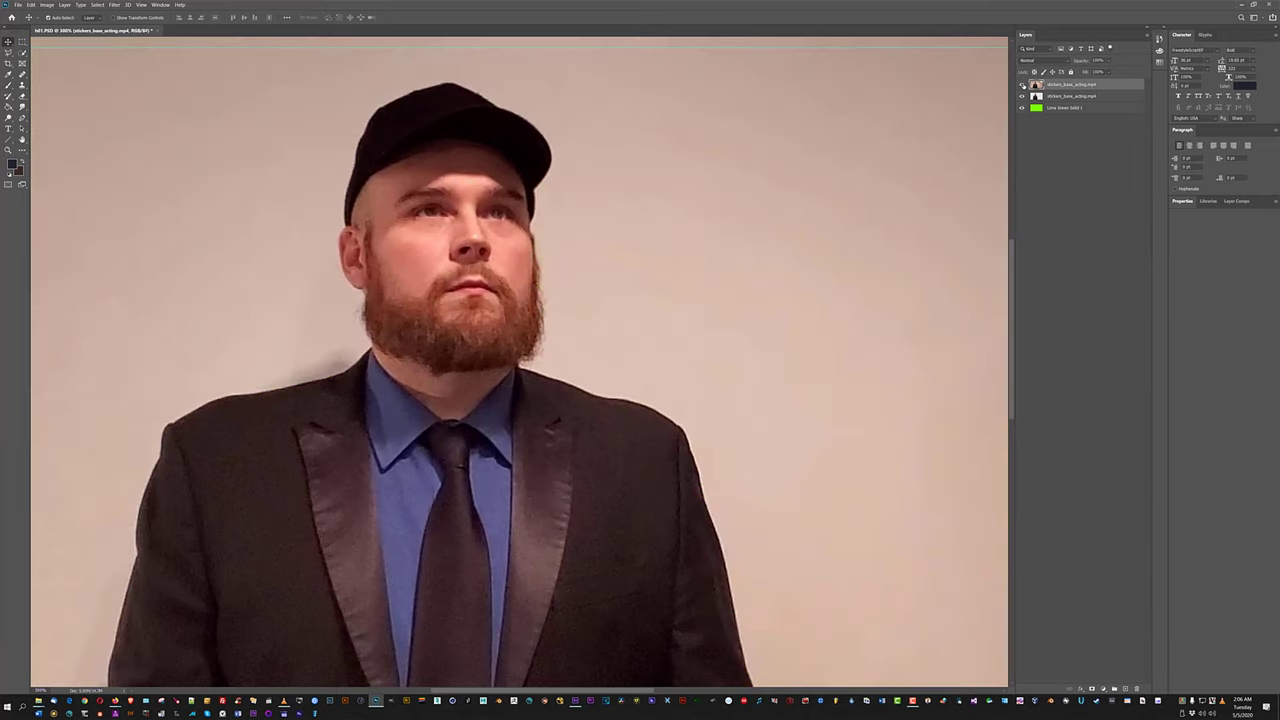
key("ctrl+minus")
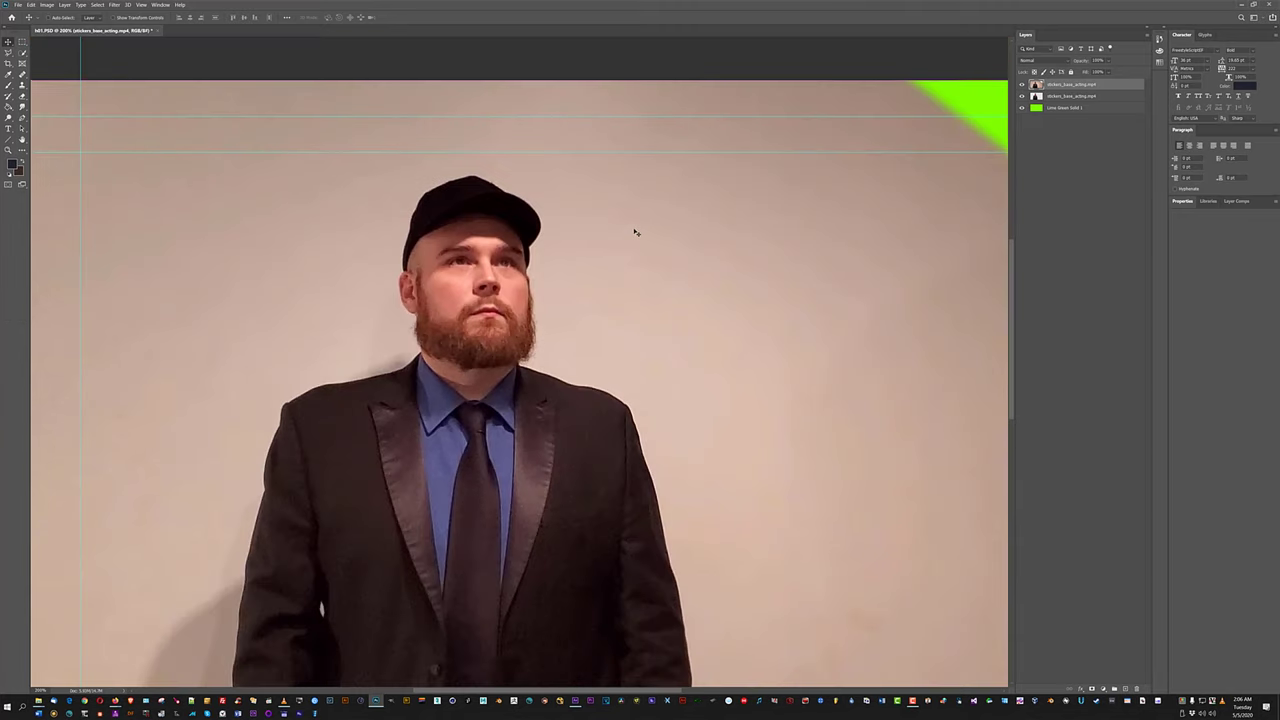
key("ctrl+minus")
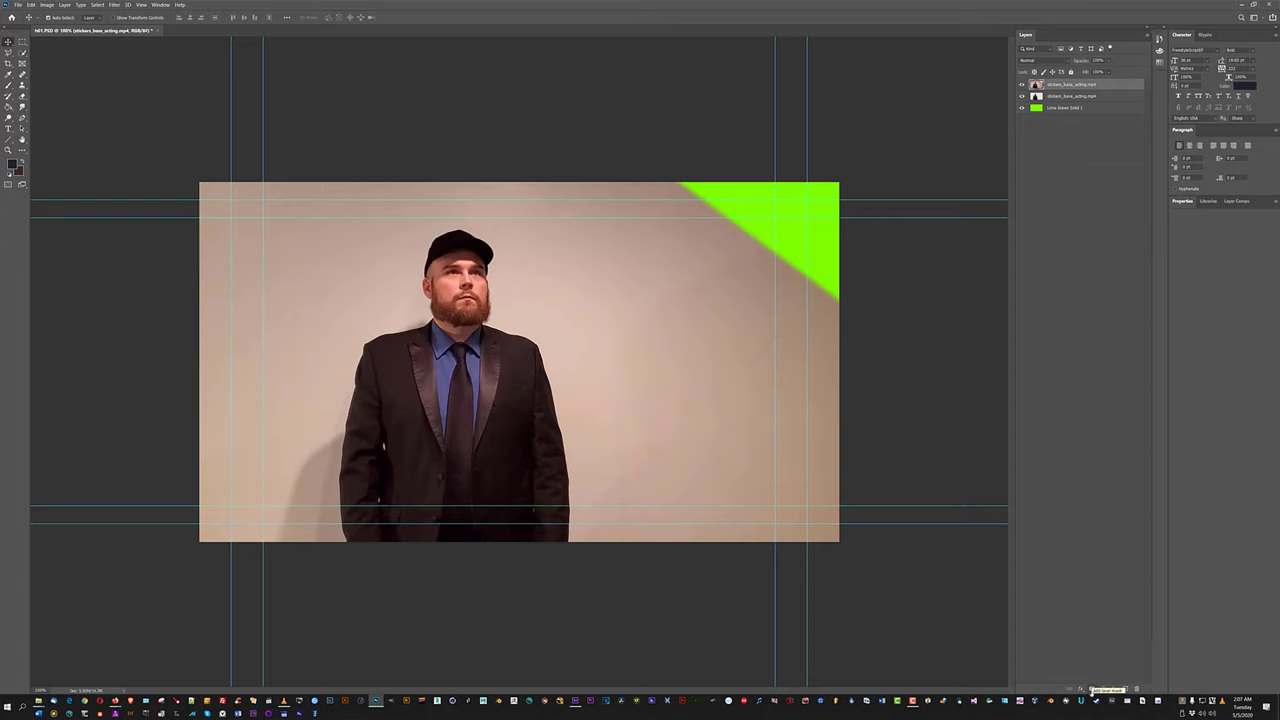
Add a layer mask to the top footage layer and set up the Paint Bucket tool with black as the foreground colour.
left_click(1091, 688)
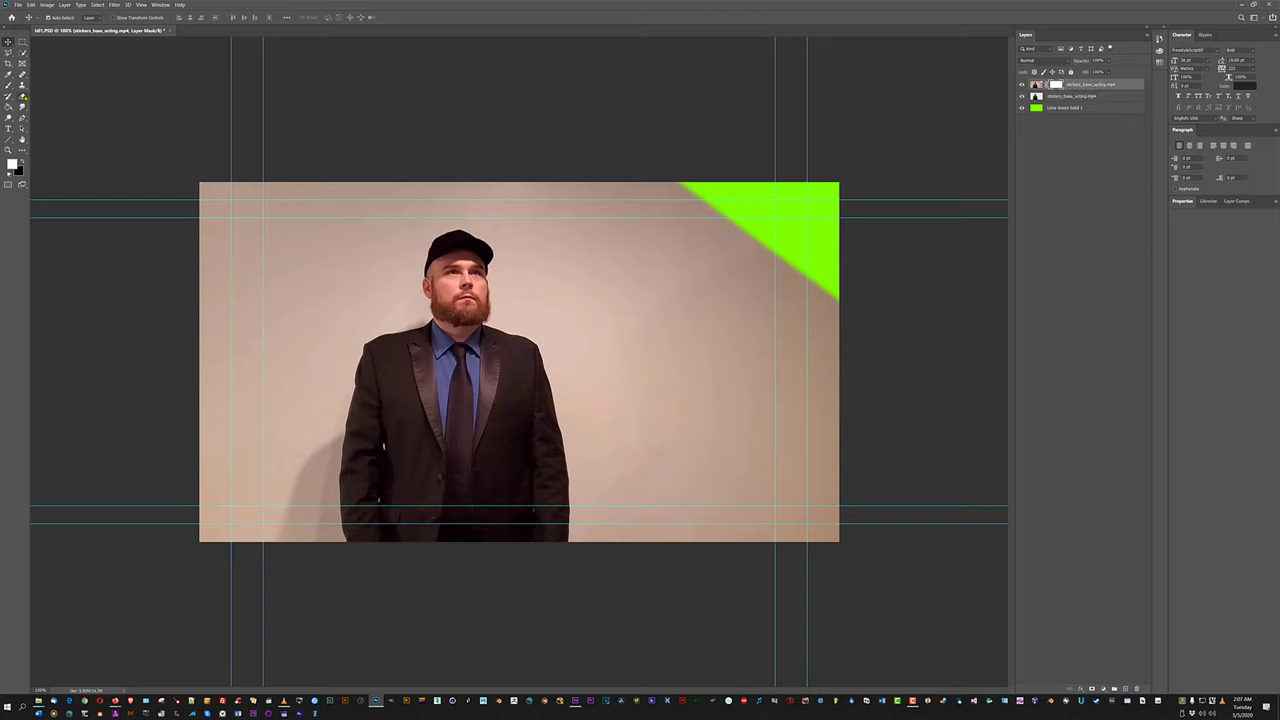
left_click(9, 106)
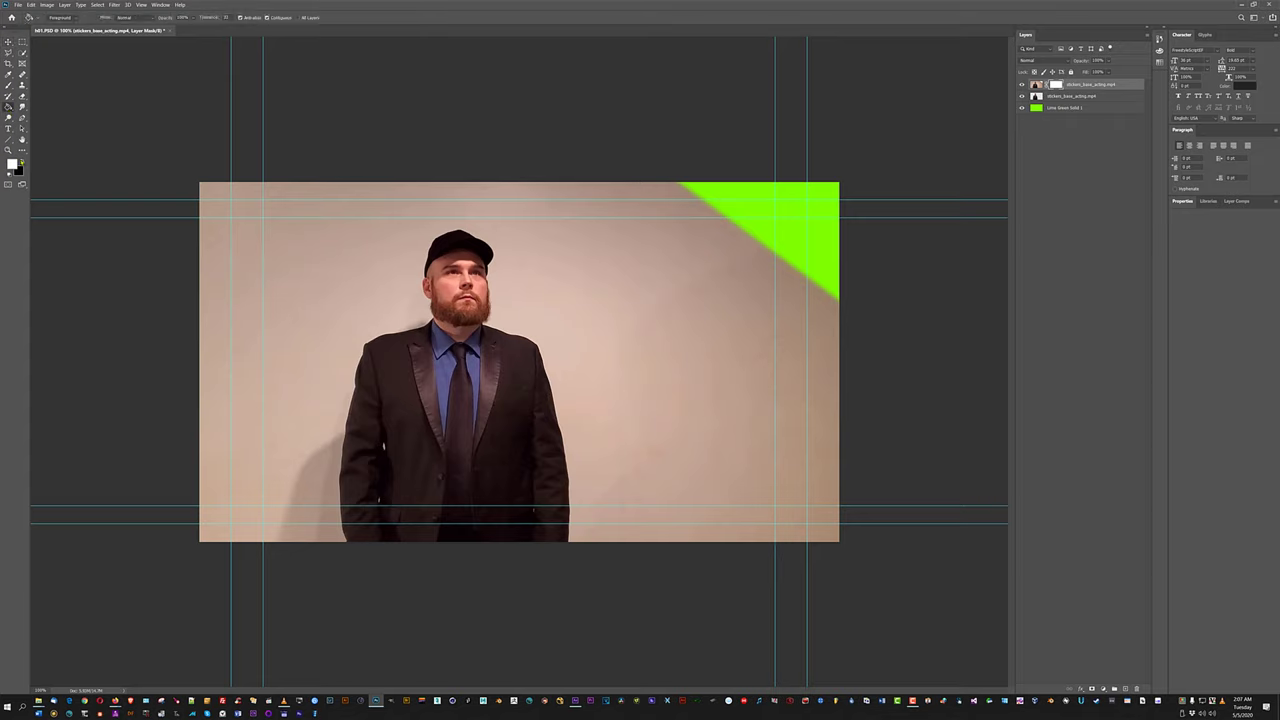
left_click(21, 162)
left_click(21, 162)
left_click(21, 162)
left_click(21, 162)
left_click(21, 162)
right_click(8, 107)
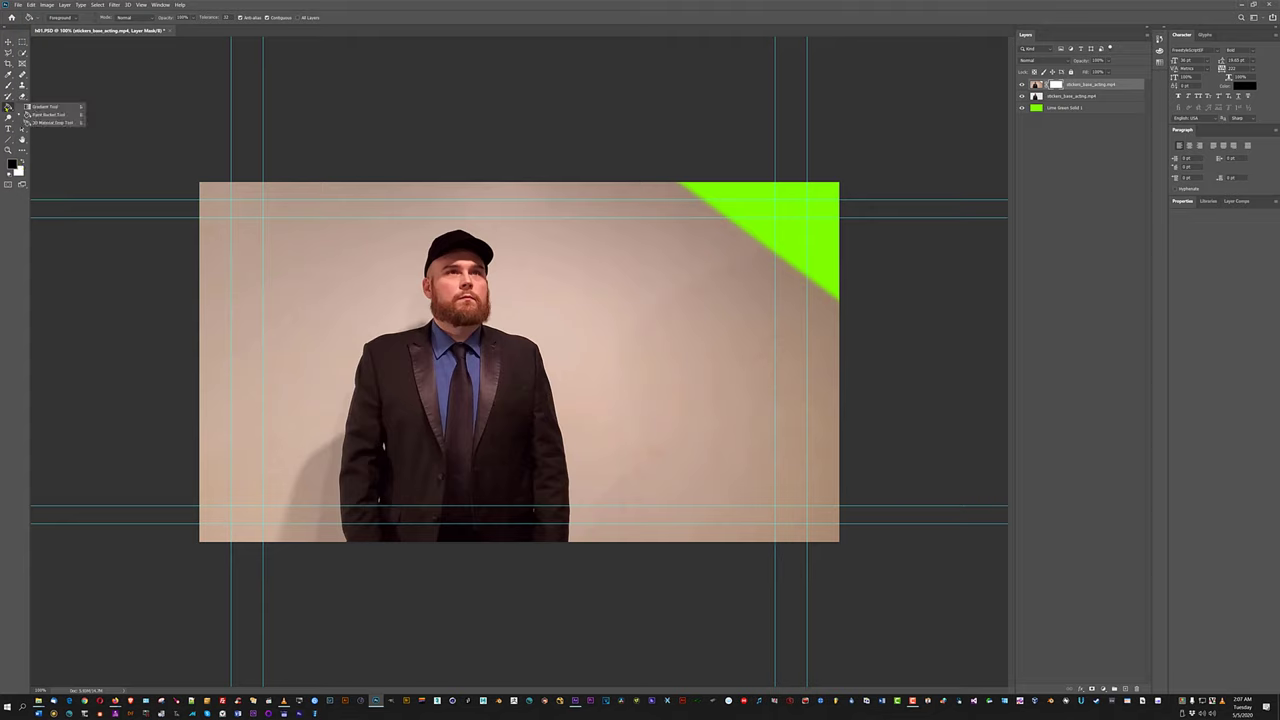
left_click(45, 115)
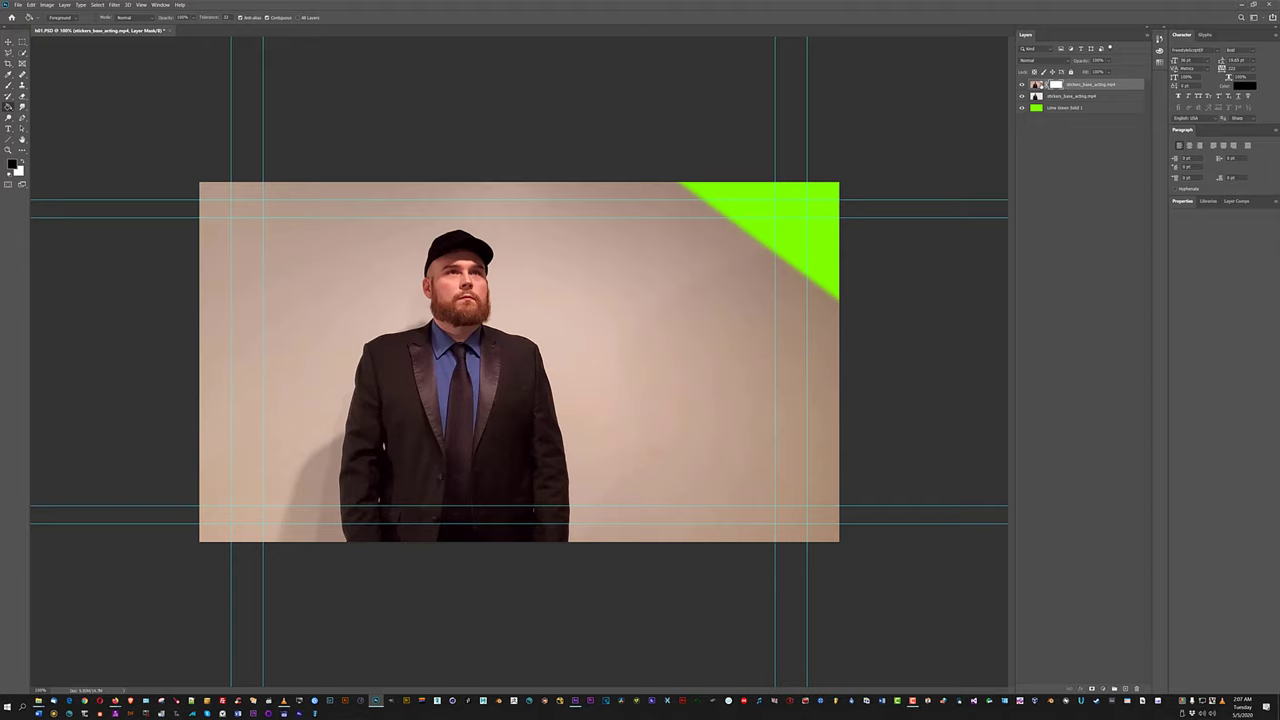
Try filling areas of the top footage layer's image, rather than its mask, with black, and undo each fill.
left_click(1036, 84)
left_click(488, 294)
key("ctrl+z")
left_click(568, 288)
key("ctrl+z")
Fill the top footage layer's mask with black, and check it with the two lower layers hidden and shown.
left_click(1056, 84)
left_click(687, 291)
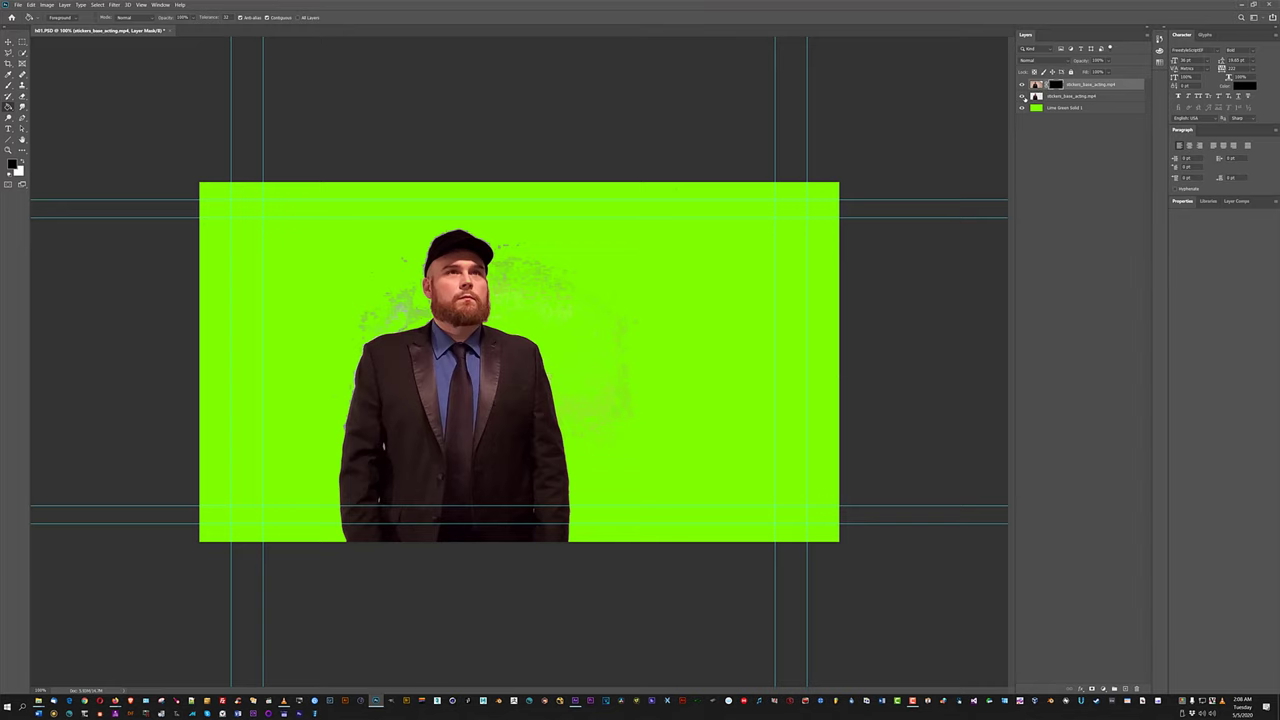
left_click(1022, 108)
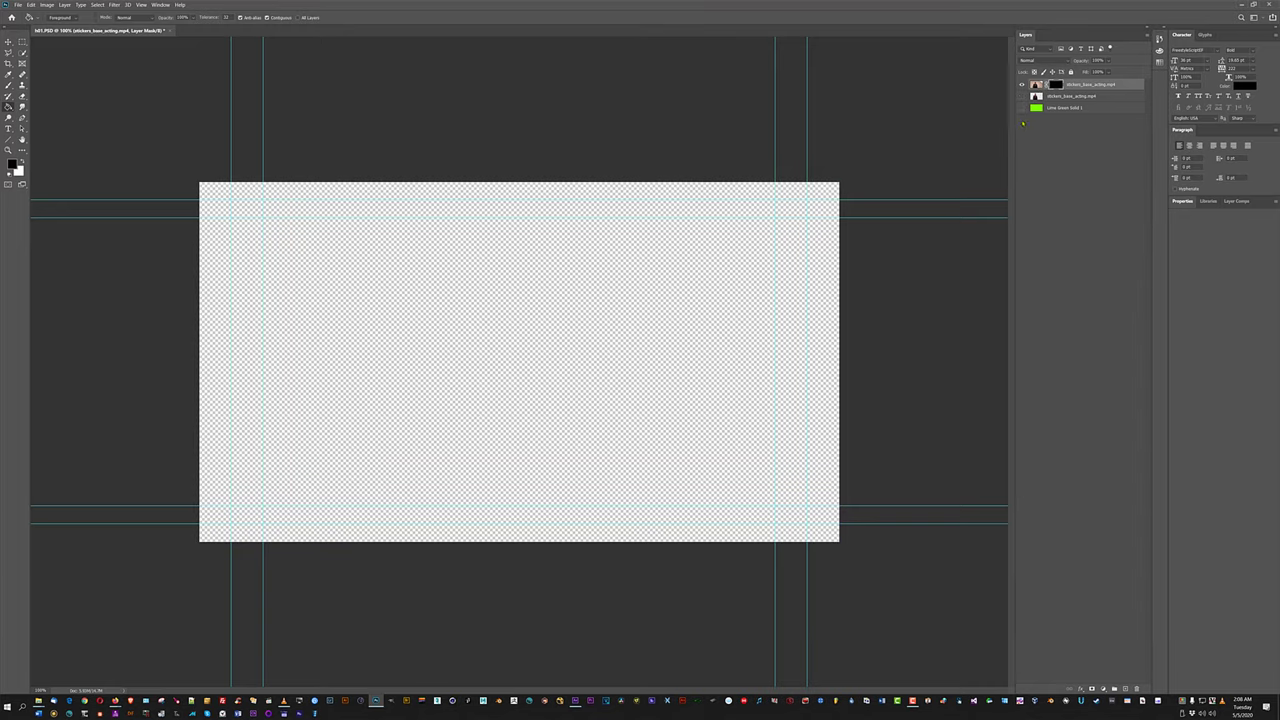
left_click(1021, 97)
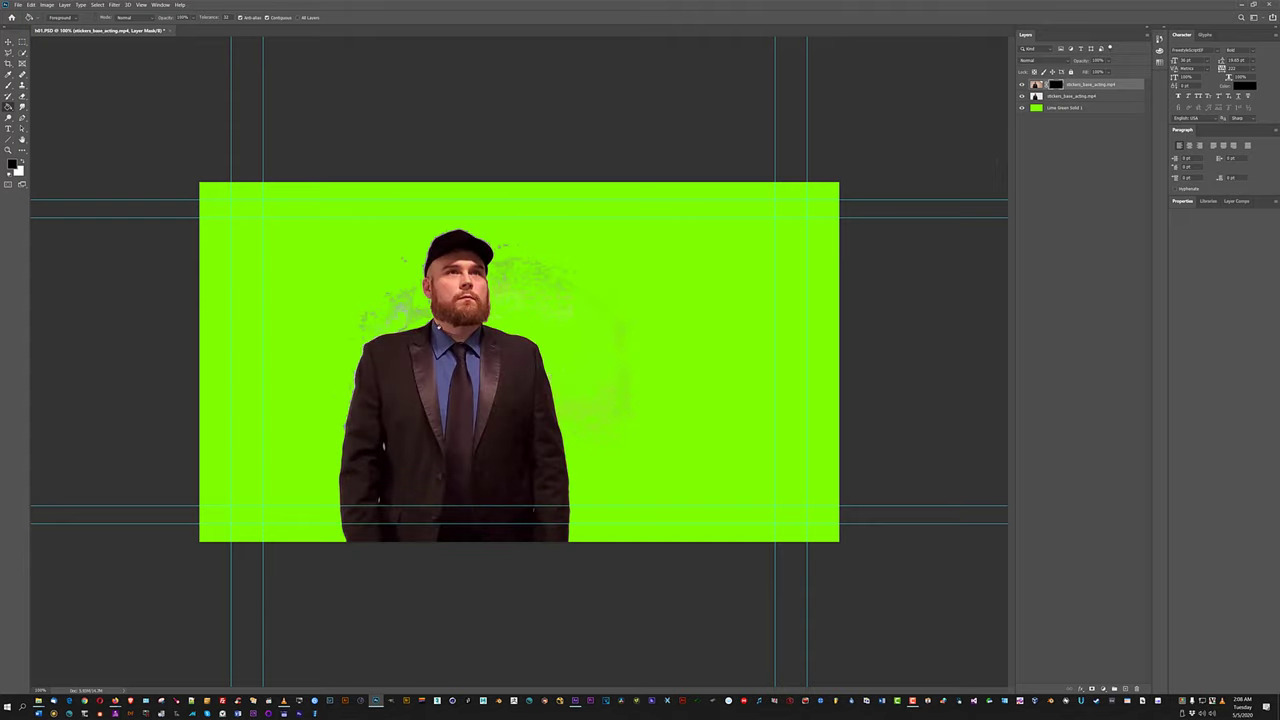
Set up the Brush tool with a soft round brush and white as the foreground colour for painting on the mask.
key("ctrl+plus")
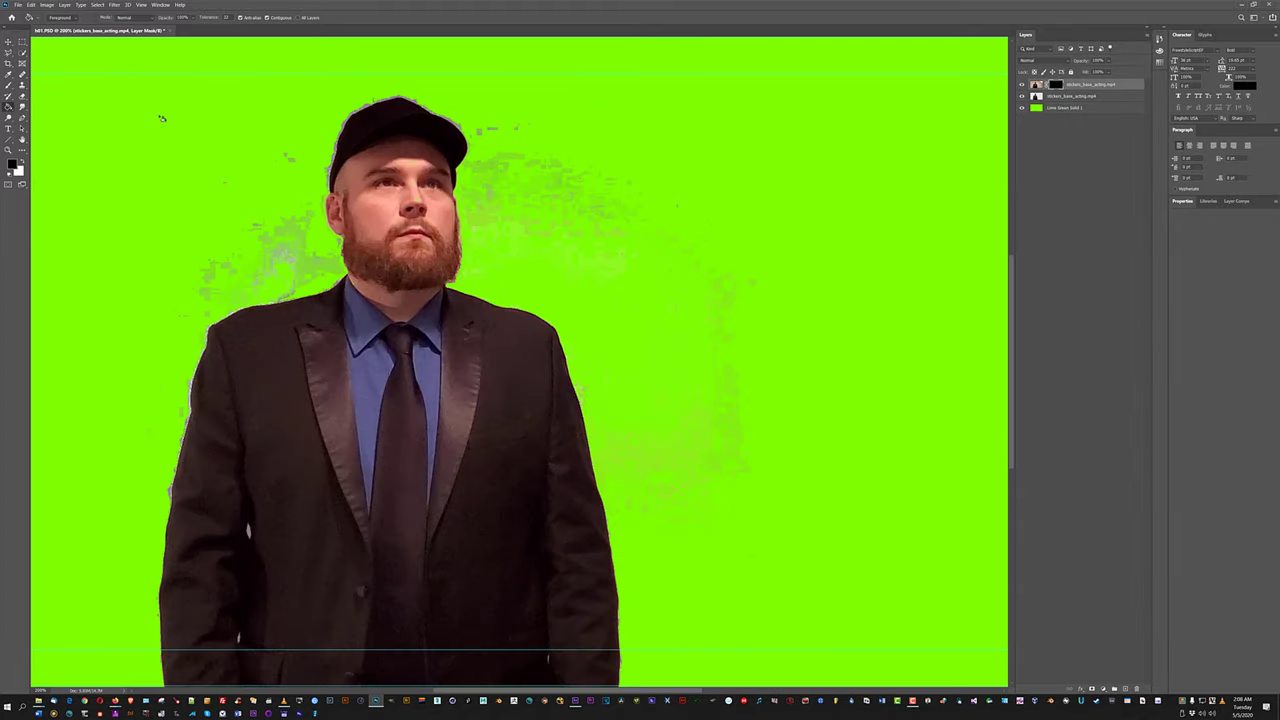
left_click(22, 84)
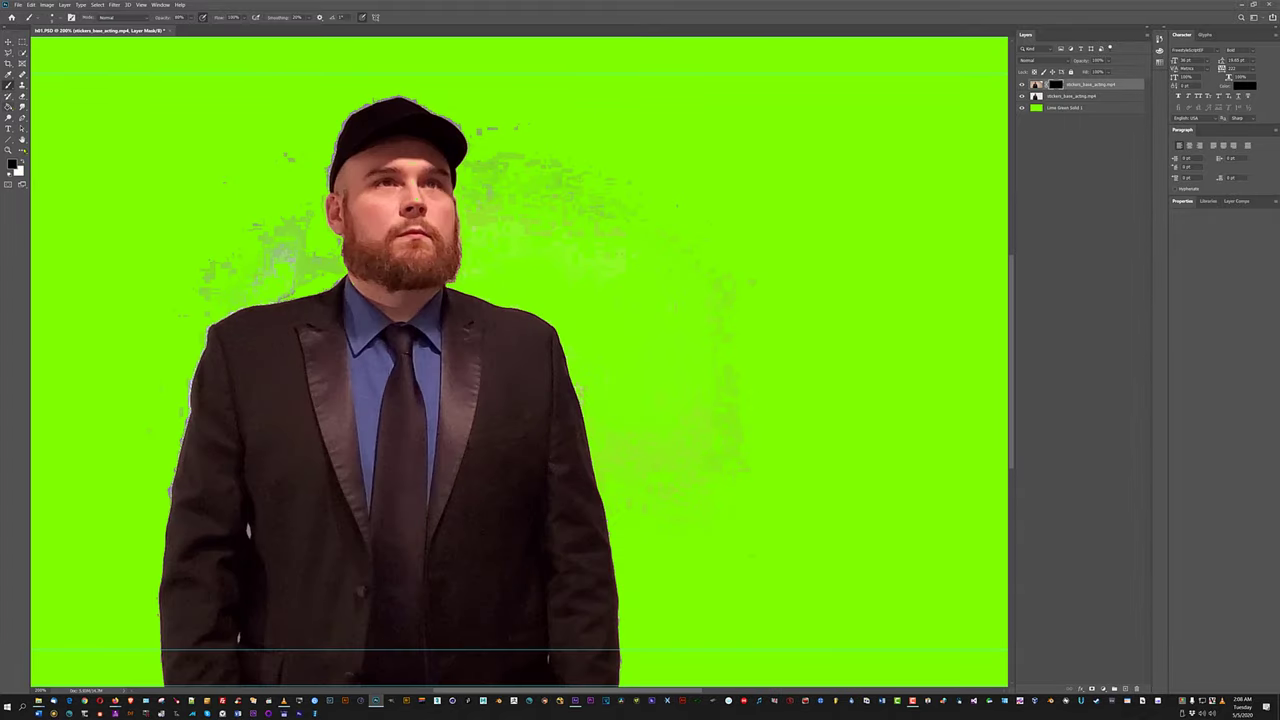
left_click(23, 160)
left_click(53, 17)
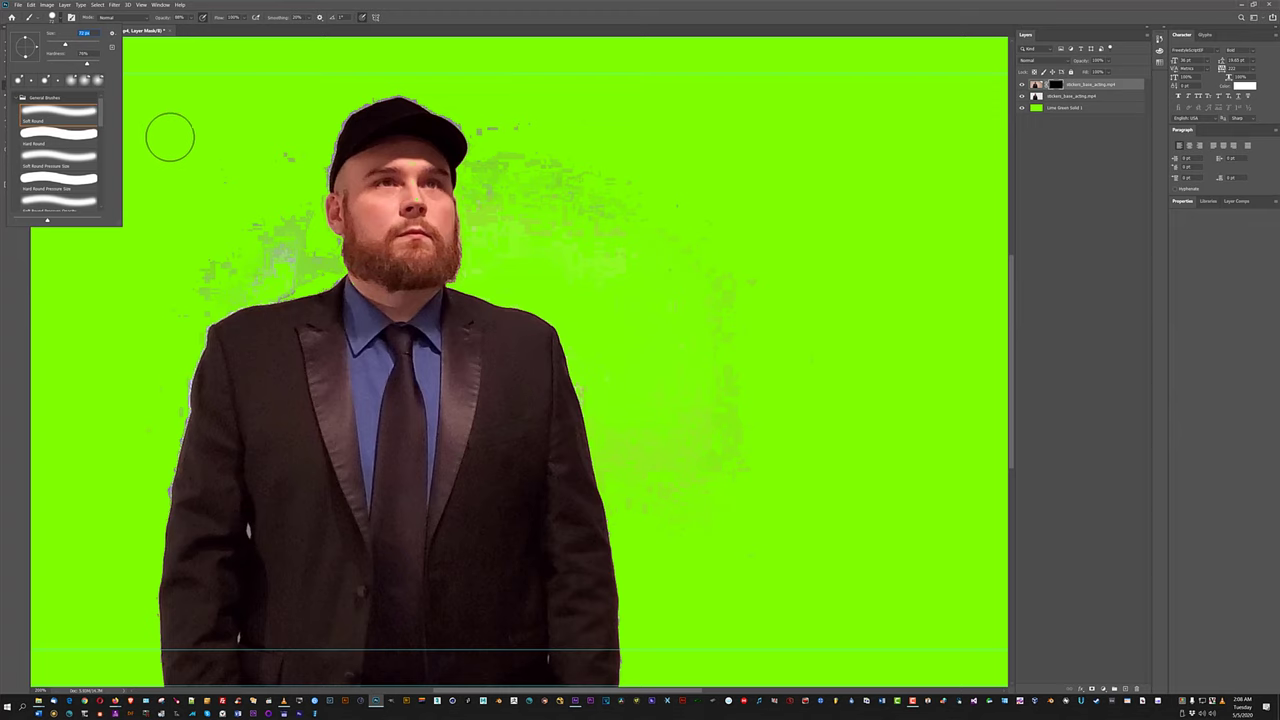
left_click(198, 28)
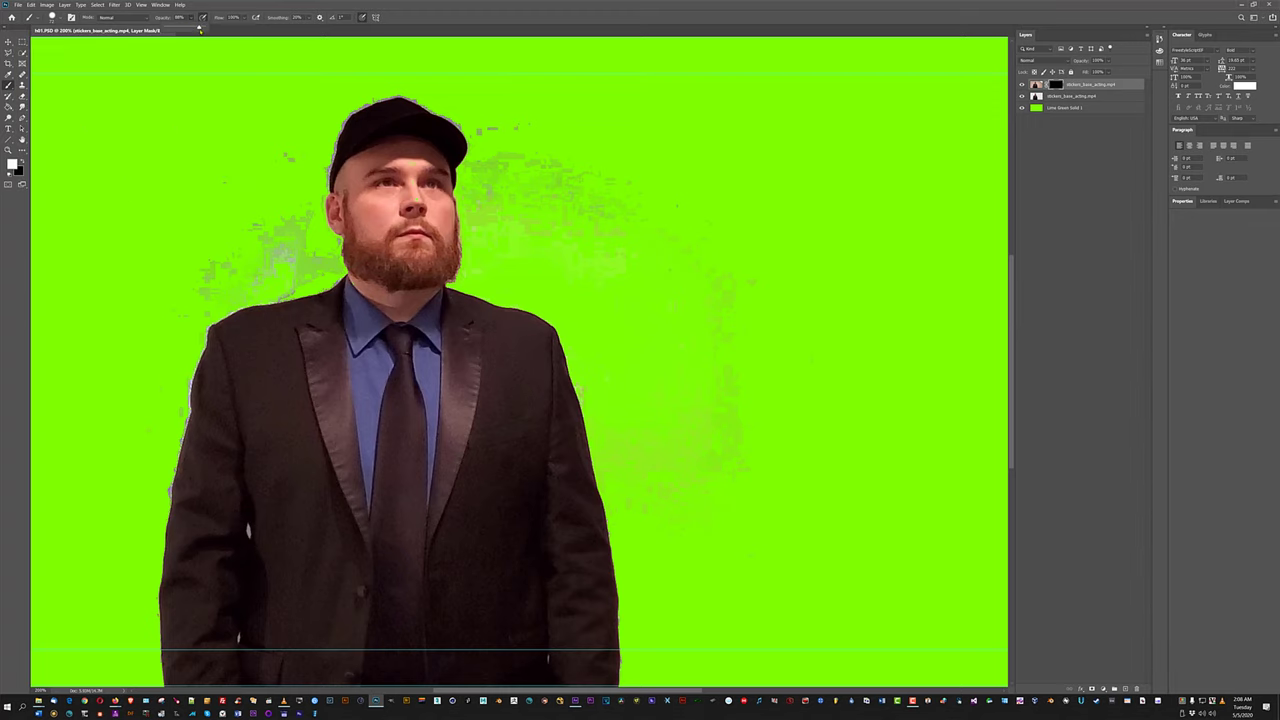
Paint looping white test strokes on the top layer's mask to reveal the wall around the man's head and shoulders.
left_click(136, 198)
key("ctrl+z")
left_click(151, 216)
key("ctrl+z")
left_click_drag(207, 234, 285, 292)
mouse_move(584, 333)
left_mouse_down()
mouse_move(614, 157)
mouse_move(458, 127)
mouse_move(410, 255)
mouse_move(620, 242)
left_mouse_up()
mouse_move(689, 295)
left_mouse_down()
mouse_move(687, 449)
mouse_move(589, 447)
mouse_move(591, 314)
mouse_move(683, 228)
mouse_move(792, 263)
mouse_move(791, 366)
mouse_move(709, 345)
mouse_move(732, 202)
mouse_move(845, 138)
left_mouse_up()
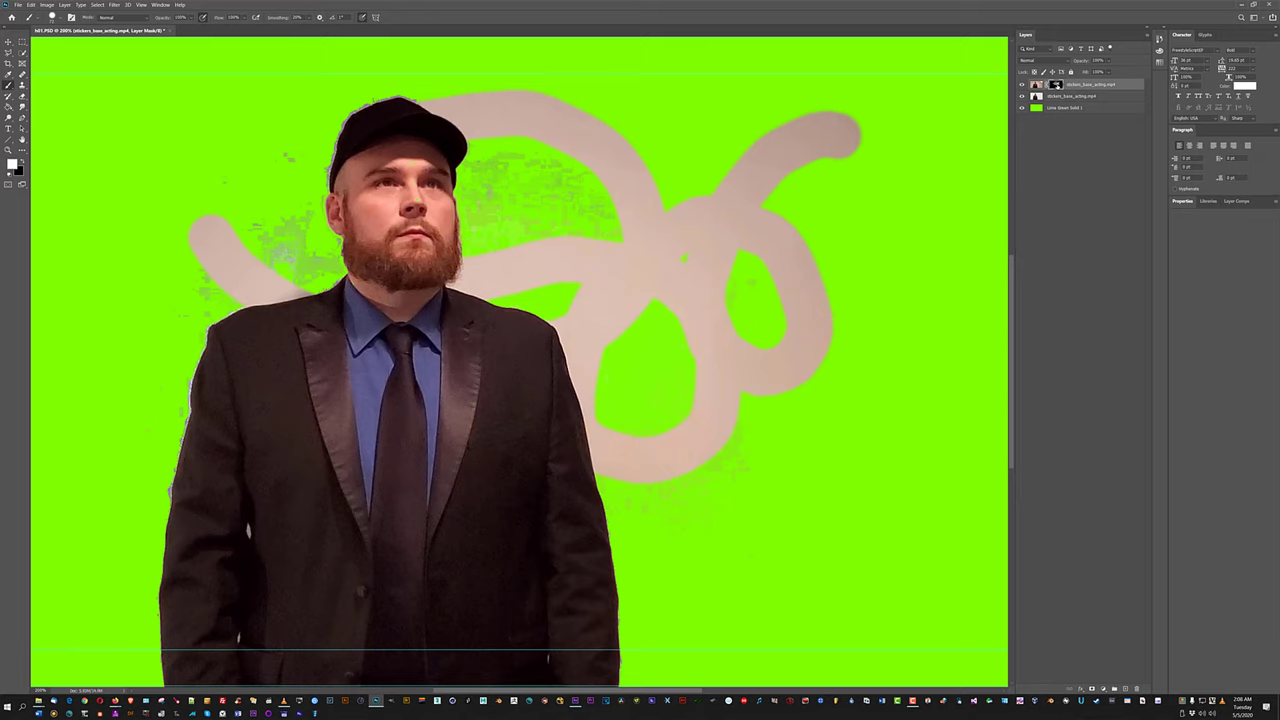
Enlarge the layer thumbnails to the Large size and select the top footage layer's mask.
right_click(1060, 152)
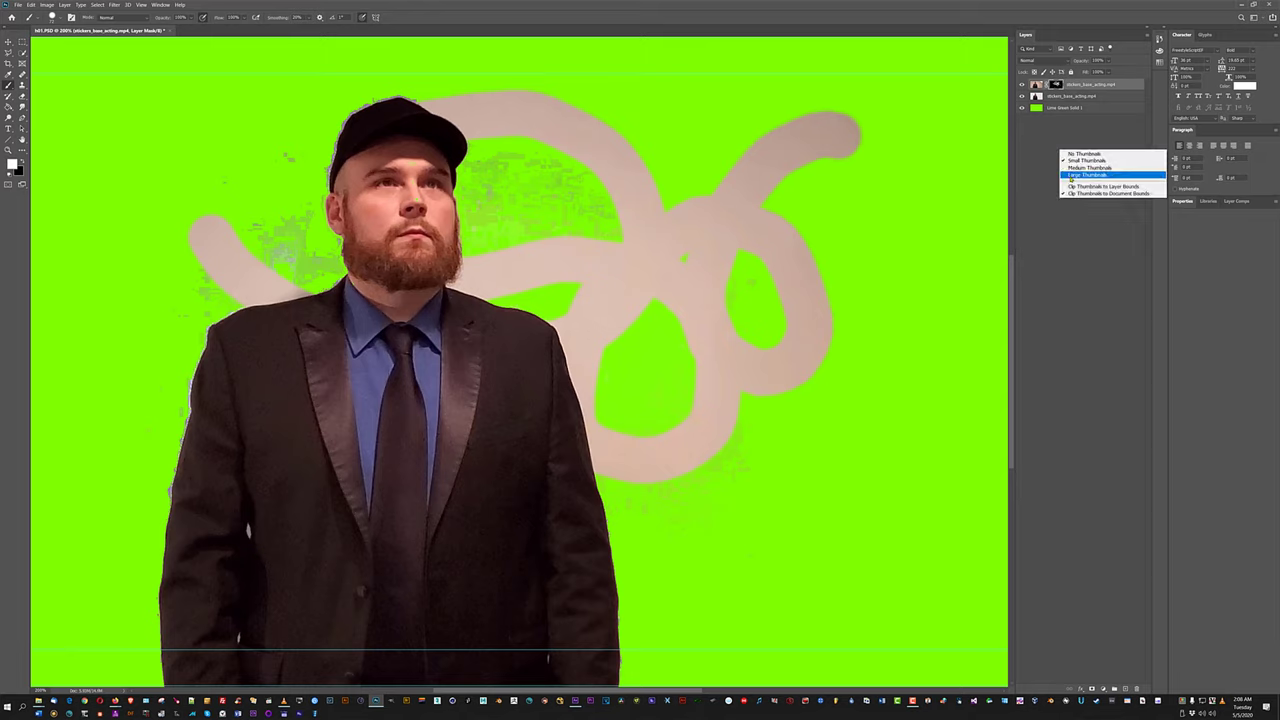
left_click(1088, 176)
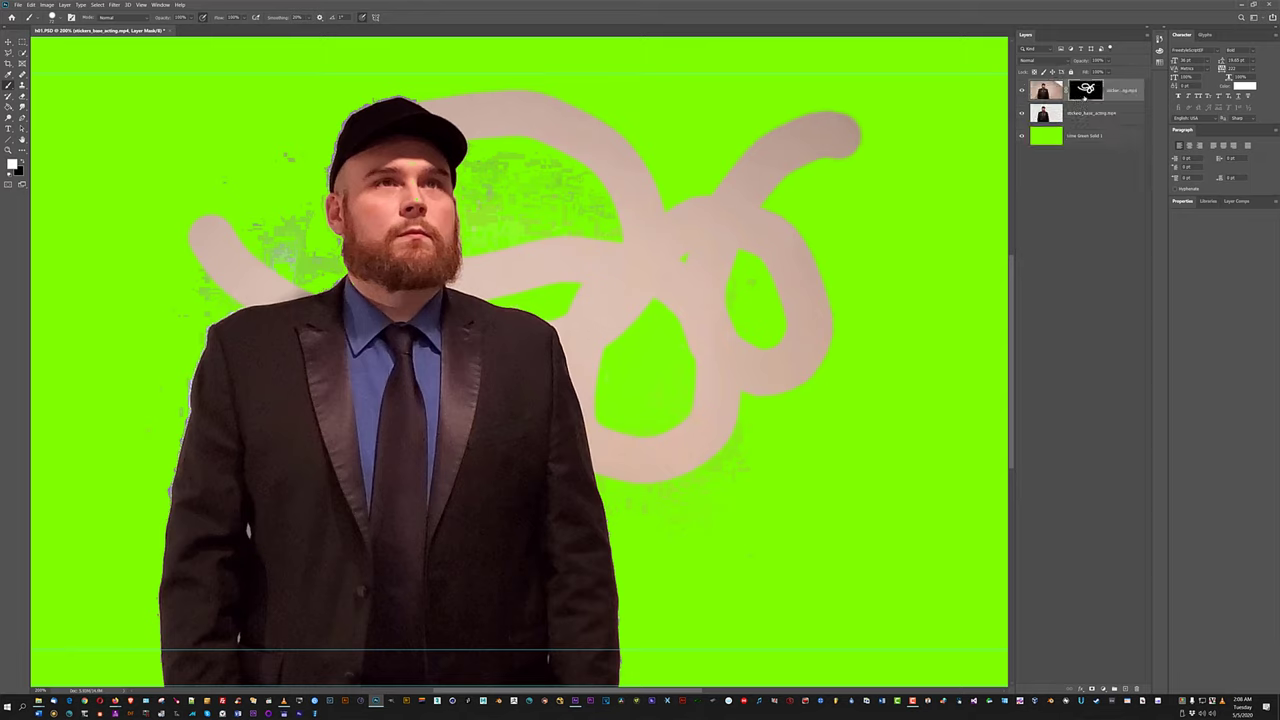
right_click(1072, 172)
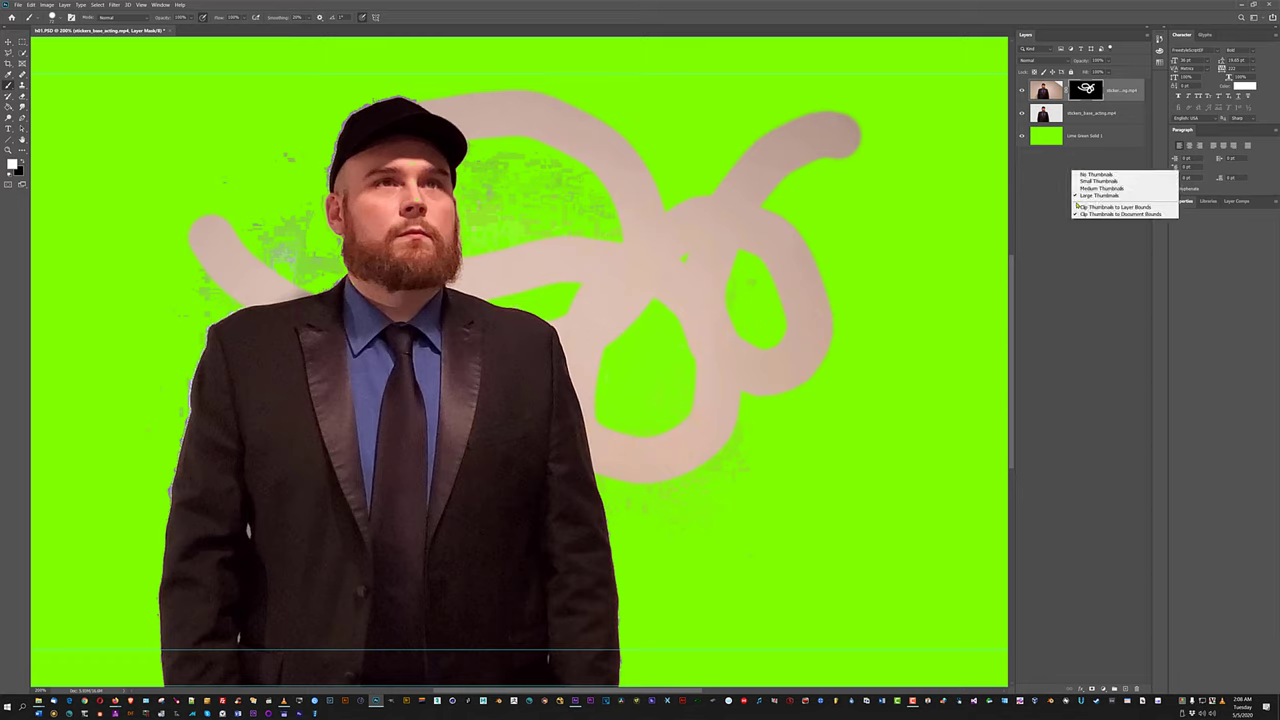
left_click(1089, 90)
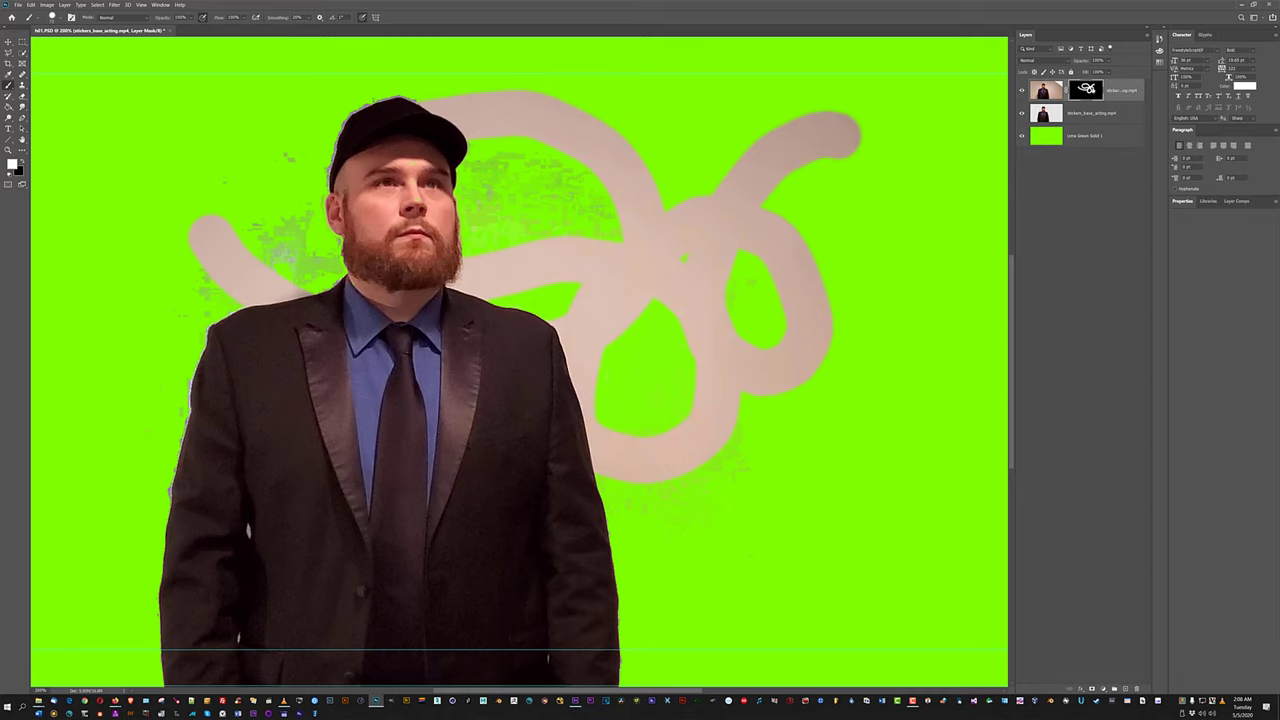
Paint one more white test stroke on the mask, and clear all the strokes by filling the mask with black.
mouse_move(886, 158)
left_mouse_down()
mouse_move(883, 174)
mouse_move(917, 214)
mouse_move(866, 328)
left_mouse_up()
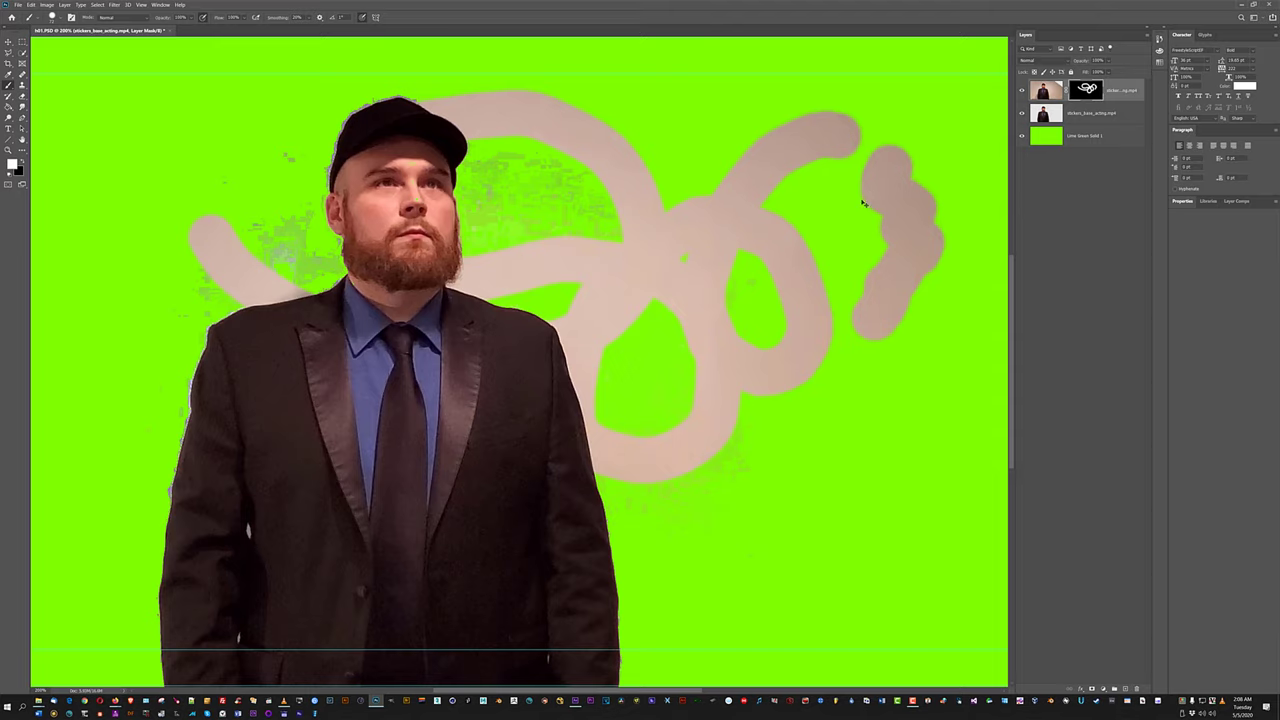
key("ctrl+BackSpace")
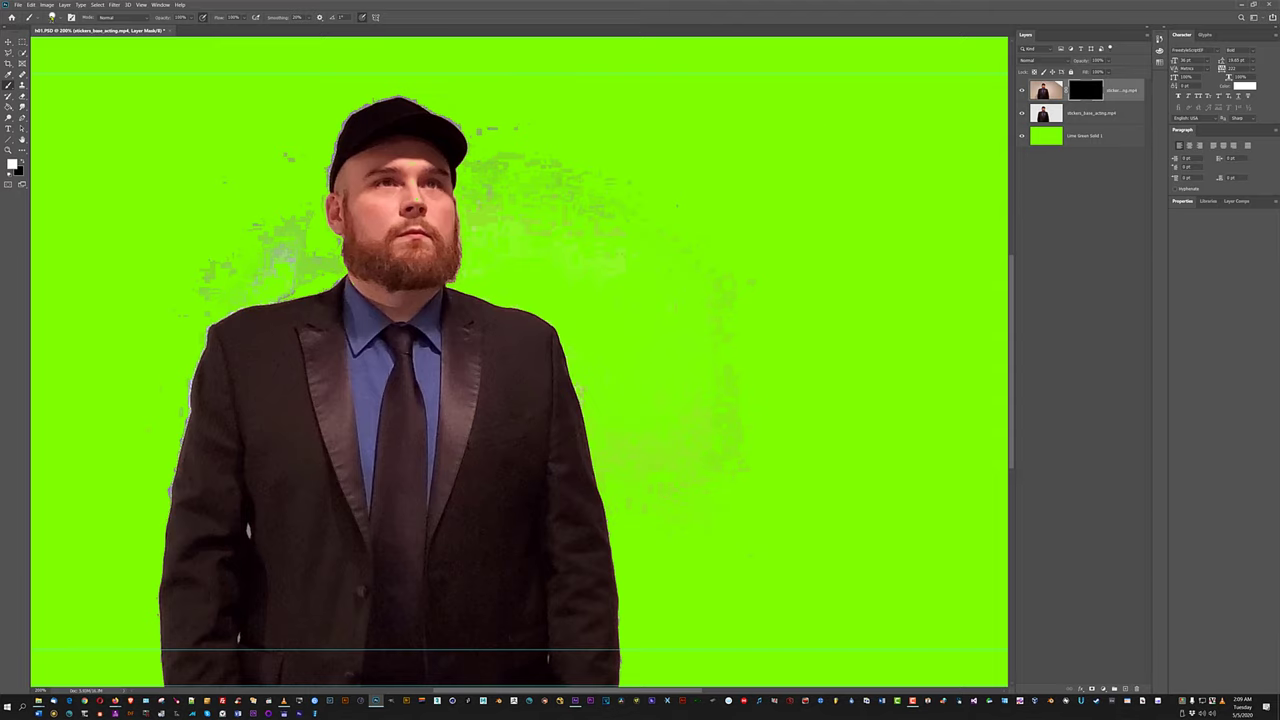
Touch up the top footage layer's mask with a small white stroke on the man's face, and inspect the edges along the figure.
left_click(54, 17)
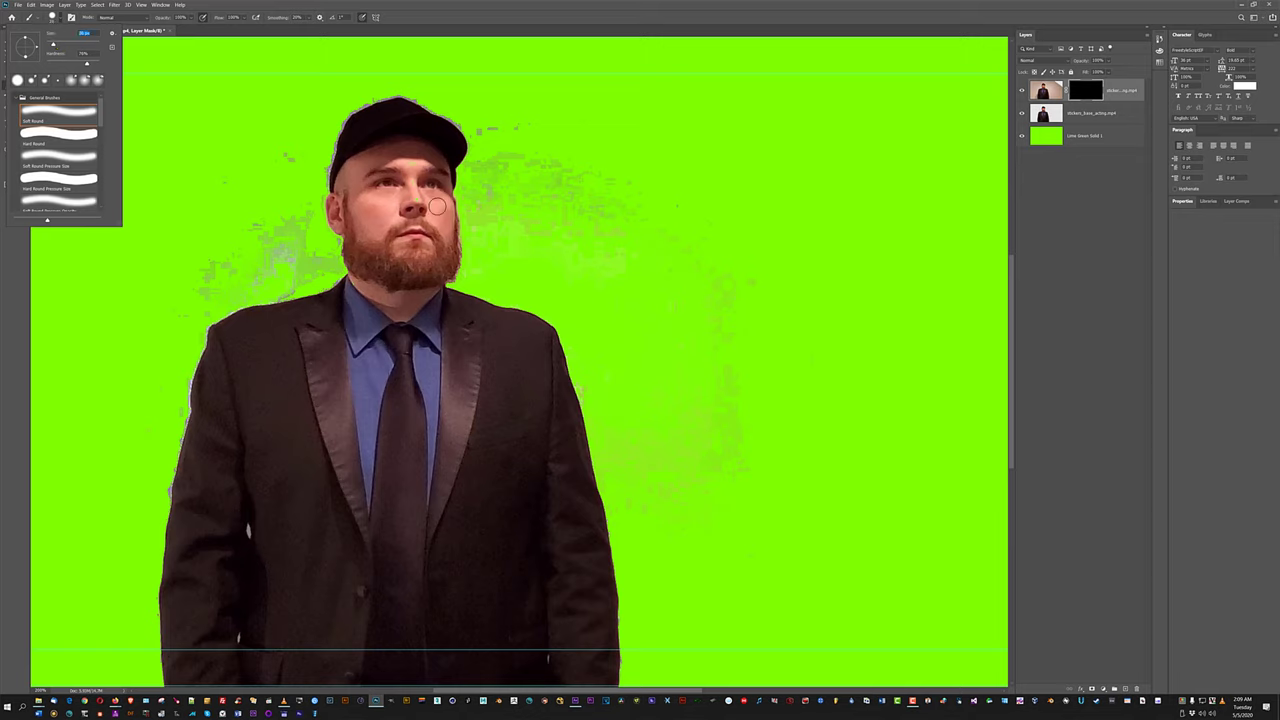
key("Return")
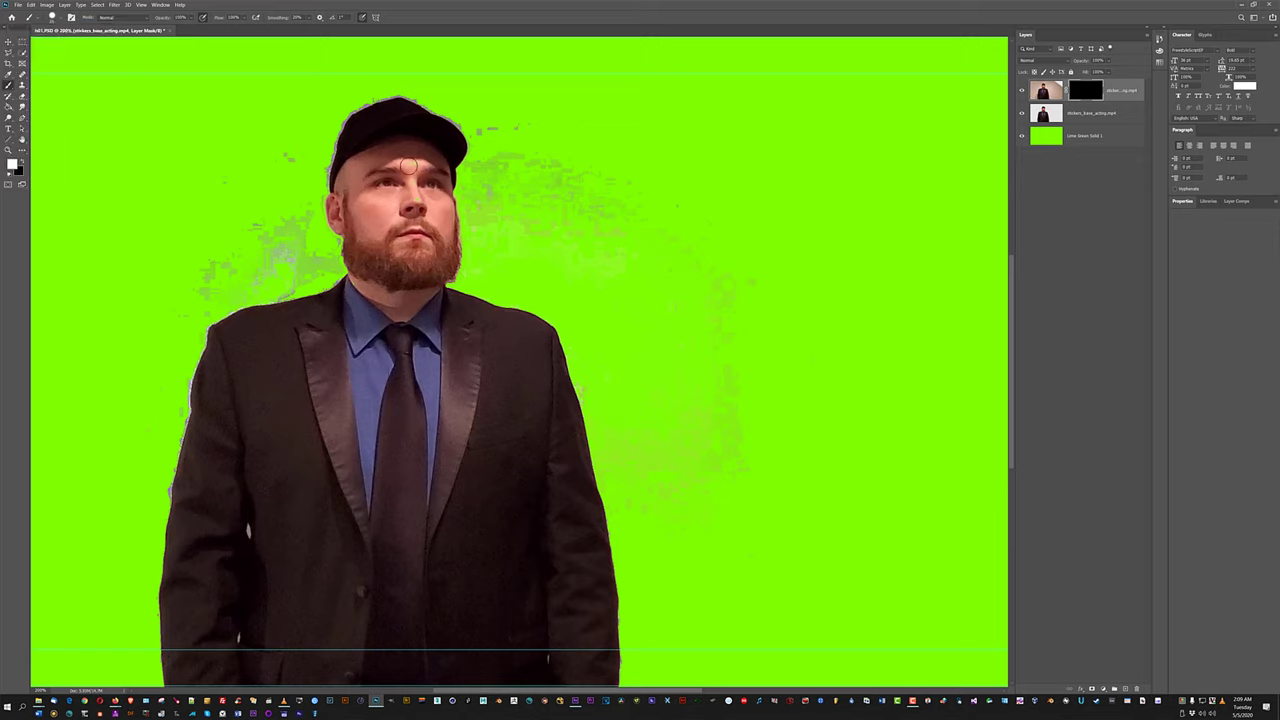
key("ctrl+plus")
key("ctrl+plus")
left_click_drag(374, 120, 517, 382)
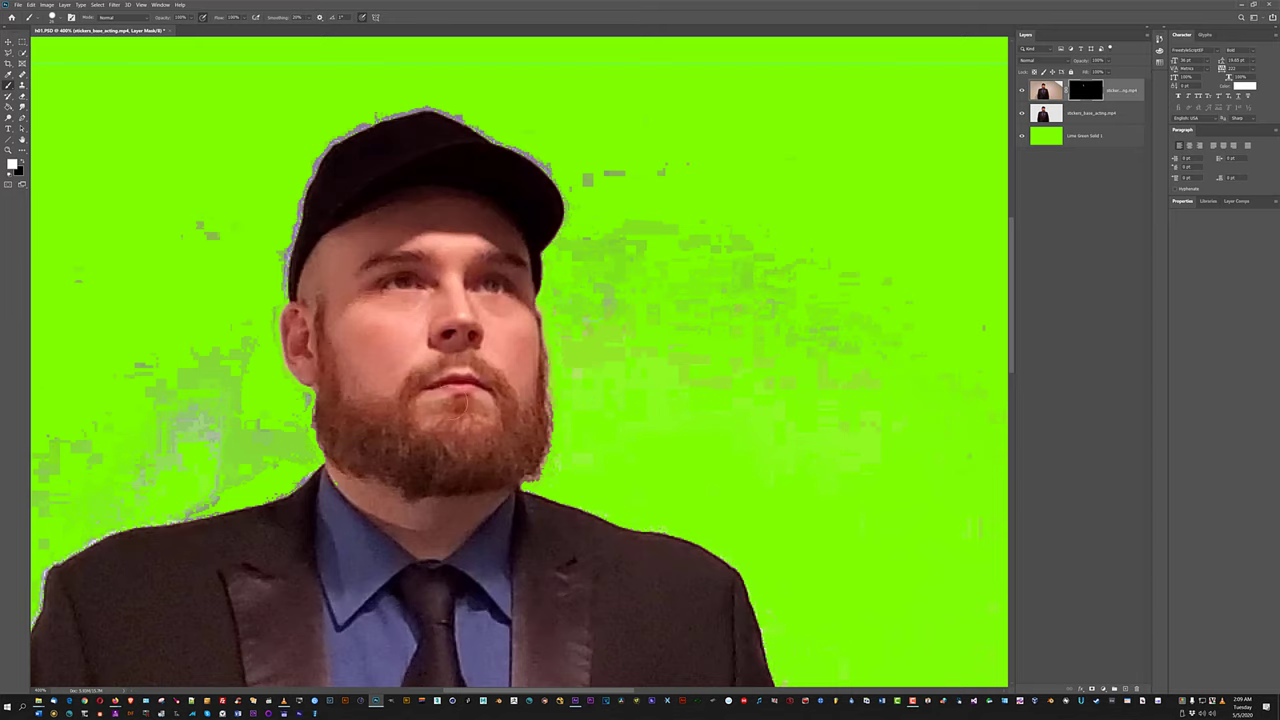
left_click_drag(388, 459, 438, 308)
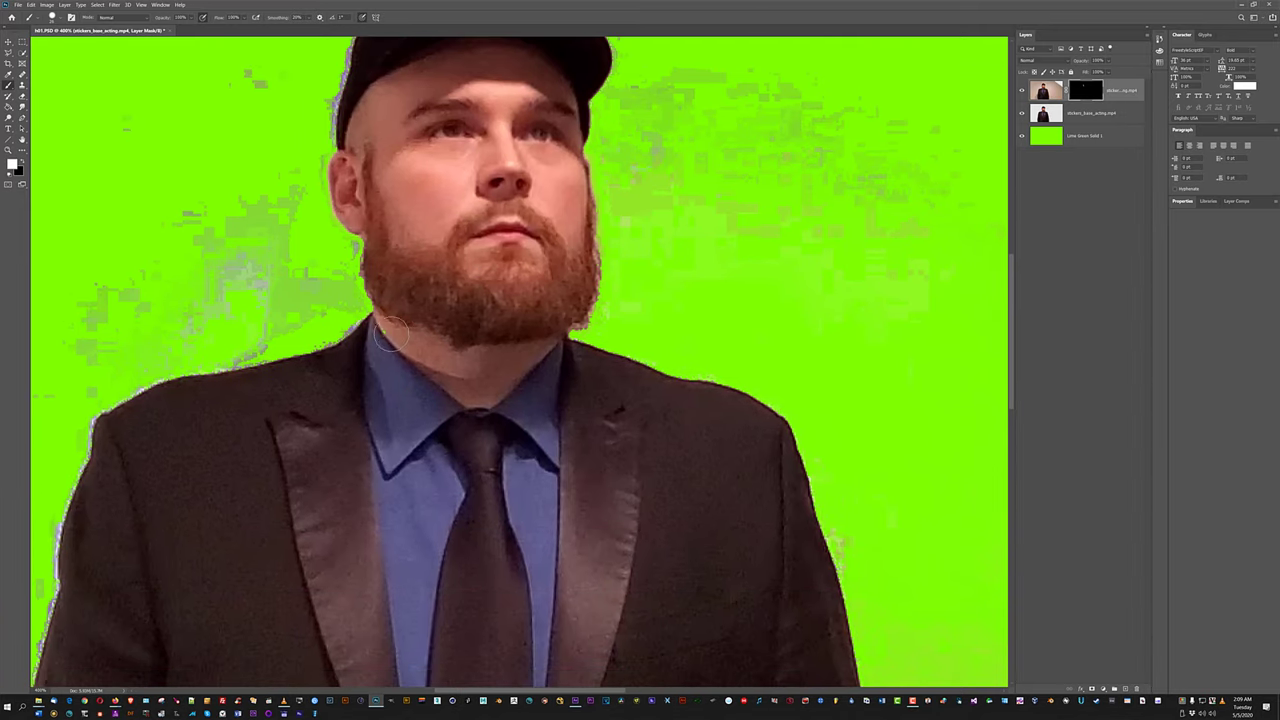
scroll(420, 390, "down", 10)
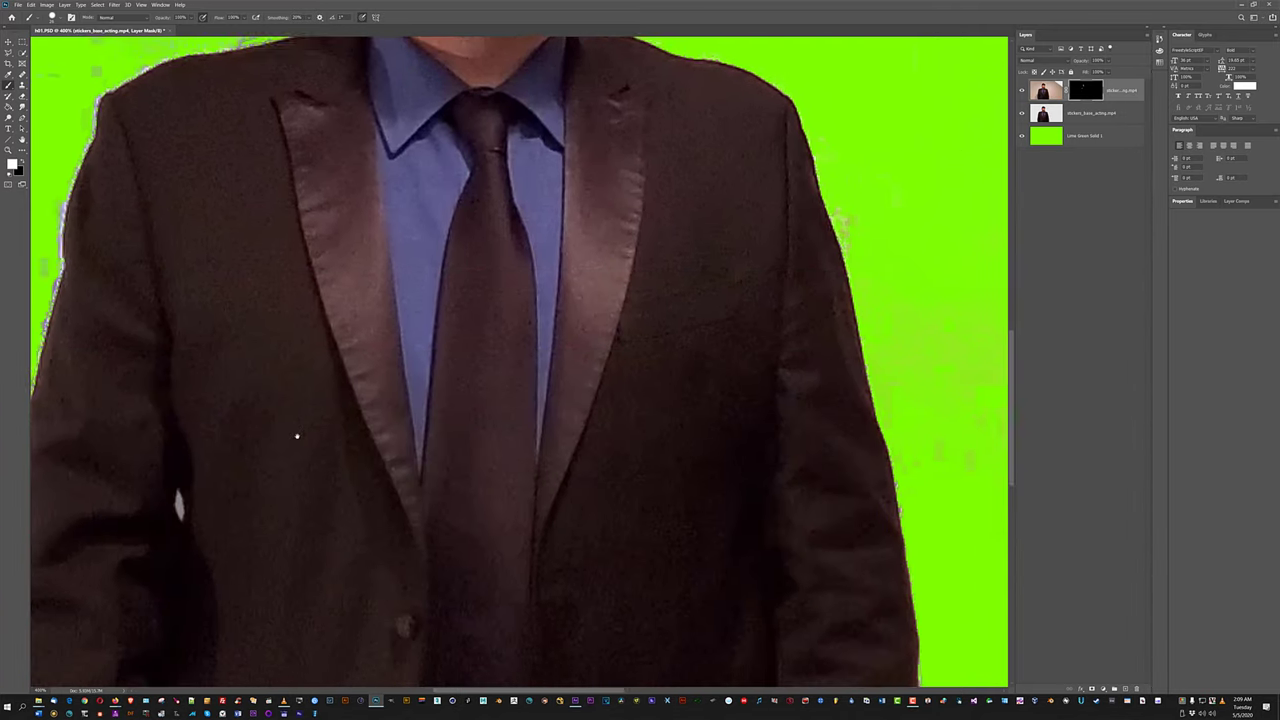
left_click_drag(300, 434, 583, 229)
left_click_drag(606, 400, 456, 158)
scroll(456, 158, "up", 15)
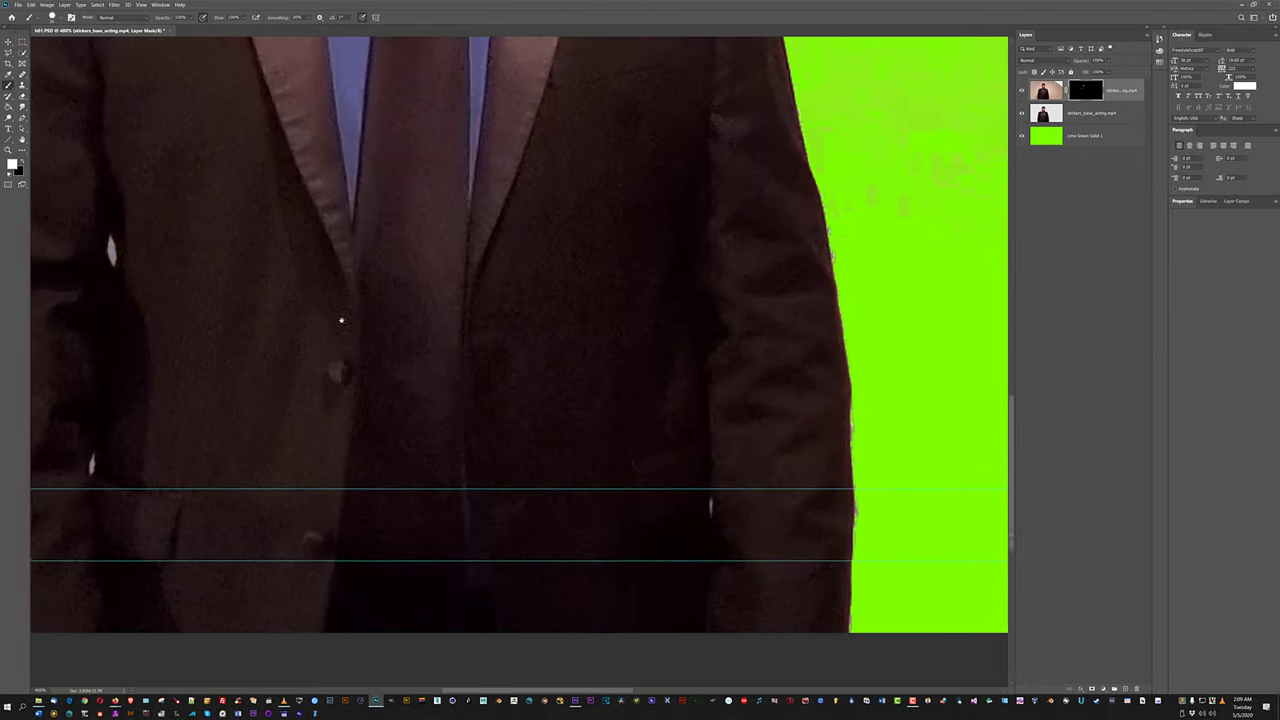
scroll(482, 242, "up", 12)
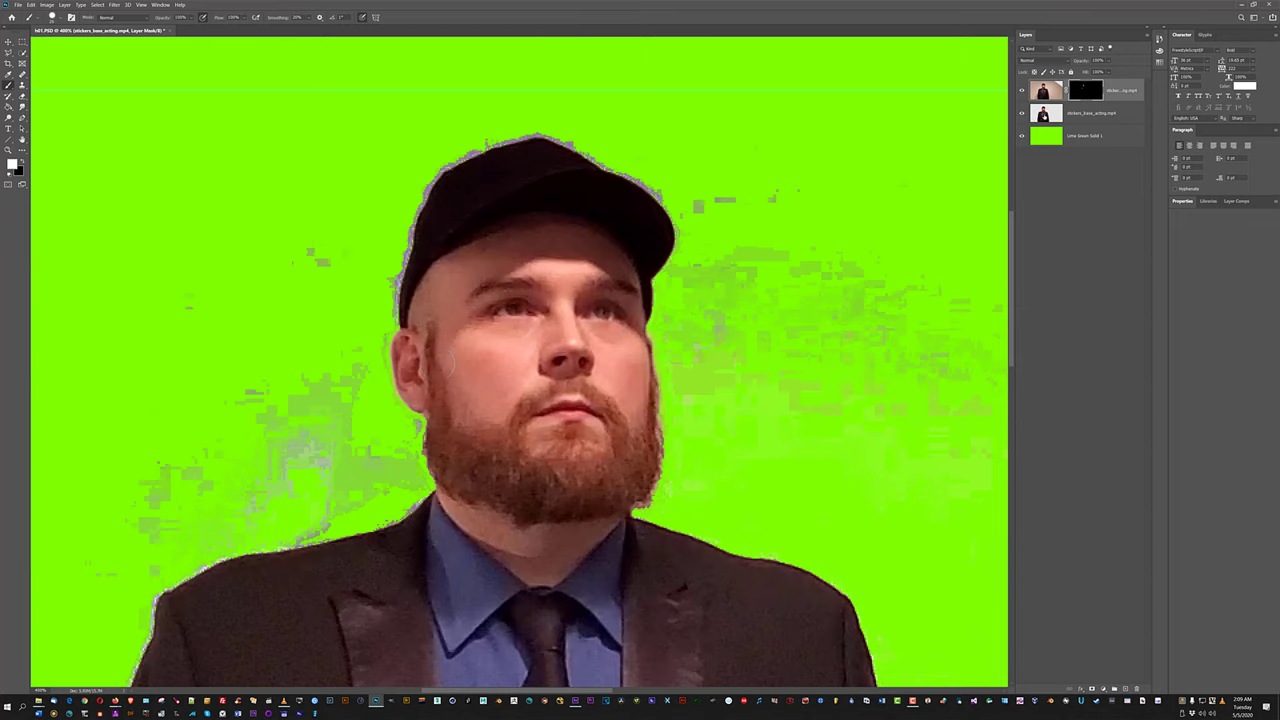
Hide the top footage layer, select the stickers_base_acting.mp4 layer beneath it, and toggle that layer's visibility off and on.
left_click(1095, 113)
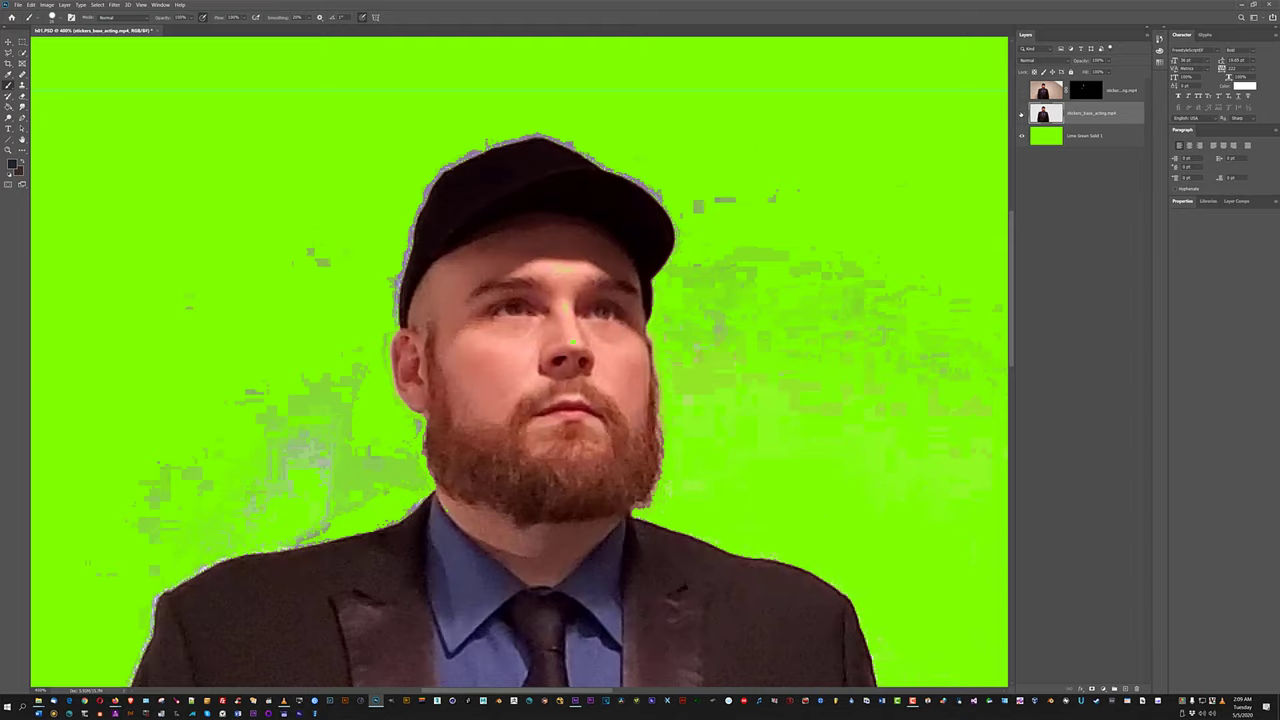
left_click(1021, 113)
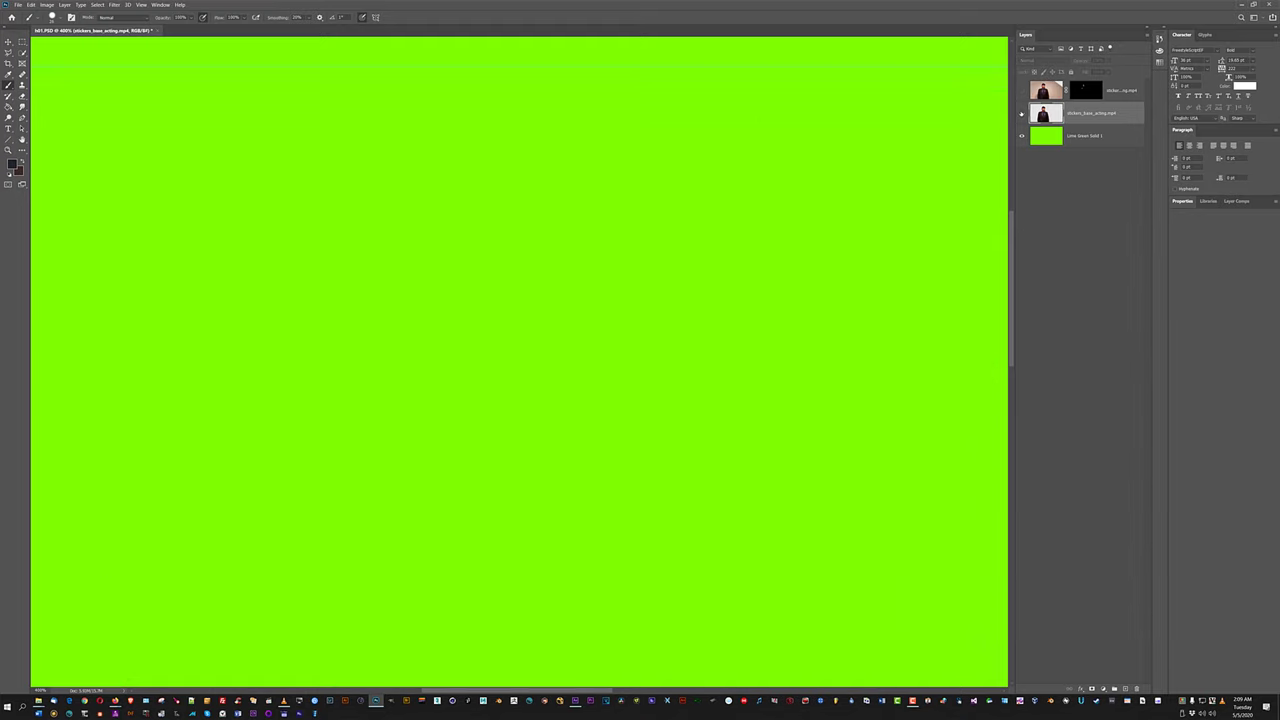
key("ctrl+0")
key("ctrl+a")
key("ctrl+1")
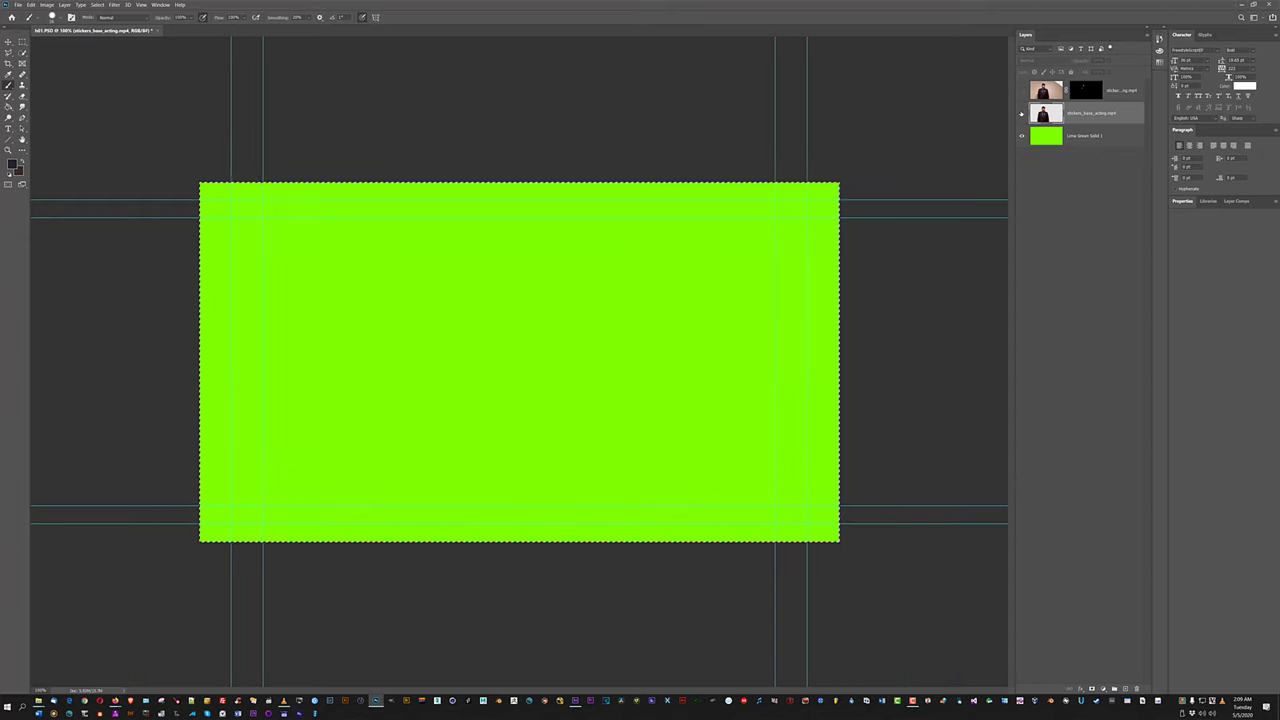
left_click(1021, 113)
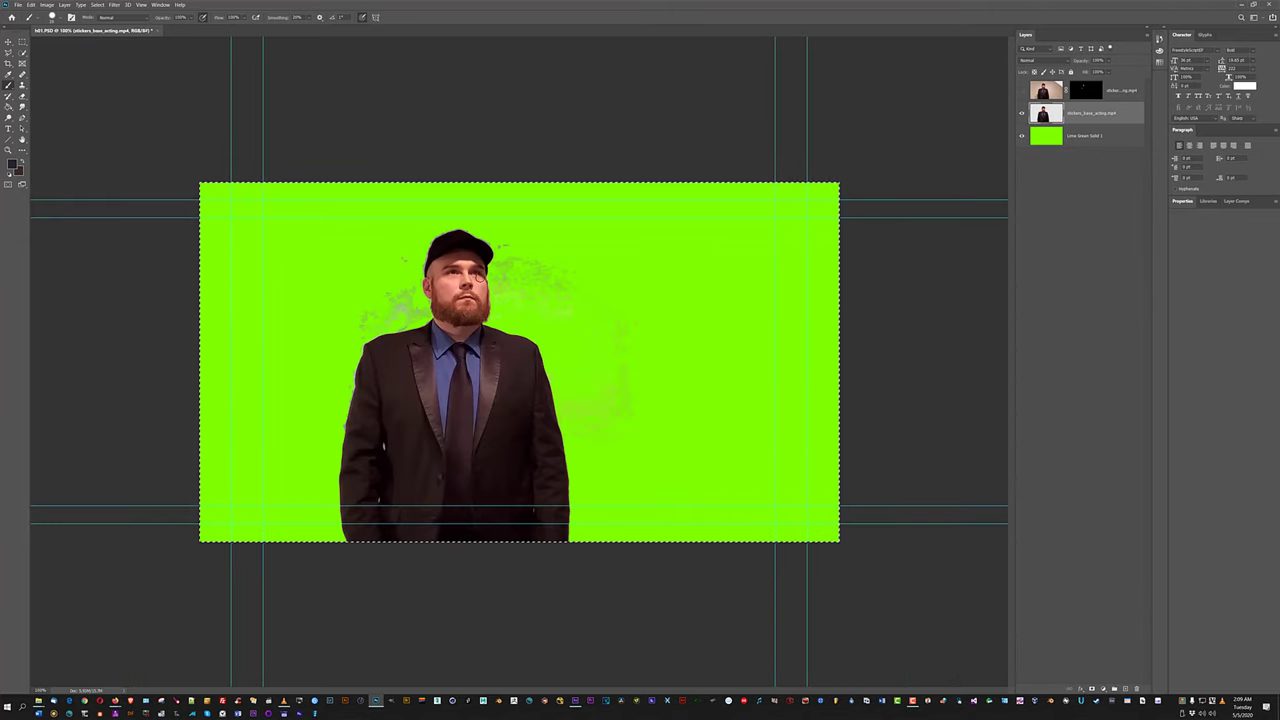
key("ctrl+plus")
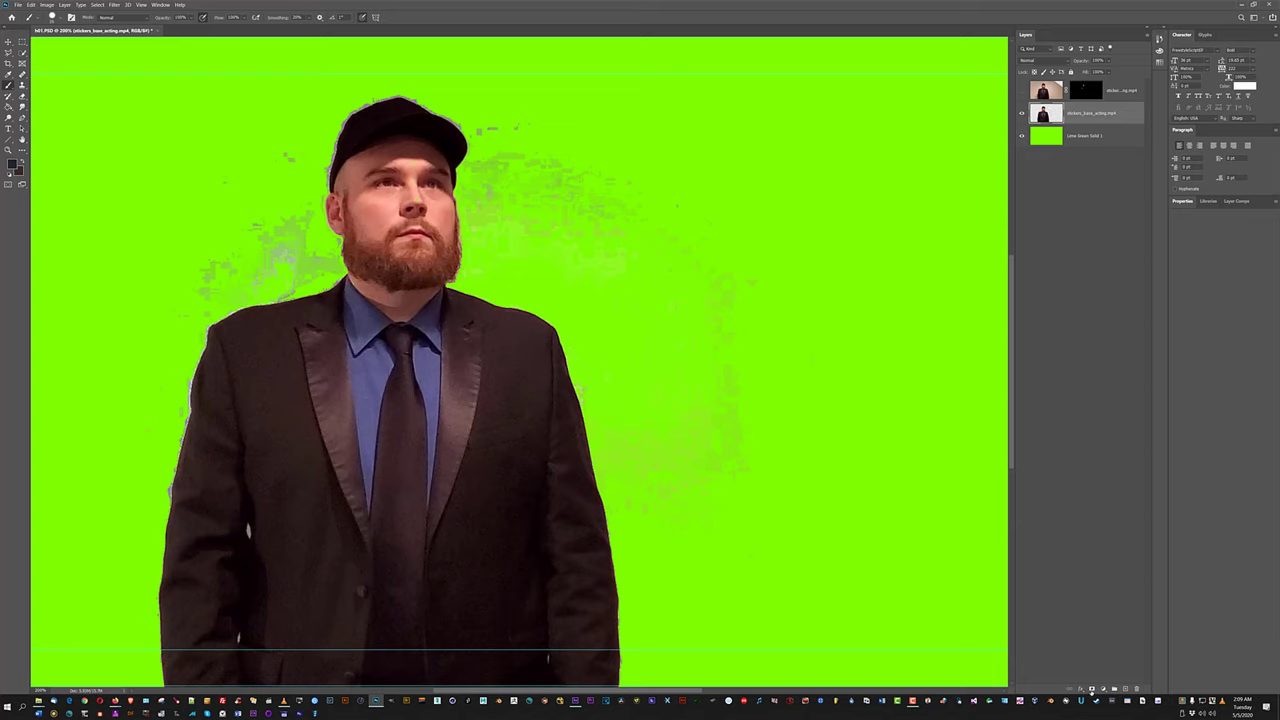
Add a white layer mask to the lower stickers_base_acting.mp4 layer and make that mask active for painting.
left_click(1092, 689)
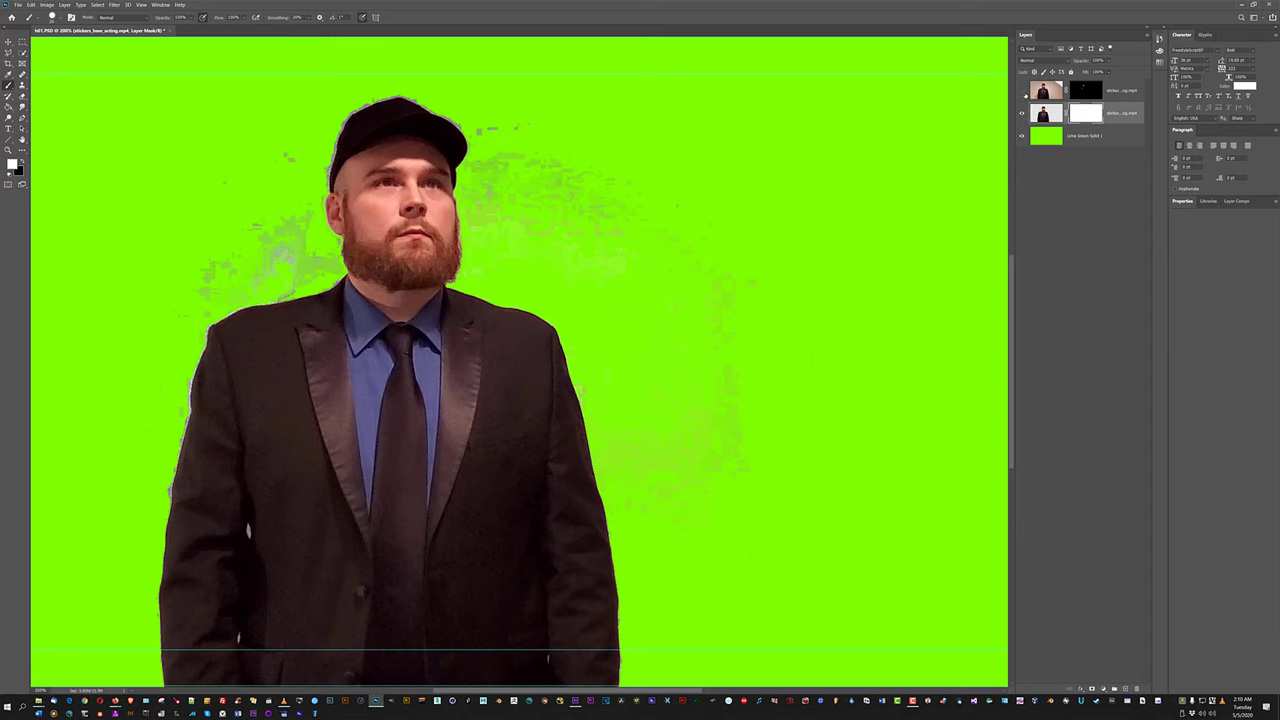
key("ctrl+2")
mouse_move(406, 330)
left_mouse_down()
mouse_move(470, 390)
mouse_move(496, 478)
left_mouse_up()
mouse_move(405, 404)
left_mouse_down()
mouse_move(348, 212)
mouse_move(506, 343)
mouse_move(319, 339)
mouse_move(238, 318)
mouse_move(343, 192)
mouse_move(523, 232)
mouse_move(463, 87)
mouse_move(760, 186)
left_mouse_up()
key("ctrl+z")
left_click(1085, 114)
left_click(220, 268)
Set the foreground colour to pure black, 000000, for painting on the mask.
key("x")
left_click(13, 165)
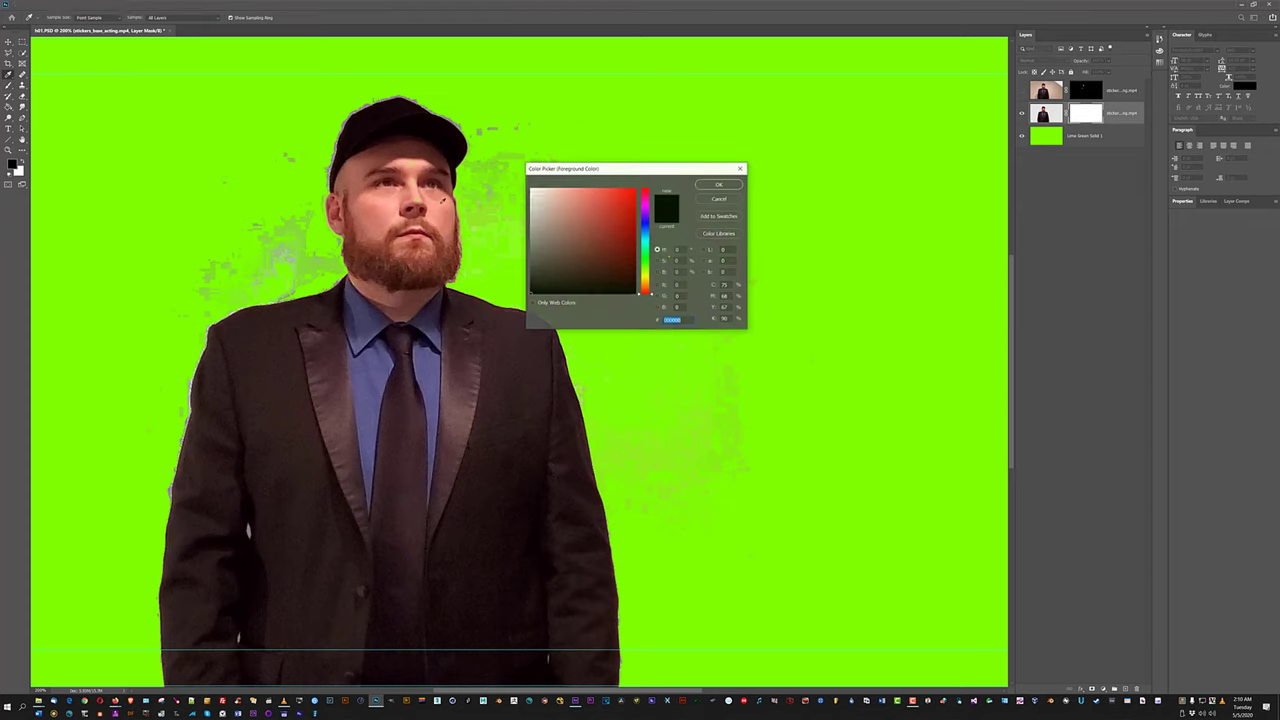
left_click_drag(519, 298, 642, 308)
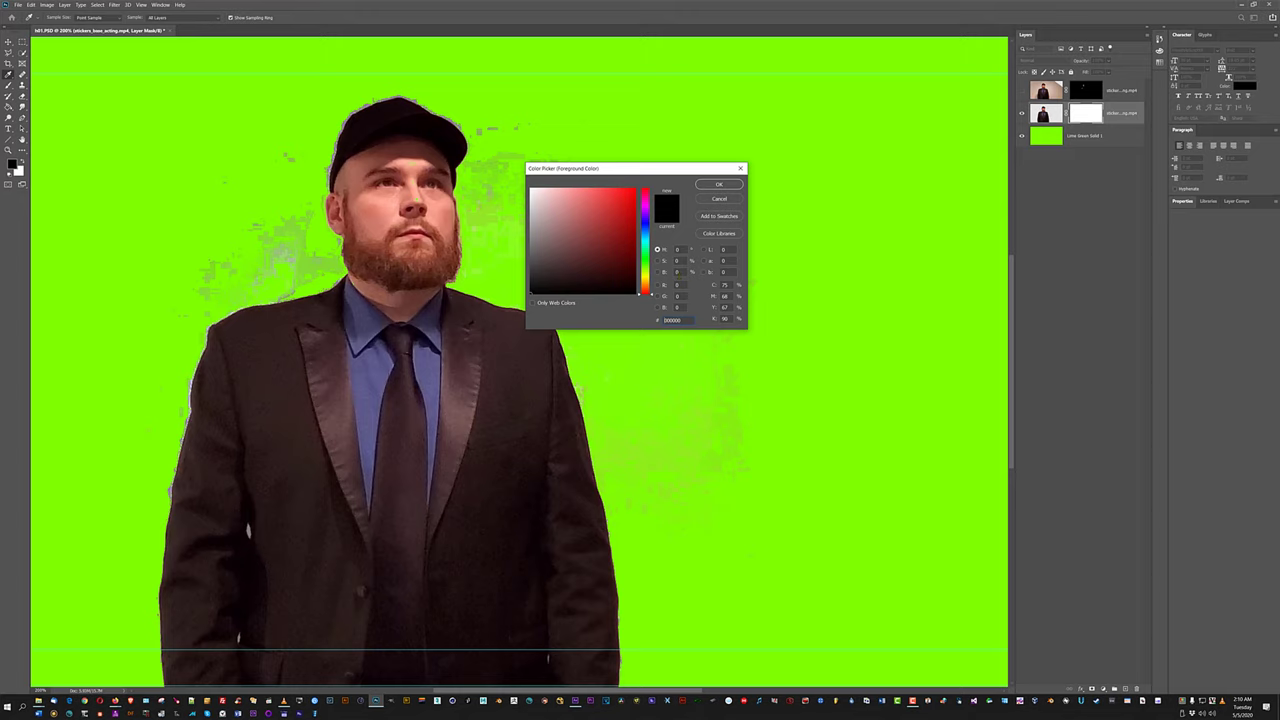
left_click_drag(563, 252, 518, 304)
left_click(720, 185)
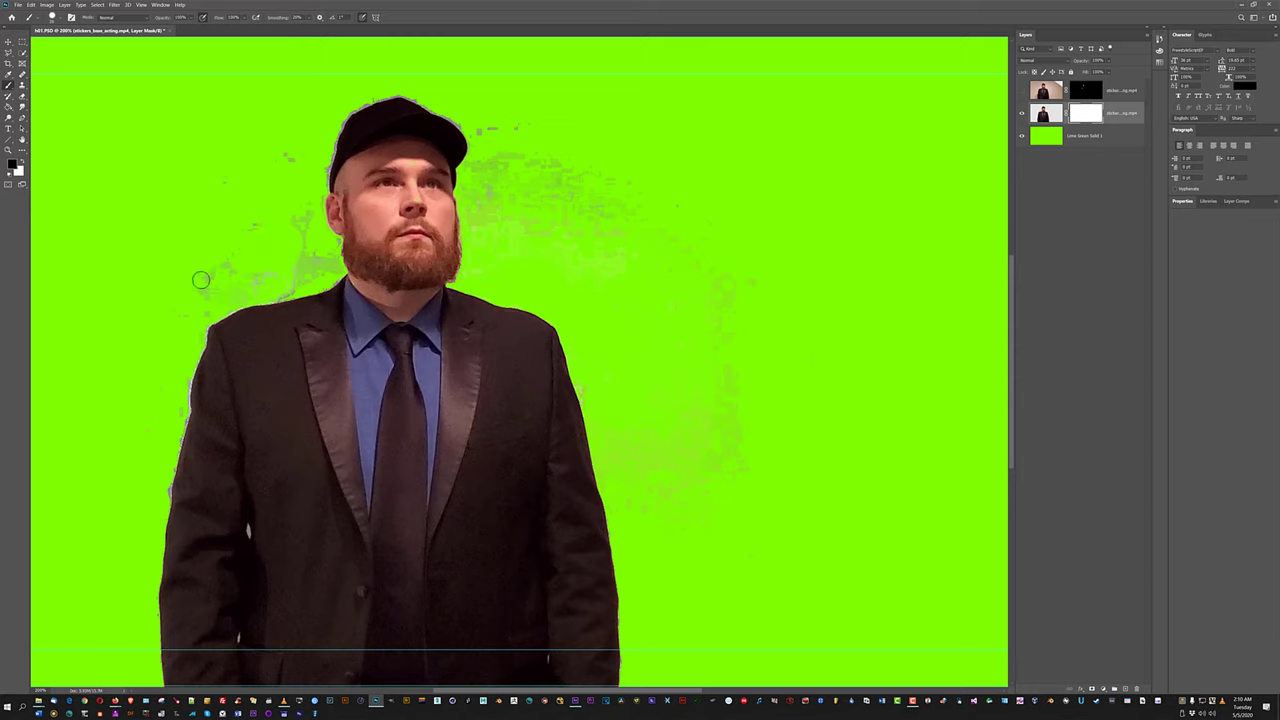
Paint black on the lower layer's mask to hide the grey residue beside the man's ear and above his shoulder.
left_click_drag(219, 258, 206, 254)
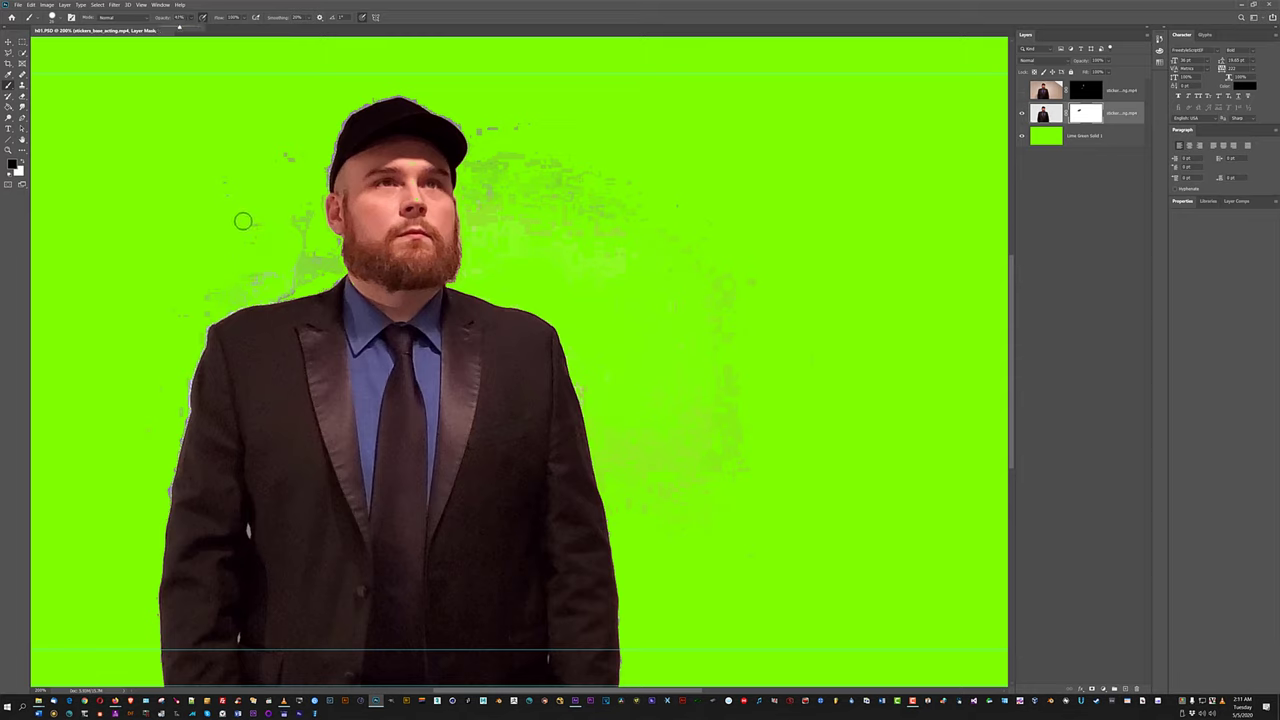
left_click(298, 218)
mouse_move(295, 198)
left_mouse_down()
mouse_move(297, 269)
mouse_move(291, 208)
mouse_move(307, 237)
mouse_move(299, 258)
mouse_move(295, 209)
mouse_move(294, 259)
mouse_move(304, 190)
mouse_move(309, 225)
left_mouse_up()
left_click(191, 20)
left_click(247, 228)
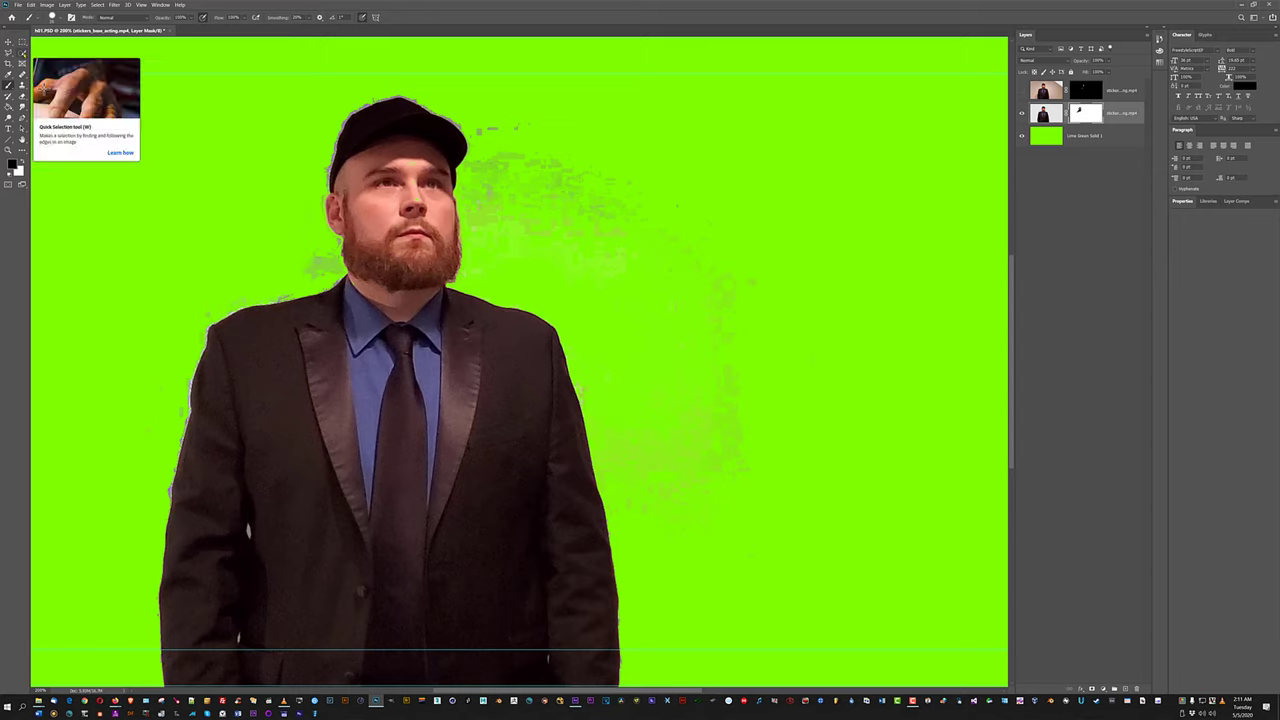
Select the man's whole figure on the lower footage layer with the Quick Selection tool.
left_click(22, 53)
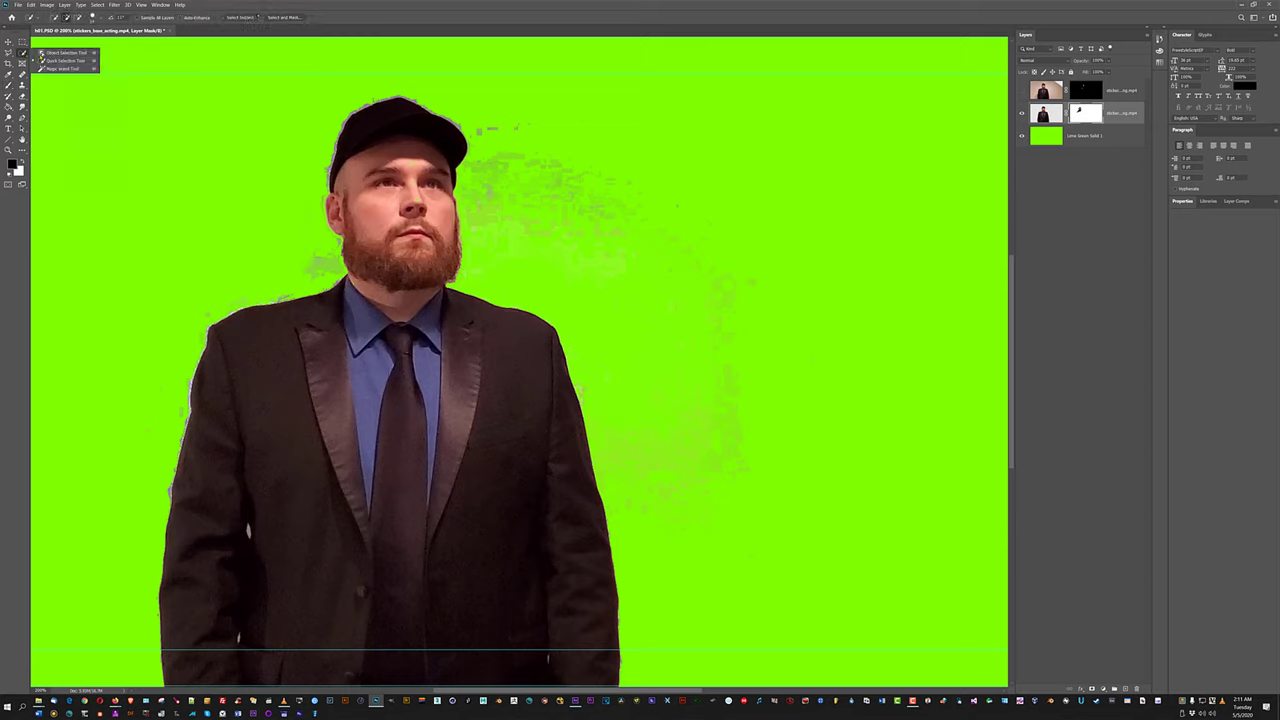
left_click(57, 62)
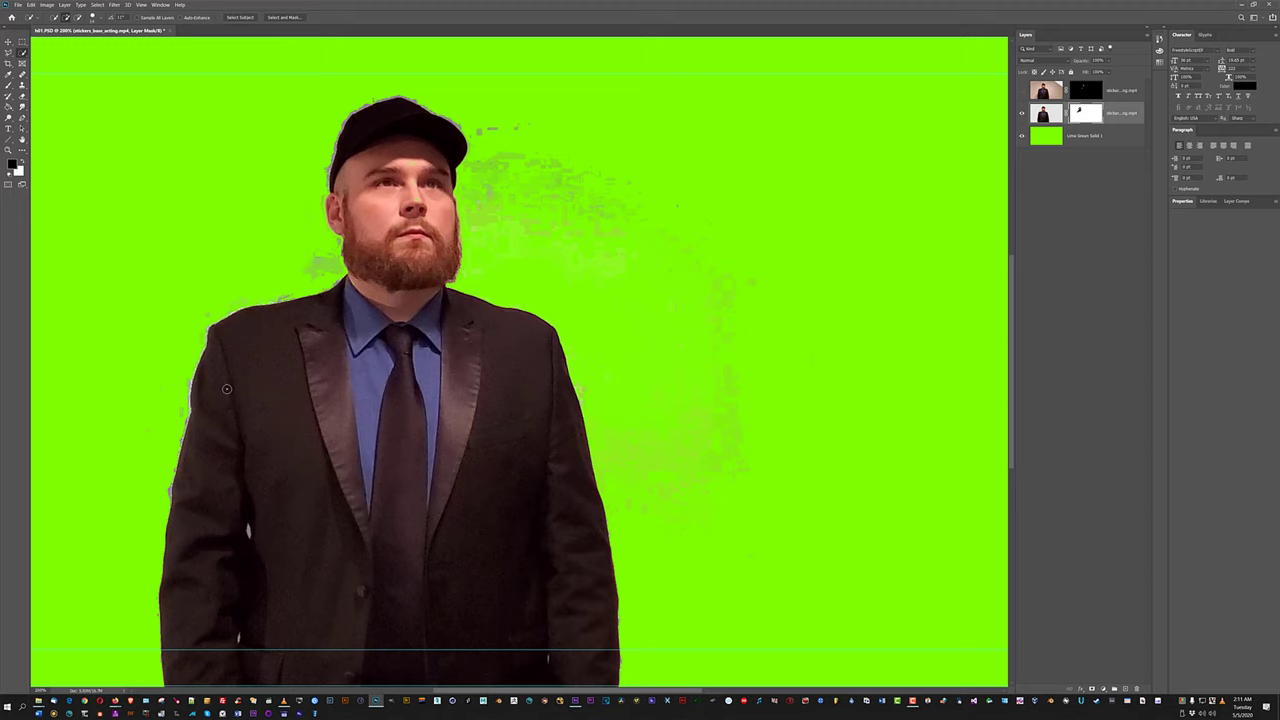
left_click(1045, 113)
left_click_drag(212, 505, 252, 361)
left_click_drag(388, 264, 418, 372)
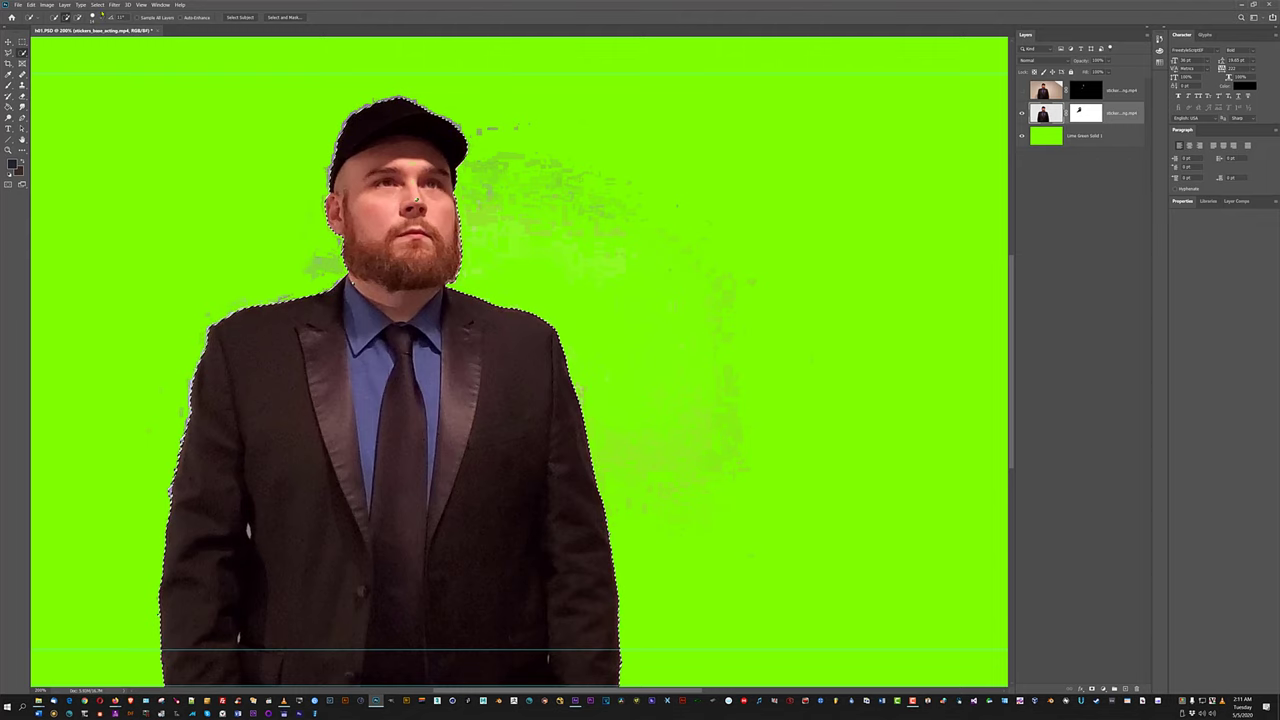
Refine the man's selection in Select and Mask by adjusting its Radius and Smooth, and undo the stray addition made beside him.
left_click(97, 5)
left_click(125, 109)
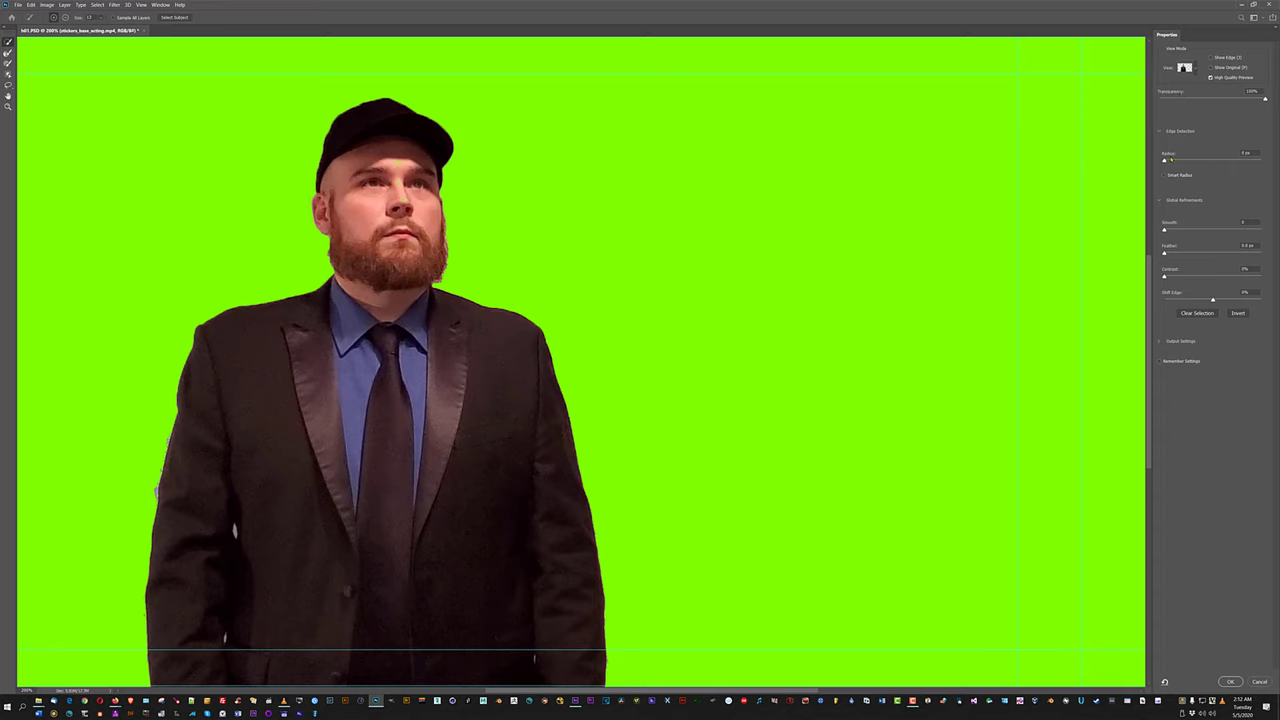
mouse_move(1165, 160)
left_mouse_down()
mouse_move(1191, 161)
mouse_move(1177, 162)
left_mouse_up()
left_click(1174, 230)
left_click(1229, 682)
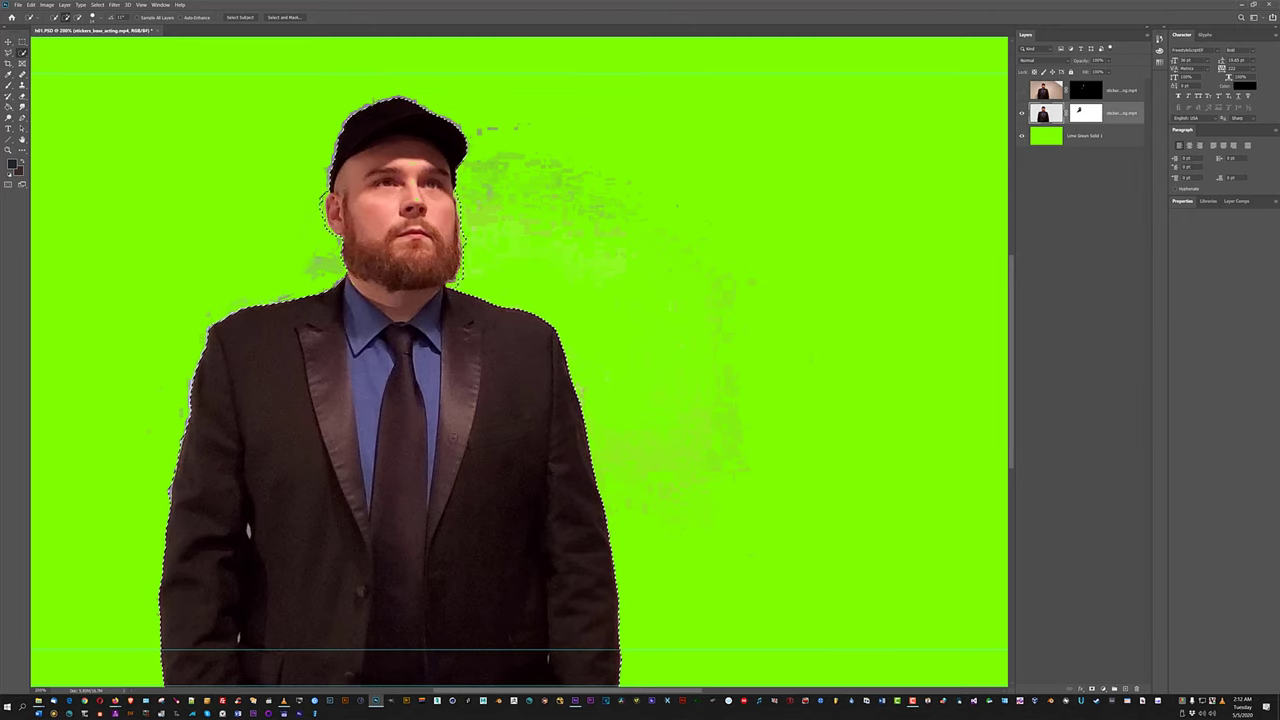
left_click_drag(312, 250, 146, 189)
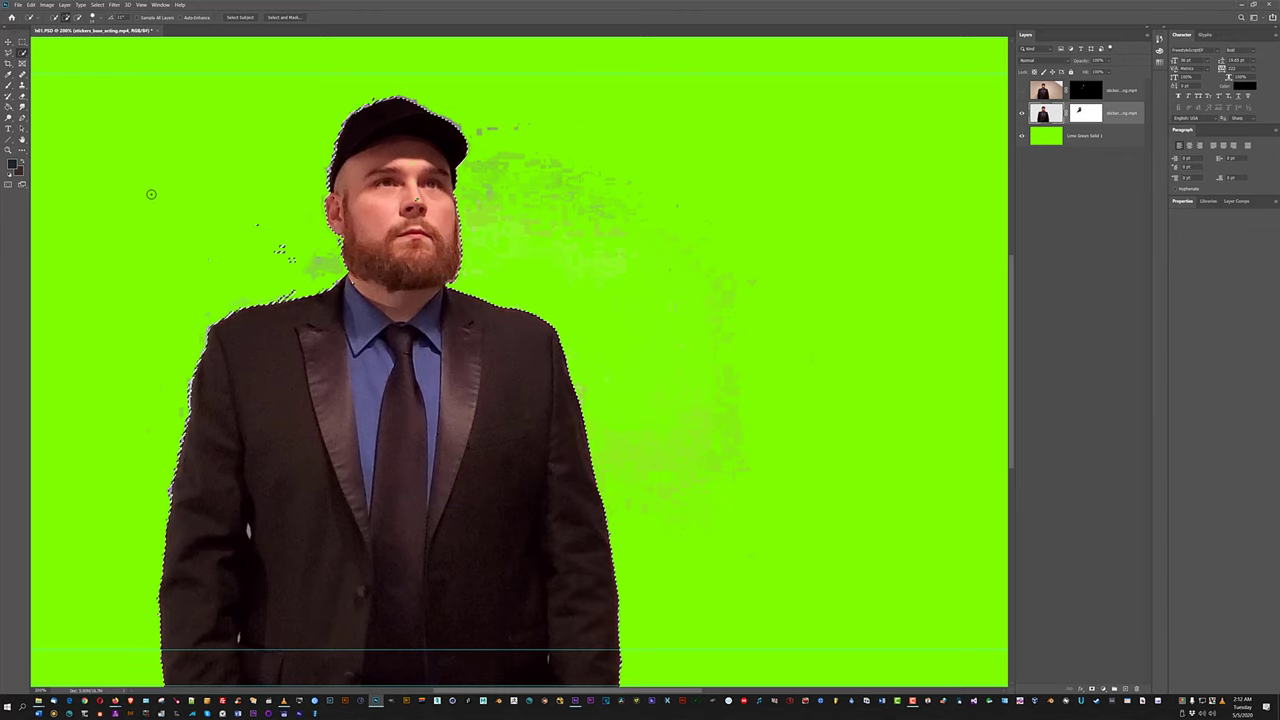
key("ctrl+z")
Try brushing dark strokes across the selected man directly on the footage, check their edges without the selection, and undo them.
key("b")
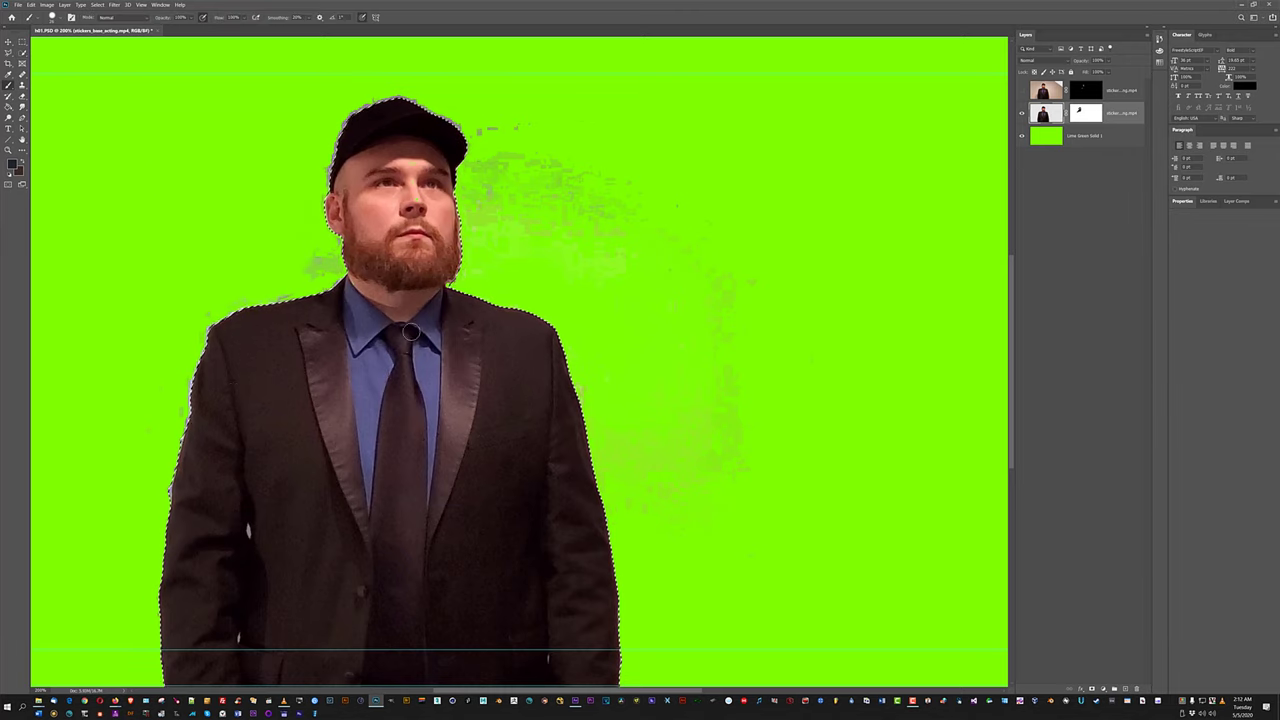
mouse_move(266, 386)
left_mouse_down()
mouse_move(555, 390)
mouse_move(235, 433)
mouse_move(175, 520)
left_mouse_up()
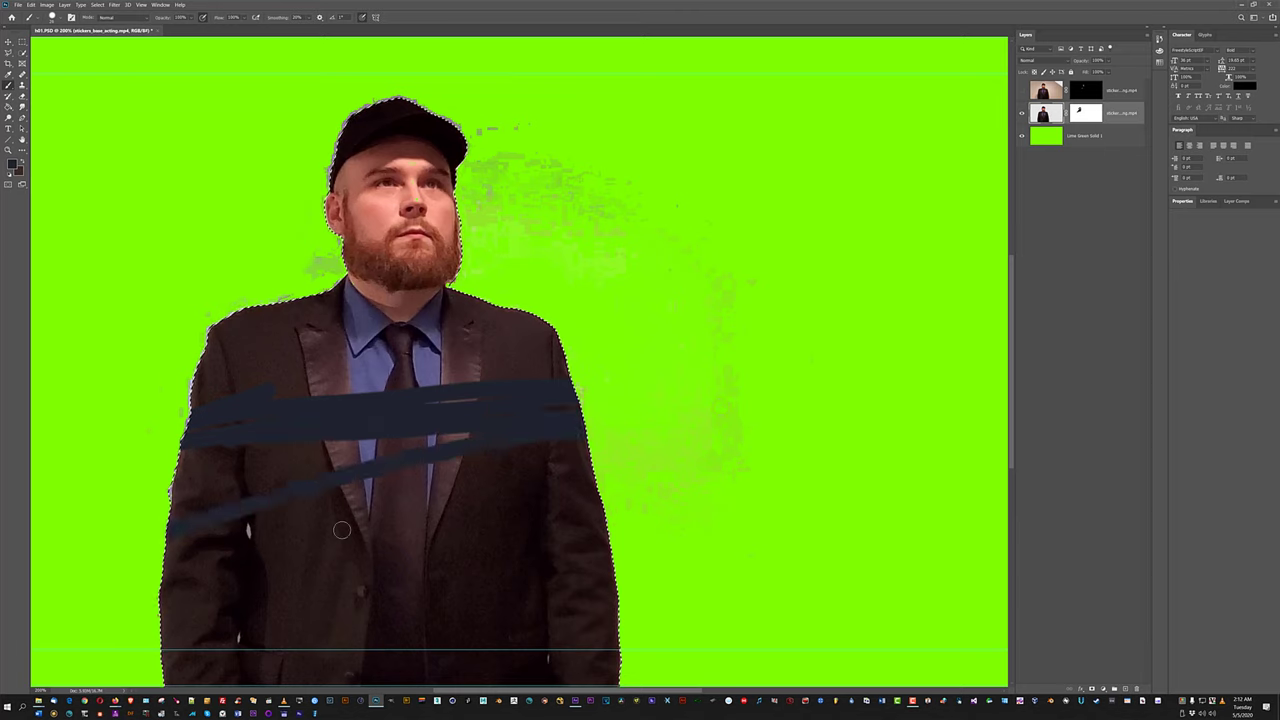
mouse_move(341, 530)
left_mouse_down()
mouse_move(220, 595)
mouse_move(560, 600)
mouse_move(470, 520)
mouse_move(545, 338)
mouse_move(400, 300)
mouse_move(430, 255)
mouse_move(400, 165)
mouse_move(402, 103)
mouse_move(414, 271)
mouse_move(308, 386)
mouse_move(283, 514)
left_mouse_up()
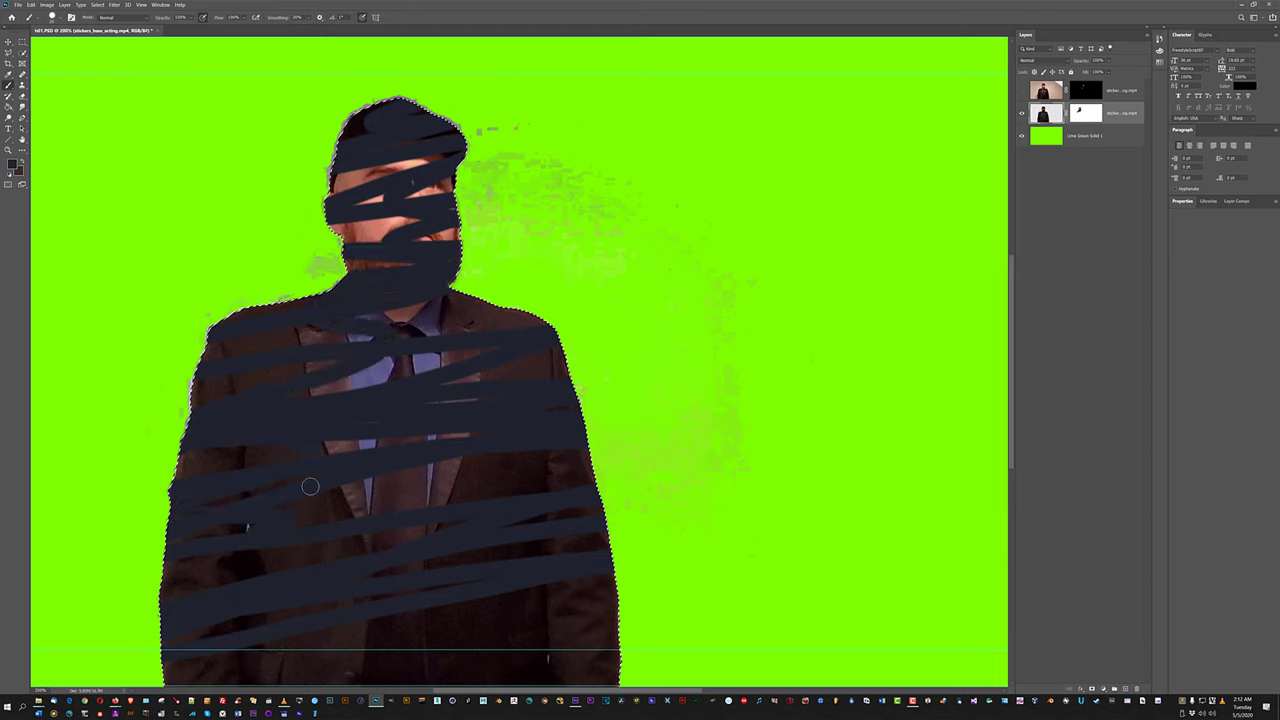
key("ctrl+d")
key("ctrl+s")
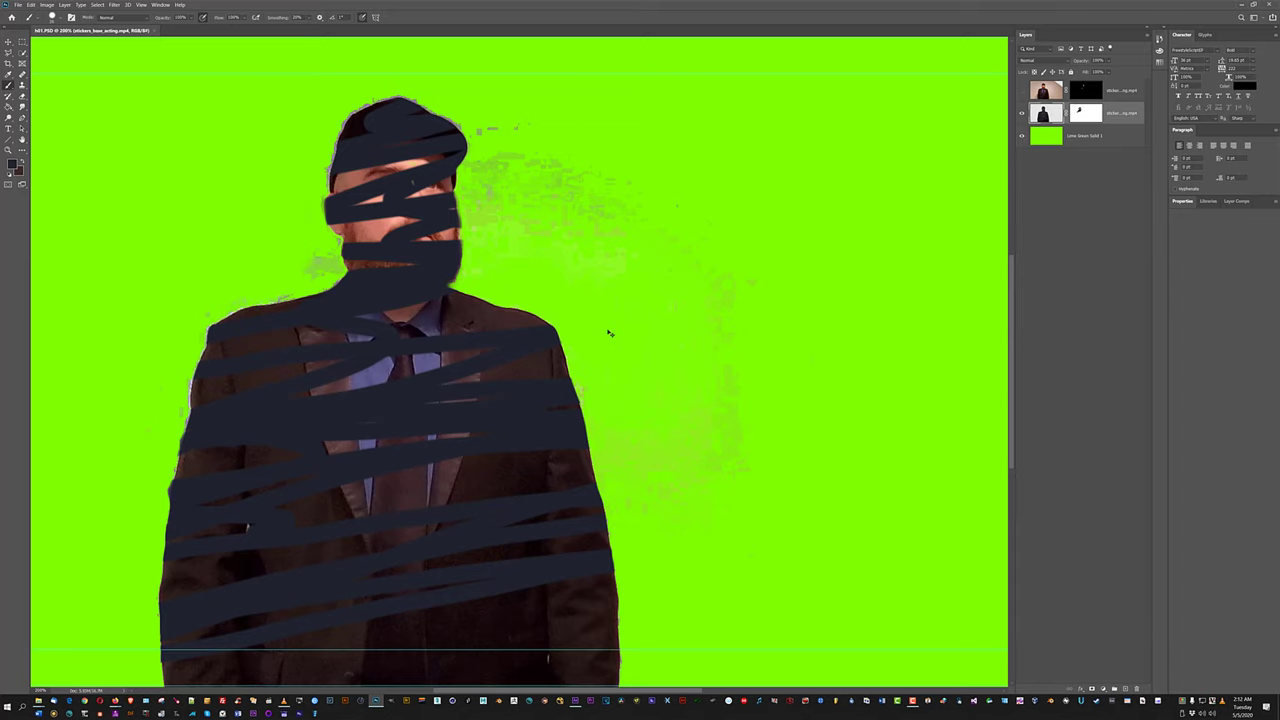
scroll(608, 333, "up", 5)
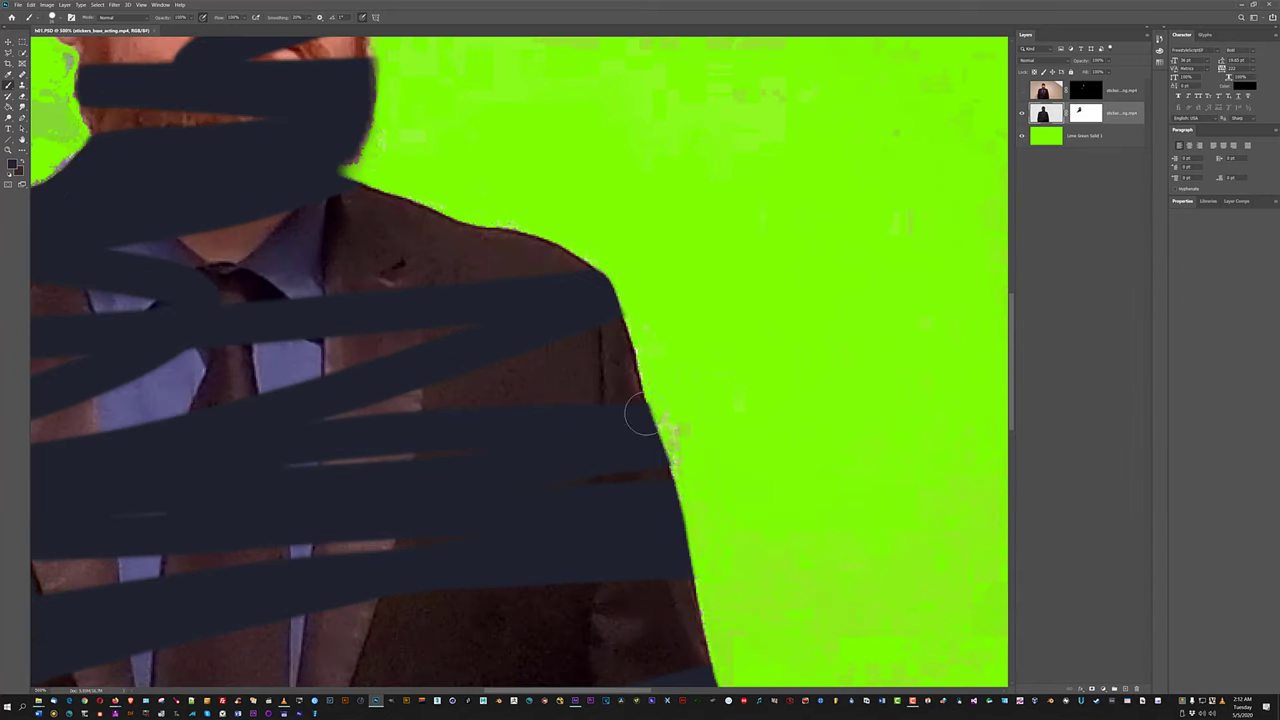
scroll(690, 413, "down", 5)
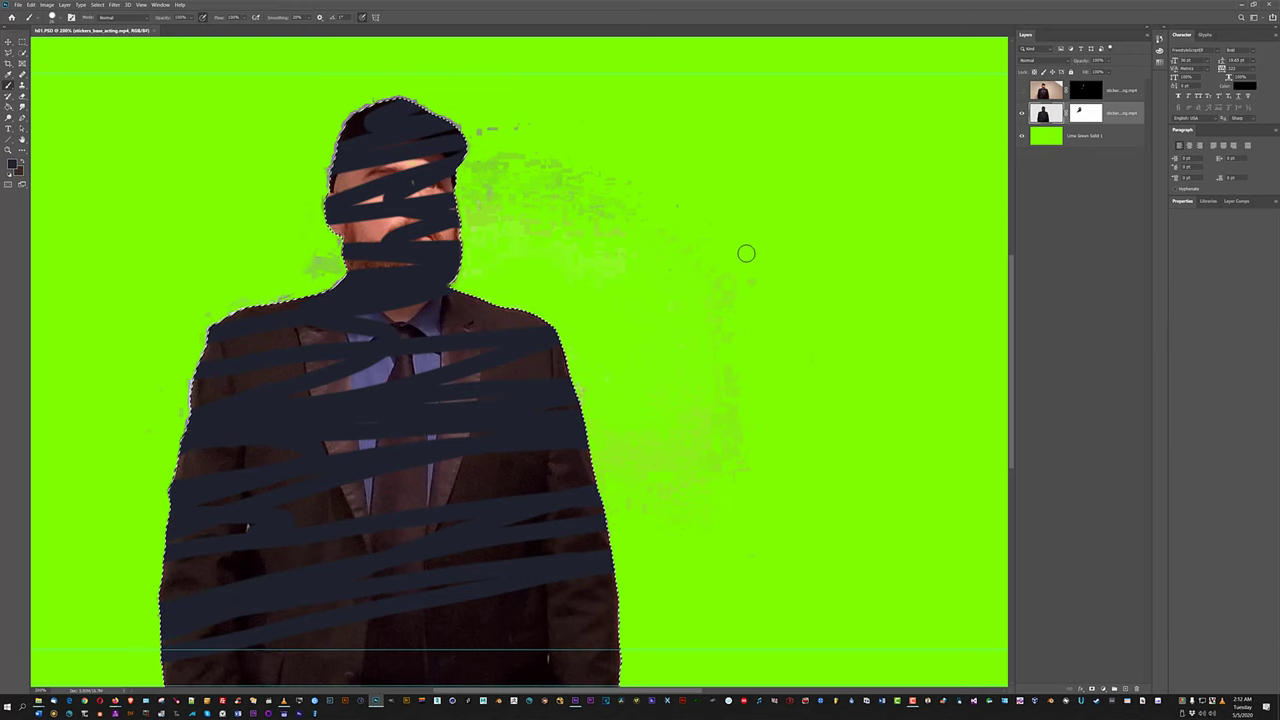
key("ctrl+z")
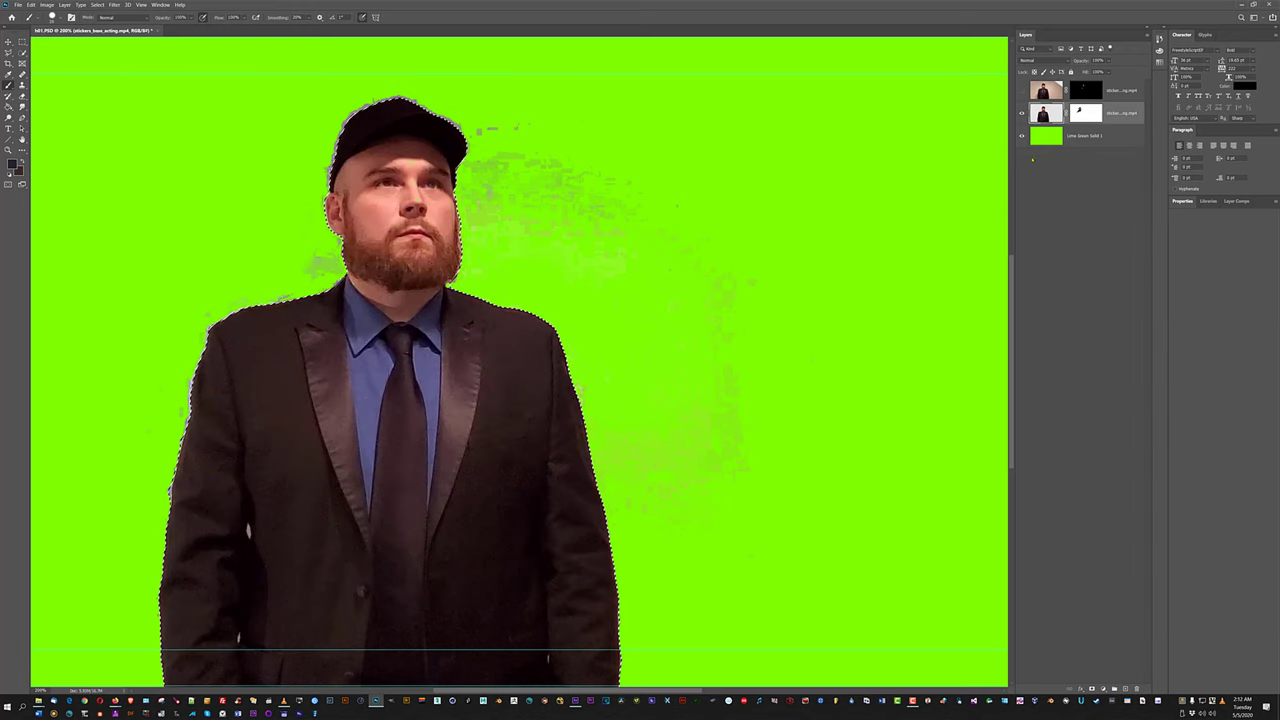
Make the lower footage layer's mask active and invert the selection so that it covers the background around the man.
left_click(1087, 113)
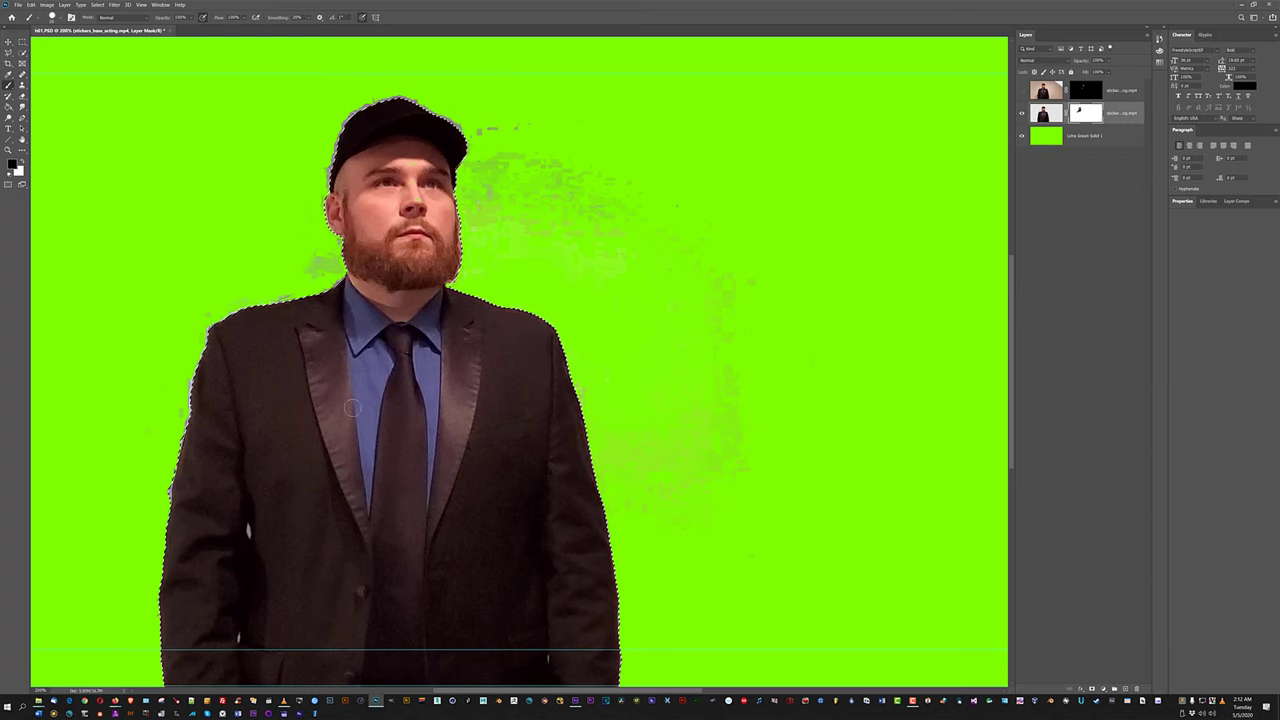
mouse_move(270, 384)
left_mouse_down()
mouse_move(190, 466)
mouse_move(236, 418)
mouse_move(172, 515)
mouse_move(252, 540)
left_mouse_up()
left_click(96, 5)
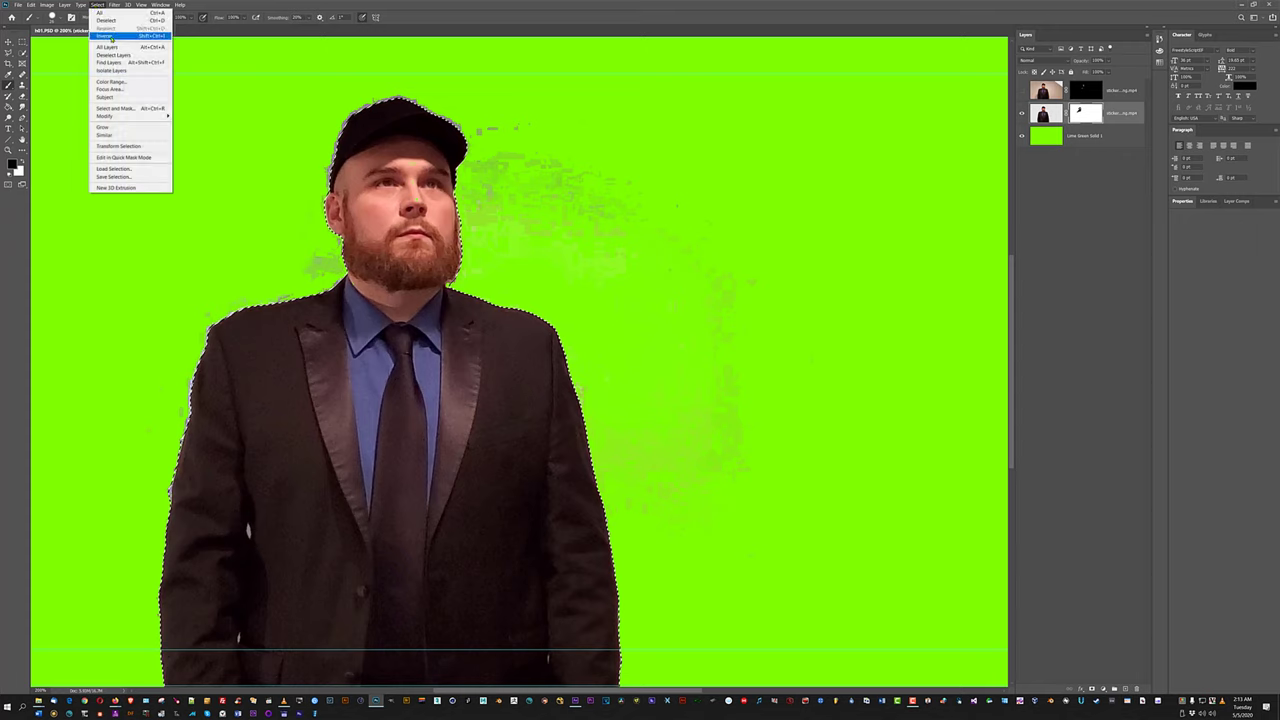
left_click(111, 36)
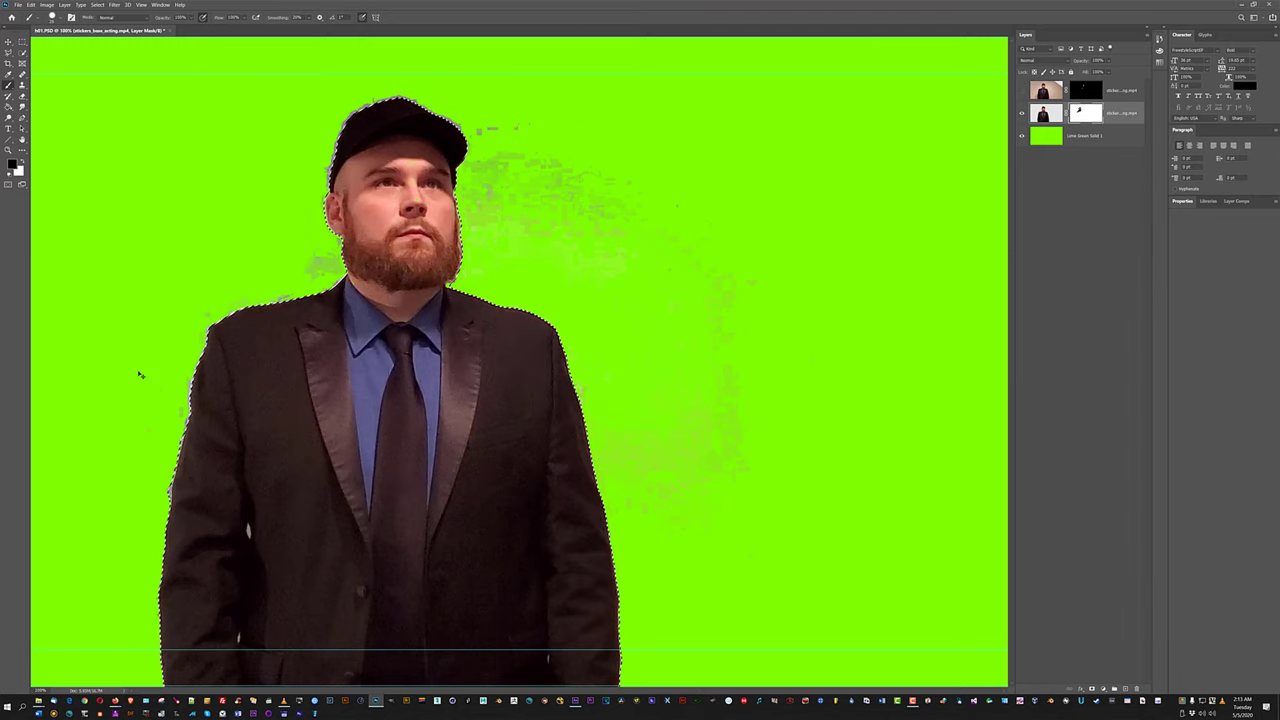
key("ctrl+minus")
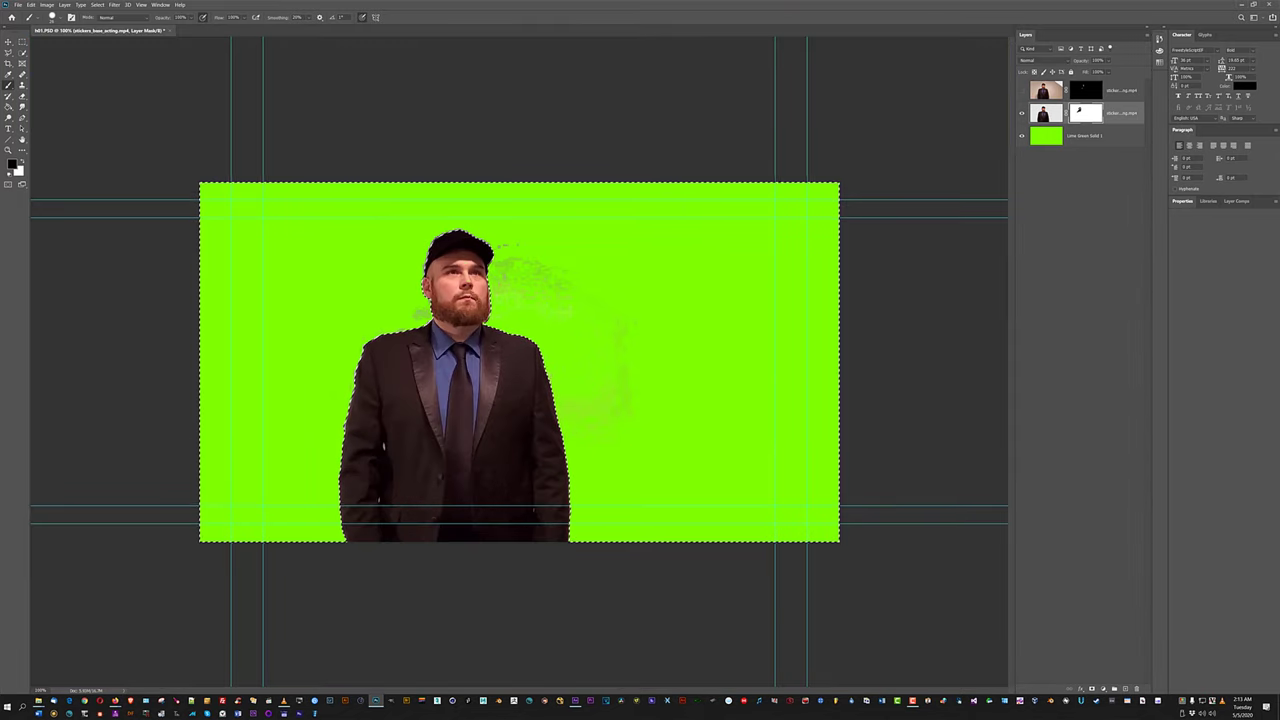
Paint black on the lower footage layer's mask around the man's head, shoulders and sleeve to remove edge residue, and deselect.
key("ctrl+plus")
key("ctrl+plus")
left_click_drag(501, 167, 463, 357)
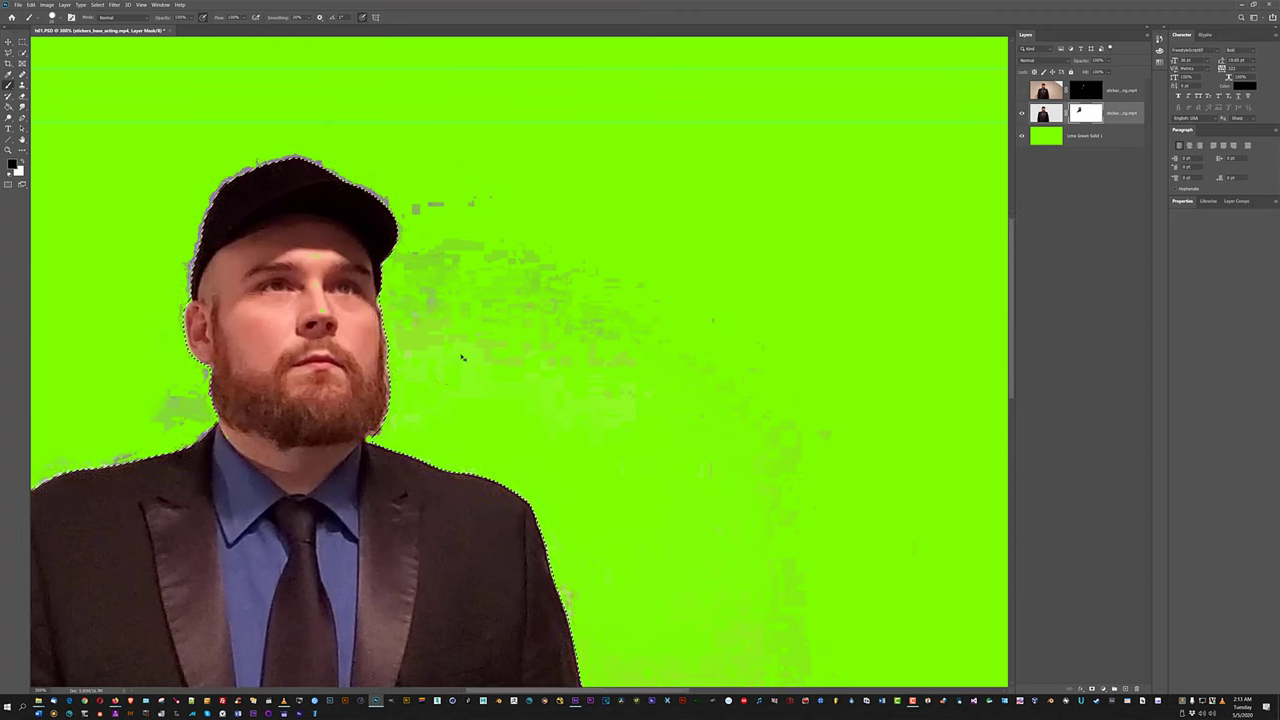
key("ctrl+minus")
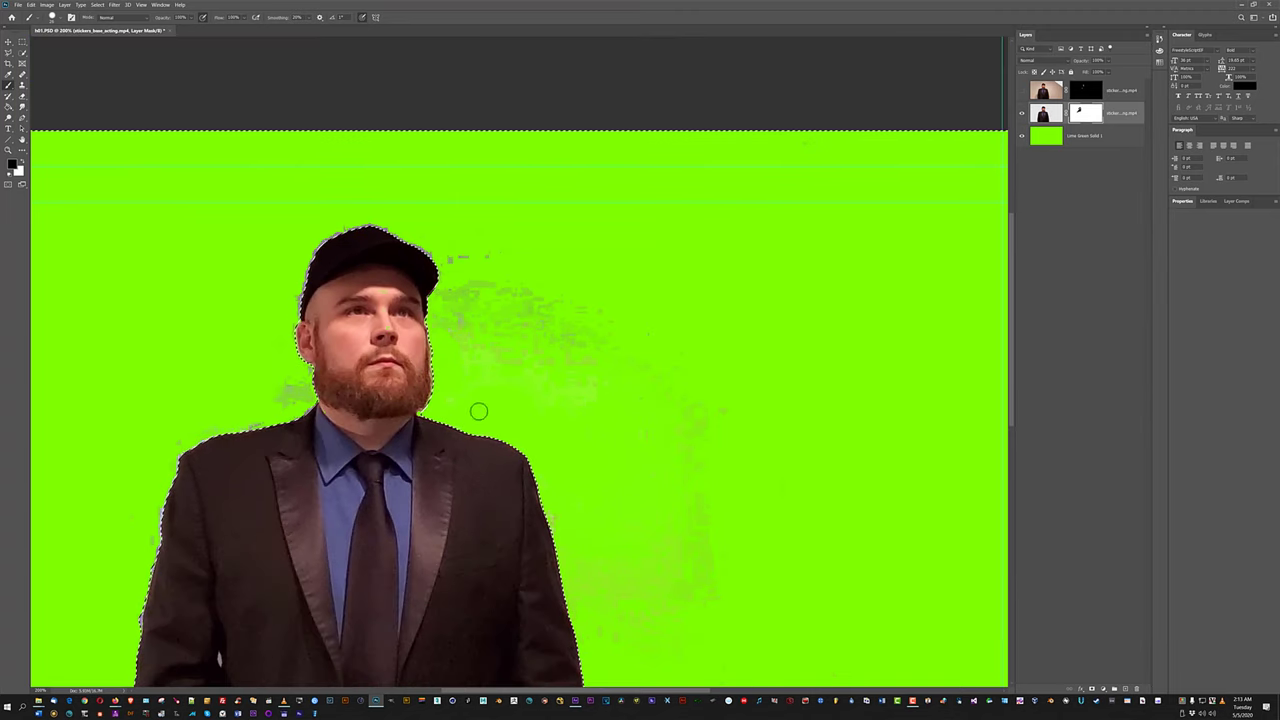
mouse_move(433, 277)
left_mouse_down()
mouse_move(443, 335)
mouse_move(445, 256)
mouse_move(467, 246)
mouse_move(454, 273)
mouse_move(409, 230)
mouse_move(448, 258)
mouse_move(369, 218)
mouse_move(317, 244)
mouse_move(290, 339)
mouse_move(307, 380)
mouse_move(298, 407)
mouse_move(273, 414)
mouse_move(275, 367)
mouse_move(298, 402)
mouse_move(187, 437)
mouse_move(154, 476)
mouse_move(152, 447)
mouse_move(131, 516)
mouse_move(142, 548)
mouse_move(153, 517)
left_mouse_up()
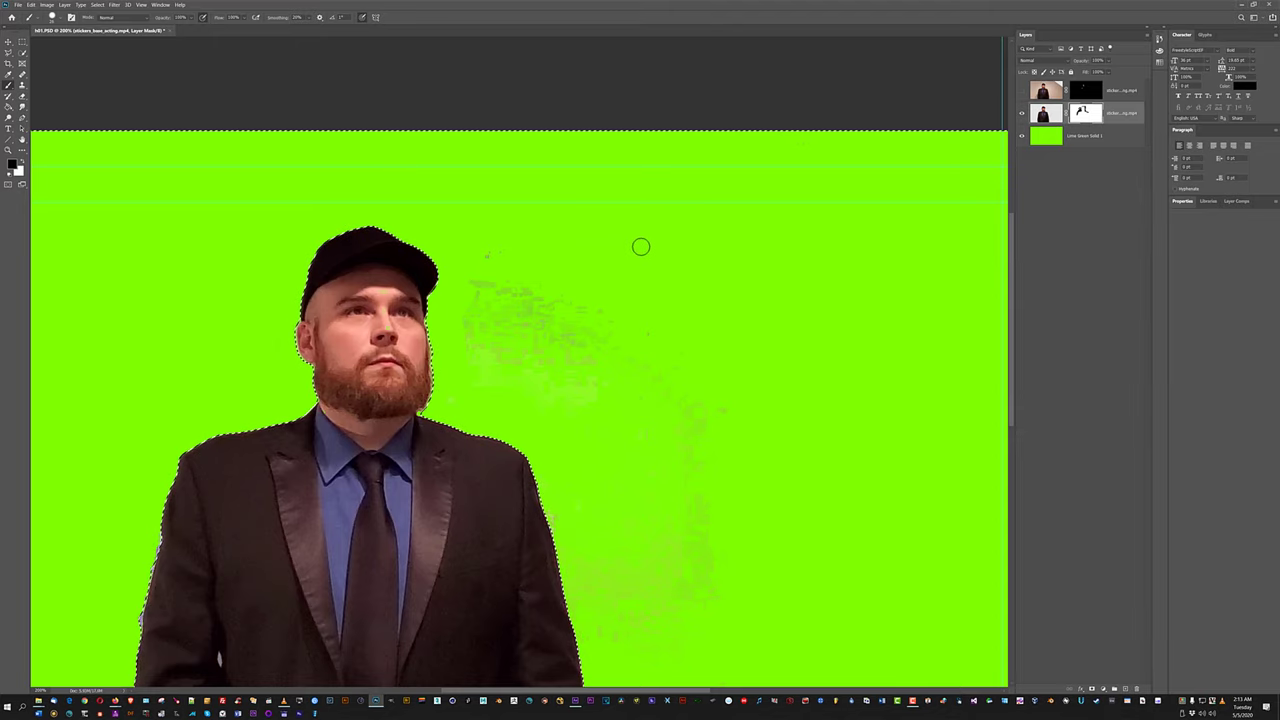
key("ctrl+d")
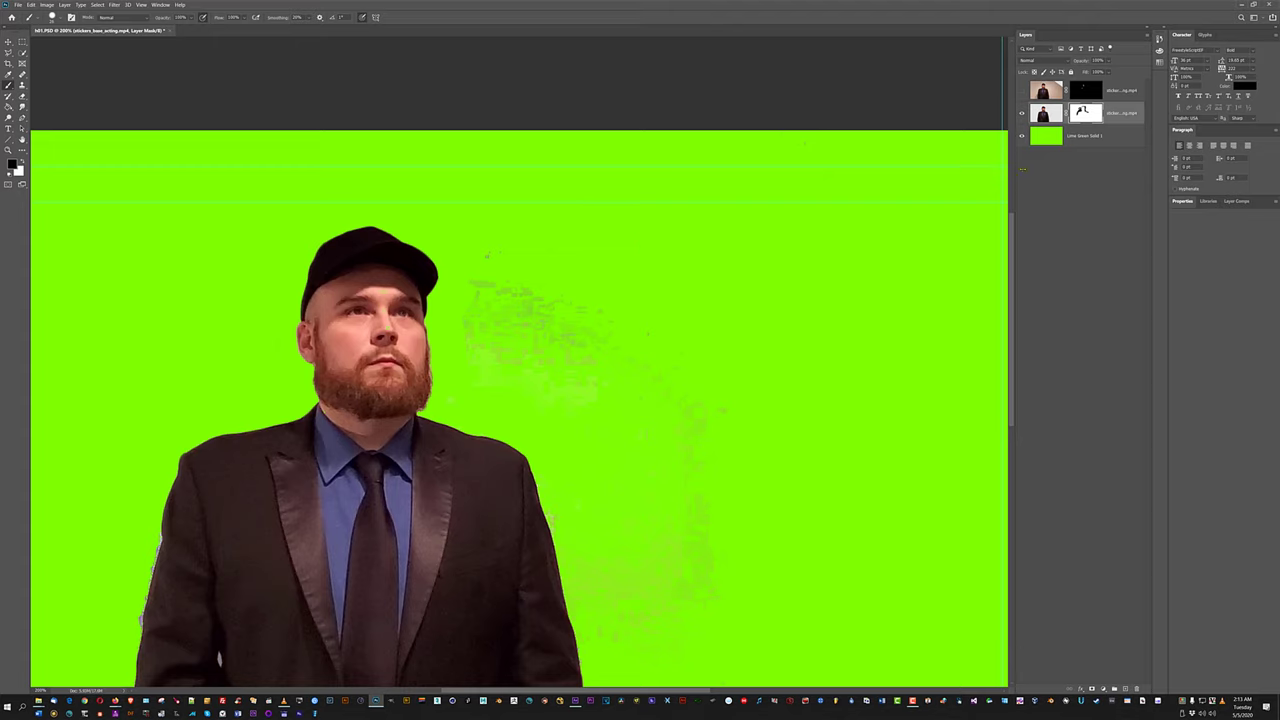
Duplicate the Lime Green Solid 1 layer and fill the copy with black using the Paint Bucket tool and default colors.
left_click(1050, 133)
left_click_drag(1053, 137, 1126, 688)
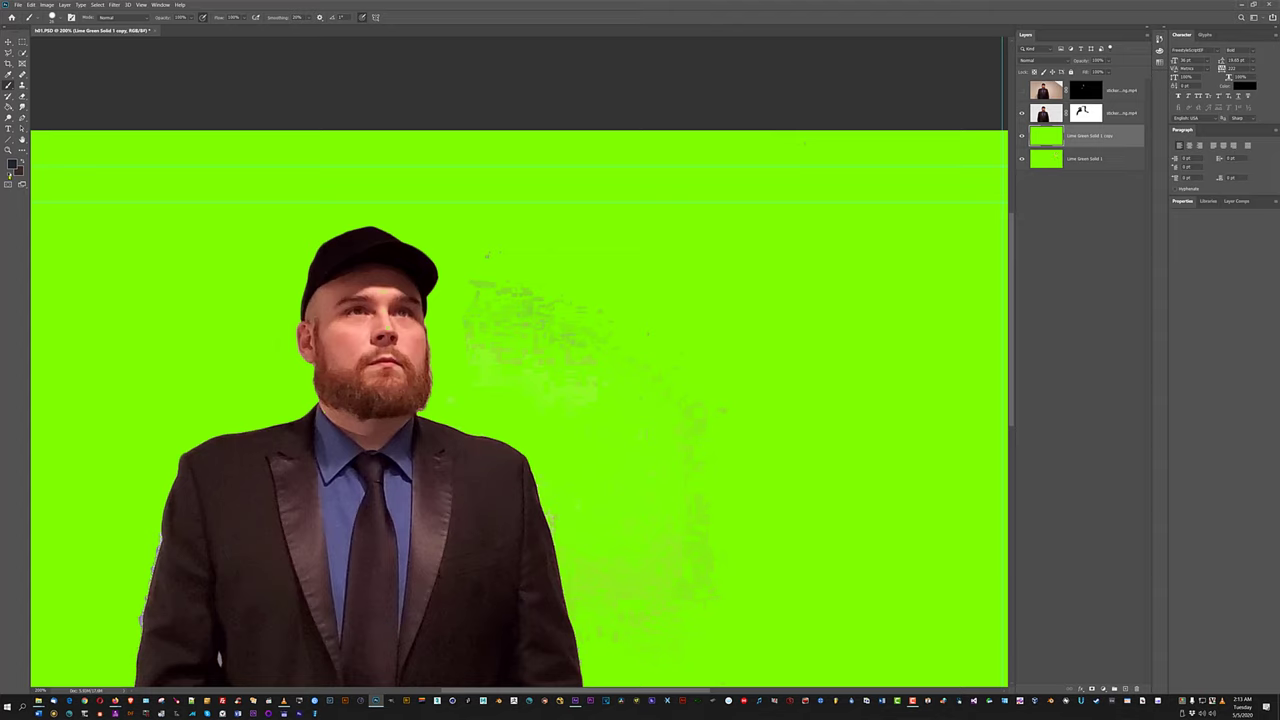
left_click(10, 175)
left_click(10, 107)
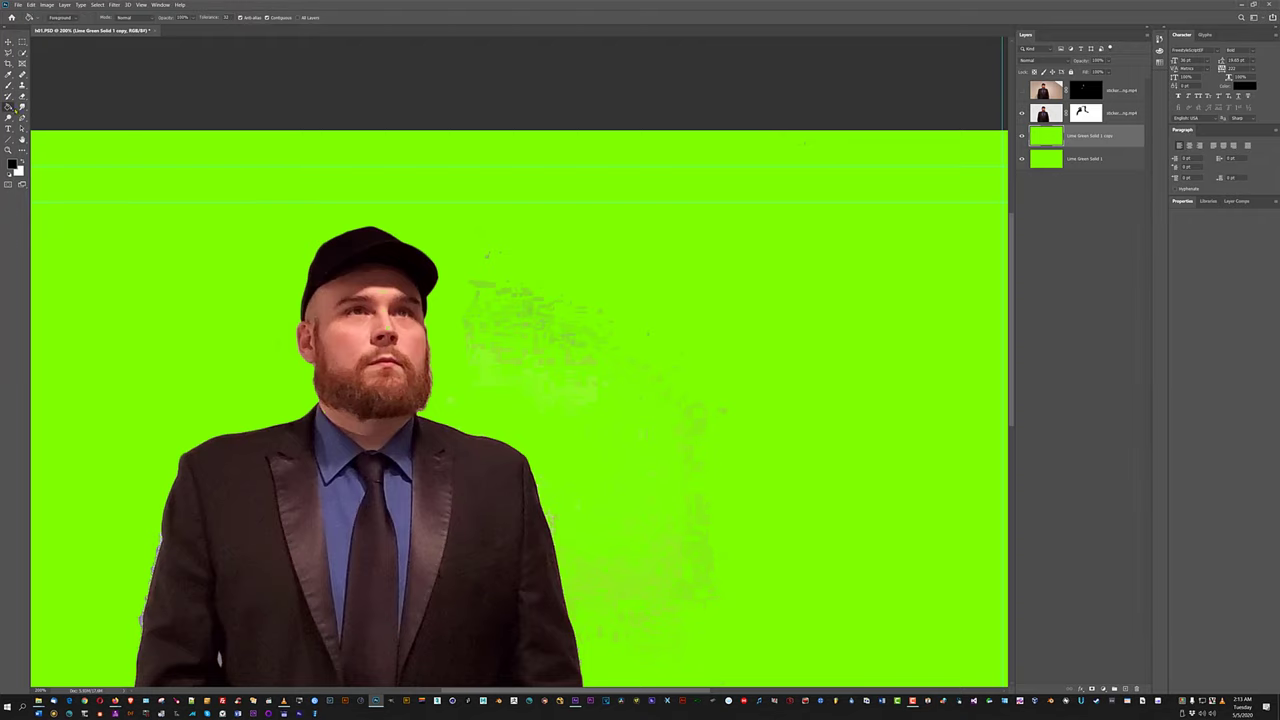
key("ctrl+0")
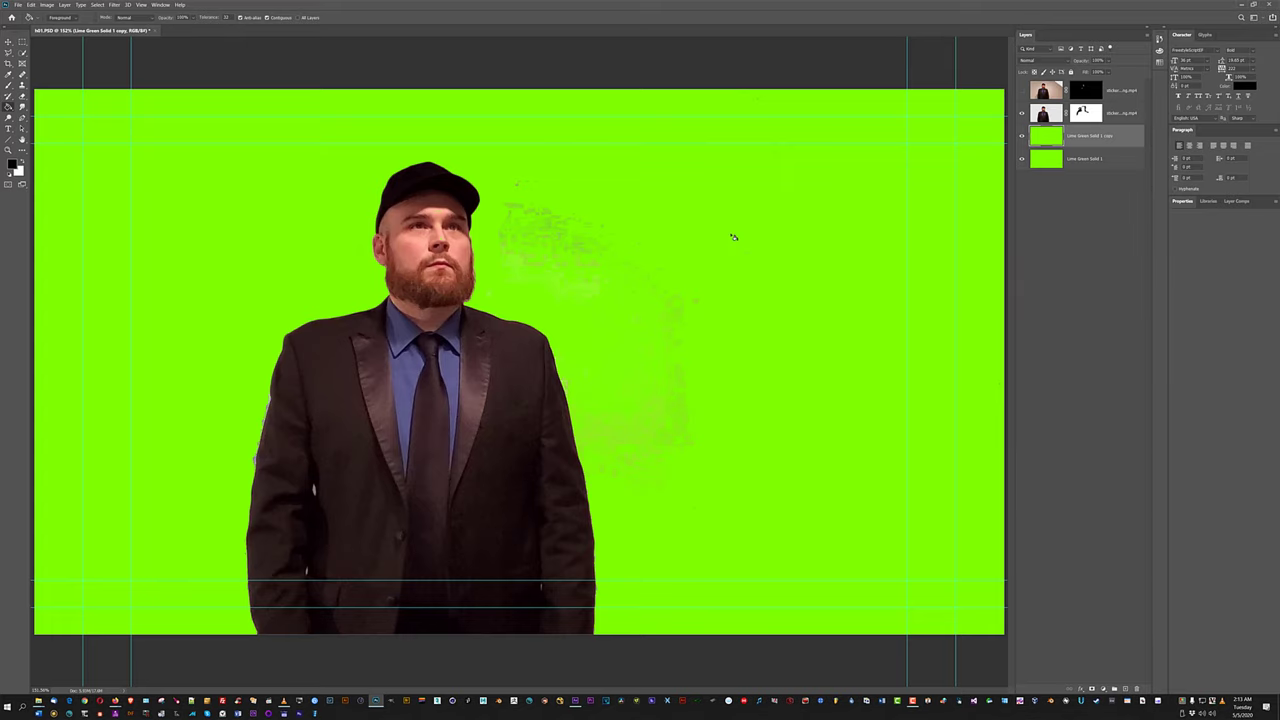
left_click(901, 237)
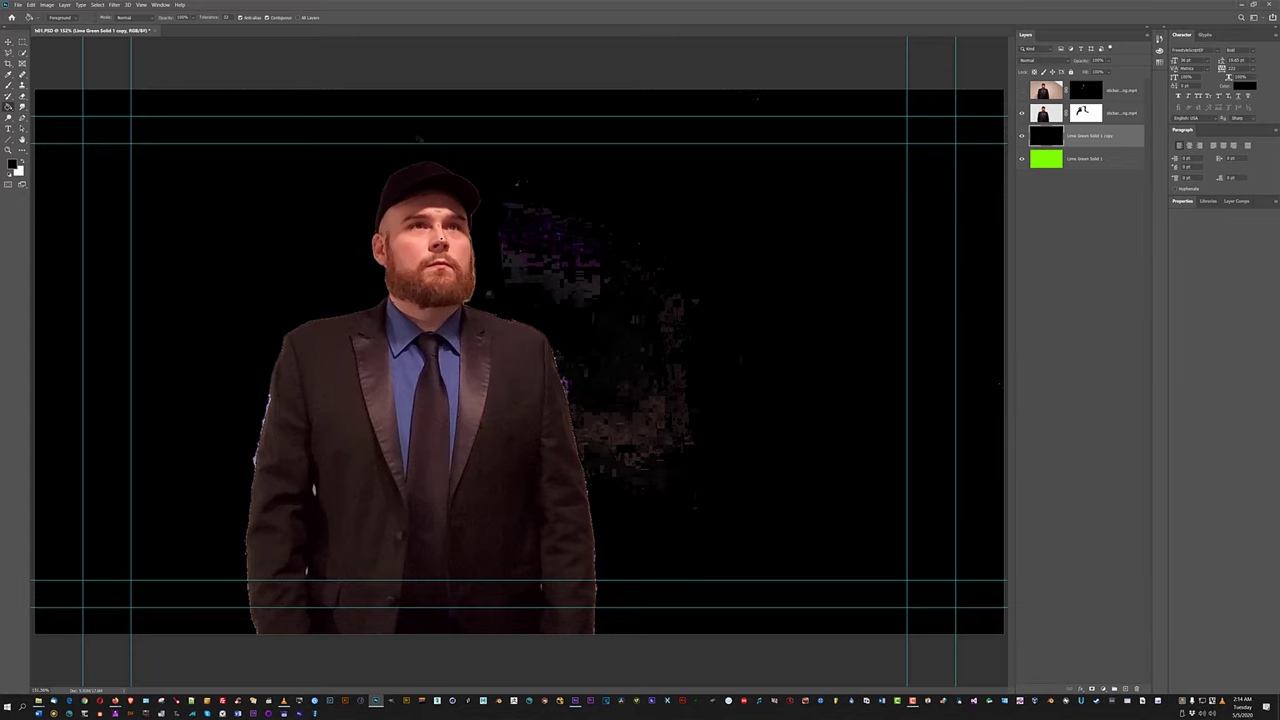
Set up a much smaller Soft Round brush for fine edge work around the man's head.
key("ctrl+plus")
key("ctrl+plus")
left_click_drag(323, 150, 470, 380)
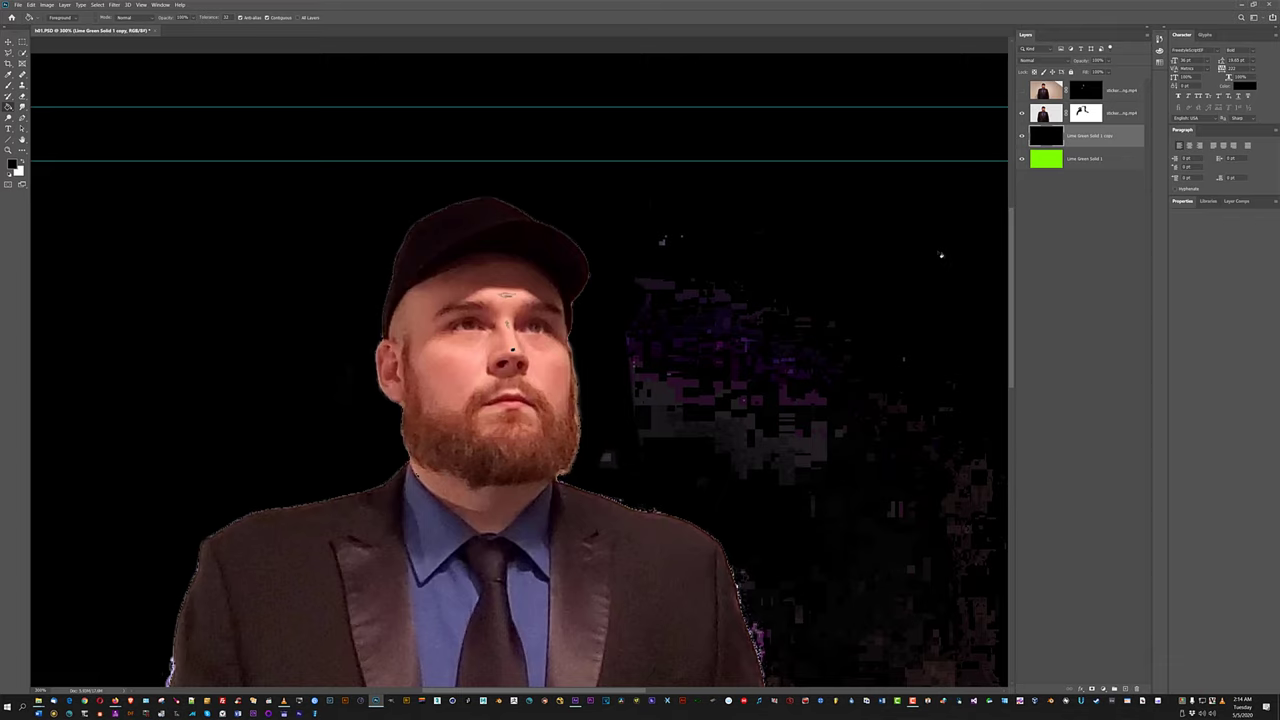
left_click(8, 84)
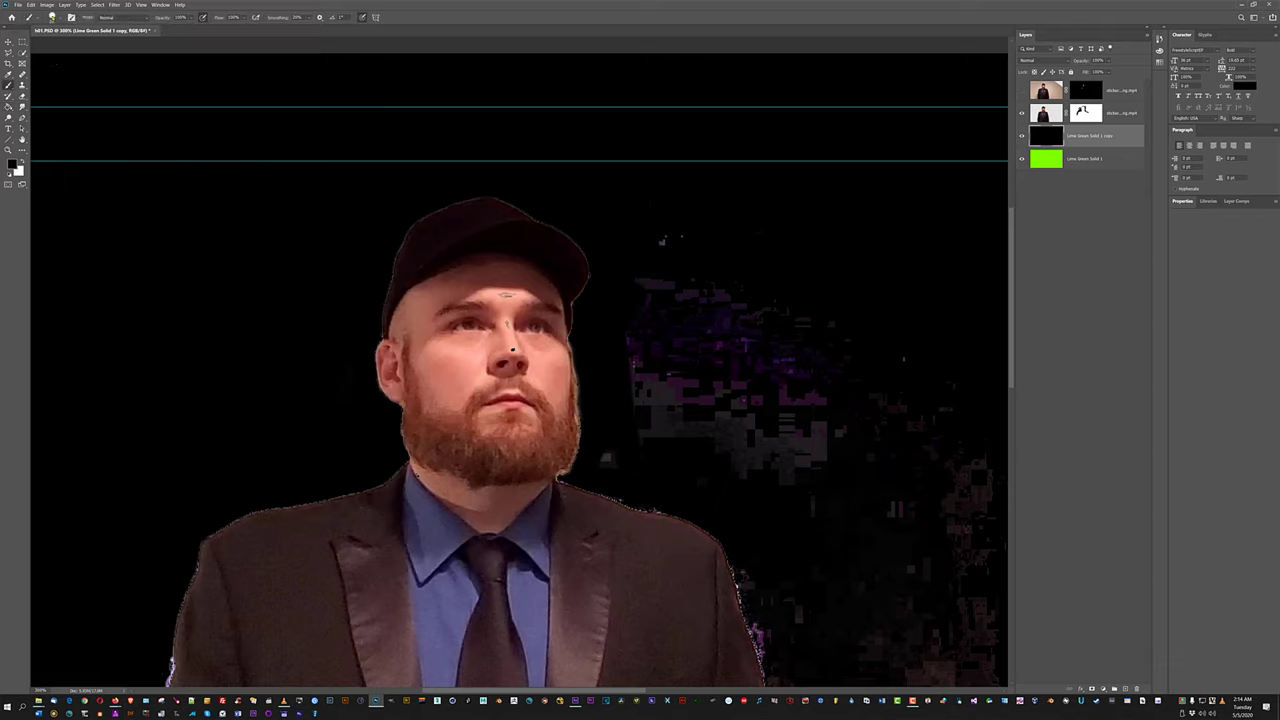
left_click(52, 18)
left_click(52, 18)
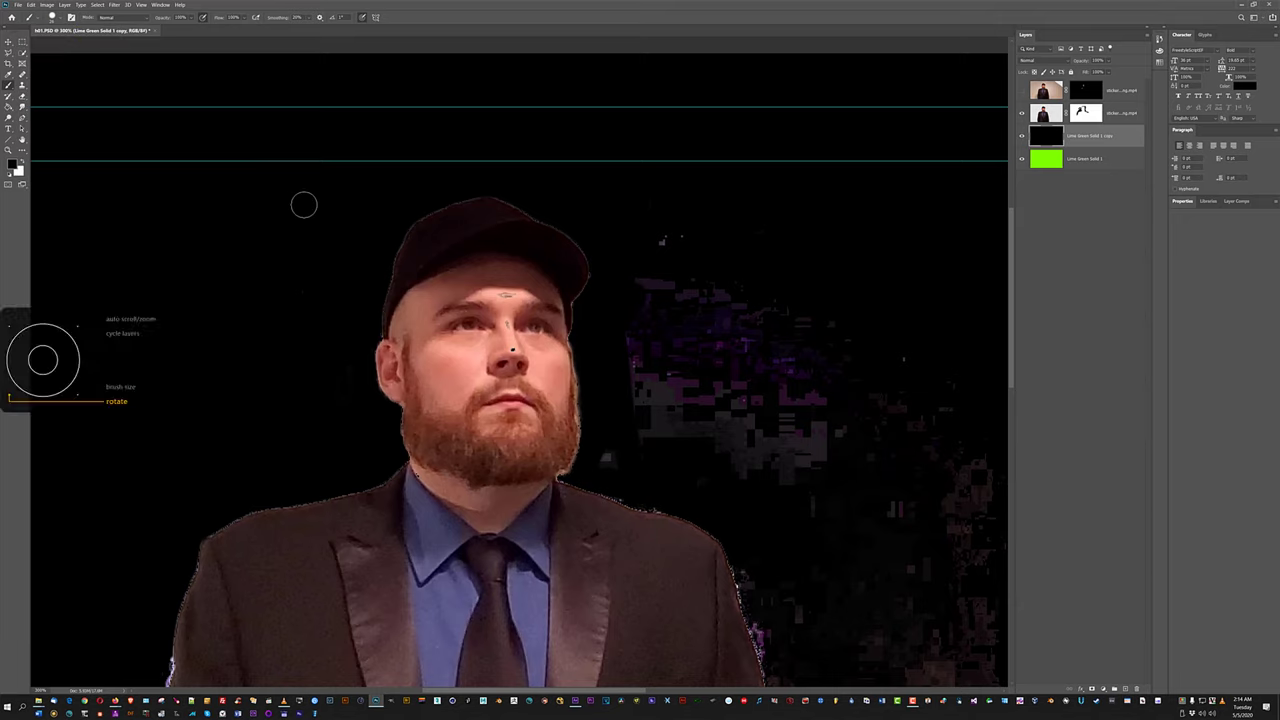
scroll(304, 205, "down", 3)
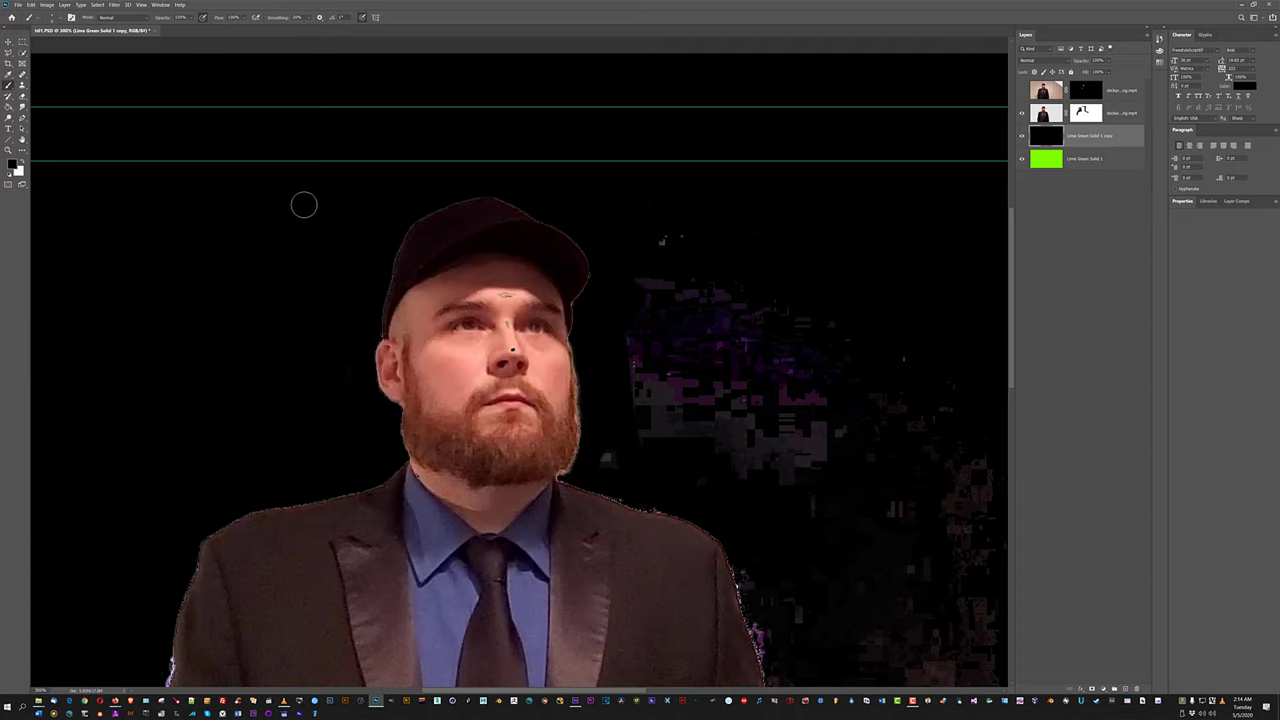
key("[")
key("[")
key("[")
key("[")
key("[")
key("[")
key("[")
key("[")
left_click(53, 19)
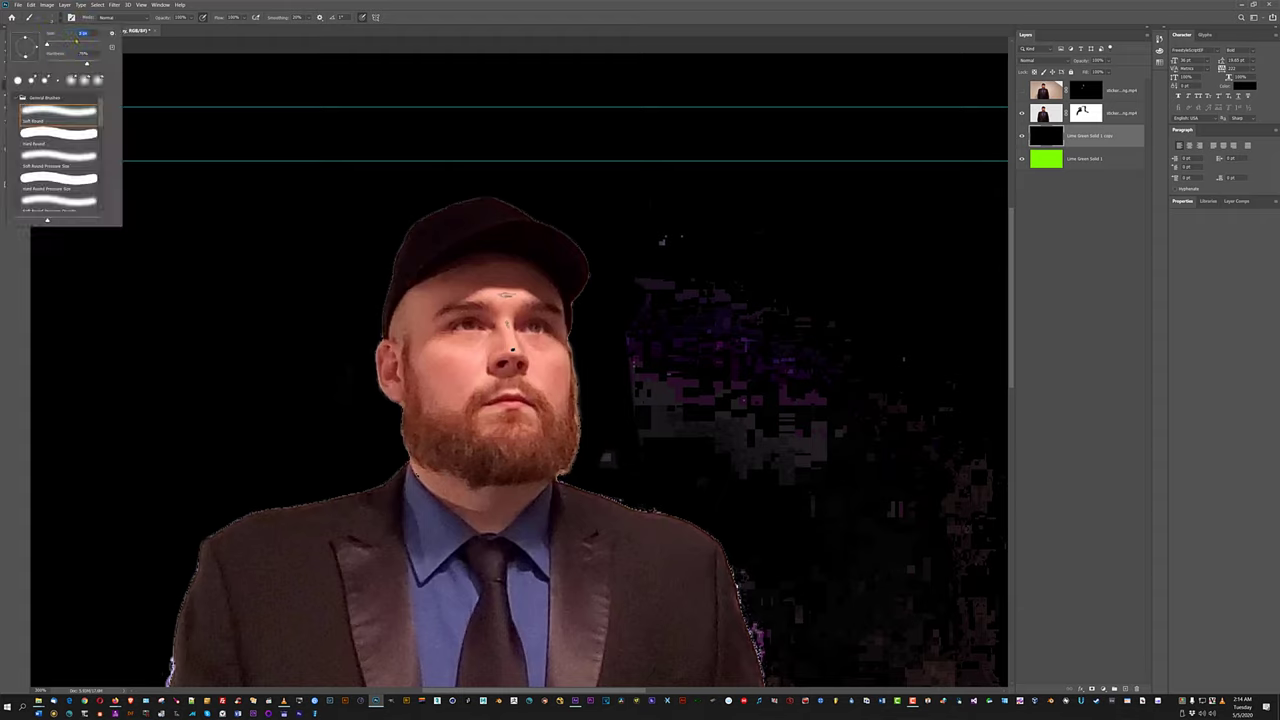
left_click(360, 300)
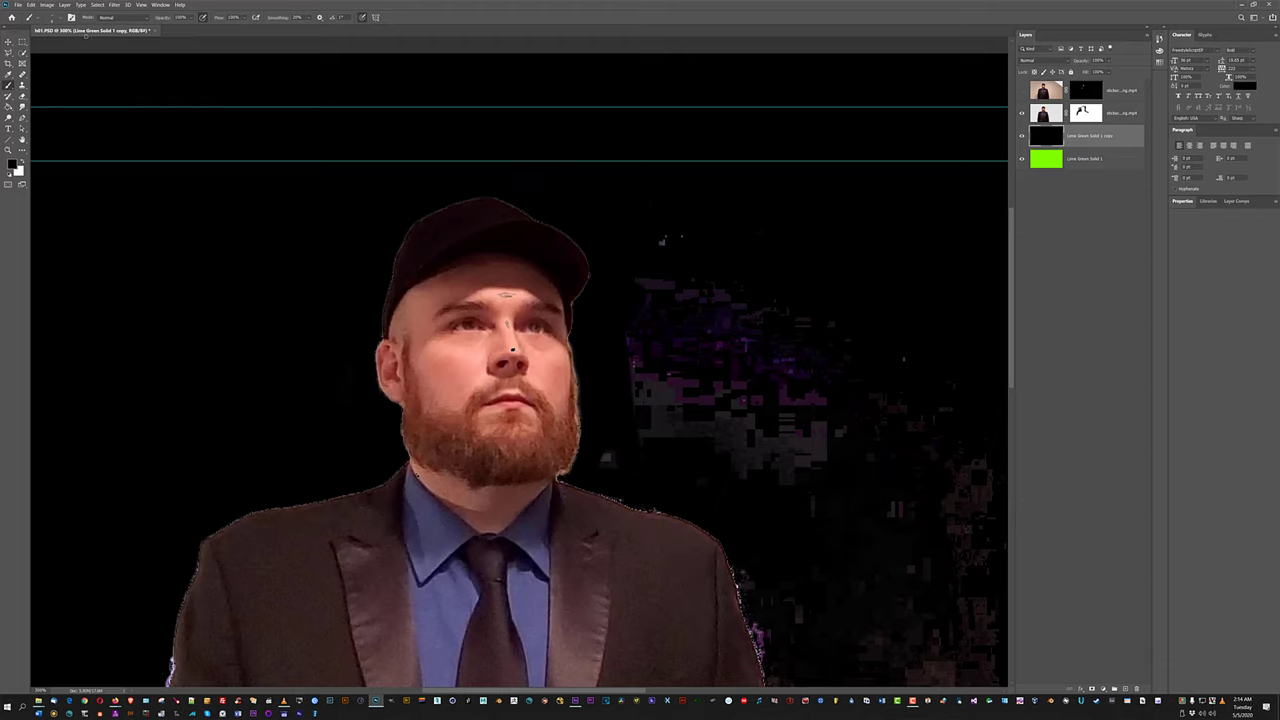
left_click(30, 24)
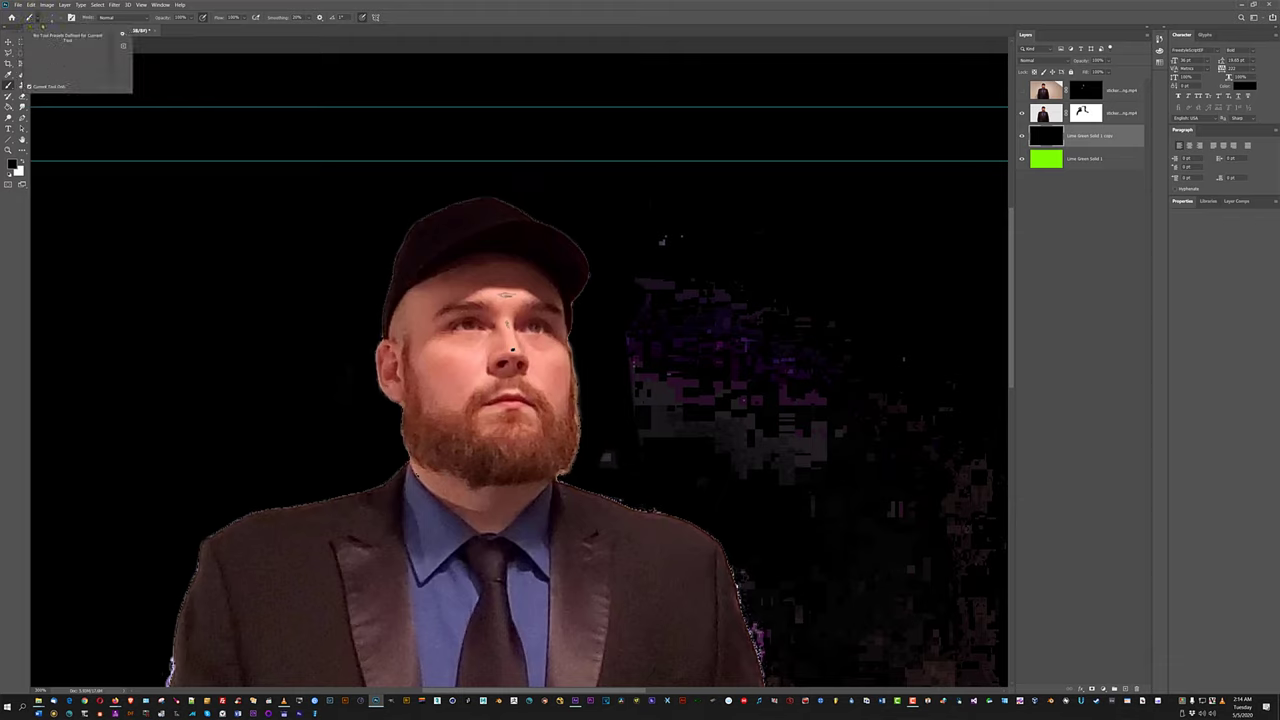
left_click(45, 18)
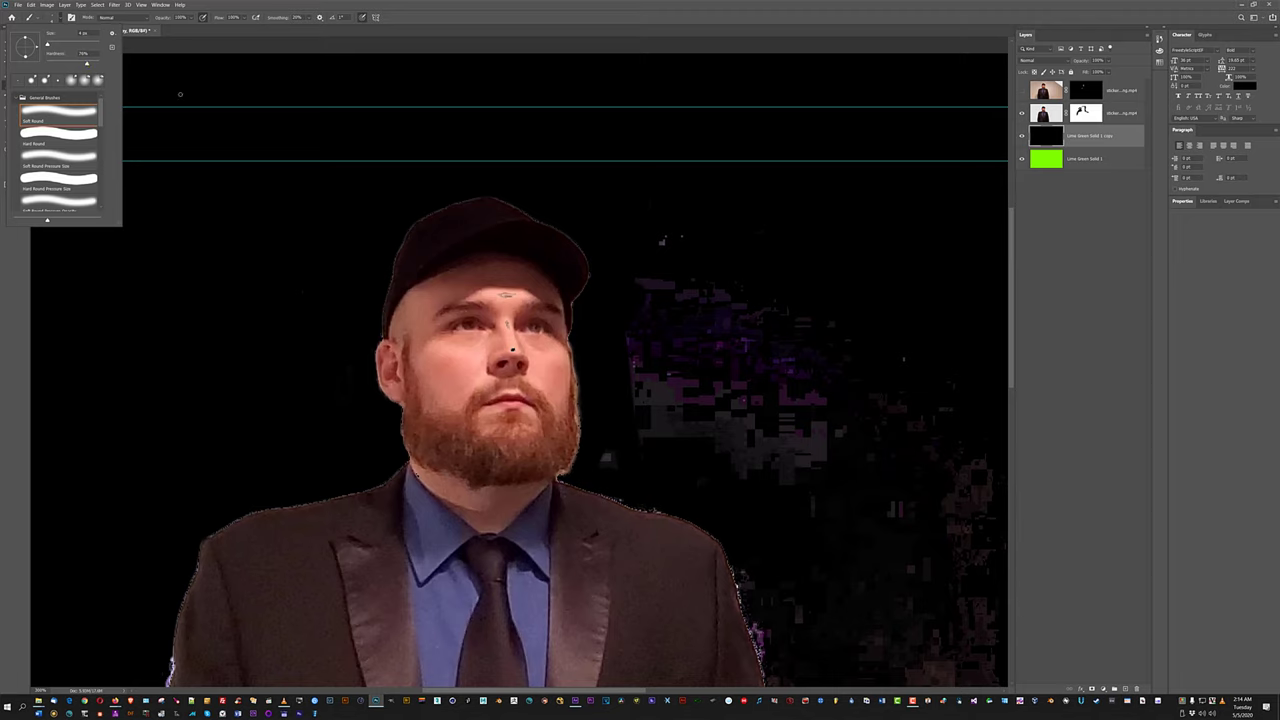
Touch up the lower footage layer's mask along the man's shoulder, neck, beard and ear, alternating between black and white paint.
left_click(1080, 135)
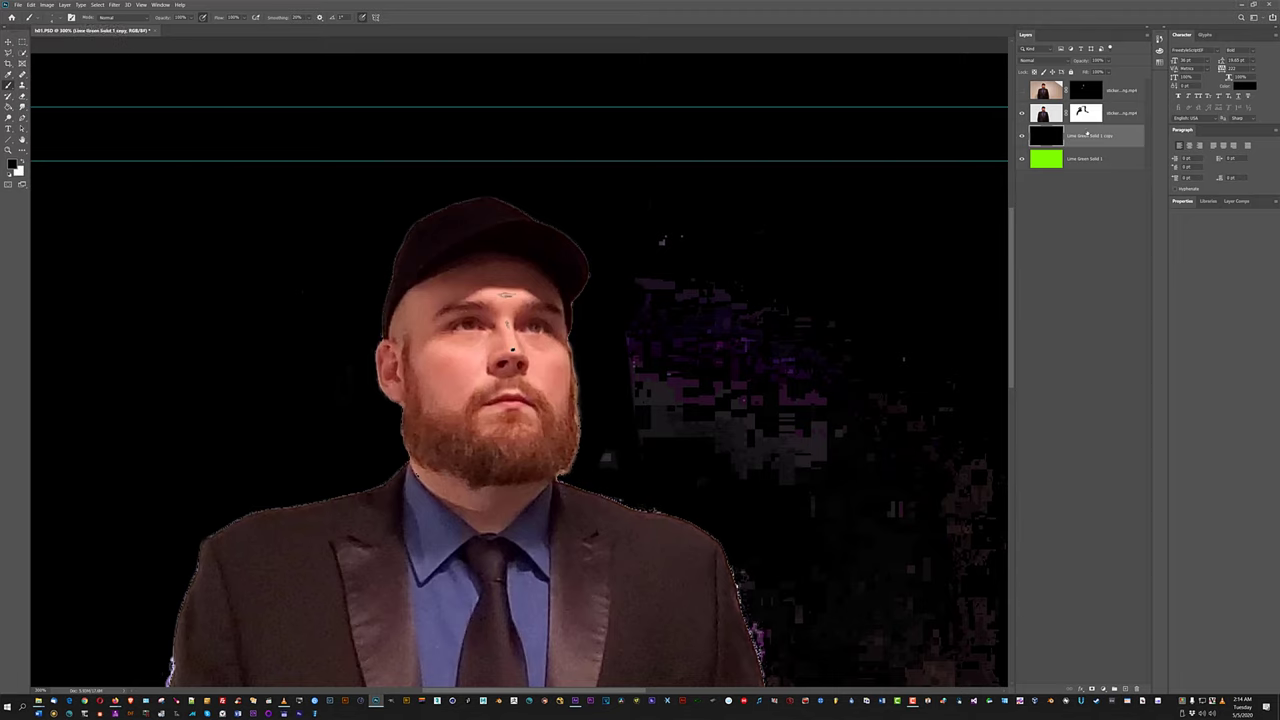
left_click(1080, 113)
left_click(1082, 114)
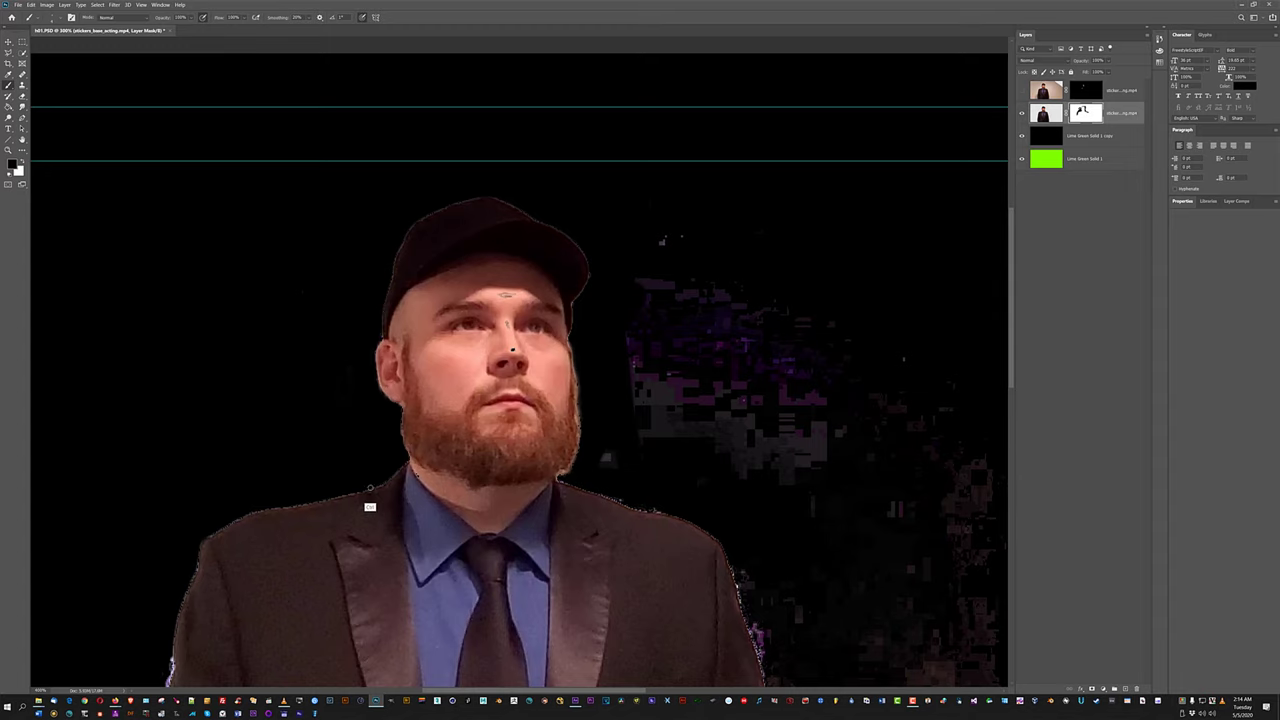
key("ctrl+plus")
left_click_drag(326, 502, 463, 414)
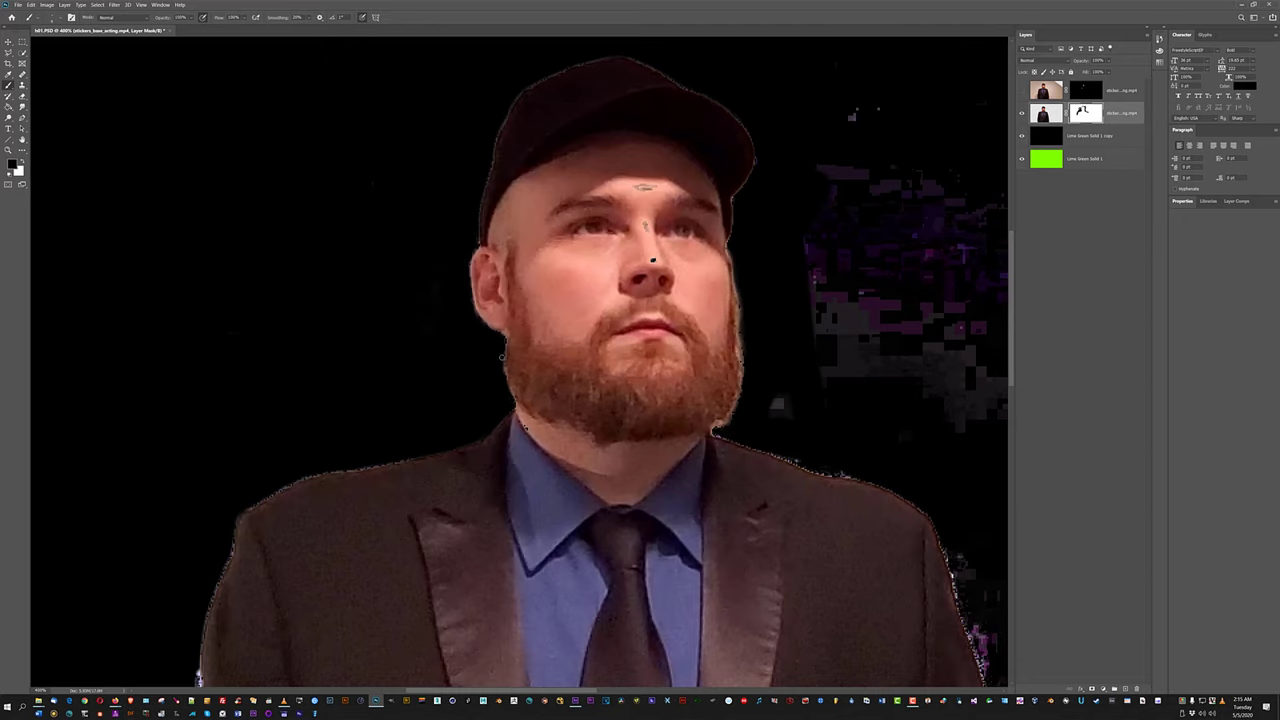
left_click_drag(504, 343, 510, 308)
key("x")
key("x")
key("x")
key("x")
key("x")
key("x")
key("x")
key("x")
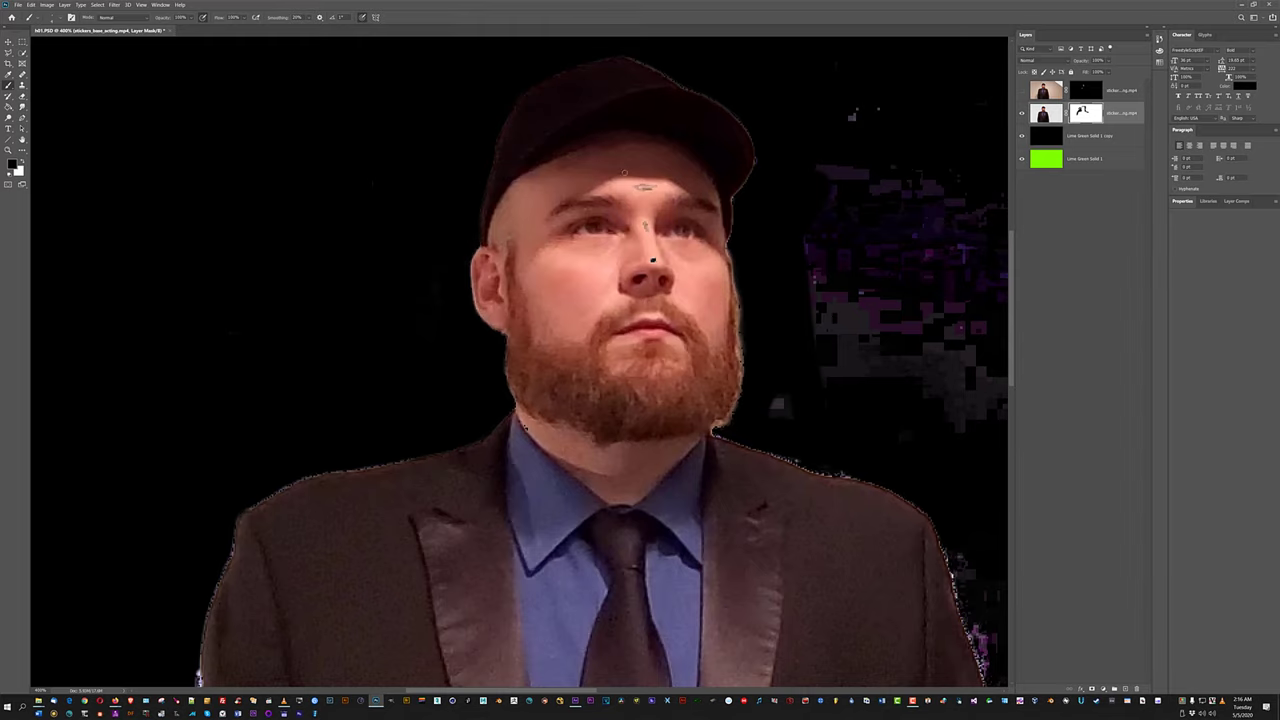
Enlarge the brush, paint black on the mask over the blocky residue beside the man, and show the top footage layer.
scroll(647, 173, "up", 3)
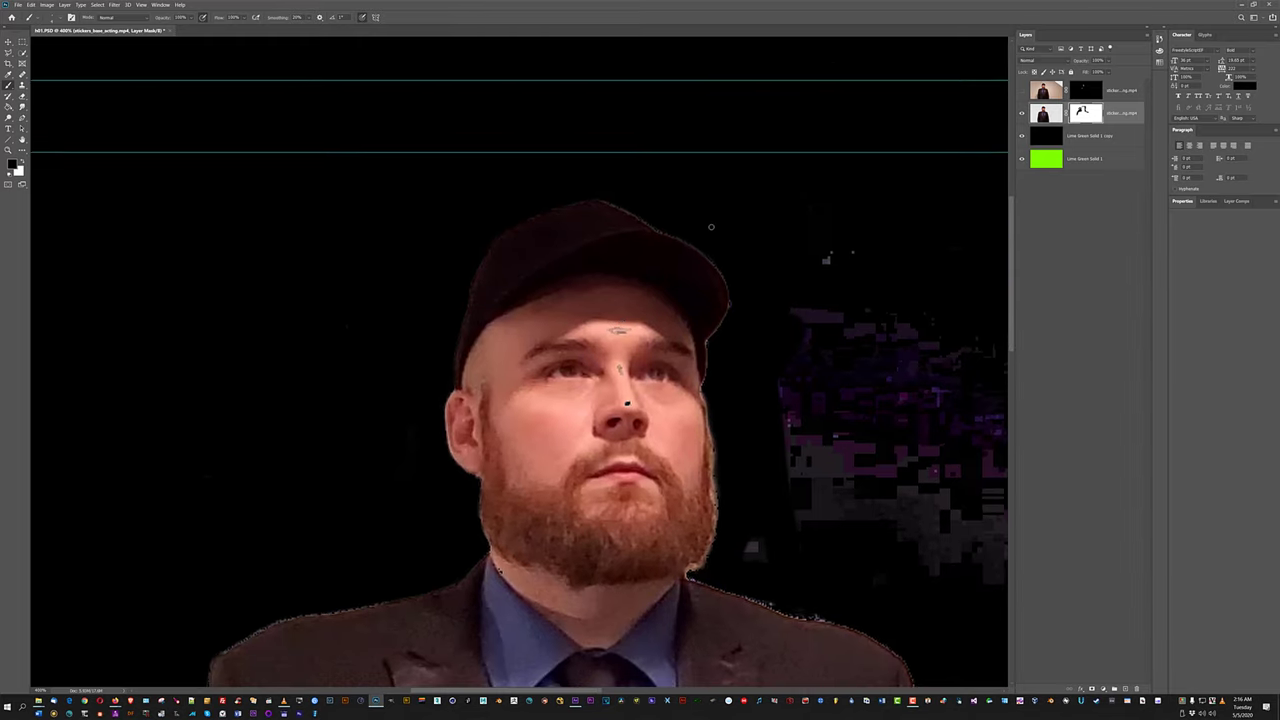
key("ctrl+0")
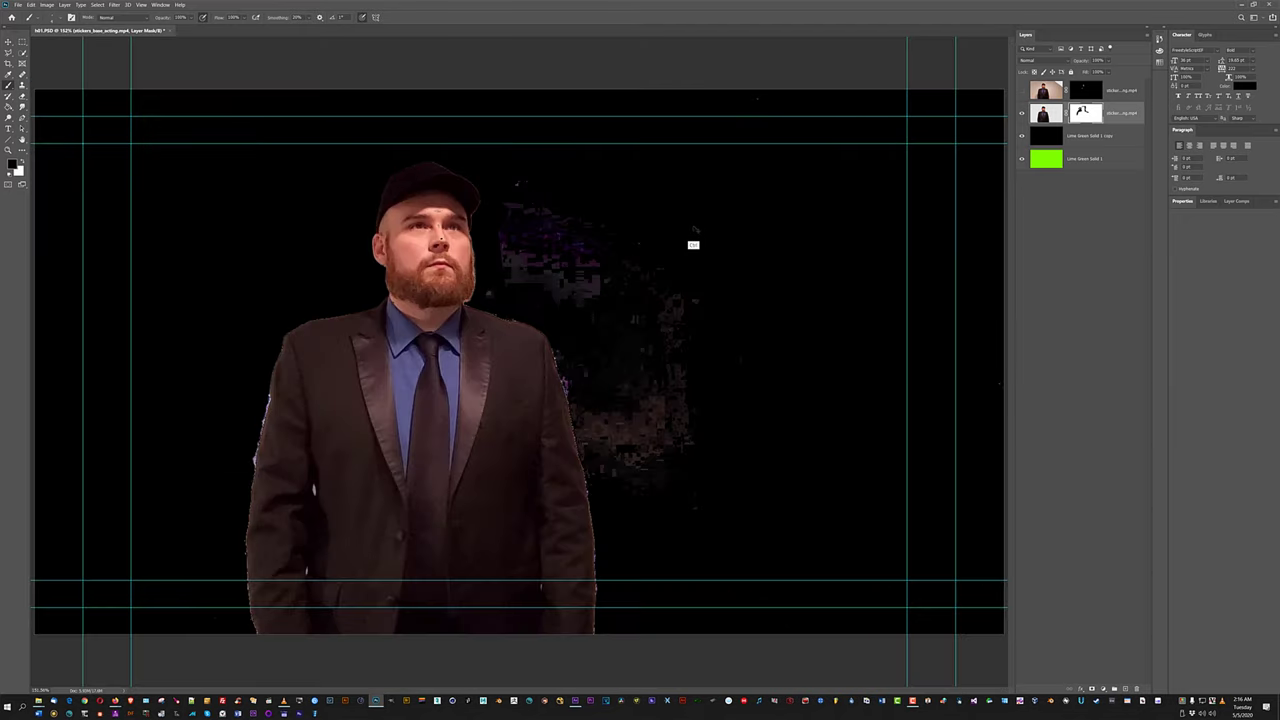
key("ctrl+1")
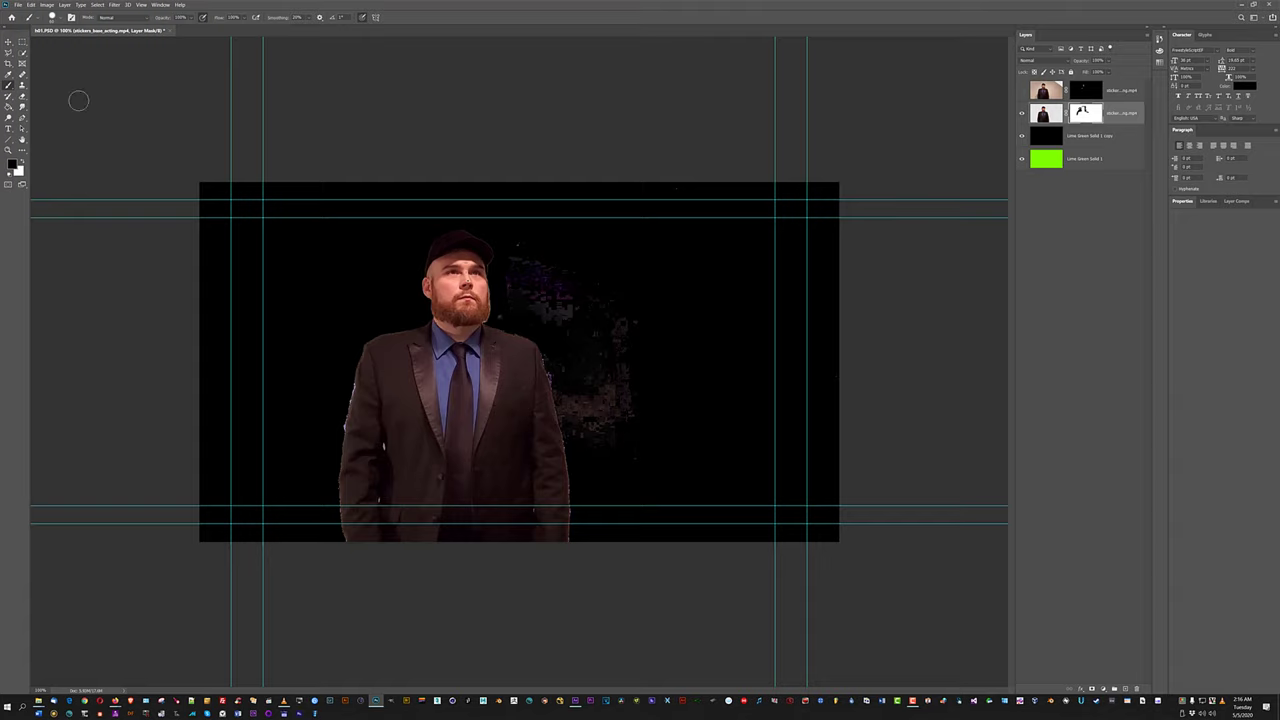
left_click(52, 18)
left_click(58, 44)
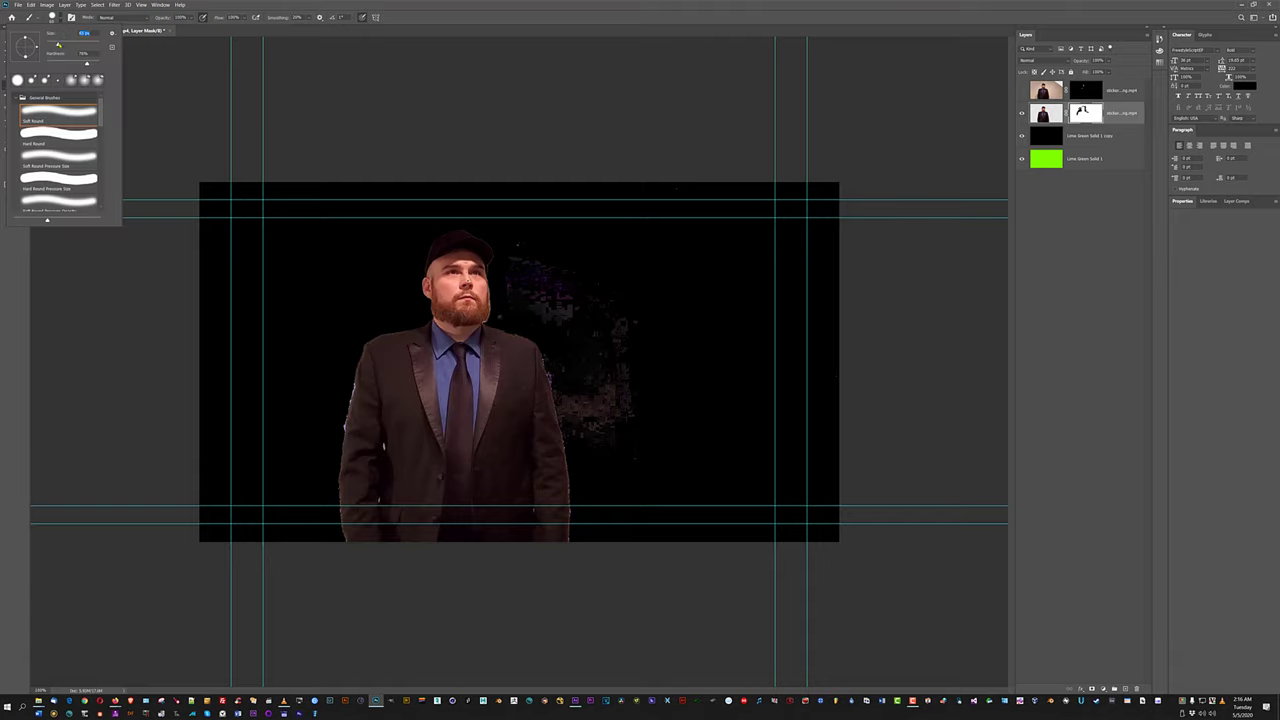
left_click(528, 284)
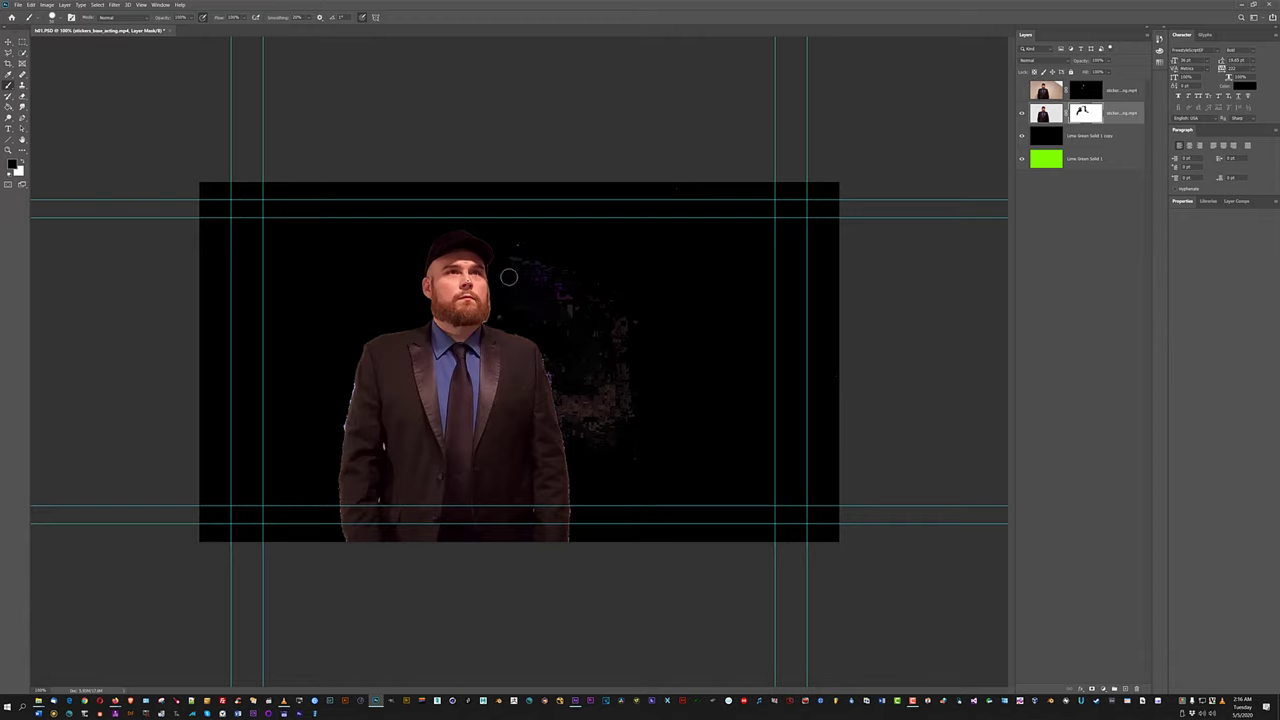
mouse_move(509, 281)
left_mouse_down()
mouse_move(515, 237)
mouse_move(529, 291)
mouse_move(550, 285)
mouse_move(589, 361)
mouse_move(608, 289)
mouse_move(627, 306)
mouse_move(641, 377)
mouse_move(645, 335)
mouse_move(622, 313)
mouse_move(661, 361)
mouse_move(623, 433)
mouse_move(602, 378)
mouse_move(584, 429)
mouse_move(577, 397)
mouse_move(593, 366)
mouse_move(611, 366)
mouse_move(626, 462)
mouse_move(645, 428)
mouse_move(586, 432)
mouse_move(563, 395)
mouse_move(631, 432)
left_mouse_up()
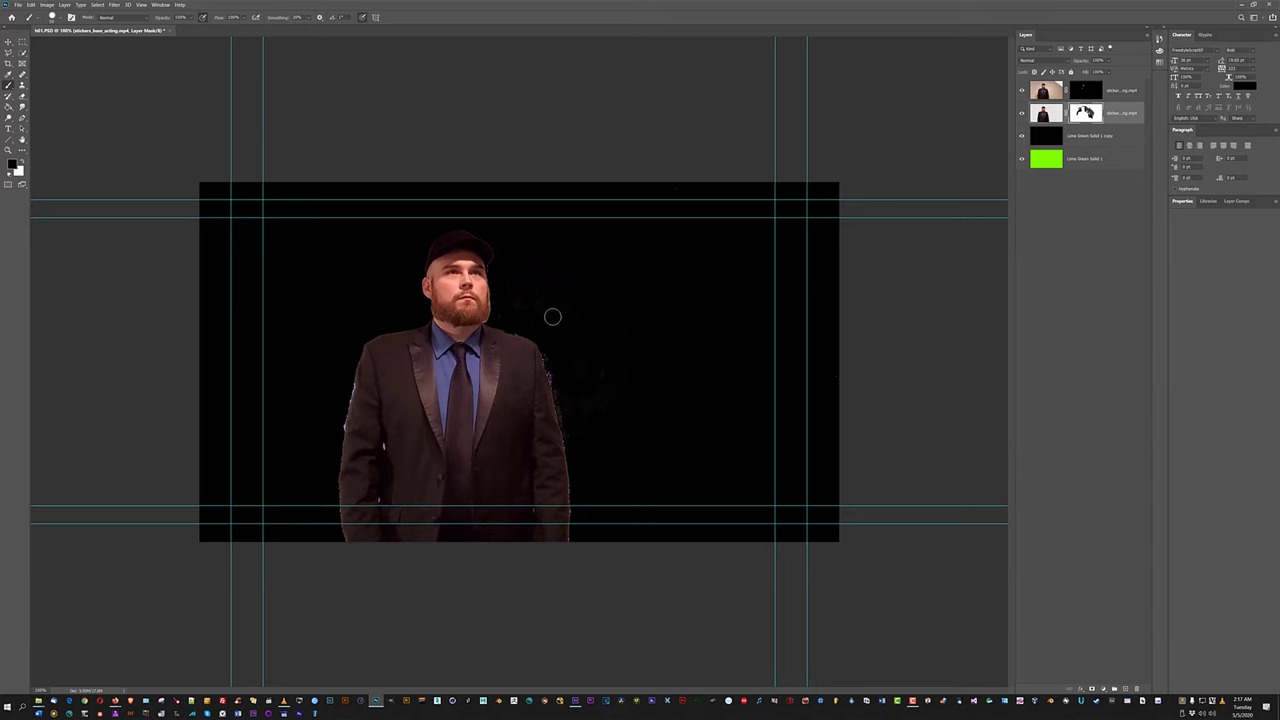
Examine the man's jacket and head edges up close, and hide the black solid copy to check the cutout against green.
key("ctrl+plus")
key("ctrl+plus")
scroll(444, 223, "down", 1)
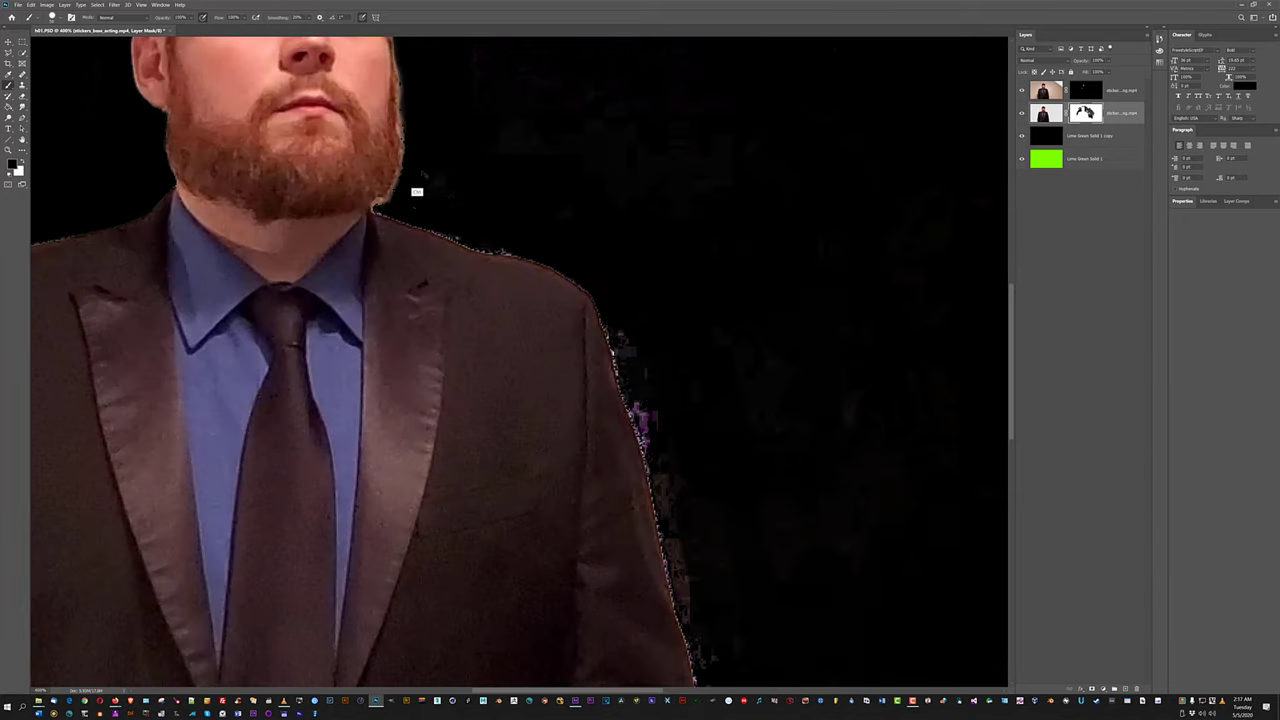
key("ctrl+plus")
left_click_drag(516, 329, 562, 394)
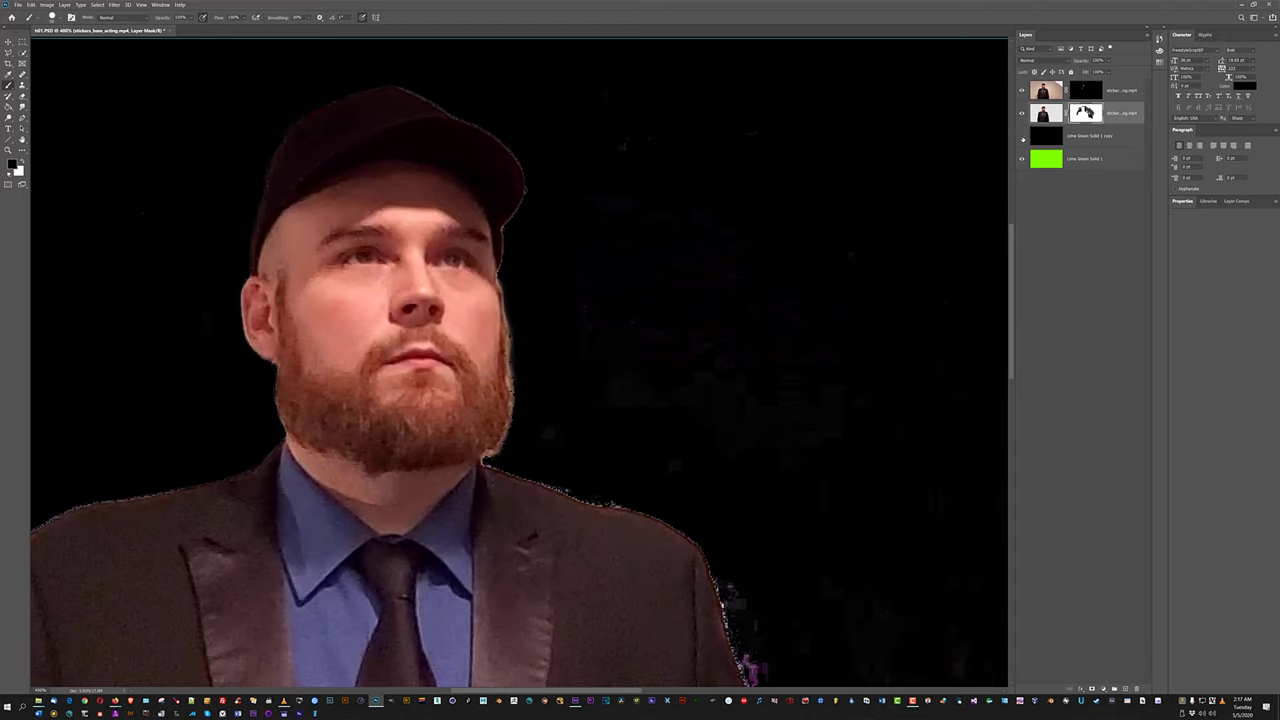
left_click(1021, 140)
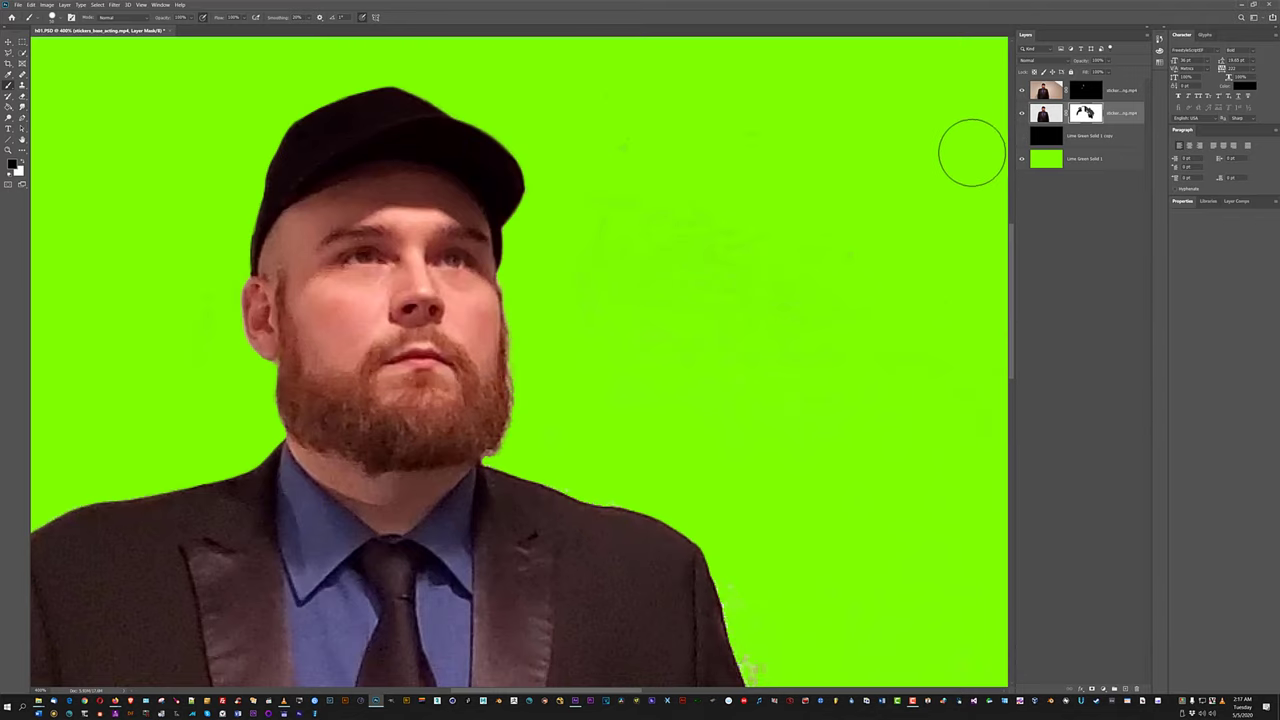
Reduce the brush size and mask out the faint residue in the green area beside the man's ear.
left_click_drag(530, 237, 802, 224)
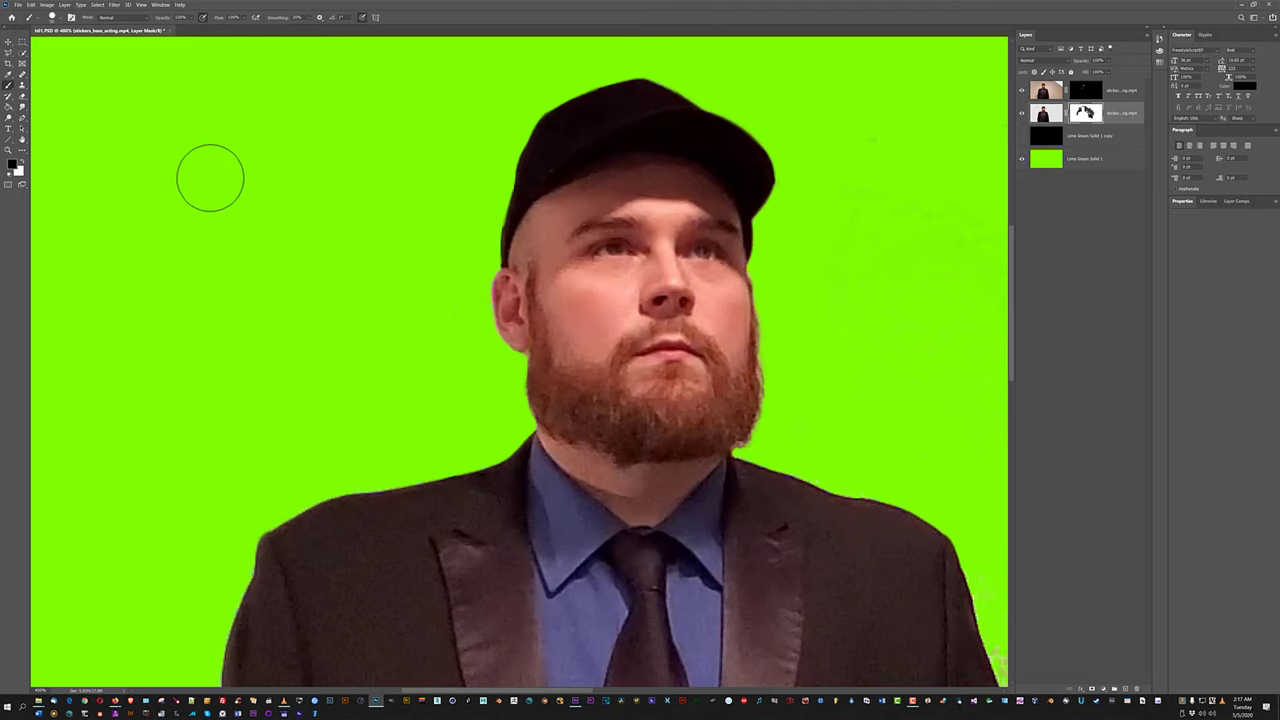
left_click(55, 18)
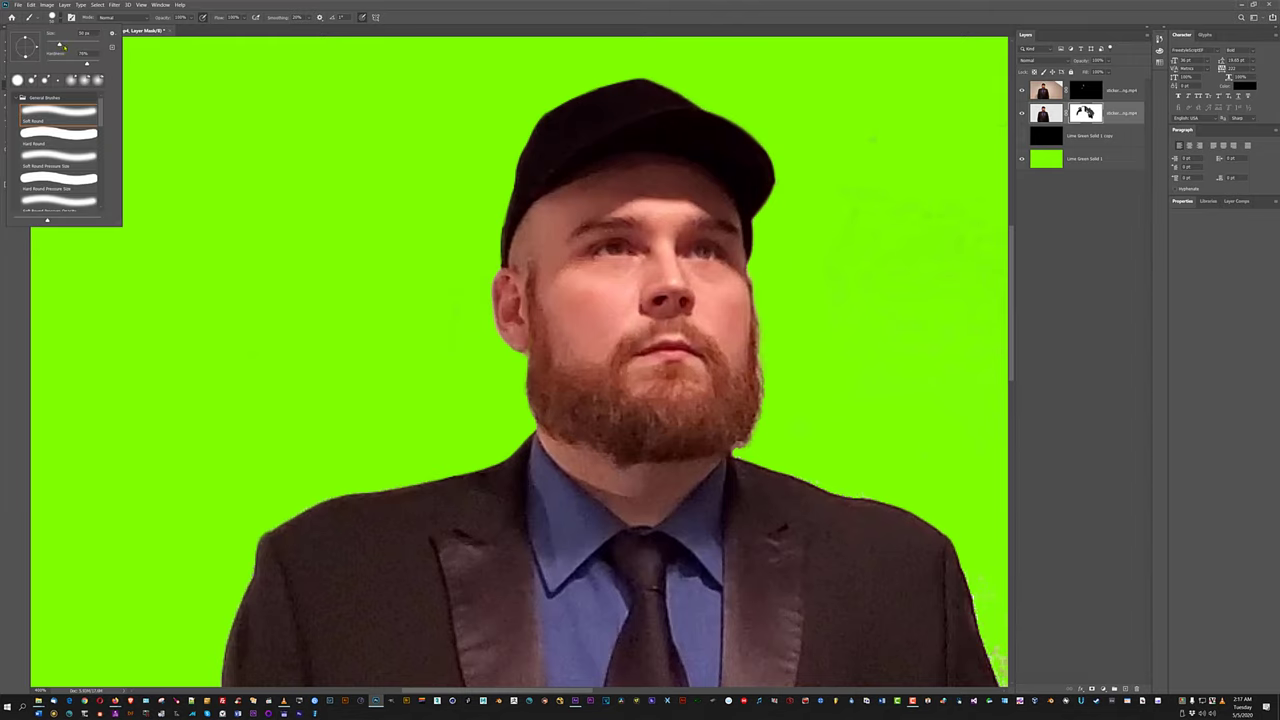
mouse_move(457, 262)
left_mouse_down()
mouse_move(450, 349)
mouse_move(433, 310)
left_mouse_up()
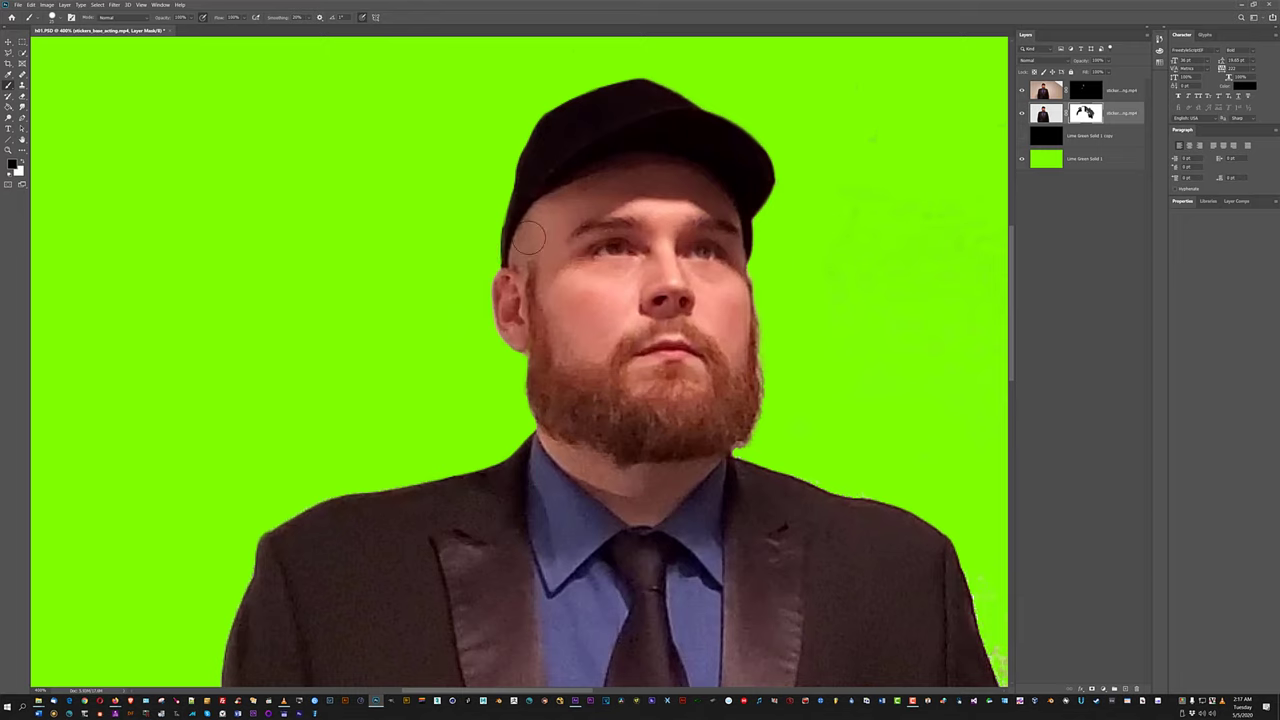
key("ctrl+0")
key("ctrl+0")
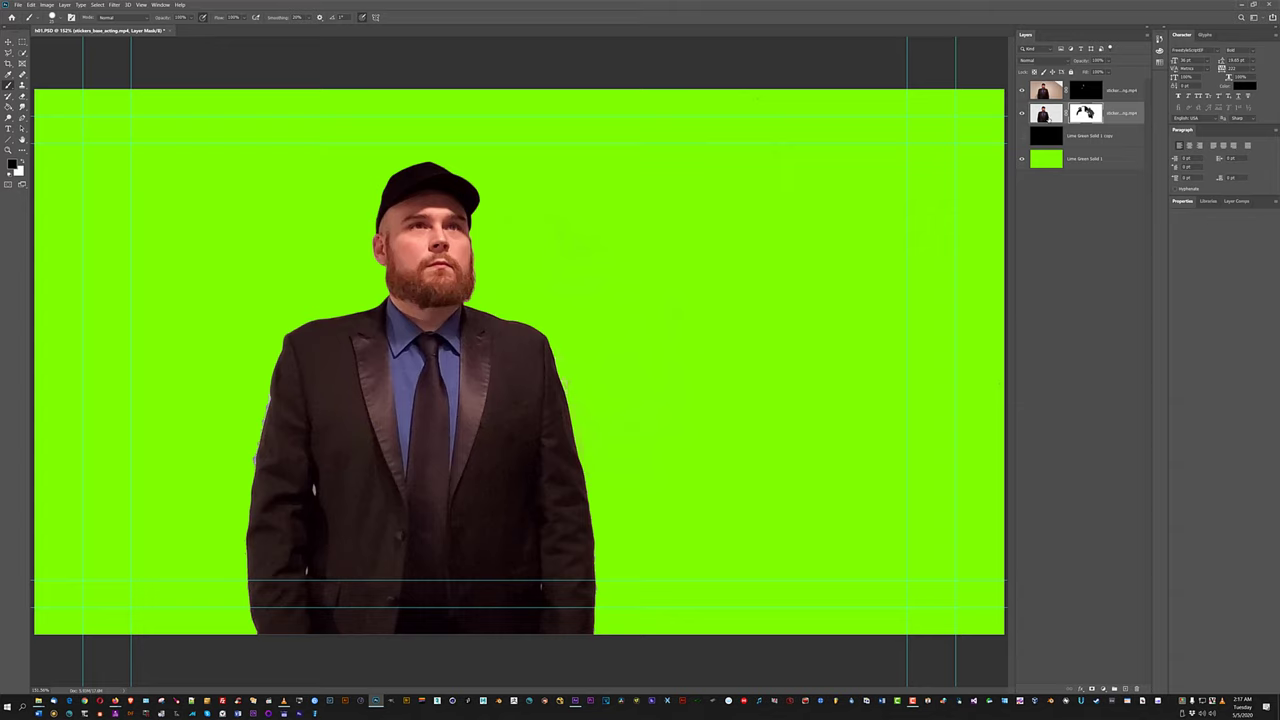
Add a thin red outside Stroke effect to the lower footage layer and hide the lime green solid.
left_click(1047, 114)
left_click(1081, 689)
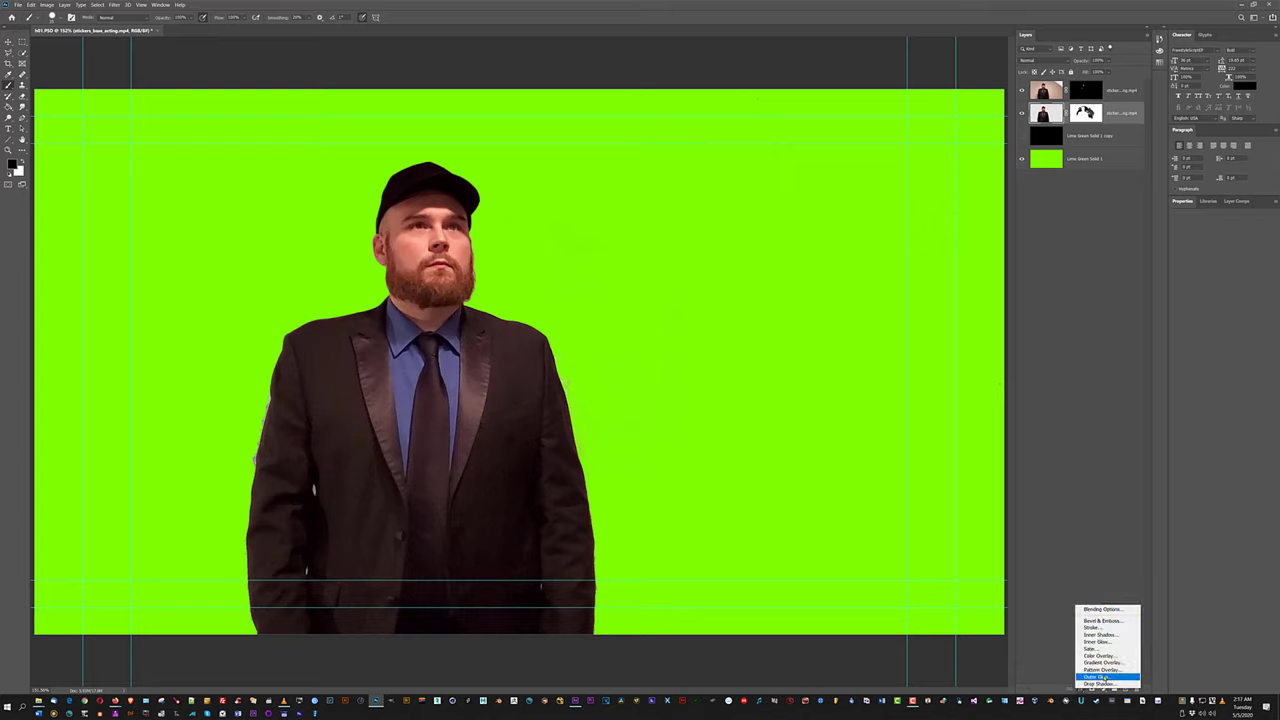
left_click(1105, 627)
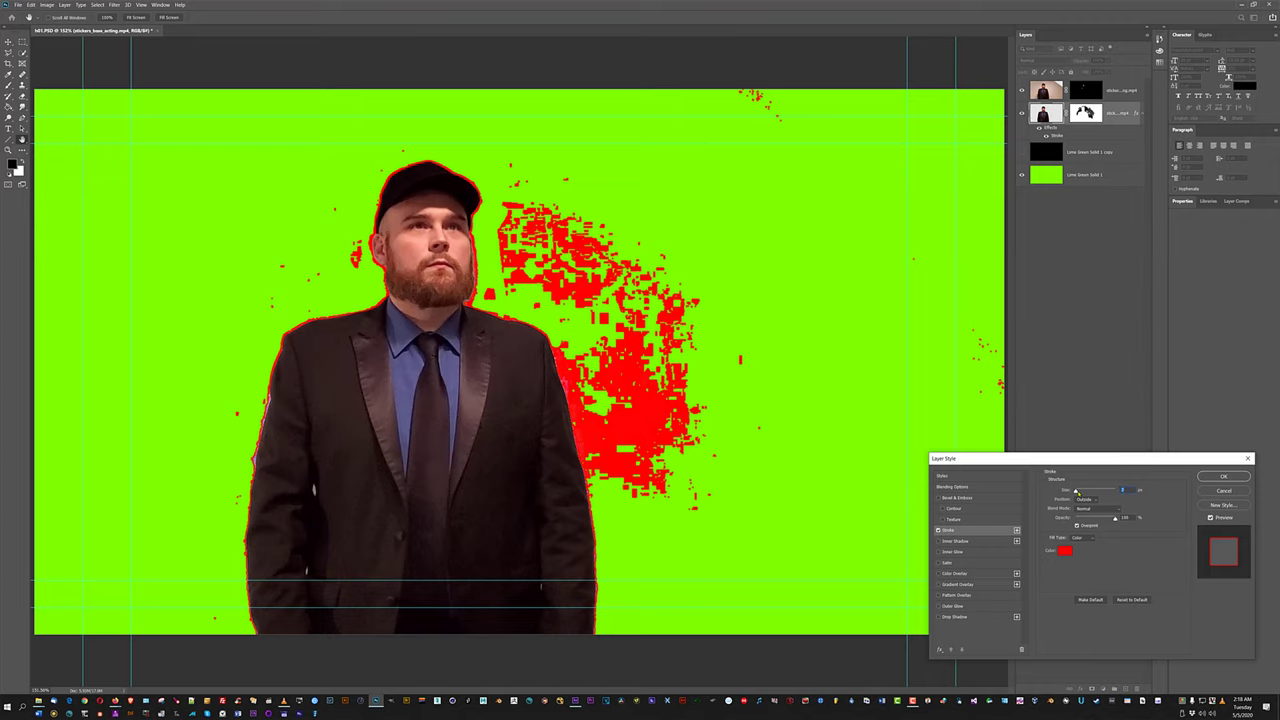
left_click_drag(1077, 492, 1079, 492)
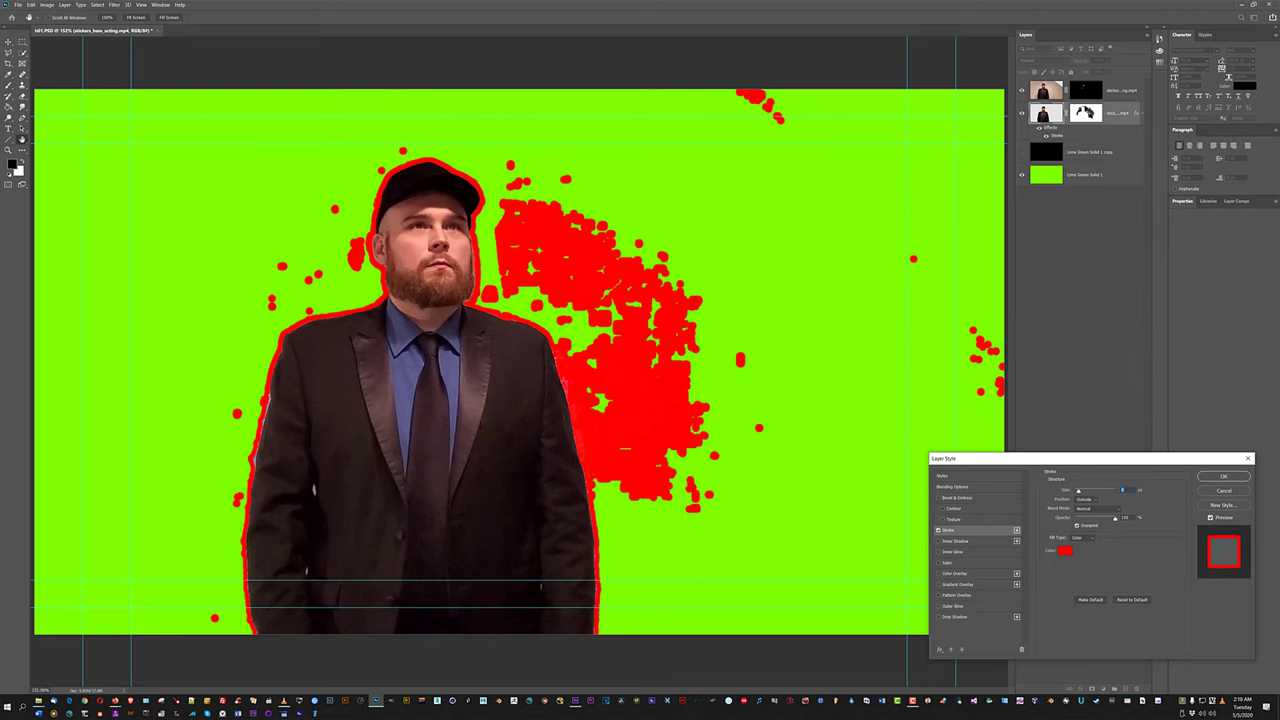
left_click_drag(1079, 492, 1075, 492)
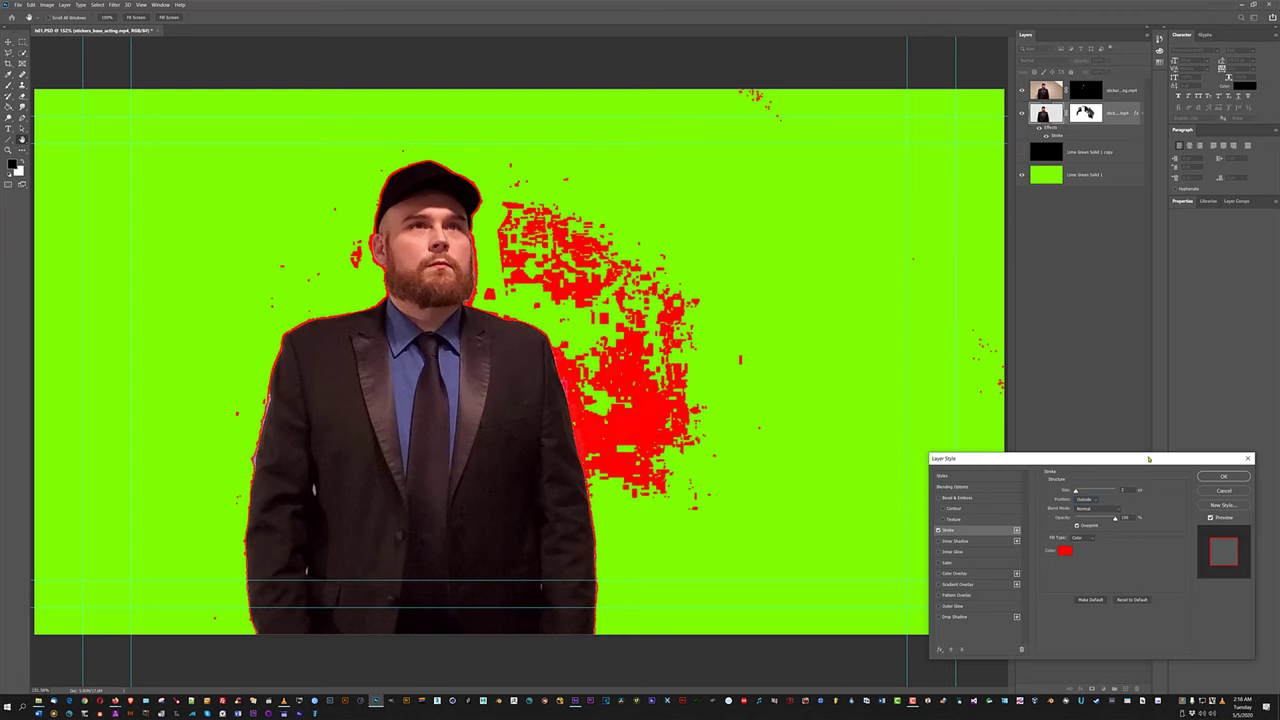
left_click(1222, 476)
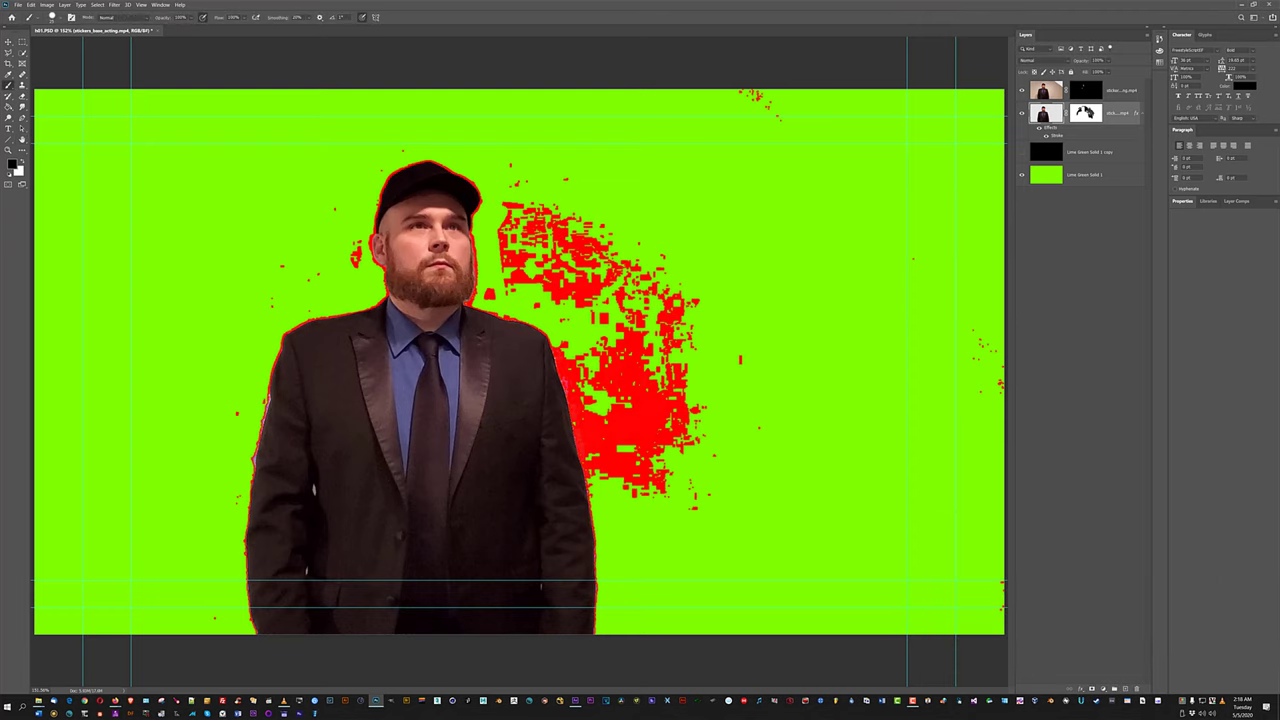
left_click(1022, 176)
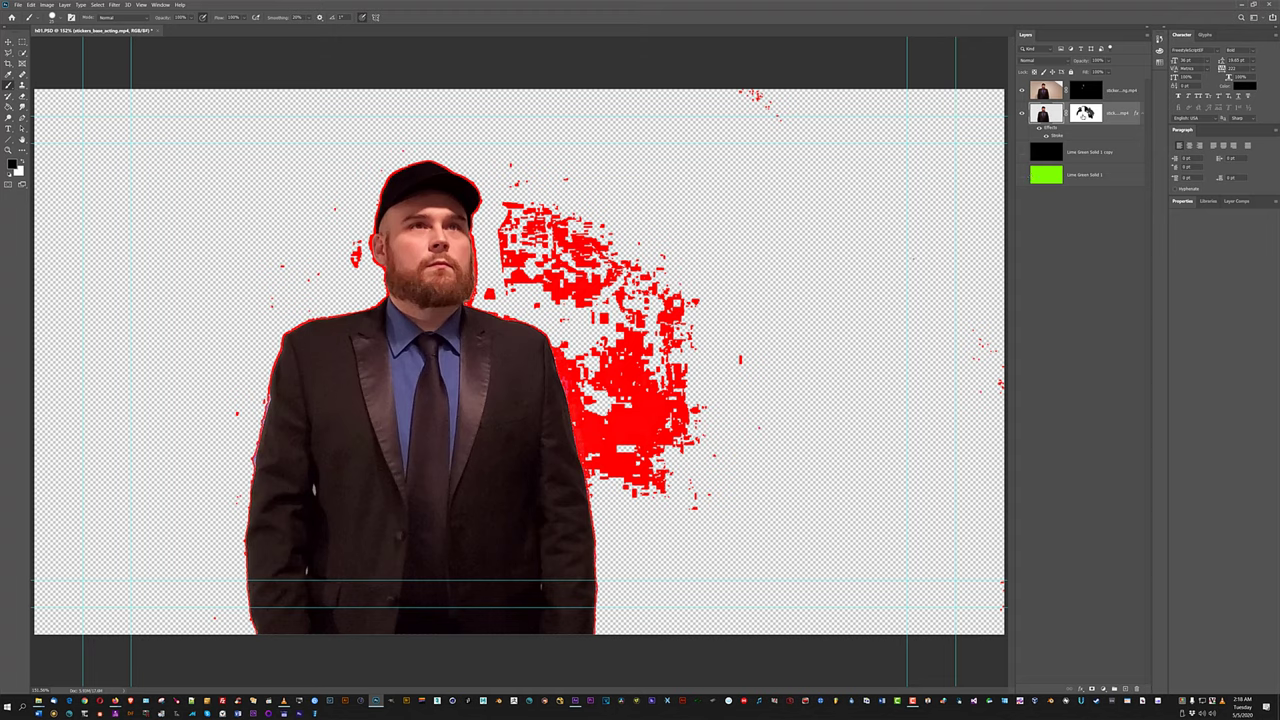
Turn off brush smoothing and paint black on the lower footage layer's mask over the upper red residue beside the man's head.
left_click(1086, 112)
left_click_drag(514, 273, 510, 223)
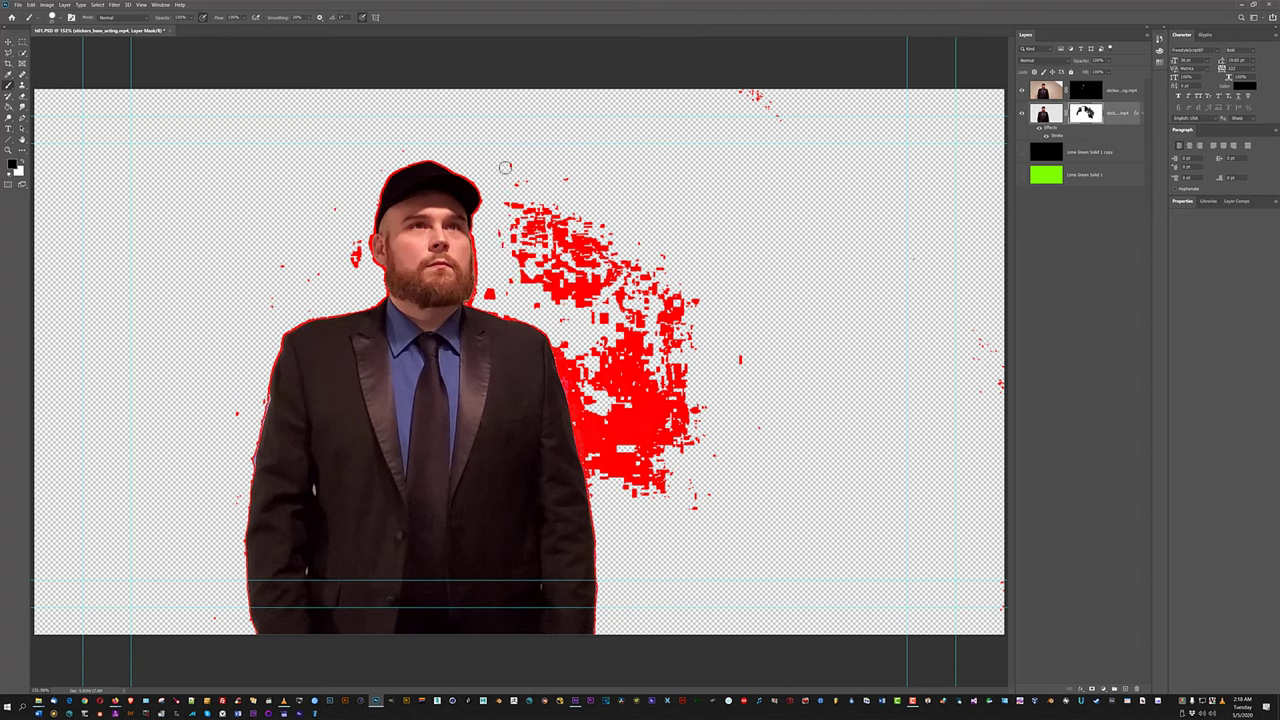
mouse_move(577, 193)
left_mouse_down()
mouse_move(543, 293)
mouse_move(608, 277)
mouse_move(581, 317)
mouse_move(522, 284)
left_mouse_up()
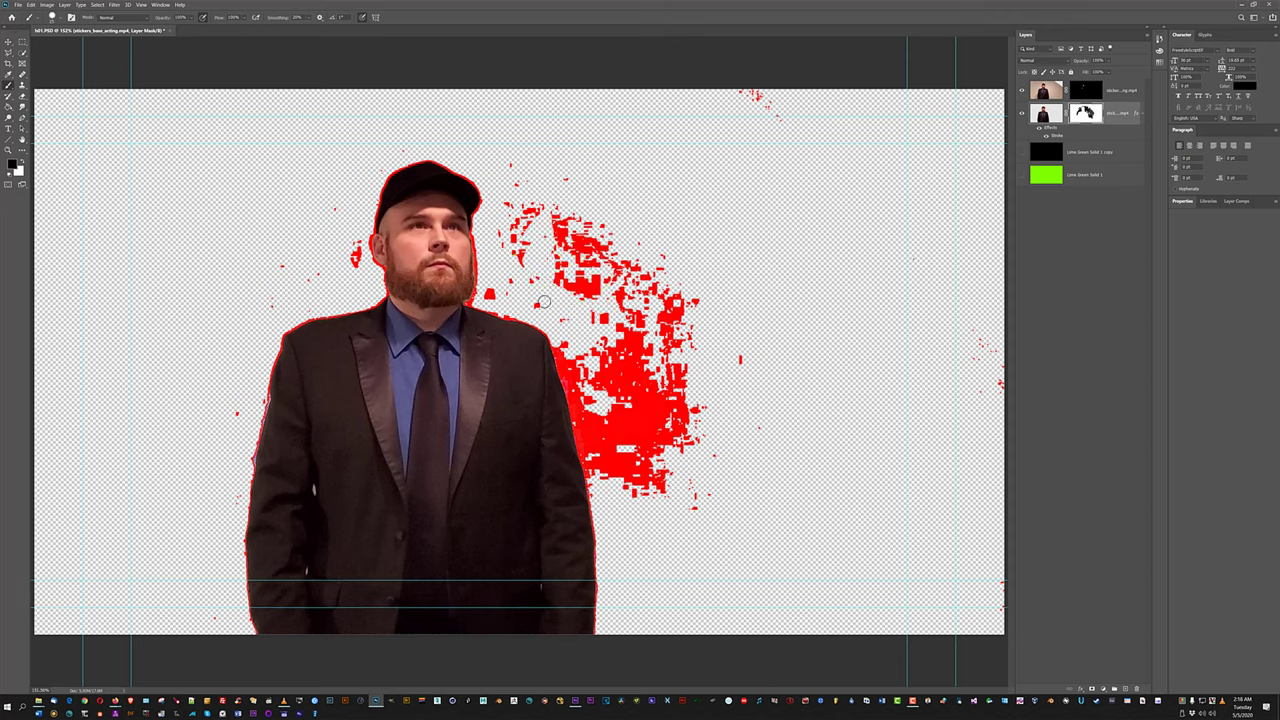
mouse_move(504, 212)
left_mouse_down()
mouse_move(505, 238)
mouse_move(510, 186)
mouse_move(519, 260)
left_mouse_up()
left_click(309, 18)
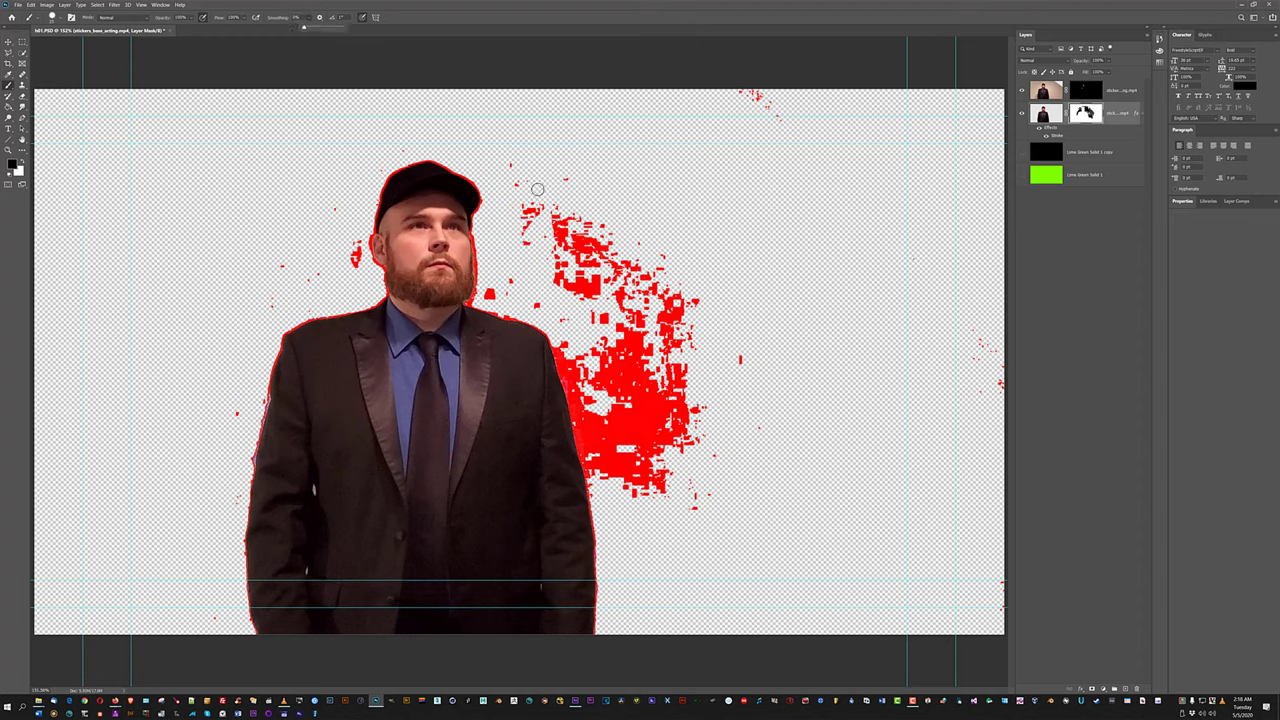
mouse_move(560, 240)
left_mouse_down()
mouse_move(595, 275)
mouse_move(582, 273)
mouse_move(588, 300)
mouse_move(600, 300)
mouse_move(611, 262)
mouse_move(625, 298)
left_mouse_up()
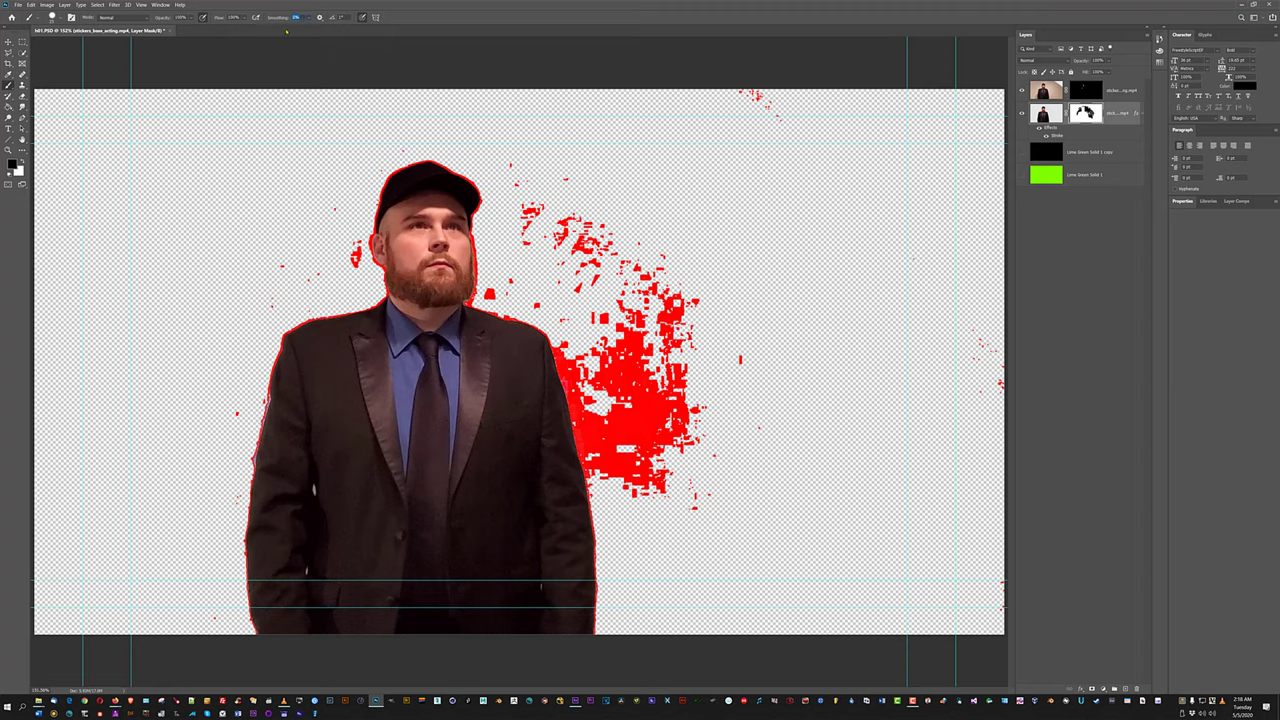
Set the brush smoothing to 20% and mask out part of the outlined residue beyond the man's arm.
type("20")
key("Tab")
key("Escape")
mouse_move(628, 400)
left_mouse_down()
mouse_move(608, 380)
mouse_move(612, 406)
mouse_move(656, 372)
left_mouse_up()
left_click_drag(659, 425, 693, 414)
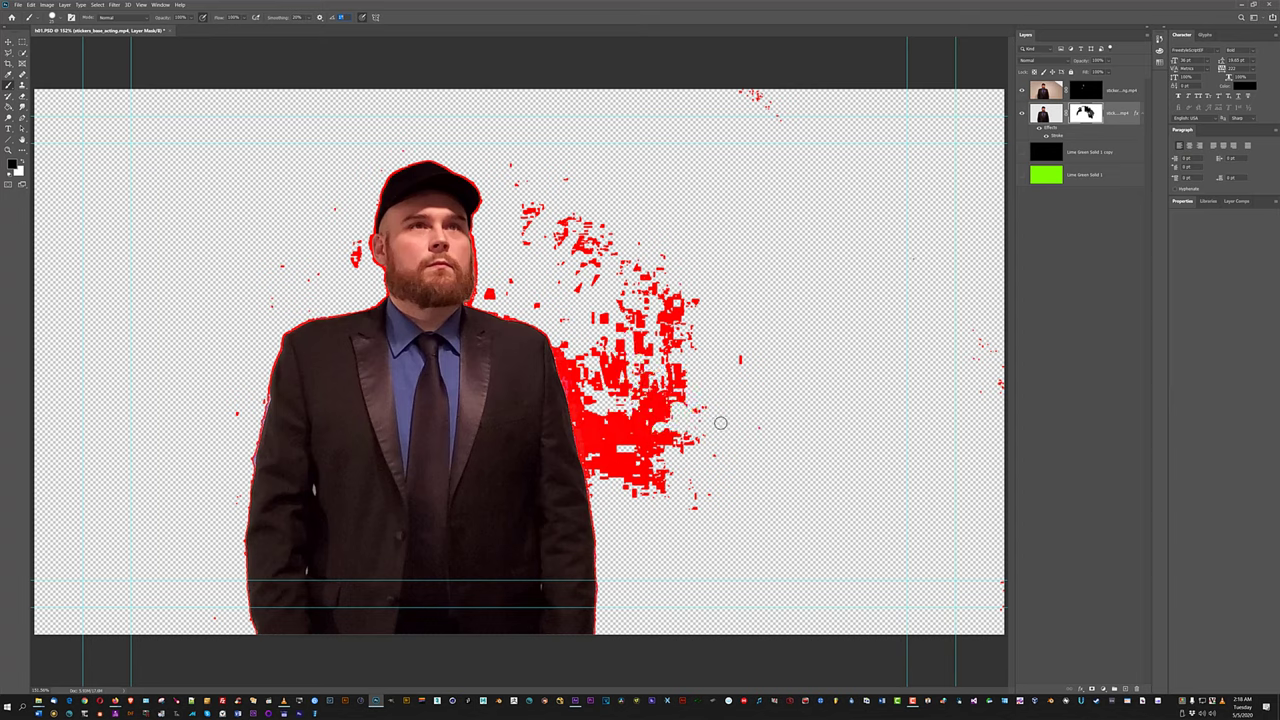
mouse_move(634, 410)
left_mouse_down()
mouse_move(648, 438)
mouse_move(647, 422)
mouse_move(681, 430)
mouse_move(674, 421)
mouse_move(696, 416)
mouse_move(674, 344)
left_mouse_up()
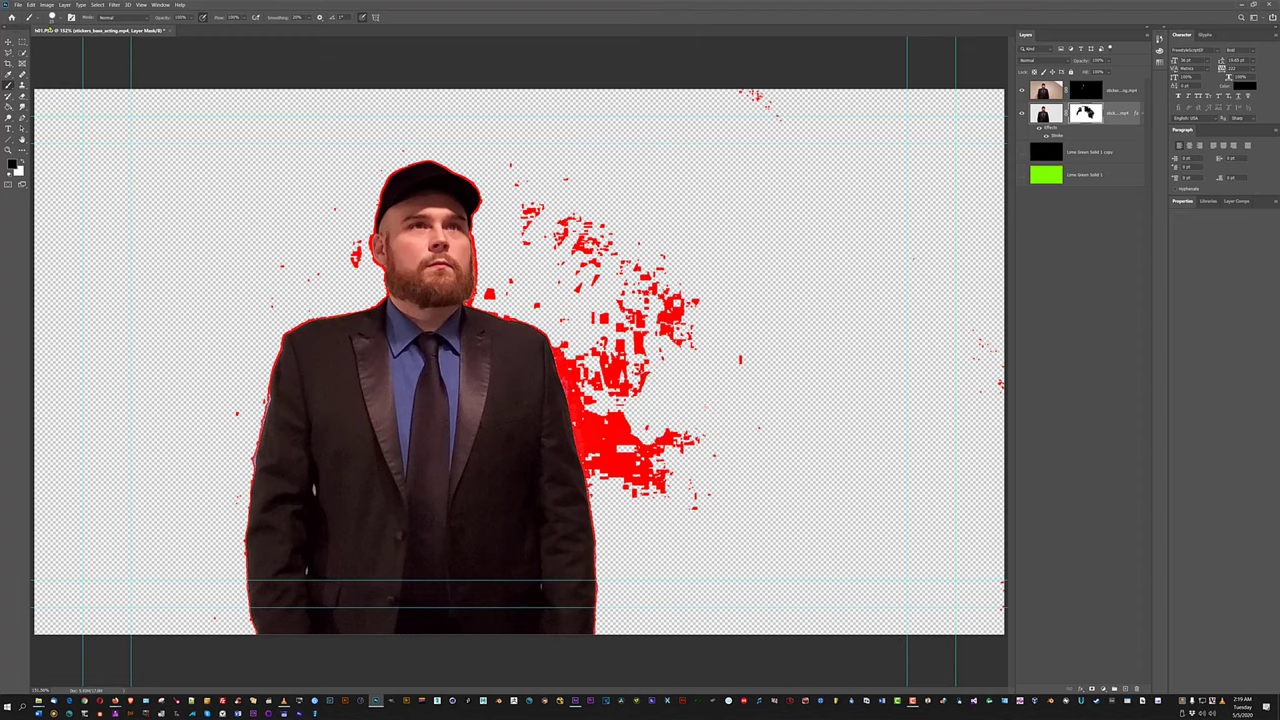
Set the brush size to 125 px and mask out the large red-outlined residue patches and stray specks around the man.
left_click(58, 19)
type("125")
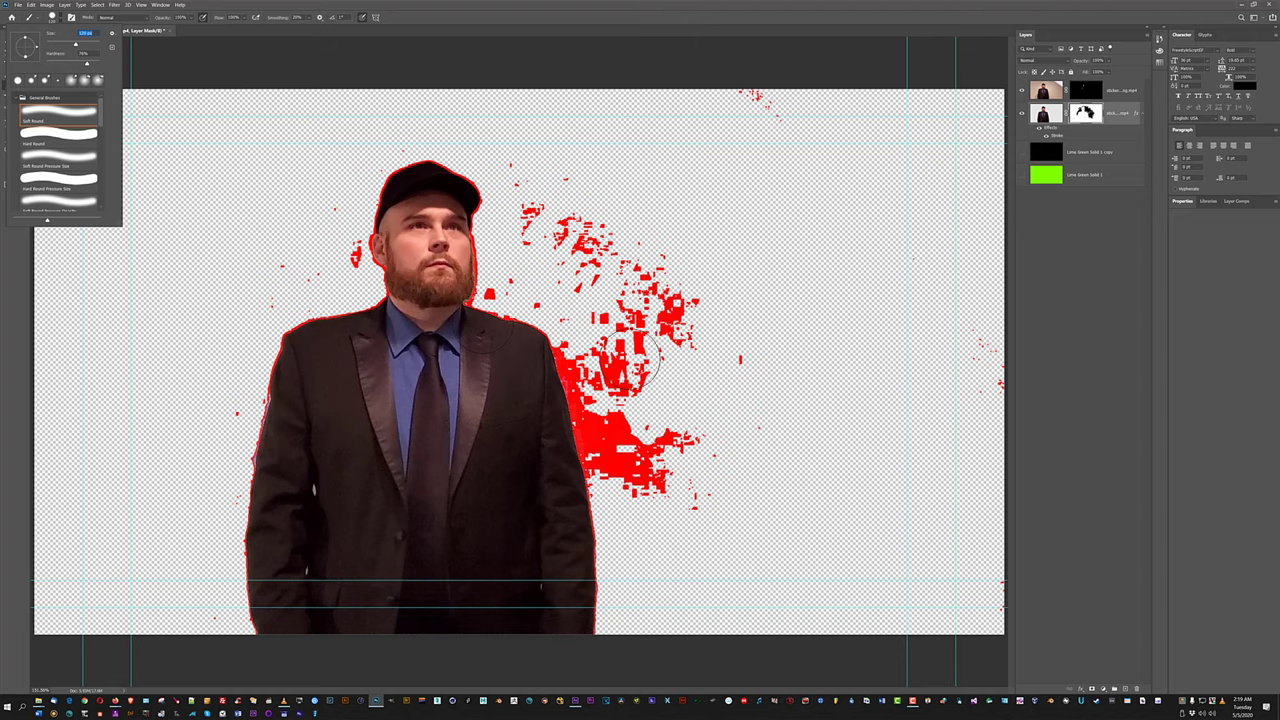
mouse_move(640, 350)
left_mouse_down()
mouse_move(610, 287)
mouse_move(707, 362)
mouse_move(686, 314)
mouse_move(601, 243)
mouse_move(565, 243)
mouse_move(523, 156)
mouse_move(537, 236)
mouse_move(575, 174)
mouse_move(642, 198)
mouse_move(794, 102)
mouse_move(726, 86)
left_mouse_up()
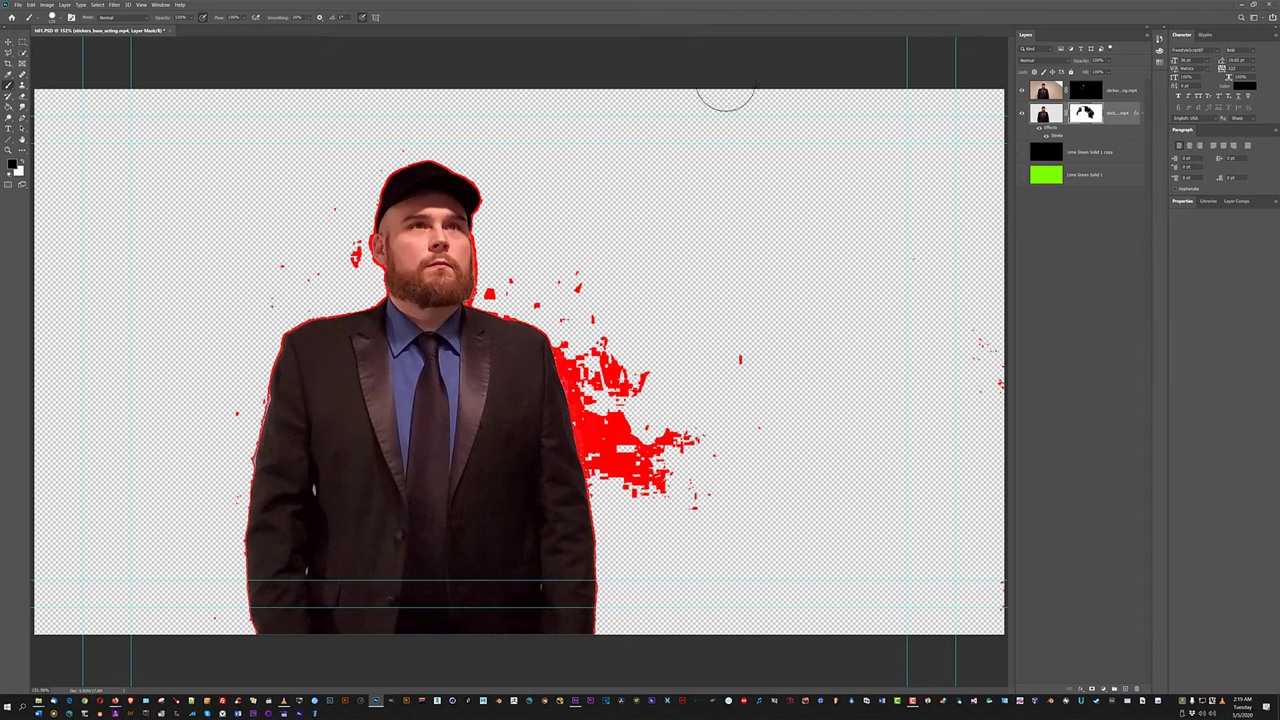
mouse_move(663, 500)
left_mouse_down()
mouse_move(638, 381)
mouse_move(660, 489)
mouse_move(701, 466)
mouse_move(747, 382)
mouse_move(756, 406)
mouse_move(731, 374)
left_mouse_up()
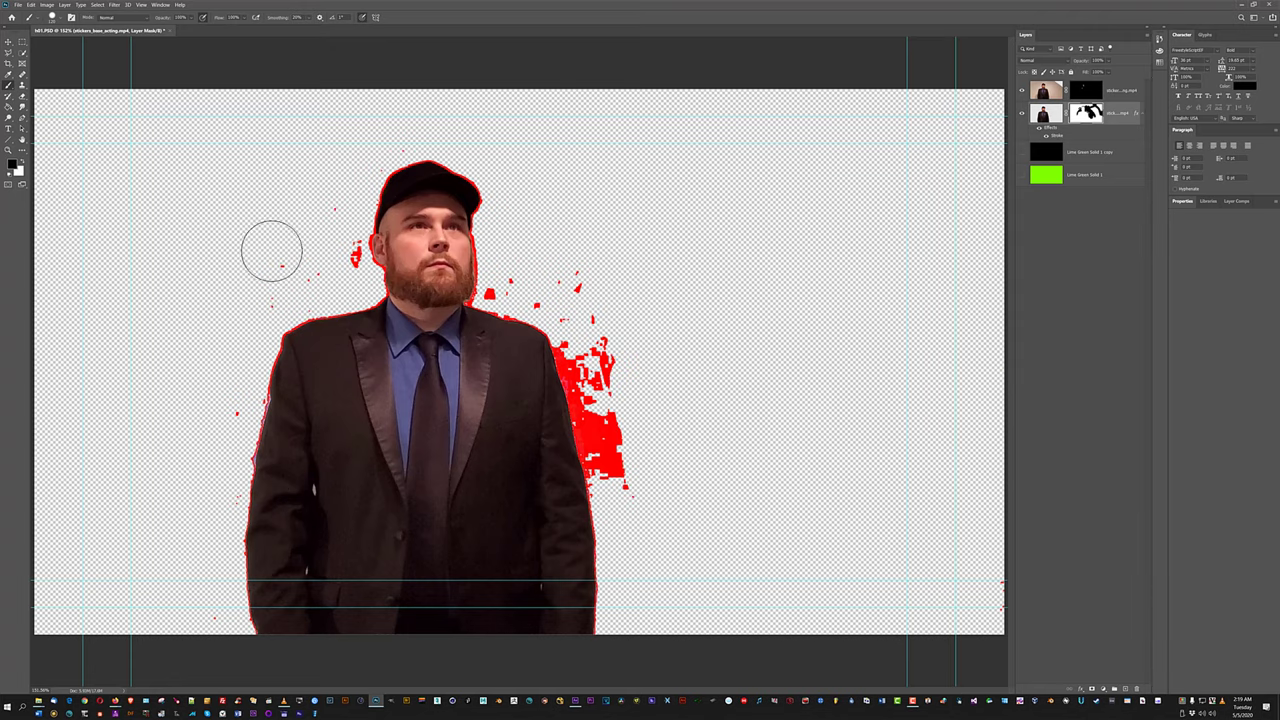
mouse_move(280, 272)
left_mouse_down()
mouse_move(331, 263)
mouse_move(329, 220)
mouse_move(249, 303)
mouse_move(263, 292)
mouse_move(214, 397)
mouse_move(220, 414)
left_mouse_up()
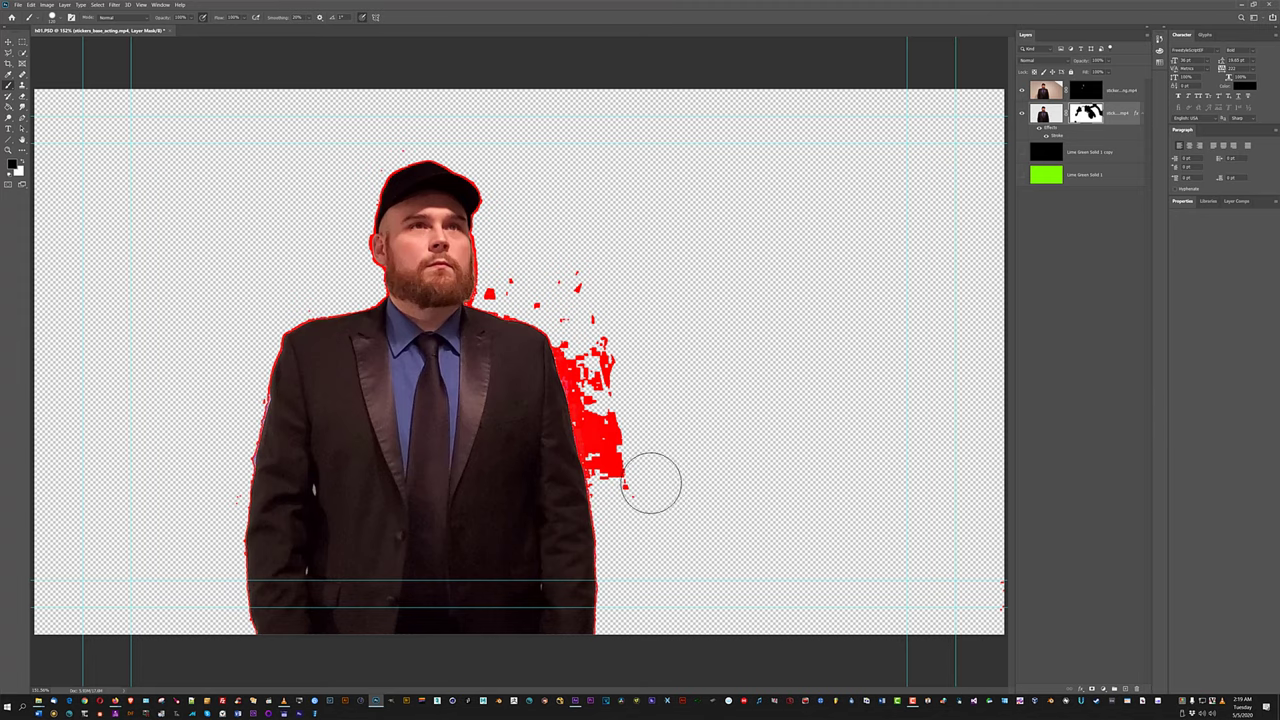
mouse_move(651, 480)
left_mouse_down()
mouse_move(634, 466)
mouse_move(568, 273)
left_mouse_up()
mouse_move(626, 466)
left_mouse_down()
mouse_move(580, 317)
mouse_move(554, 285)
mouse_move(511, 277)
left_mouse_up()
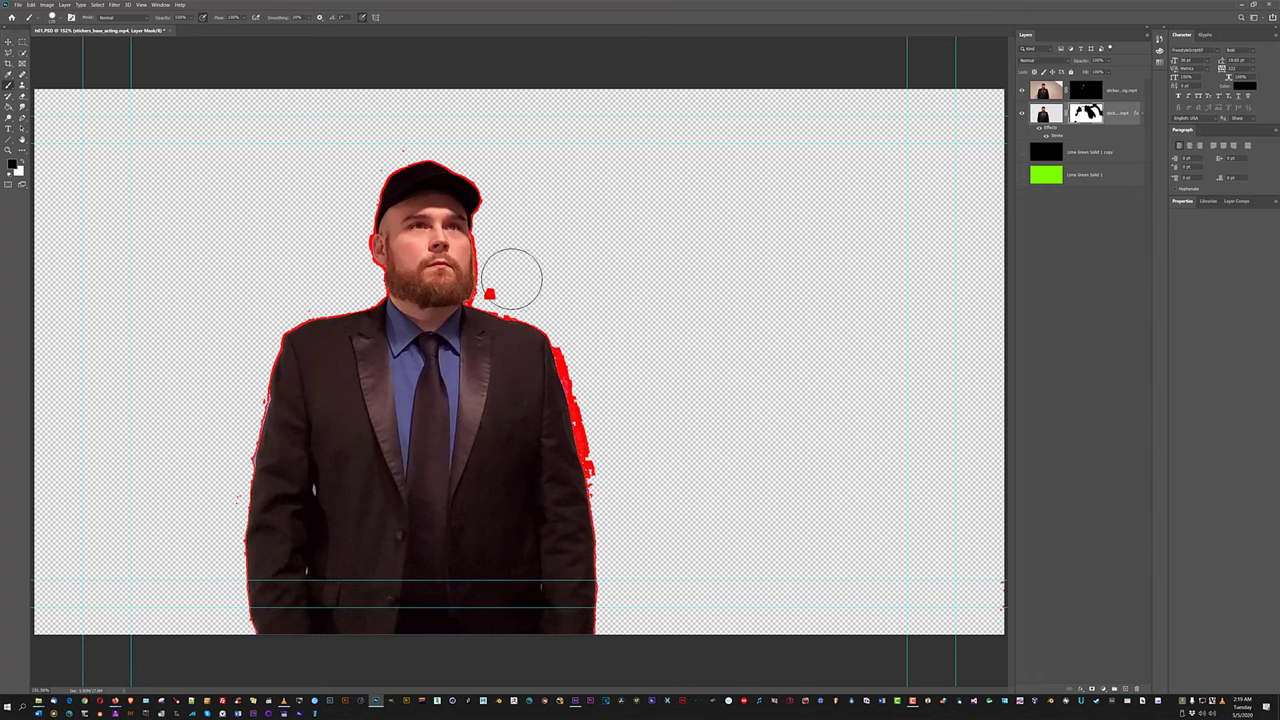
Use a smaller brush to mask out the outlined specks near the beard and shoulder and the upper residue along the sleeve.
left_click(52, 19)
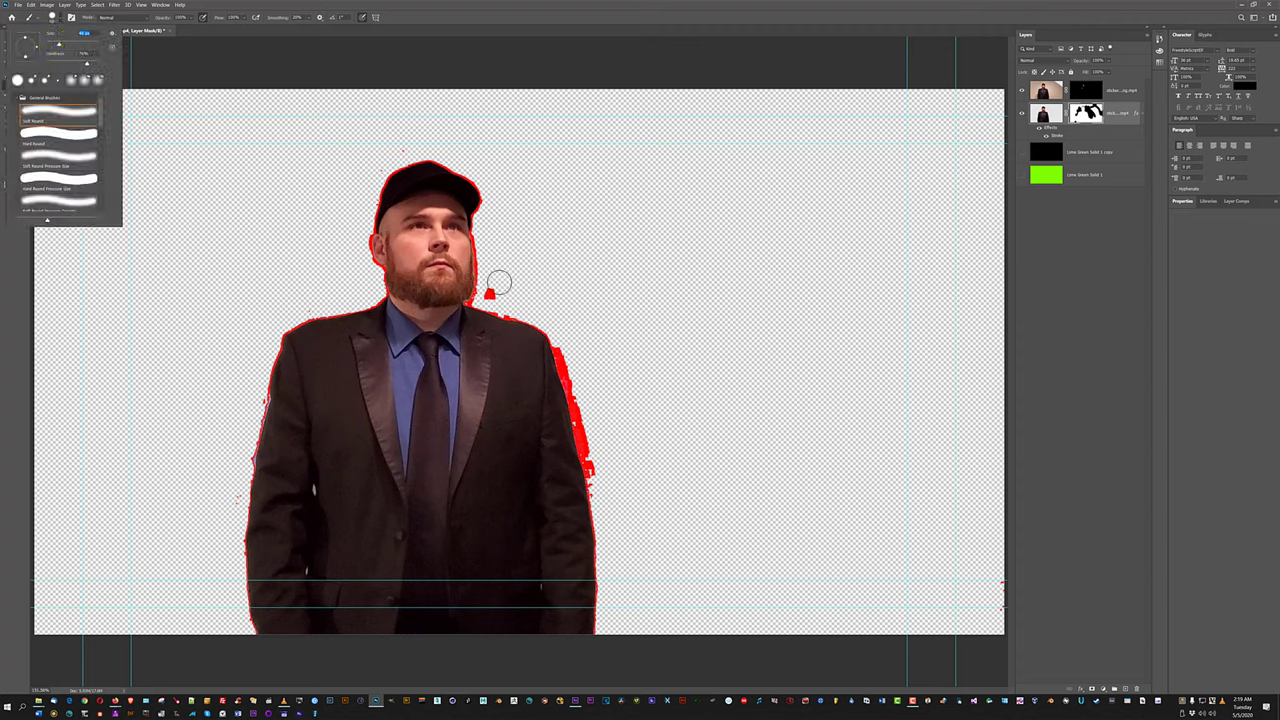
left_click_drag(497, 286, 491, 294)
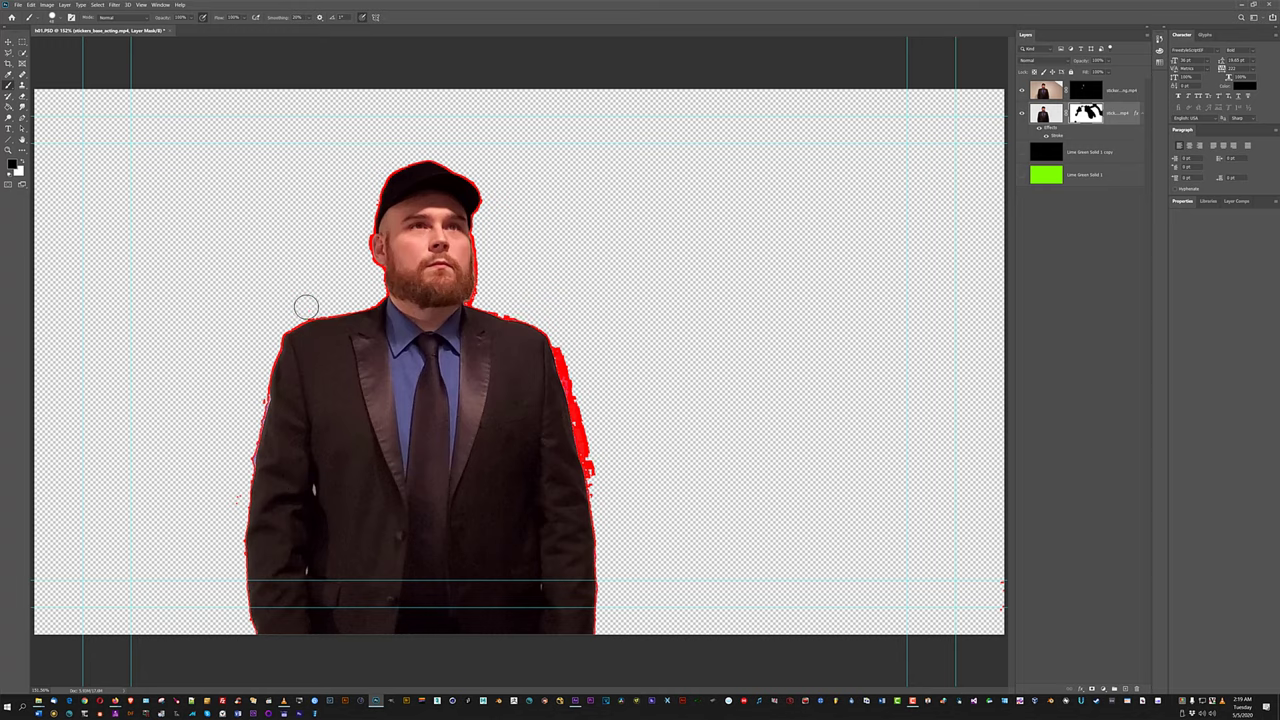
left_click_drag(224, 503, 231, 513)
key("ctrl+plus")
key("ctrl+plus")
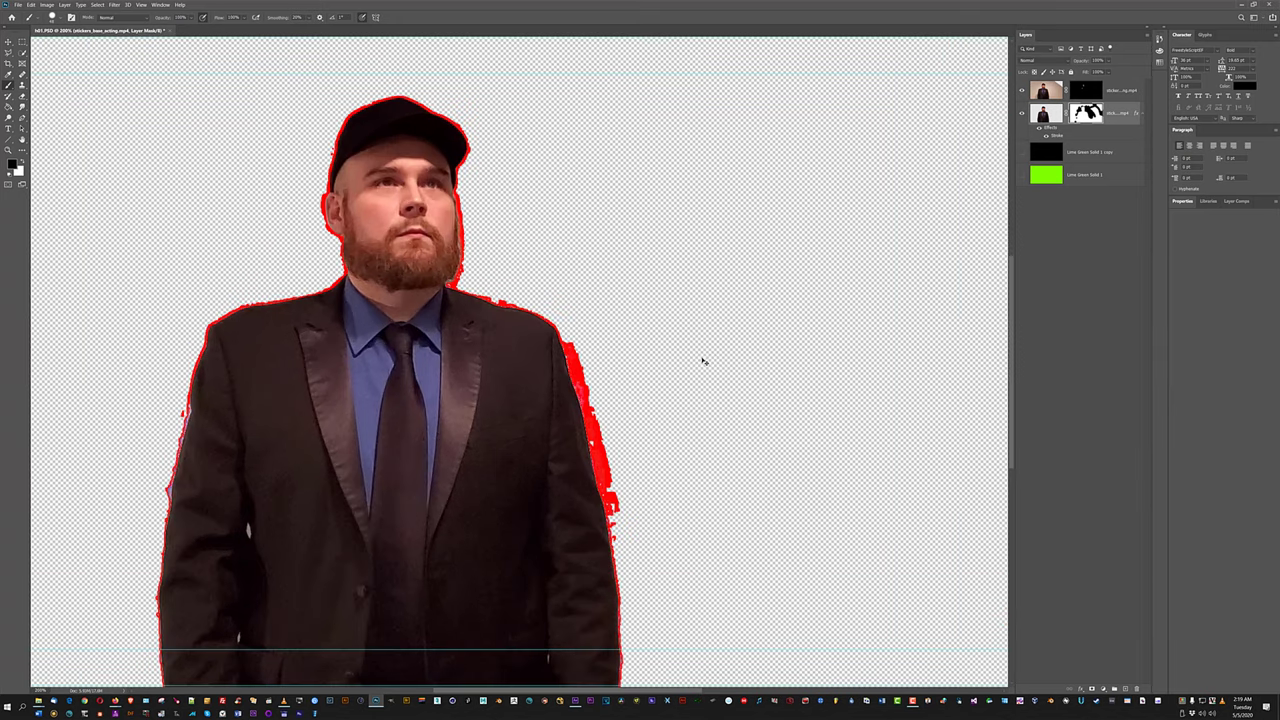
key("ctrl+plus")
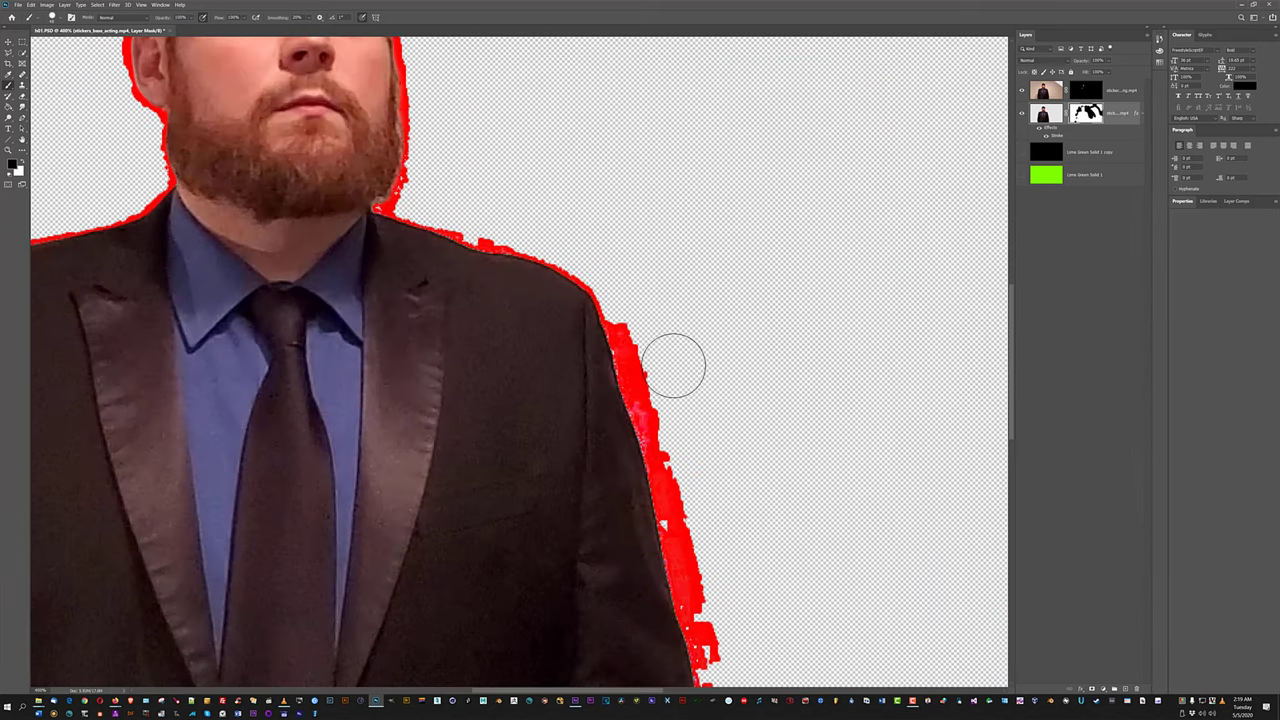
left_click_drag(648, 328, 680, 424)
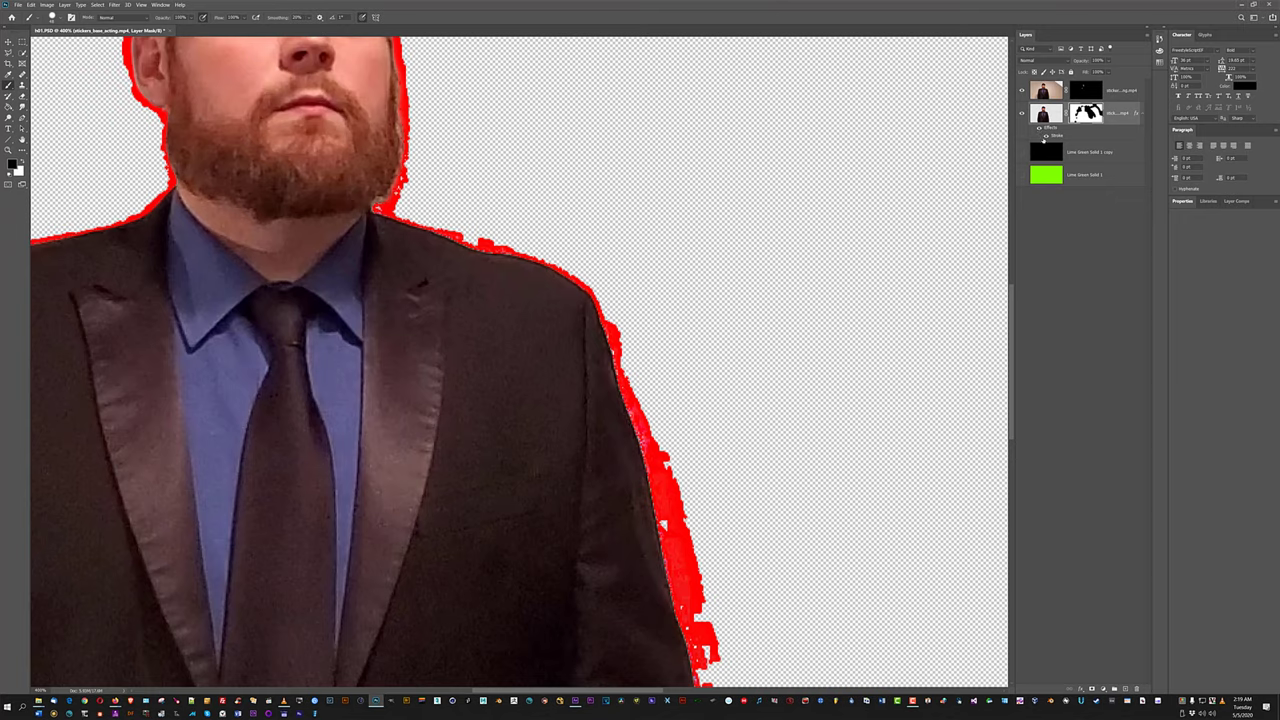
Switch from the stroke effect to the black solid copy as the edge check, and mask out the sleeve's purple fringe with a much smaller brush.
left_click(1041, 130)
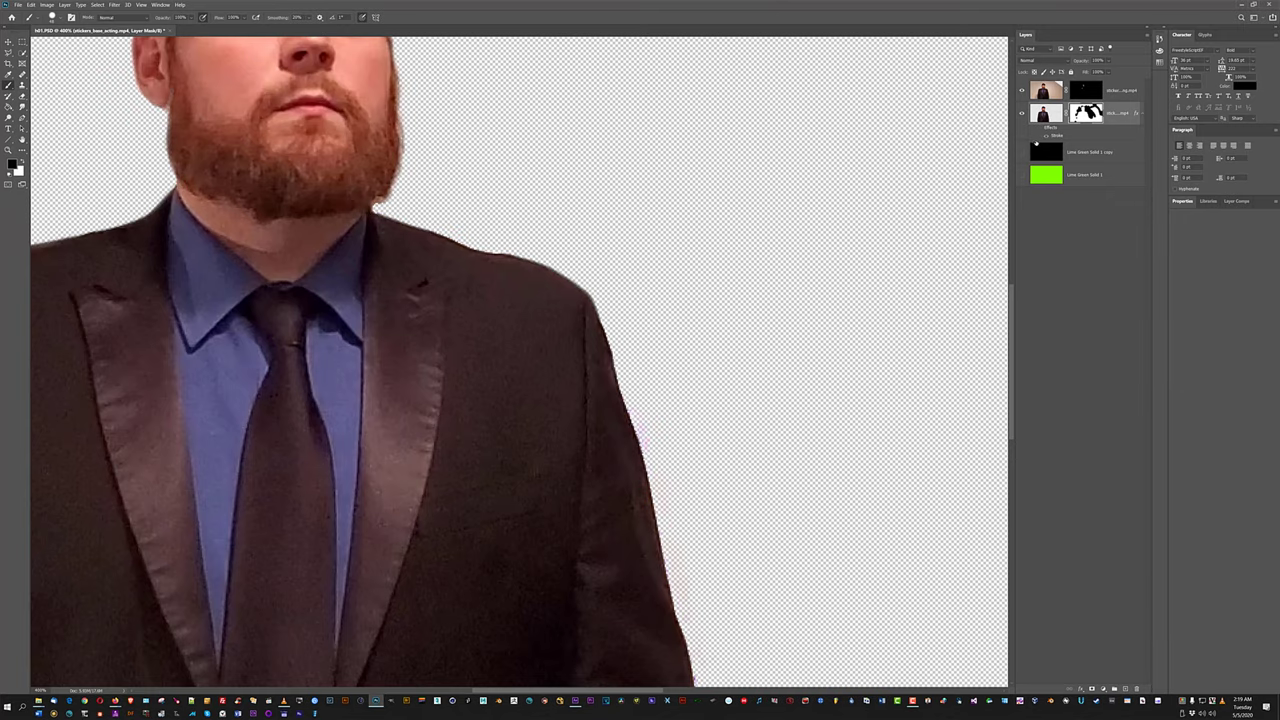
left_click(1021, 152)
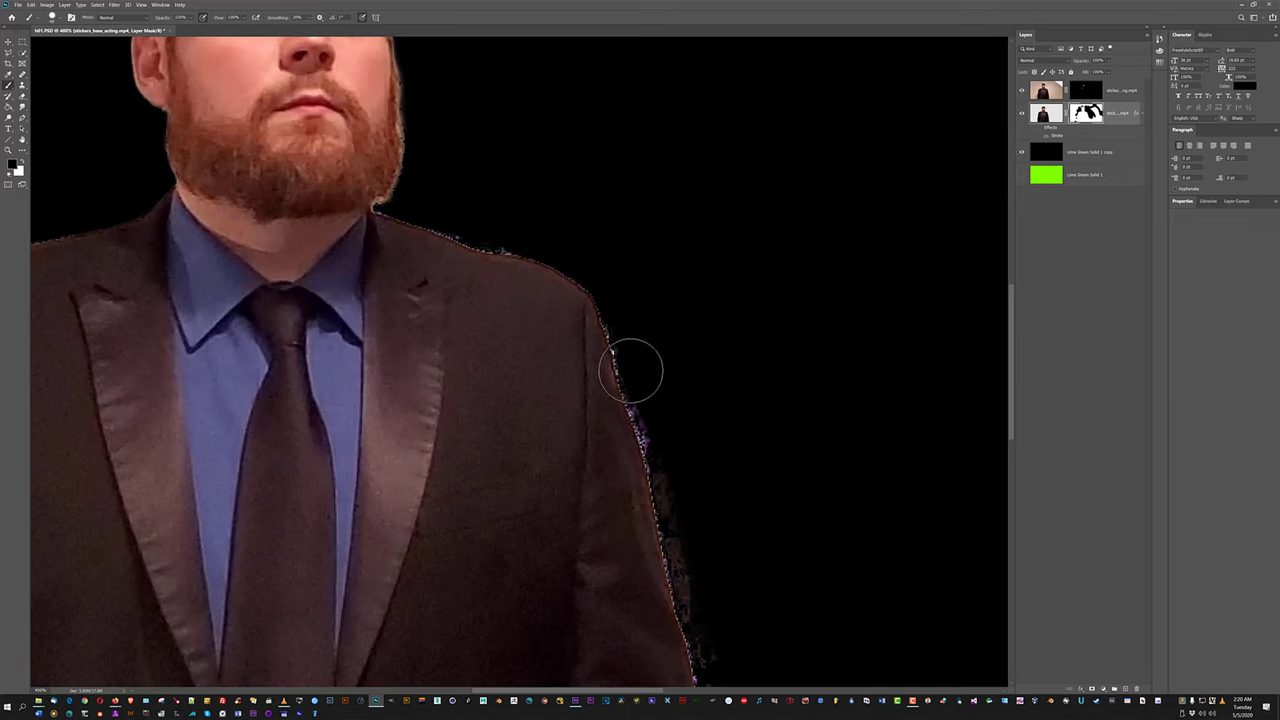
key("bracketleft")
key("bracketleft")
key("bracketleft")
key("bracketleft")
key("bracketleft")
key("bracketleft")
key("bracketleft")
key("bracketleft")
key("bracketleft")
key("bracketleft")
mouse_move(640, 421)
left_mouse_down()
mouse_move(654, 457)
mouse_move(644, 429)
left_mouse_up()
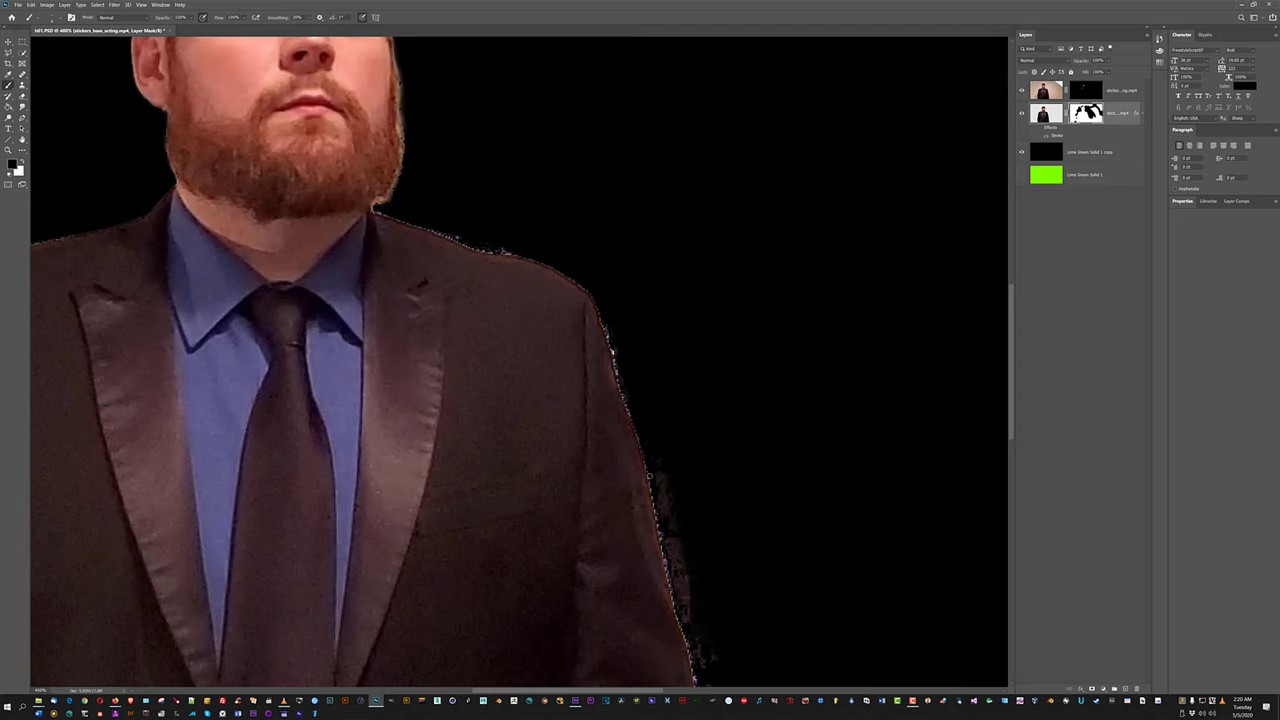
Mask out the remaining dark residue and bright fringe pixels along the sleeve's outer edge, undoing a stray stroke.
left_click_drag(645, 507, 675, 540)
key("ctrl+z")
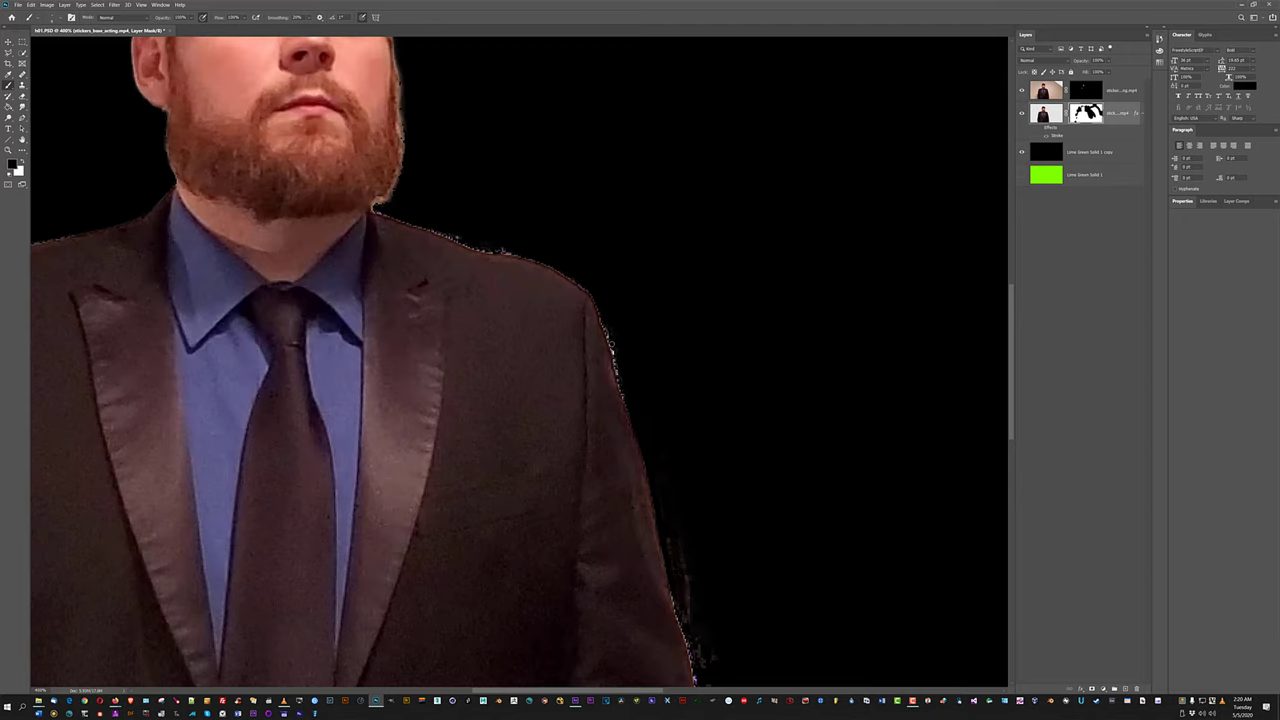
left_click_drag(612, 348, 621, 388)
left_click(631, 413)
Clean up the mask along the edge of the man's face and beard, alternating between black and white paint.
left_click_drag(556, 314, 623, 563)
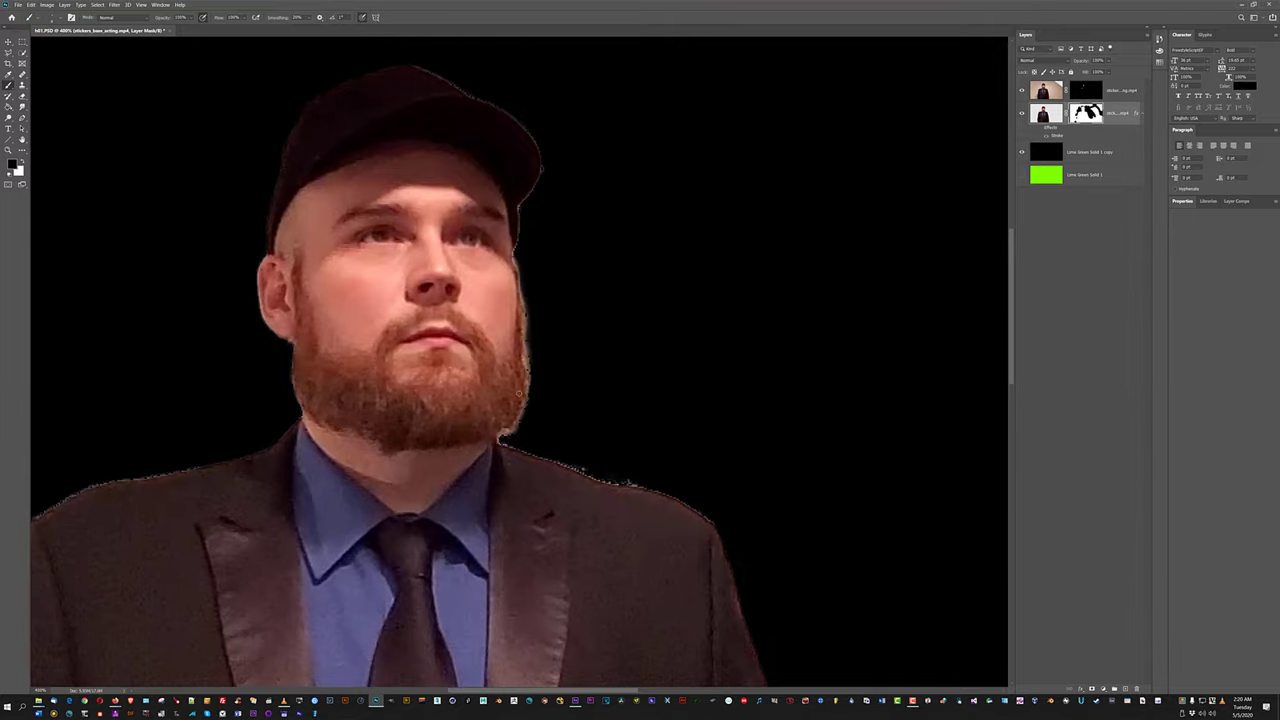
left_click_drag(525, 306, 528, 425)
key("x")
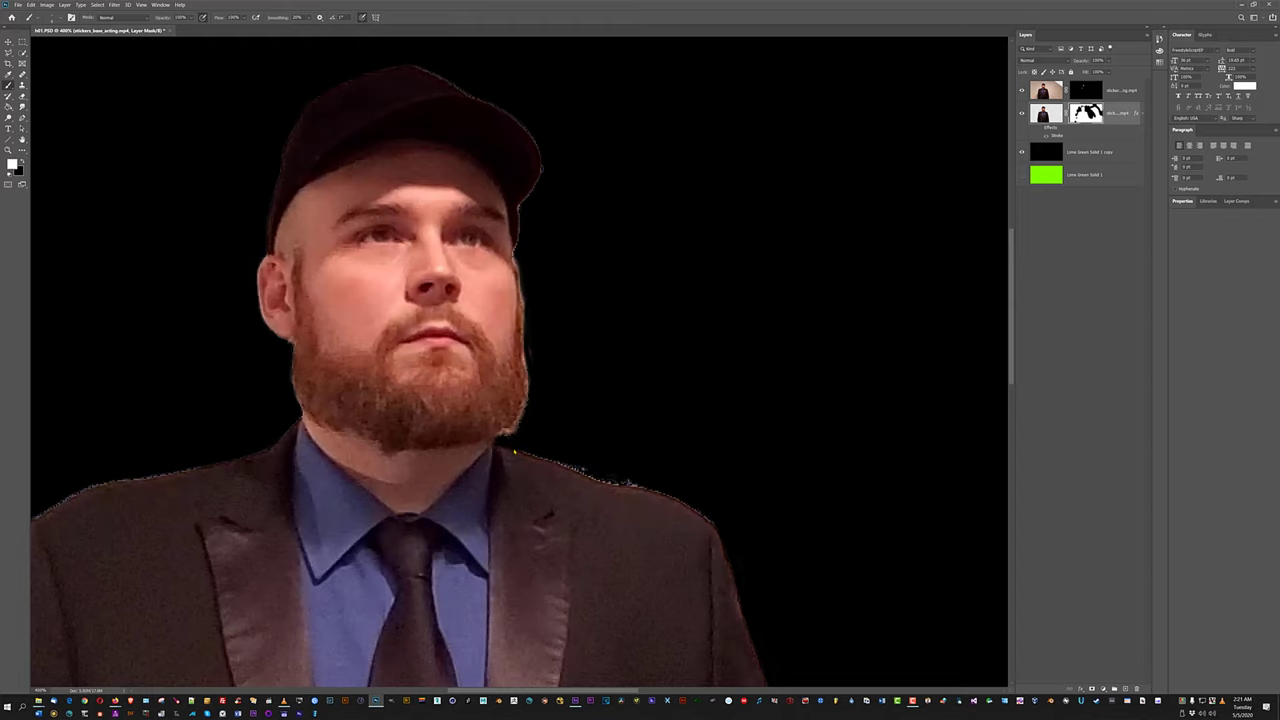
key("x")
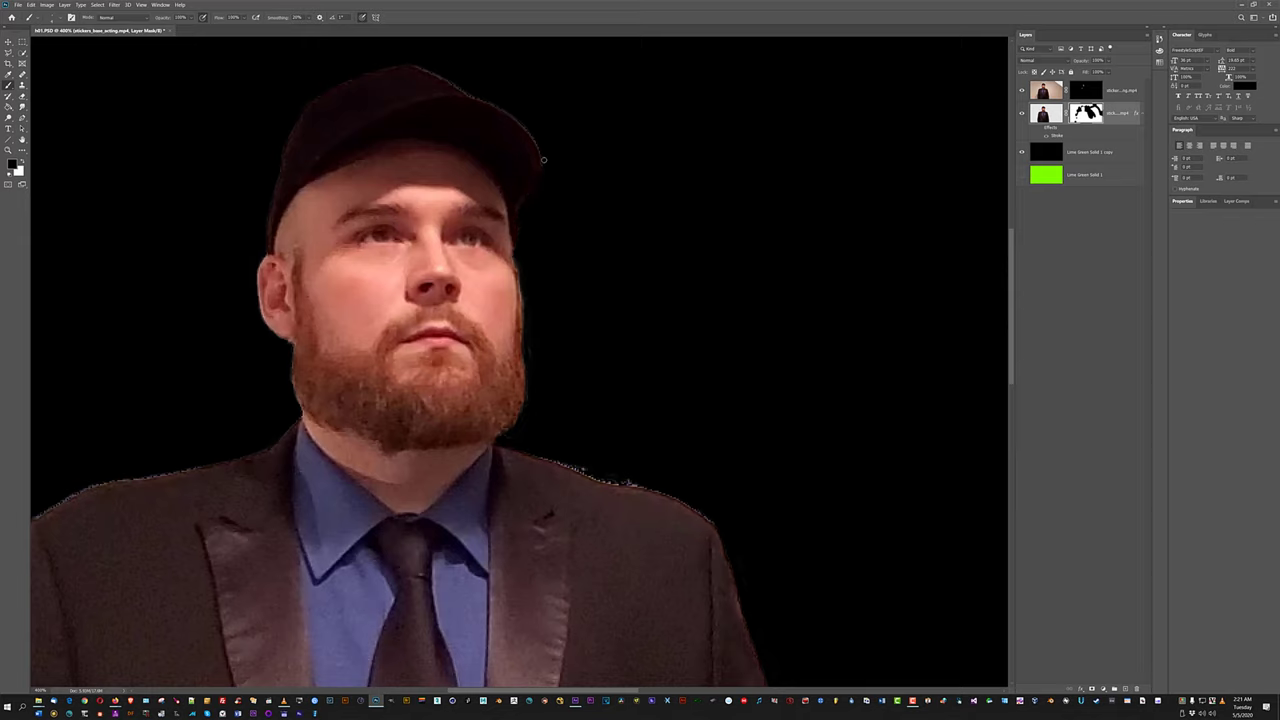
Refine the mask around the cap, ear and the beard's ear-side edge, alternating between black and white paint.
left_click_drag(554, 206, 486, 363)
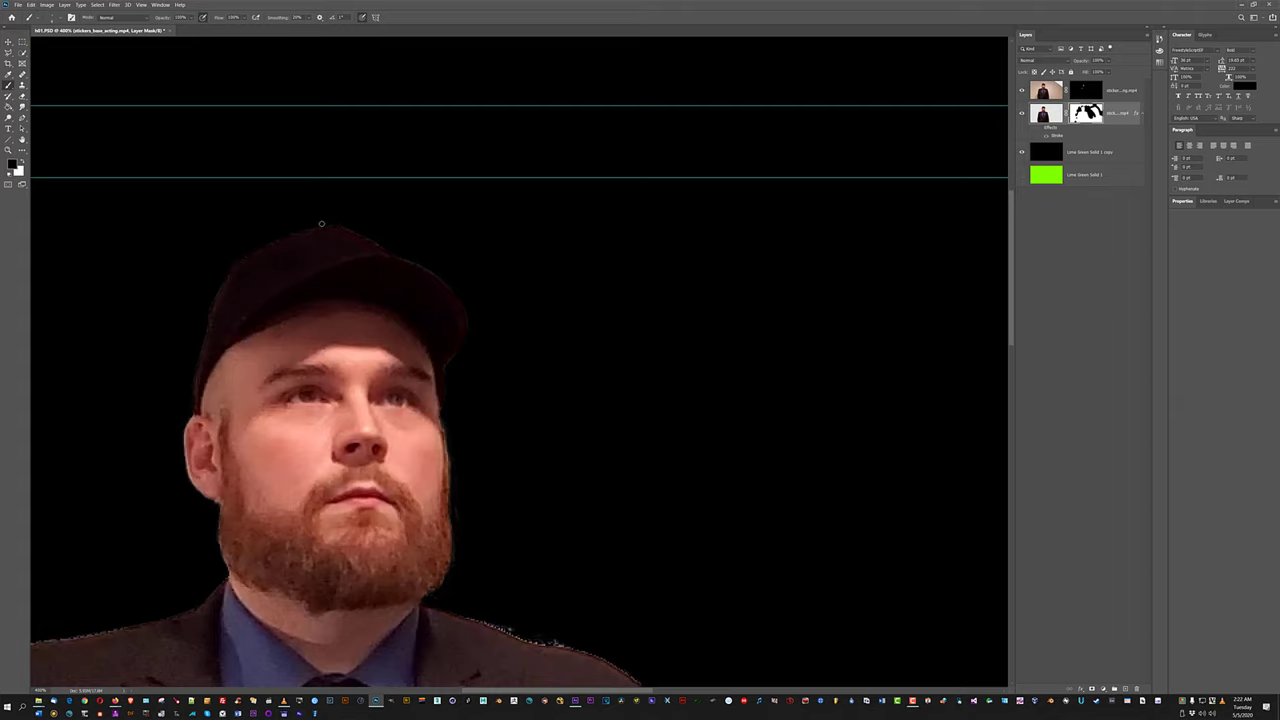
key("x")
key("x")
scroll(434, 460, "down", 3)
mouse_move(219, 428)
left_mouse_down()
mouse_move(225, 470)
mouse_move(215, 399)
mouse_move(219, 439)
mouse_move(219, 420)
left_mouse_up()
key("x")
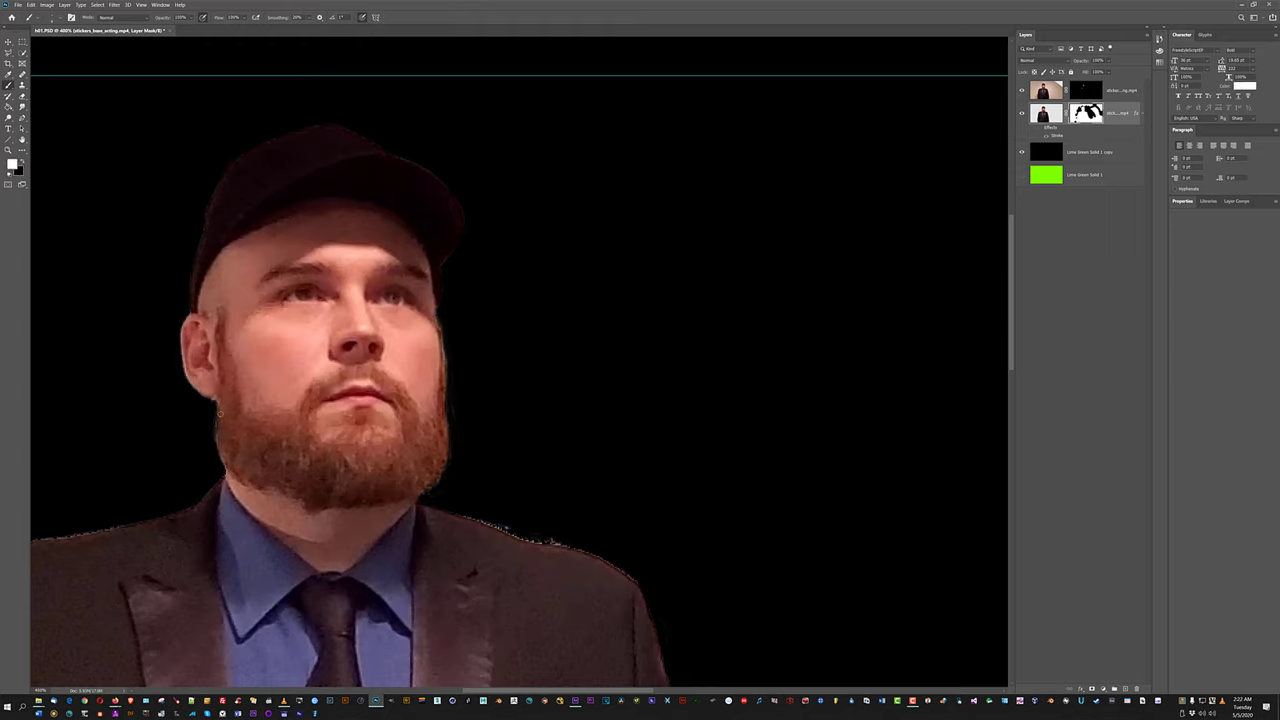
key("x")
Refine the mask along the ear-side shoulder and upper sleeve, alternating between black and white paint.
left_click_drag(165, 483, 490, 411)
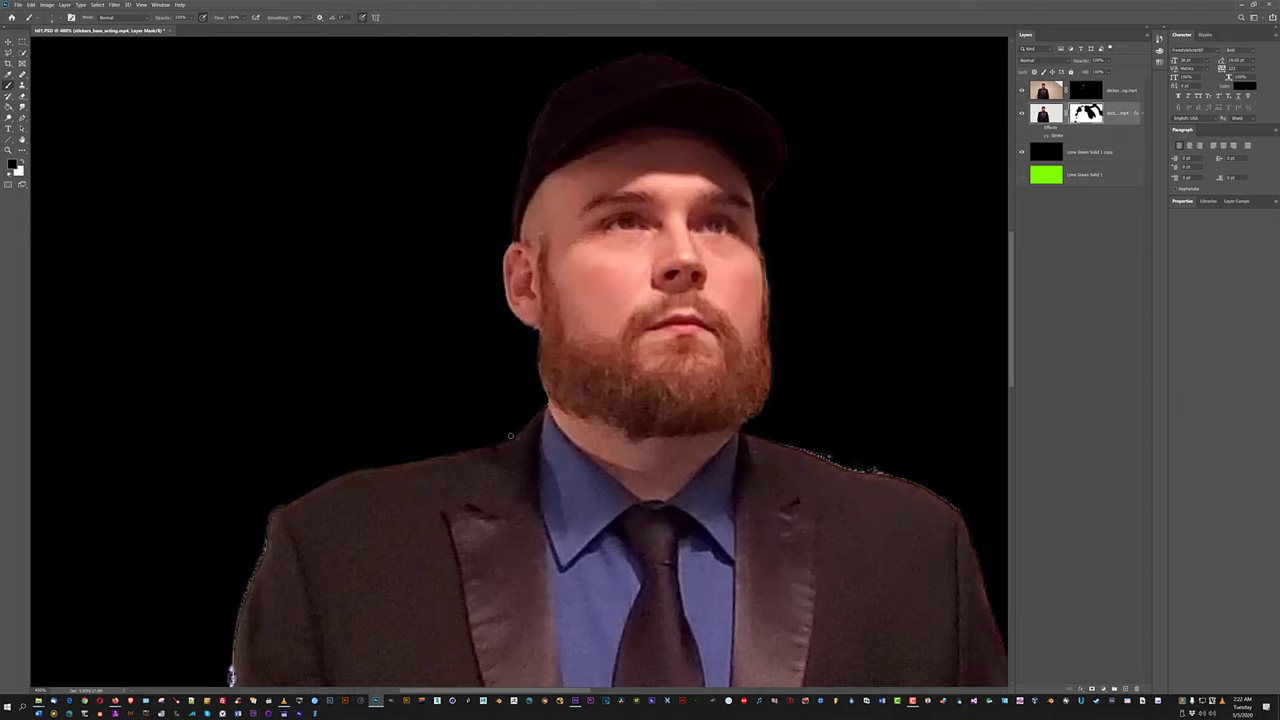
key("x")
scroll(280, 571, "down", 3)
key("x")
mouse_move(247, 570)
left_mouse_down()
mouse_move(244, 580)
mouse_move(256, 525)
mouse_move(259, 556)
mouse_move(262, 480)
mouse_move(262, 502)
left_mouse_up()
key("x")
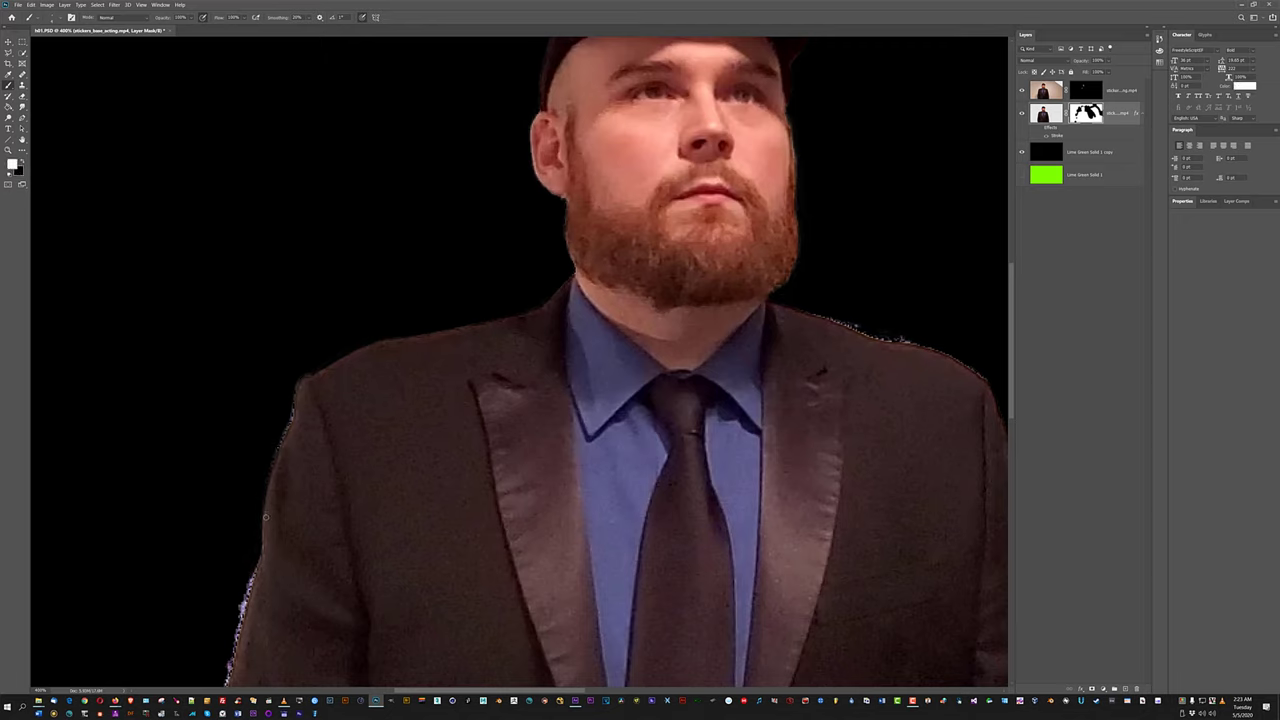
key("x")
Mask out the purple fringe on the lower part of that sleeve and switch the check background from black to green.
scroll(240, 620, "down", 3)
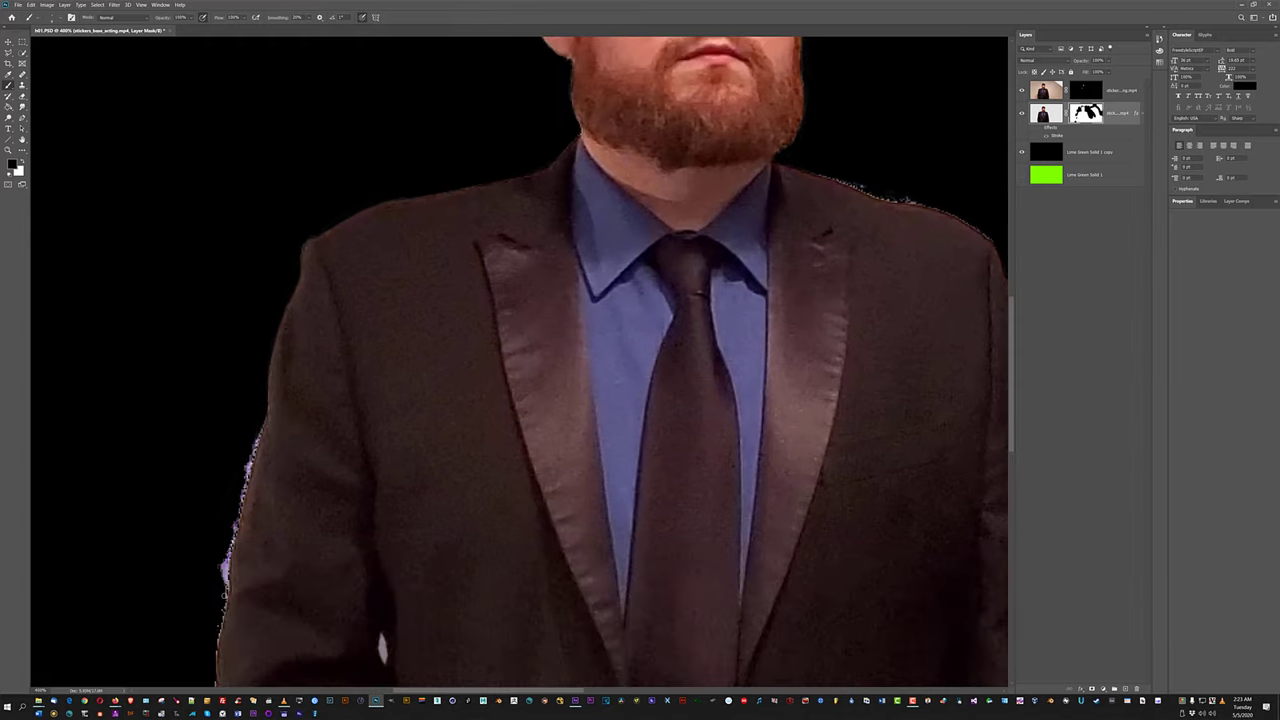
mouse_move(220, 562)
left_mouse_down()
mouse_move(222, 592)
mouse_move(232, 528)
left_mouse_up()
left_click(1021, 151)
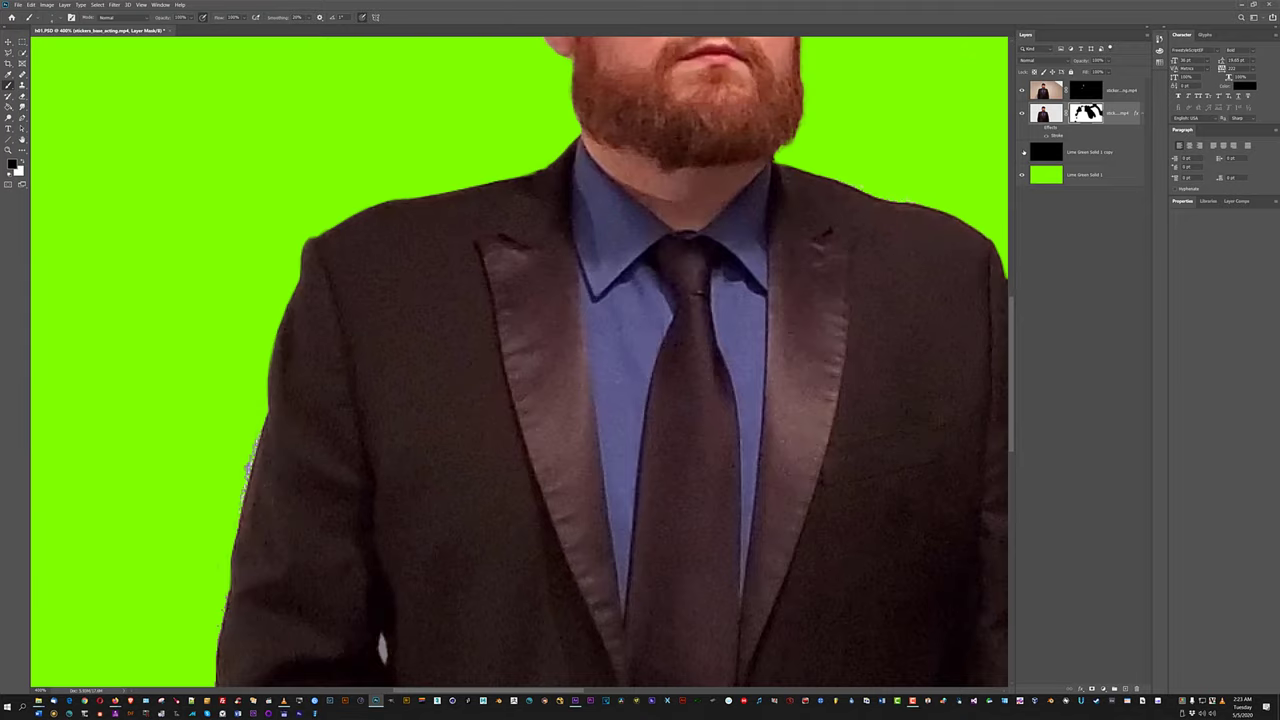
Switch the check background to black and mask out the purple fringe along the outer edge of the ear-side upper sleeve.
left_click(1022, 174)
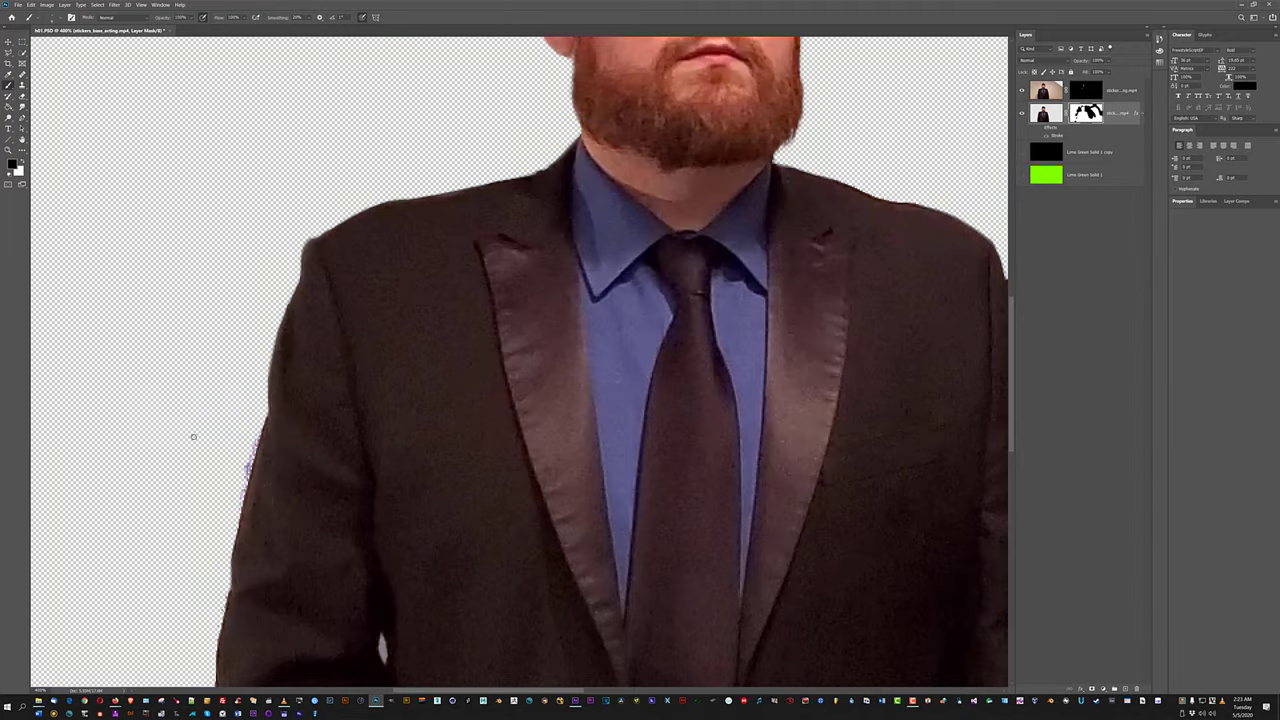
left_click(1022, 174)
left_click(1021, 151)
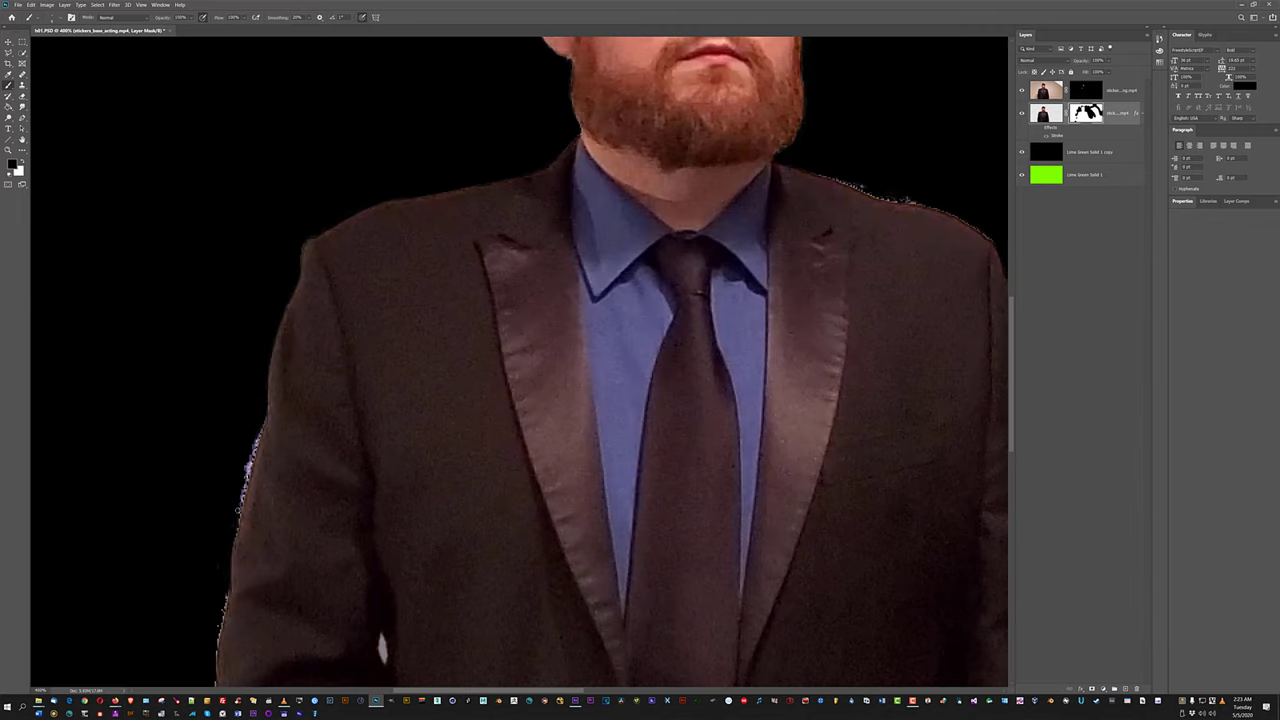
mouse_move(238, 510)
left_mouse_down()
mouse_move(233, 527)
mouse_move(261, 416)
left_mouse_up()
key("x")
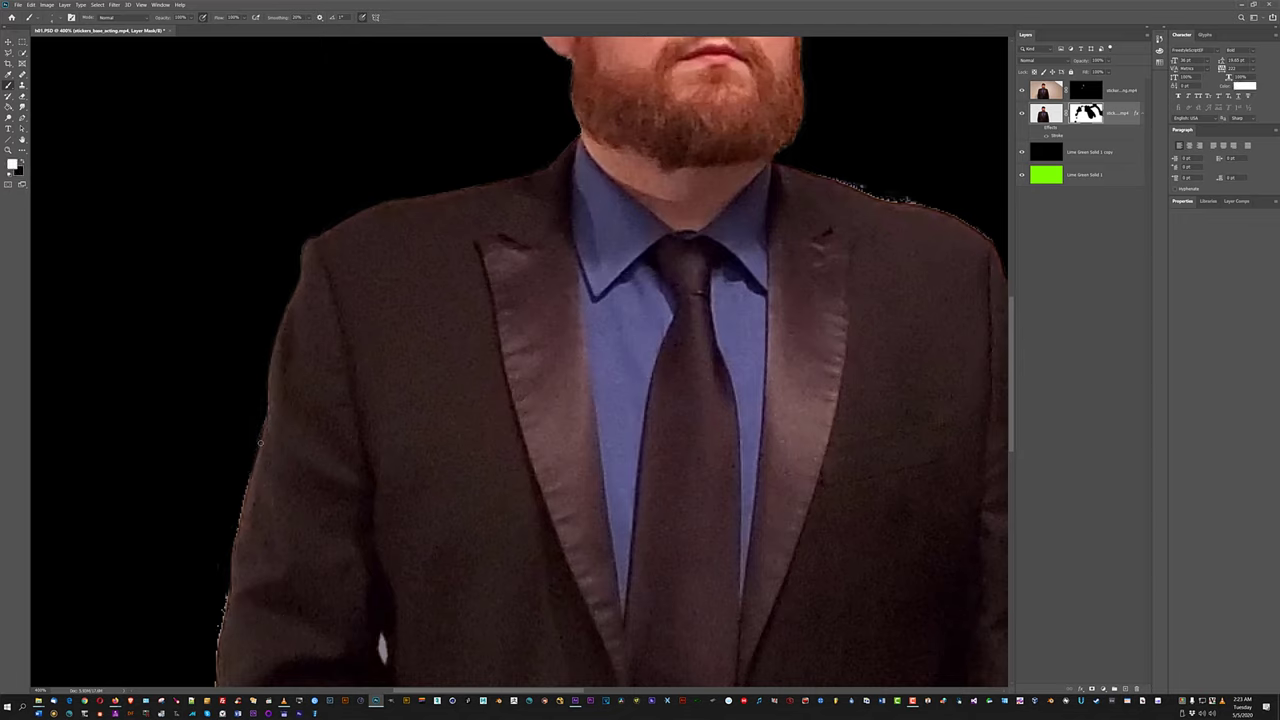
key("x")
Mask out the pale background showing through the upper gap between the ear-side arm and torso, and switch the check background to green.
scroll(253, 513, "down", 3)
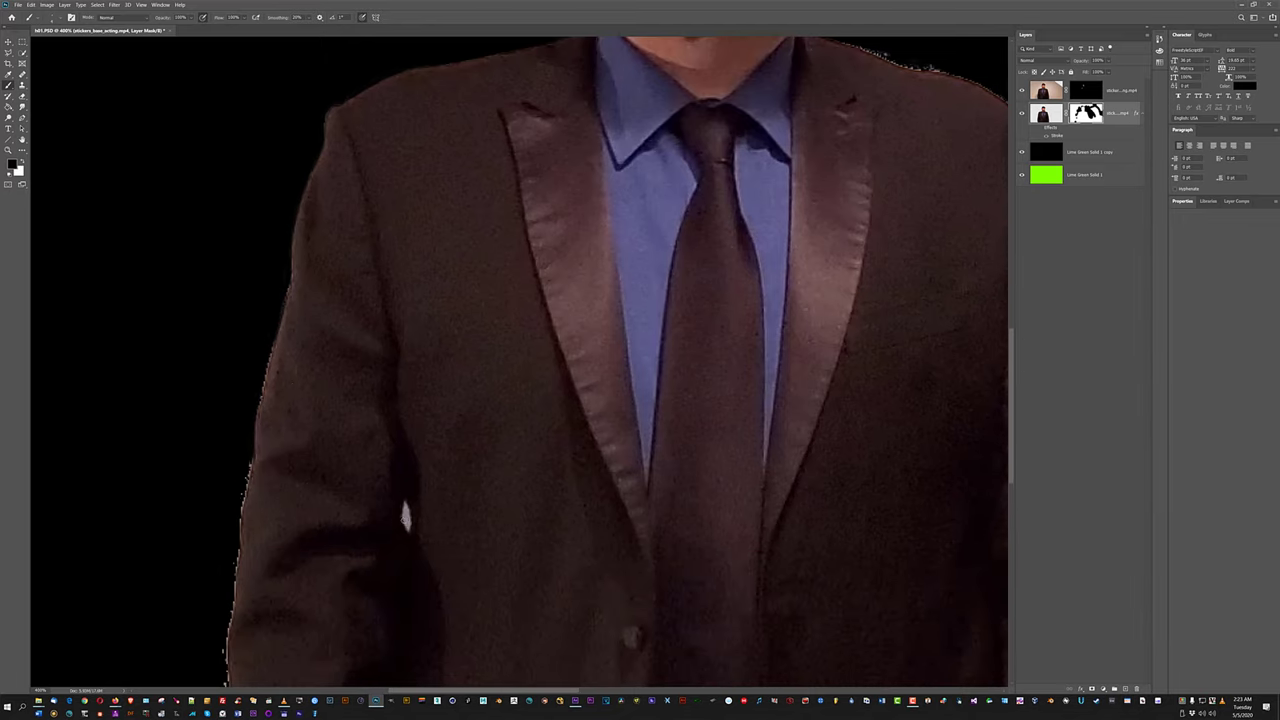
key("ctrl+0")
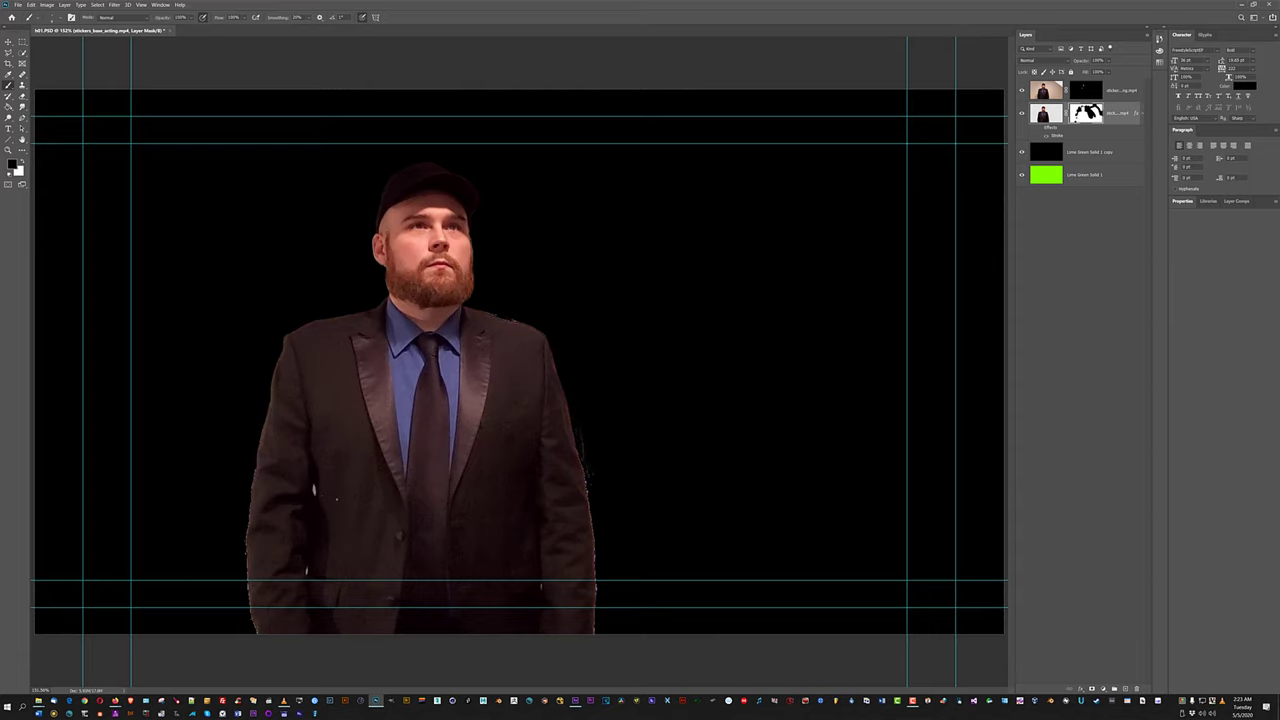
key("ctrl+minus")
key("ctrl+minus")
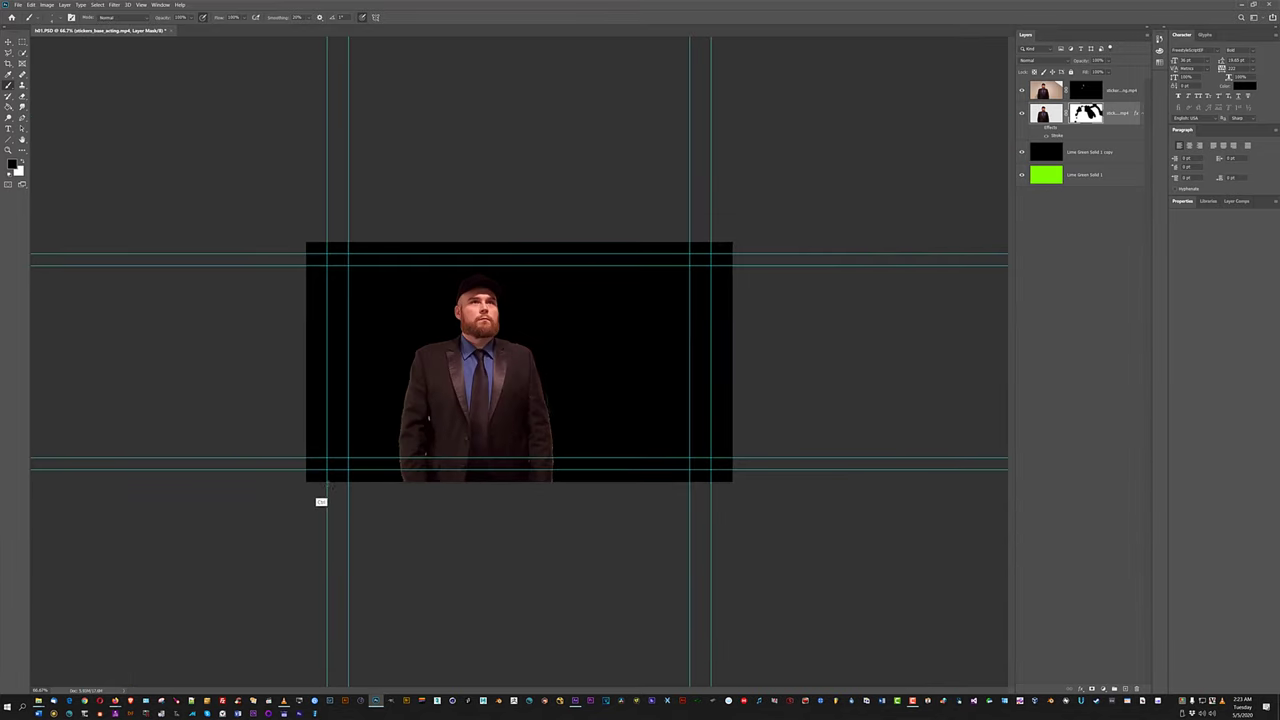
key("ctrl+plus")
key("ctrl+plus")
key("ctrl+plus")
key("ctrl+plus")
left_click_drag(251, 497, 608, 318)
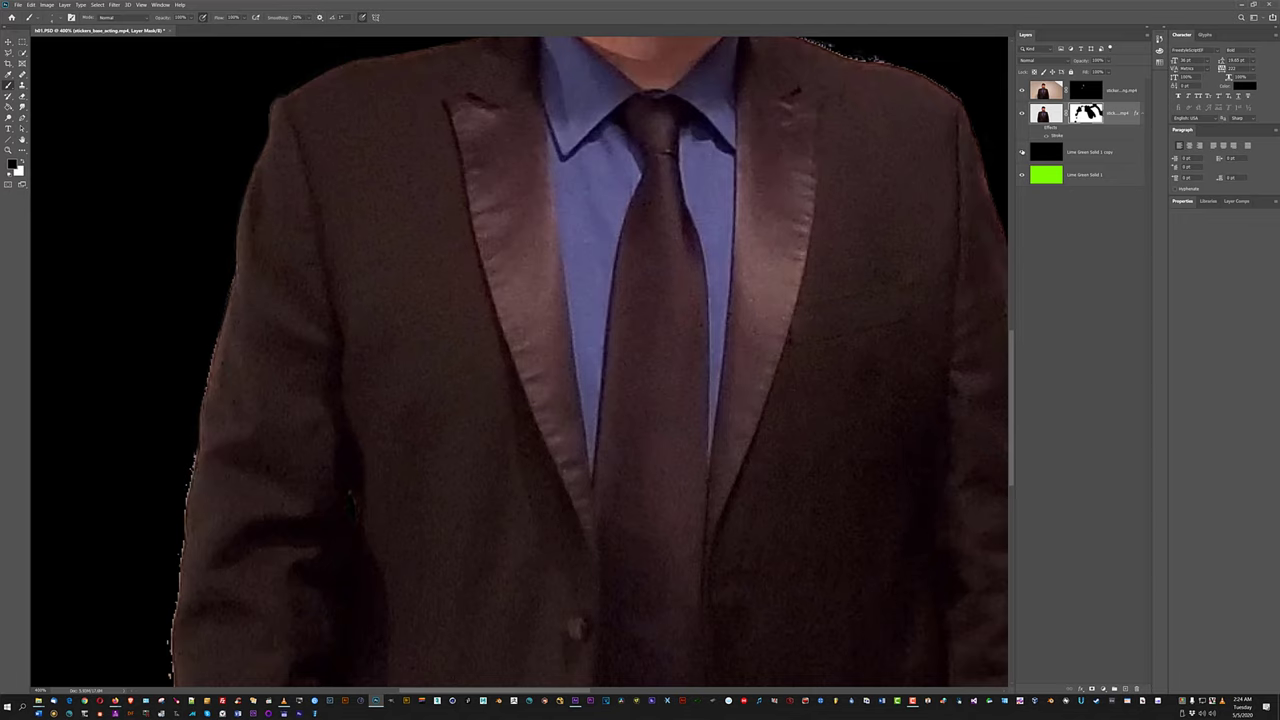
left_click(1022, 152)
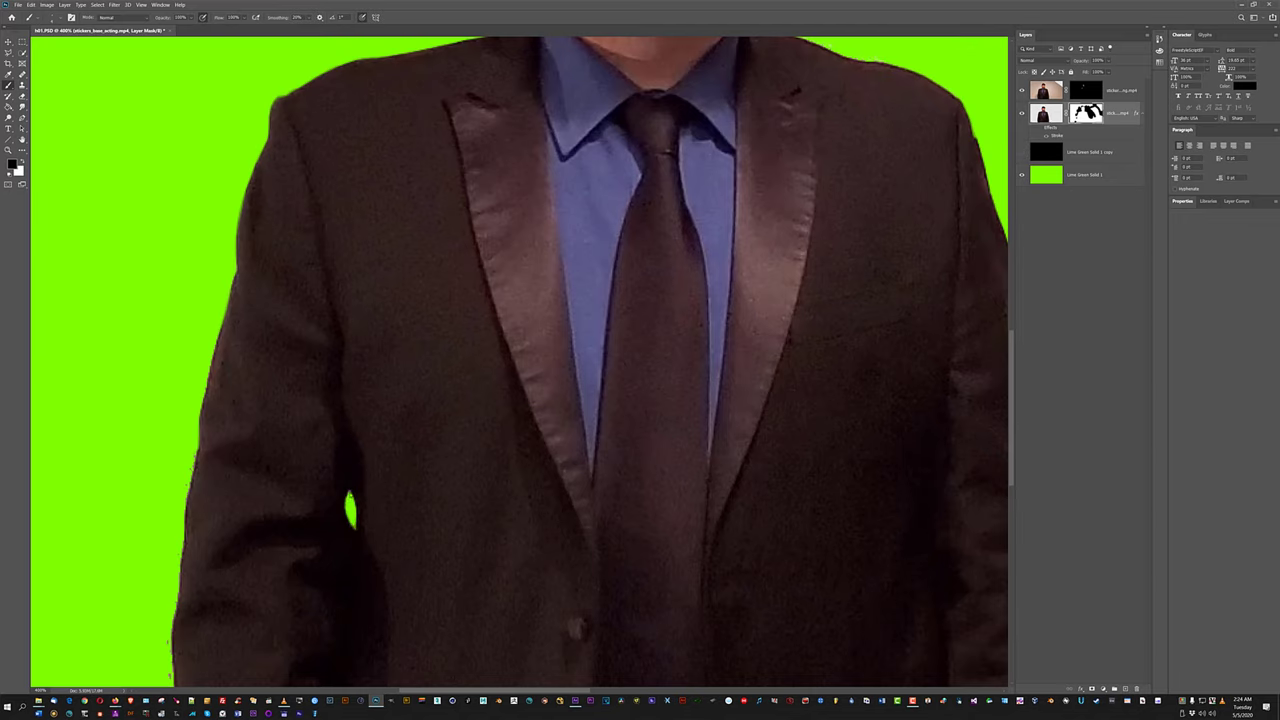
Refine the mask around the upper arm-torso gap, alternating between white and black paint.
left_click_drag(377, 505, 420, 395)
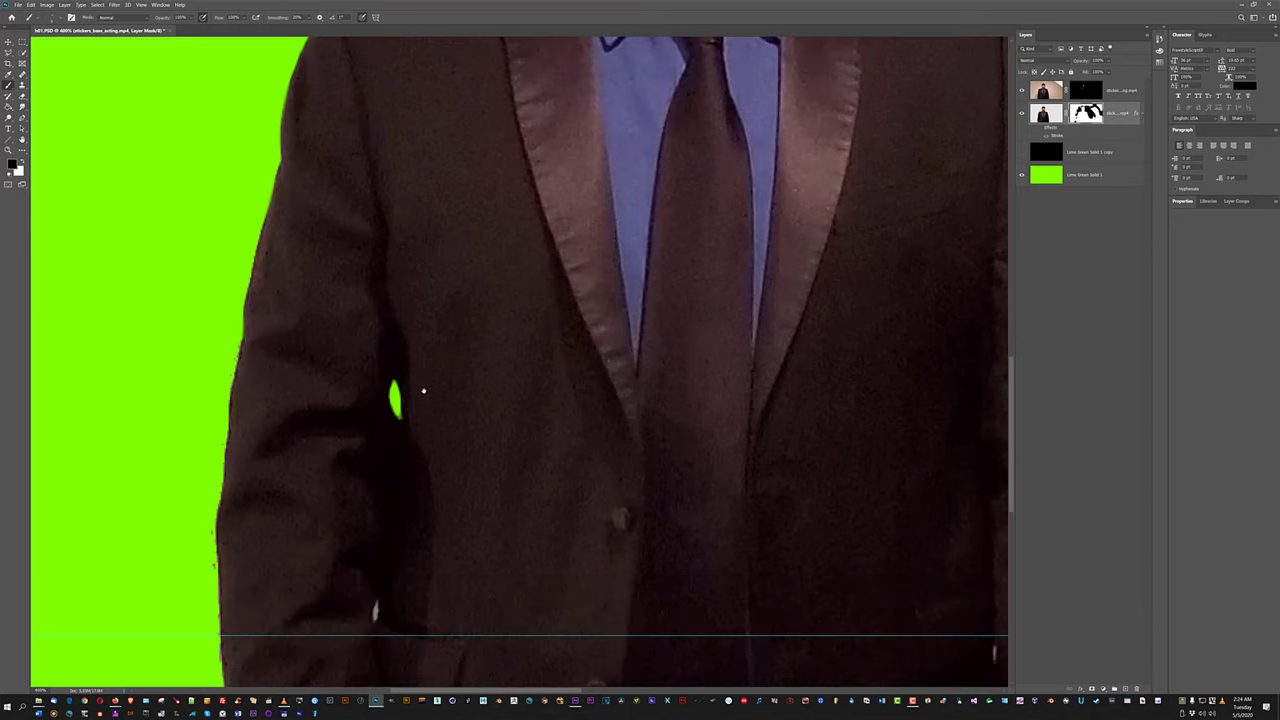
key("x")
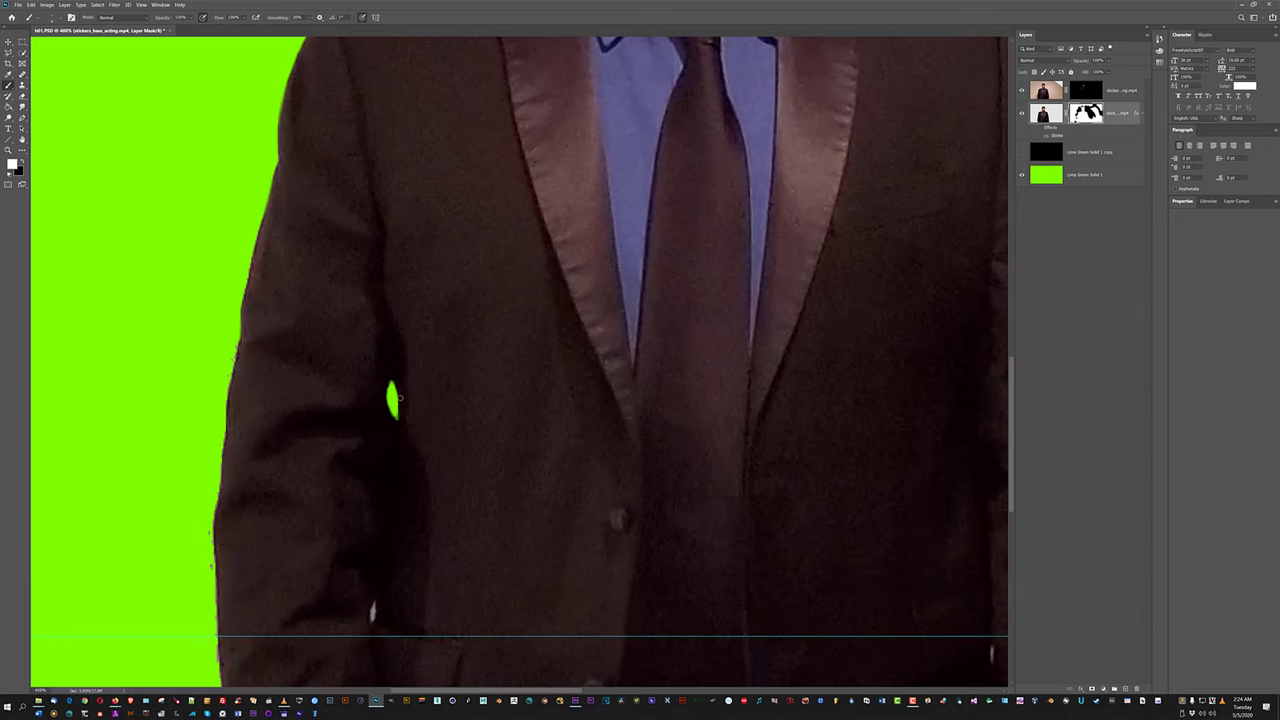
key("x")
key("x")
key("x")
key("x")
key("x")
key("x")
Mask out the small lower gap between the ear-side sleeve and jacket, checking the cutout against the black and green solids.
left_click(1021, 151)
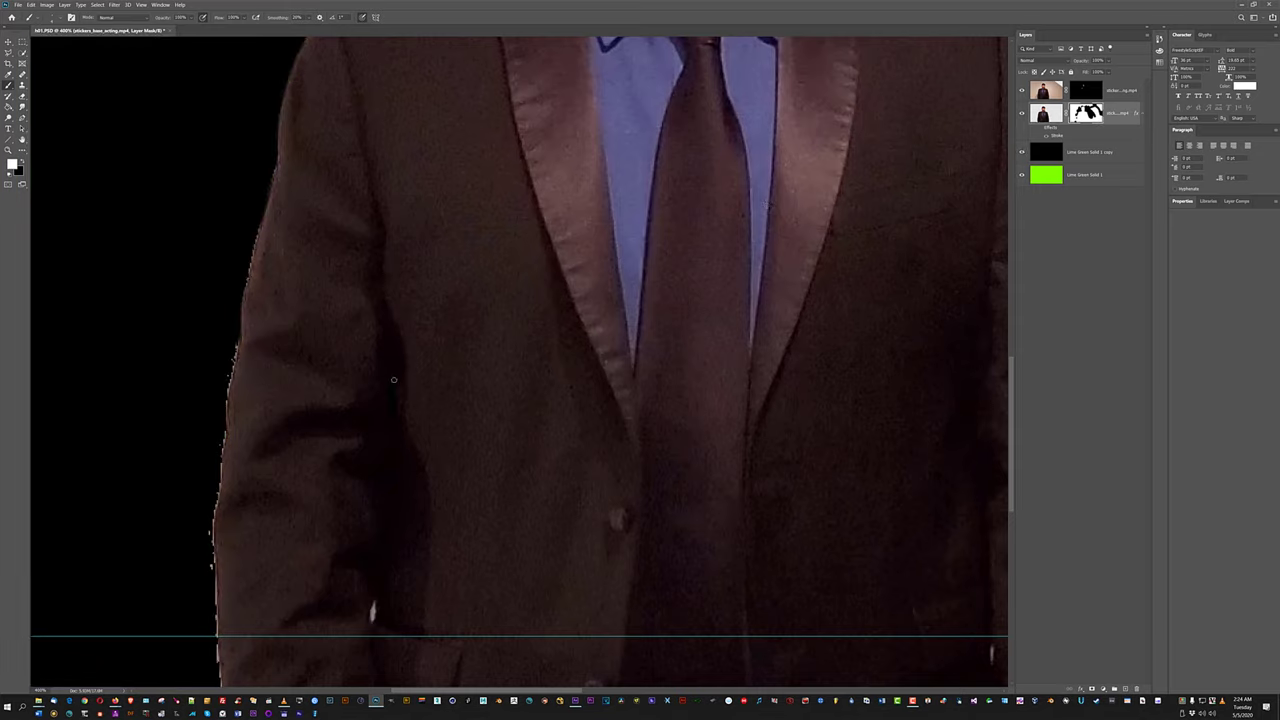
key("x")
scroll(390, 400, "down", 3)
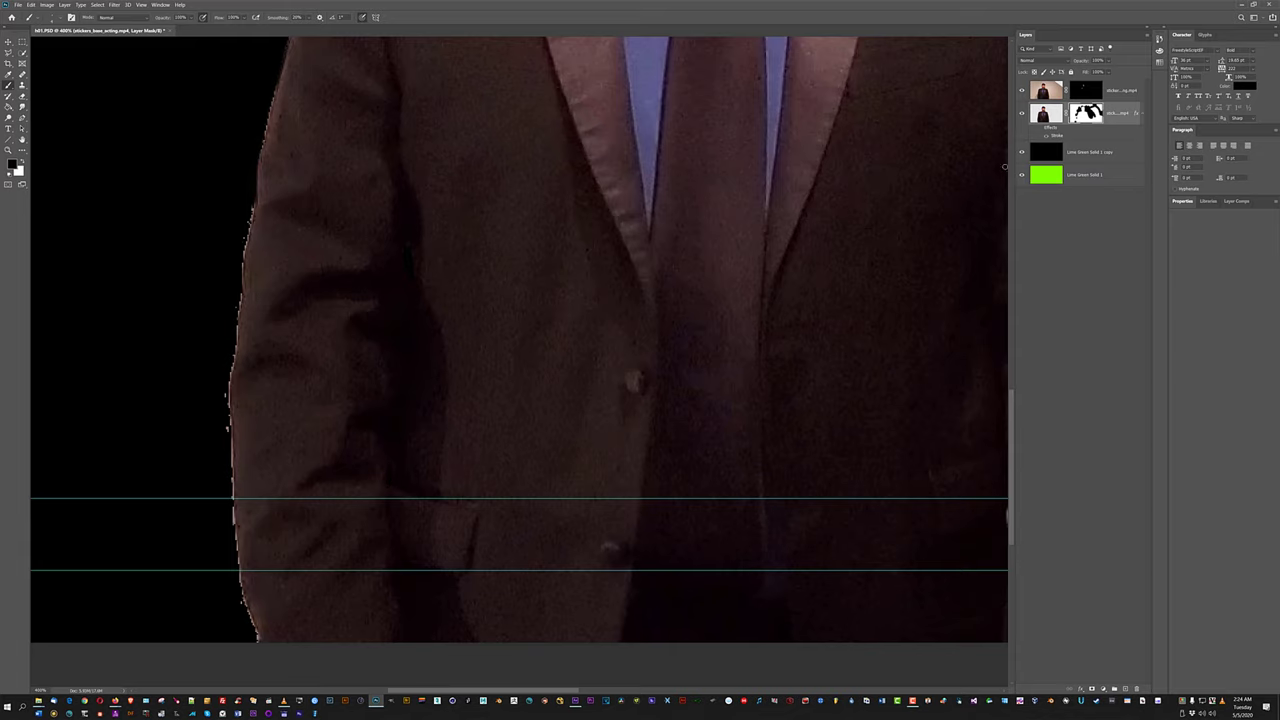
left_click(1022, 152)
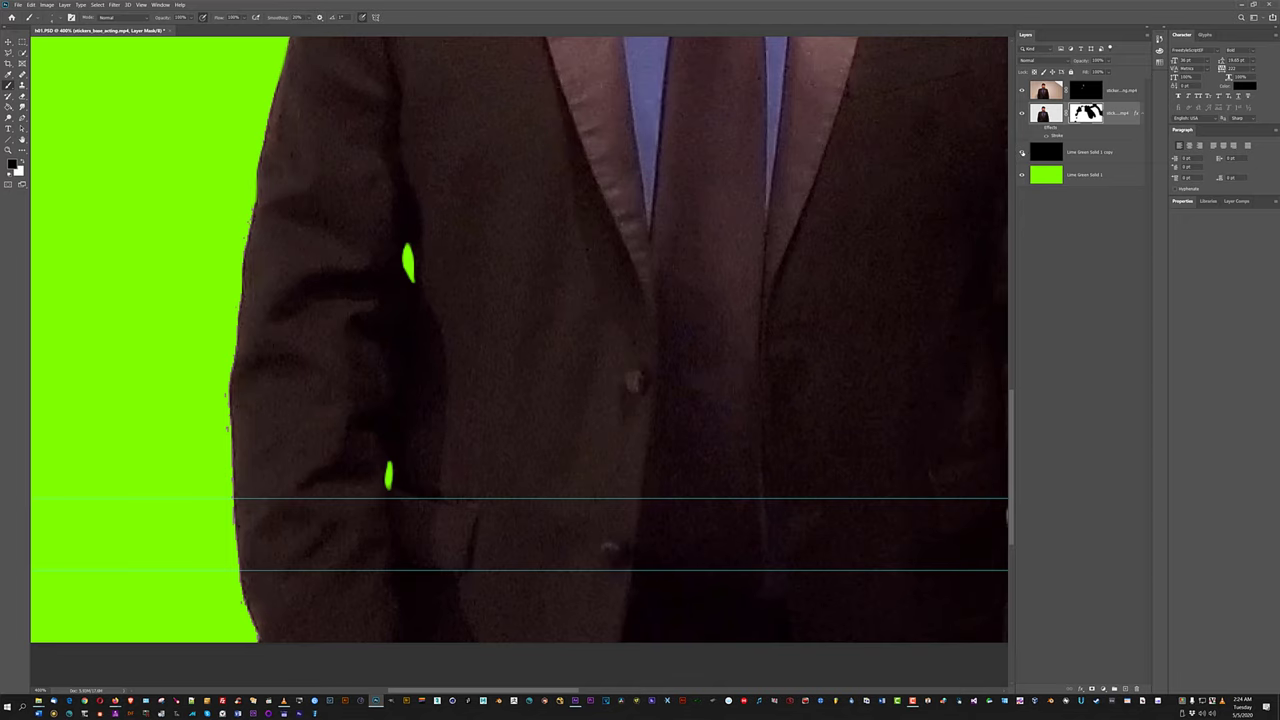
left_click(1022, 152)
left_click(1022, 152)
key("ctrl+0")
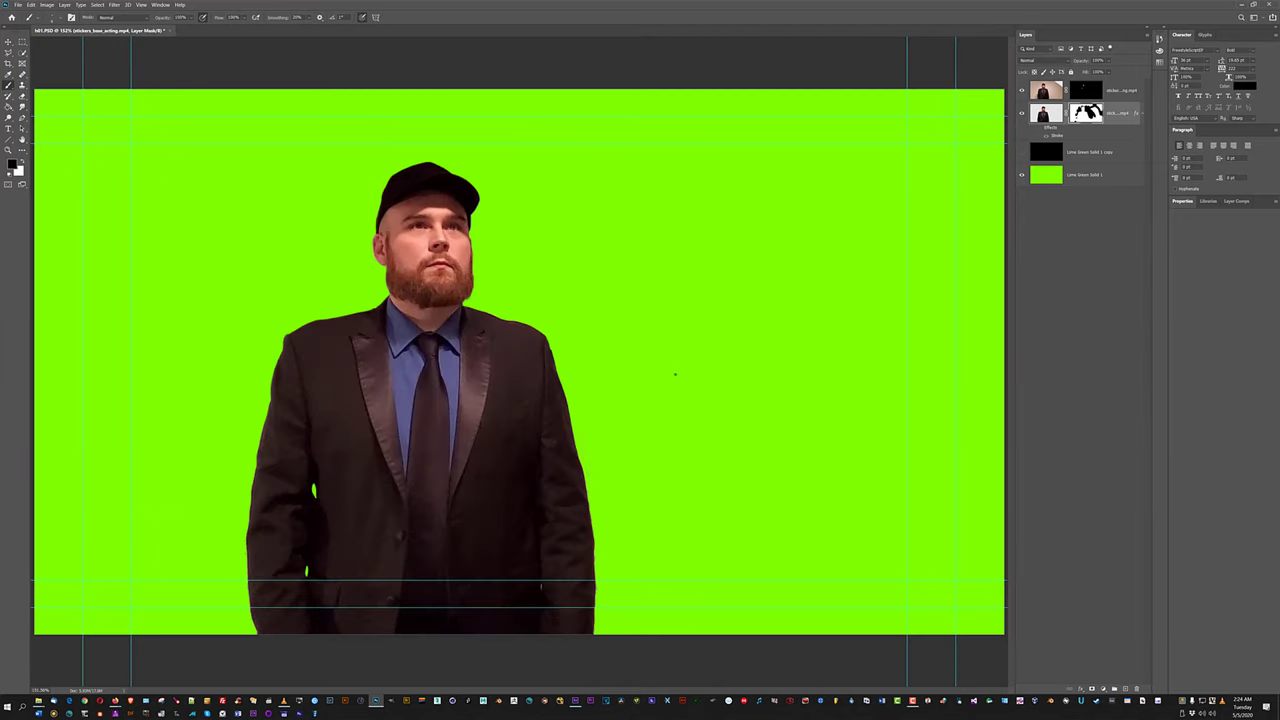
Mask out the stray specks along the opposite shoulder and sleeve, comparing the edge on the black and green backgrounds.
scroll(590, 466, "up", 4)
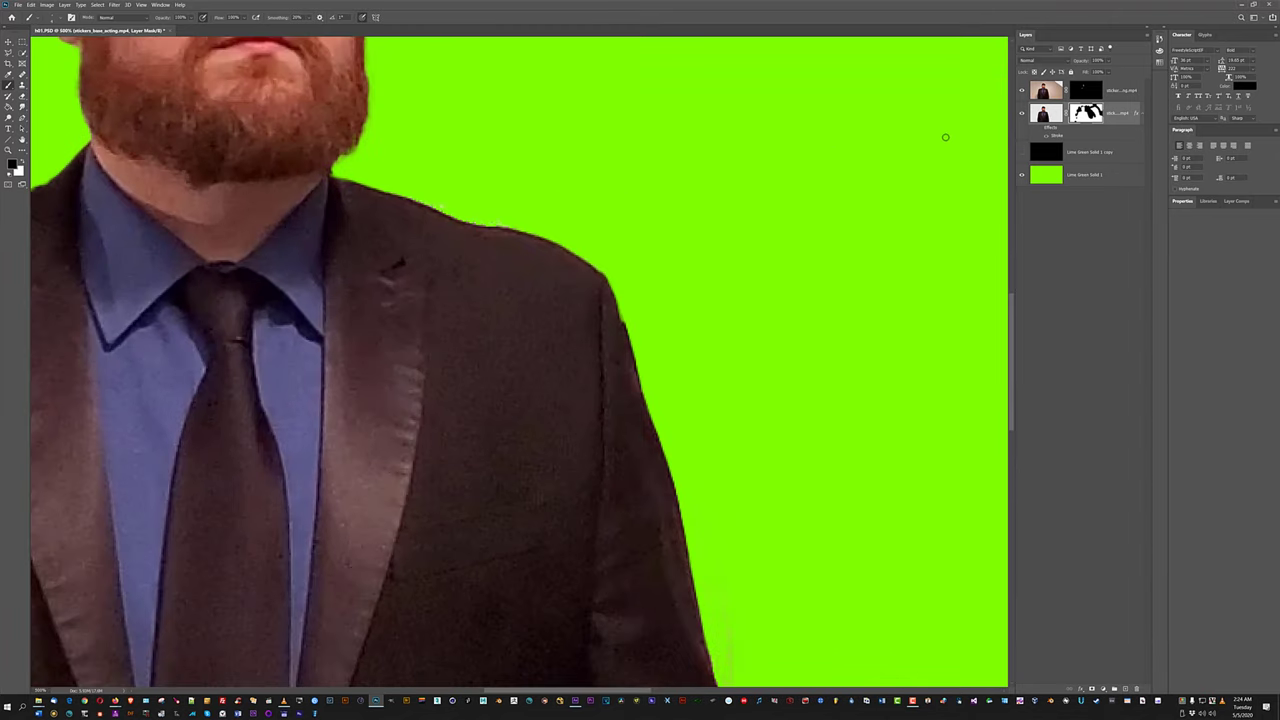
left_click(1022, 152)
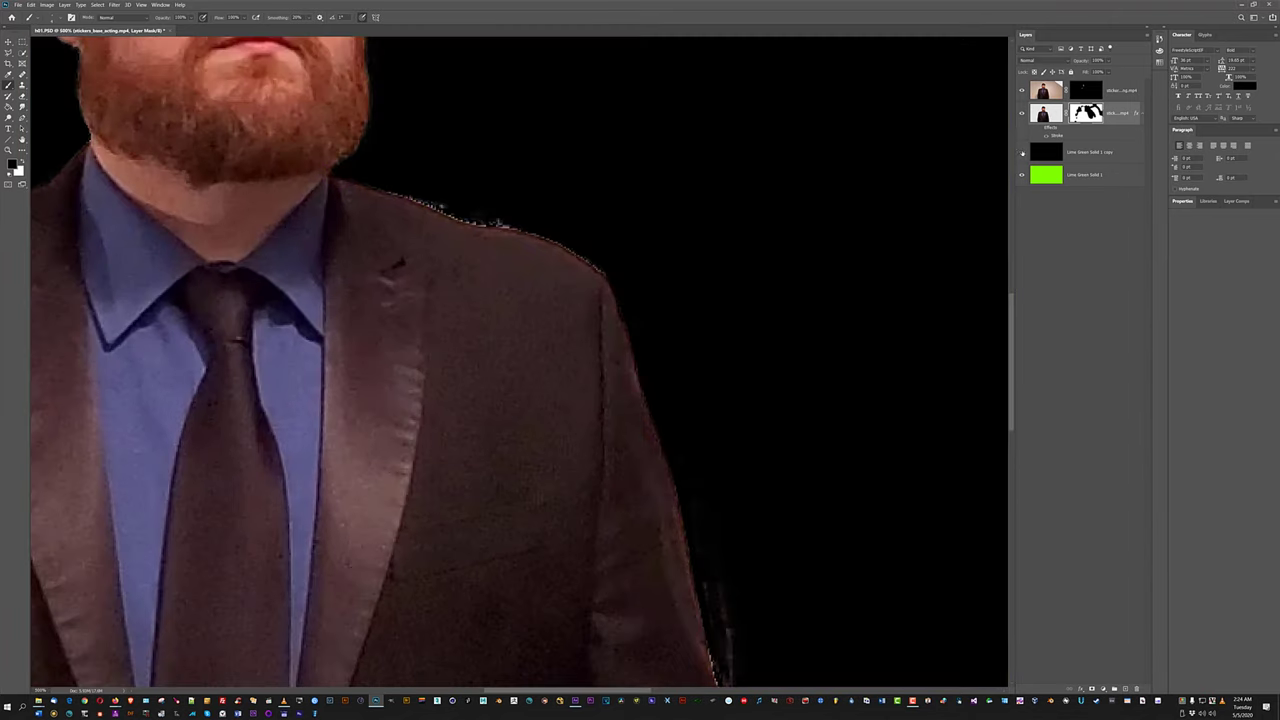
left_click(1022, 152)
scroll(889, 183, "down", 1)
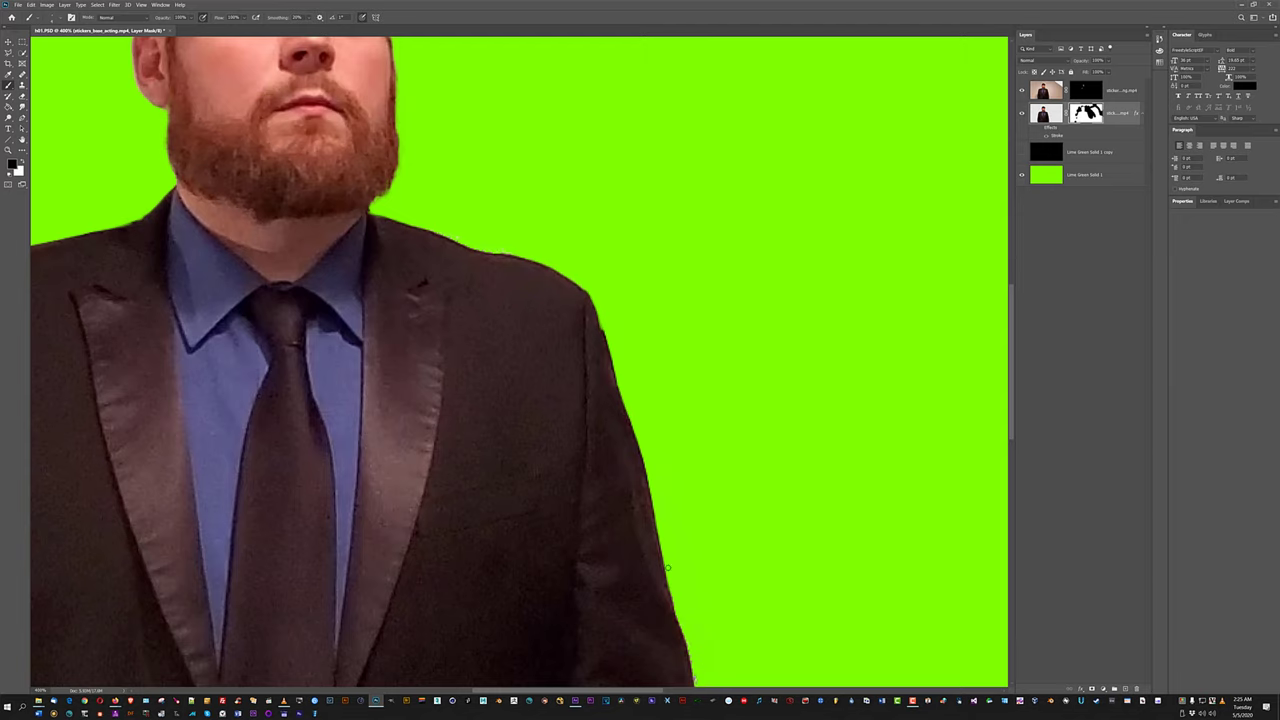
key("ctrl+0")
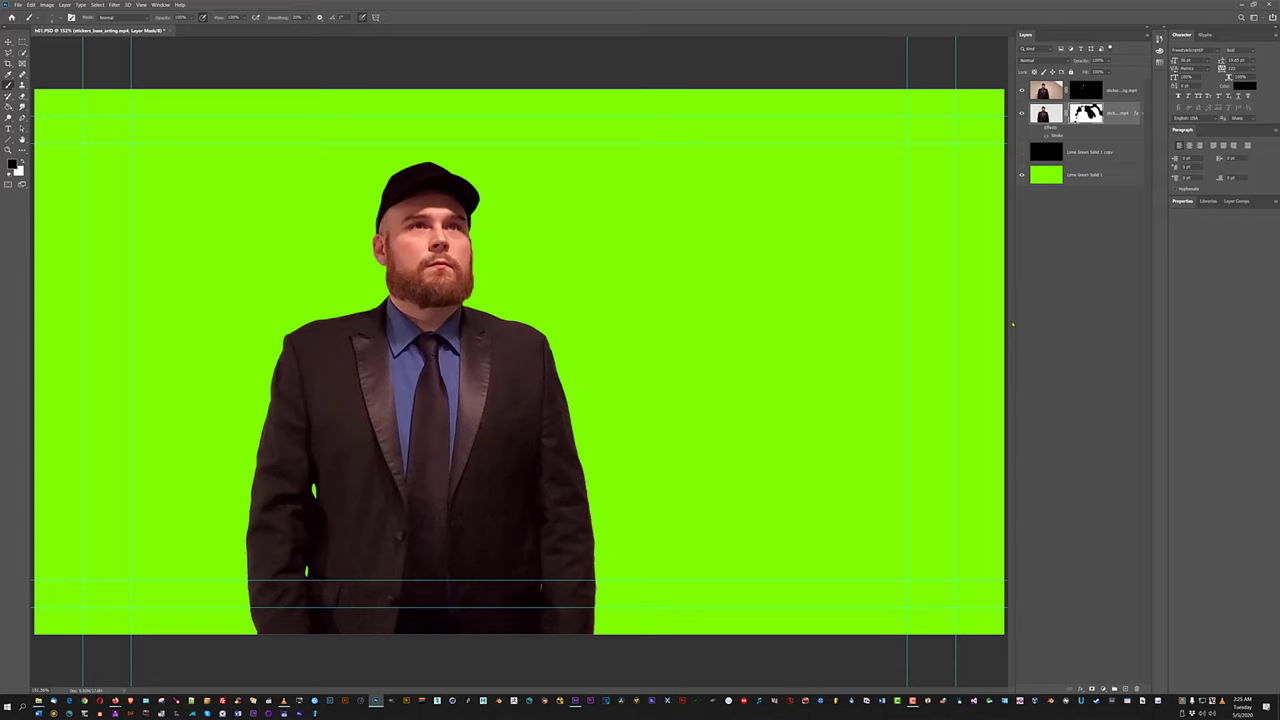
Save the document, and hide the green solid layer and the guides to leave a transparent background.
left_click(18, 5)
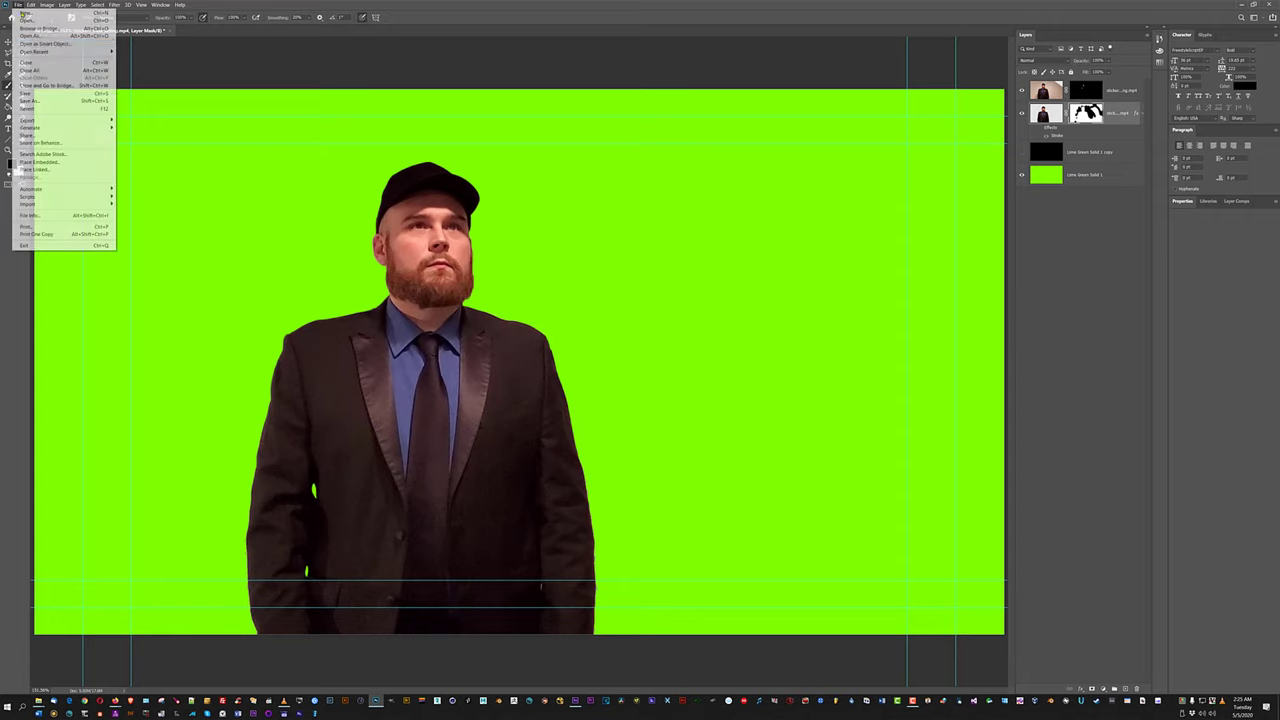
left_click(46, 93)
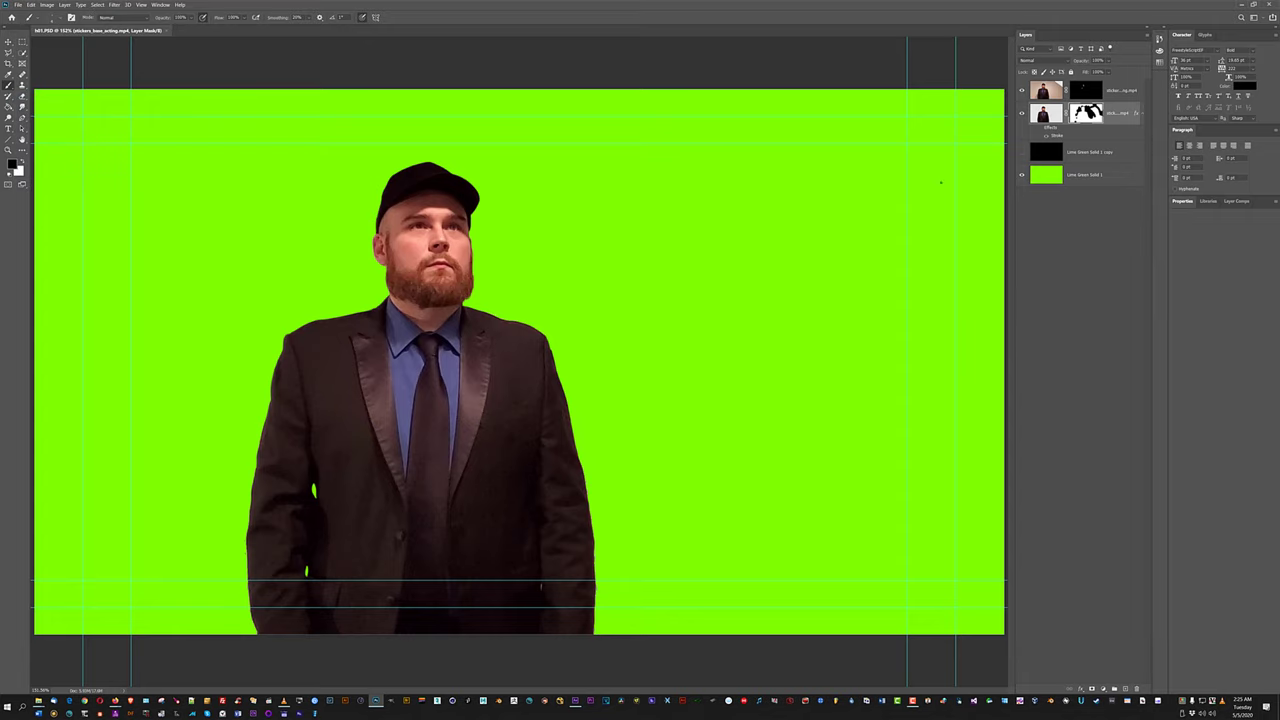
left_click(1021, 176)
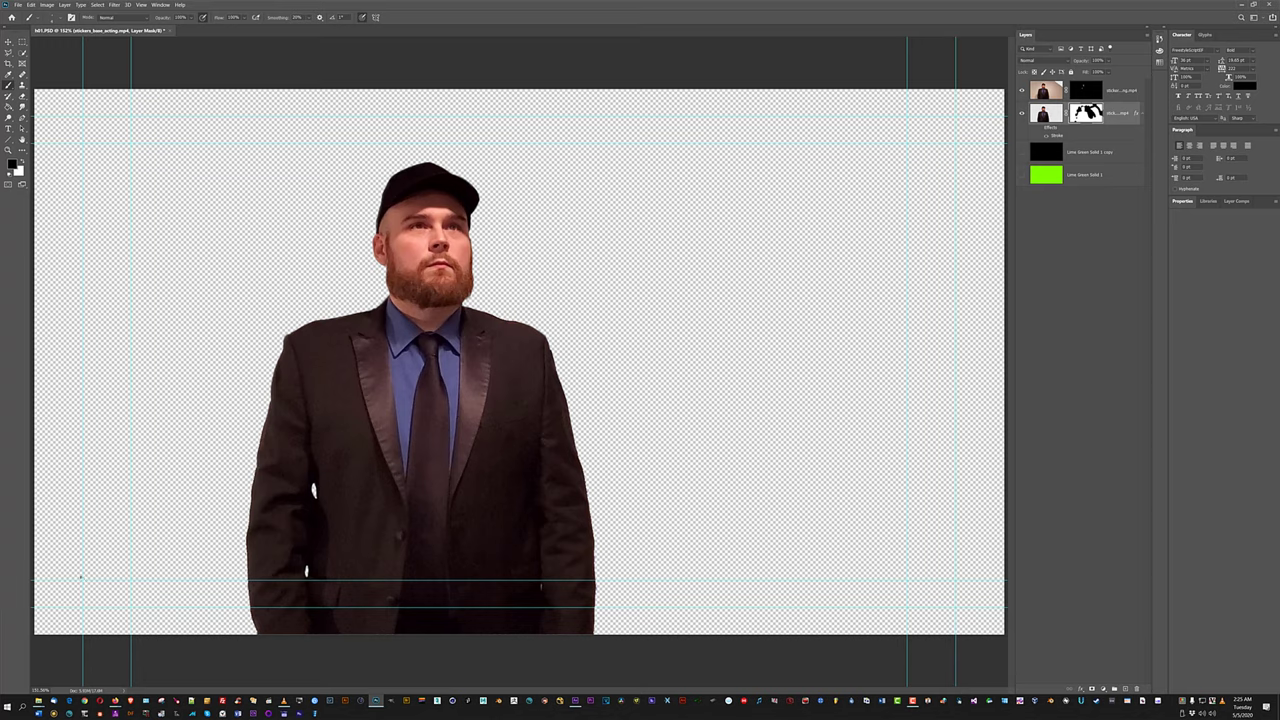
key("ctrl+semicolon")
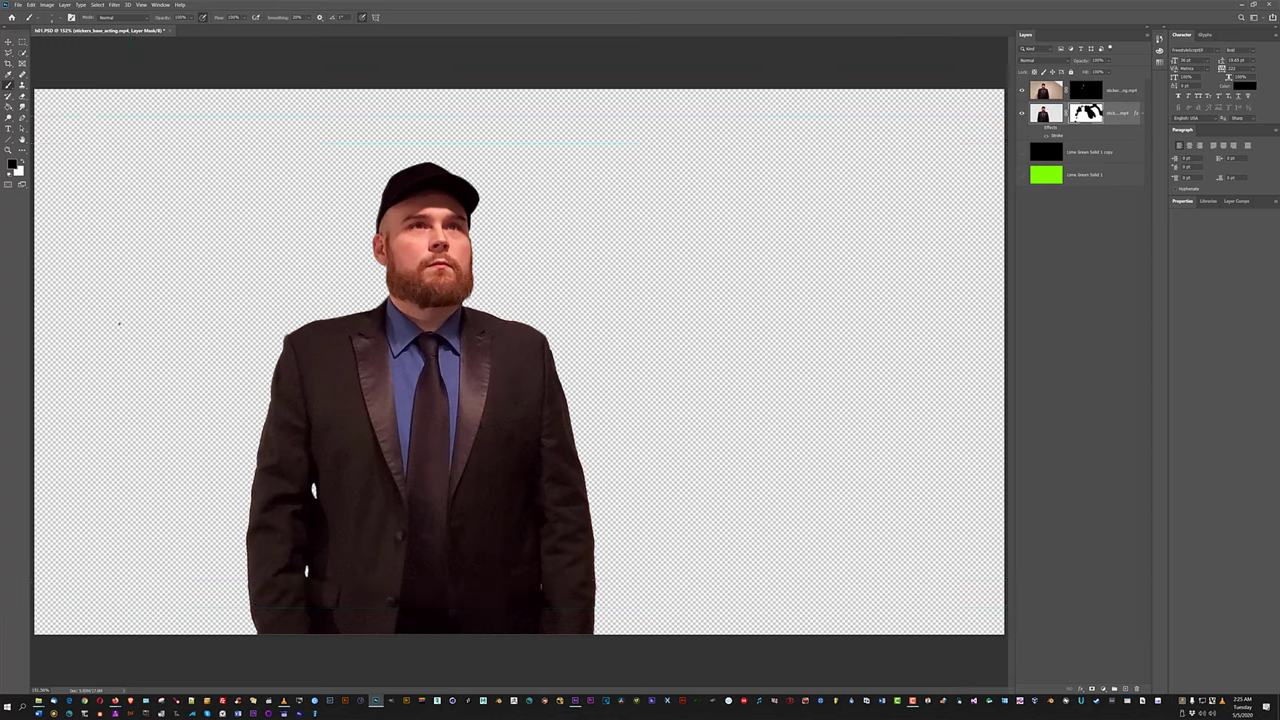
Quick-export the cutout as h01.png into the stickers project's hmm folder.
left_click(18, 5)
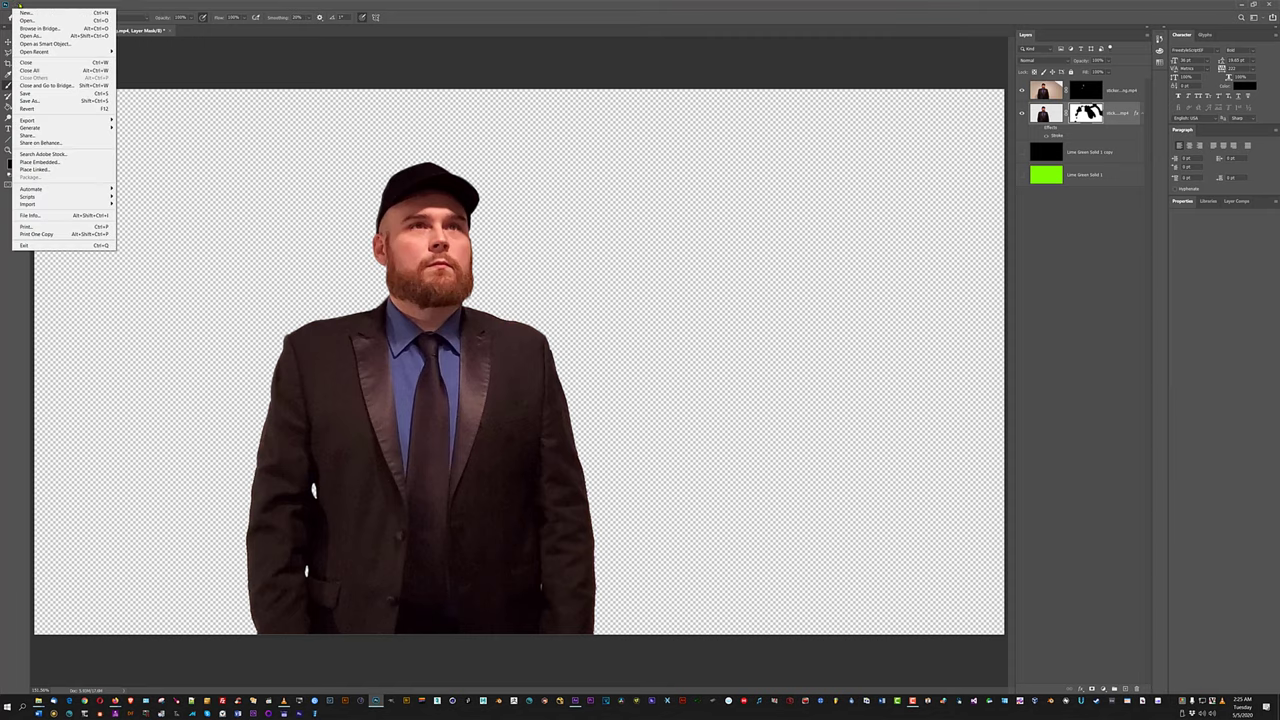
mouse_move(55, 120)
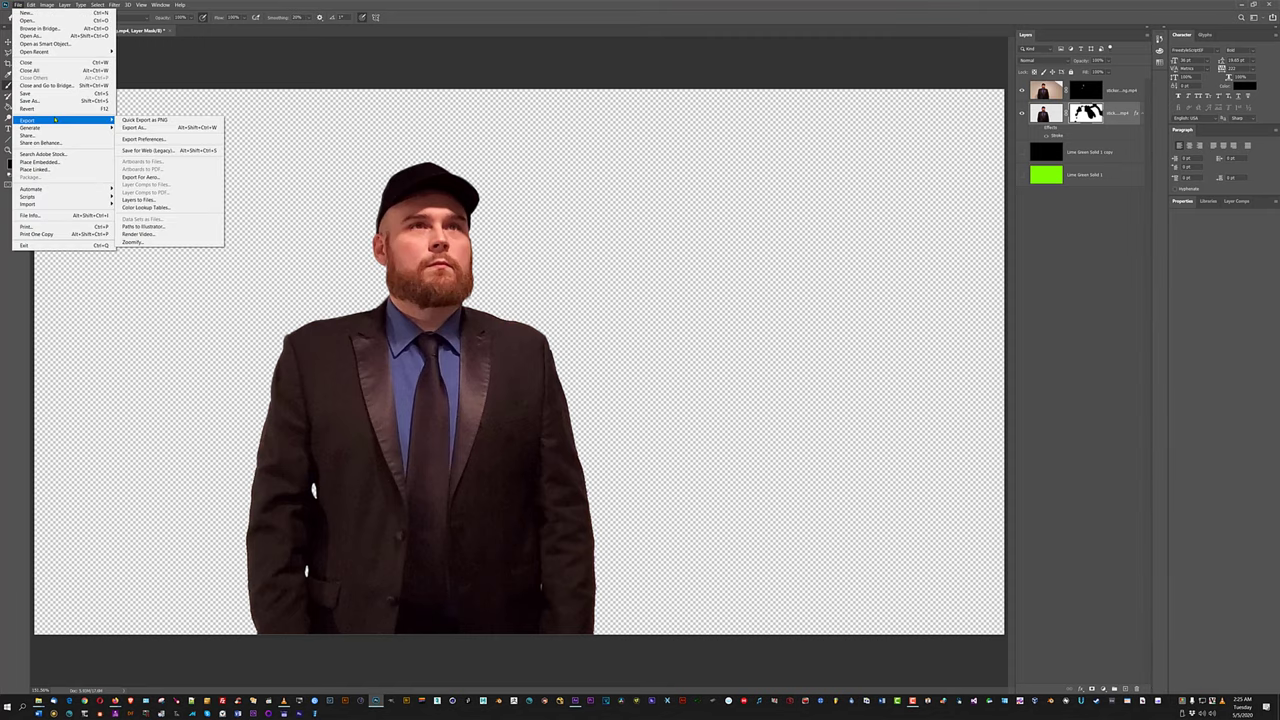
left_click(138, 121)
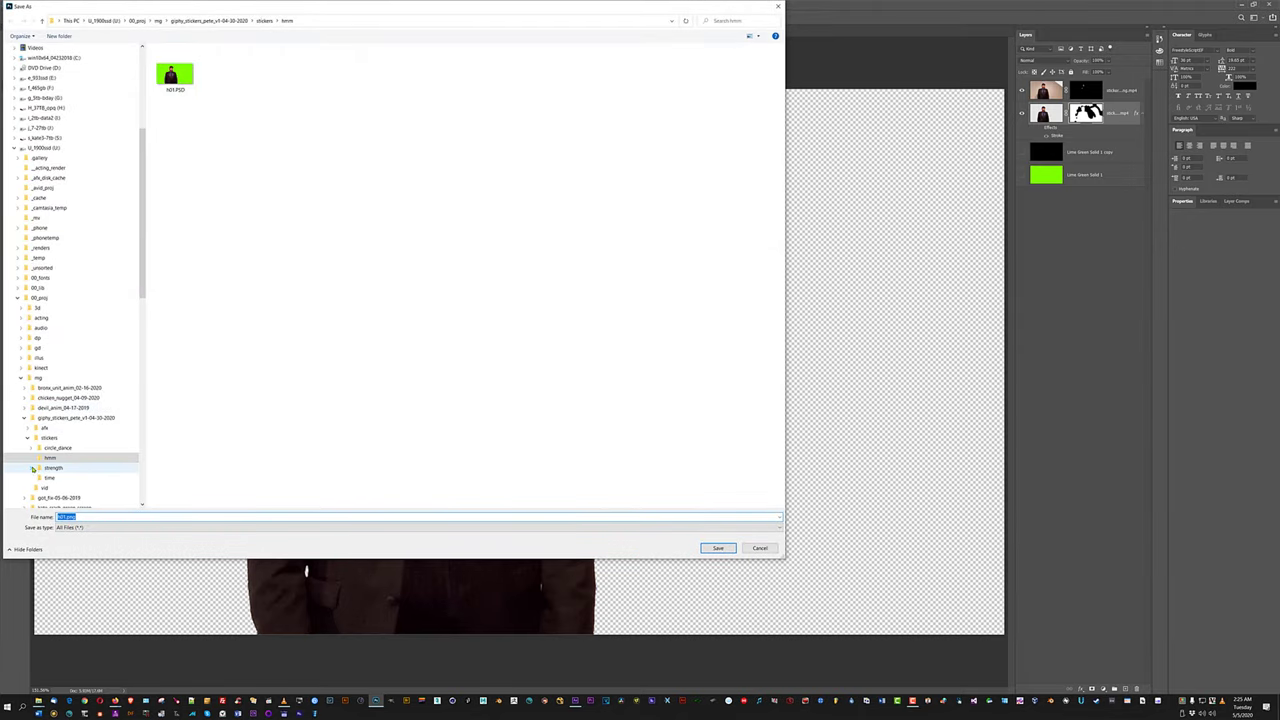
left_click(32, 469)
left_click(33, 449)
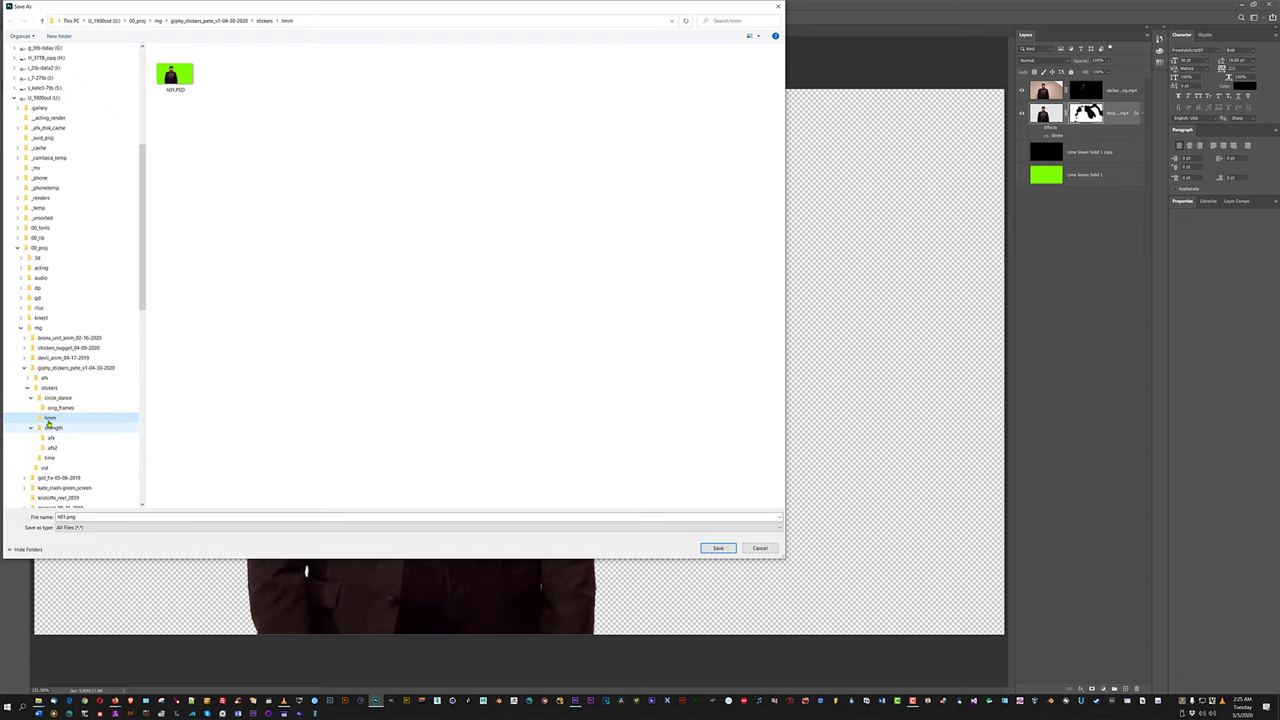
left_click(289, 180)
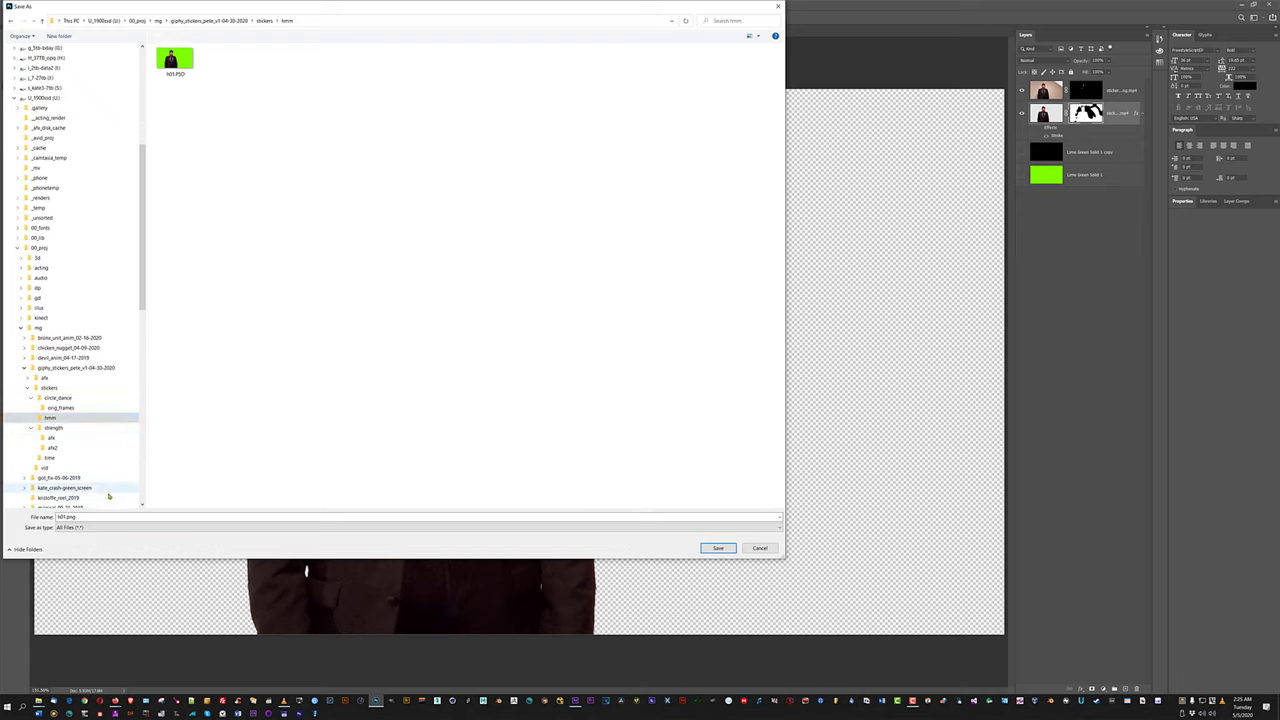
left_click(61, 517)
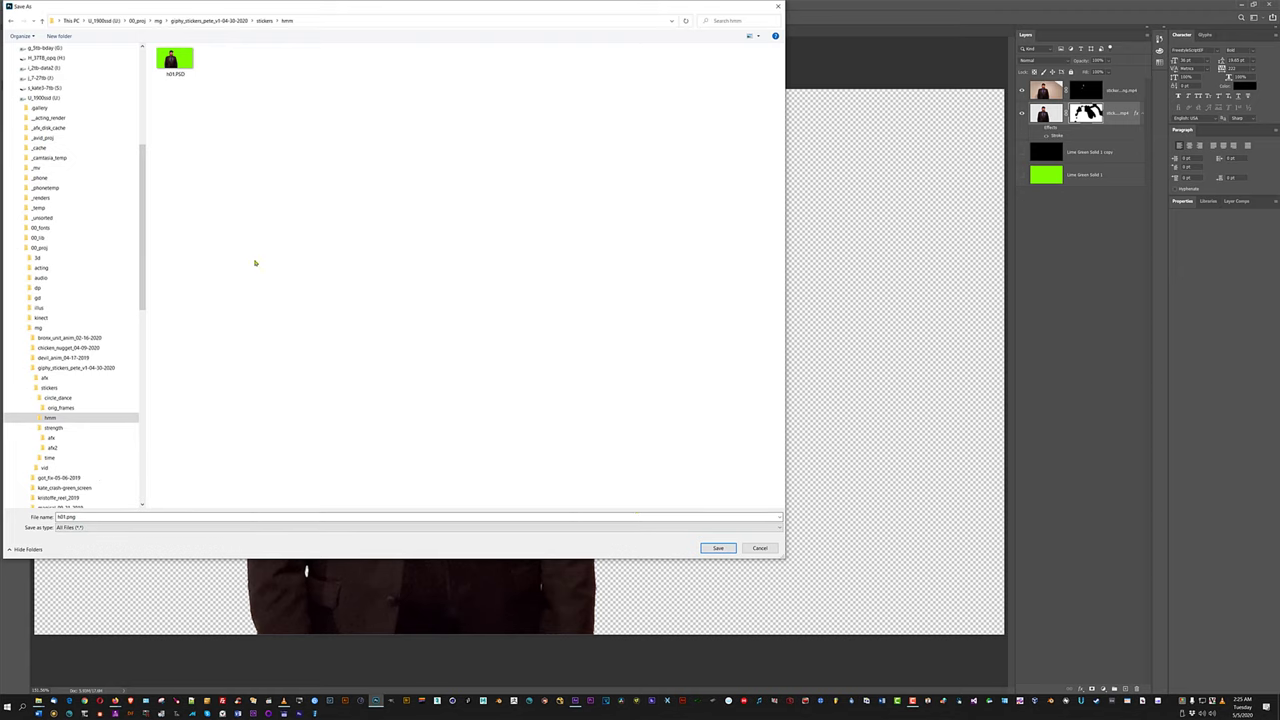
left_click(727, 550)
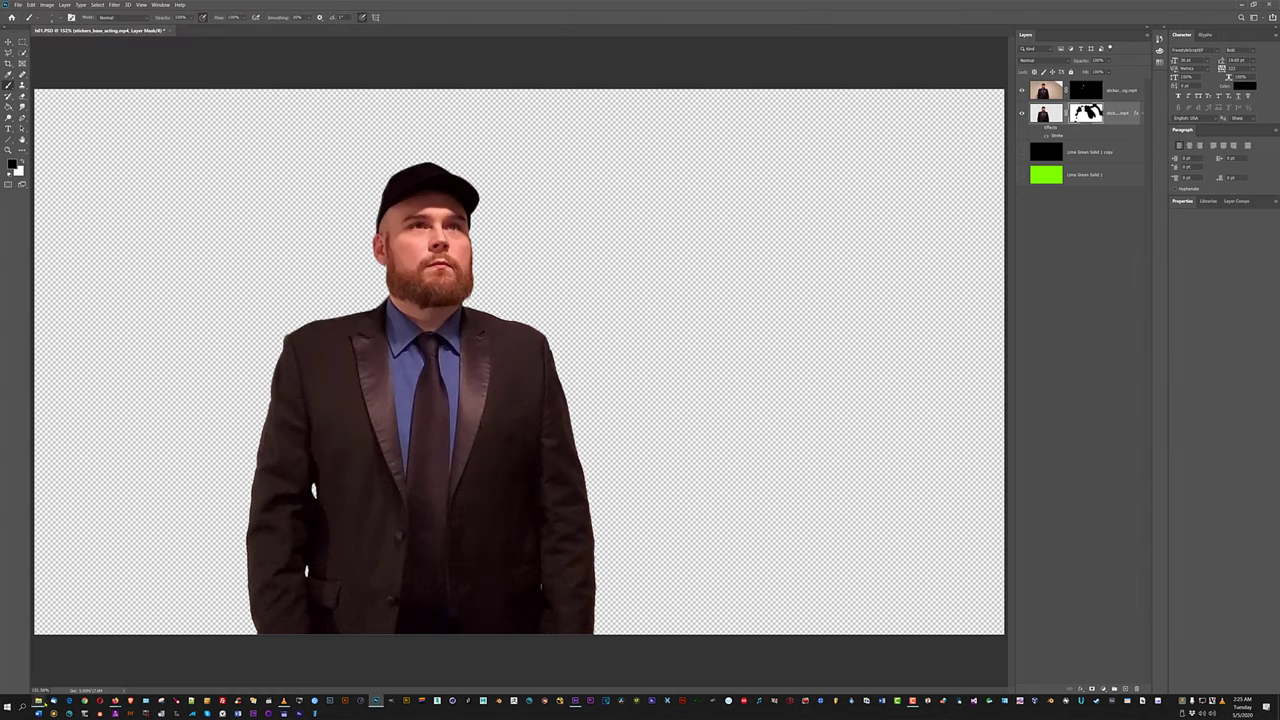
Switch to File Explorer, go to the stickers project's hmm folder and open h01.png in ACDSee to check the export.
left_click(39, 704)
mouse_move(38, 700)
left_click(92, 665)
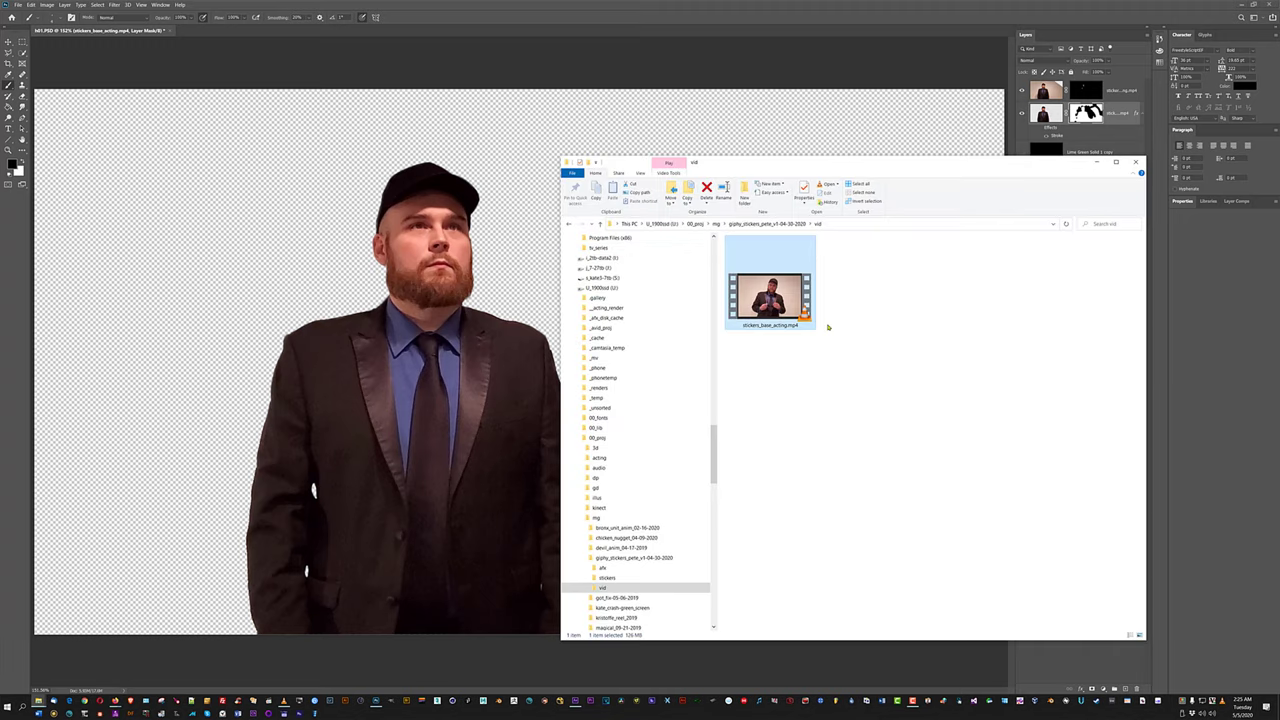
scroll(615, 545, "down", 1)
left_click(583, 539)
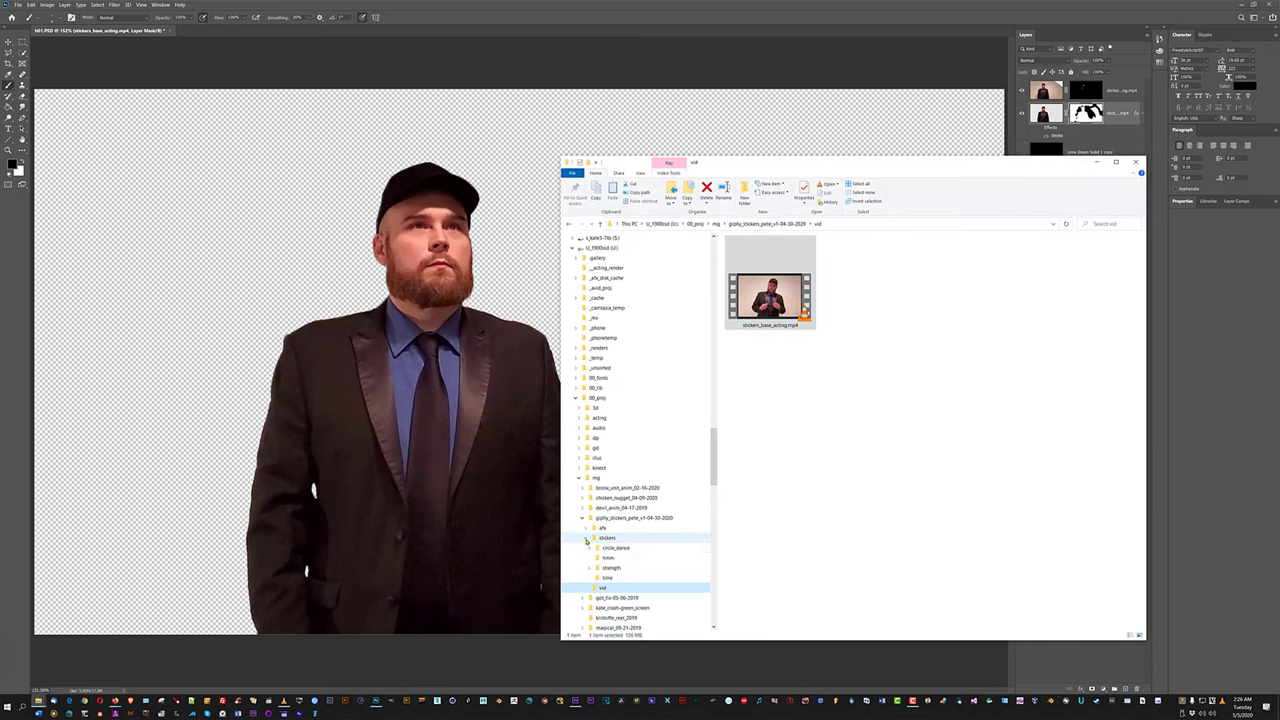
left_click(608, 557)
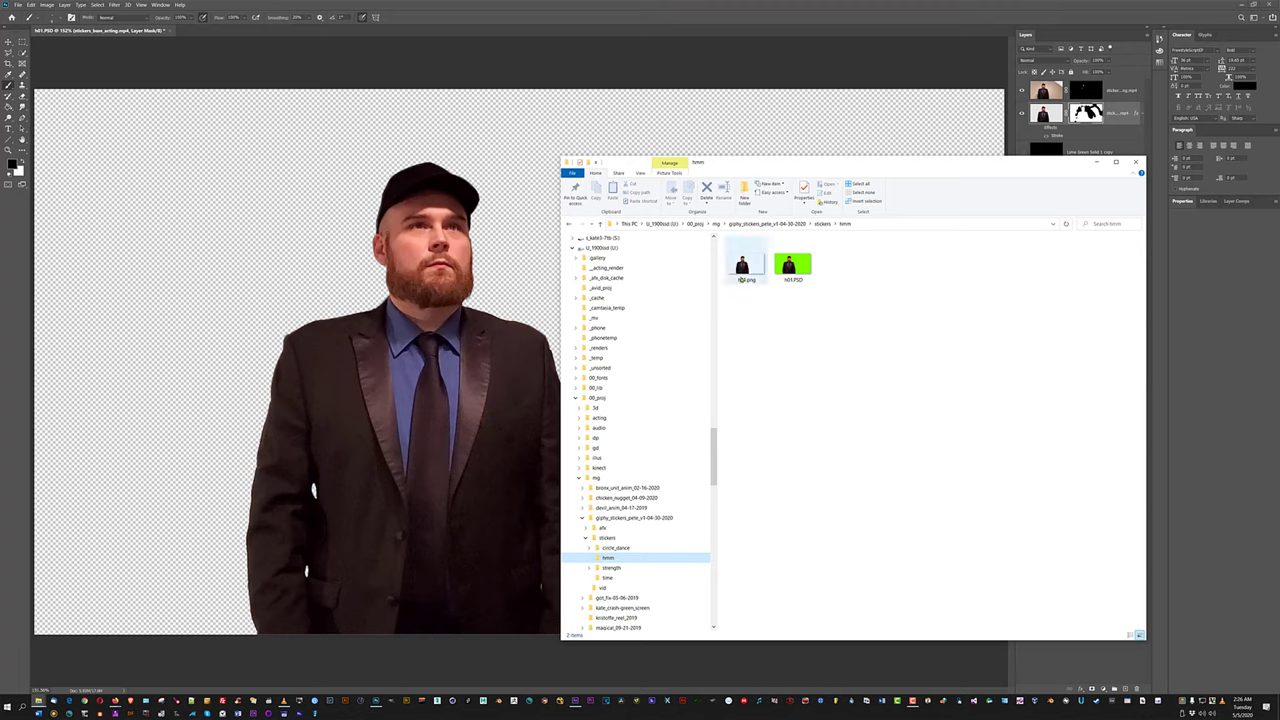
left_click(743, 279)
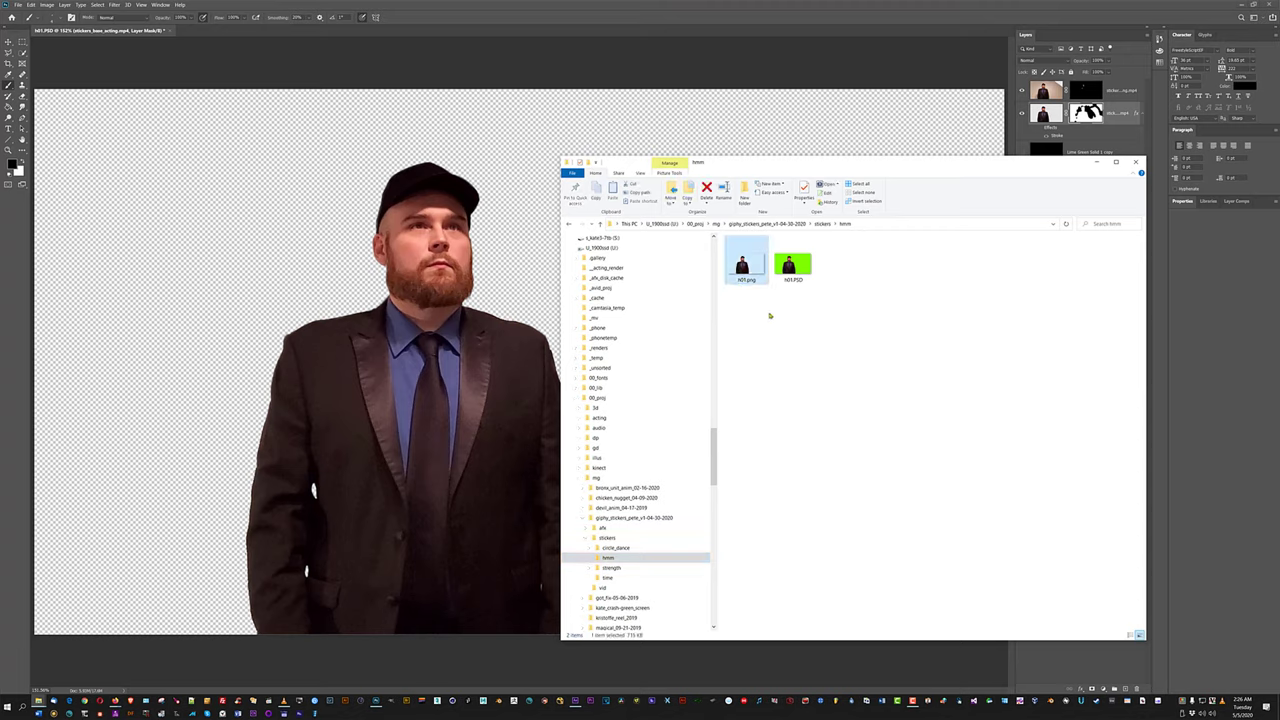
double_click(731, 257)
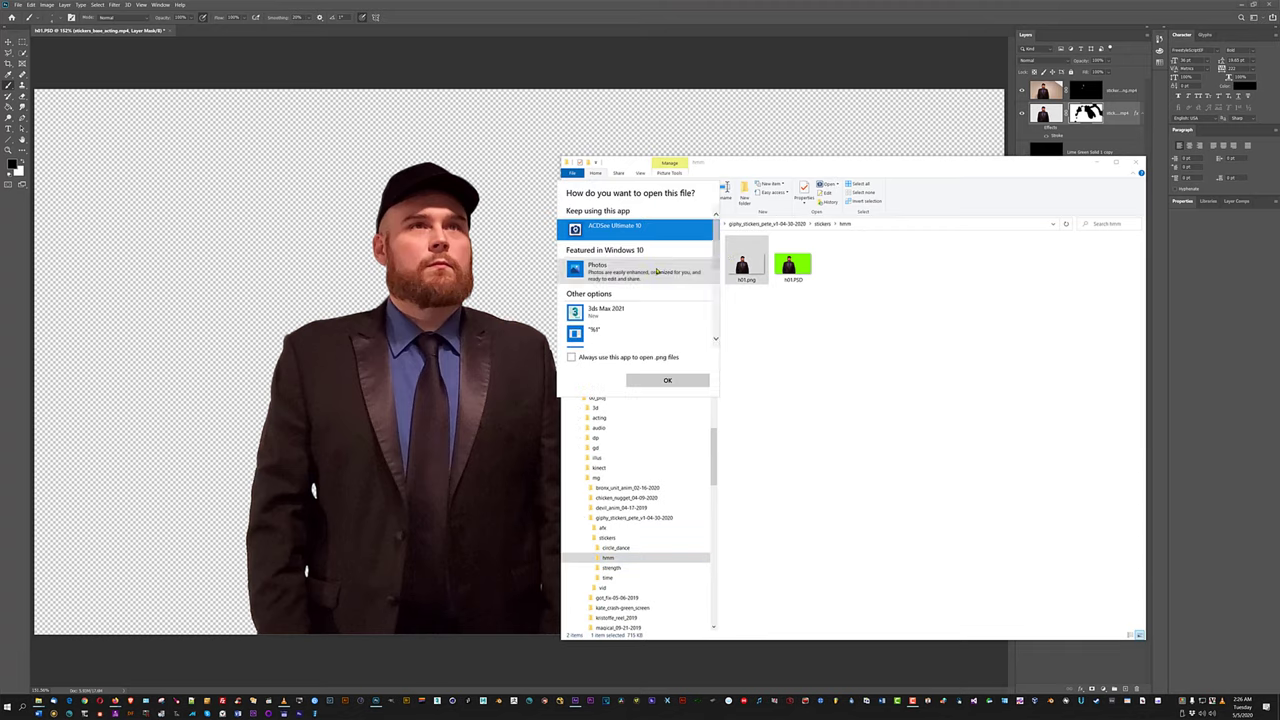
left_click(720, 361)
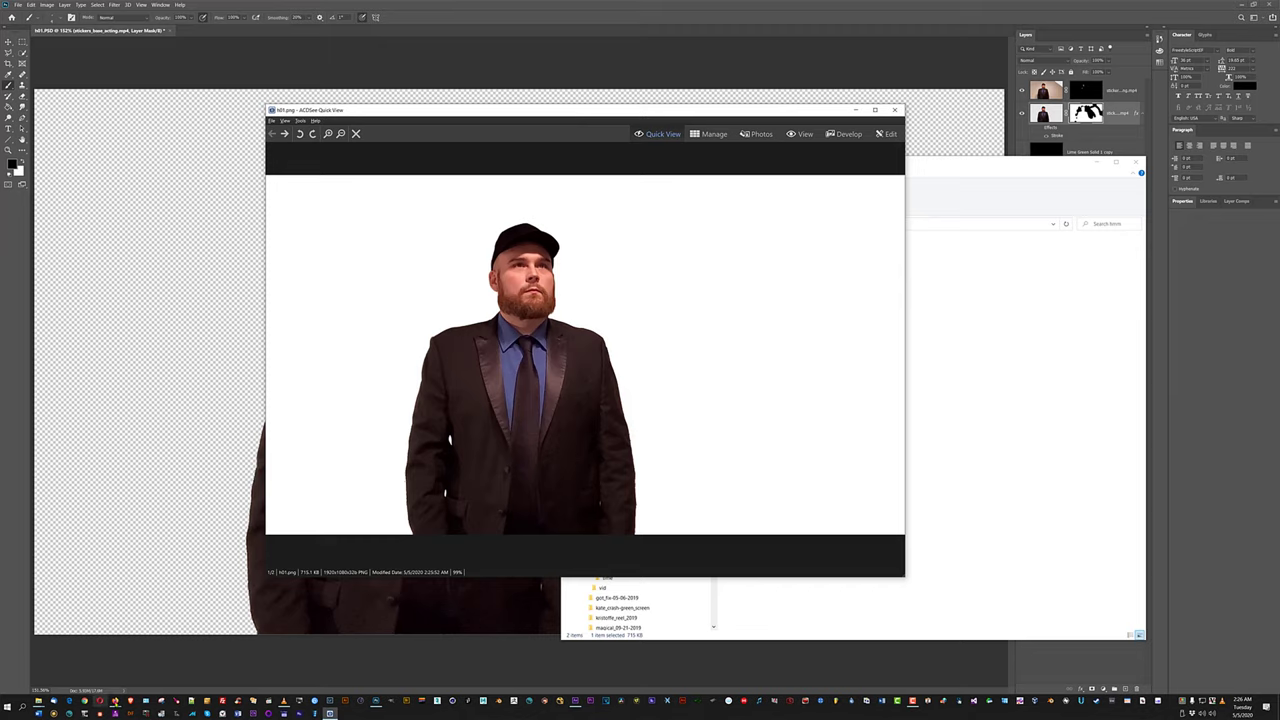
Switch to Firefox's strength-256.php sticker test page and open its page source.
left_click(116, 700)
left_click(155, 668)
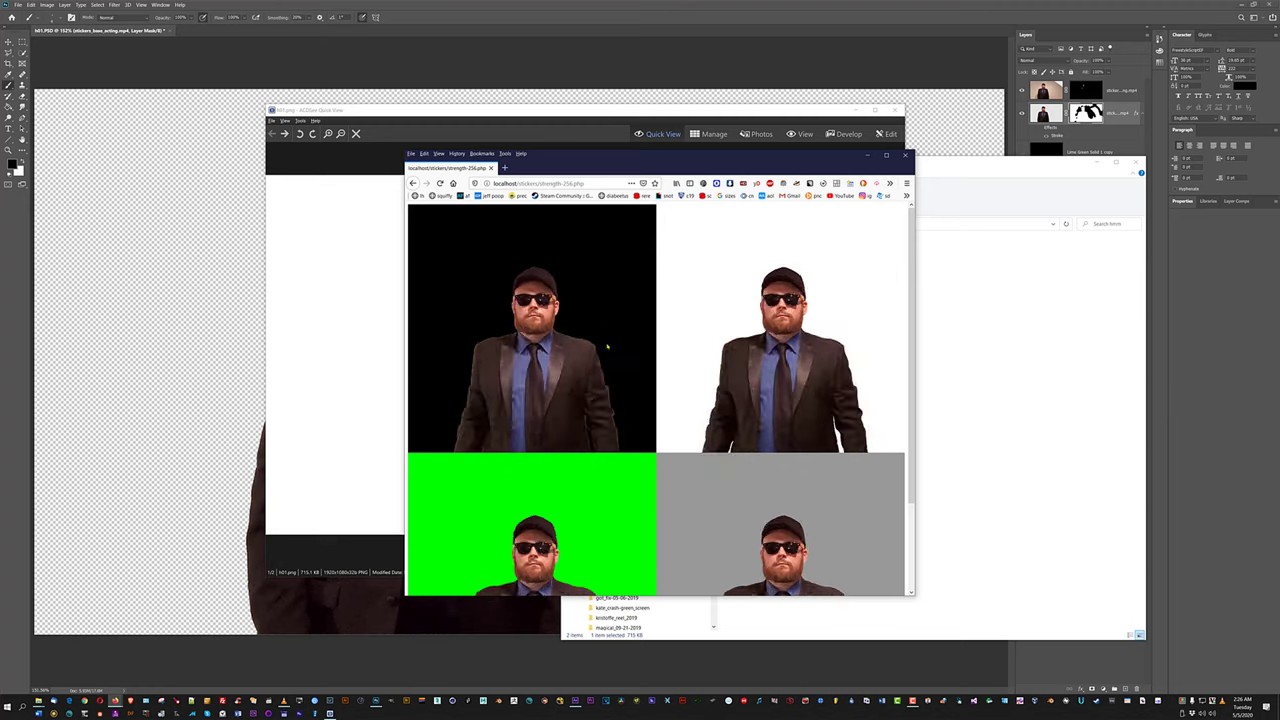
right_click(697, 241)
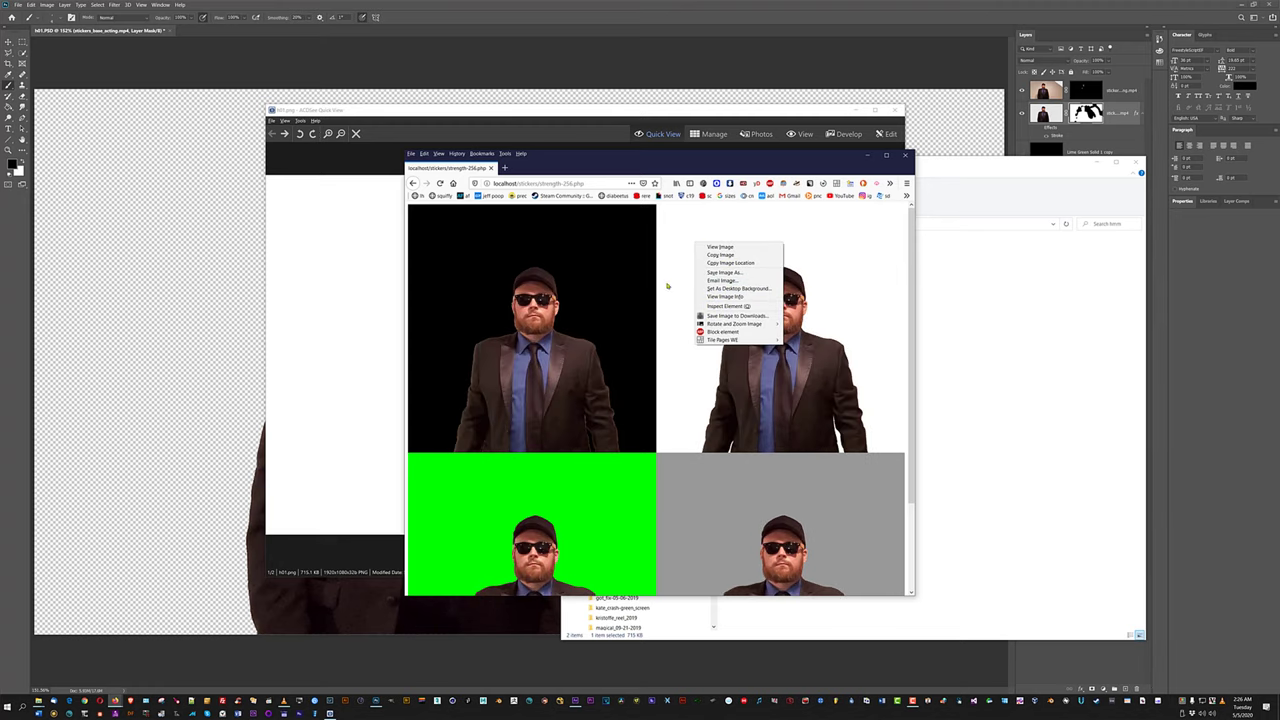
right_click(408, 210)
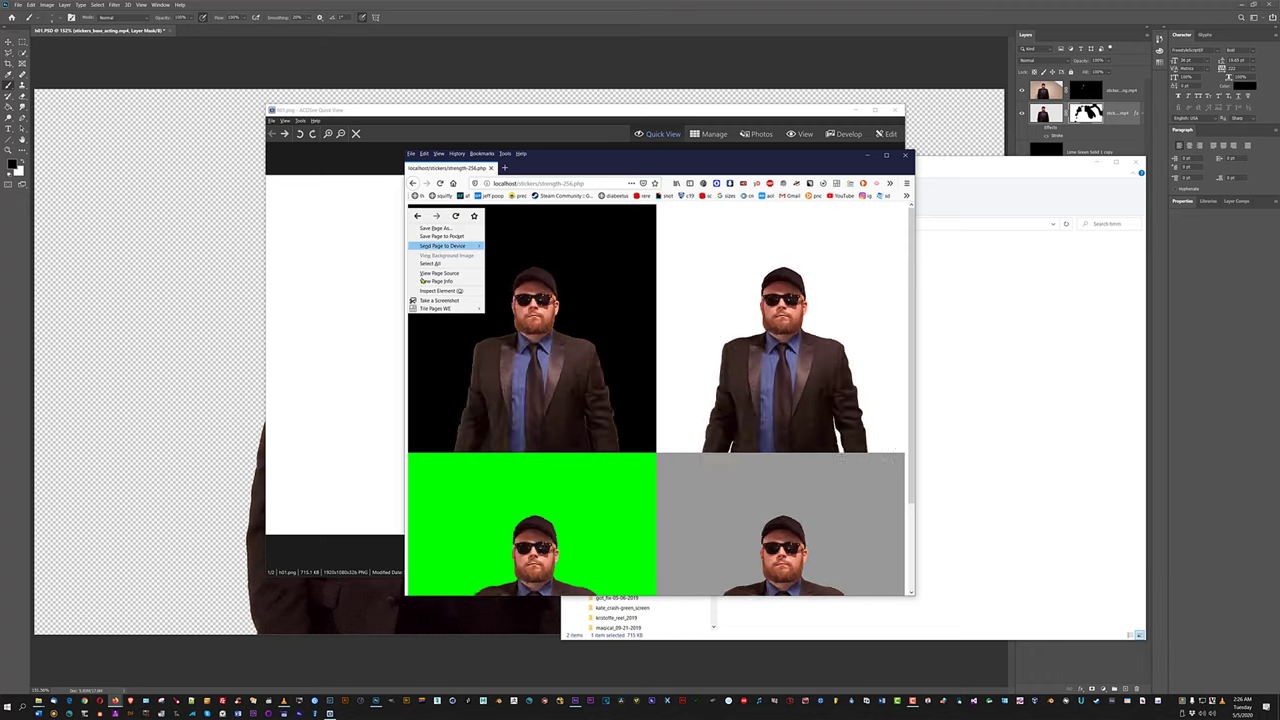
left_click(427, 275)
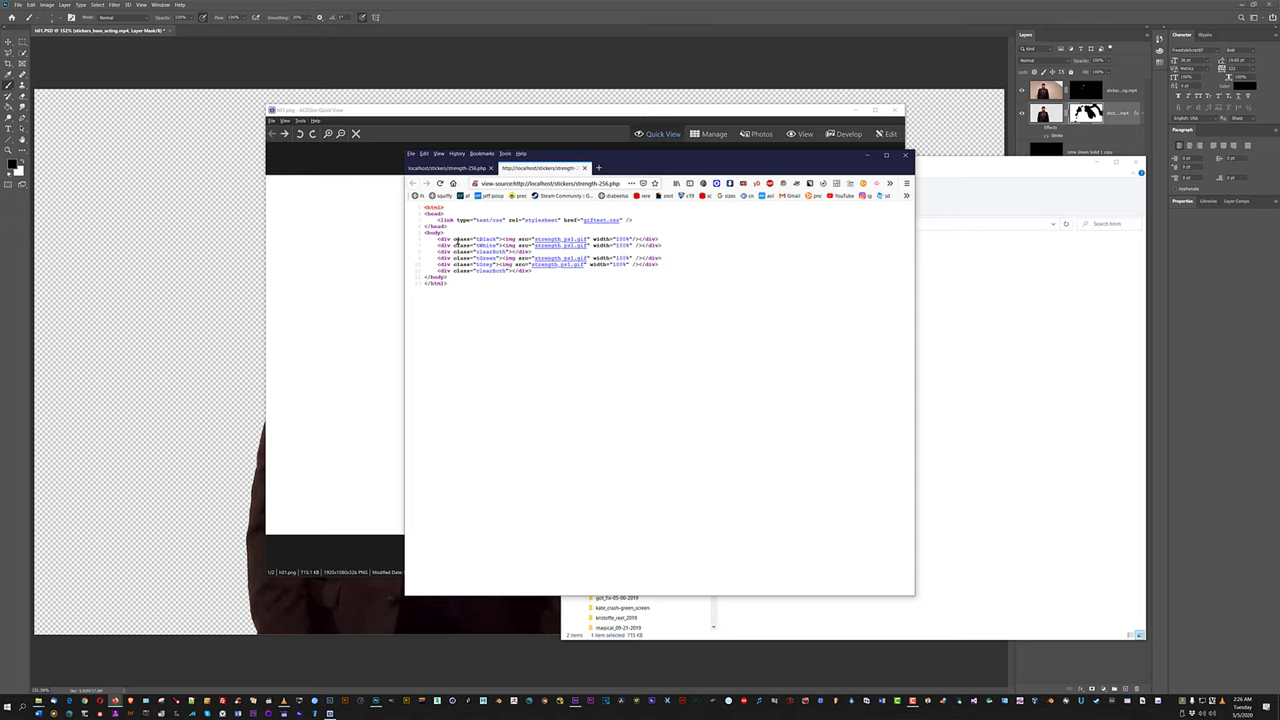
Examine the test panel divs in the source and their background colours in giftest.css, and return to the test page.
left_click_drag(453, 240, 541, 251)
left_click(595, 238)
left_click(602, 221)
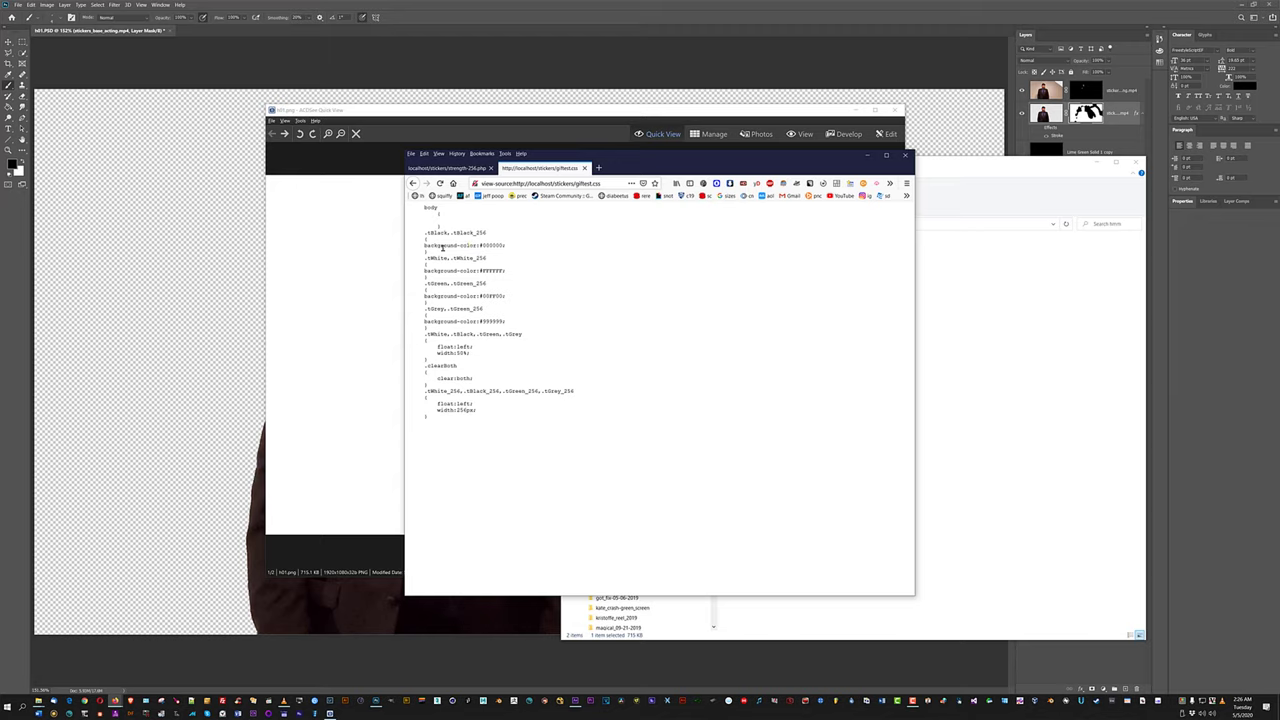
double_click(494, 245)
double_click(483, 270)
left_click(496, 271)
double_click(494, 296)
left_click(484, 321)
left_click(487, 169)
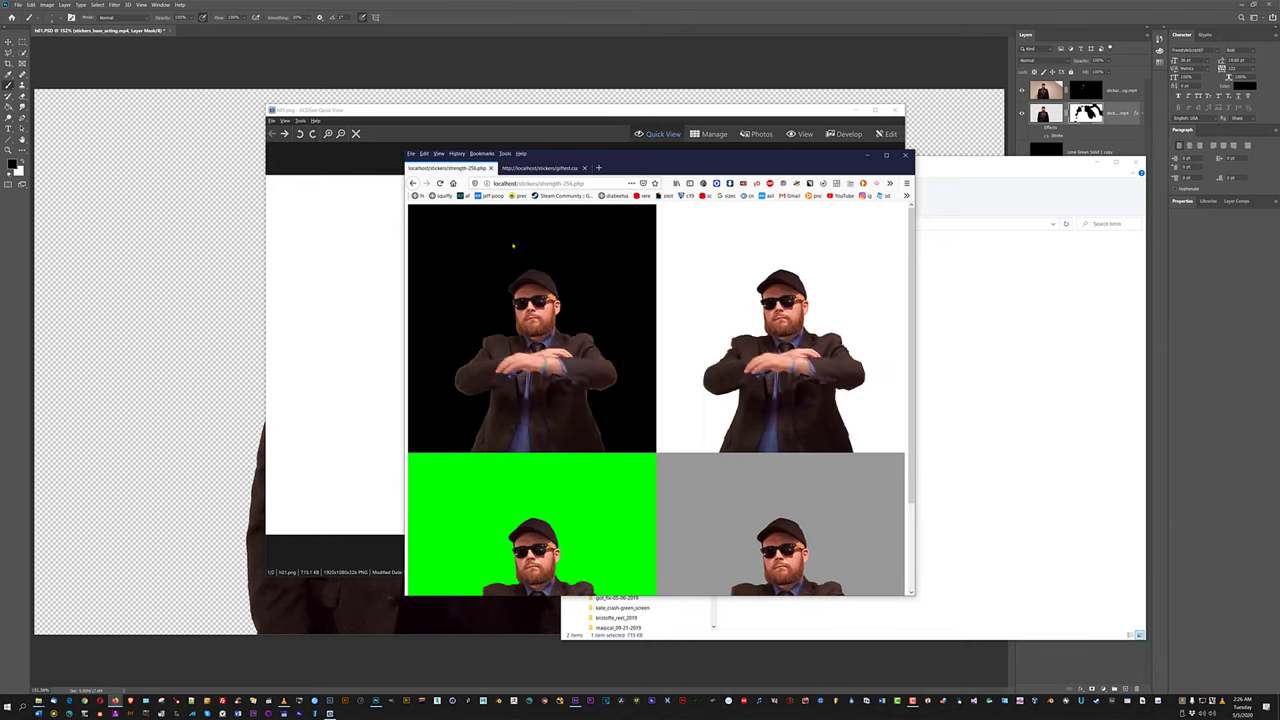
Inspect the green test panel's div and set its background-color to #ff0000.
right_click(594, 485)
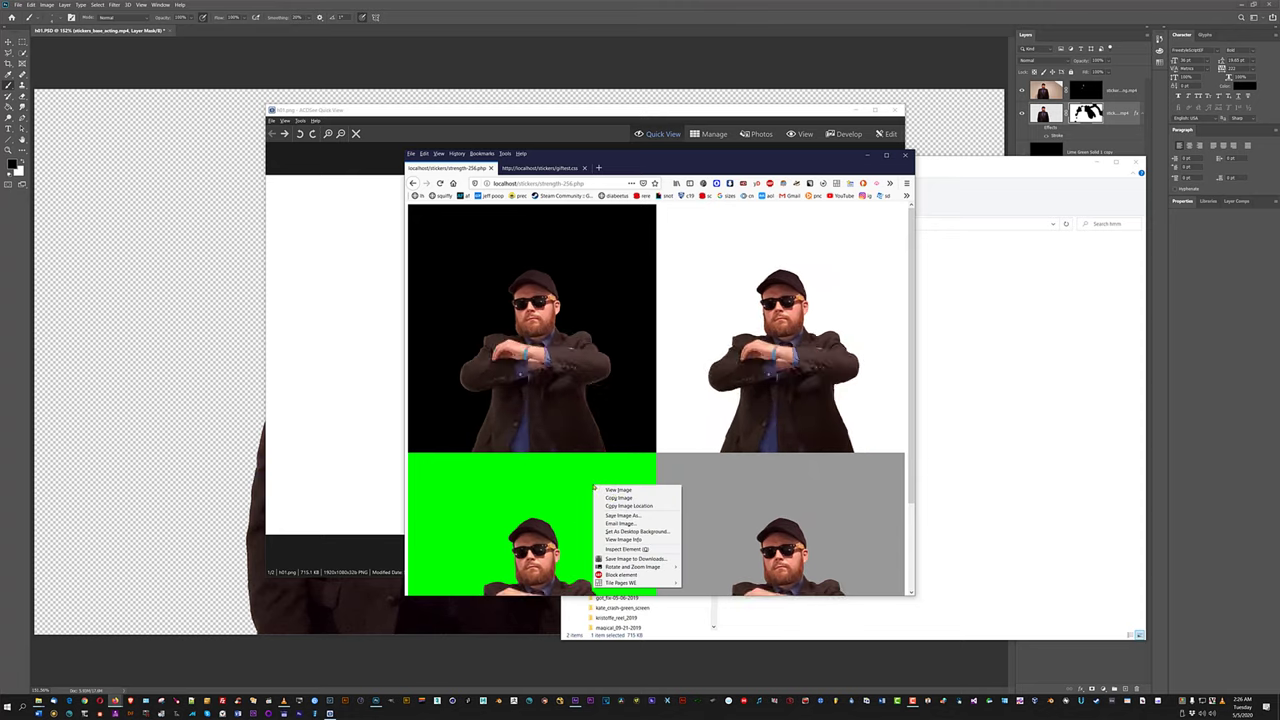
left_click(626, 549)
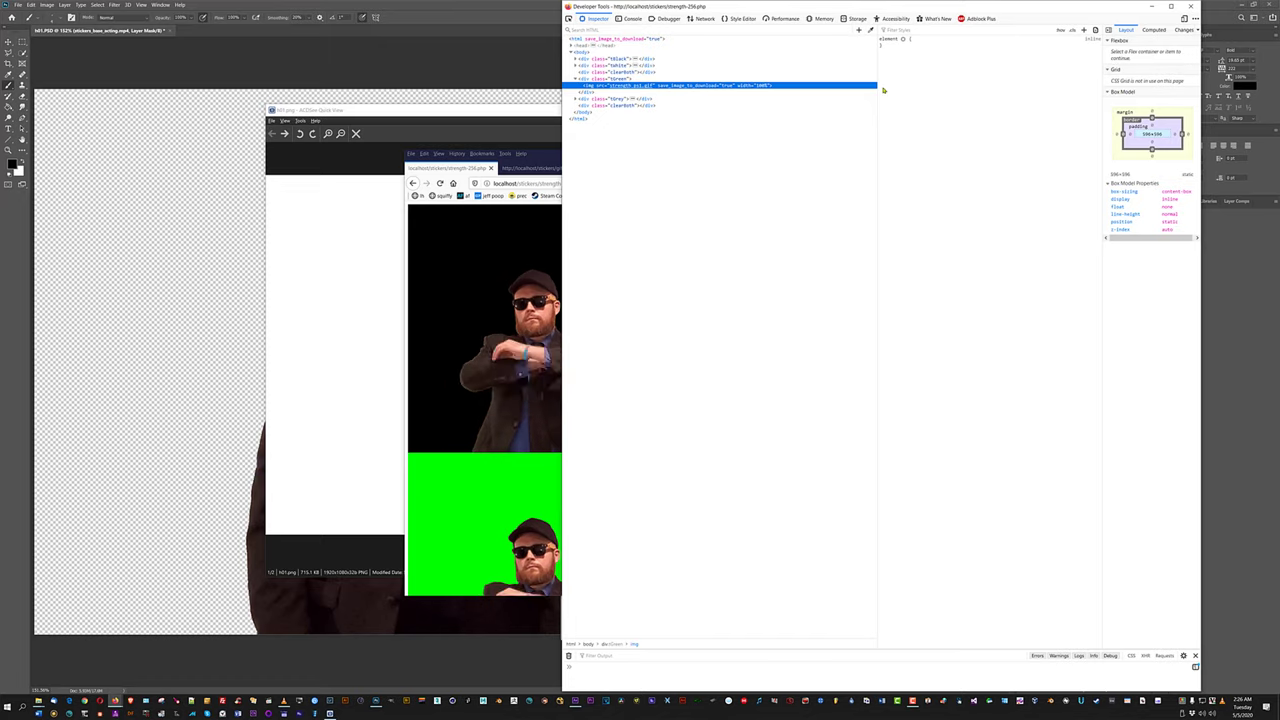
left_click(596, 78)
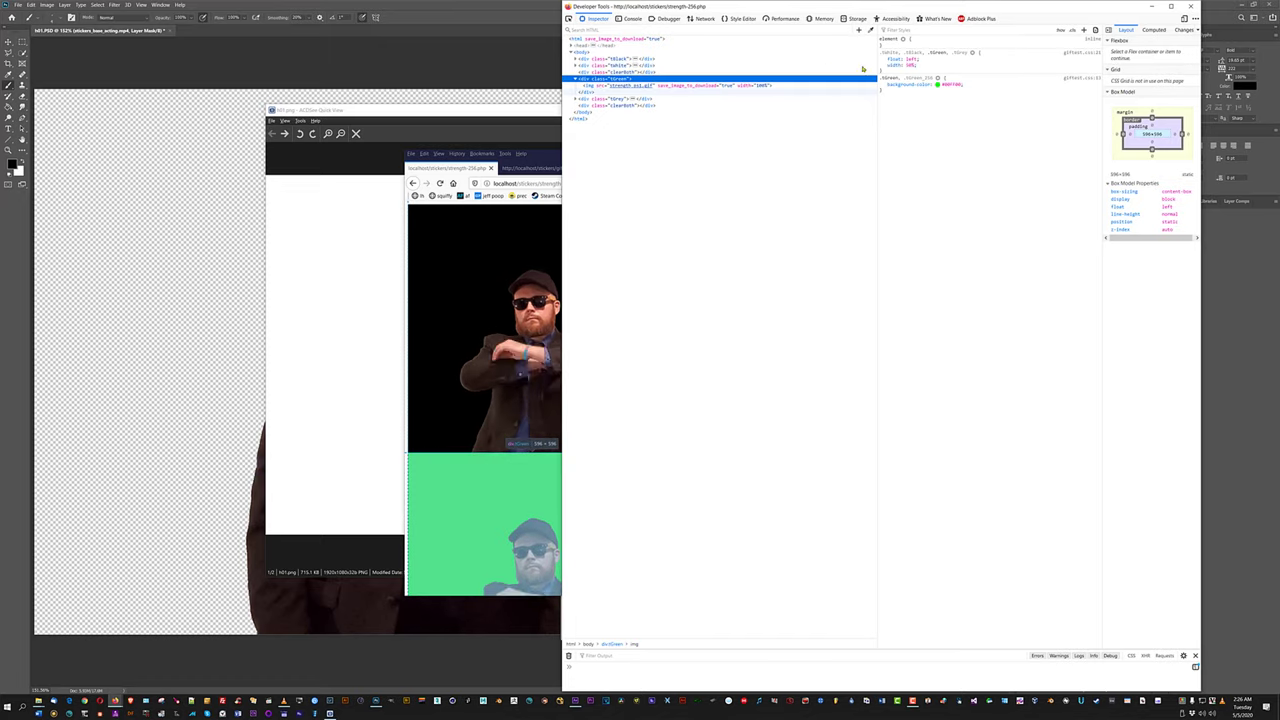
left_click(948, 84)
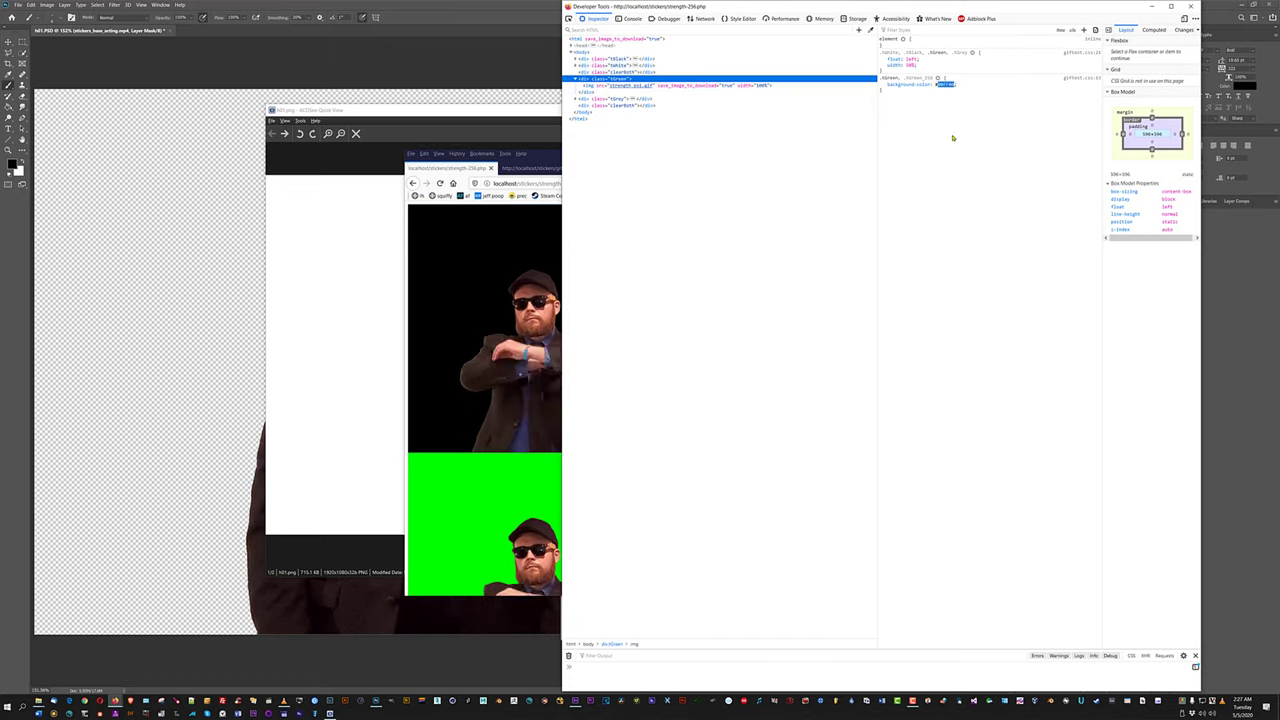
type("#fff")
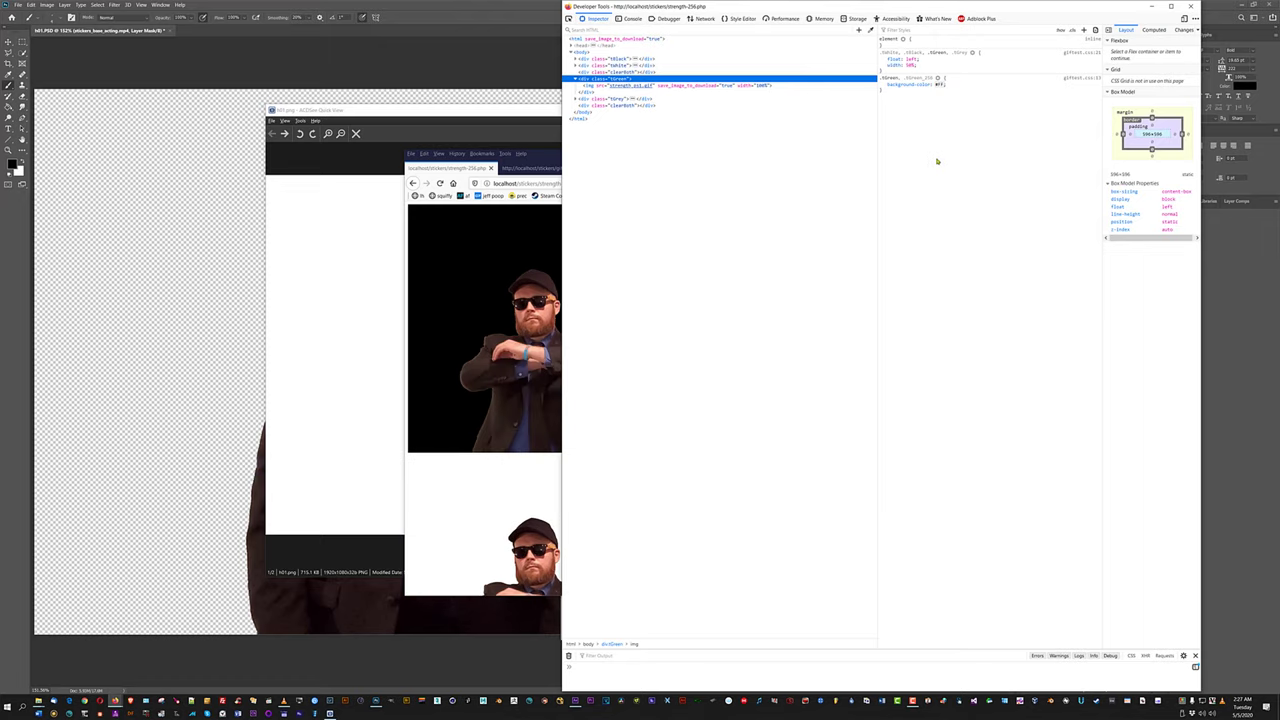
key("BackSpace")
type("0000")
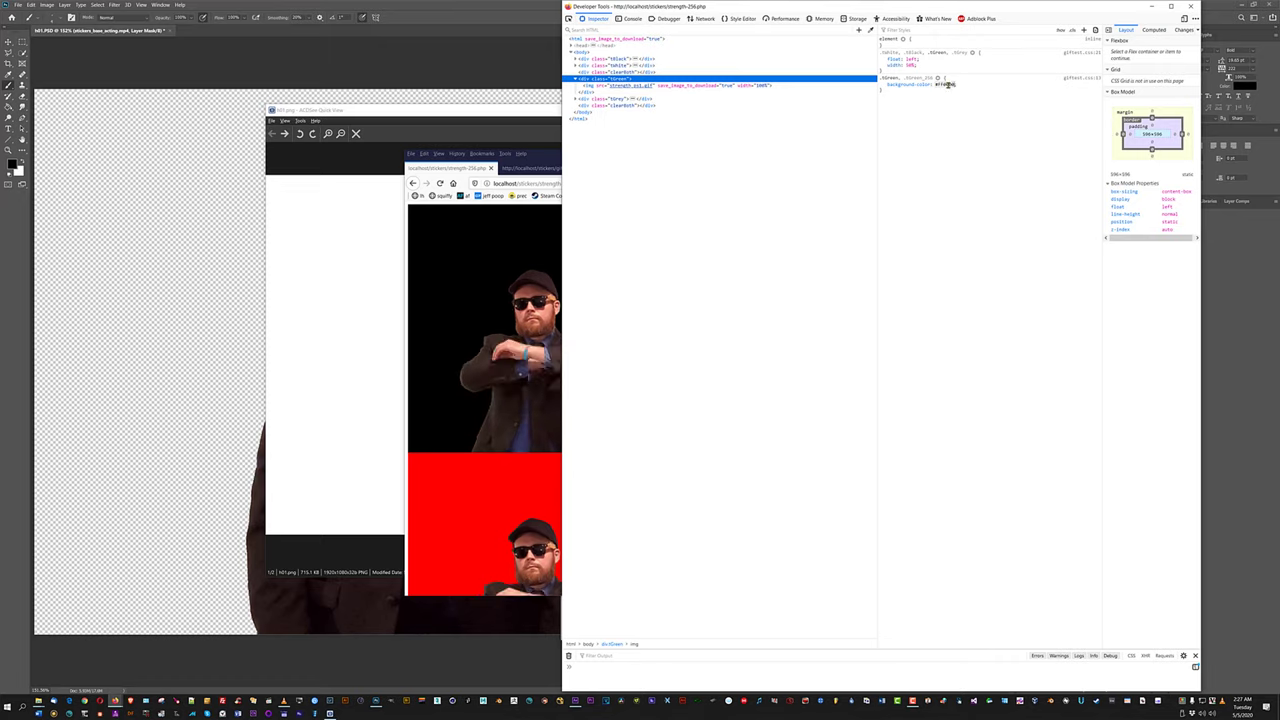
Set the same panel's background-color to #0000ff, close the developer tools and check the sticker against it.
type("0")
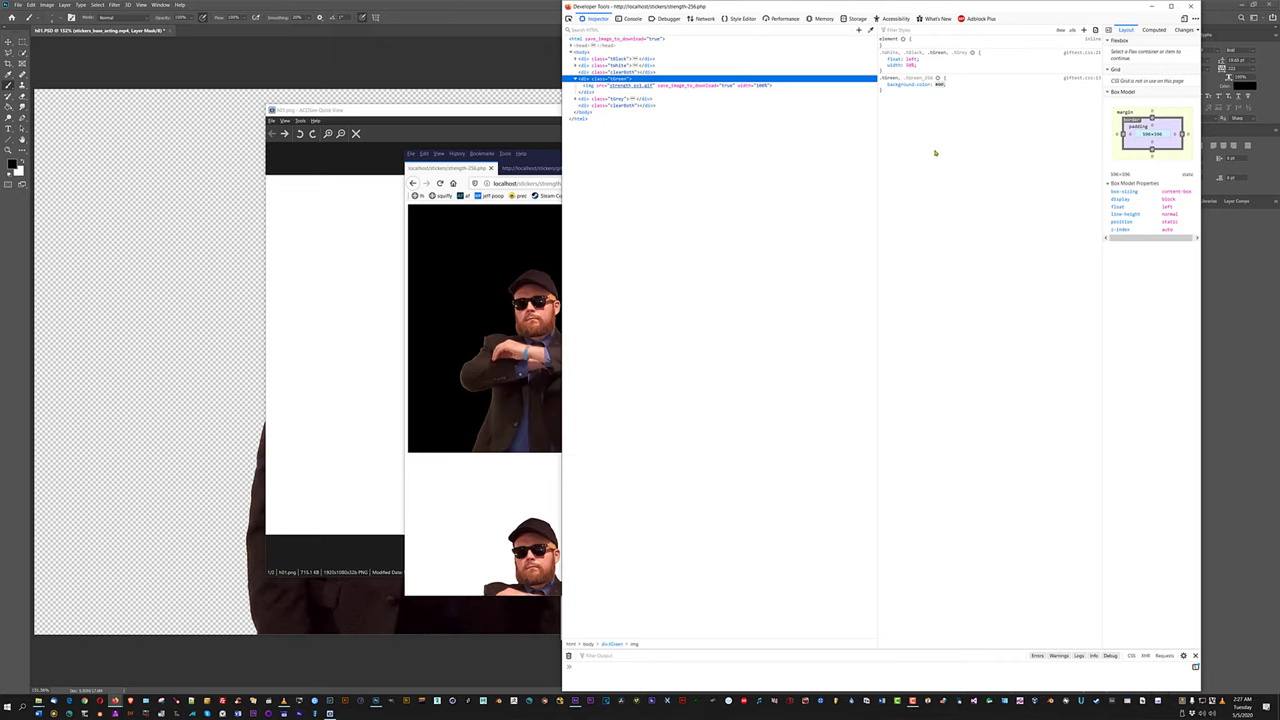
type("ff")
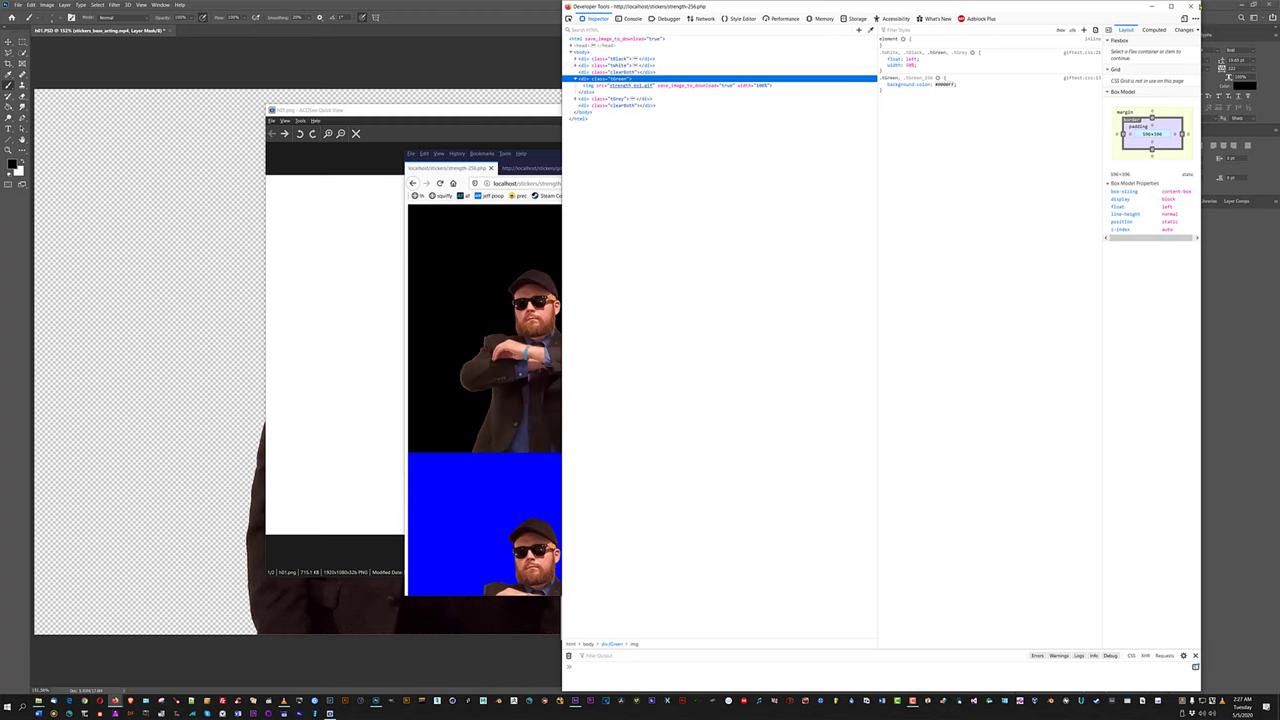
left_click(1192, 6)
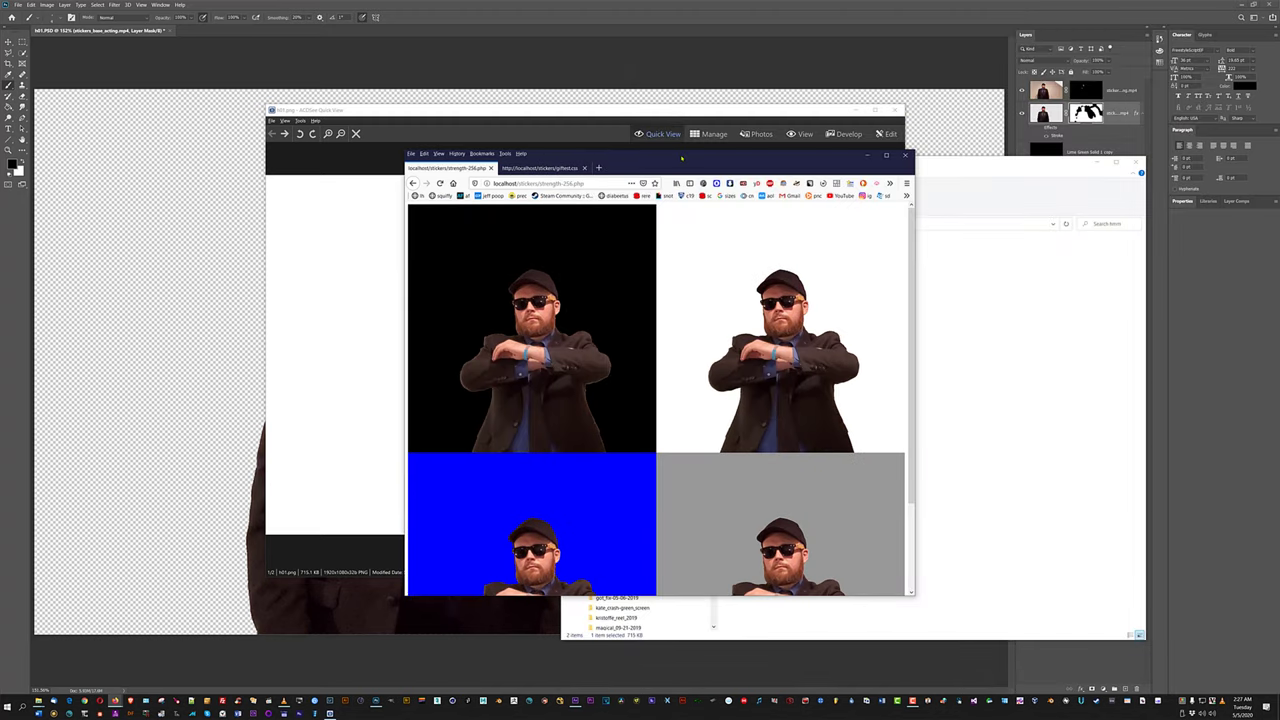
scroll(600, 420, "down", 2)
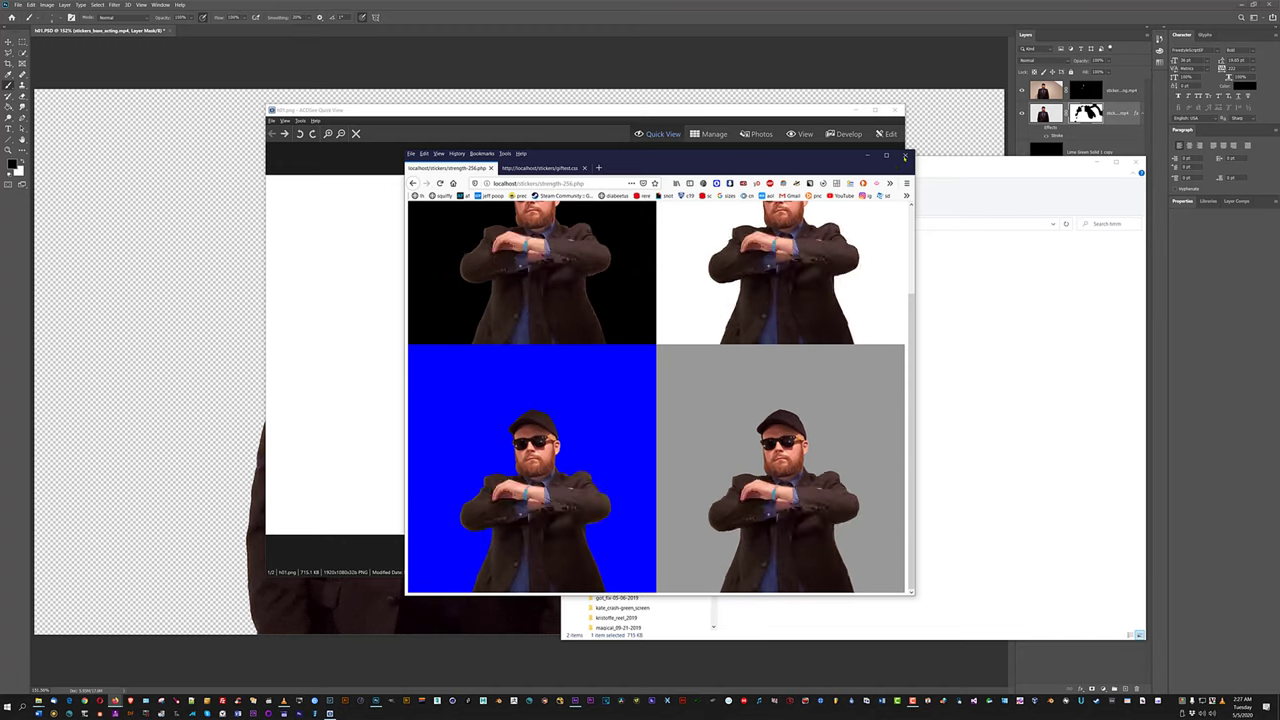
Close the browser test page and the h01.png preview, and switch back to Photoshop.
left_click(905, 156)
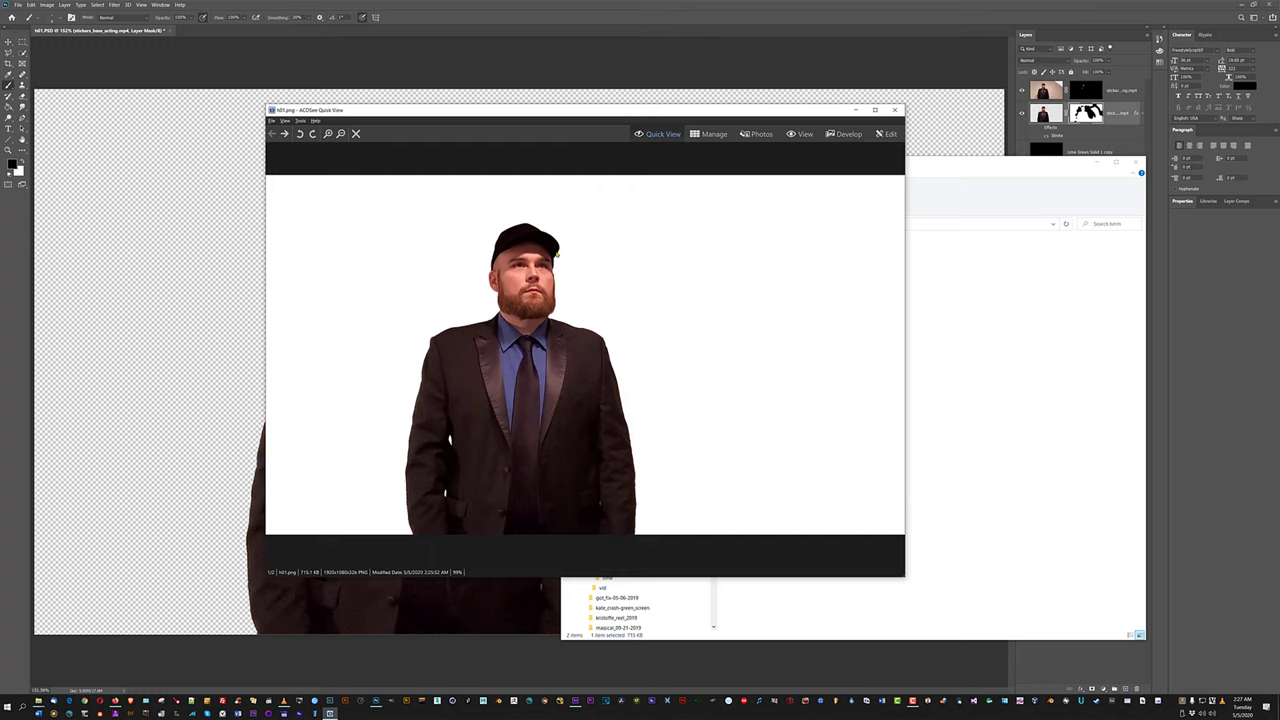
left_click(895, 110)
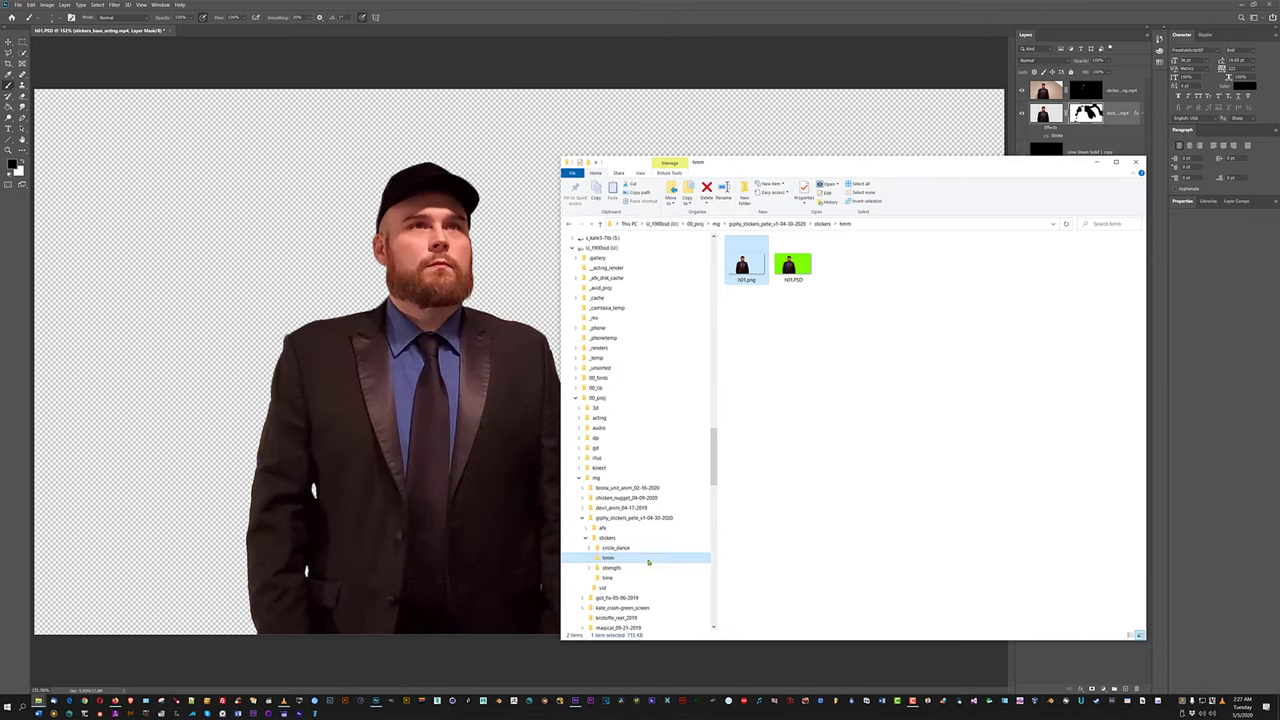
left_click(375, 701)
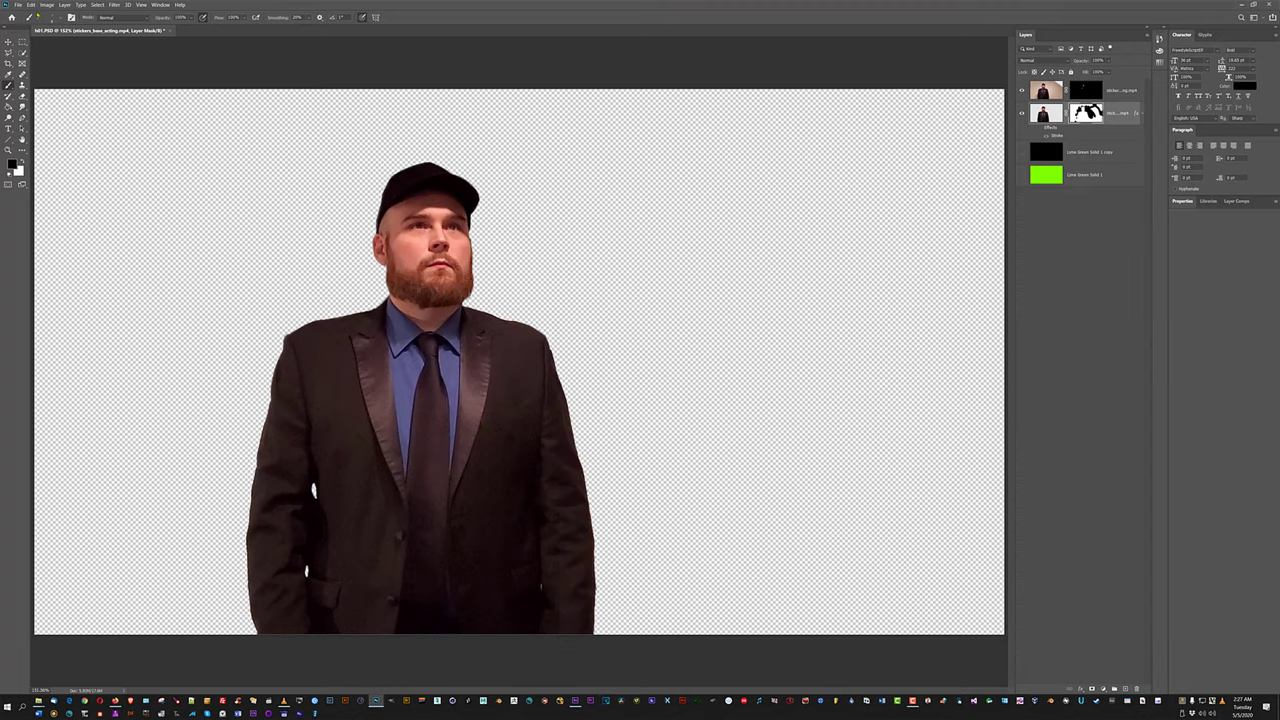
left_click(18, 5)
left_click(24, 21)
scroll(55, 465, "down", 1)
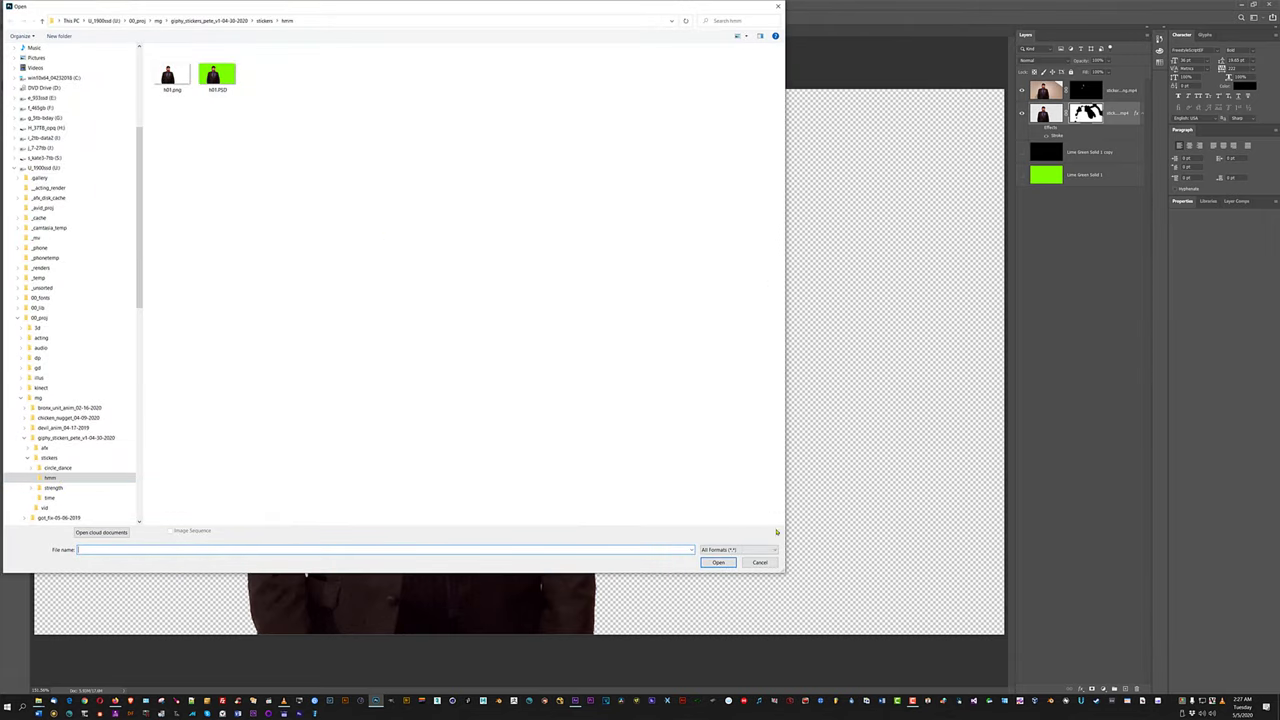
left_click(757, 562)
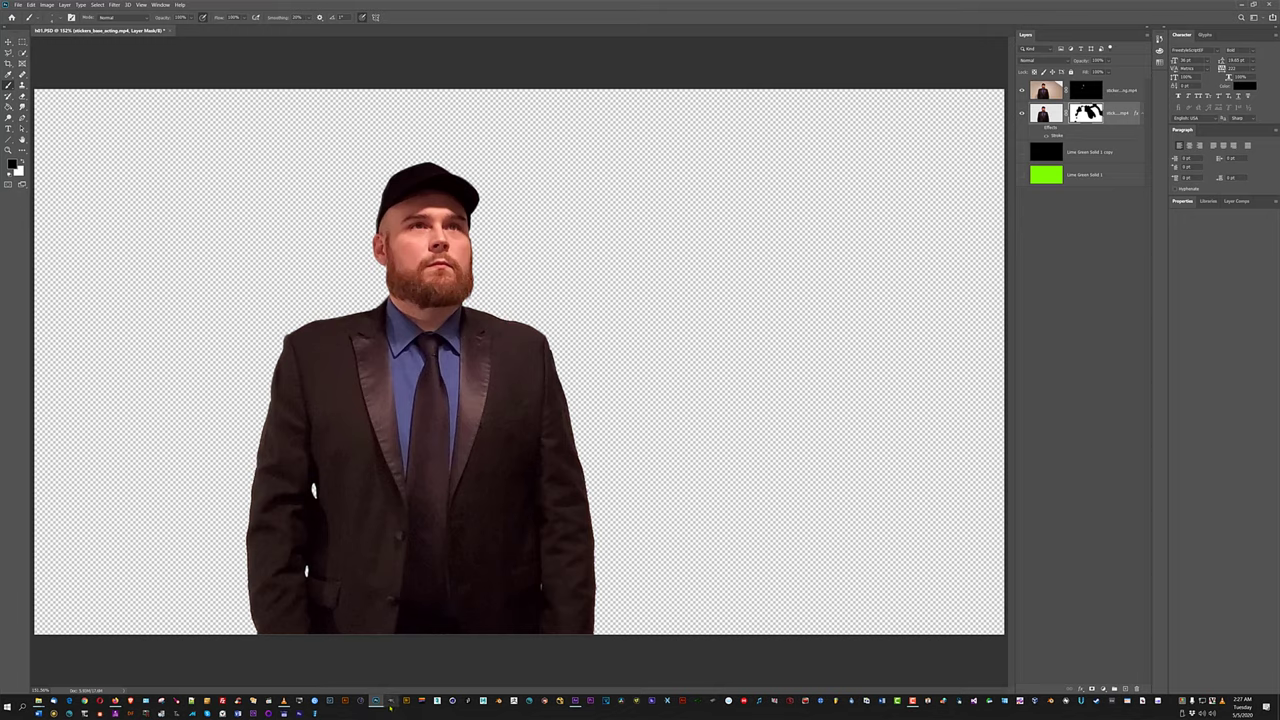
Switch to After Effects, go to 0:00:12:03 in the hmm composition and start saving that frame as a Photoshop file.
left_click(576, 700)
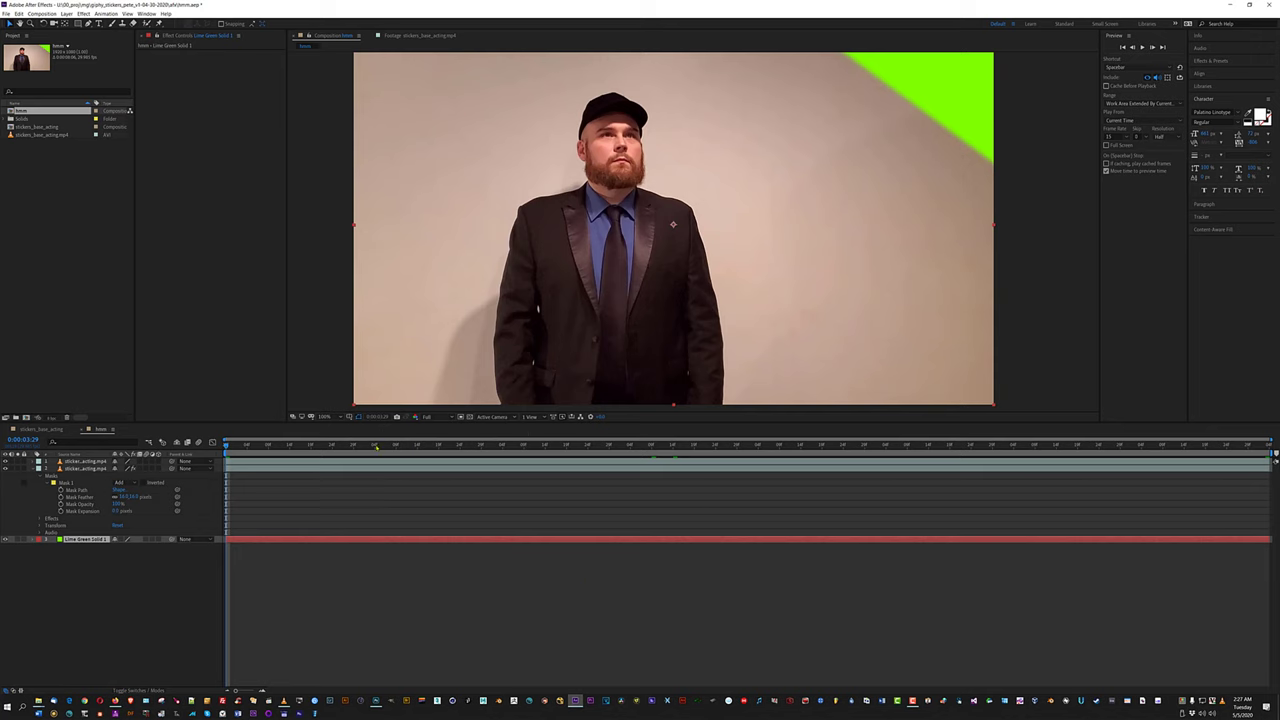
key("space")
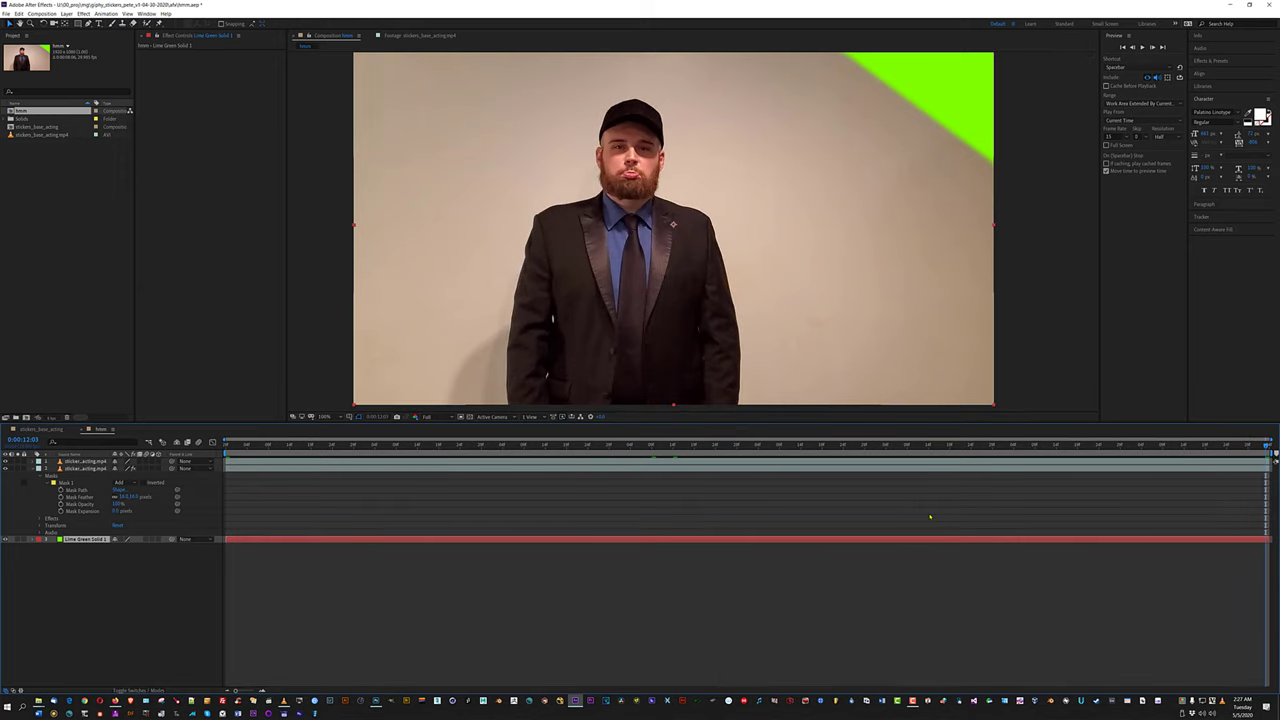
left_click(45, 14)
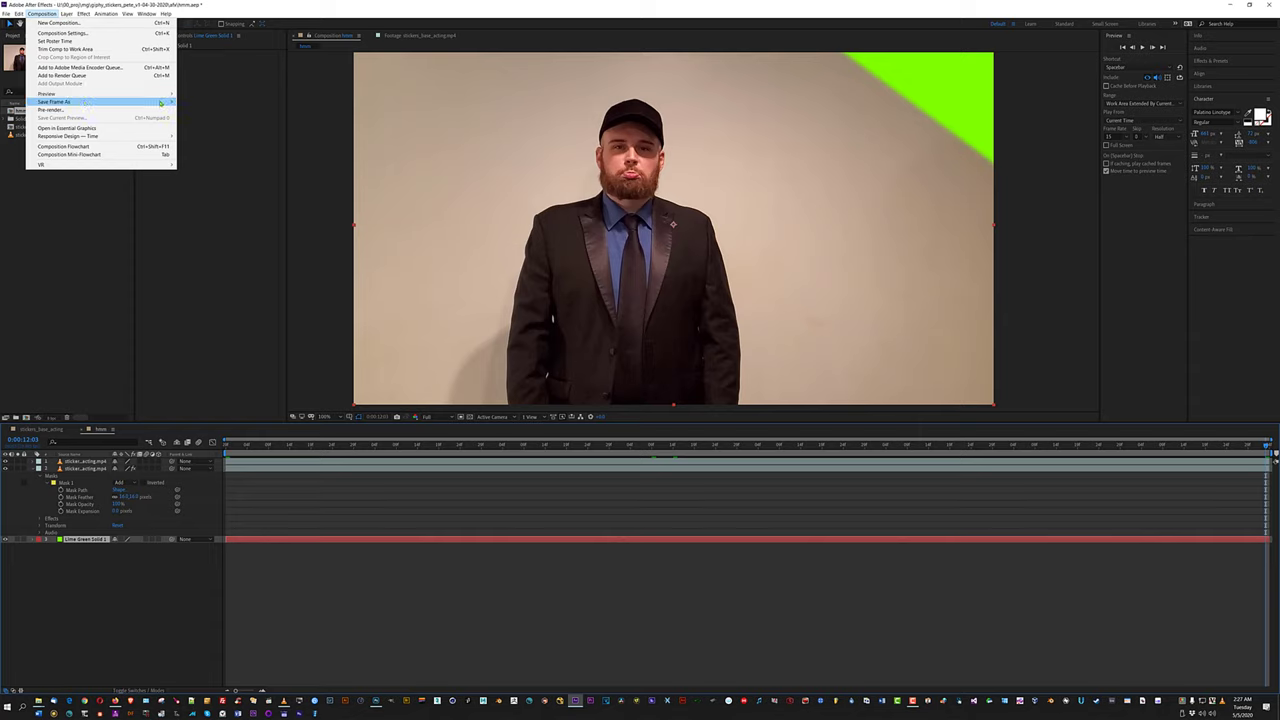
left_click(200, 102)
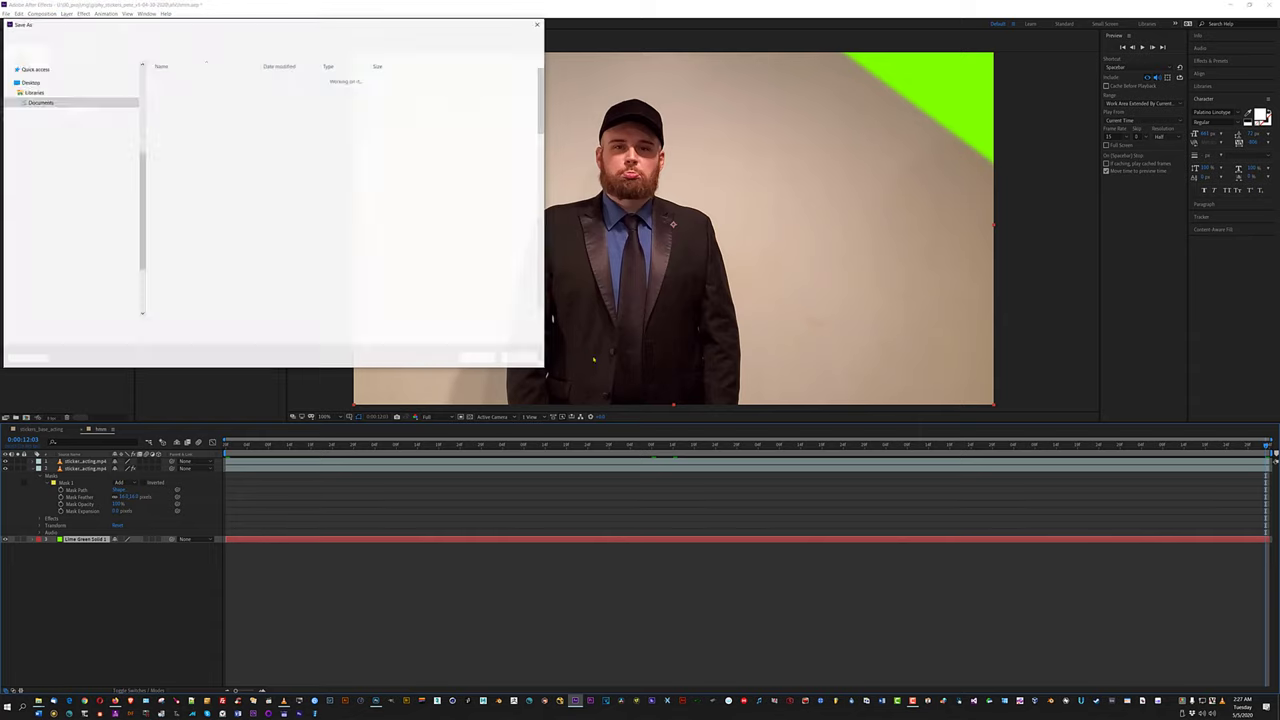
scroll(86, 270, "down", 3)
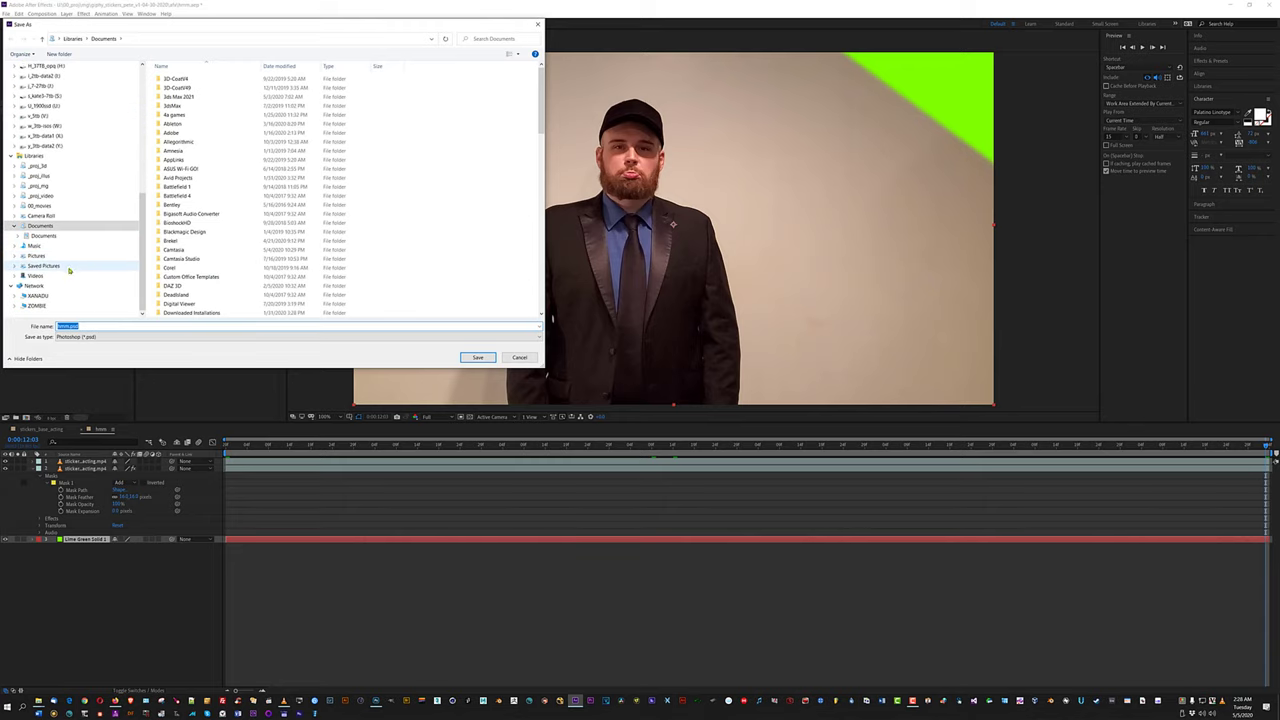
Set the save location to the stickers project's hmm folder under 00_proj and mg on the U drive.
left_click(40, 105)
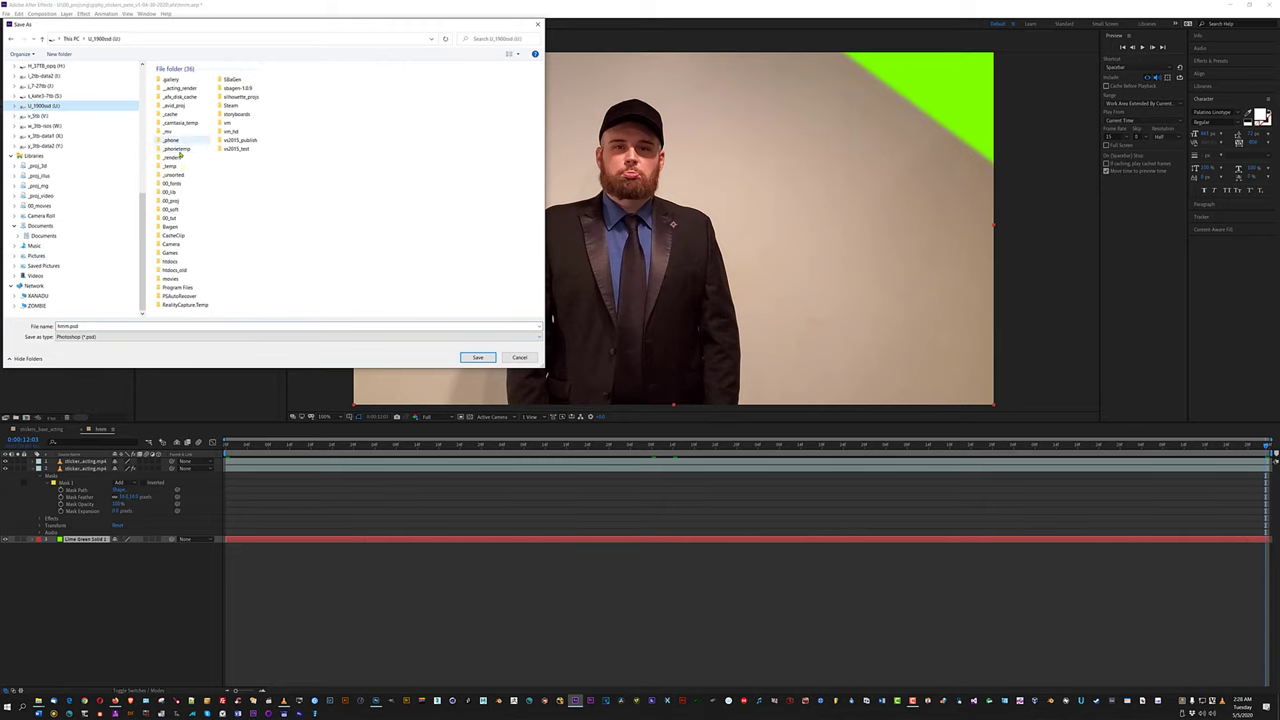
double_click(170, 200)
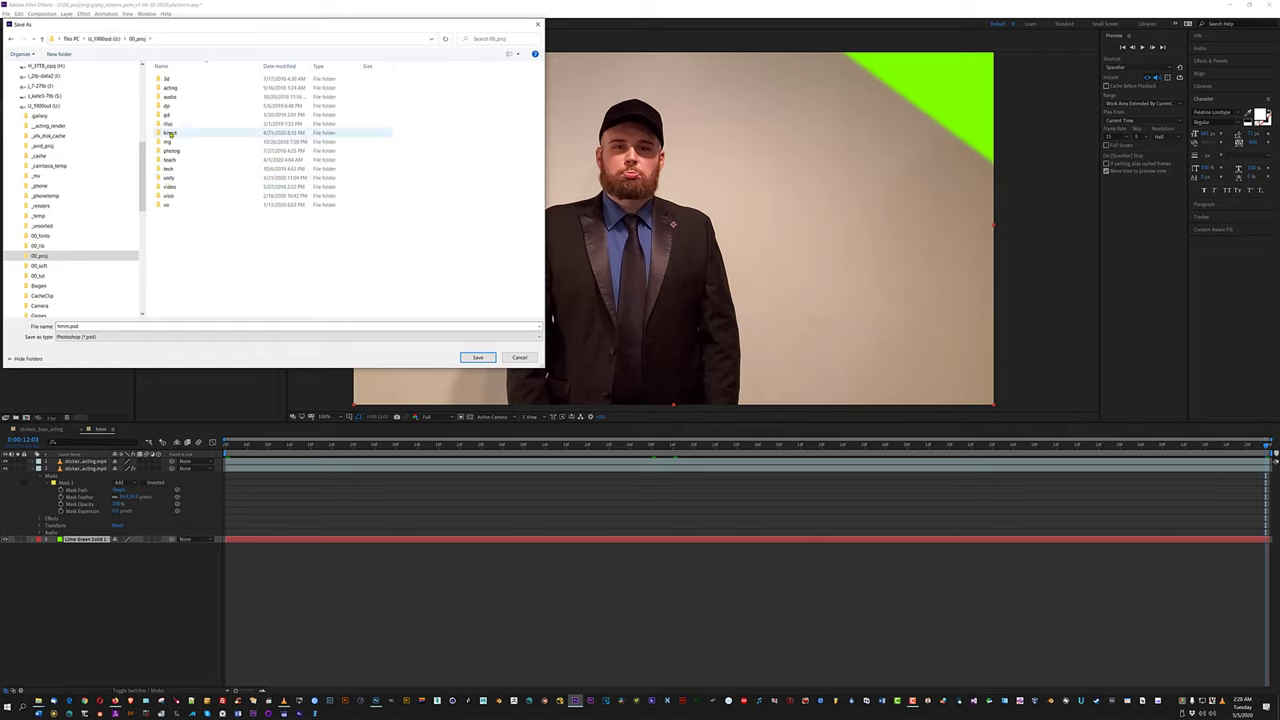
double_click(167, 141)
left_click(181, 106)
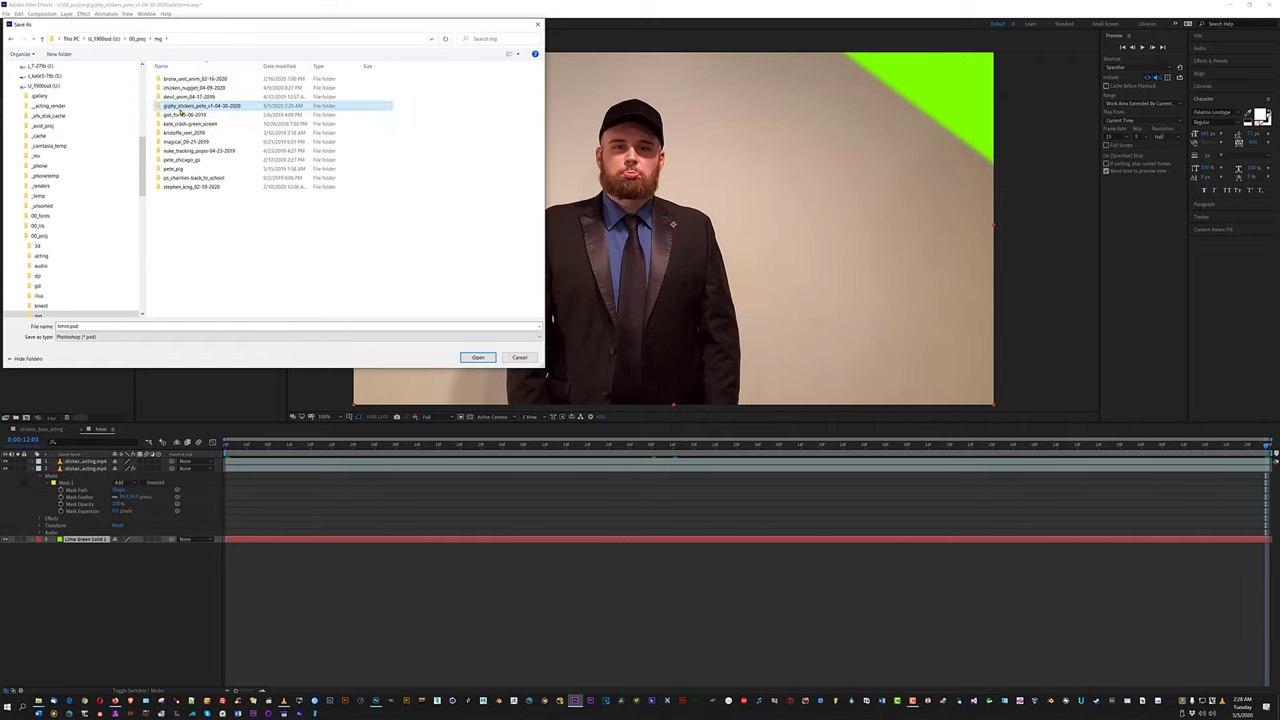
double_click(180, 107)
double_click(168, 88)
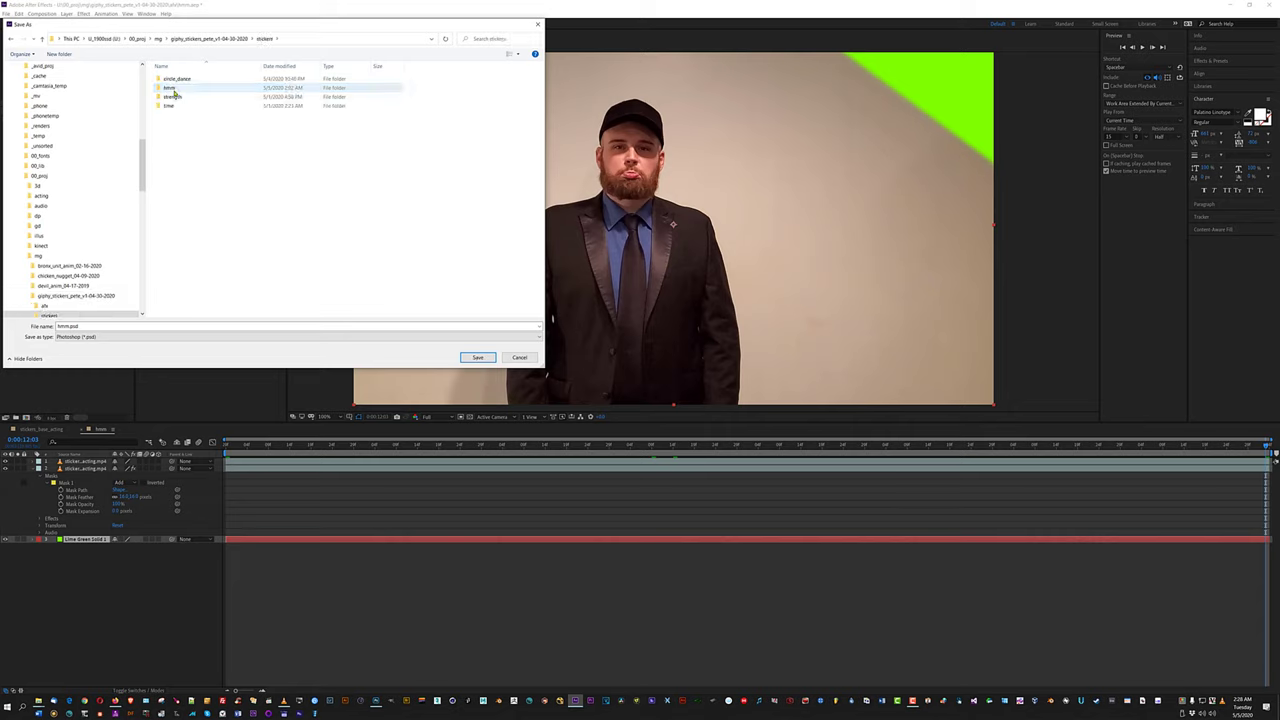
double_click(171, 89)
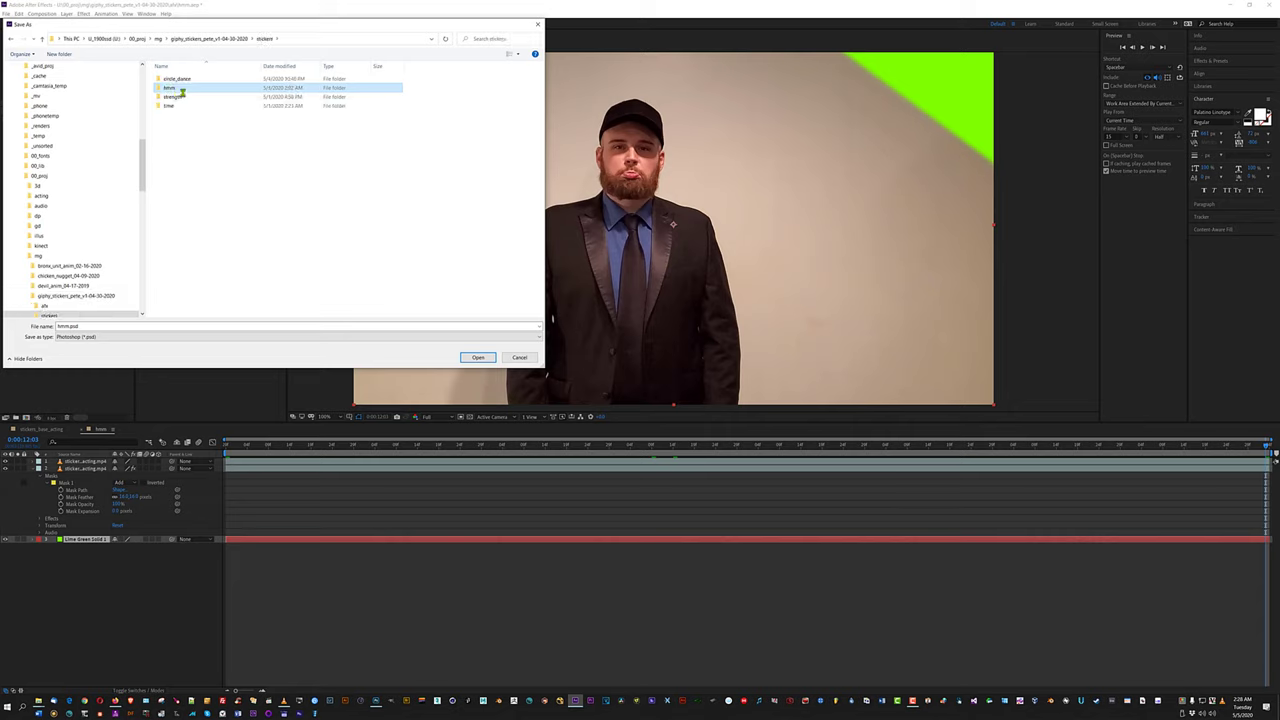
Save the frame as h12.psd and switch to the hmm folder in File Explorer.
double_click(108, 326)
type("h")
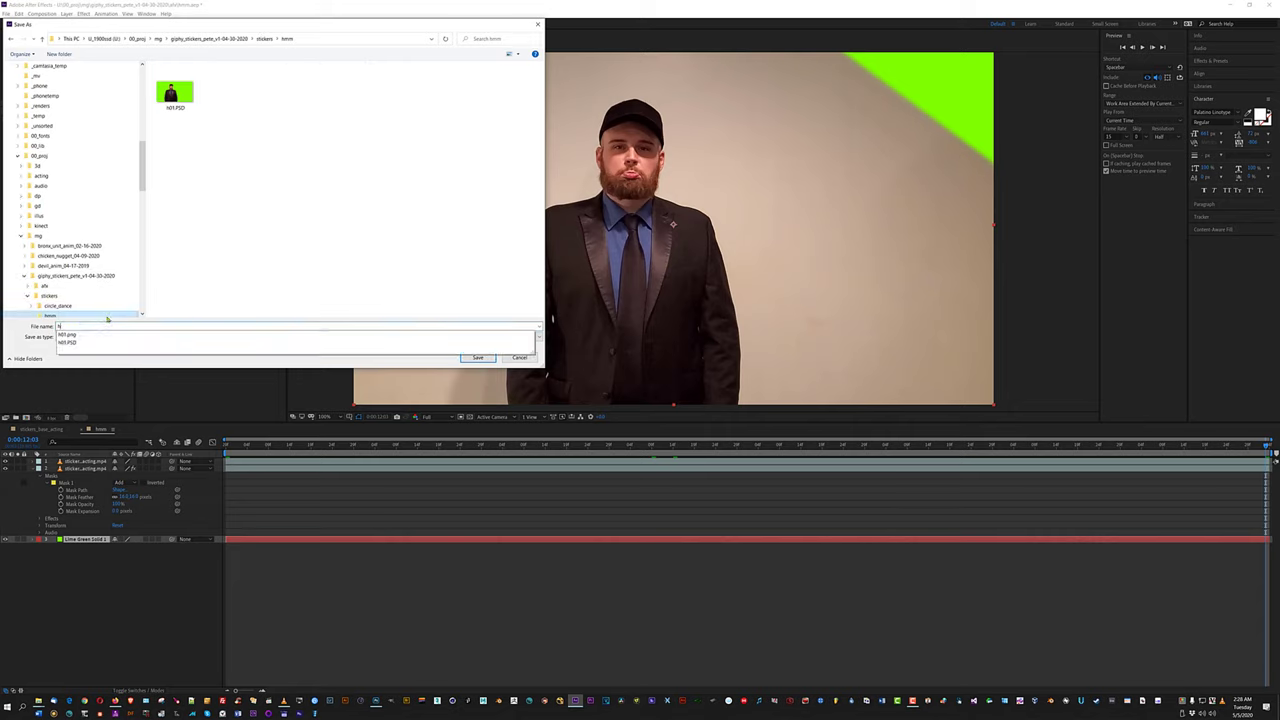
type("02.psd")
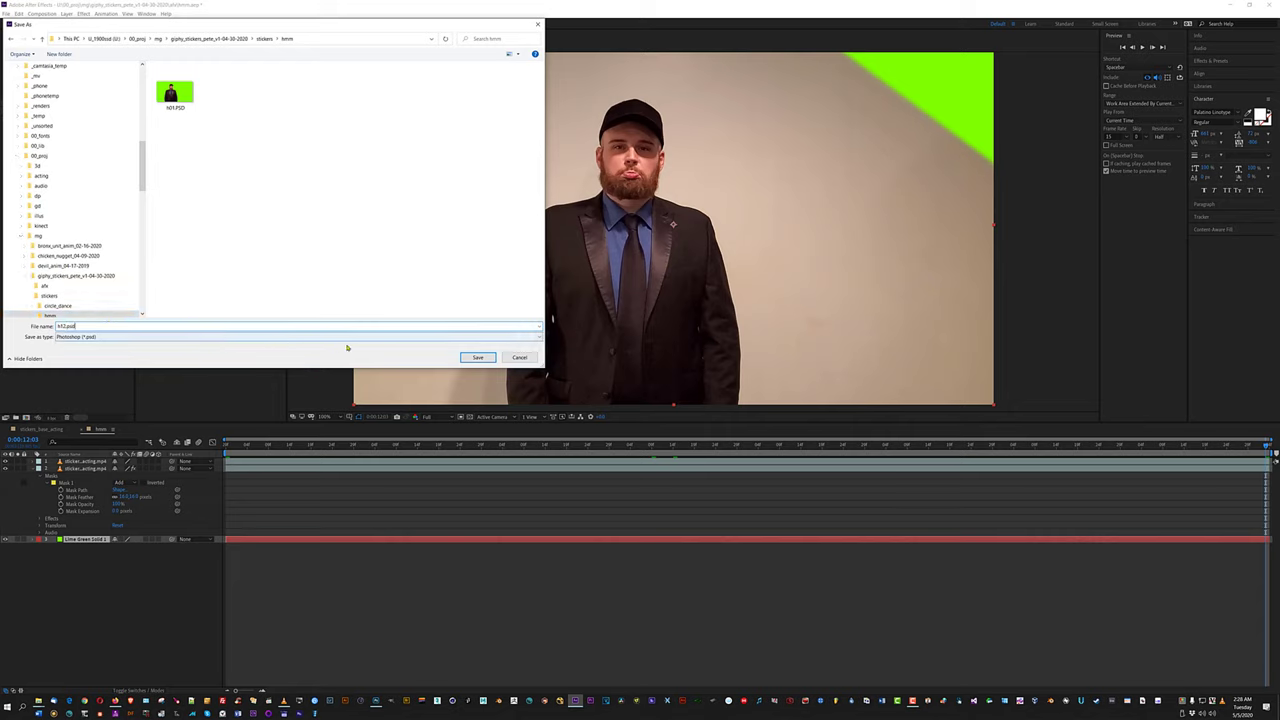
left_click(478, 357)
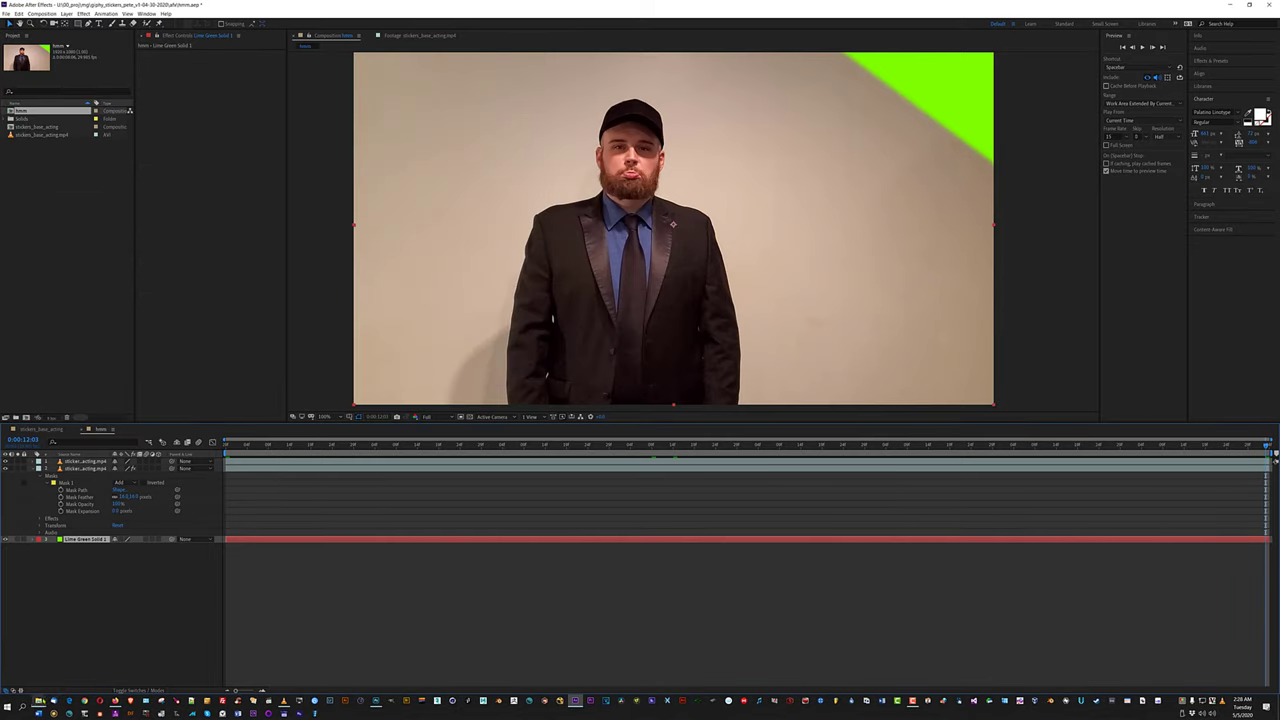
mouse_move(38, 700)
left_click(91, 665)
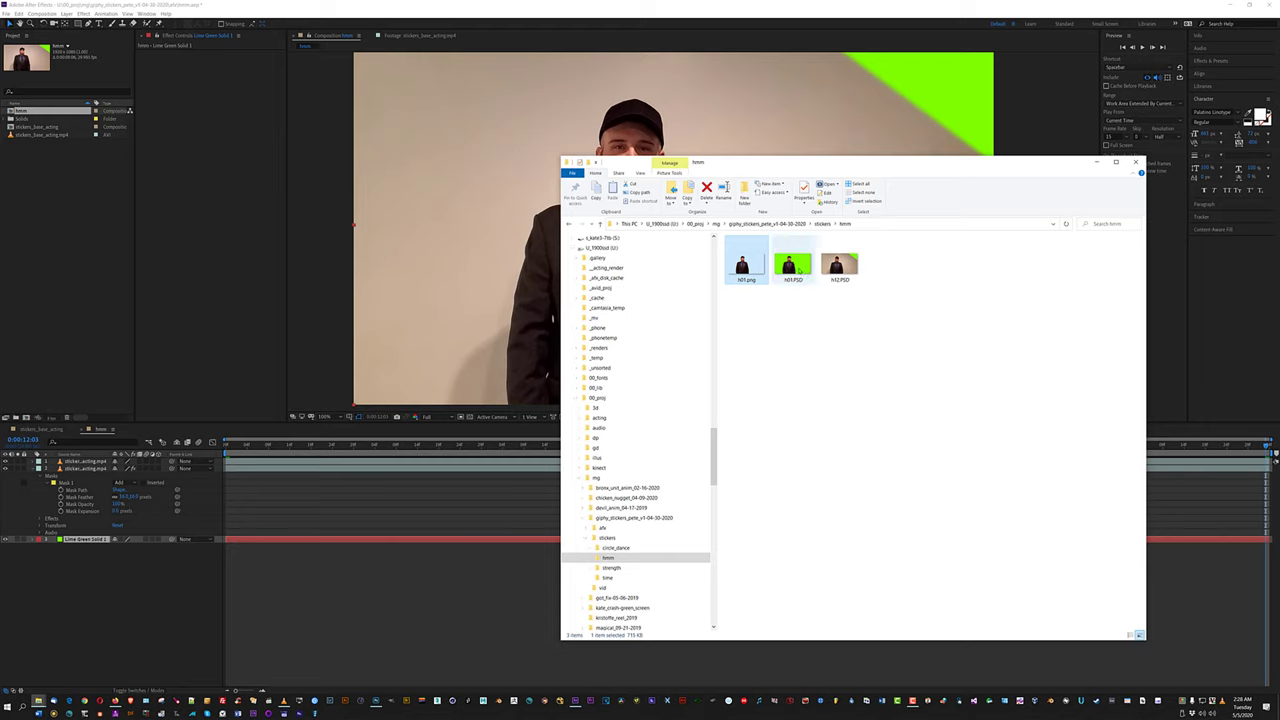
Return to After Effects, go to 0:00:04:11 in the hmm composition and start saving that frame as a layered Photoshop file.
left_click(797, 270)
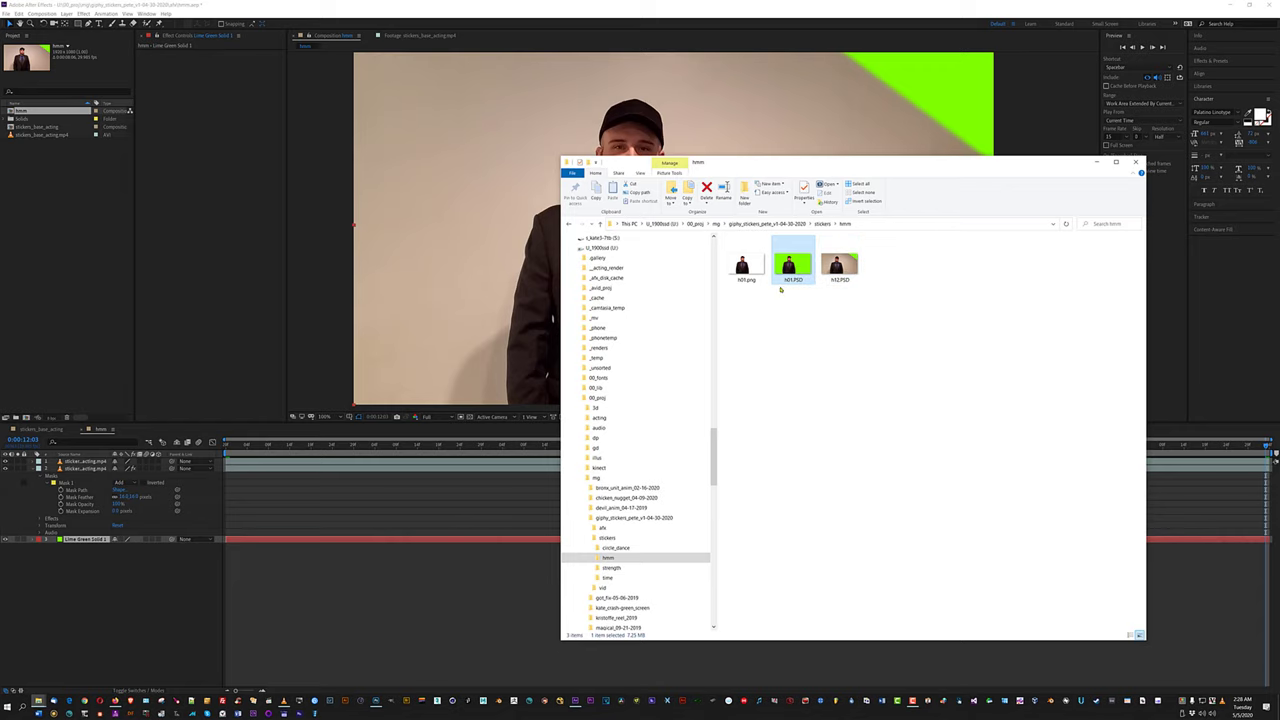
left_click(808, 308)
left_click(230, 24)
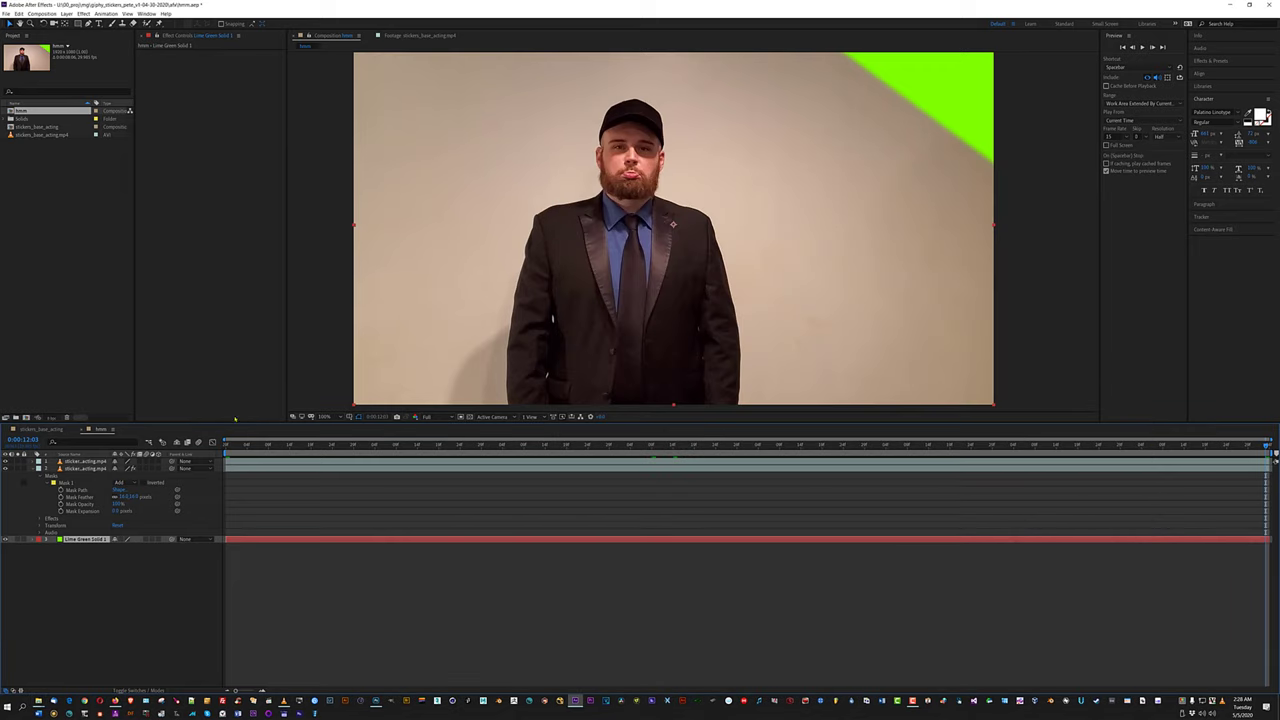
left_click_drag(240, 451, 277, 456)
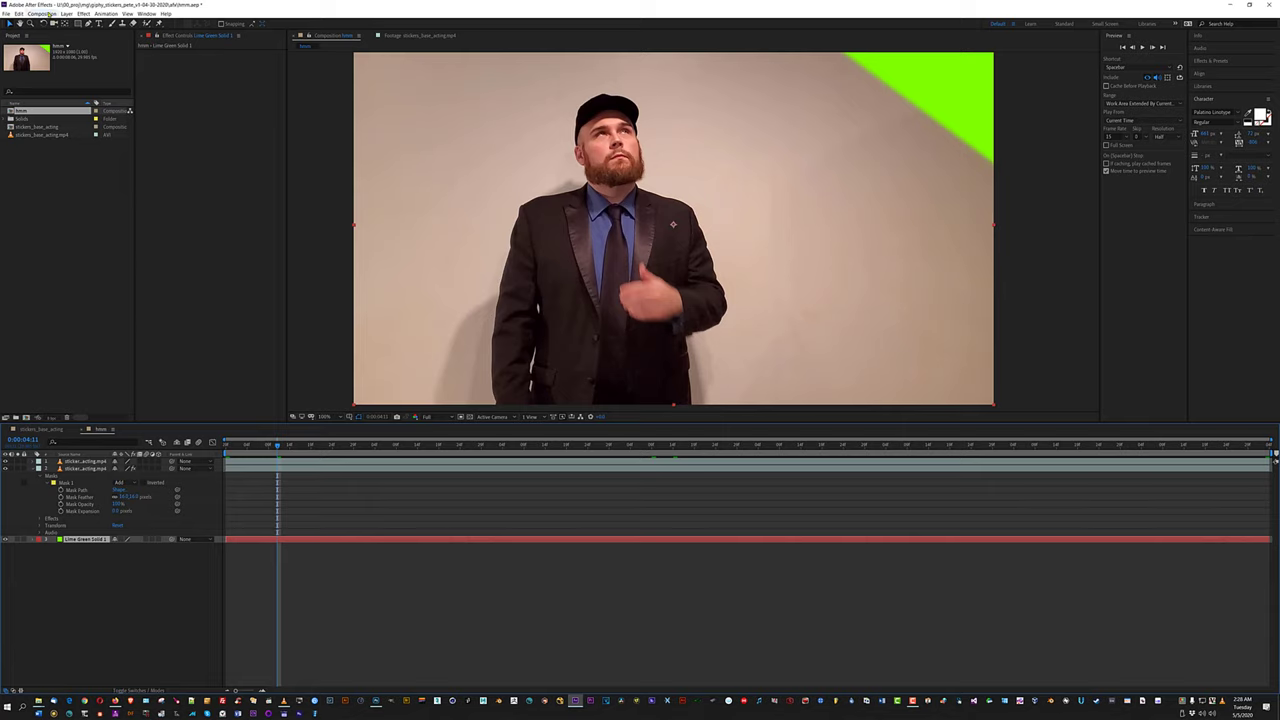
left_click(42, 13)
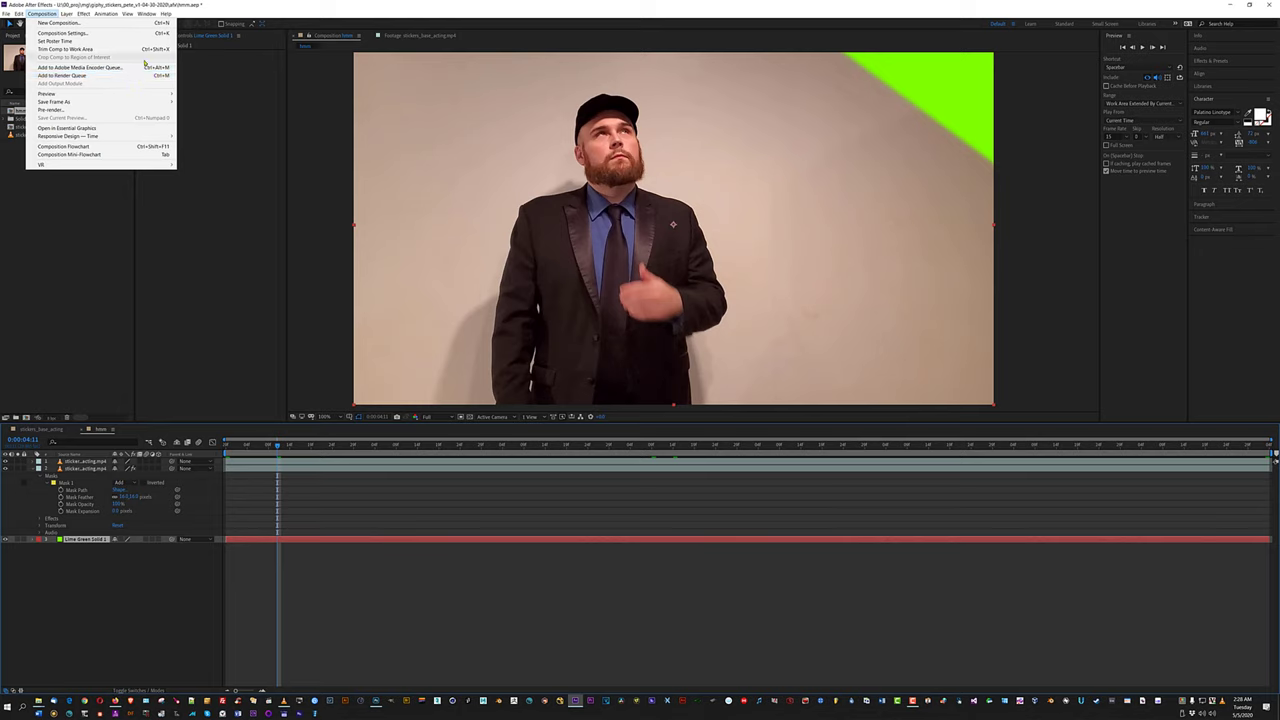
mouse_move(162, 96)
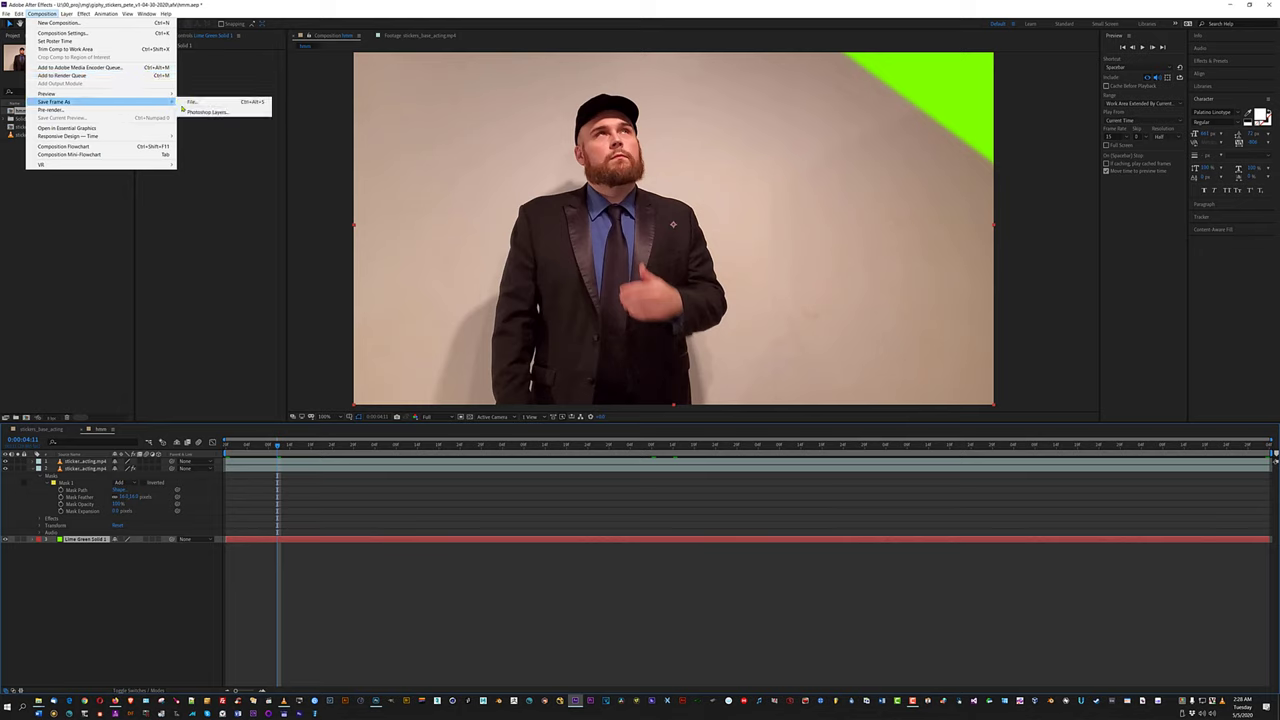
left_click(199, 112)
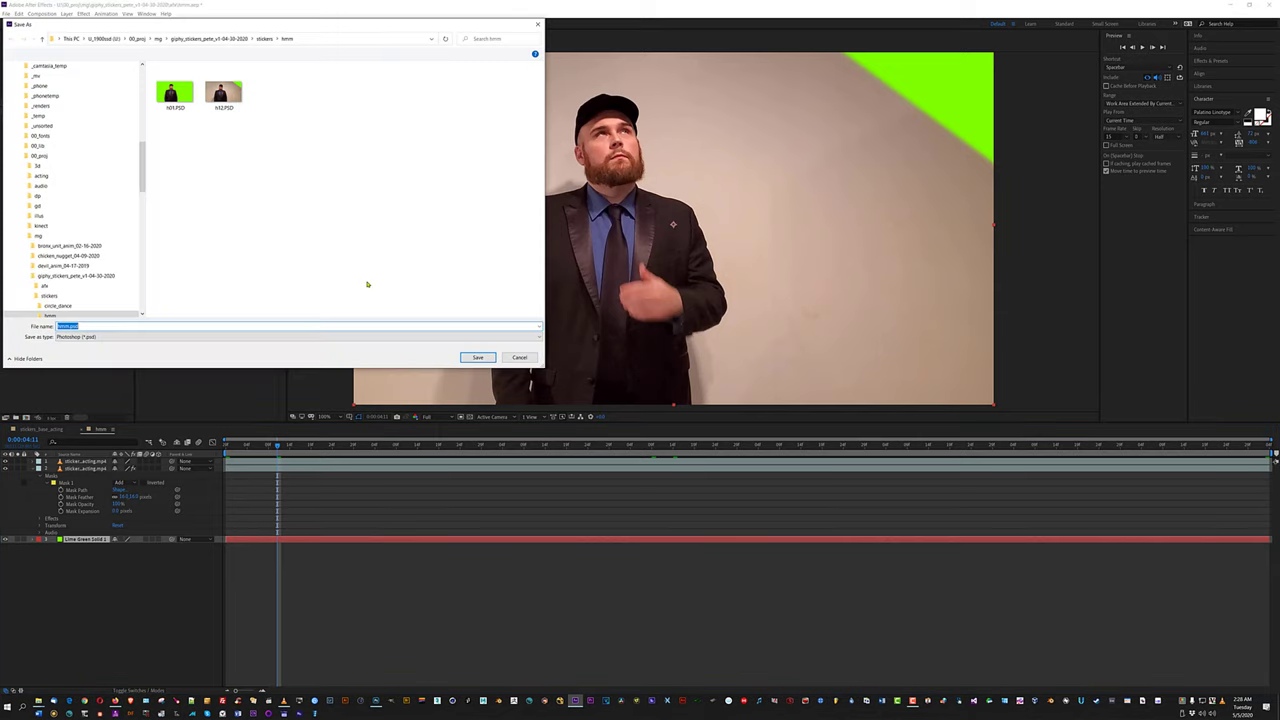
Save the current frame as a layered Photoshop file named h02.
type("h03")
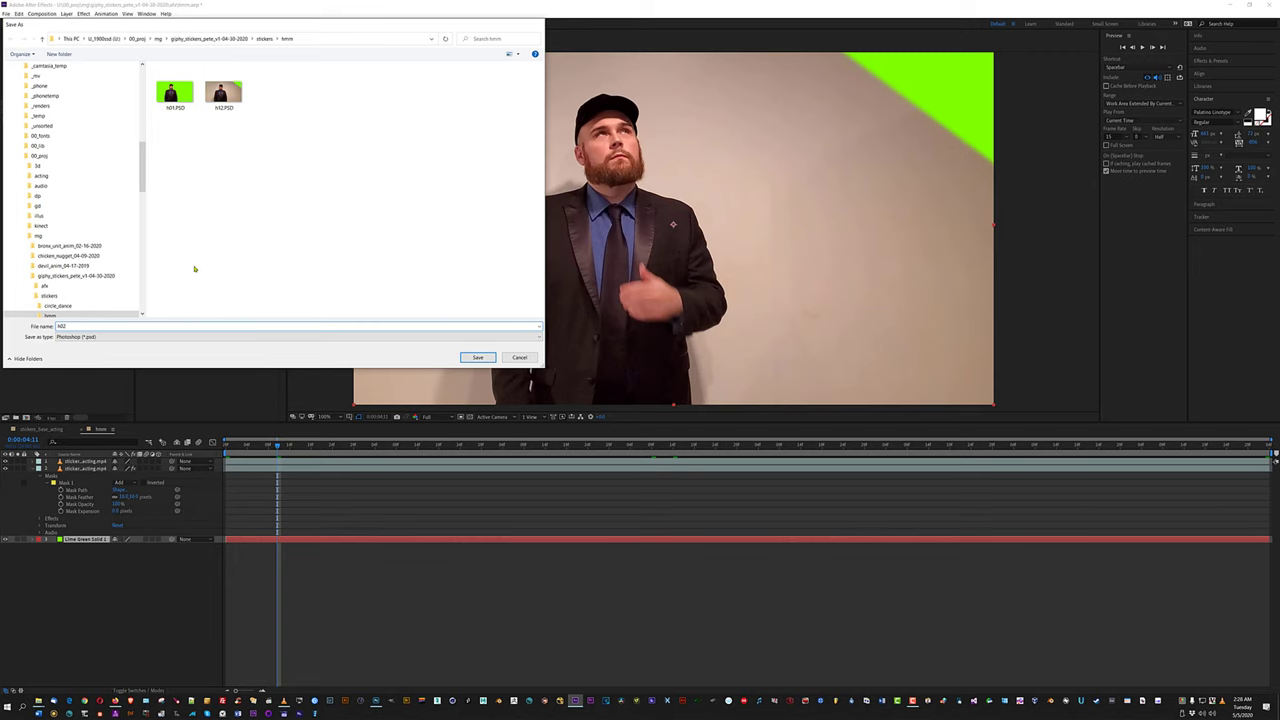
key("Return")
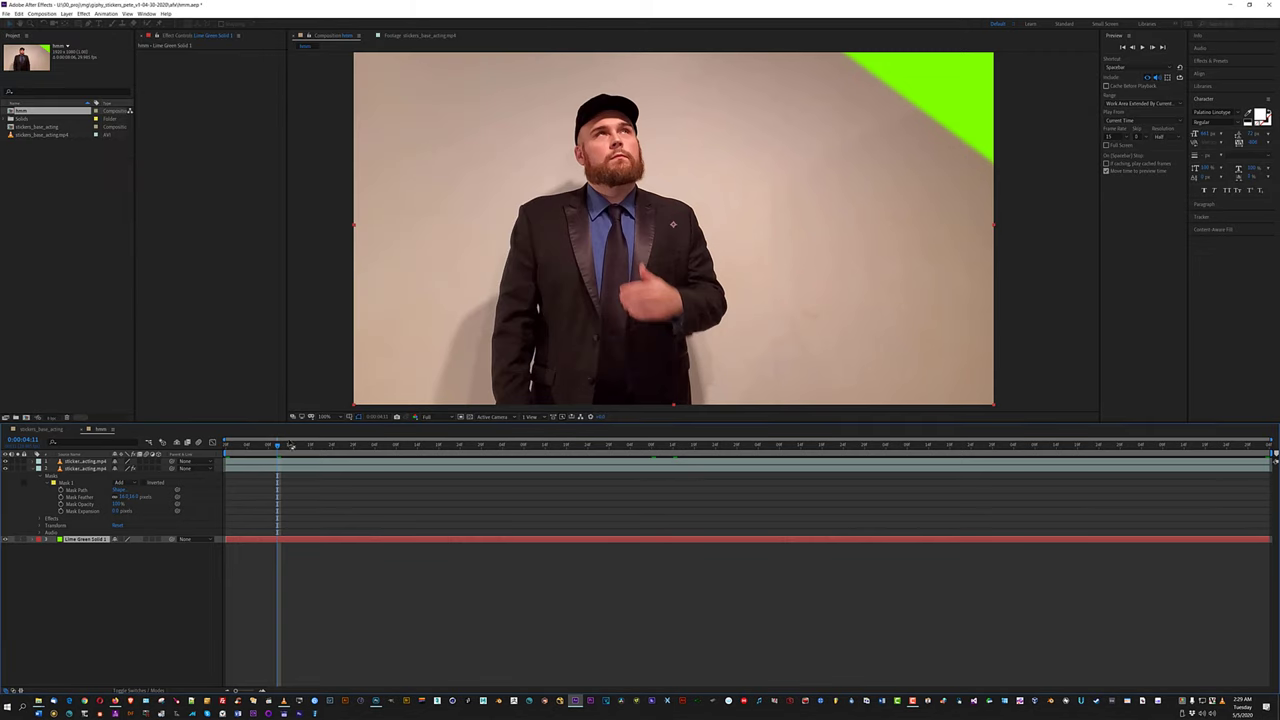
Advance the composition to 0:00:04:21 and save that frame as Photoshop layers under the name h03.
key("space")
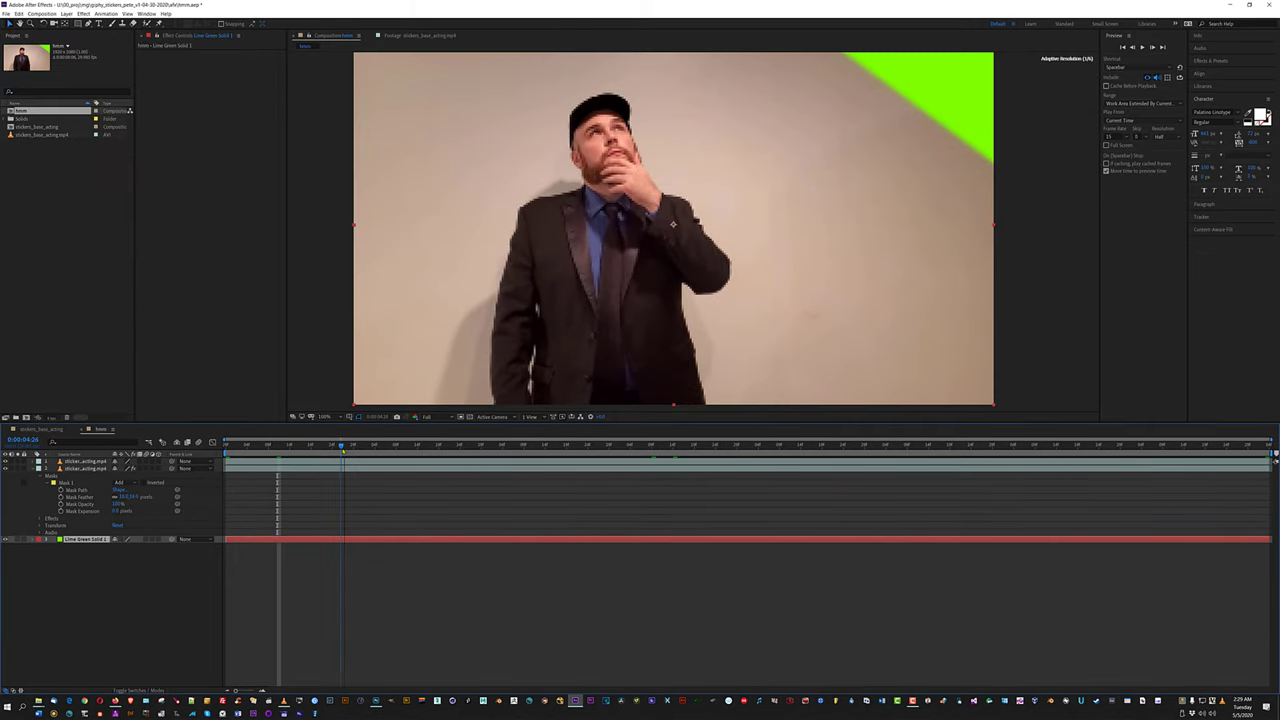
key("space")
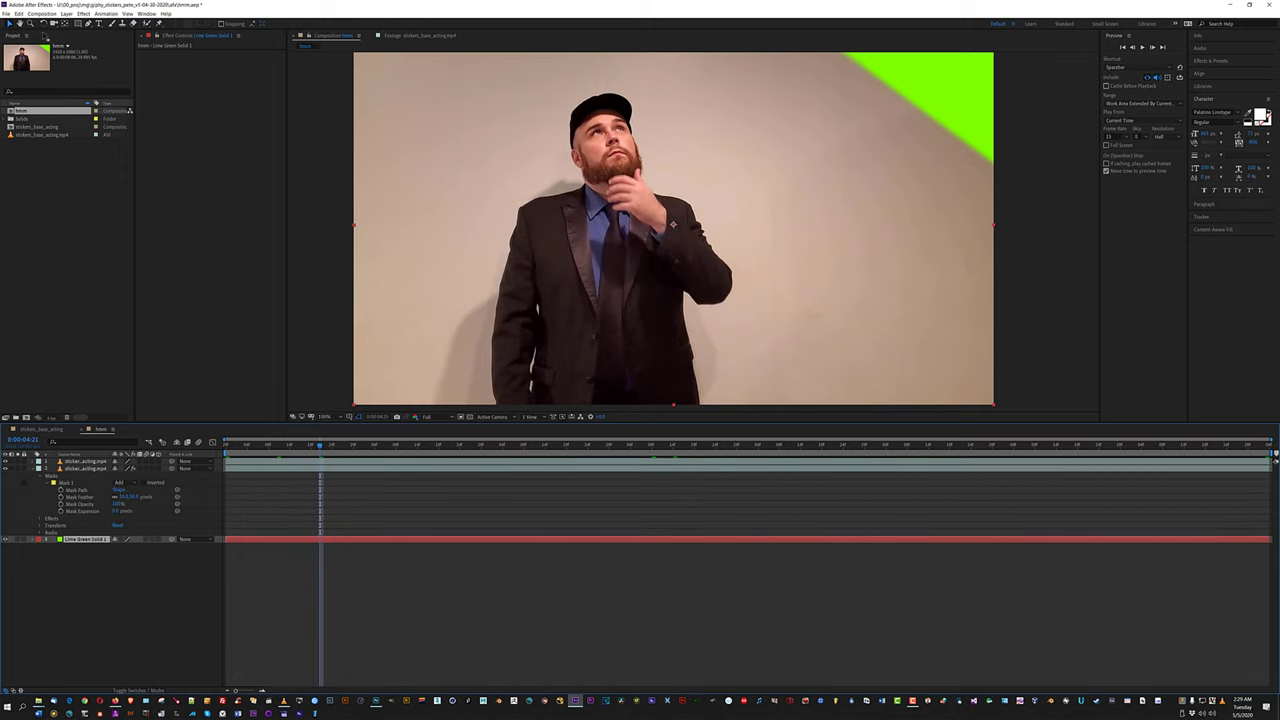
left_click(38, 13)
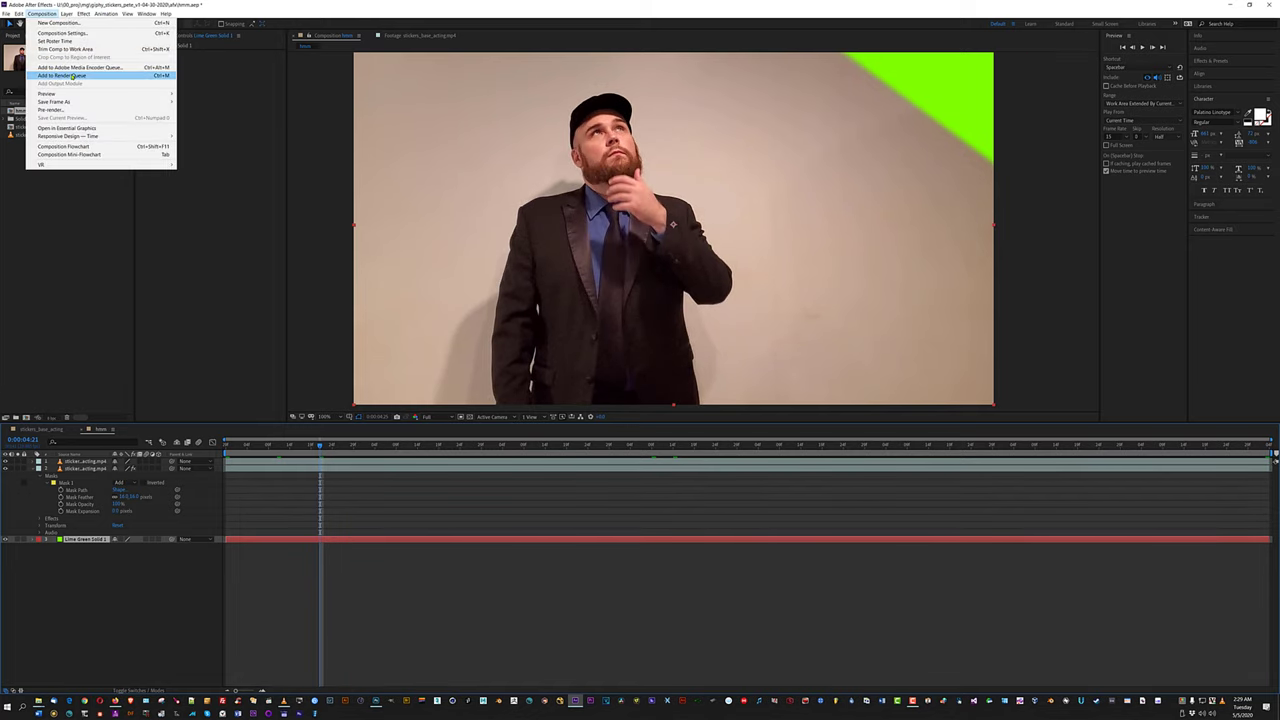
mouse_move(60, 101)
left_click(204, 112)
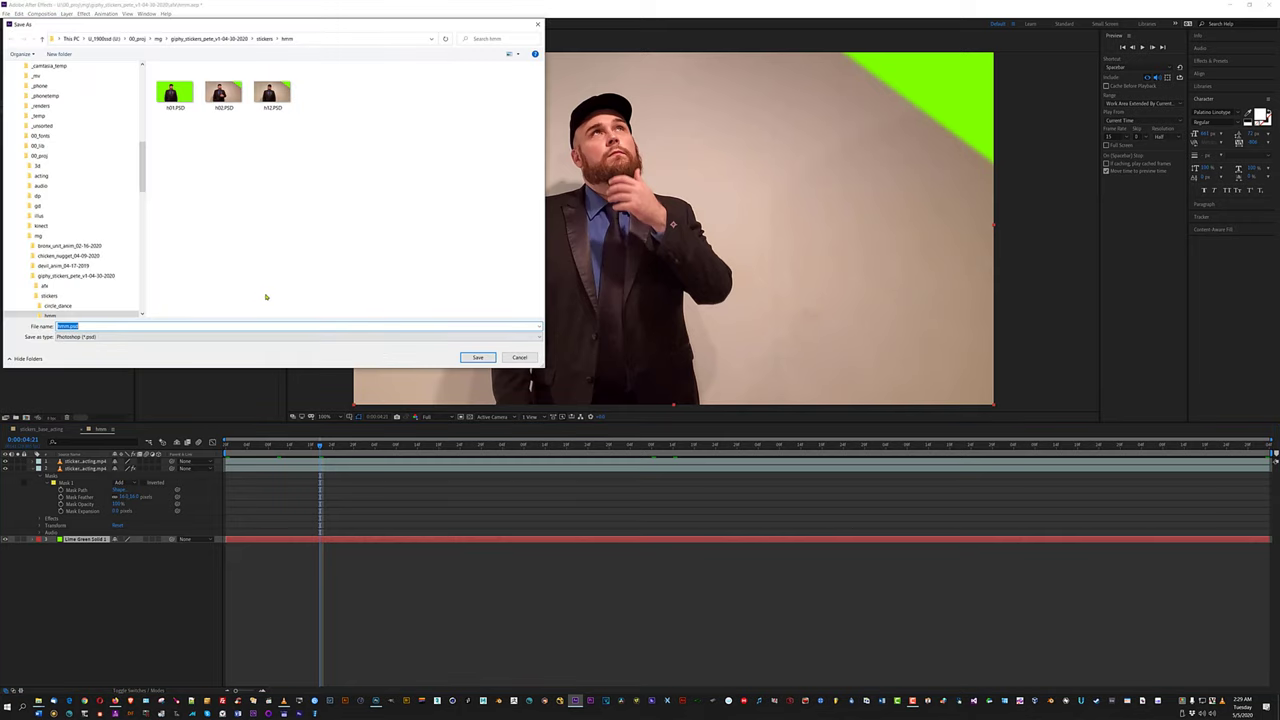
type("h")
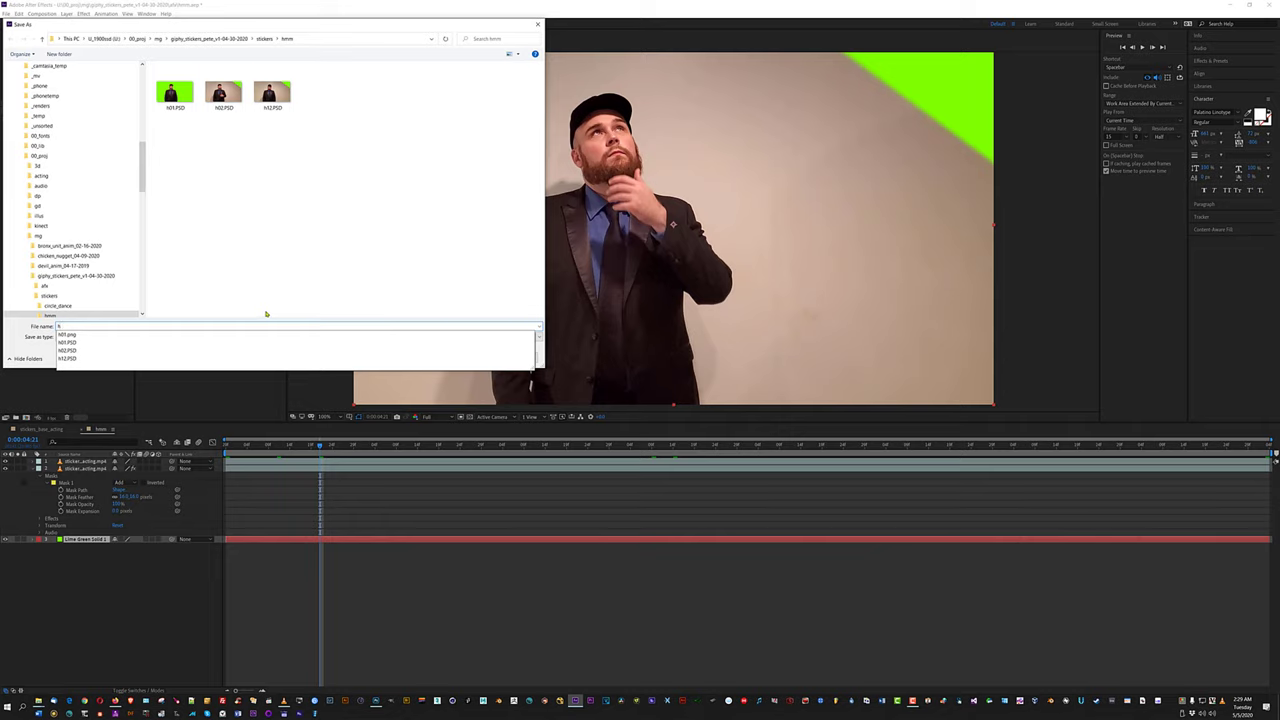
type("03")
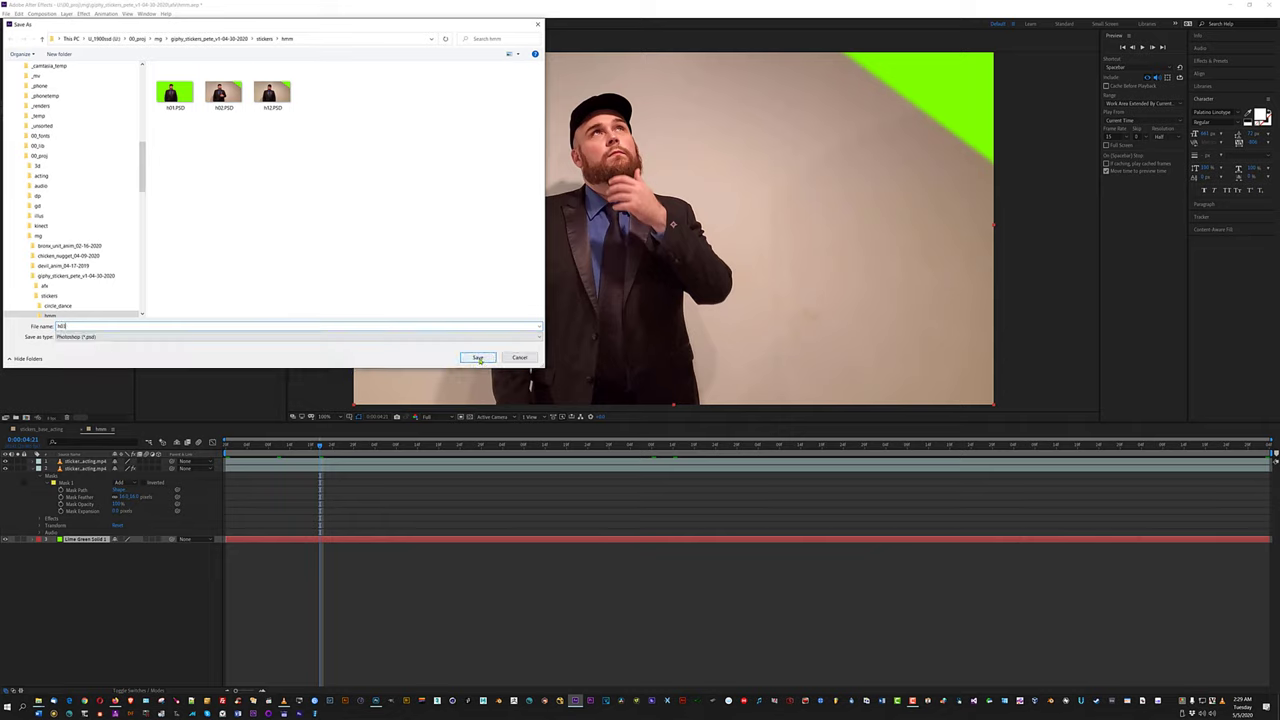
left_click(478, 358)
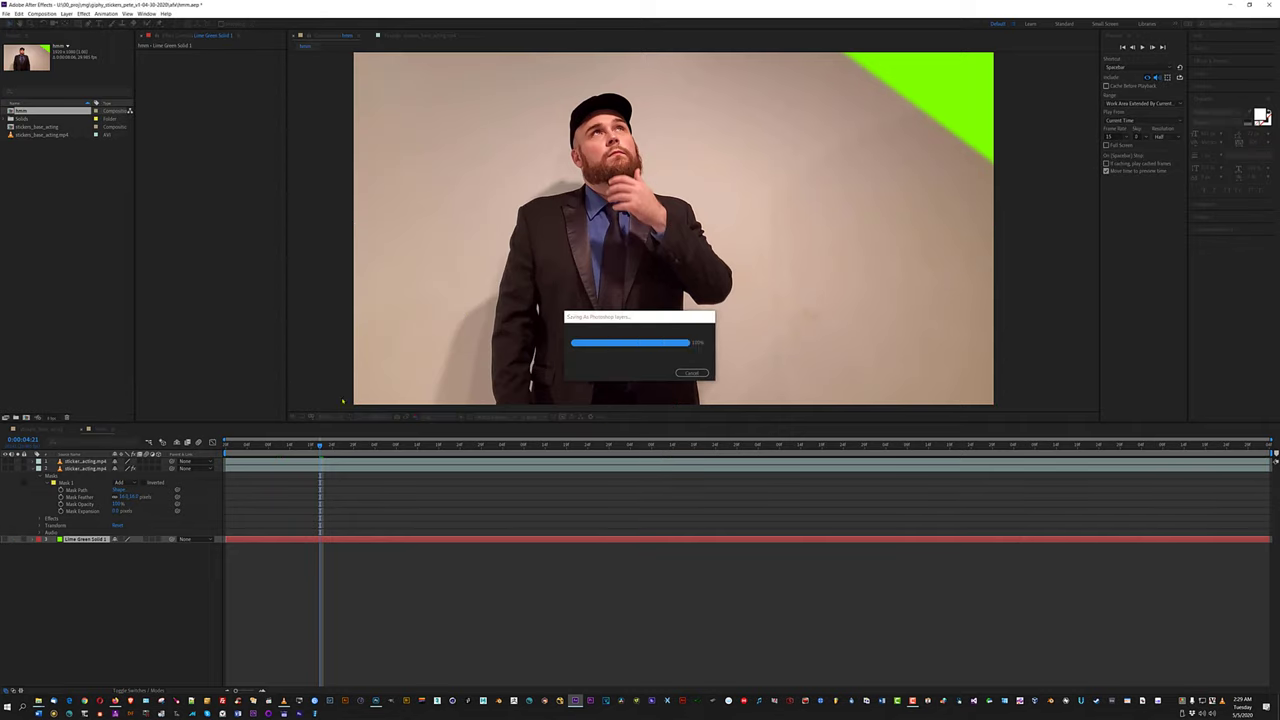
Advance the composition to 0:00:05:06 and save that frame as Photoshop layers under the name h04.
key("space")
key("space")
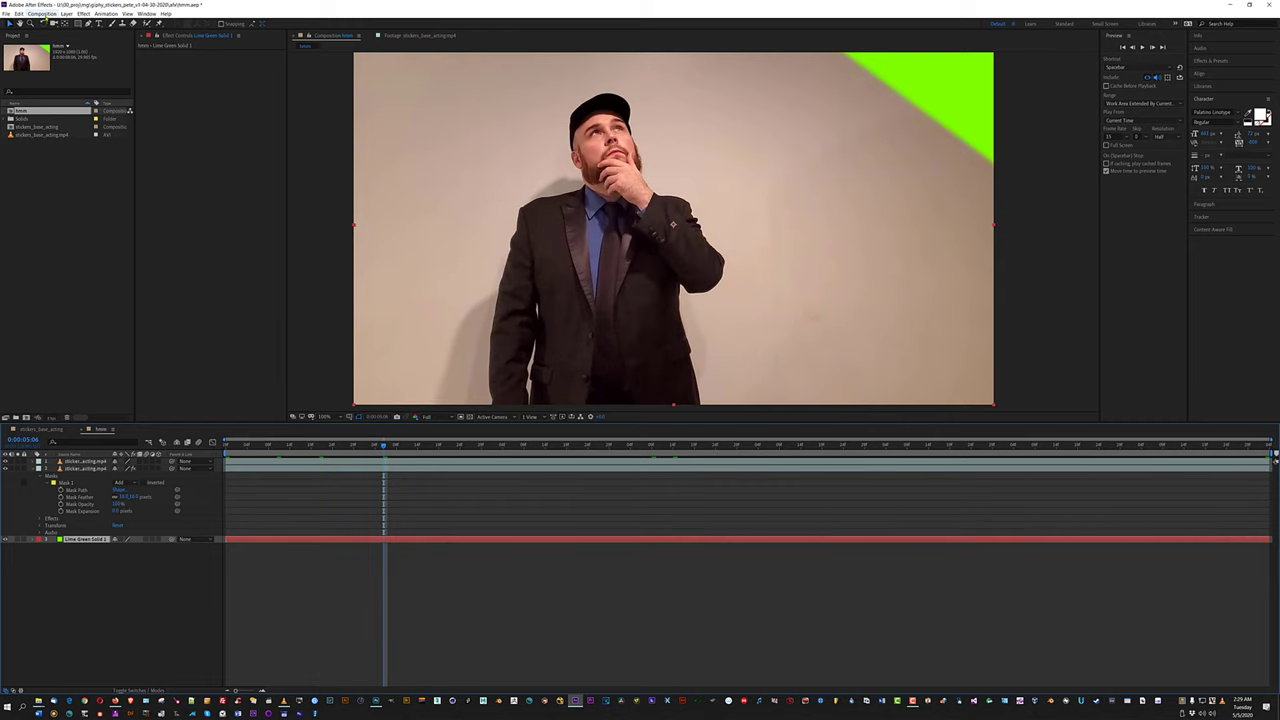
left_click(42, 14)
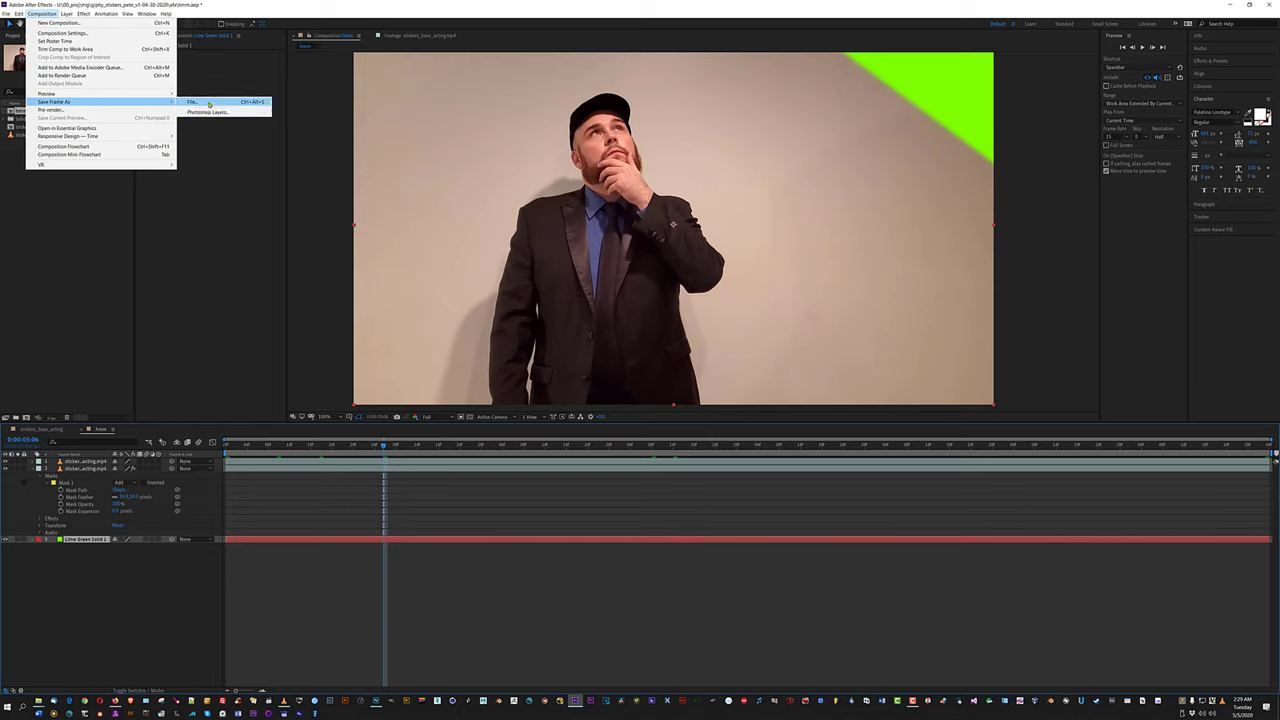
left_click(209, 113)
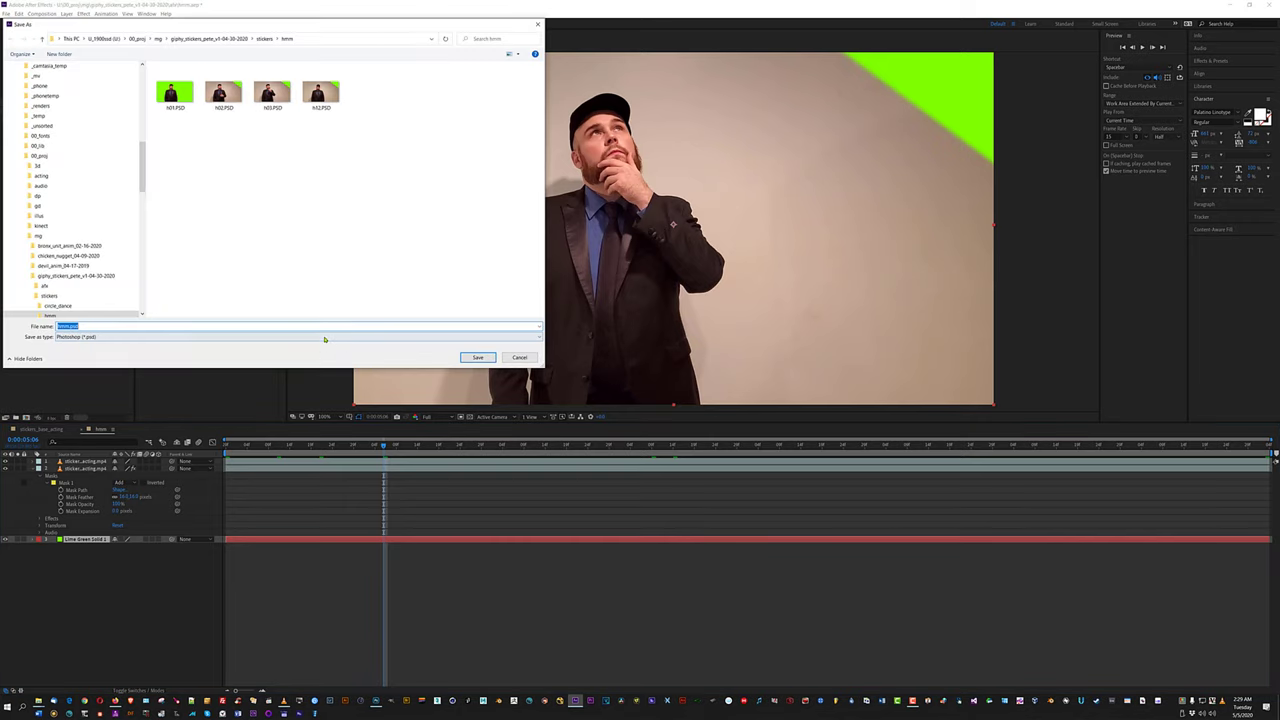
type("h04")
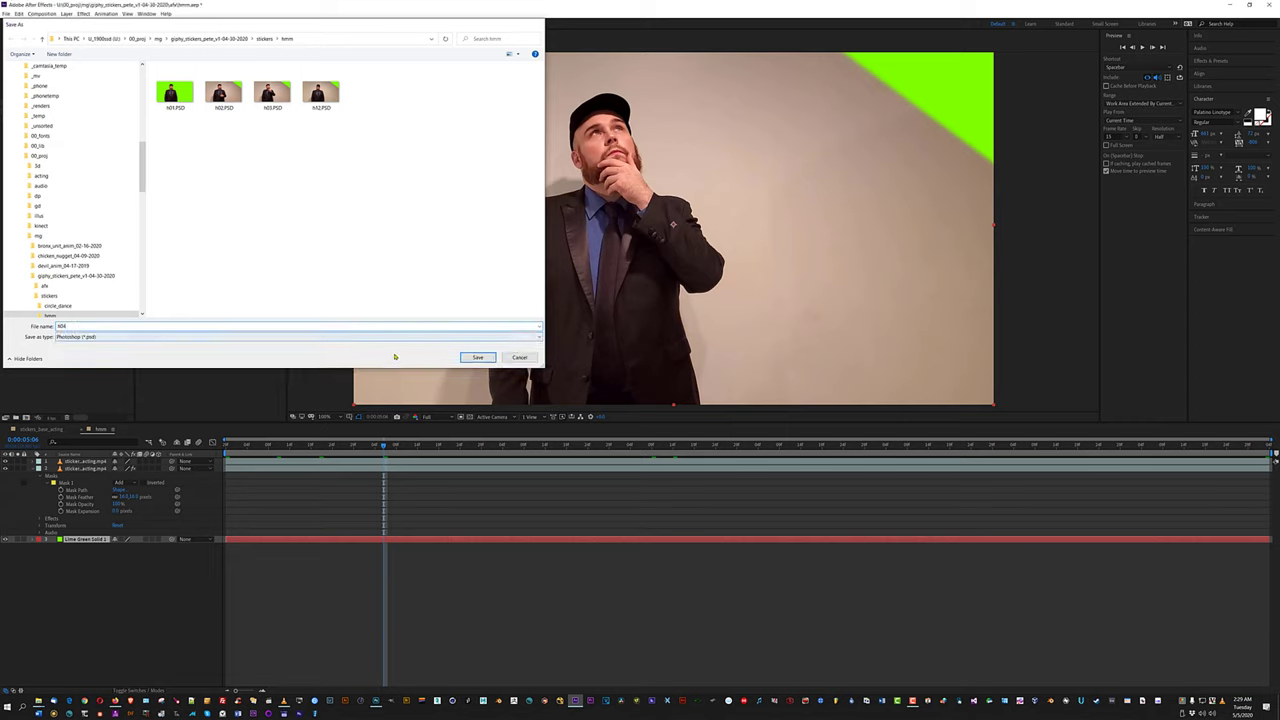
key("Return")
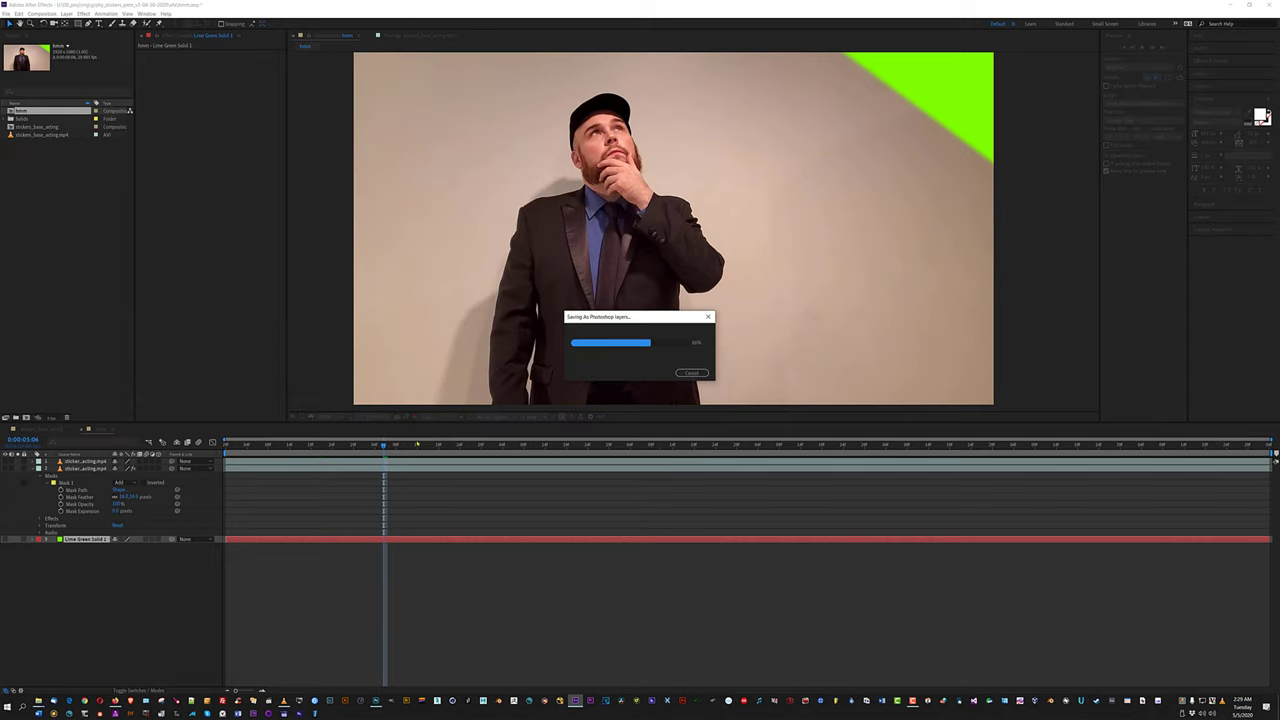
Move the current time of the composition to 0:00:05:17.
left_click(427, 448)
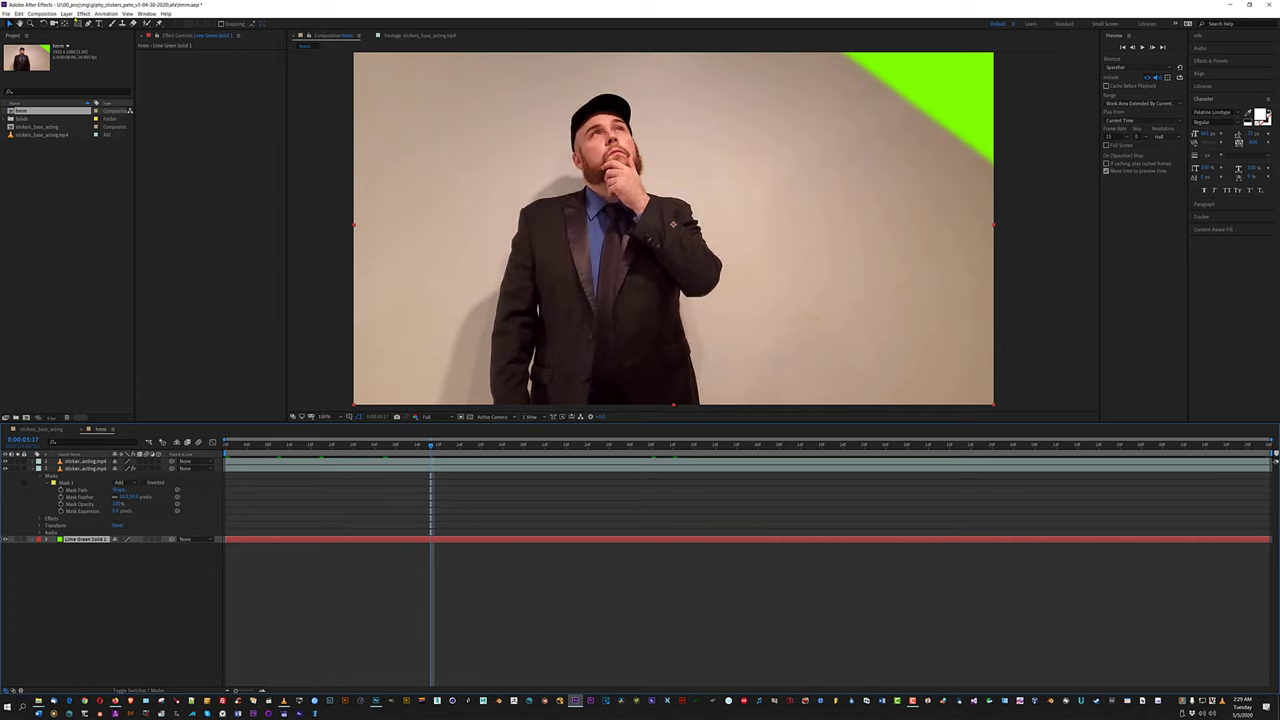
left_click(40, 12)
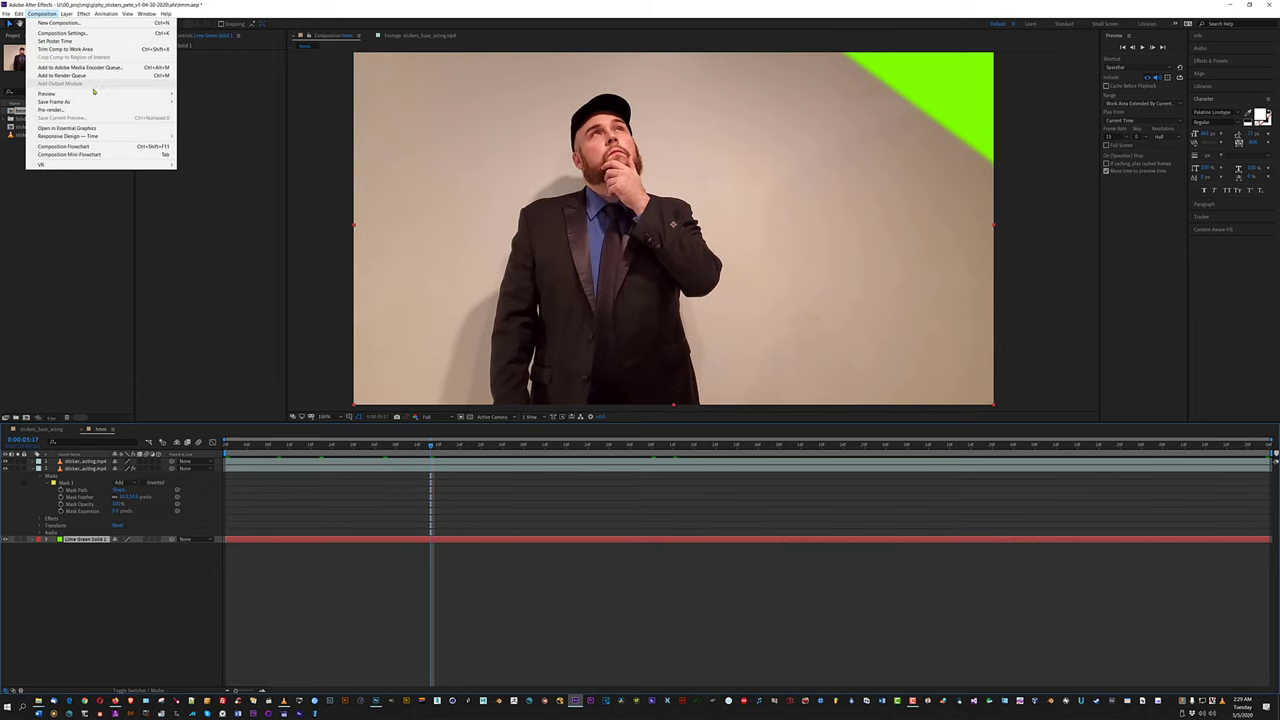
left_click(210, 119)
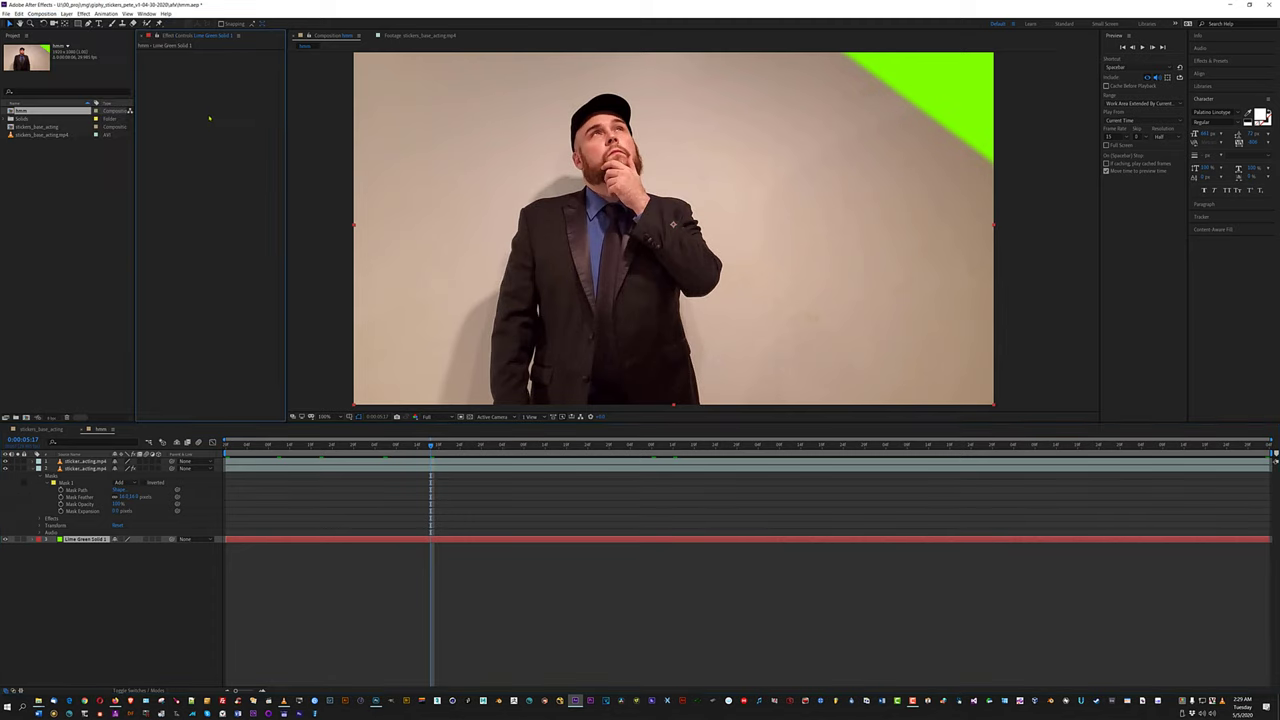
left_click(40, 12)
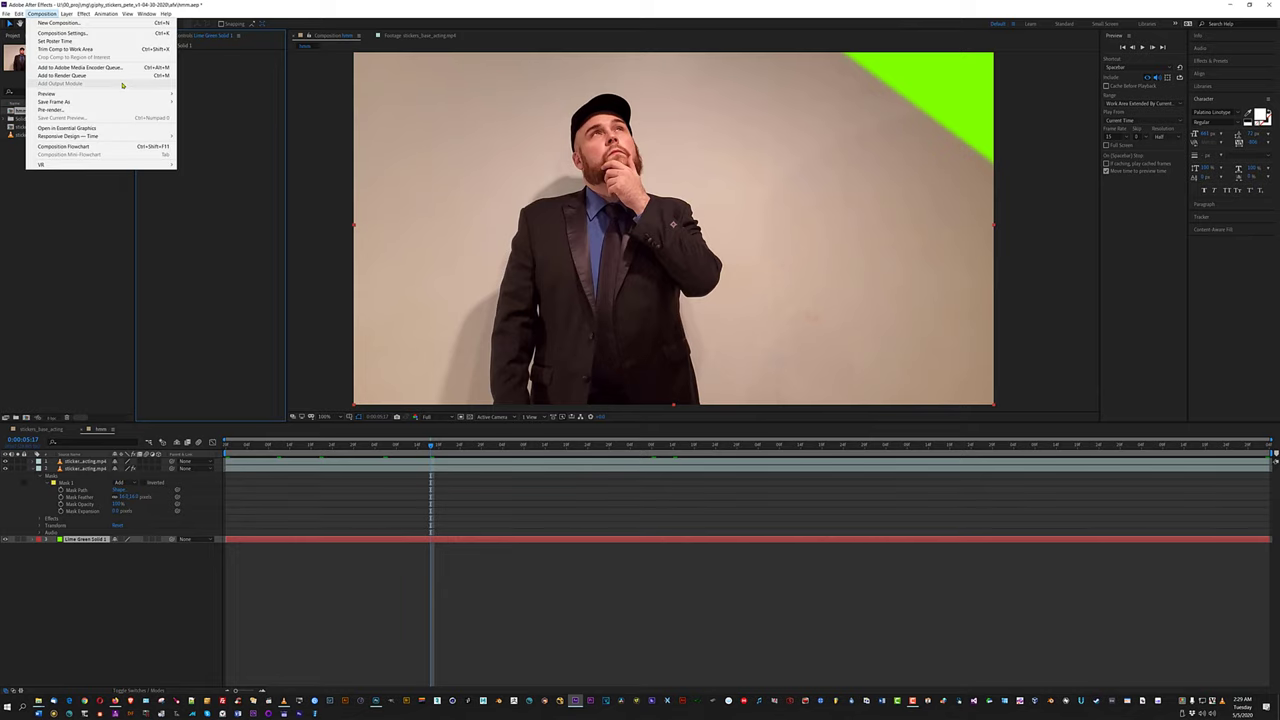
left_click(122, 80)
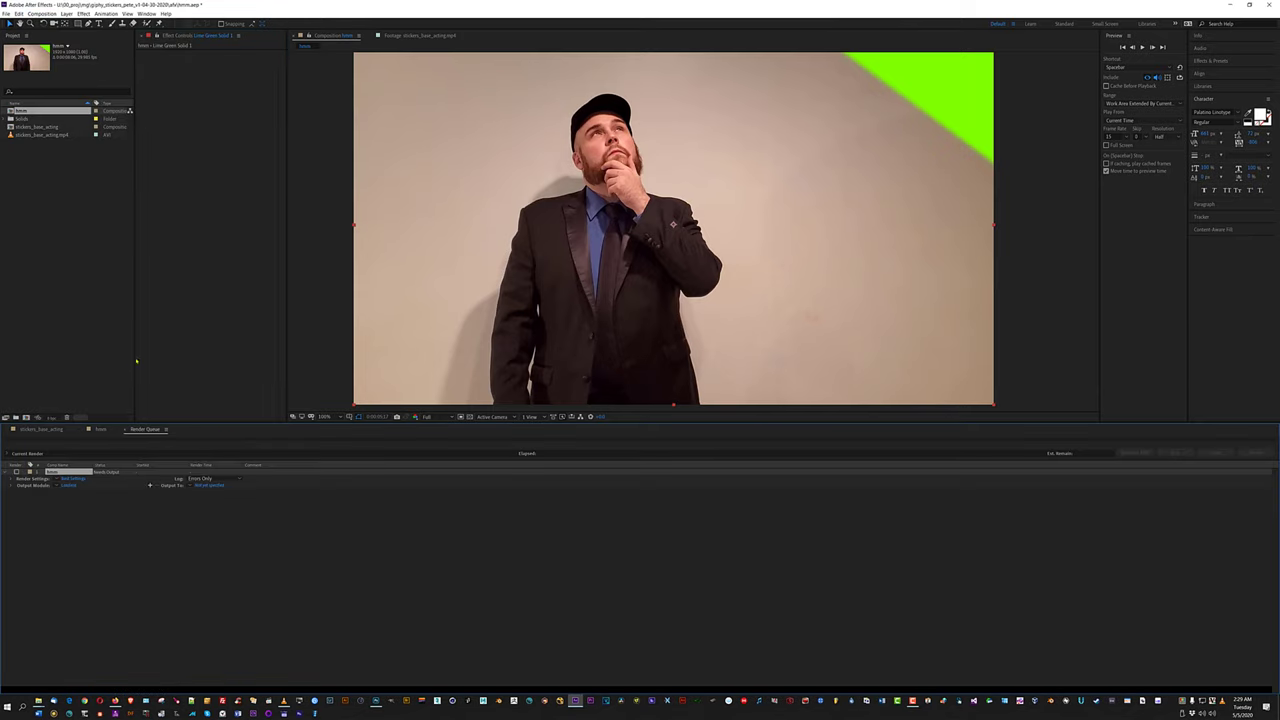
left_click(125, 429)
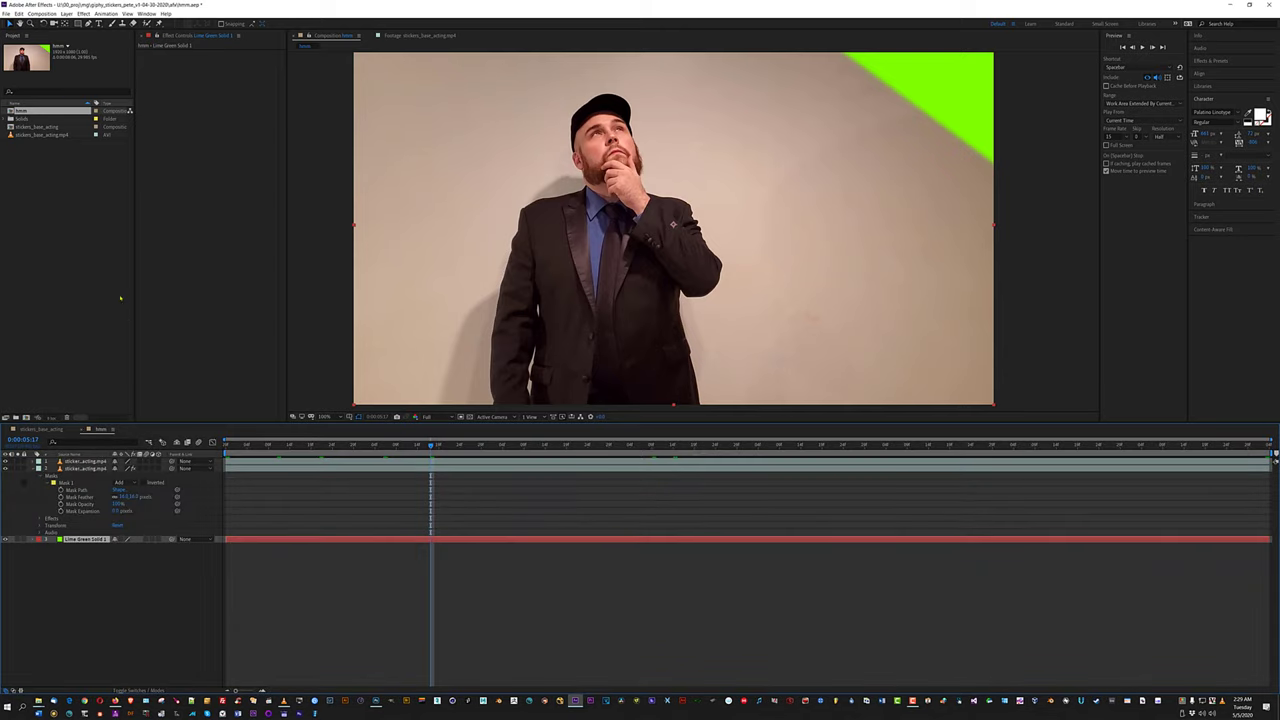
Save the frame at 0:00:05:17 as Photoshop layers under the name h05.
left_click(41, 13)
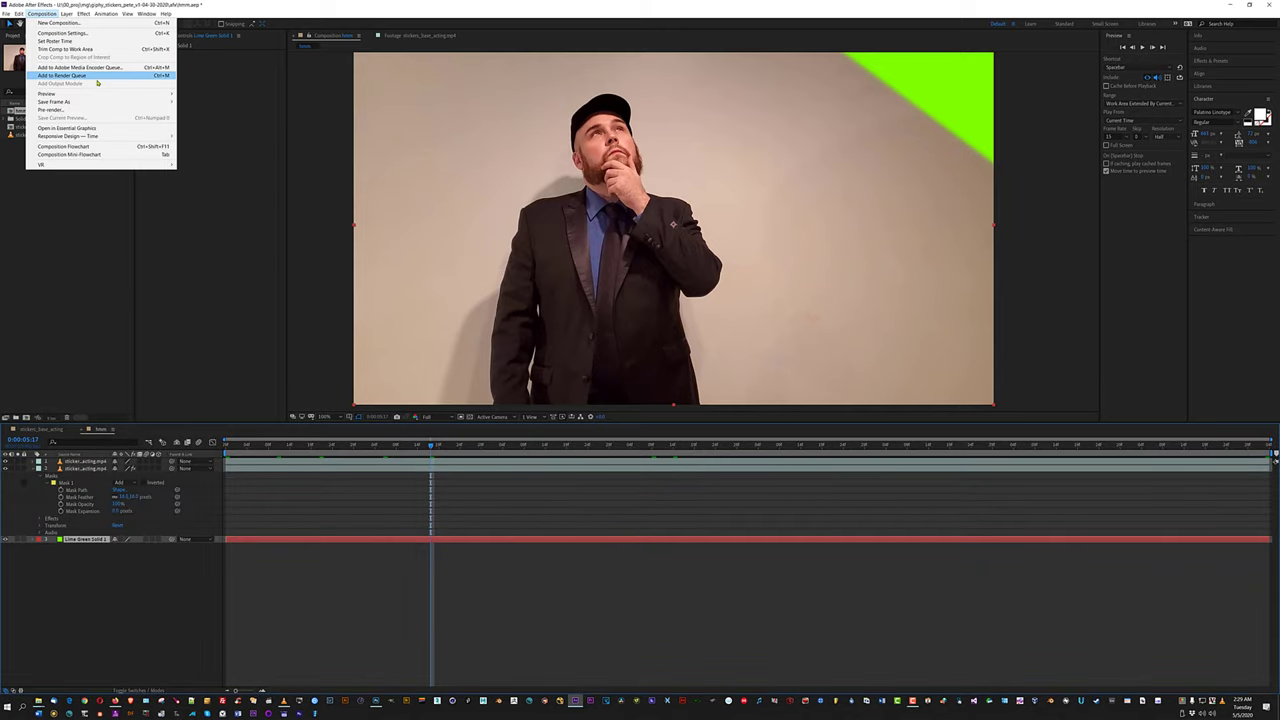
mouse_move(137, 104)
left_click(207, 111)
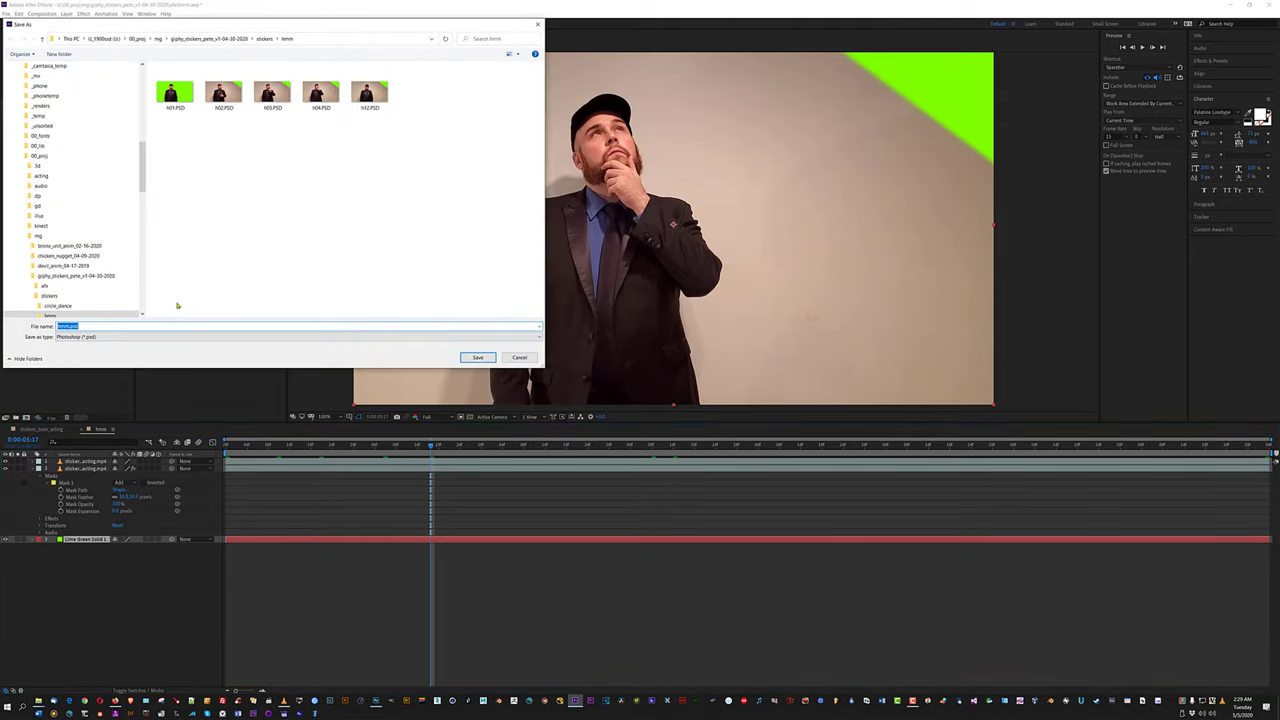
type("h05")
left_click(478, 358)
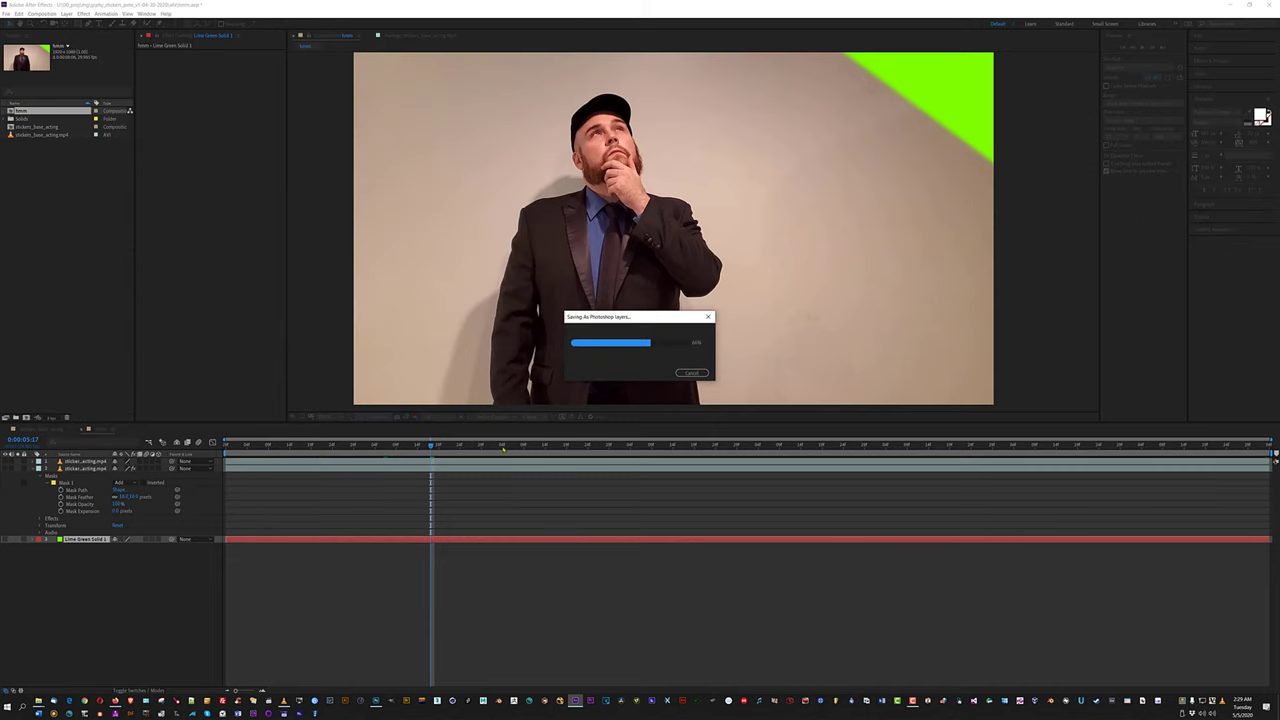
Move the current time to 0:00:06:07 and save that frame as Photoshop layers under the name h06.
left_click(508, 446)
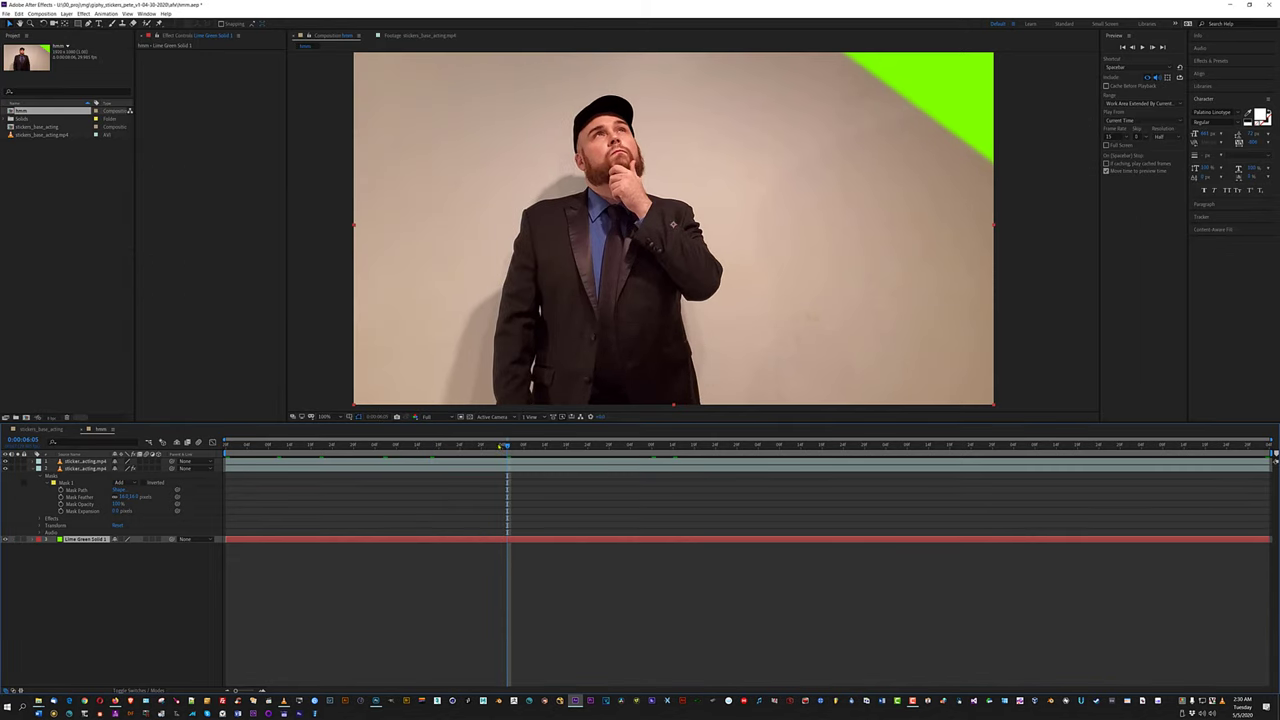
key("space")
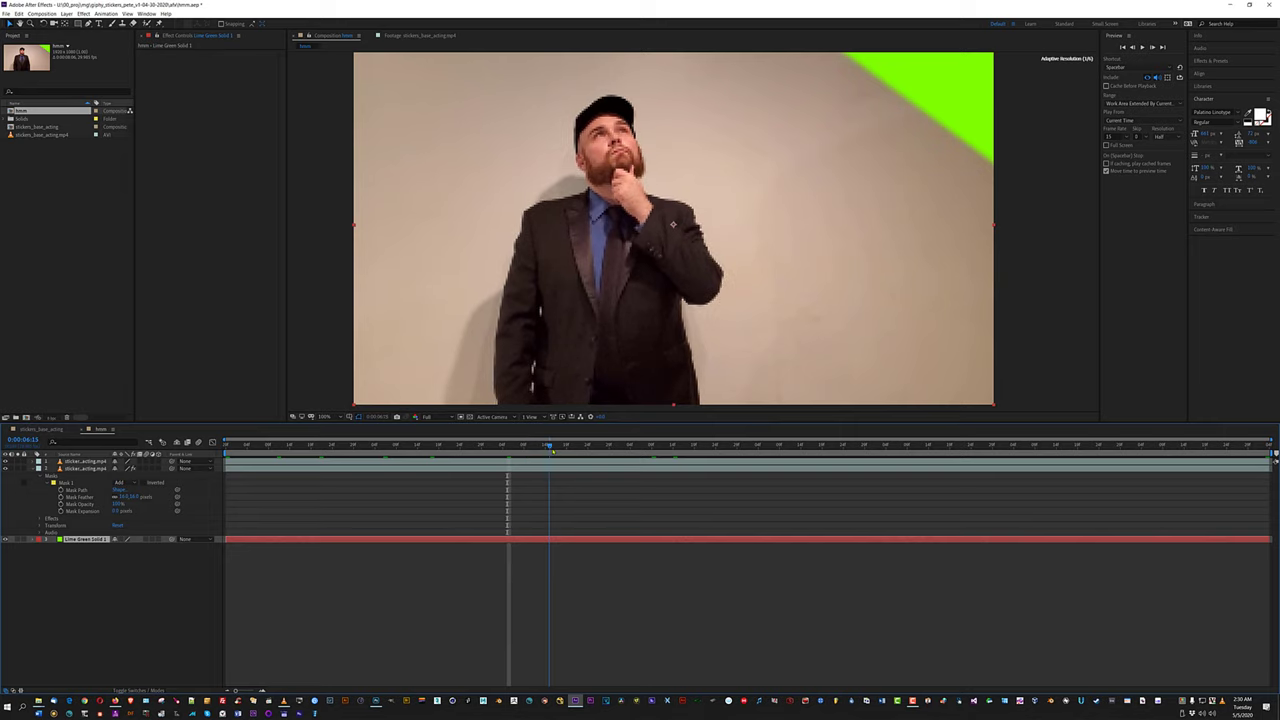
left_click_drag(330, 430, 519, 462)
key("space")
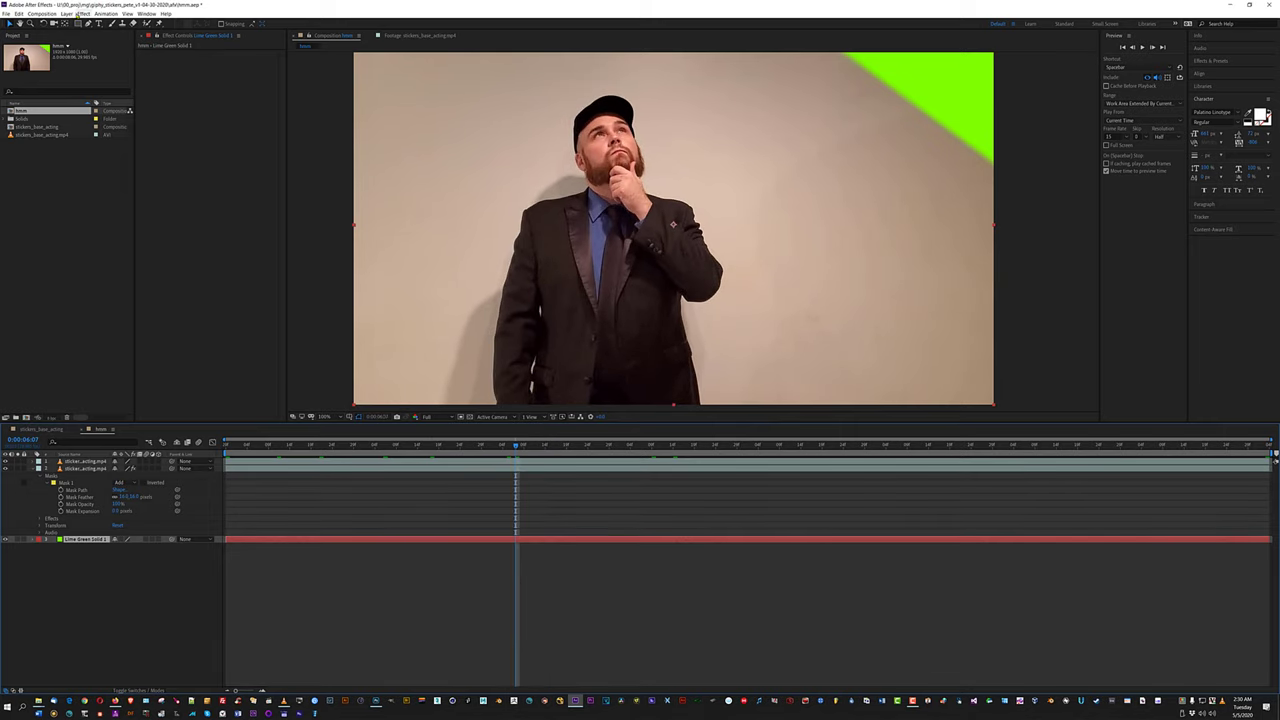
left_click(52, 14)
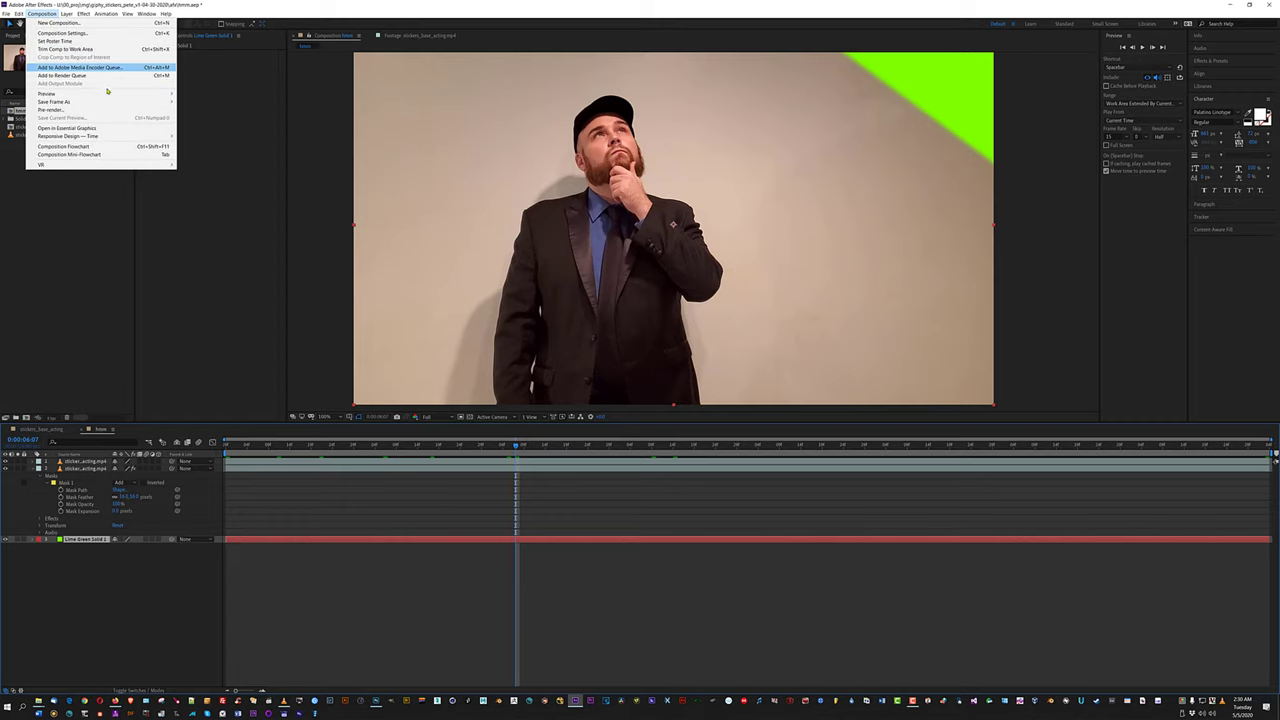
mouse_move(117, 103)
left_click(197, 111)
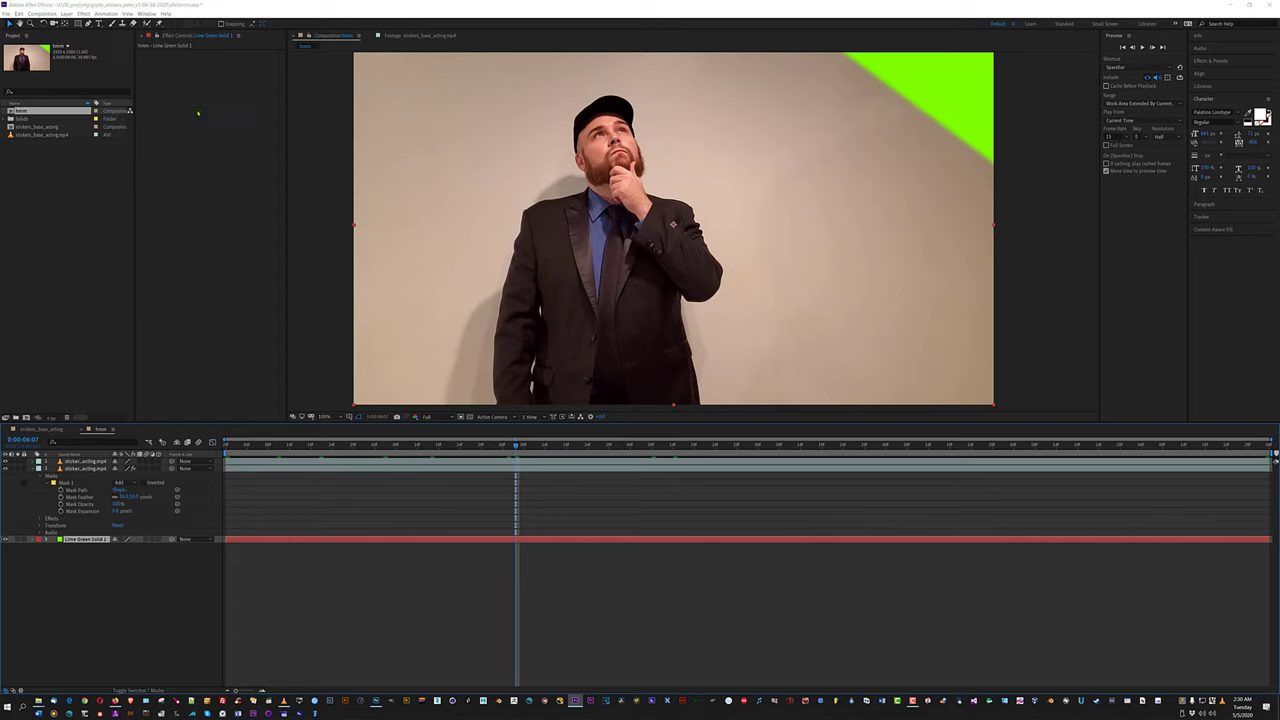
type("h06")
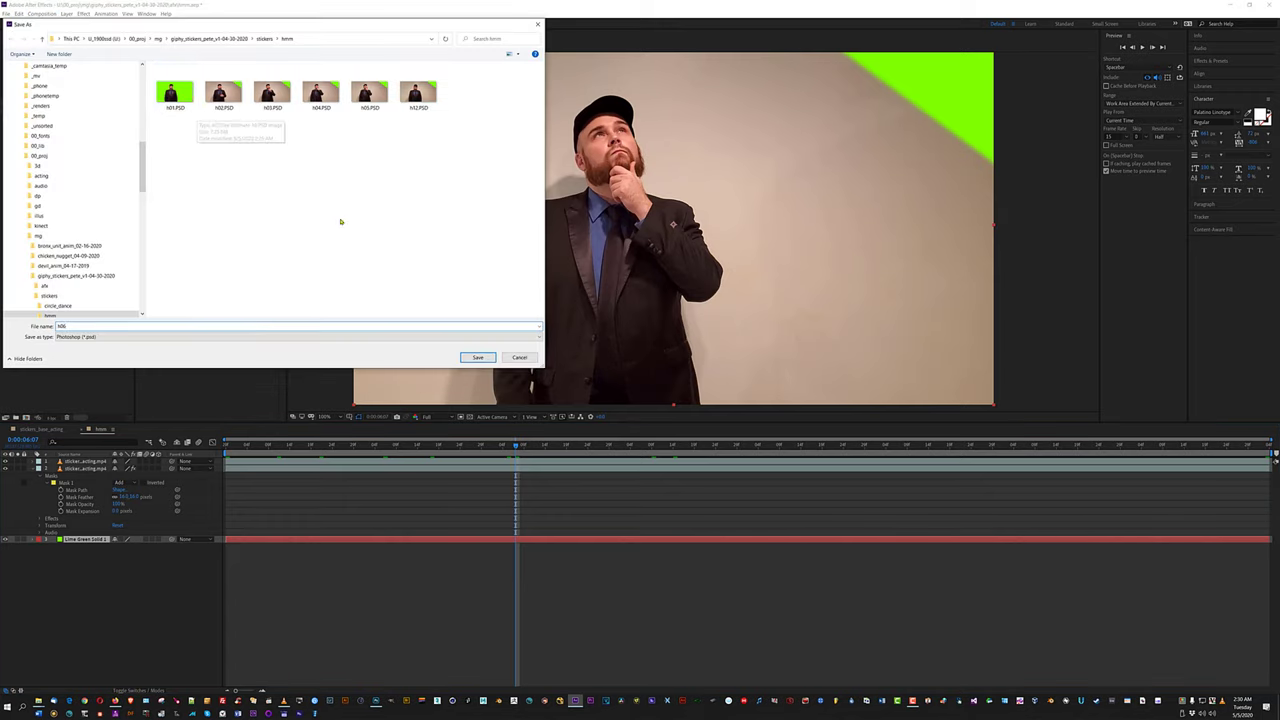
key("Return")
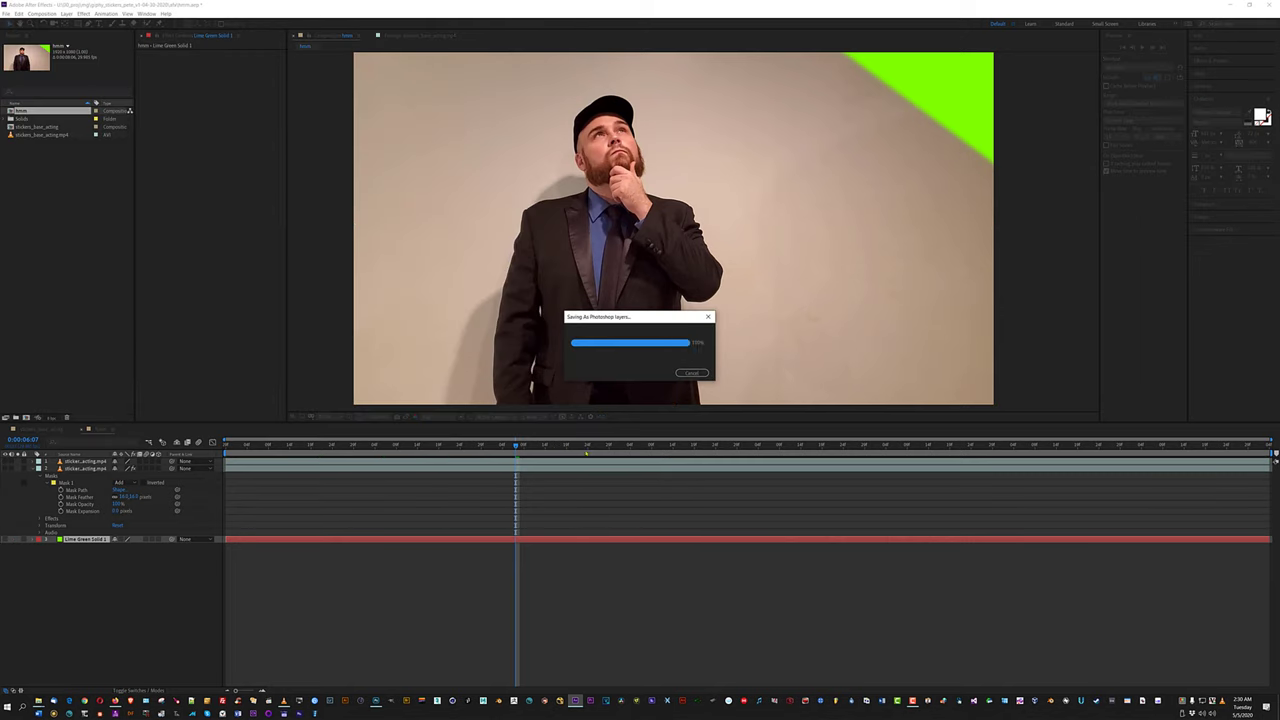
Move the current time to 0:00:07:11 and save that frame as Photoshop layers under the name h07.
left_click_drag(586, 446, 661, 448)
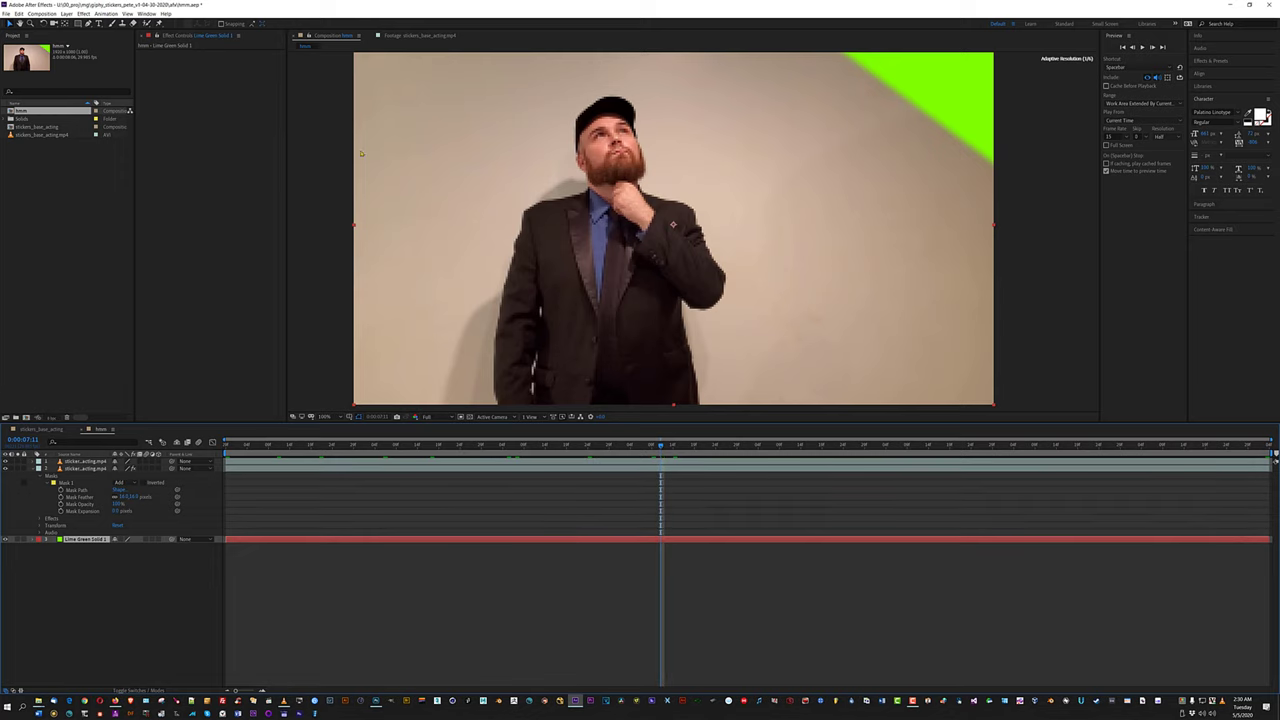
left_click(41, 13)
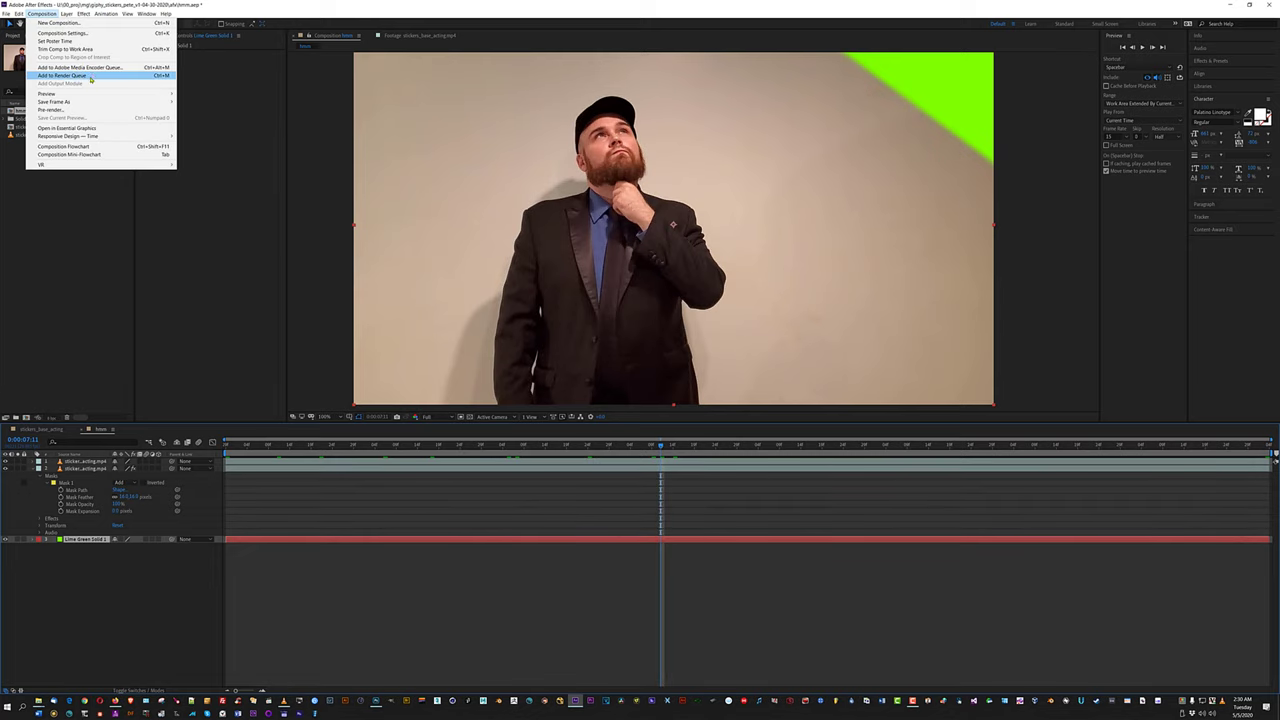
mouse_move(144, 104)
left_click(200, 101)
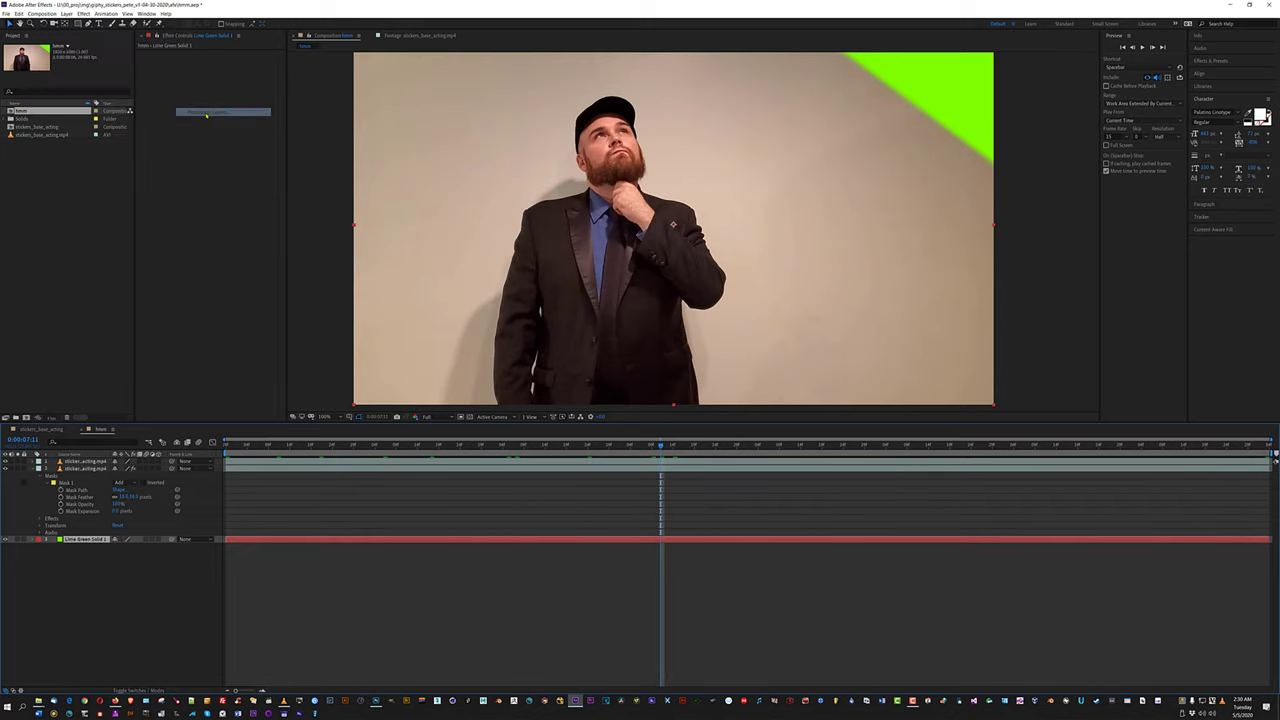
type("h07")
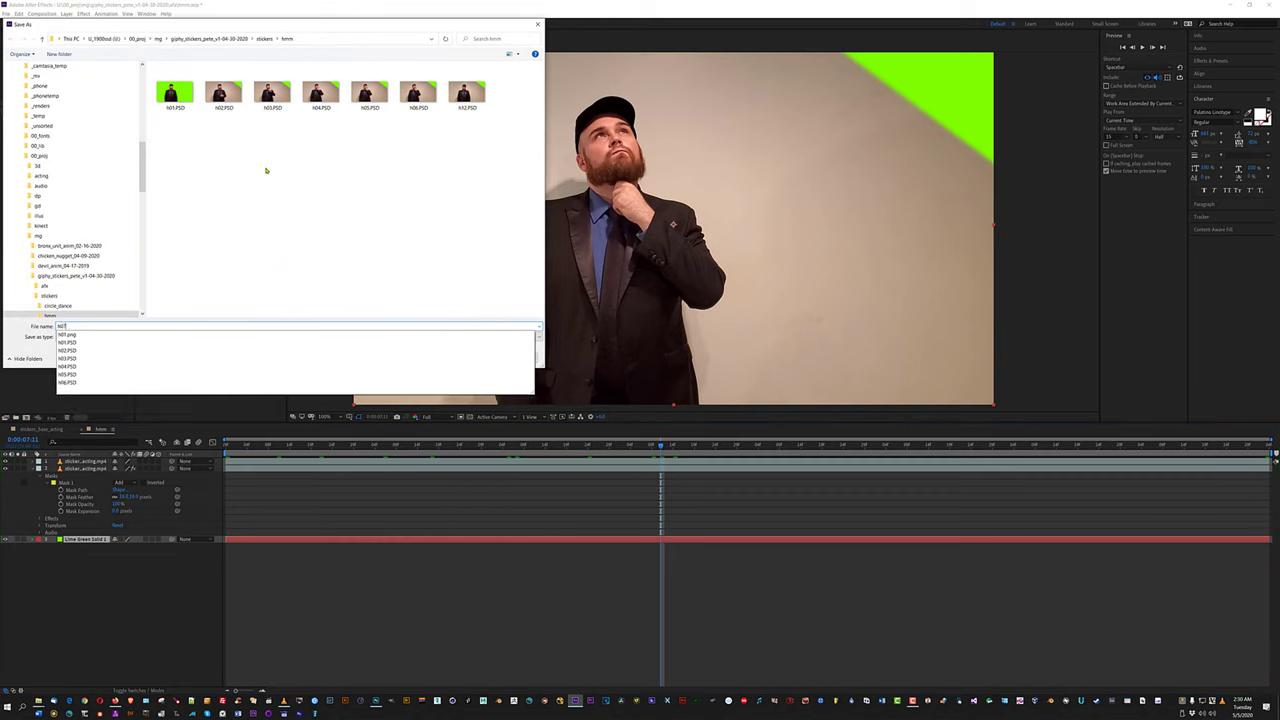
left_click(478, 357)
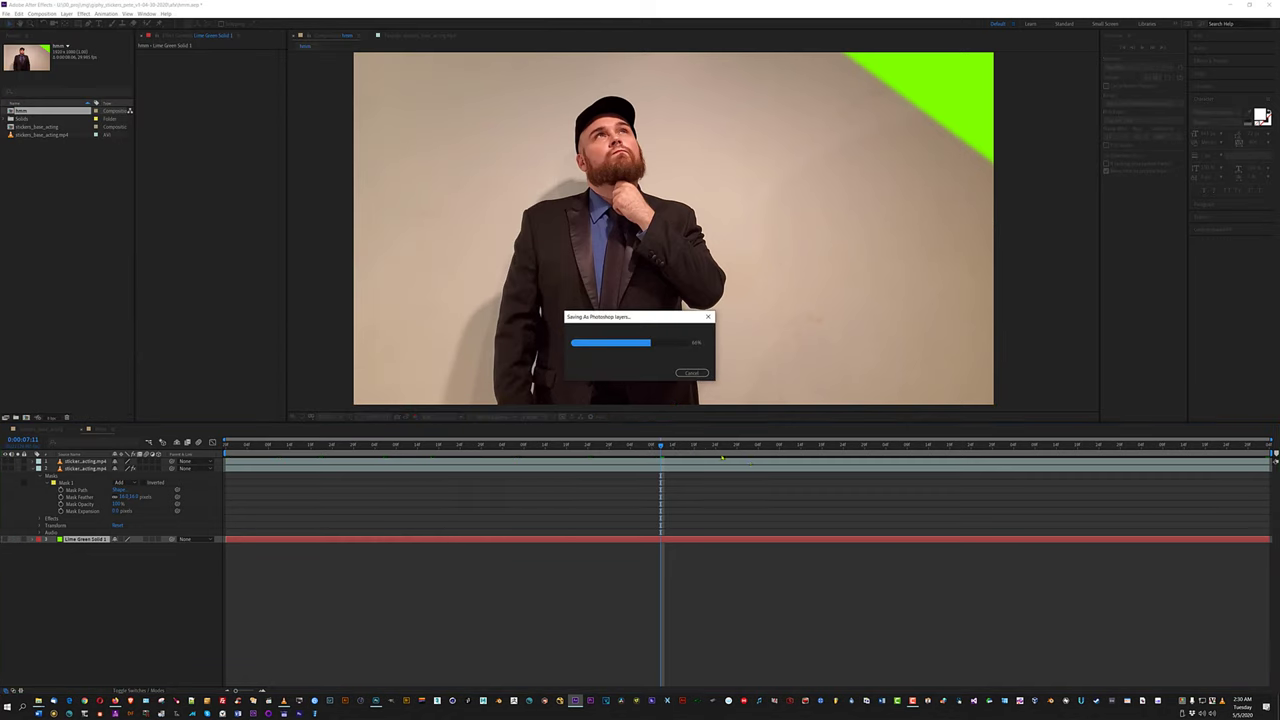
Move the current time to 0:00:09:00 and save that frame as Photoshop layers under the name h09.
left_click_drag(717, 452, 762, 452)
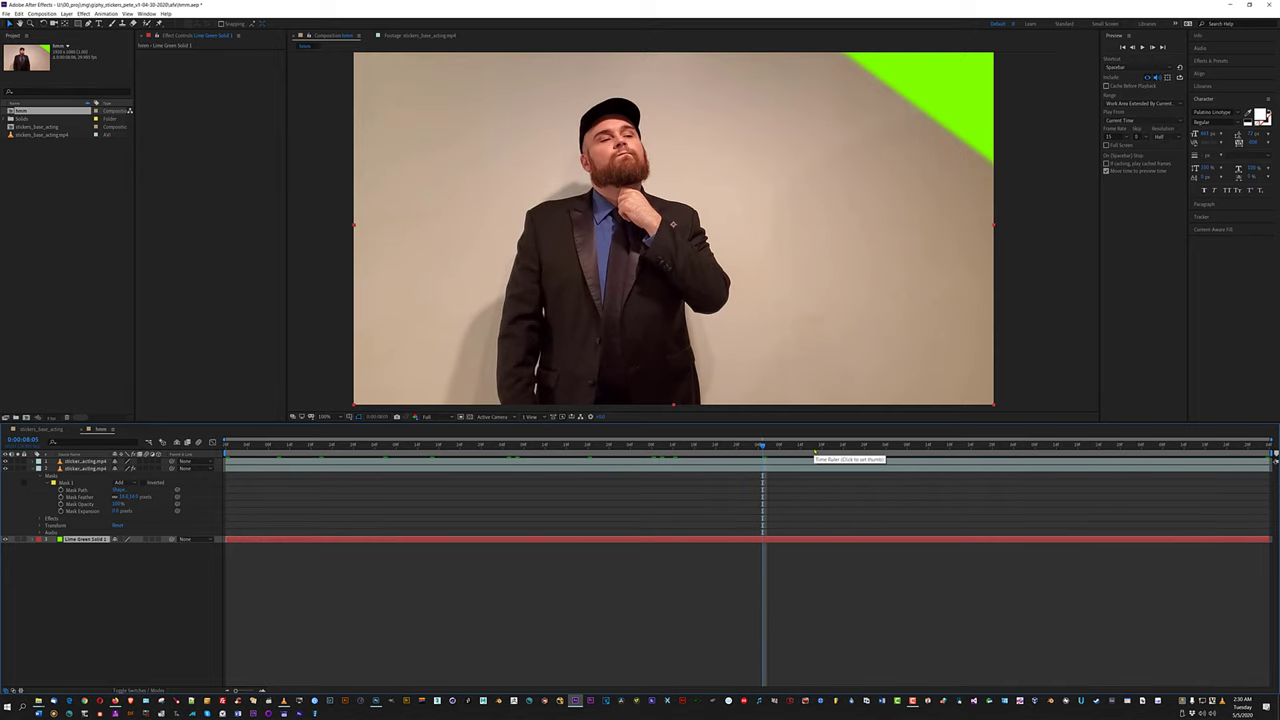
key("space")
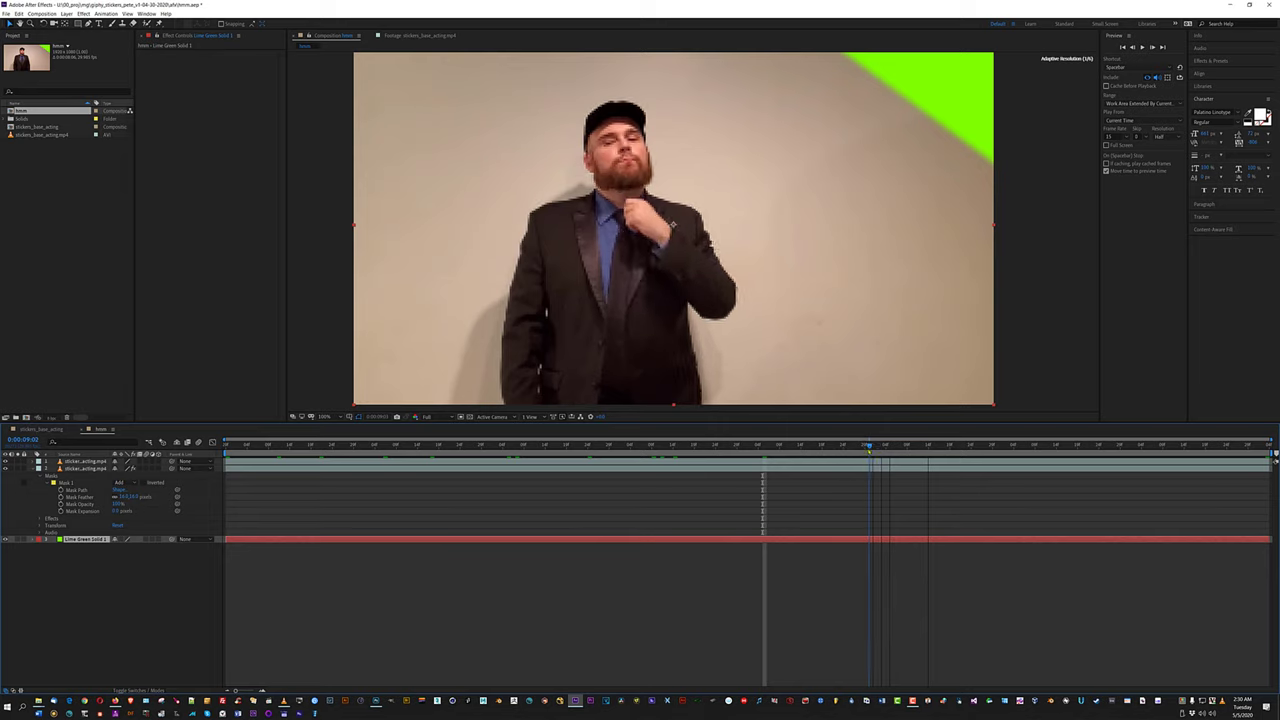
key("space")
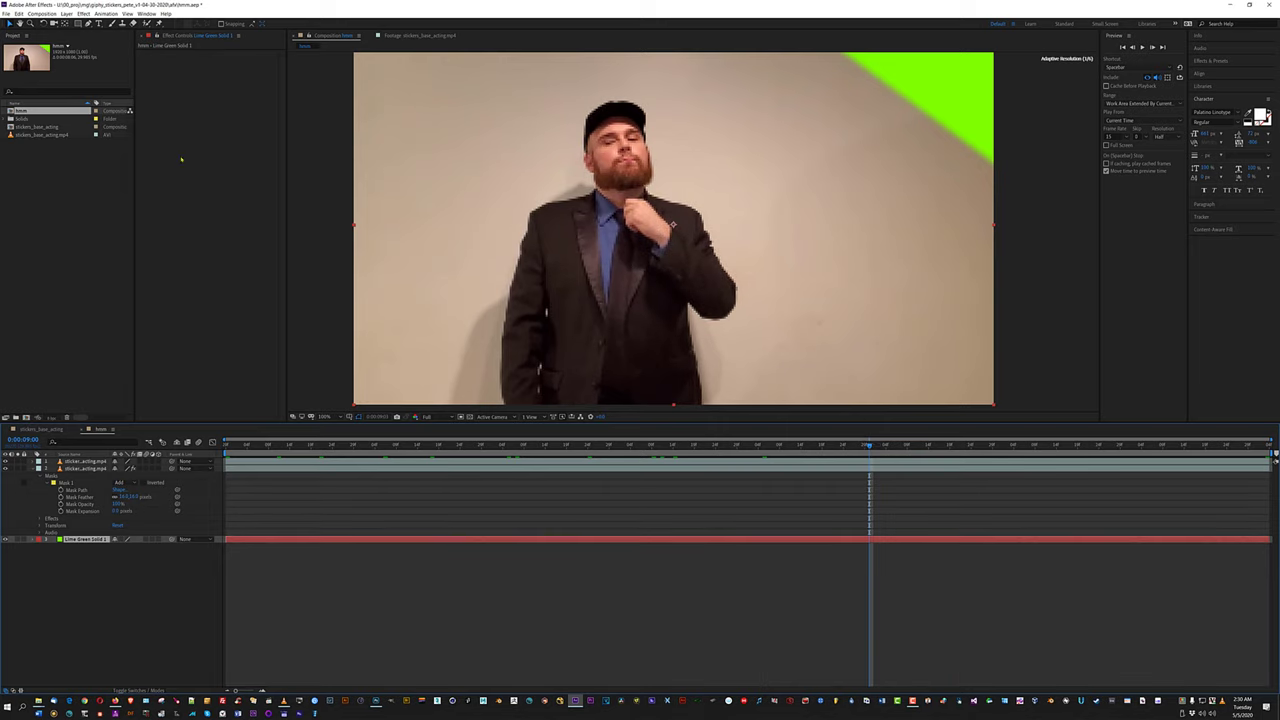
left_click(49, 14)
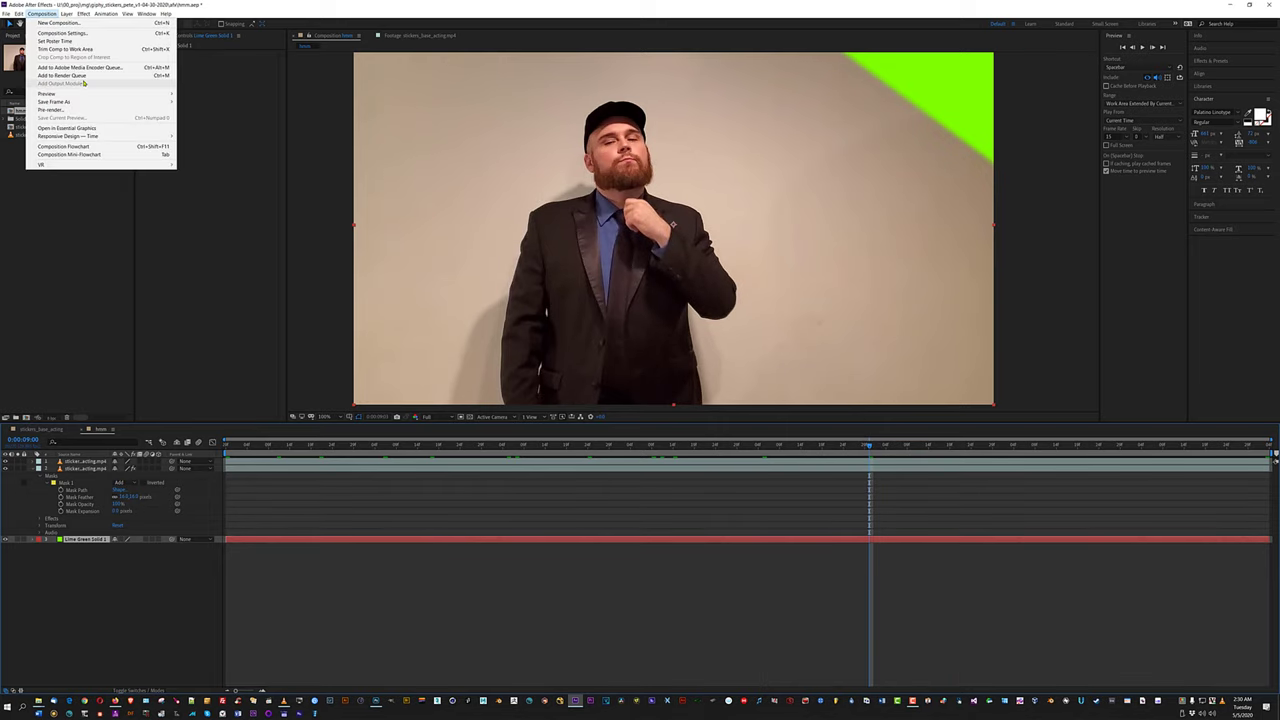
mouse_move(150, 101)
left_click(213, 114)
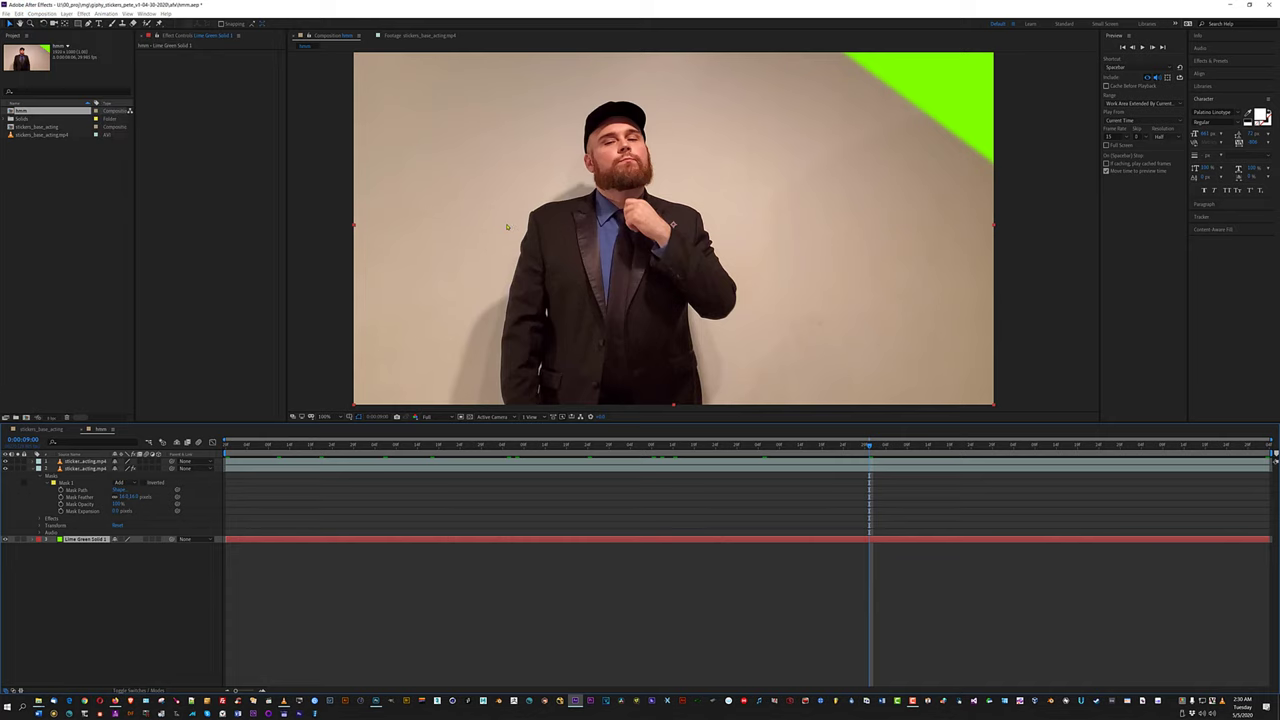
type("h08")
key("Return")
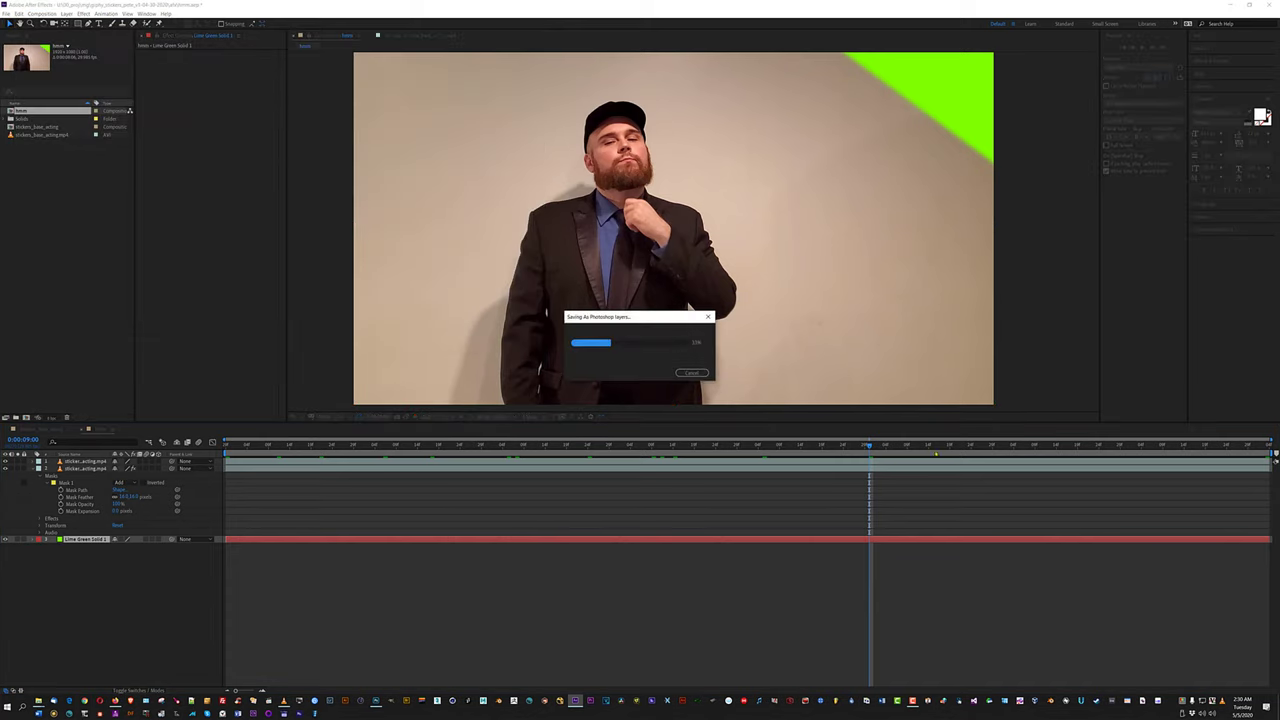
Play through the hand-lowering motion and set the current time of the composition to 0:00:09:11.
left_click(966, 453)
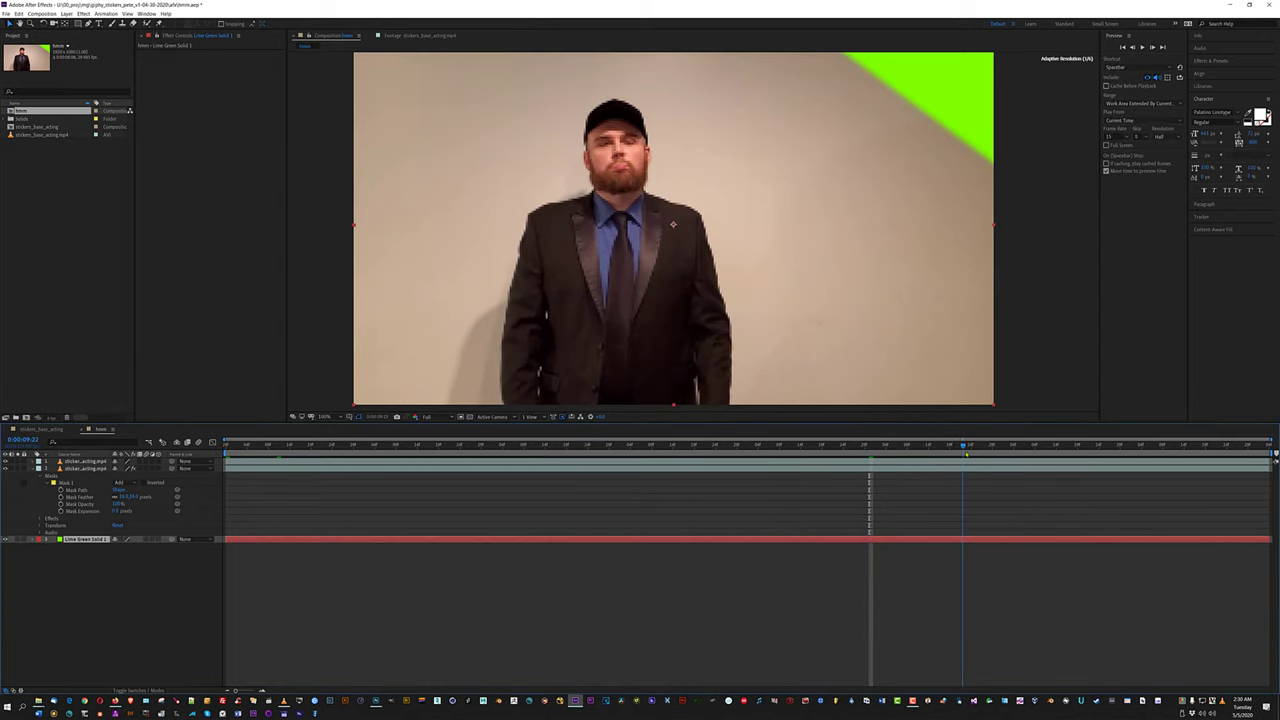
left_click_drag(966, 454, 923, 457)
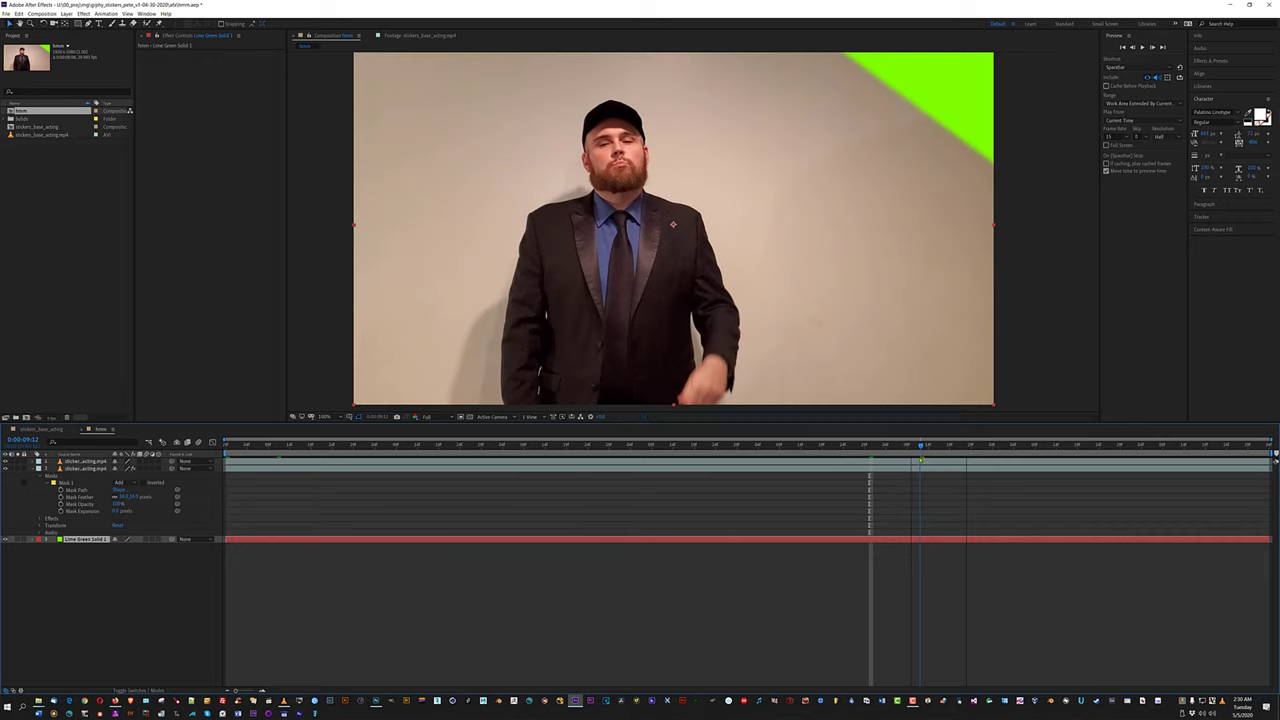
key("space")
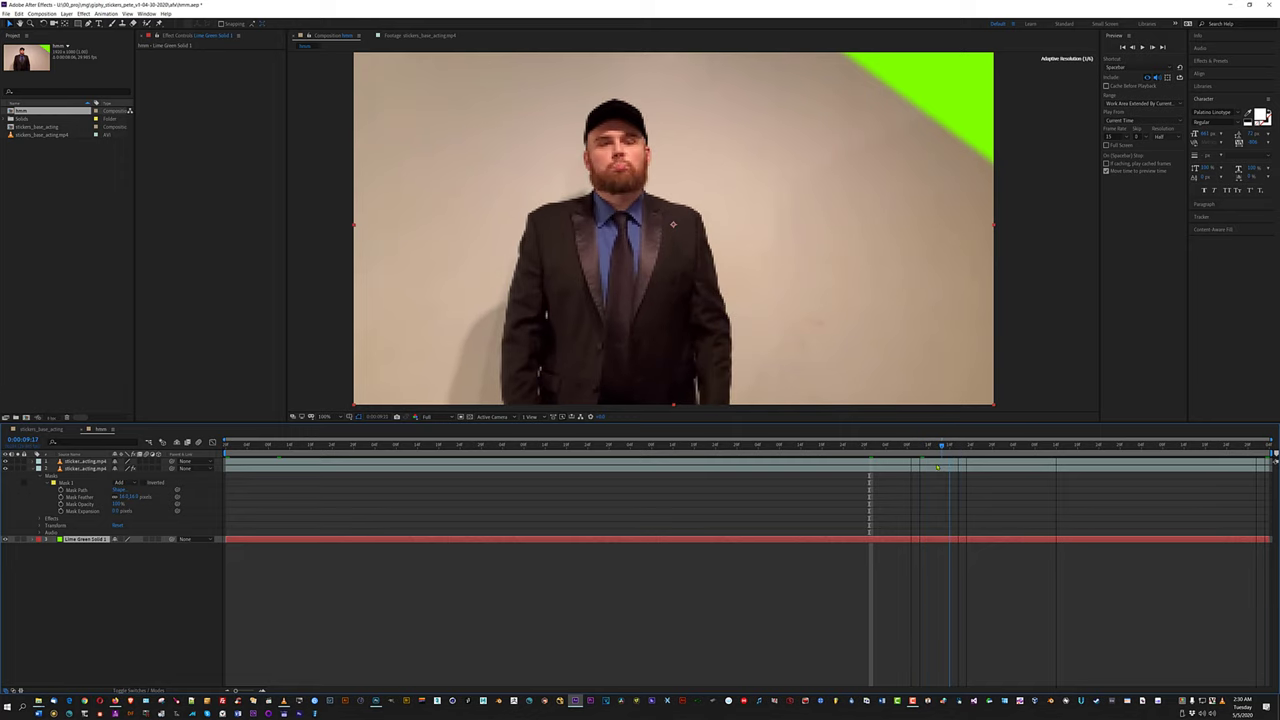
key("space")
left_click_drag(921, 468, 917, 467)
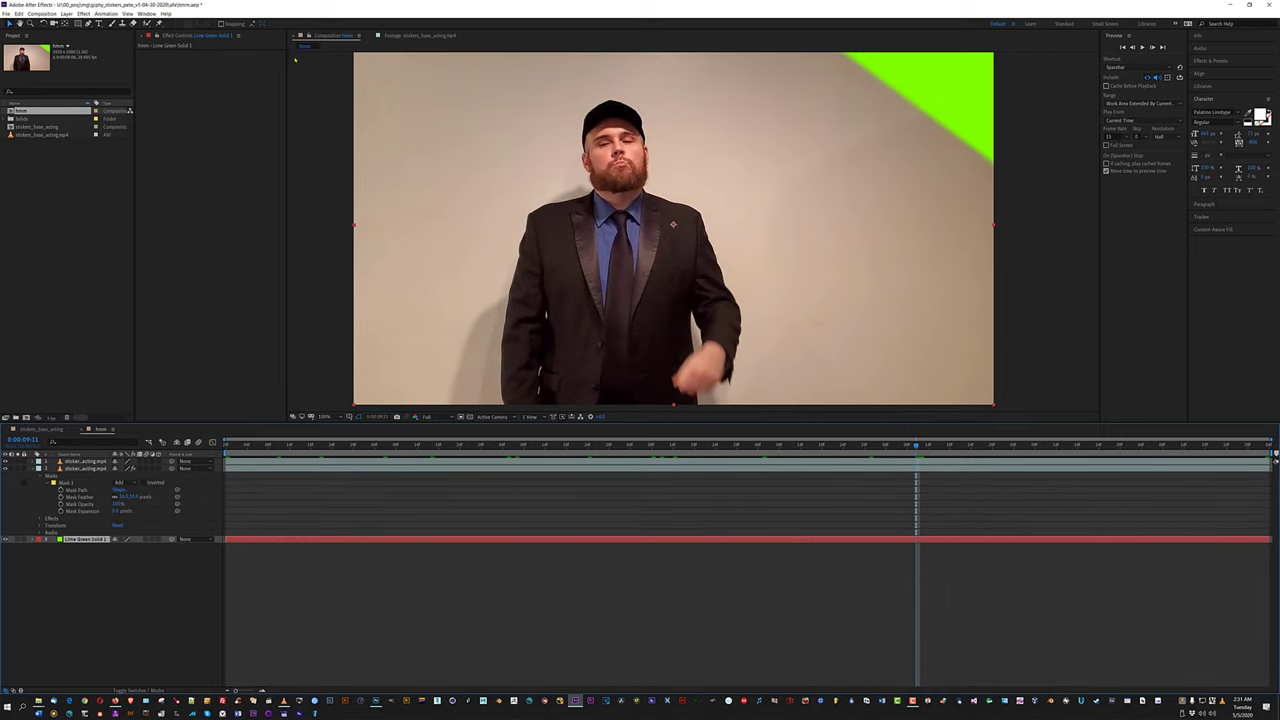
Save the frame at 0:00:09:11 as Photoshop layers under the name h10.
left_click(52, 14)
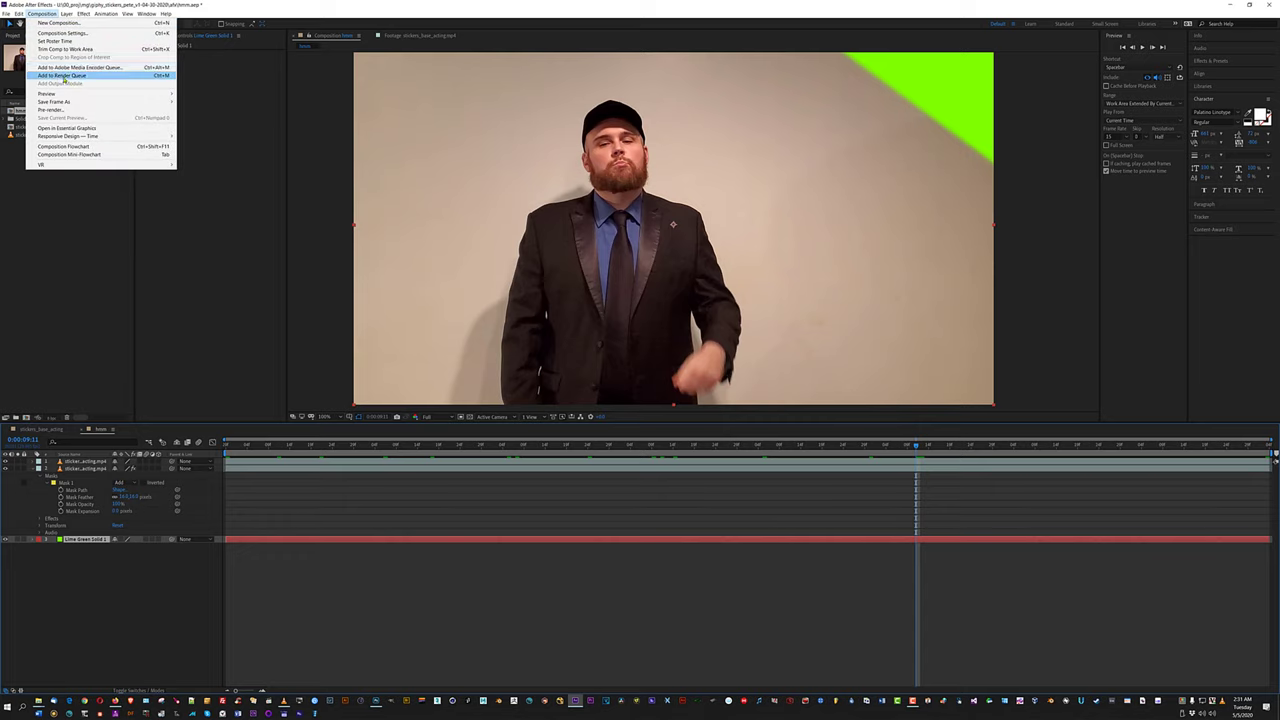
mouse_move(150, 101)
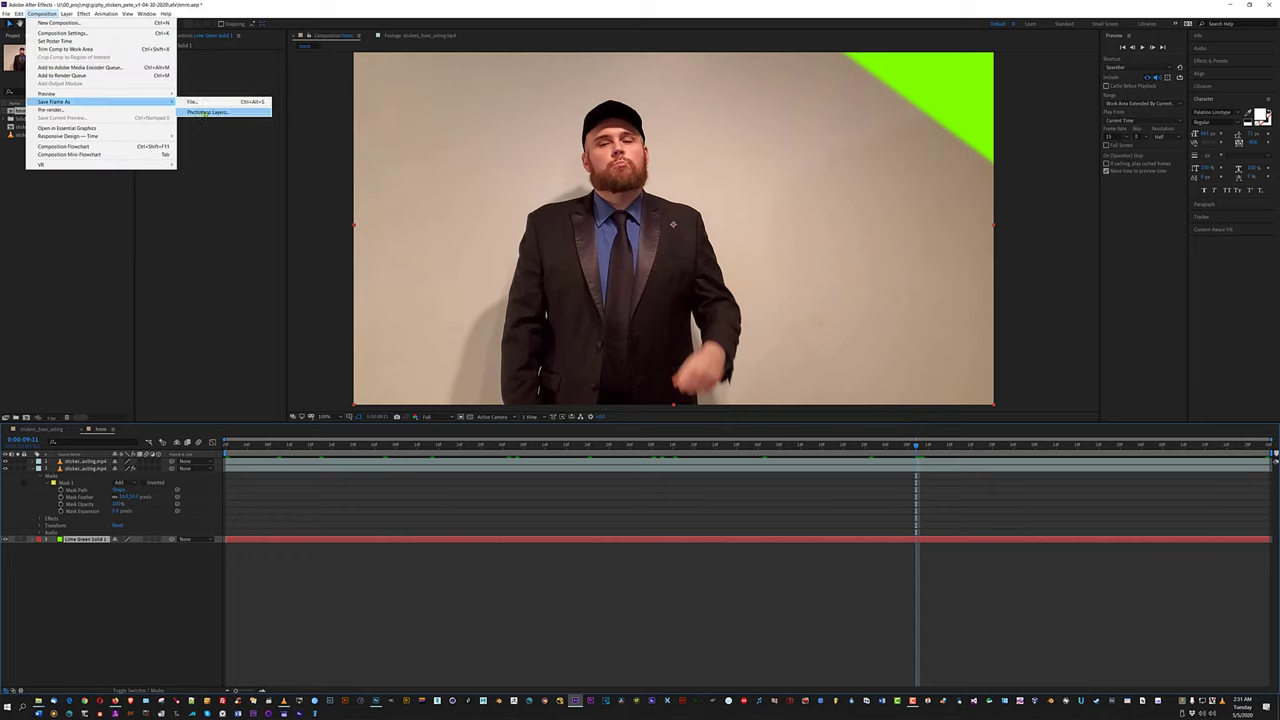
left_click(190, 112)
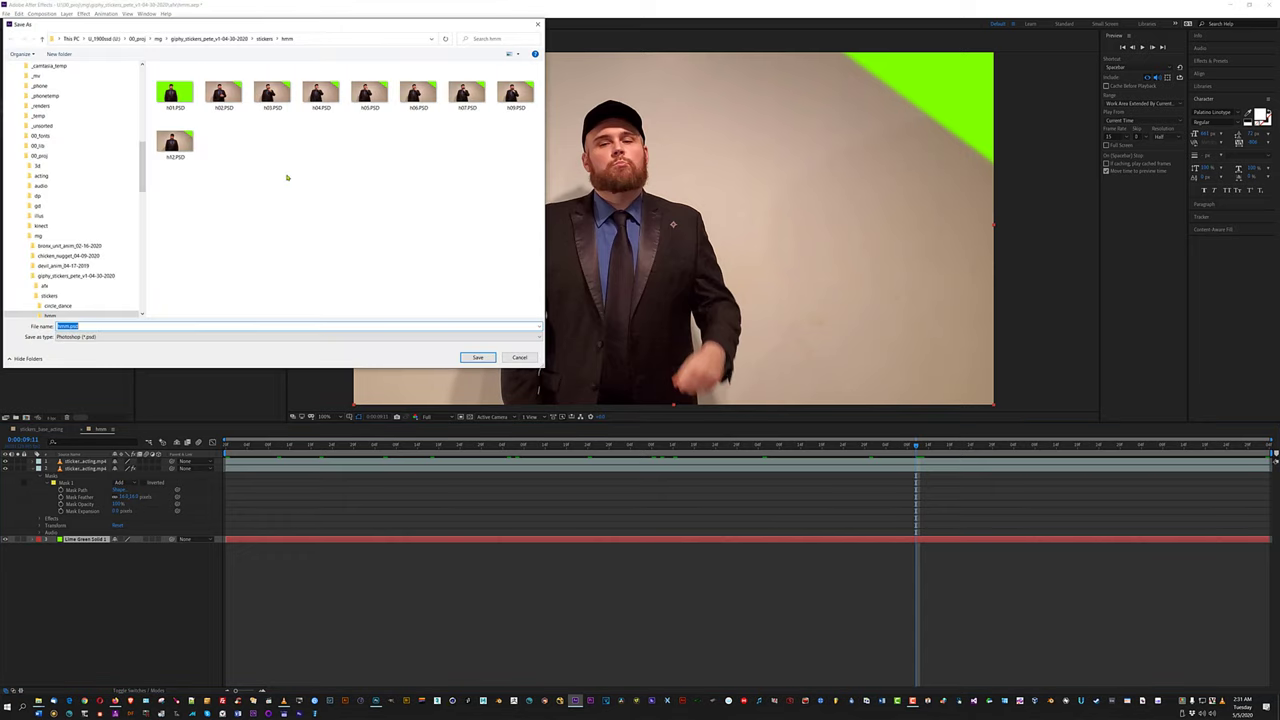
type("h10")
key("Return")
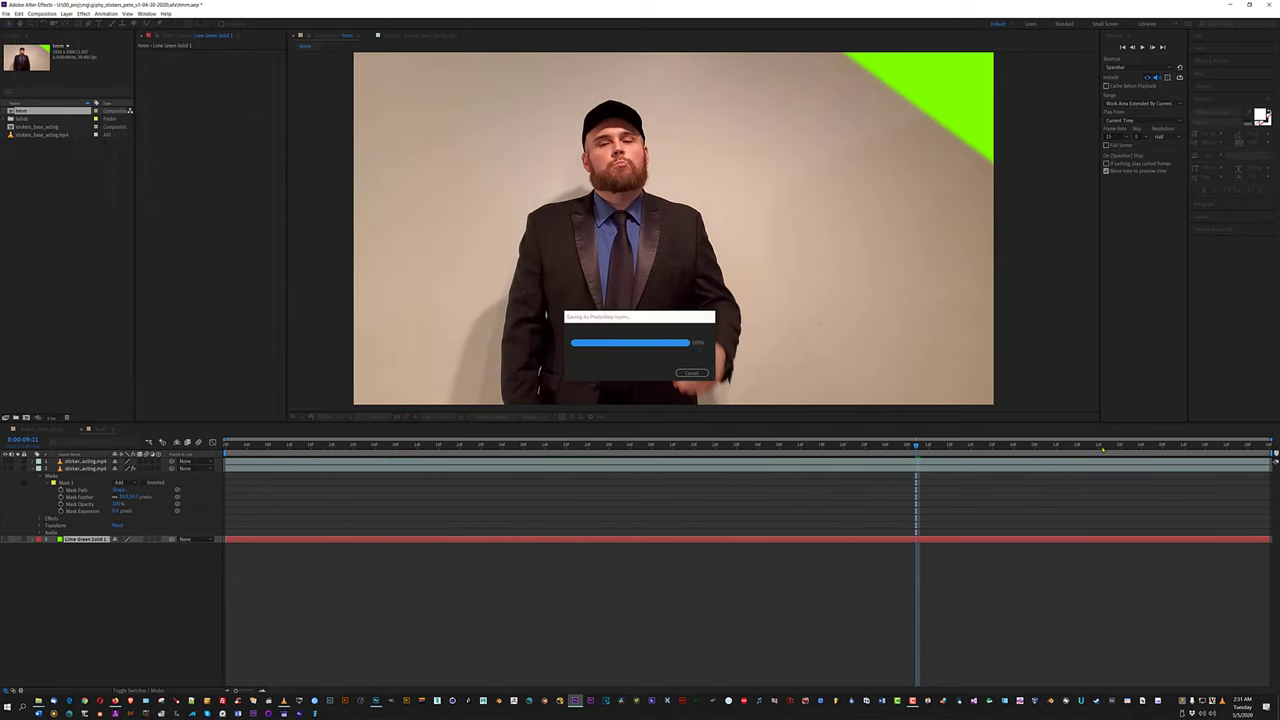
Move the current time to 0:00:10:17 and save that frame as Photoshop layers under the name h11.
left_click_drag(1111, 447, 1070, 478)
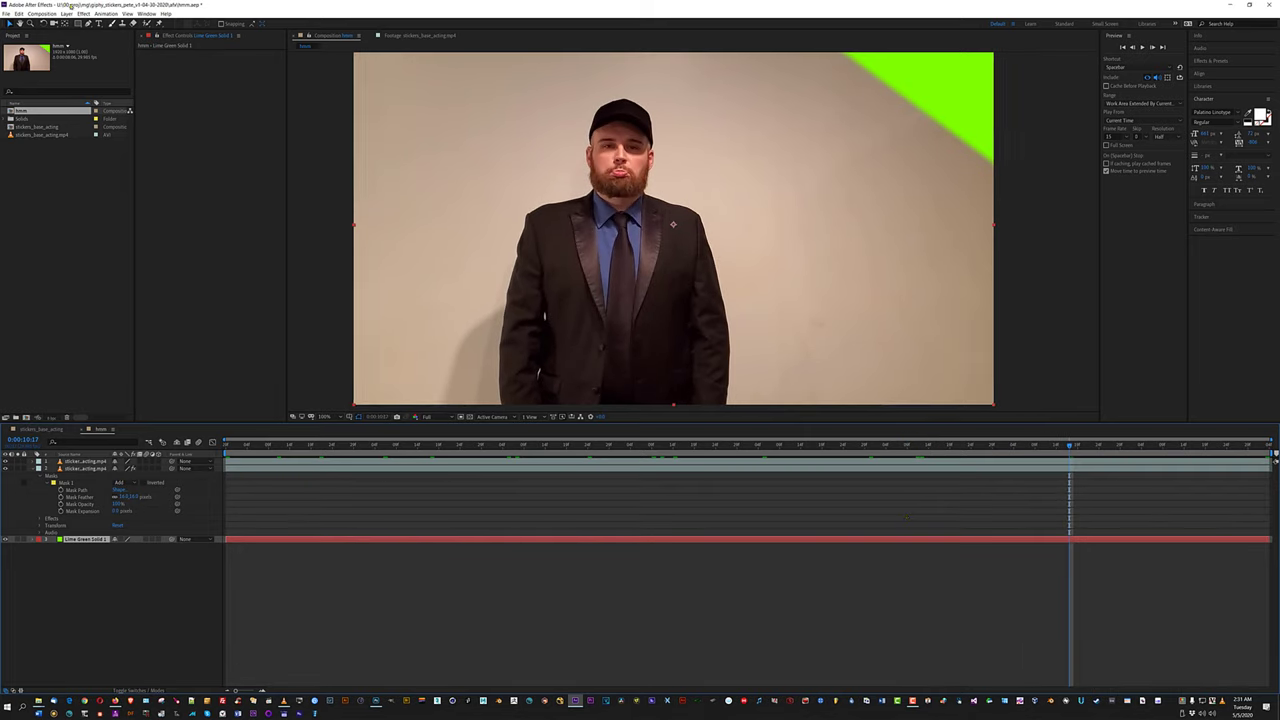
left_click(47, 14)
mouse_move(150, 101)
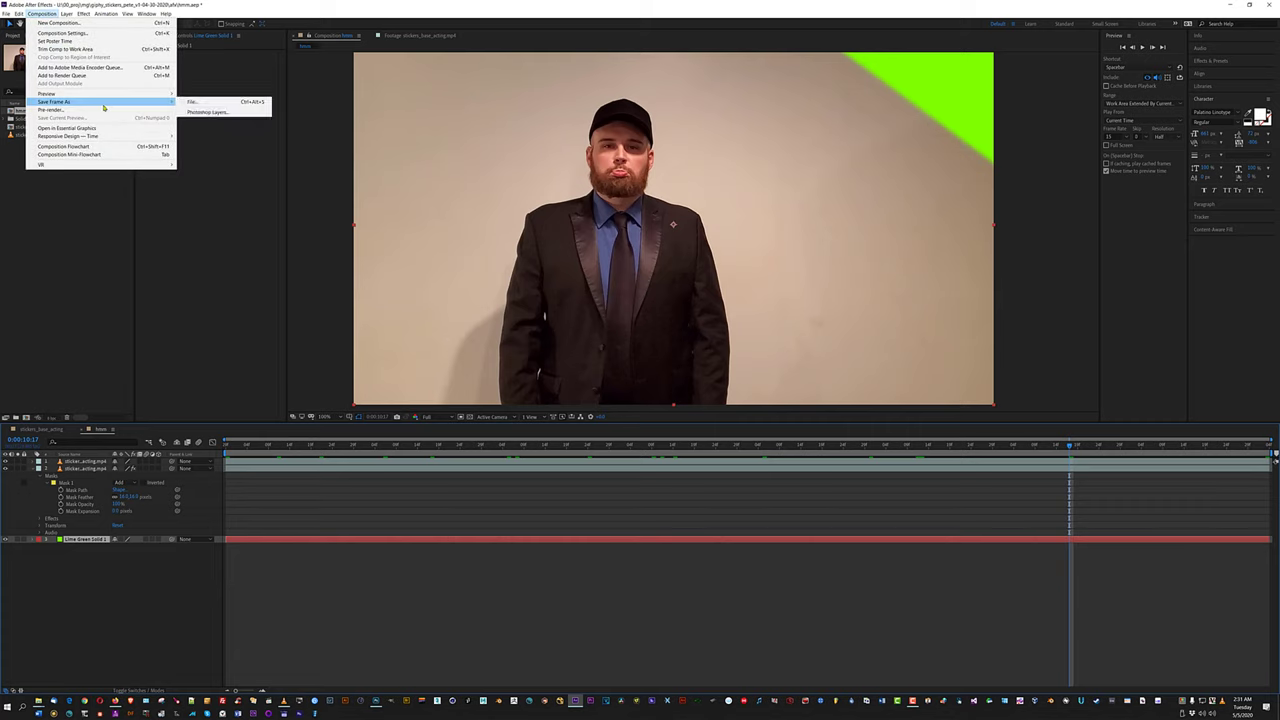
left_click(190, 112)
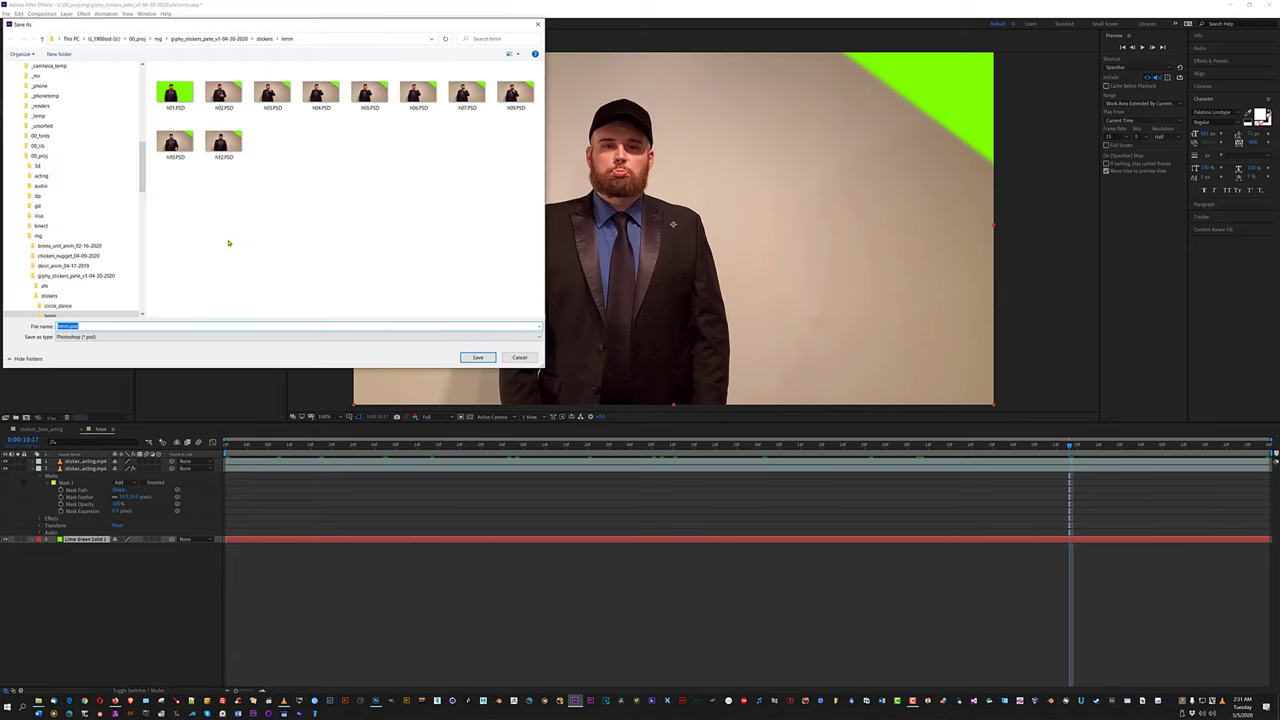
key("Return")
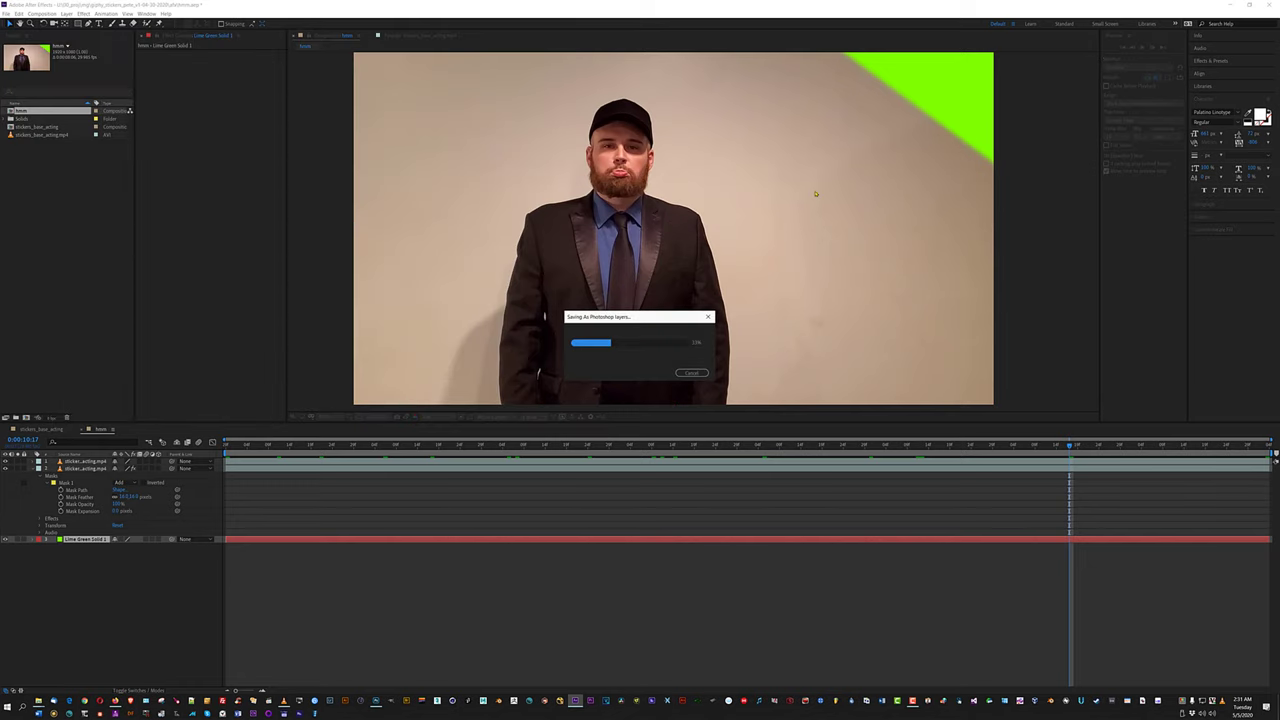
Switch to the File Explorer window and delete h12.PSD from the hmm folder.
left_click(1238, 5)
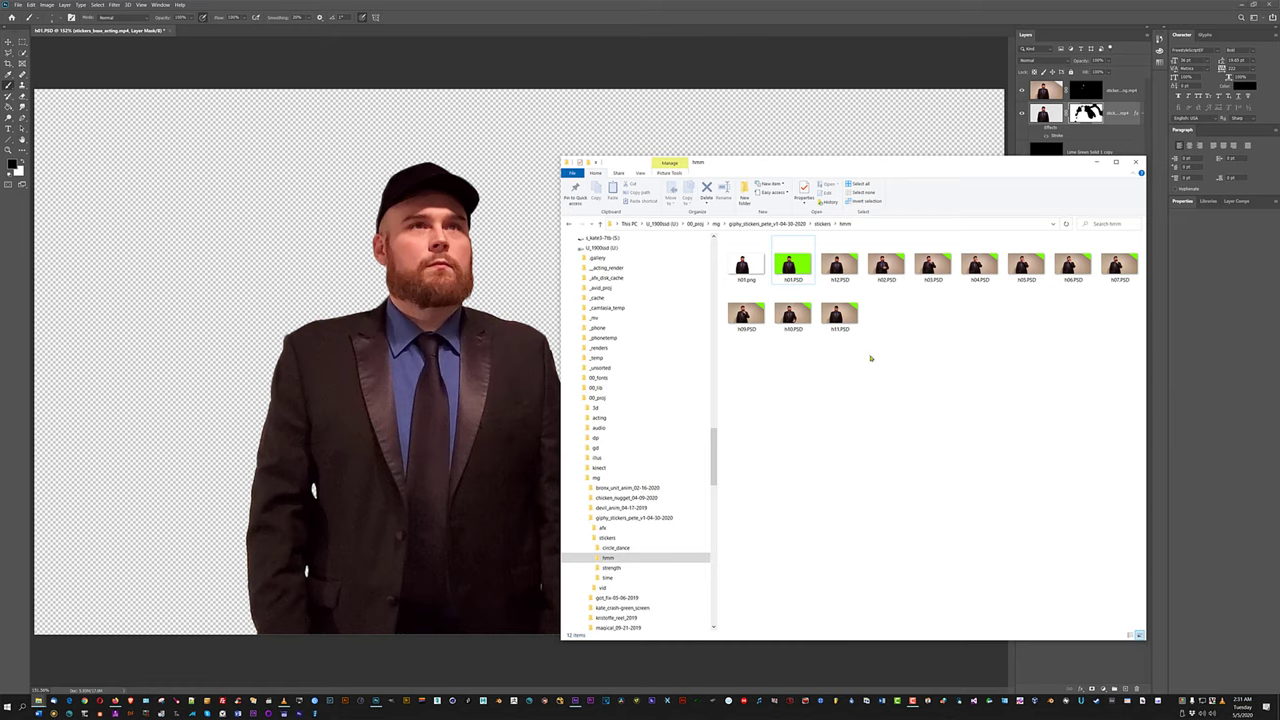
left_click(848, 318)
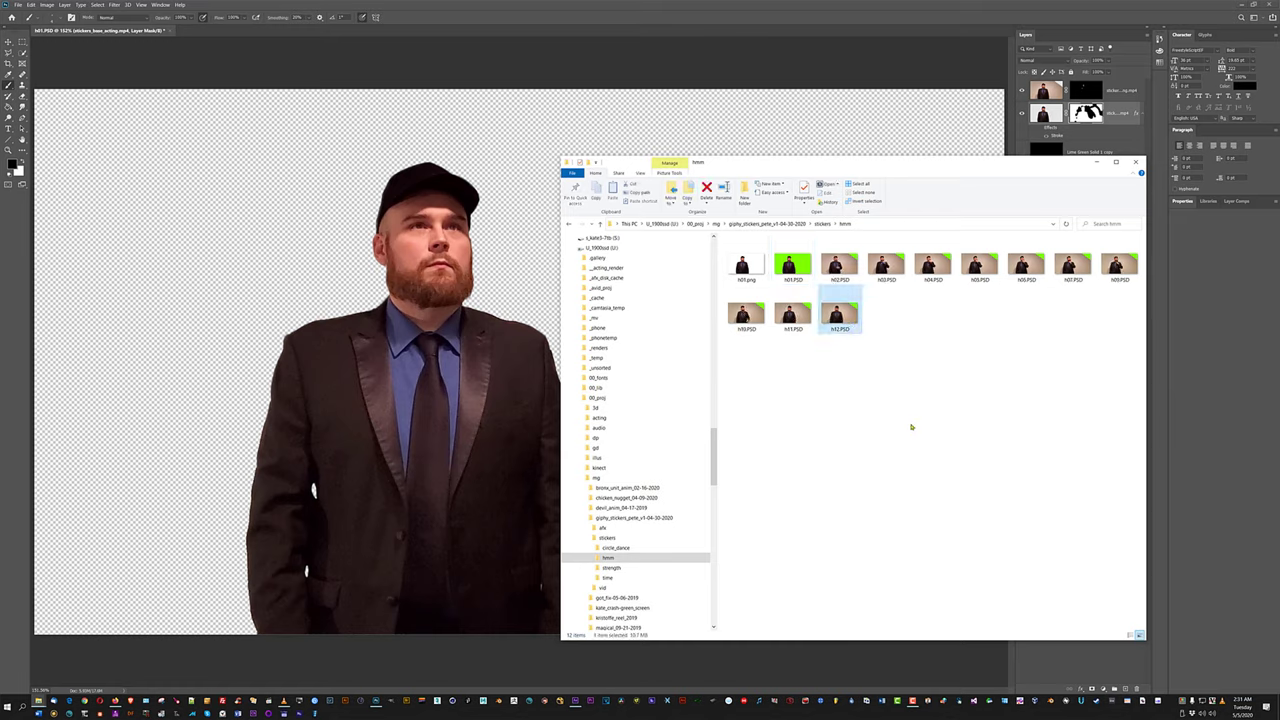
key("Delete")
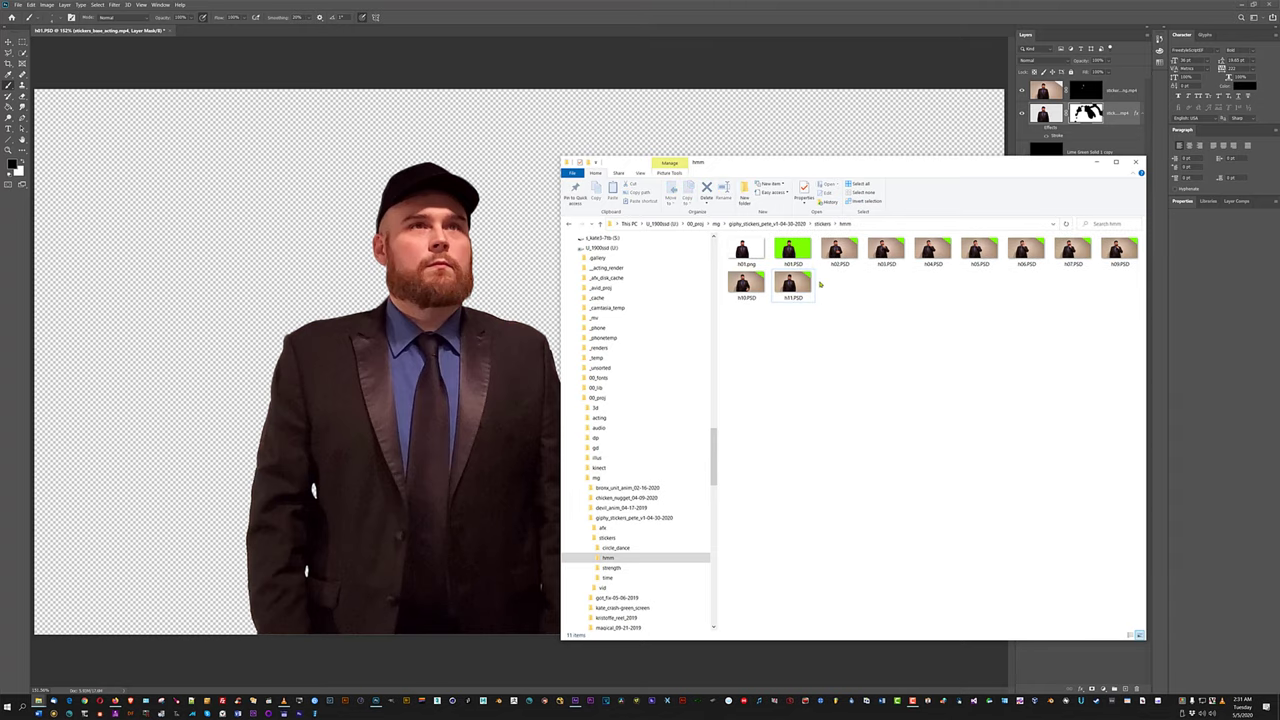
Open all the files from h02.PSD through h11.PSD in Photoshop.
left_click(840, 255)
left_click(795, 287, "shift")
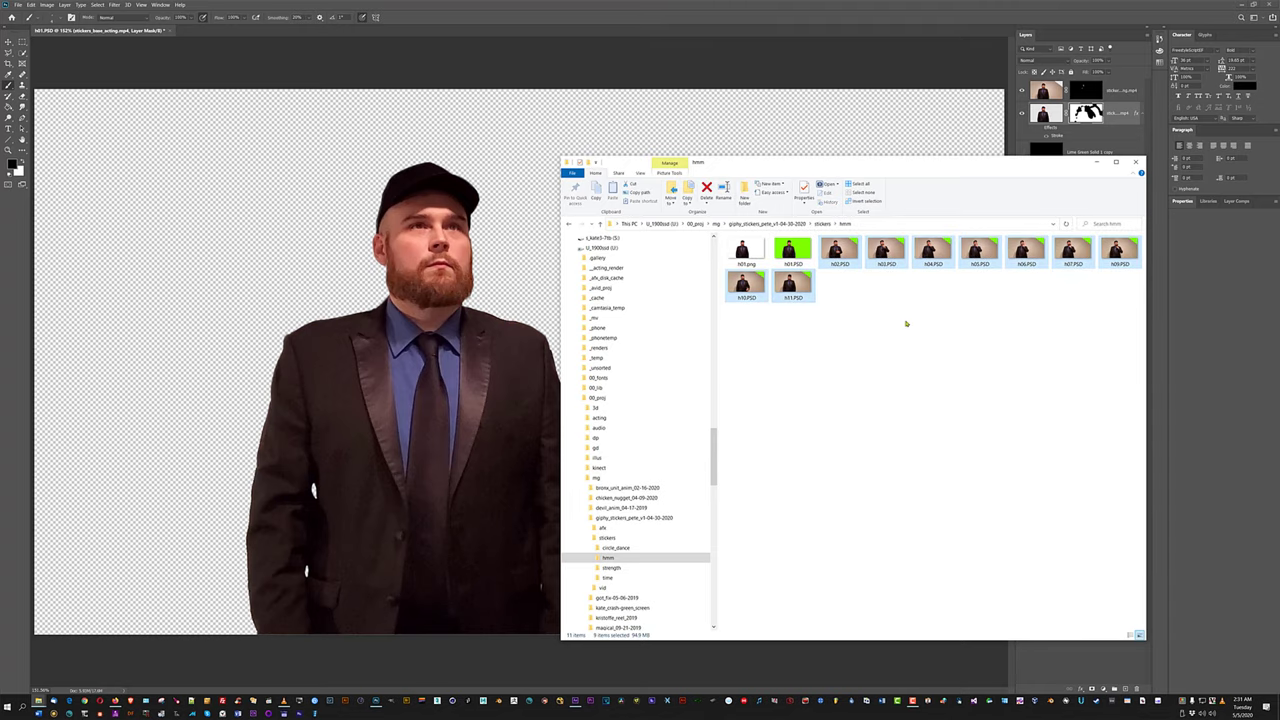
left_click_drag(800, 283, 214, 30)
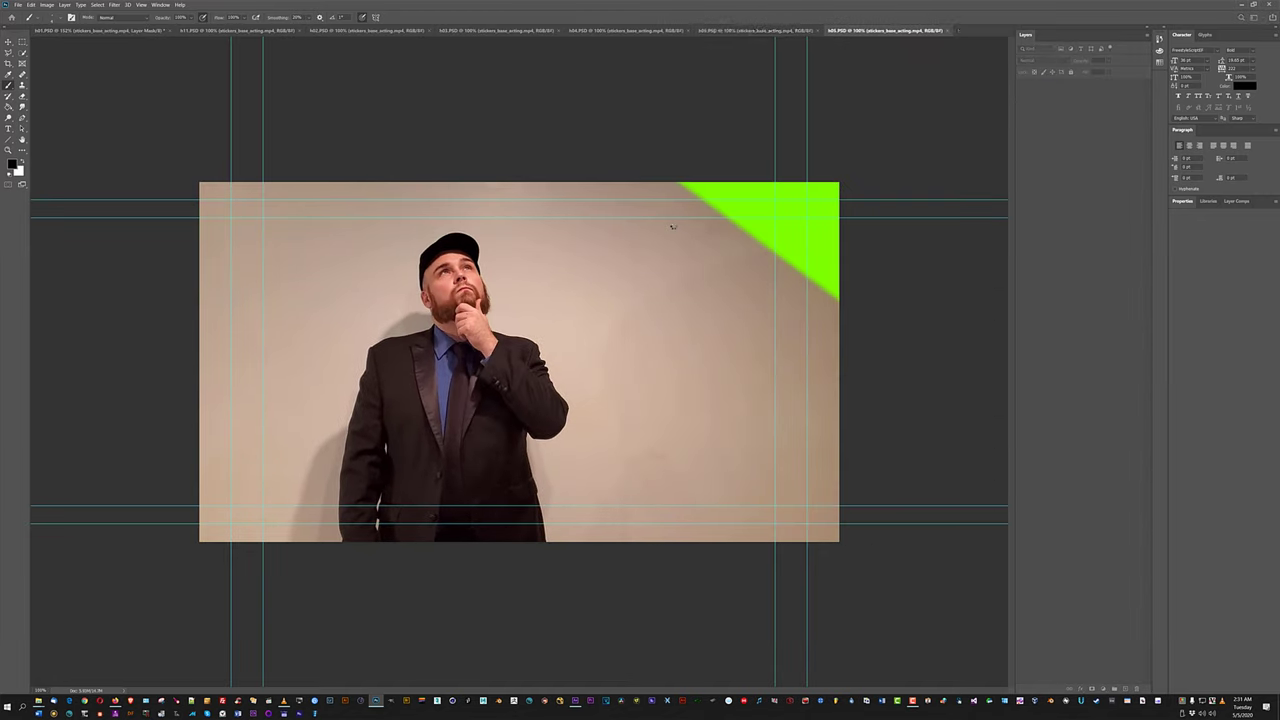
key("ctrl+Tab")
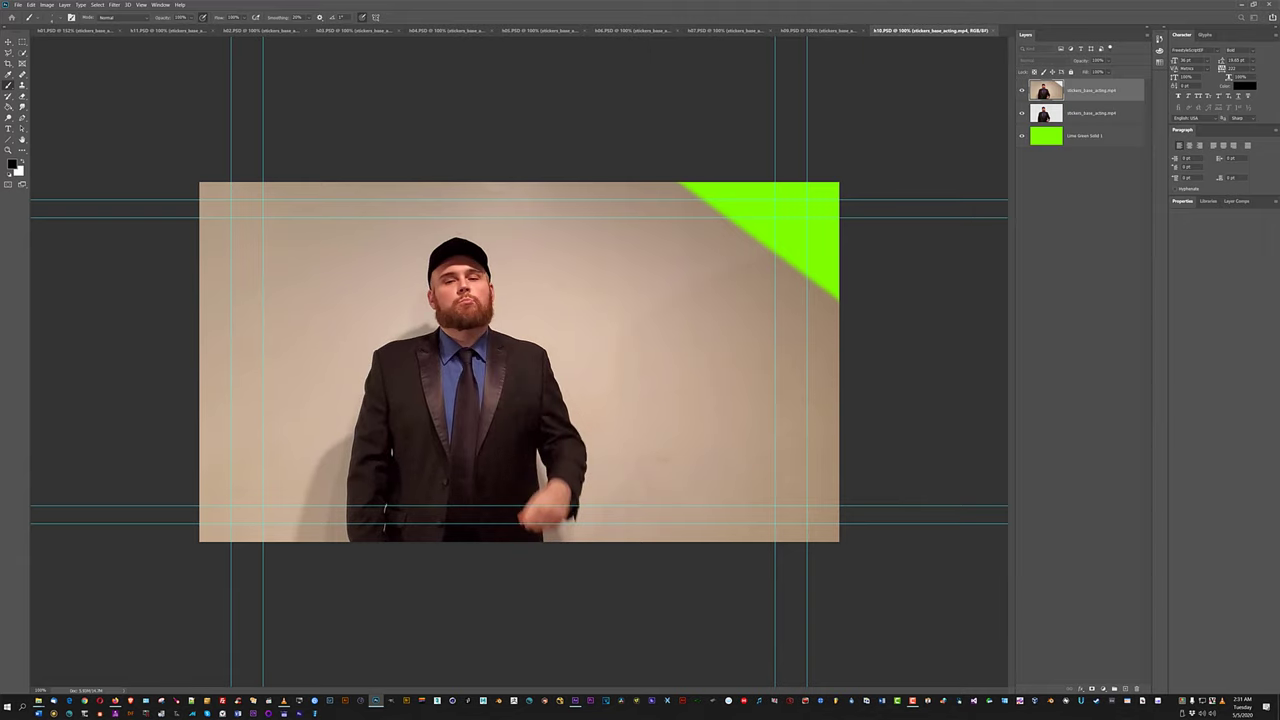
In the h11 document, hide the uppermost footage layer and the lime green solid layer.
left_click(166, 31)
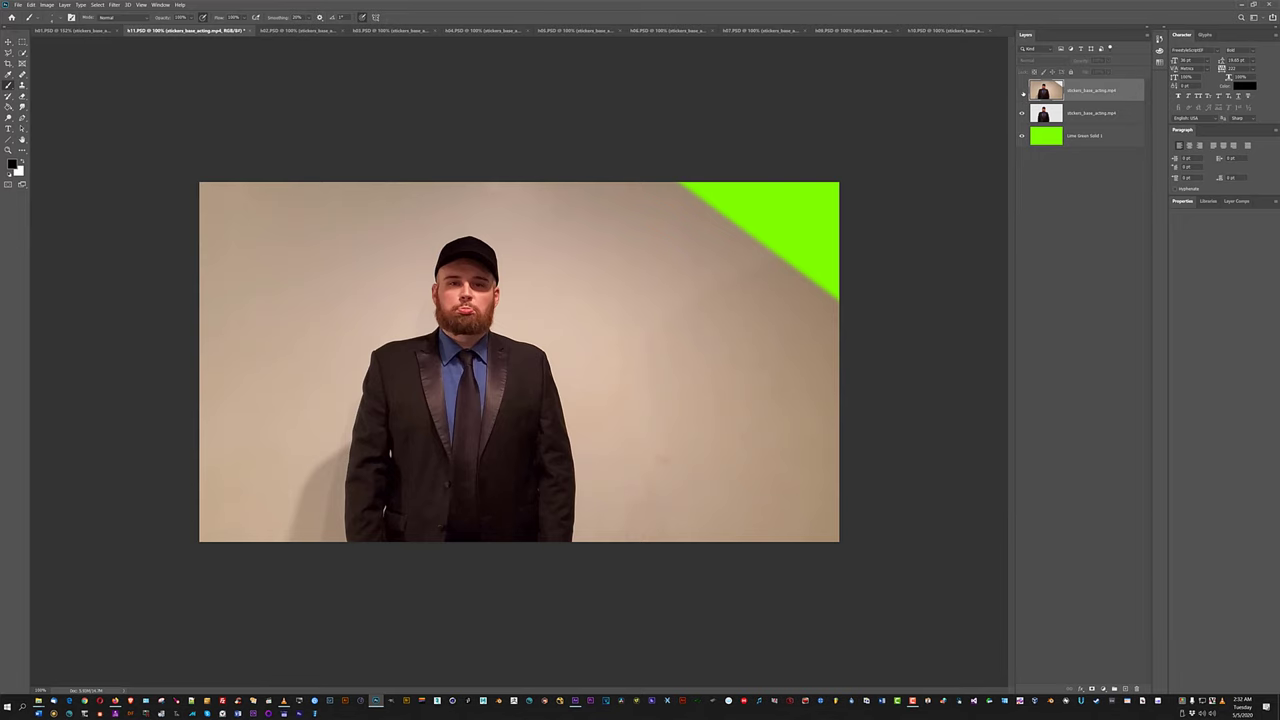
left_click(1022, 92)
left_click(1022, 137)
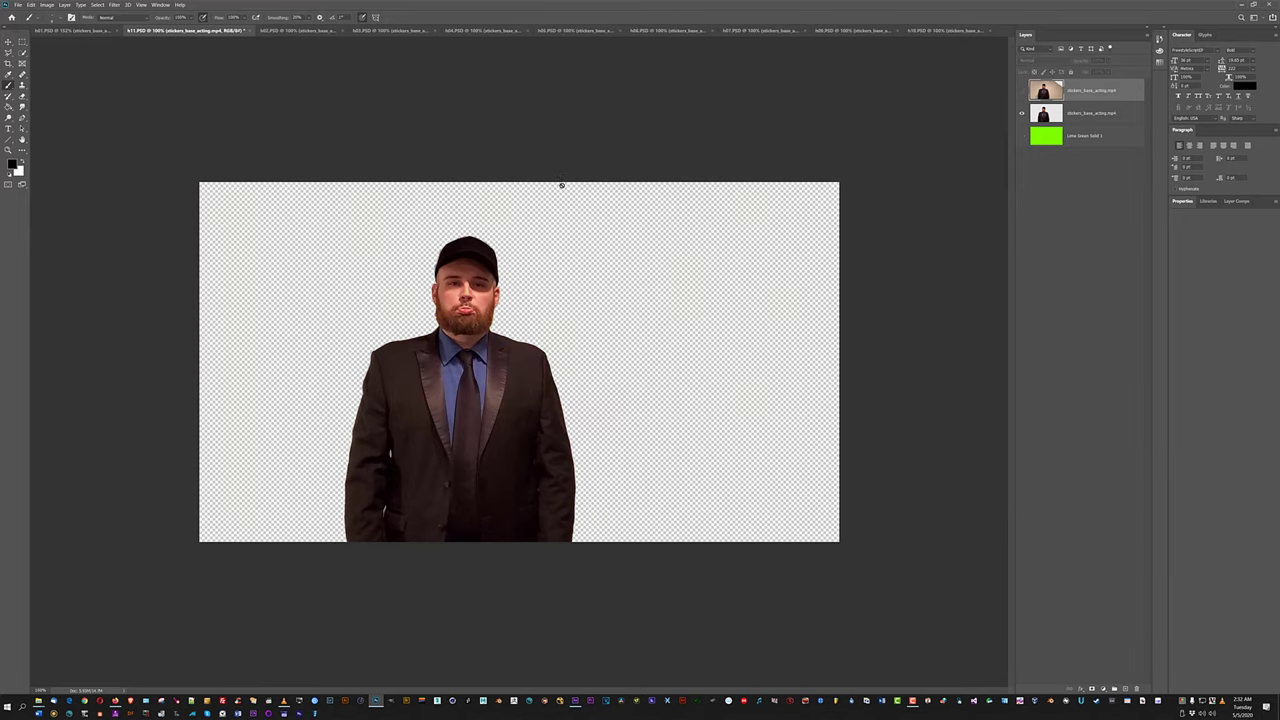
Set up a Save for Web export of the h11 document as PNG-24 with transparency enabled.
left_click(18, 5)
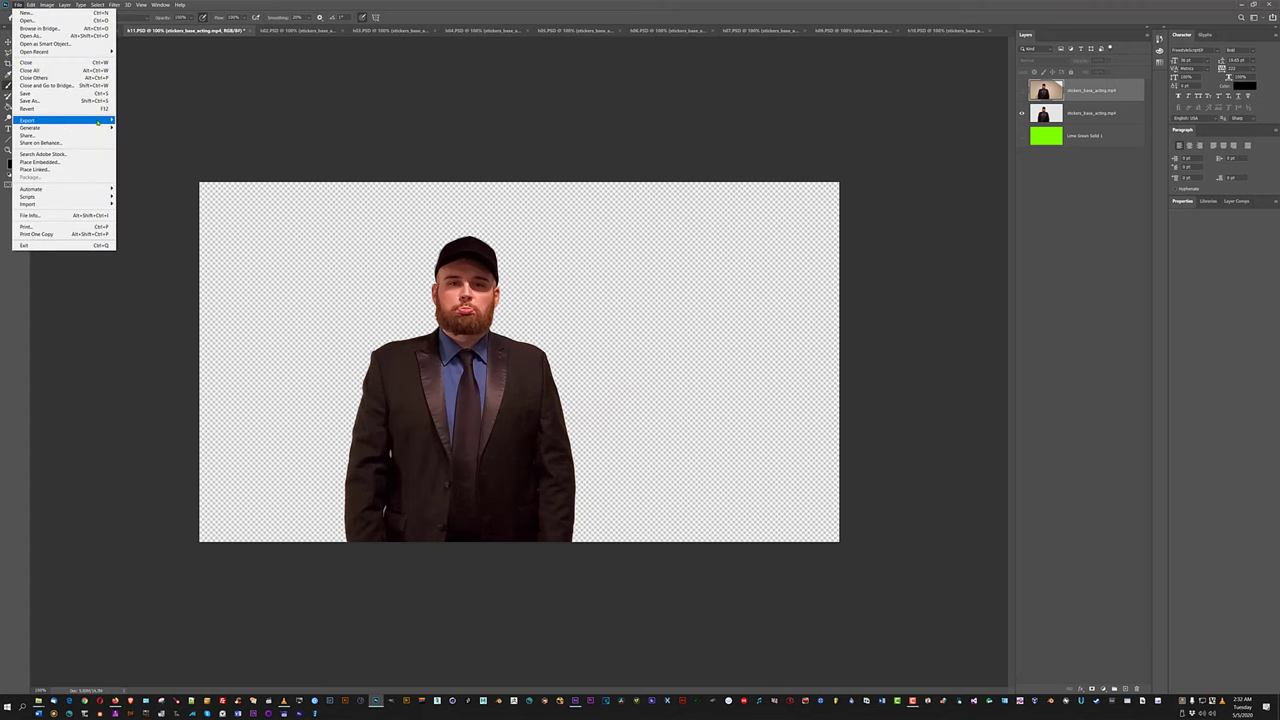
mouse_move(98, 122)
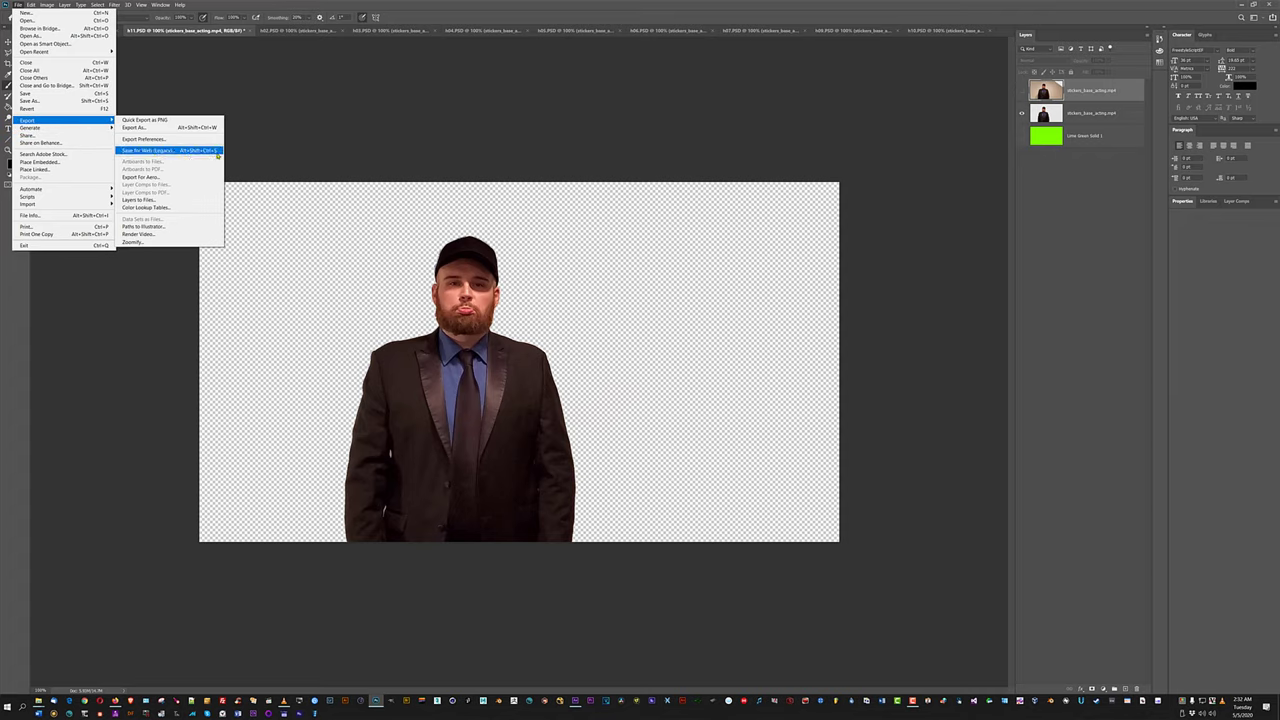
left_click(217, 152)
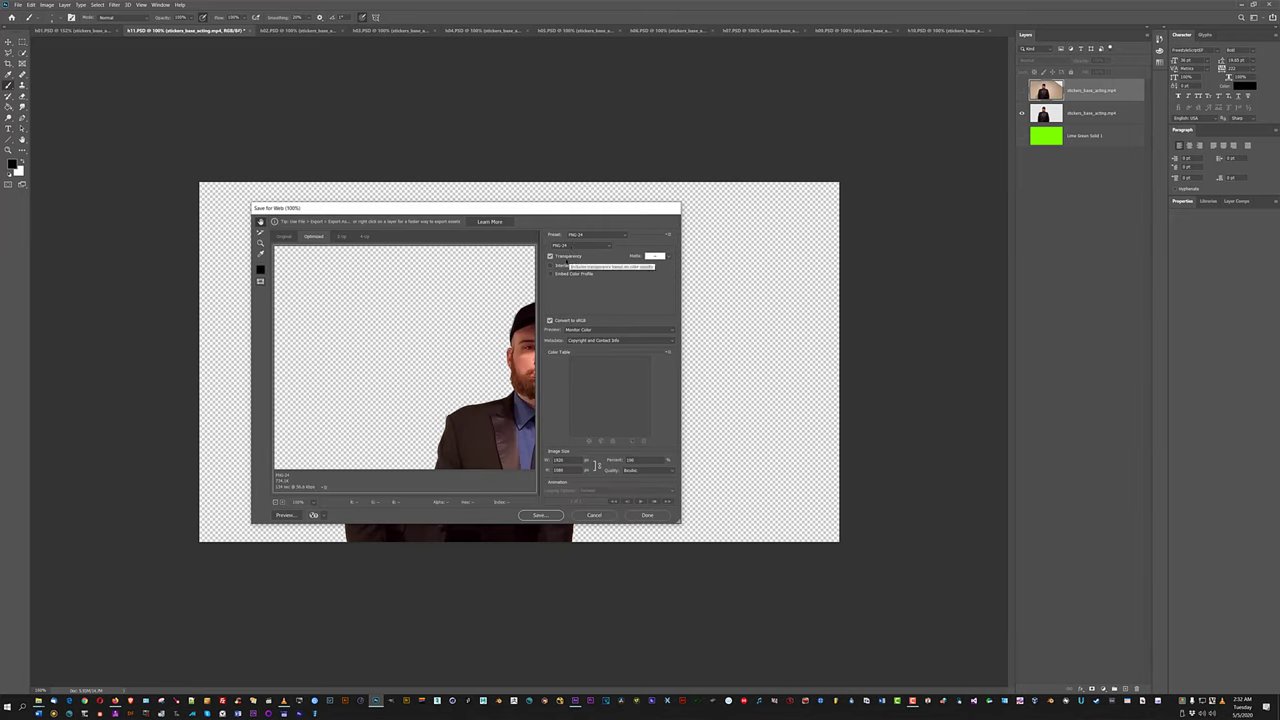
left_click(566, 257)
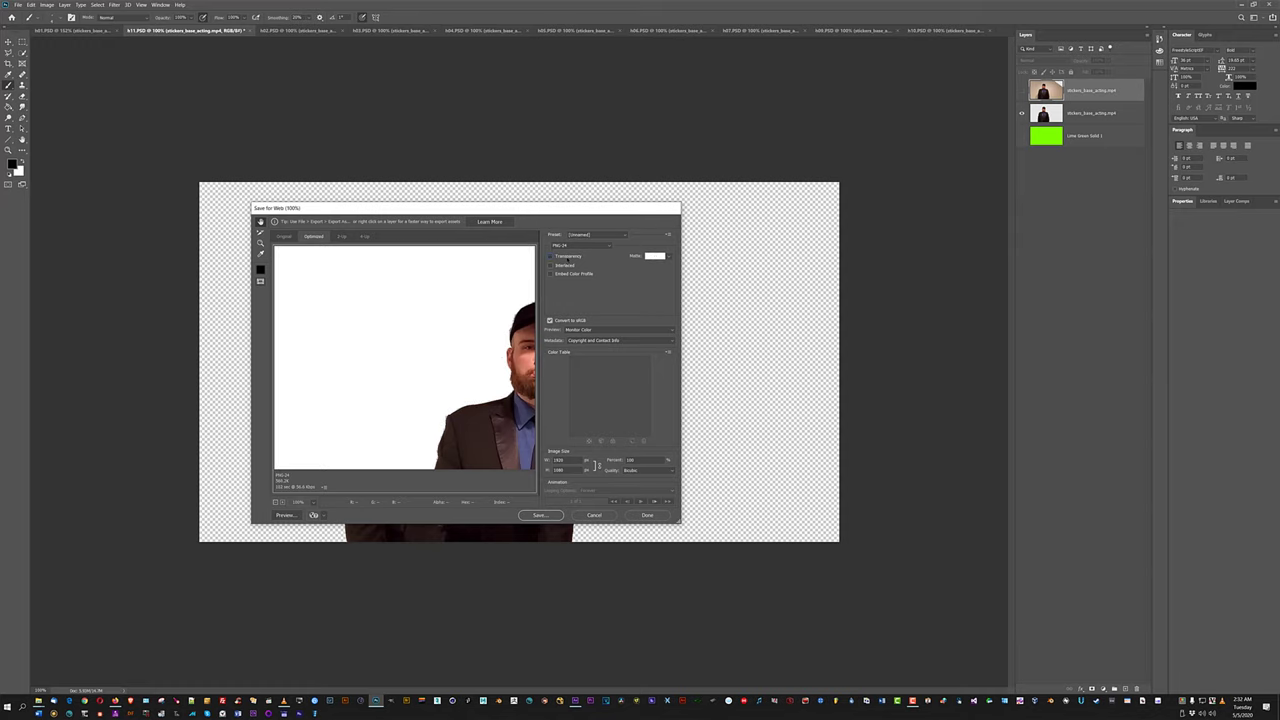
left_click(566, 257)
Save the optimized h11.png into the hmm folder inside the sticker project's stickers folder.
left_click(538, 515)
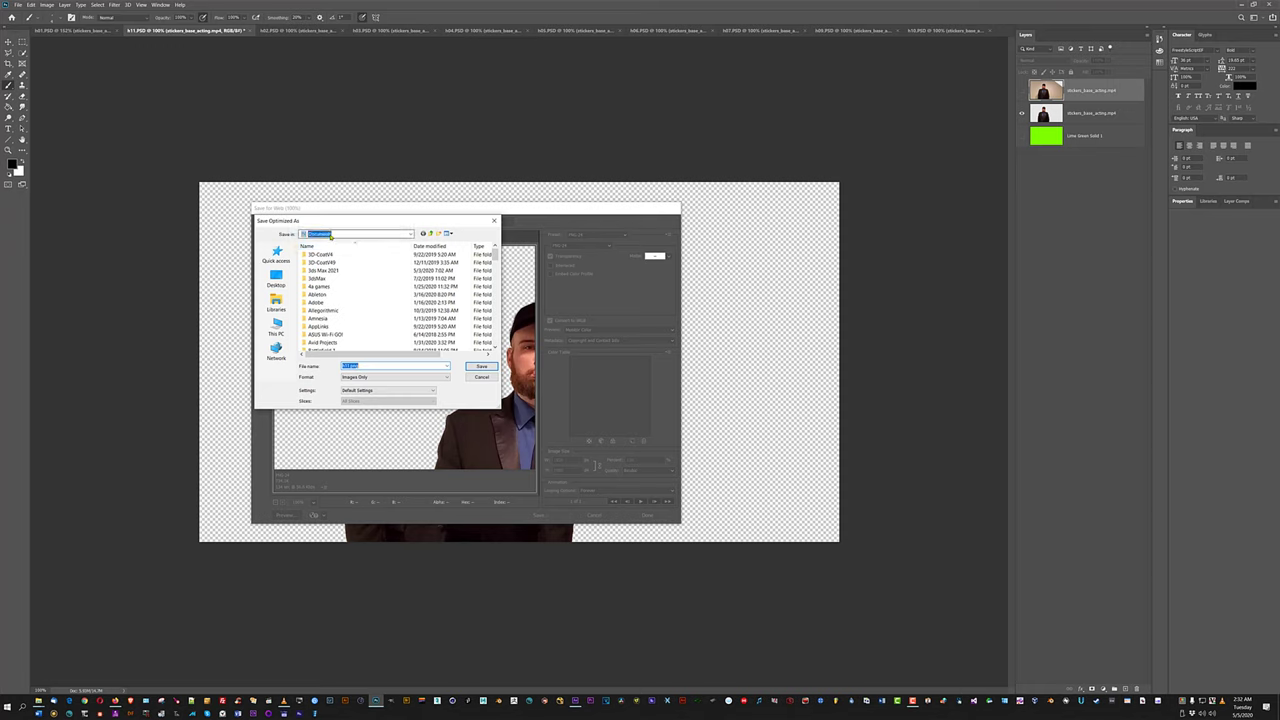
left_click(330, 234)
left_click(339, 401)
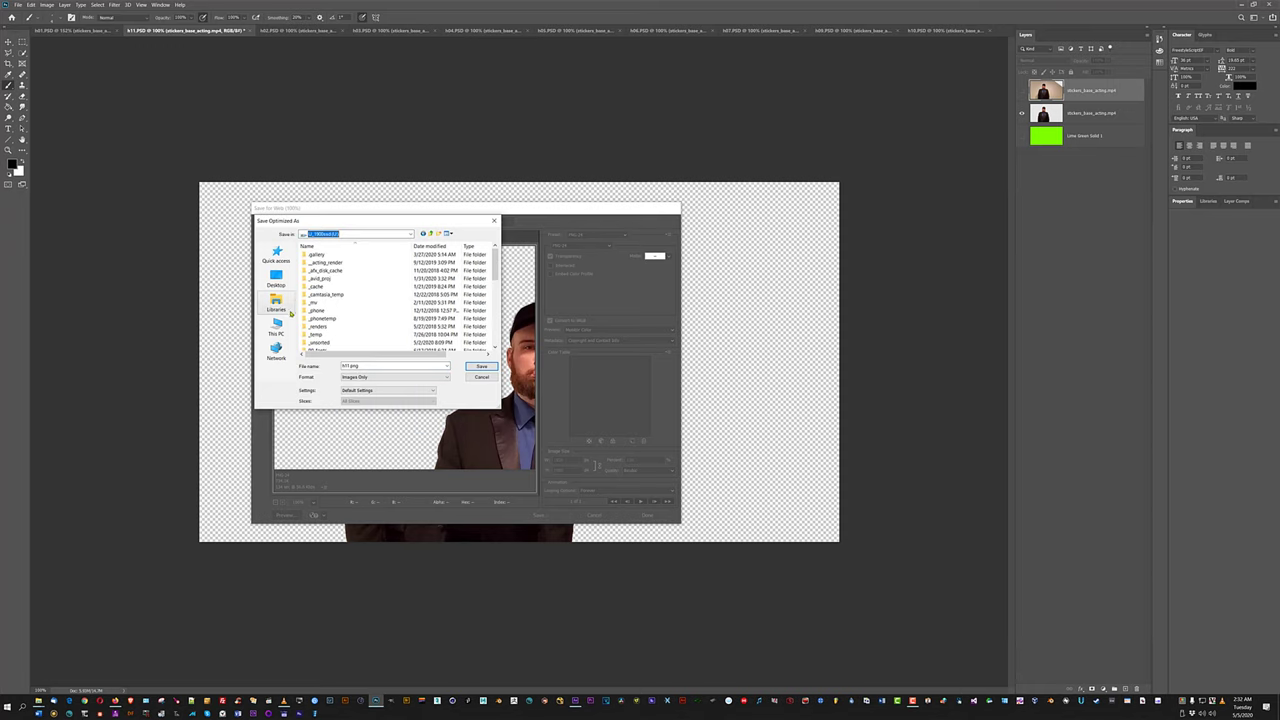
double_click(331, 318)
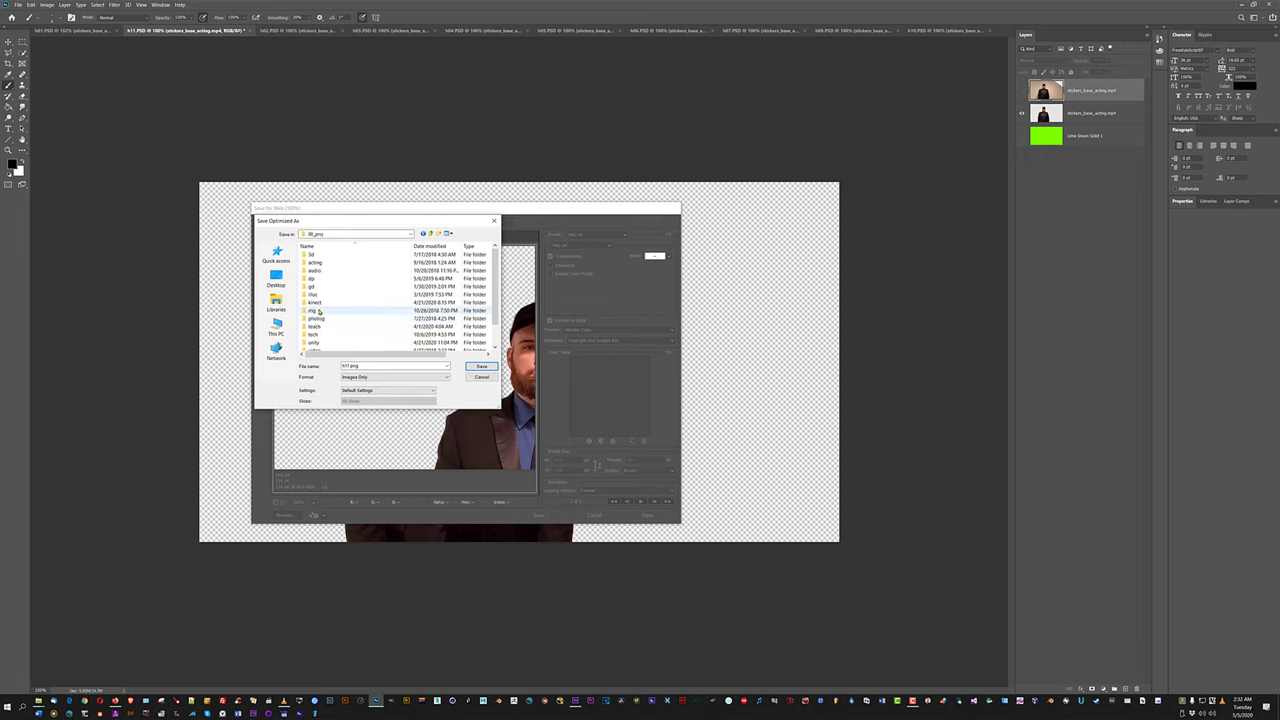
double_click(319, 310)
double_click(323, 279)
double_click(315, 266)
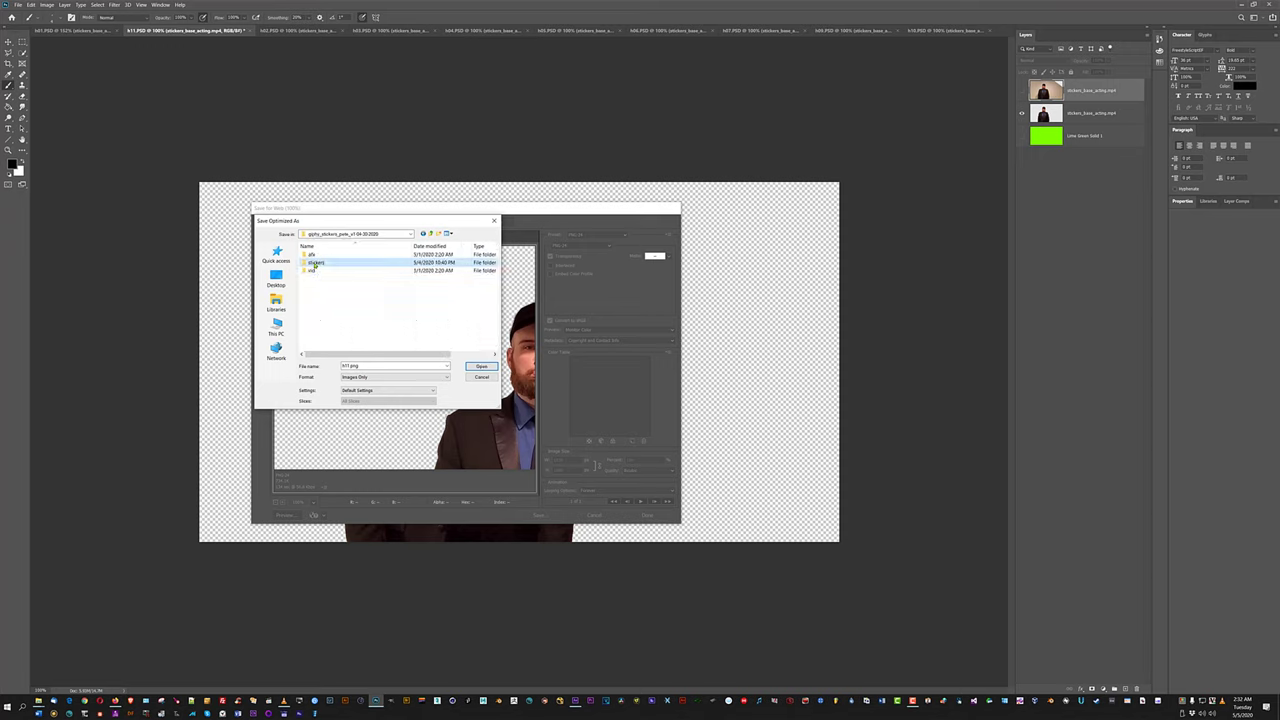
double_click(345, 262)
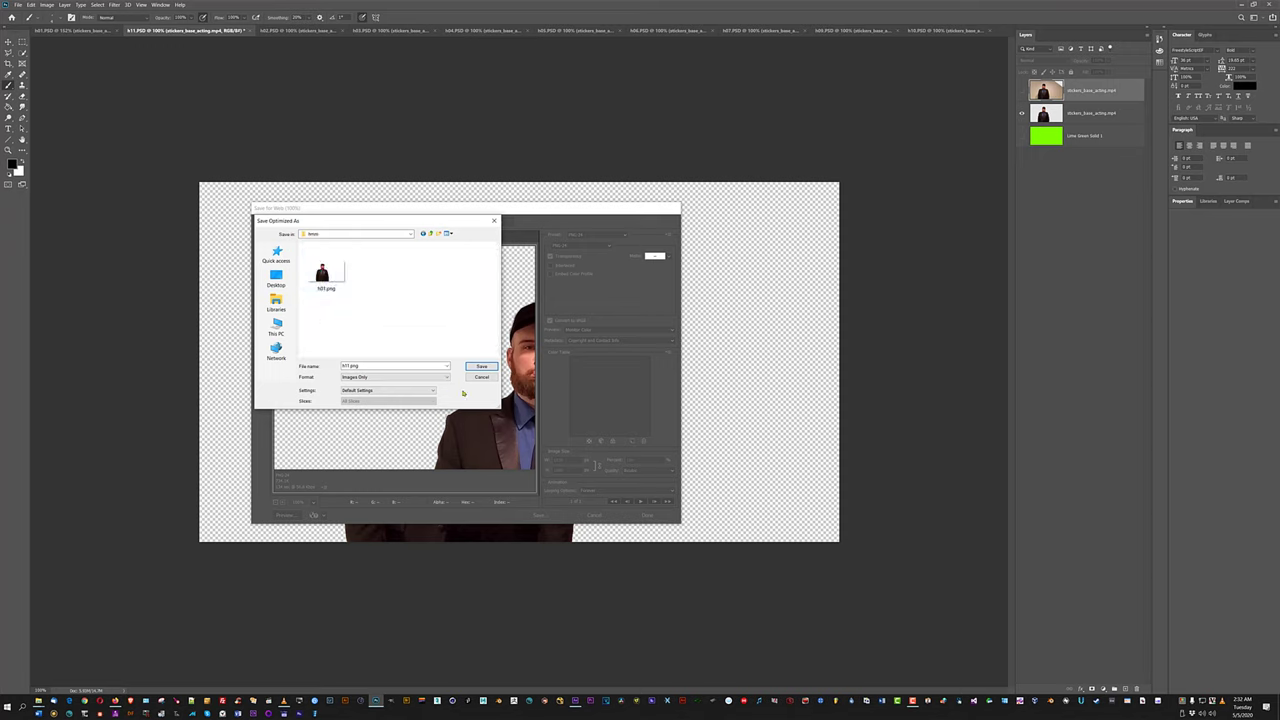
left_click(481, 366)
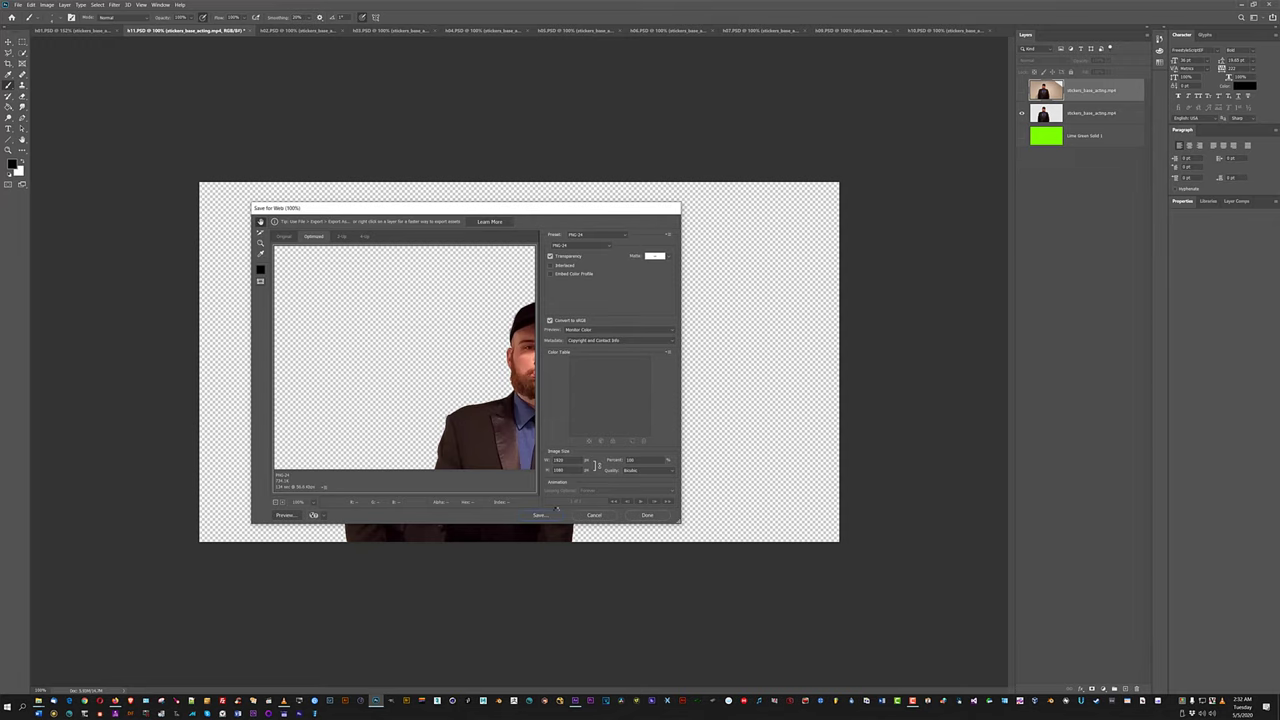
In the h02 document, hide the uppermost footage and lime green solid layers and export it for web as transparent PNG-24 file h02.png.
left_click(295, 30)
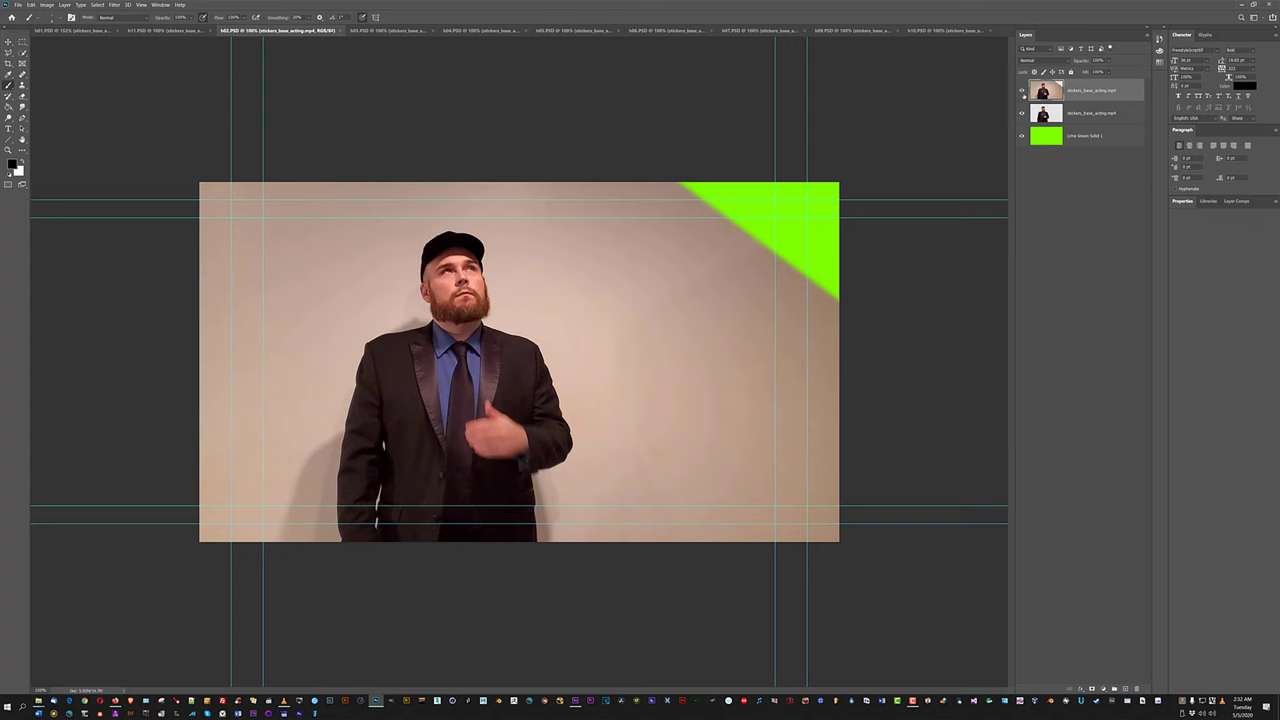
left_click(1022, 90)
left_click(1022, 136)
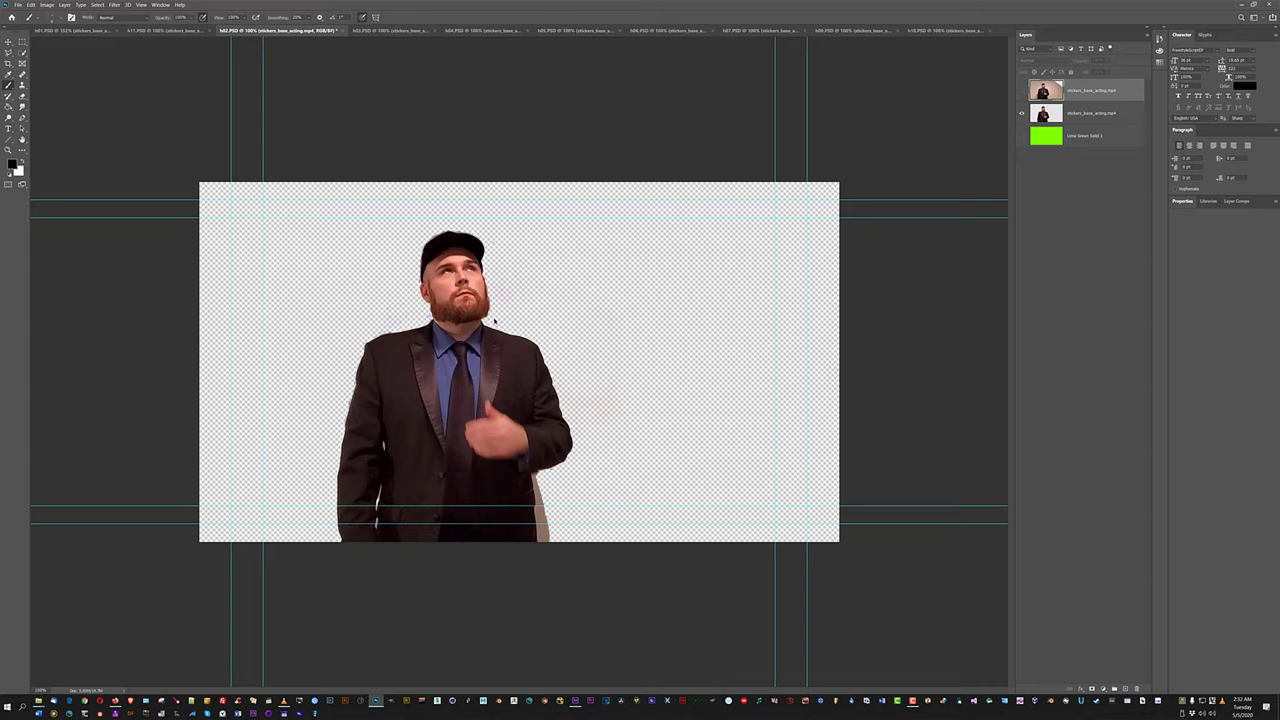
key("ctrl+alt+shift+s")
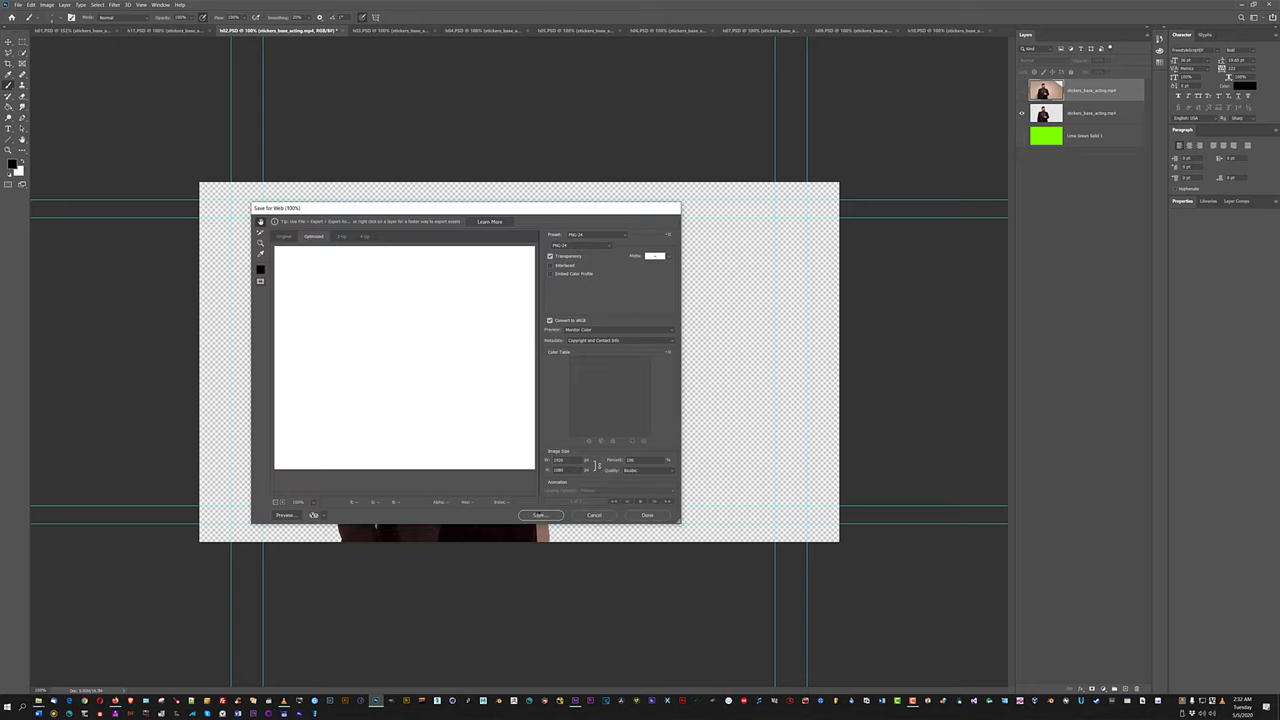
left_click(540, 515)
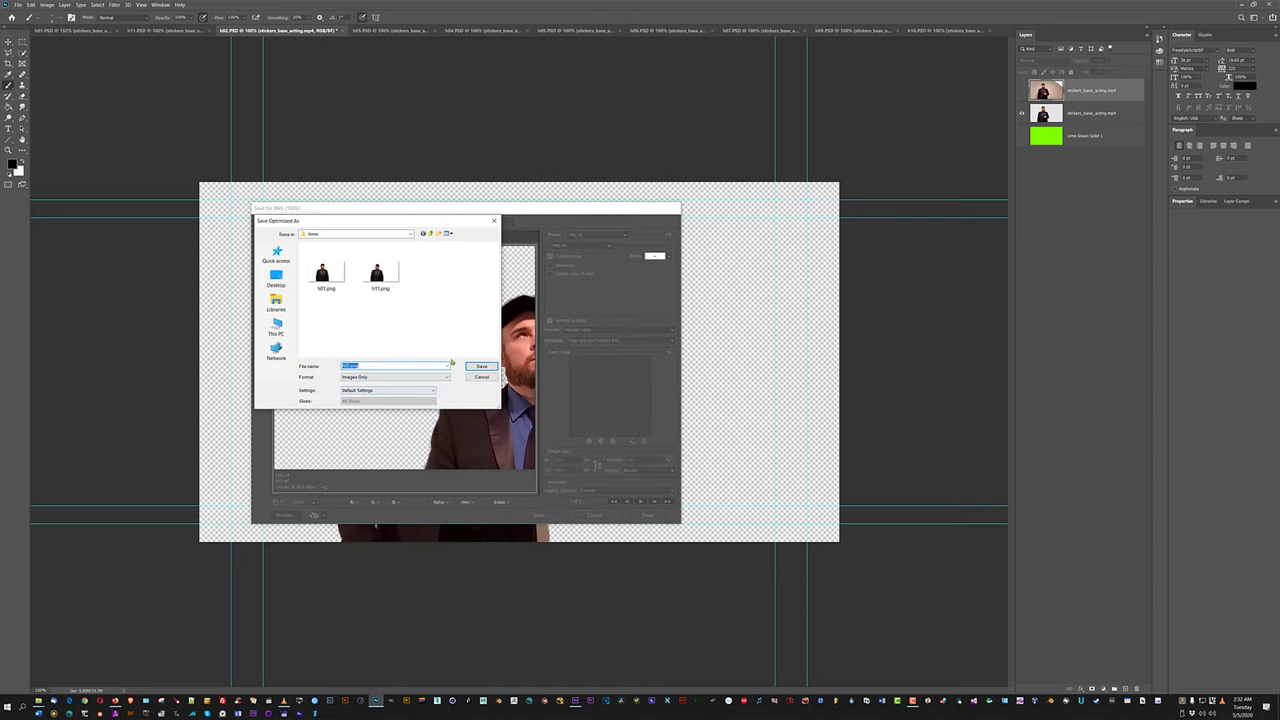
left_click(481, 366)
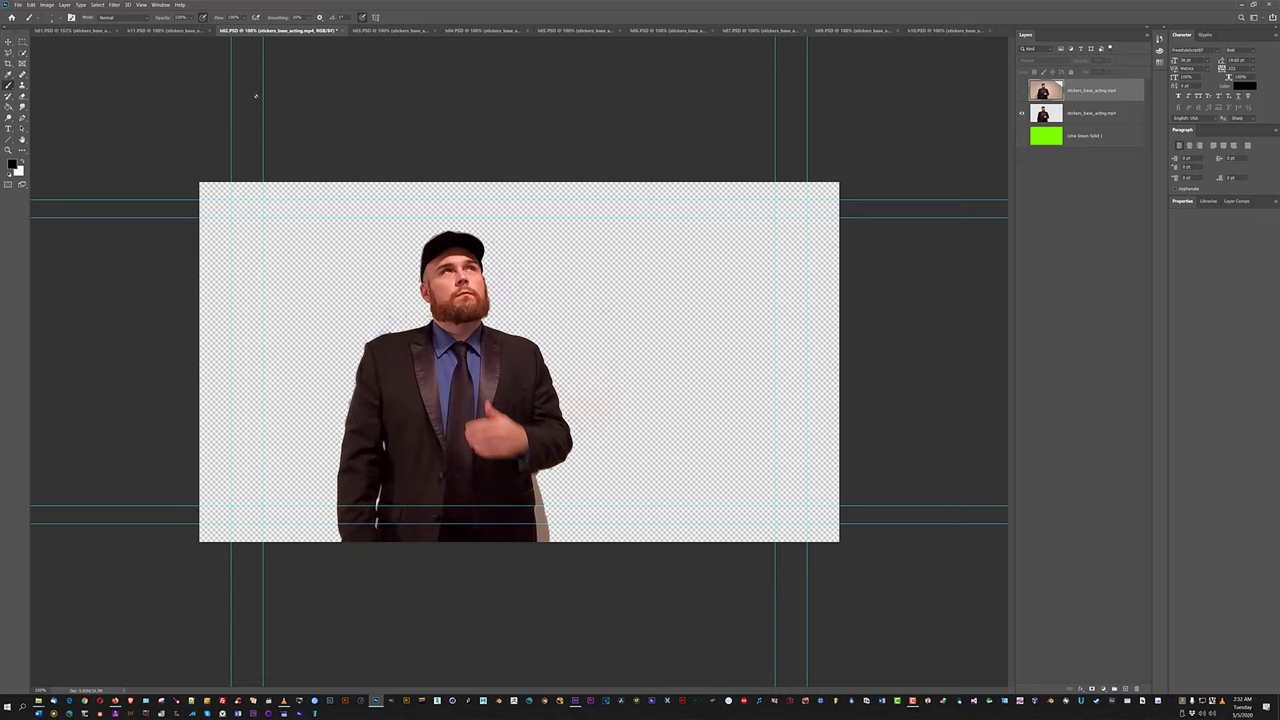
In the h03 document, hide the uppermost footage and lime green solid layers and export it for web as transparent PNG-24 file h03.png.
left_click(390, 30)
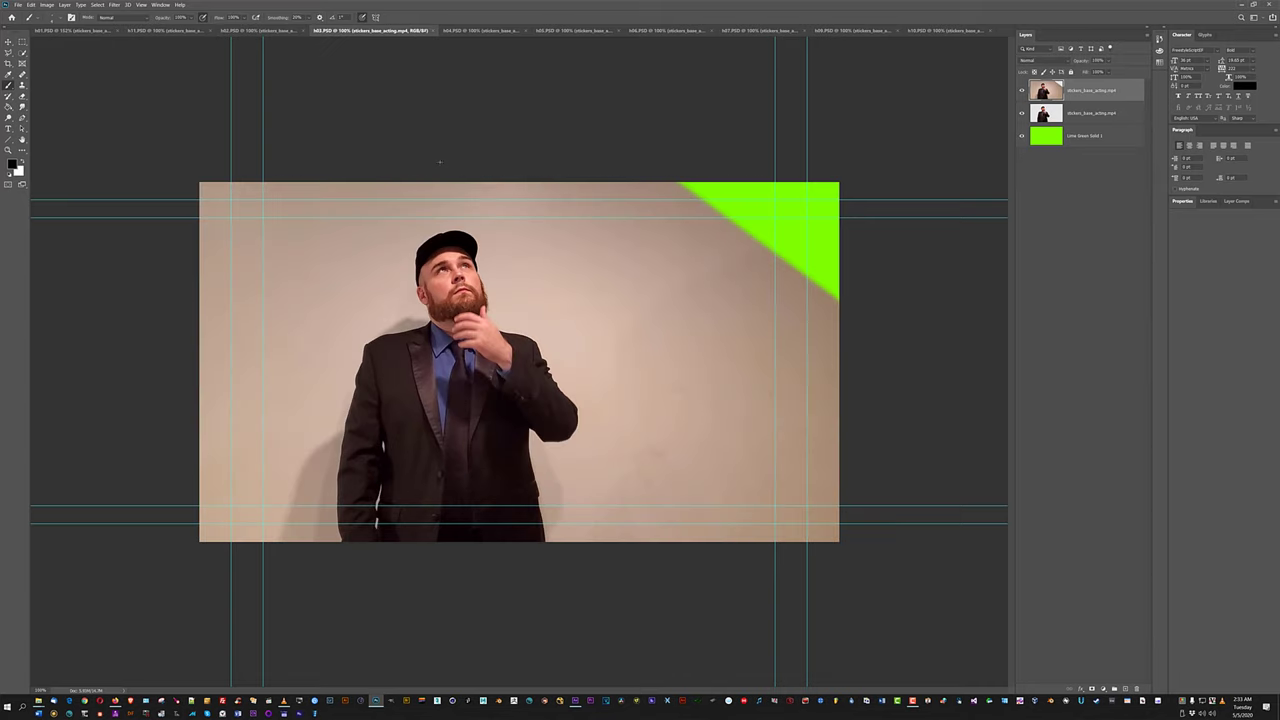
left_click(1021, 136)
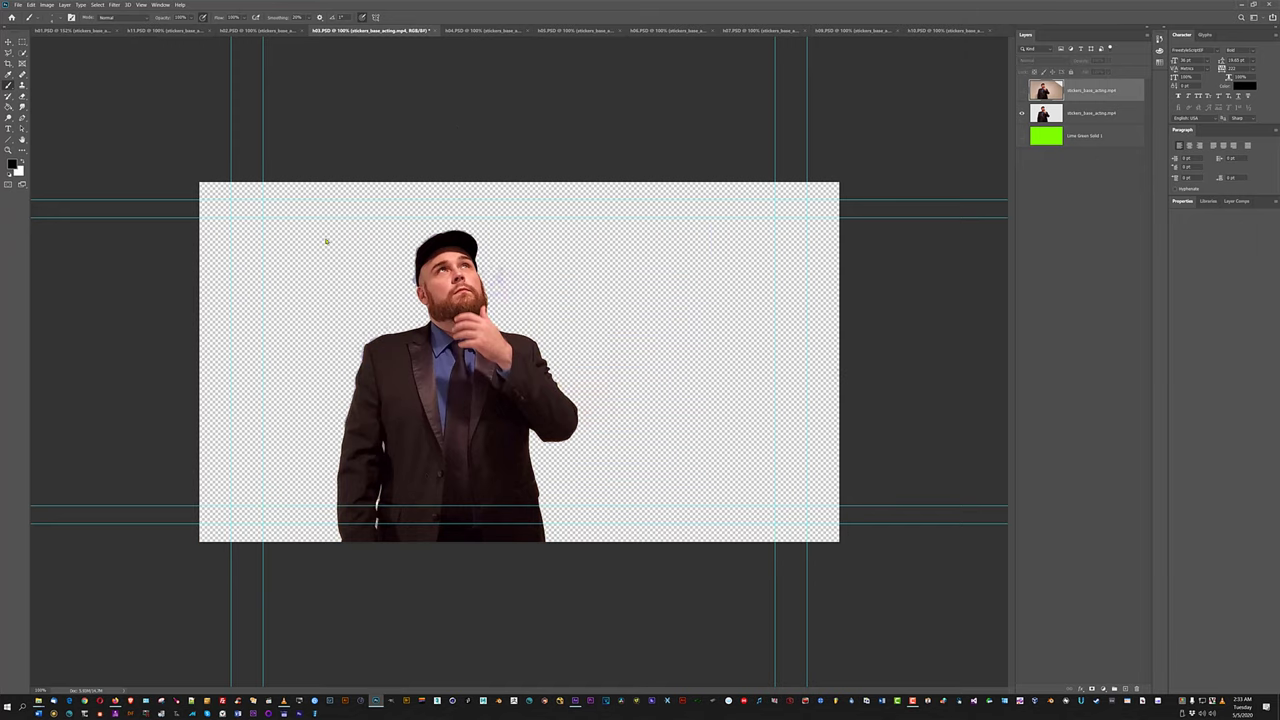
key("ctrl+alt+shift+s")
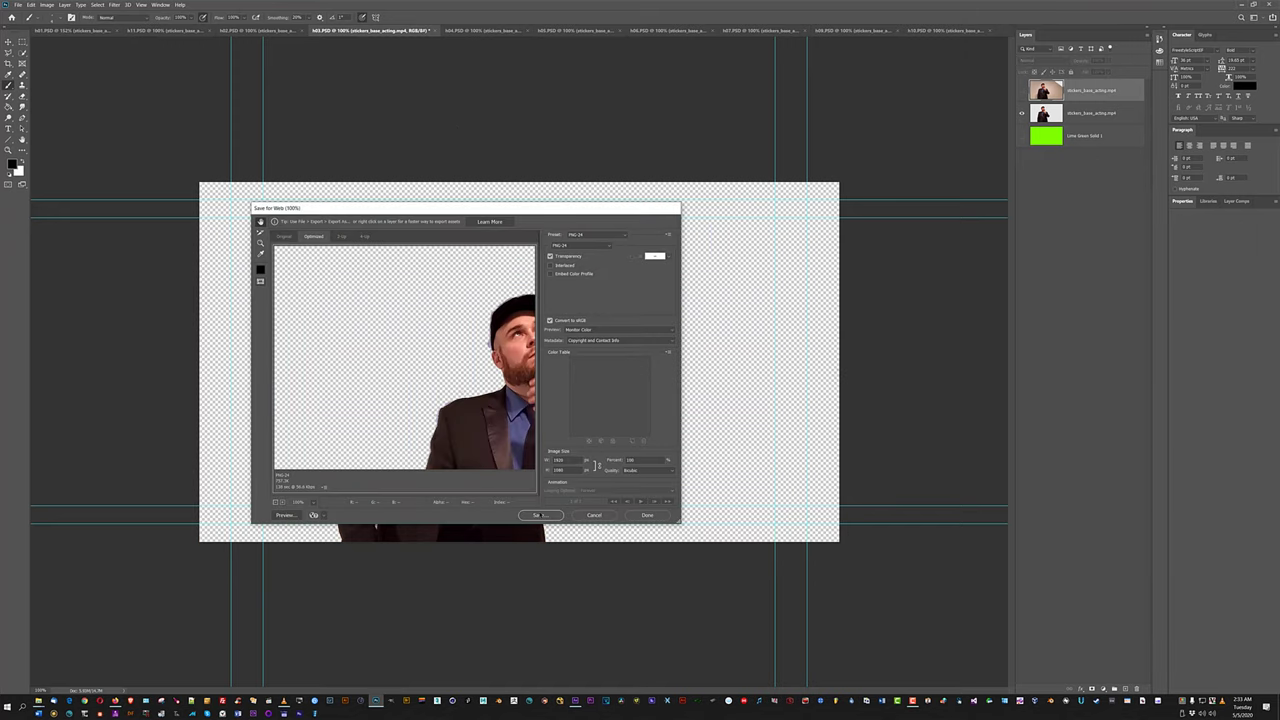
left_click(540, 515)
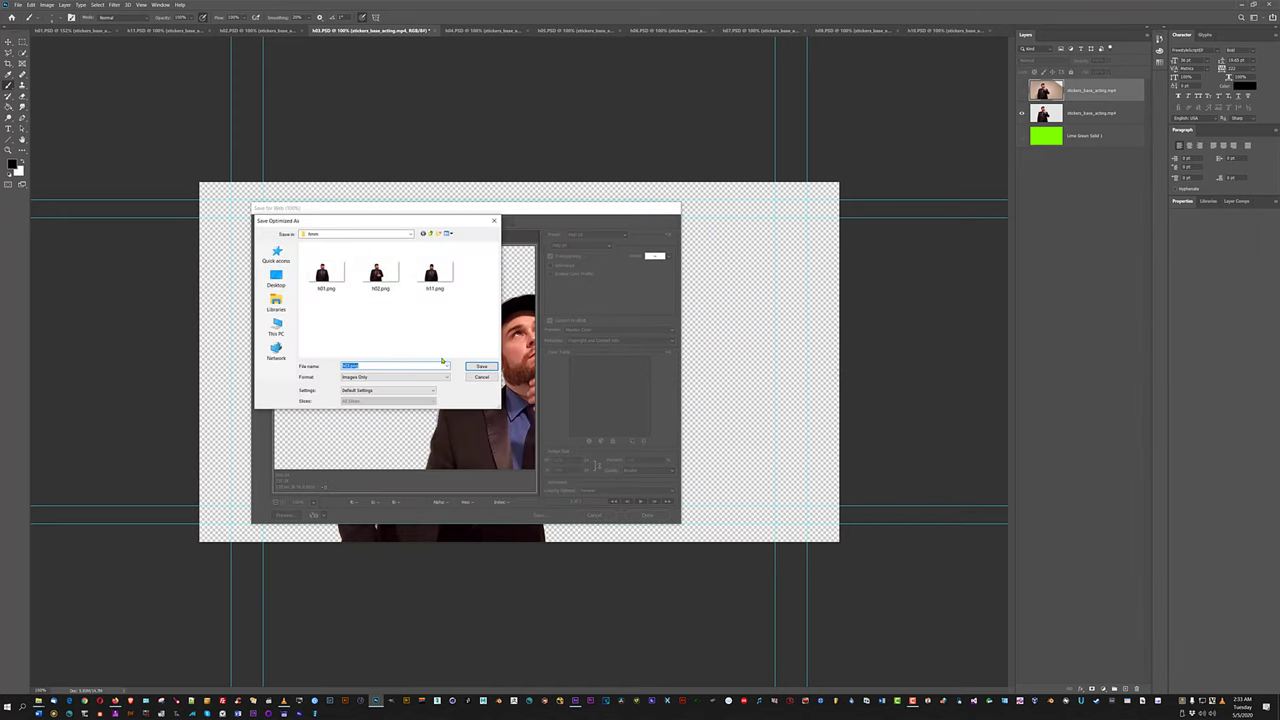
left_click(472, 367)
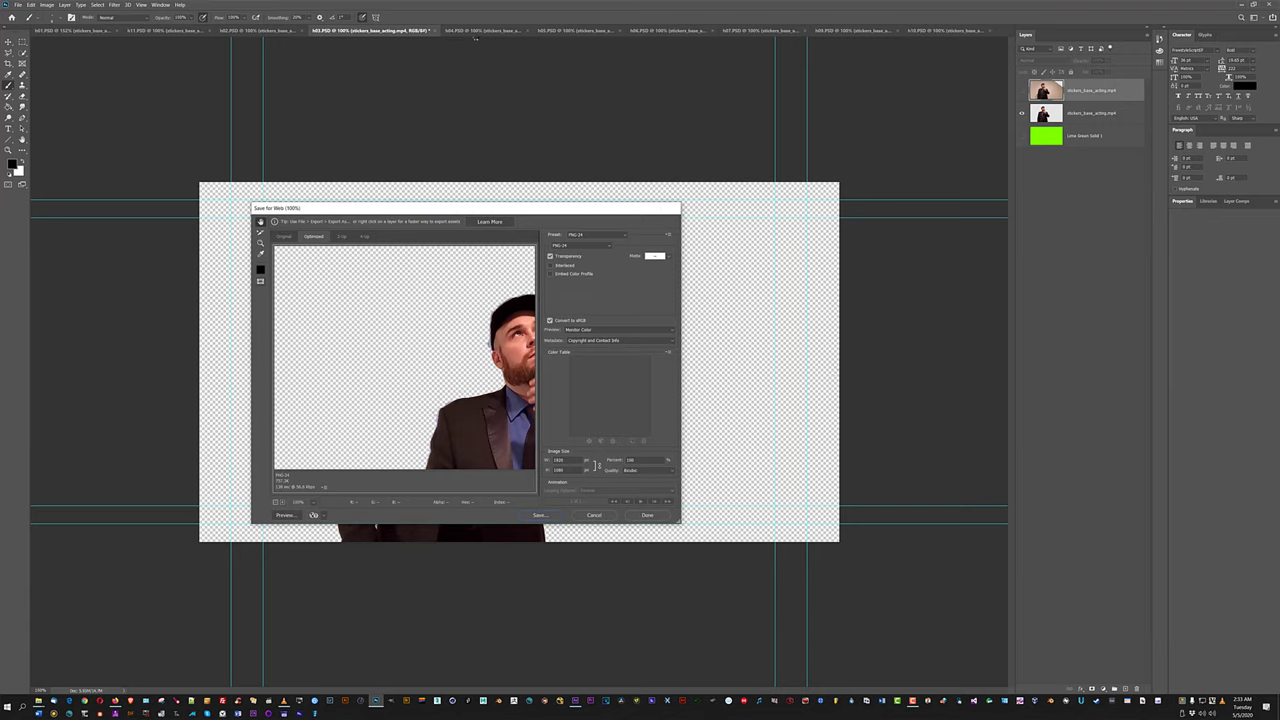
In the h04 document, hide the uppermost footage and lime green solid layers and export it for web as transparent PNG-24 file h04.png.
left_click(465, 30)
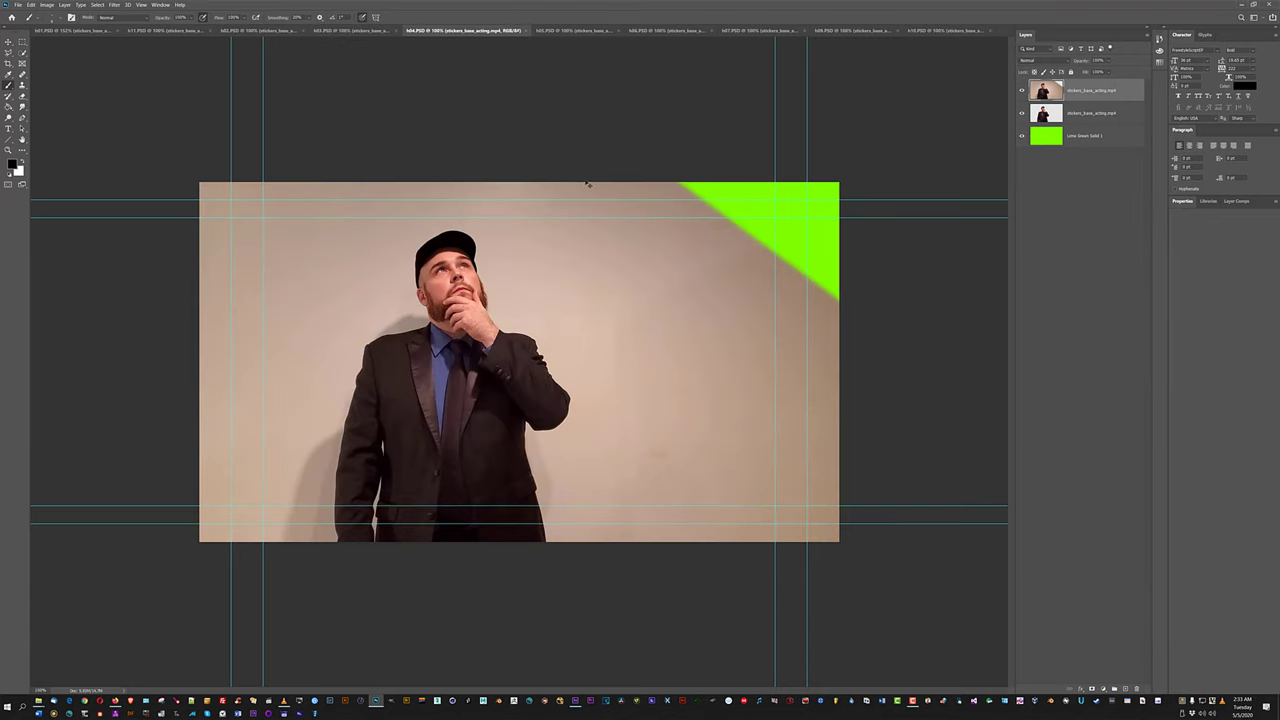
key("ctrl+alt+shift+s")
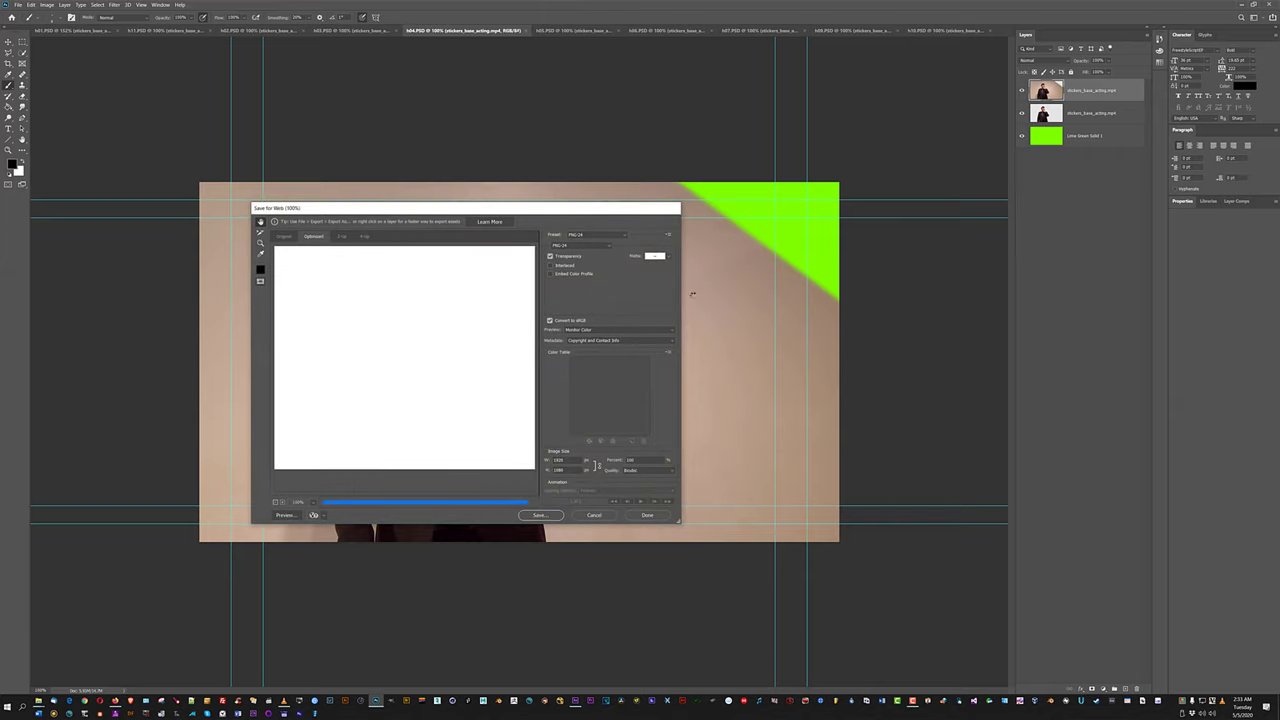
key("Escape")
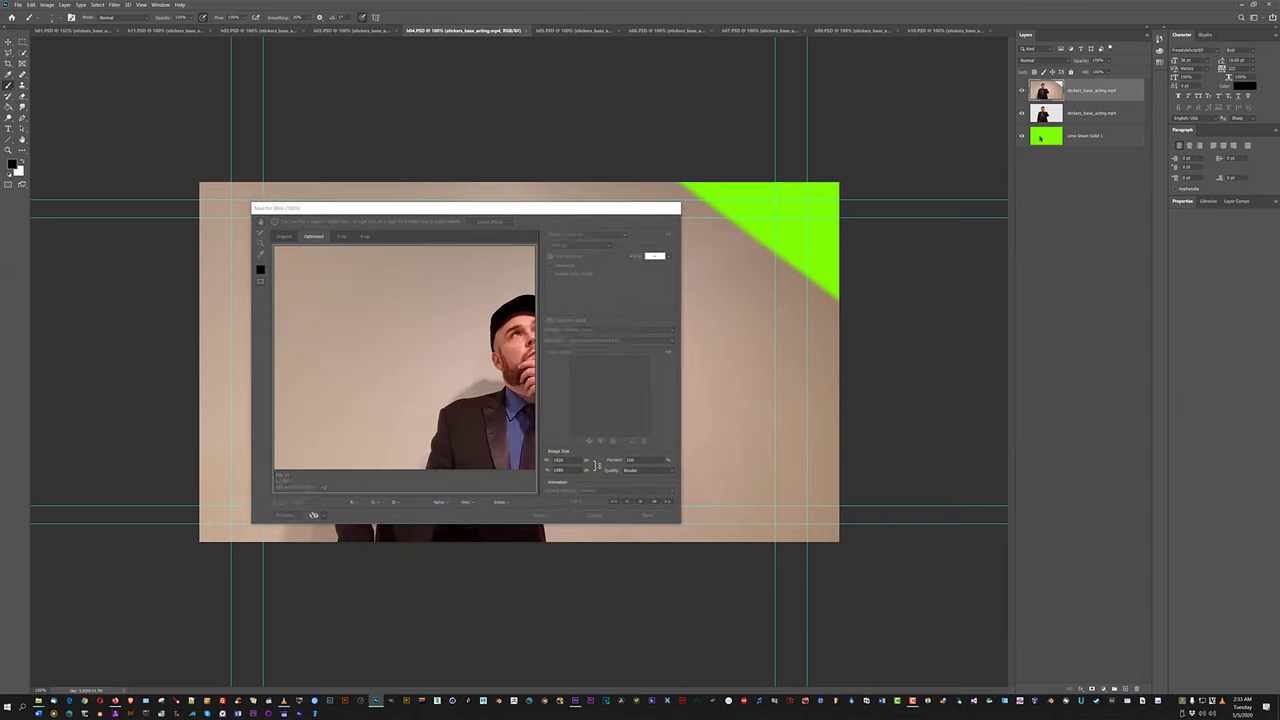
left_click(1022, 90)
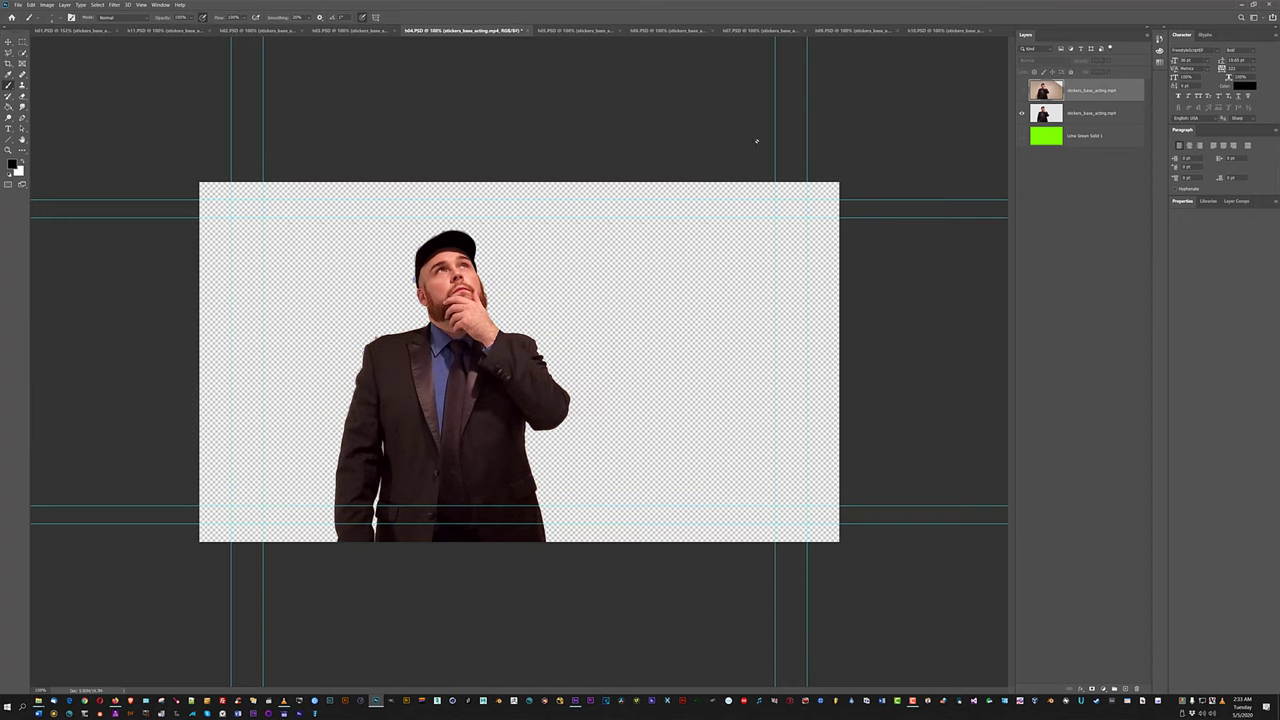
key("ctrl+alt+shift+s")
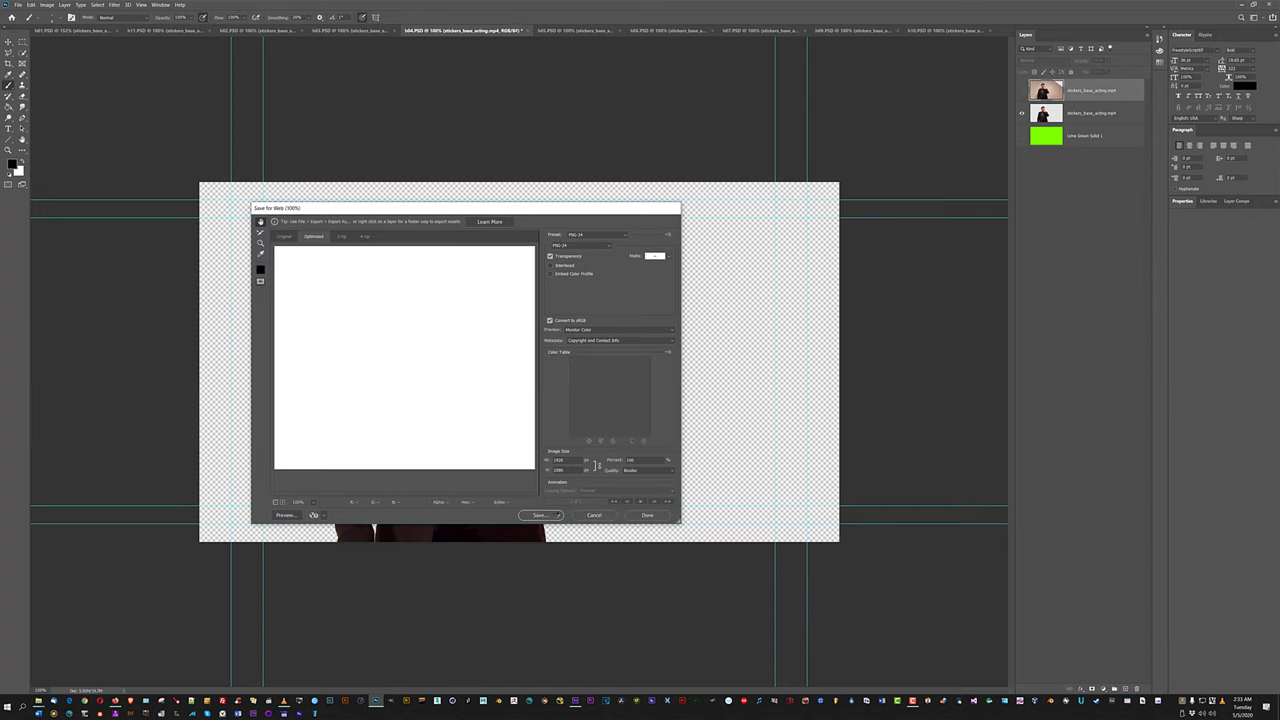
left_click(540, 515)
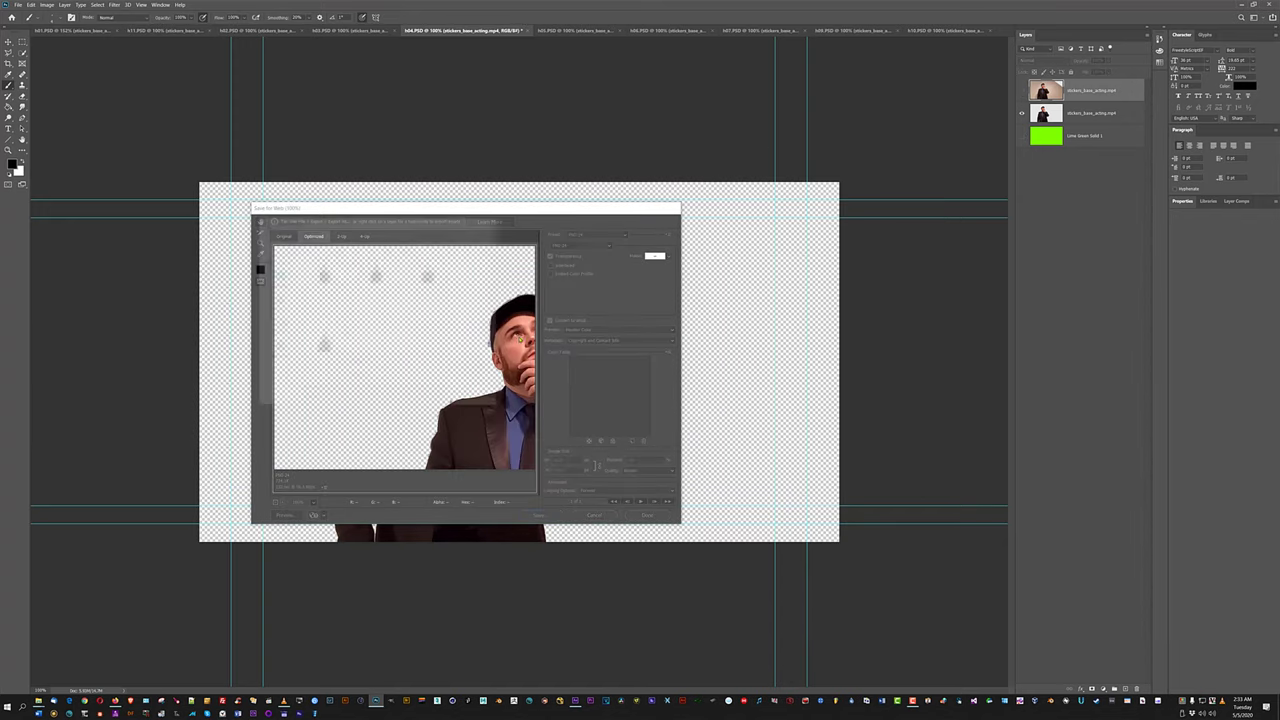
left_click(481, 366)
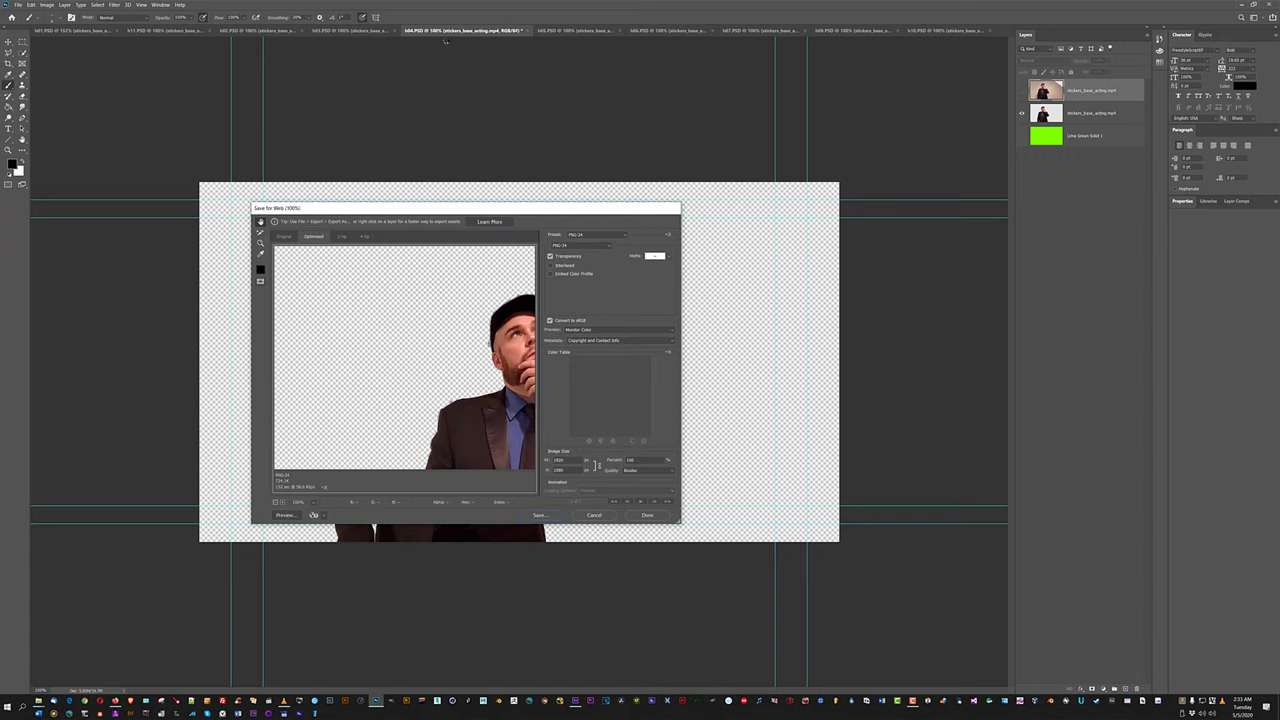
In the h05 document, hide the uppermost footage and lime green solid layers and export it for web as transparent PNG-24 file h05.png.
left_click(560, 30)
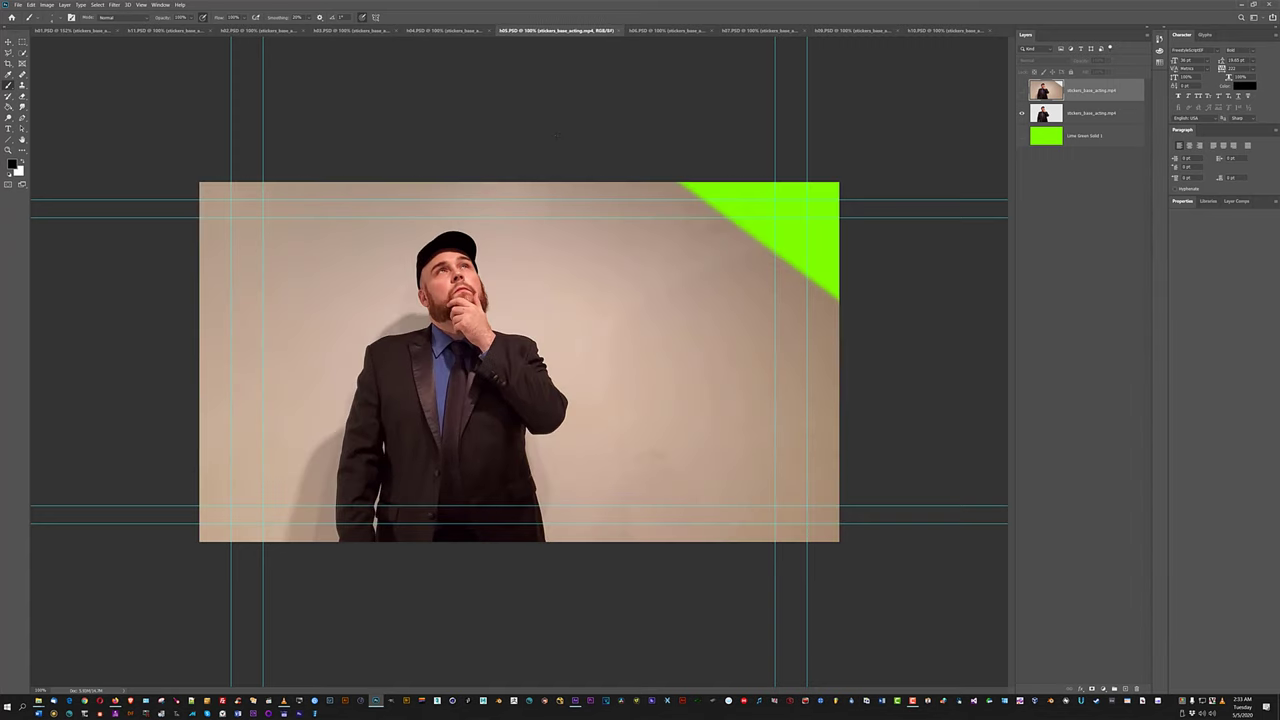
key("ctrl+alt+shift+s")
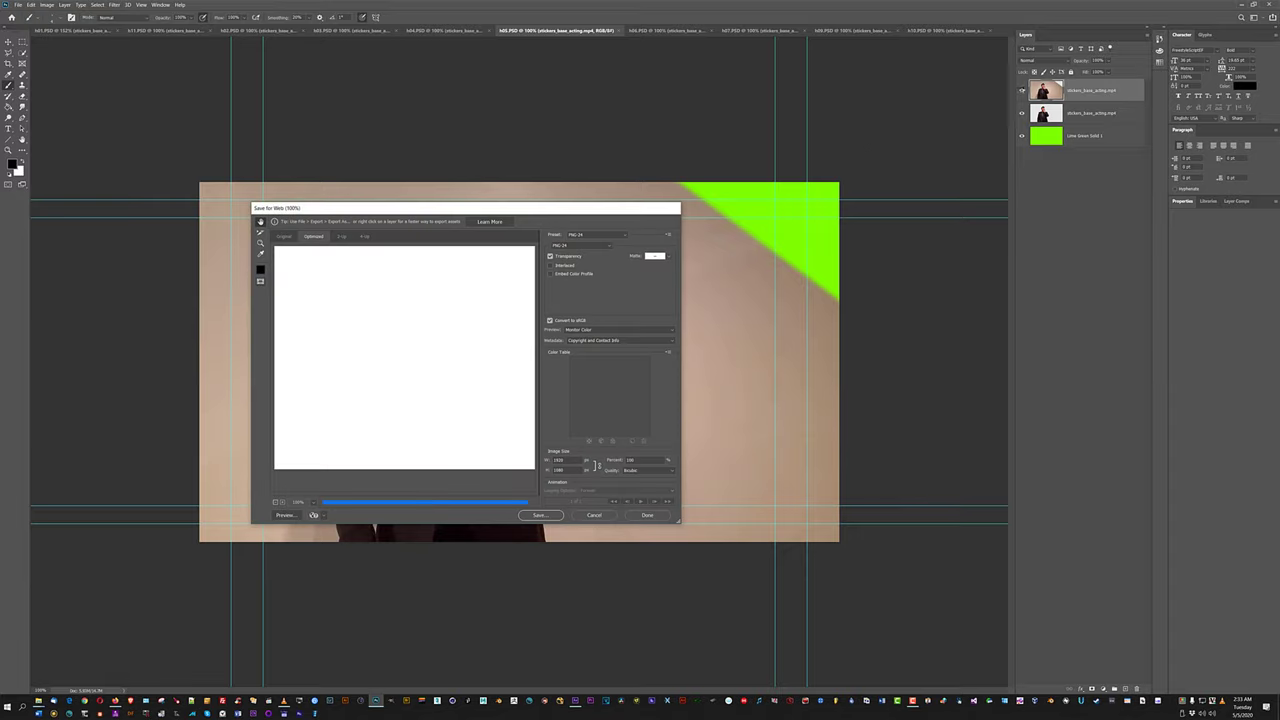
left_click(670, 208)
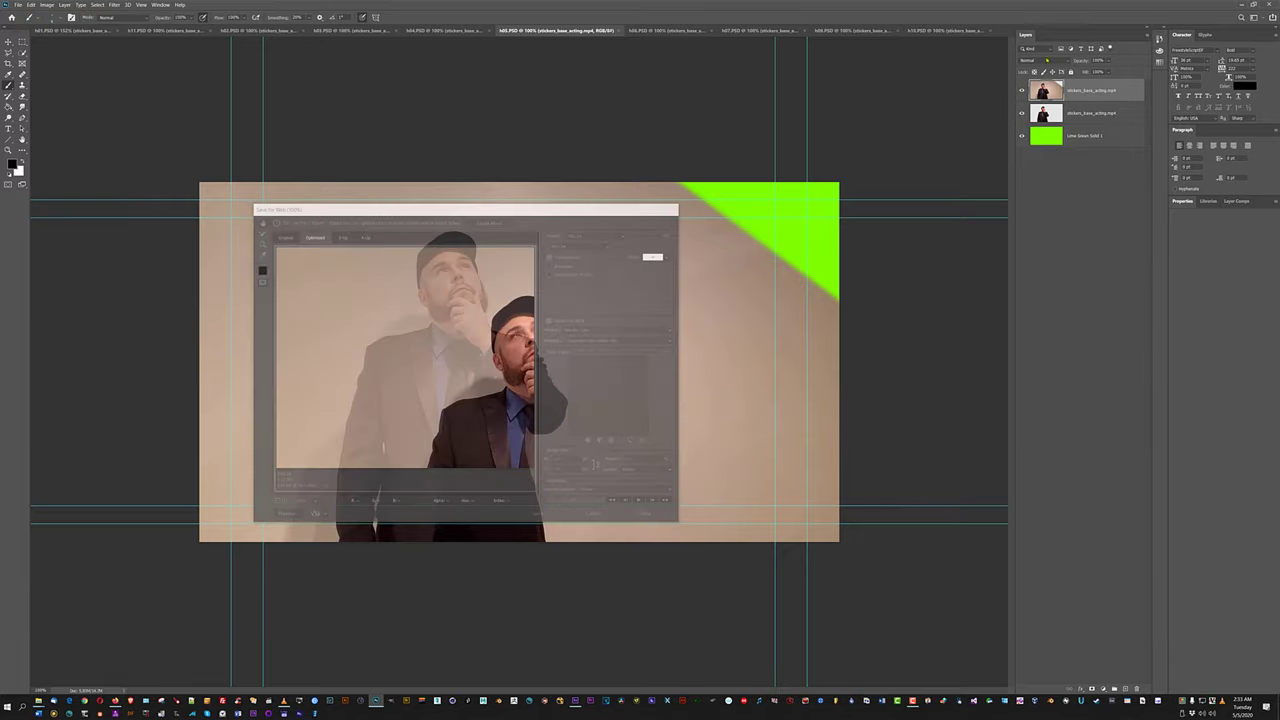
left_click(1021, 136)
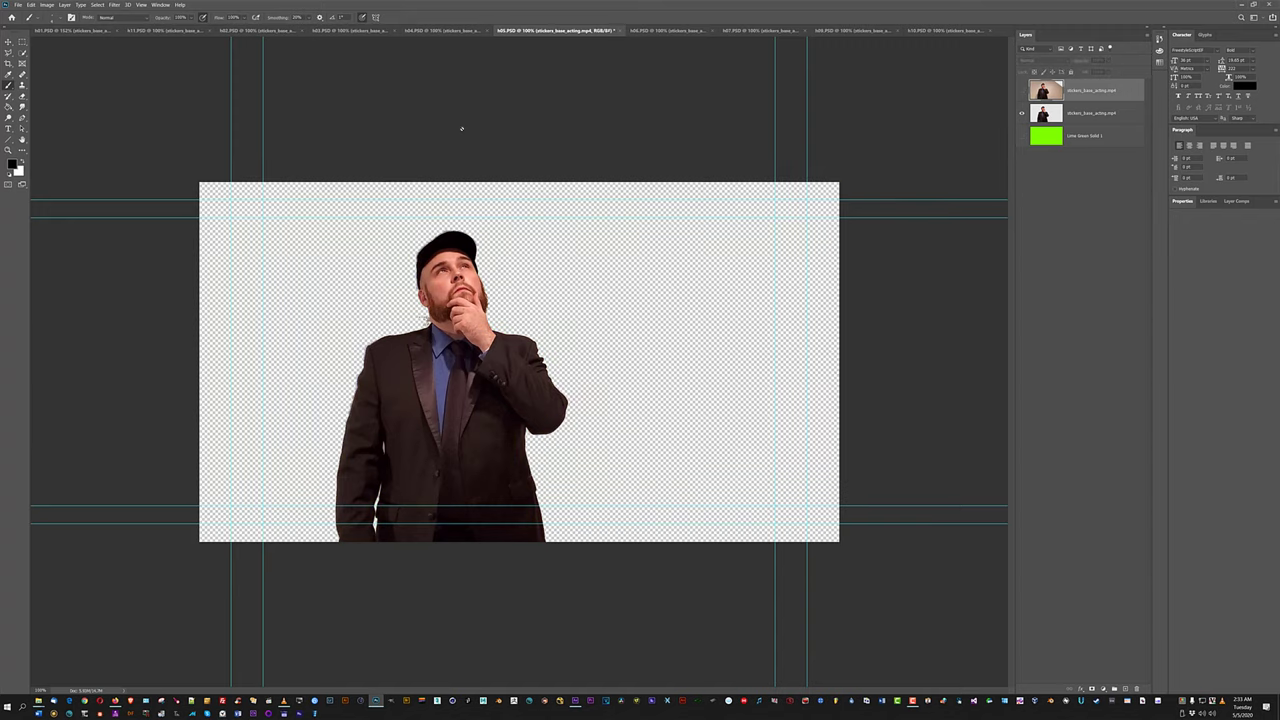
key("ctrl+alt+shift+s")
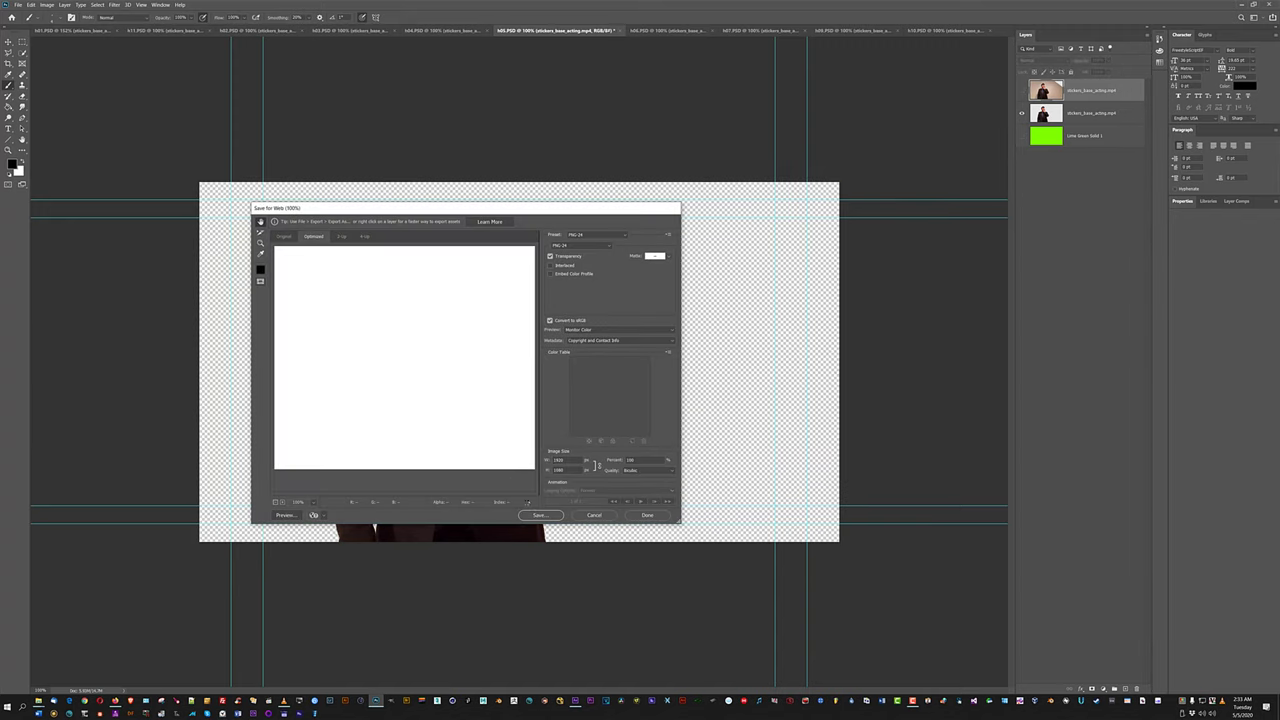
left_click(540, 515)
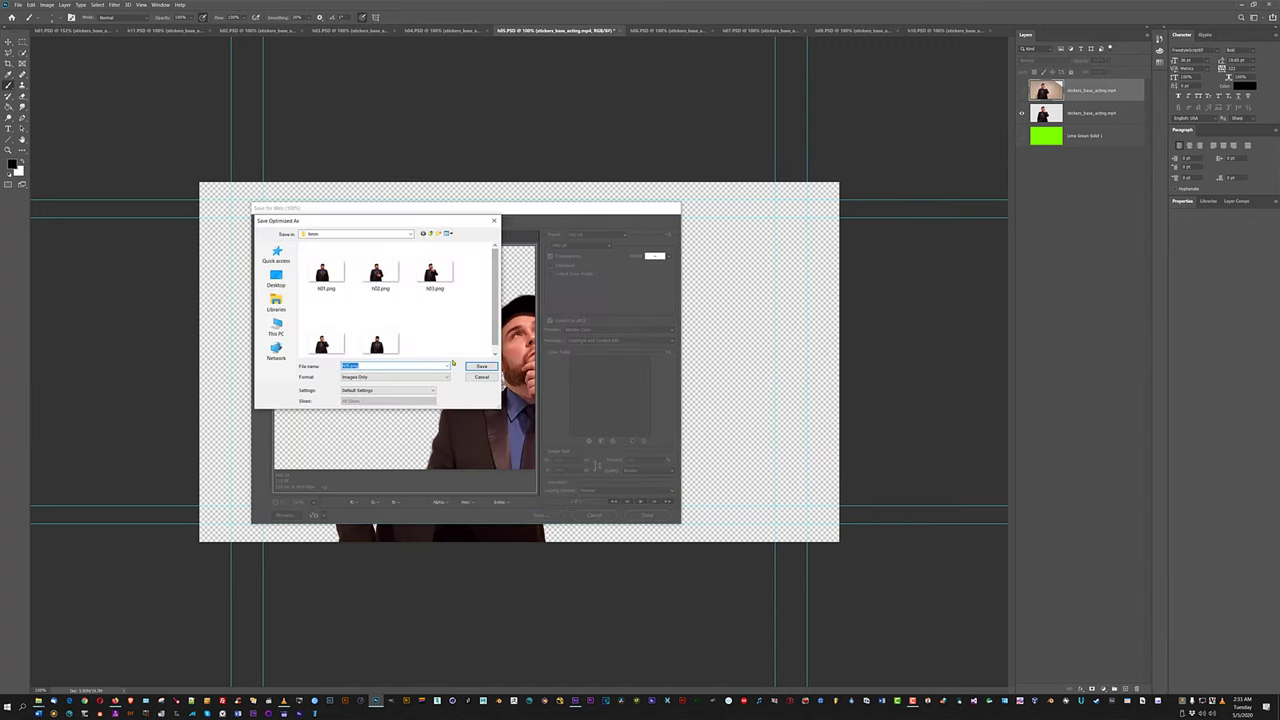
left_click(478, 367)
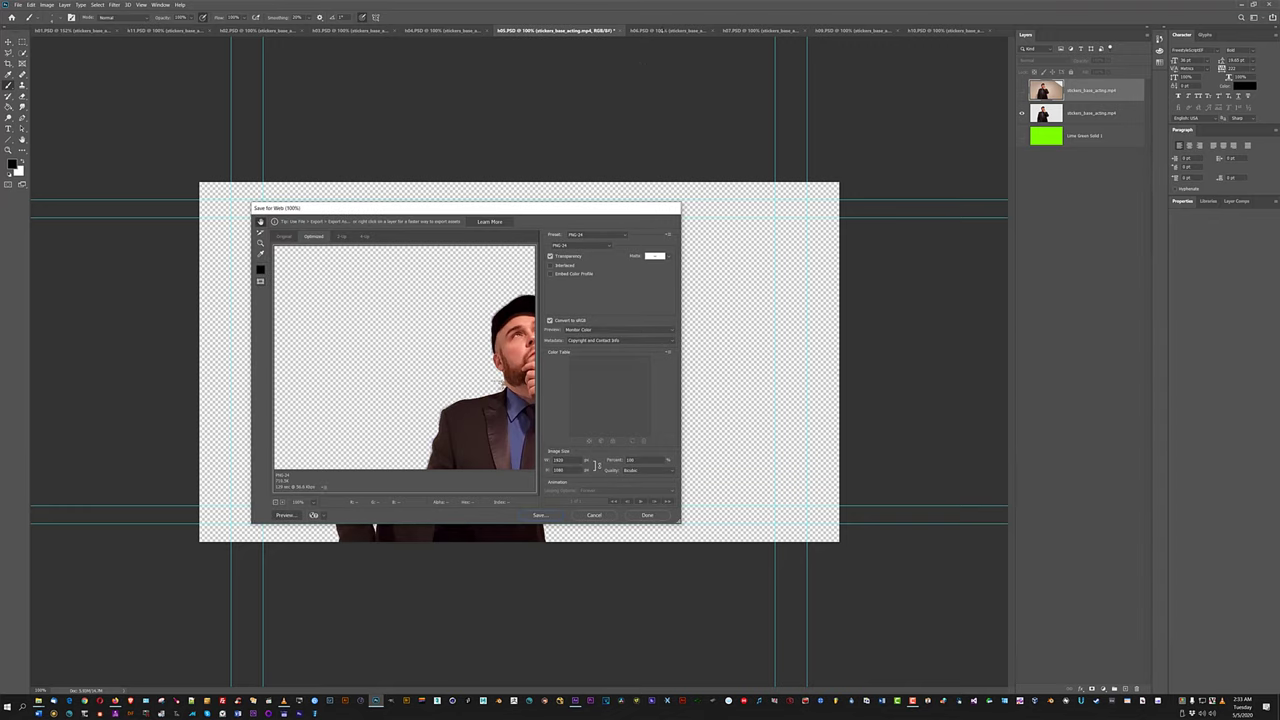
In the h06 document, hide the uppermost footage and lime green solid layers and export it for web as transparent PNG-24 file h06.png.
left_click(655, 30)
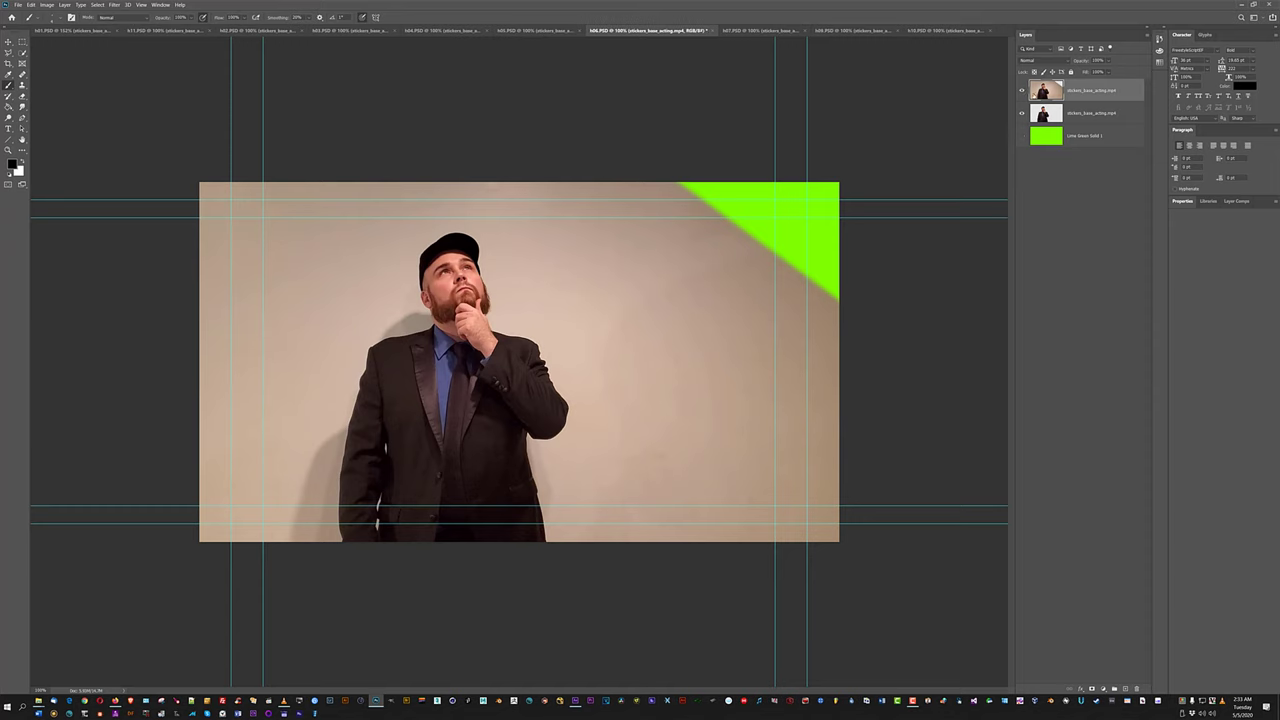
left_click(1021, 136)
left_click(1021, 90)
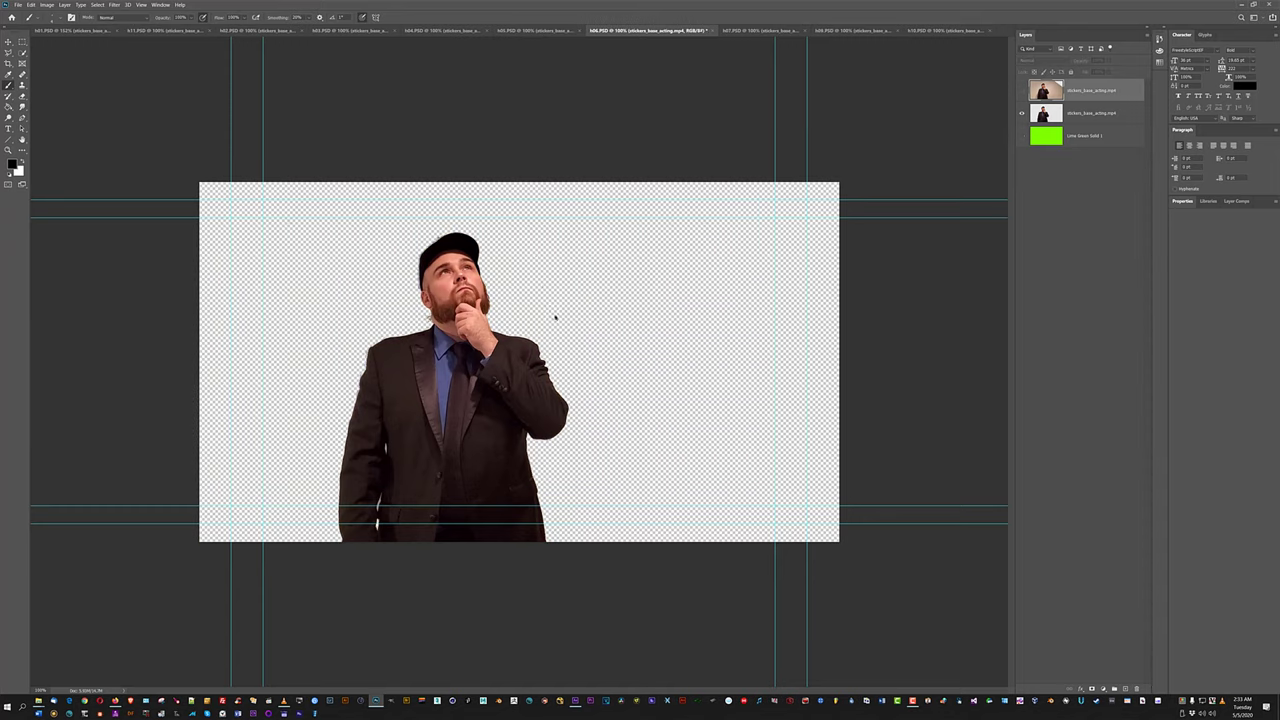
key("ctrl+alt+shift+s")
left_click(538, 515)
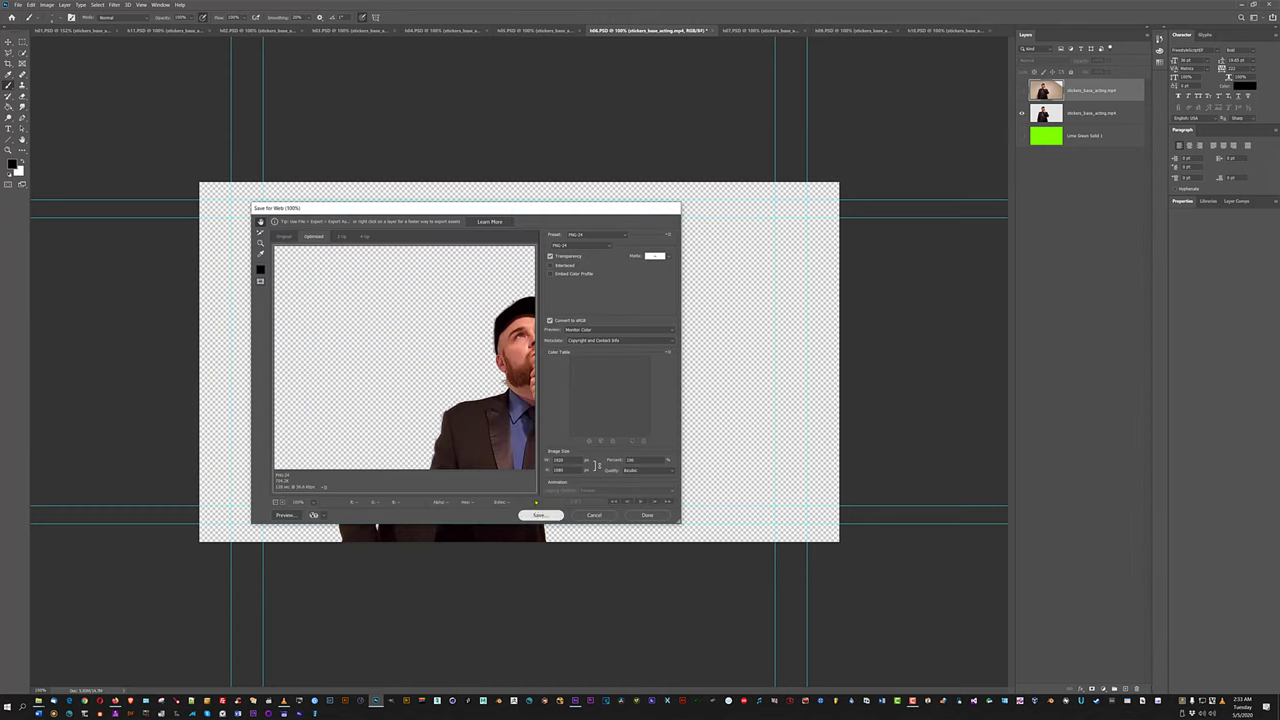
left_click(481, 367)
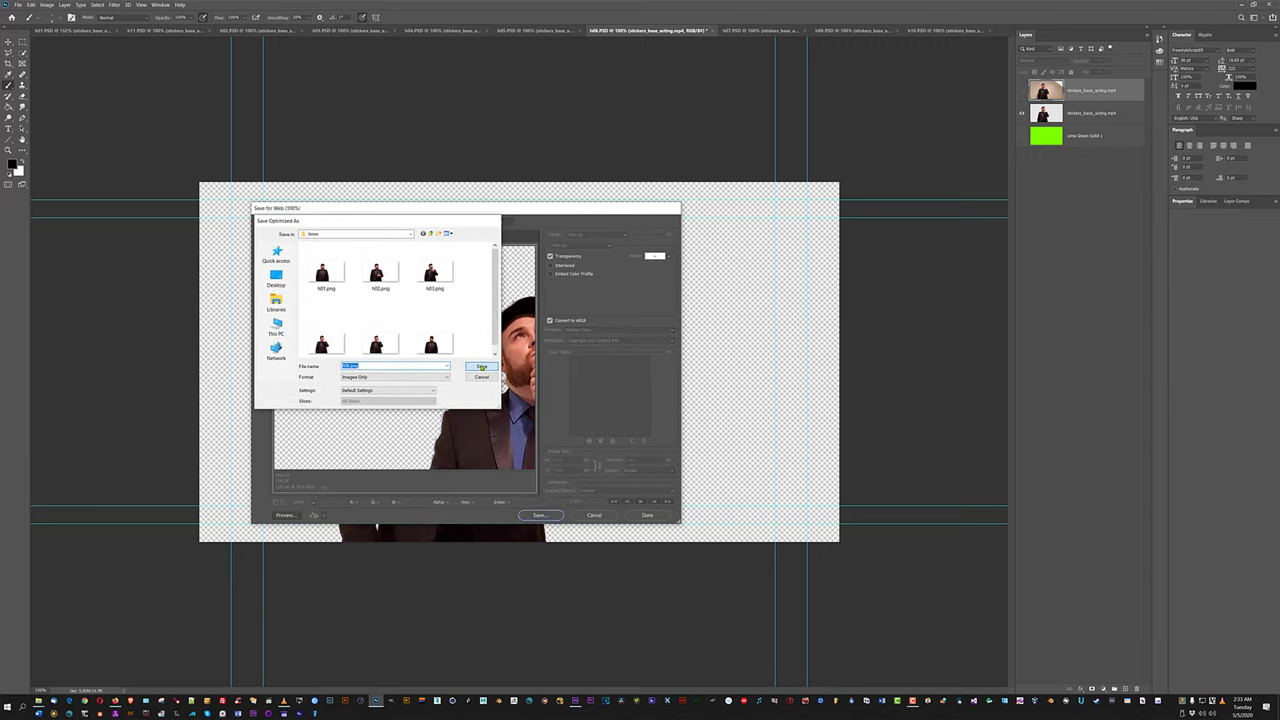
In the h07 document, hide the uppermost footage and lime green solid layers and export it for web as transparent PNG-24 file h07.png.
left_click(742, 30)
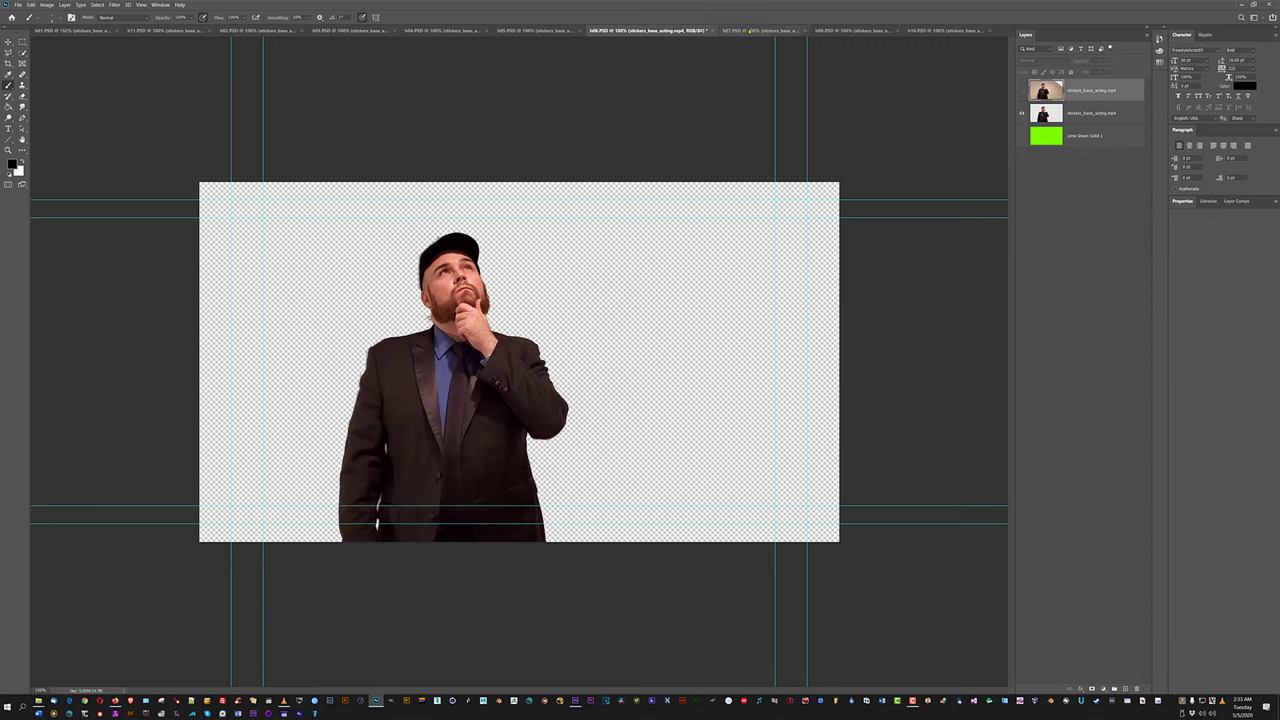
left_click(1022, 90)
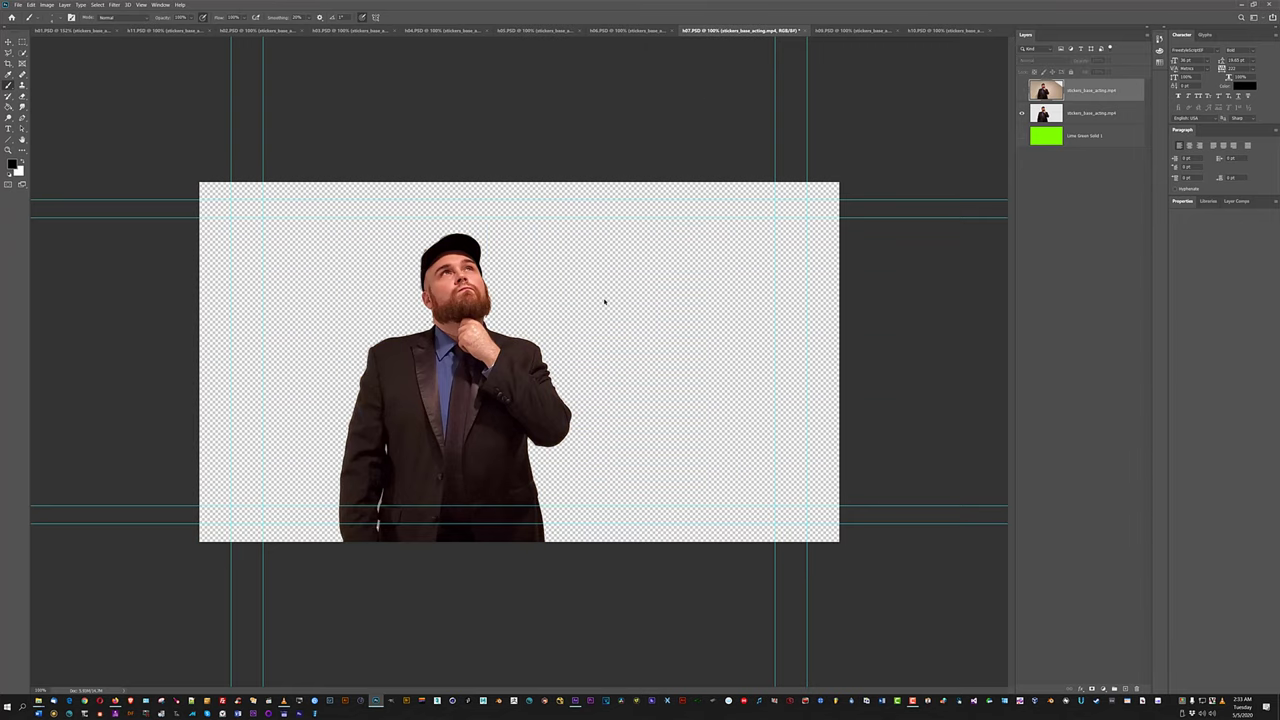
key("ctrl+alt+shift+s")
left_click(539, 515)
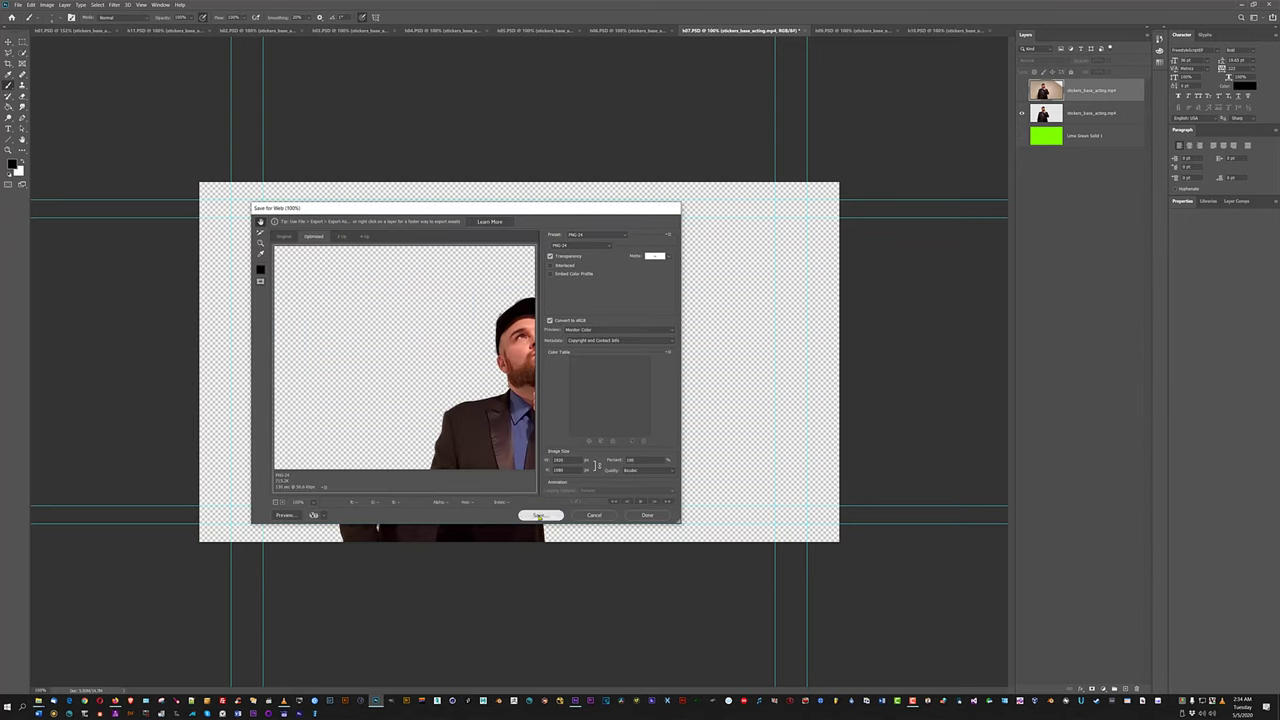
left_click(481, 367)
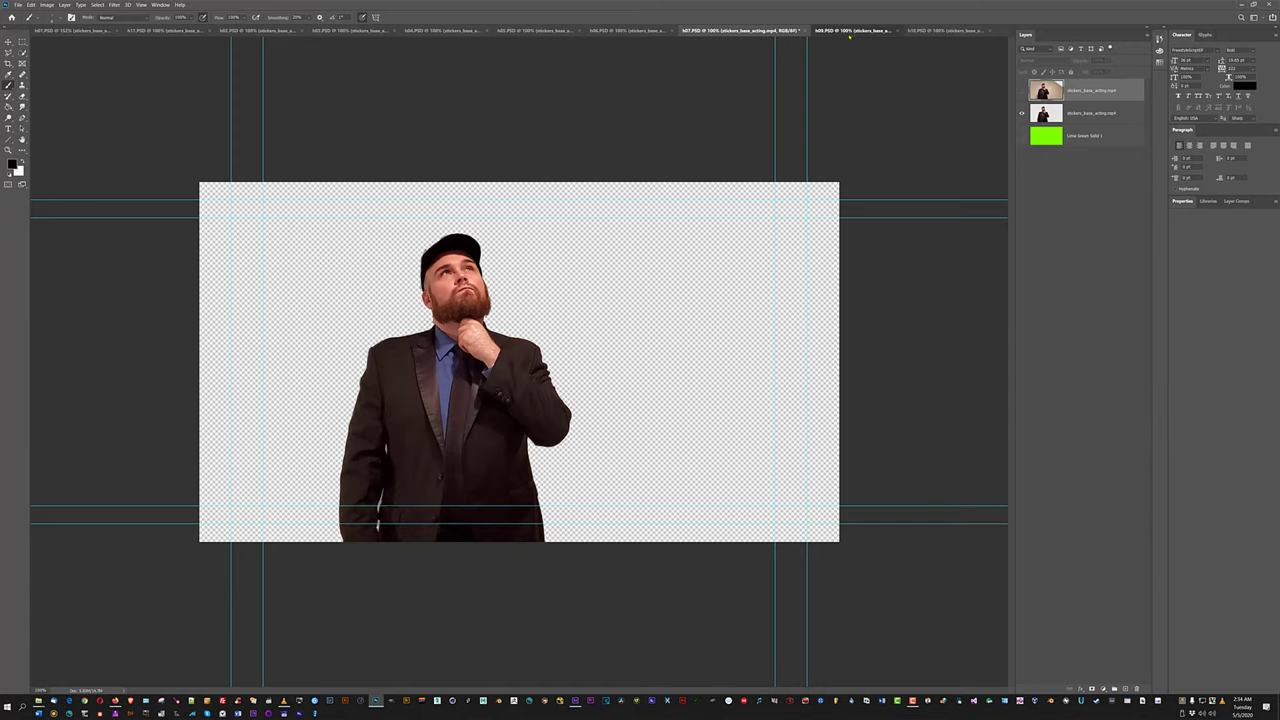
In the h09 document, hide the uppermost footage and lime green solid layers and export it for web as transparent PNG-24 file h09.png.
left_click(848, 31)
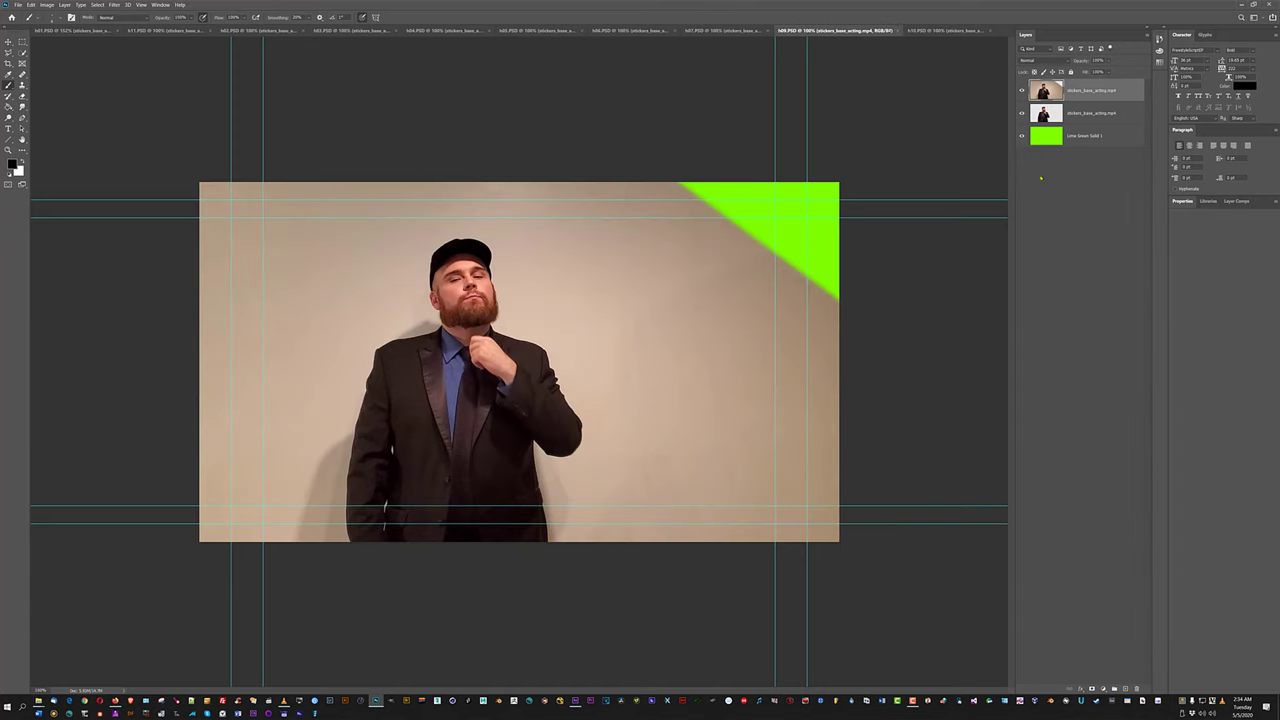
left_click(1021, 90)
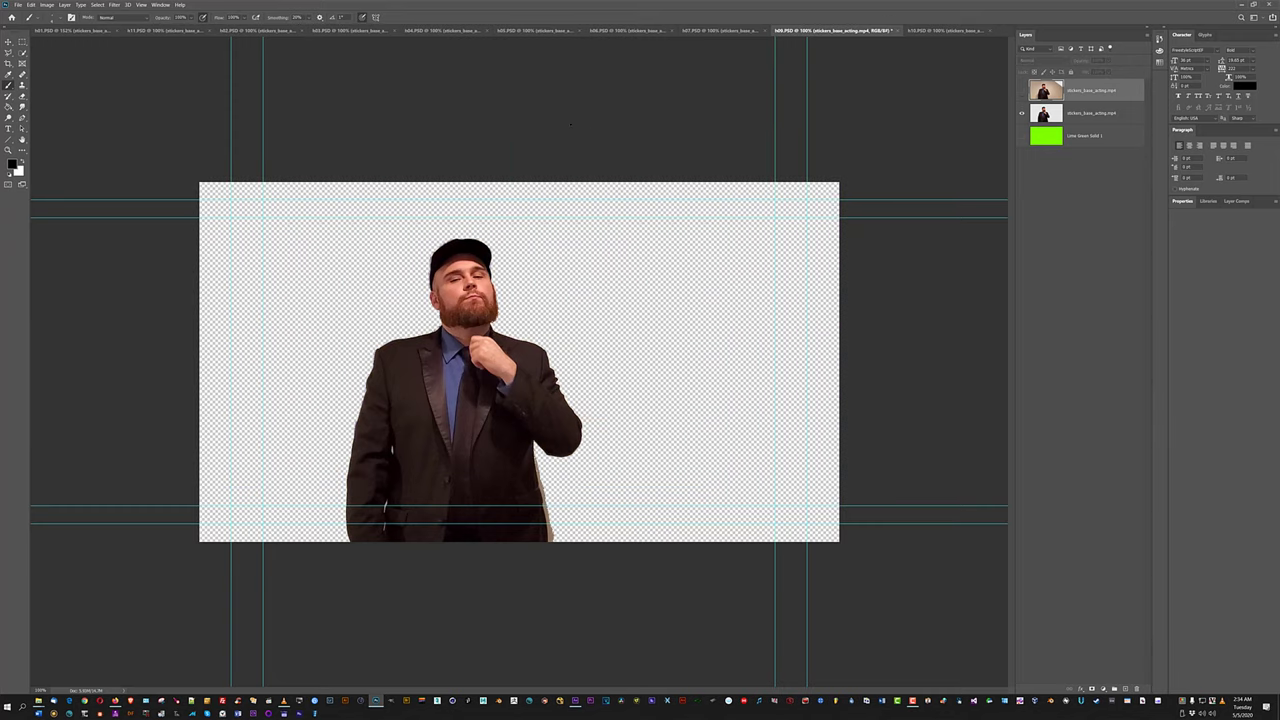
key("ctrl+alt+shift+s")
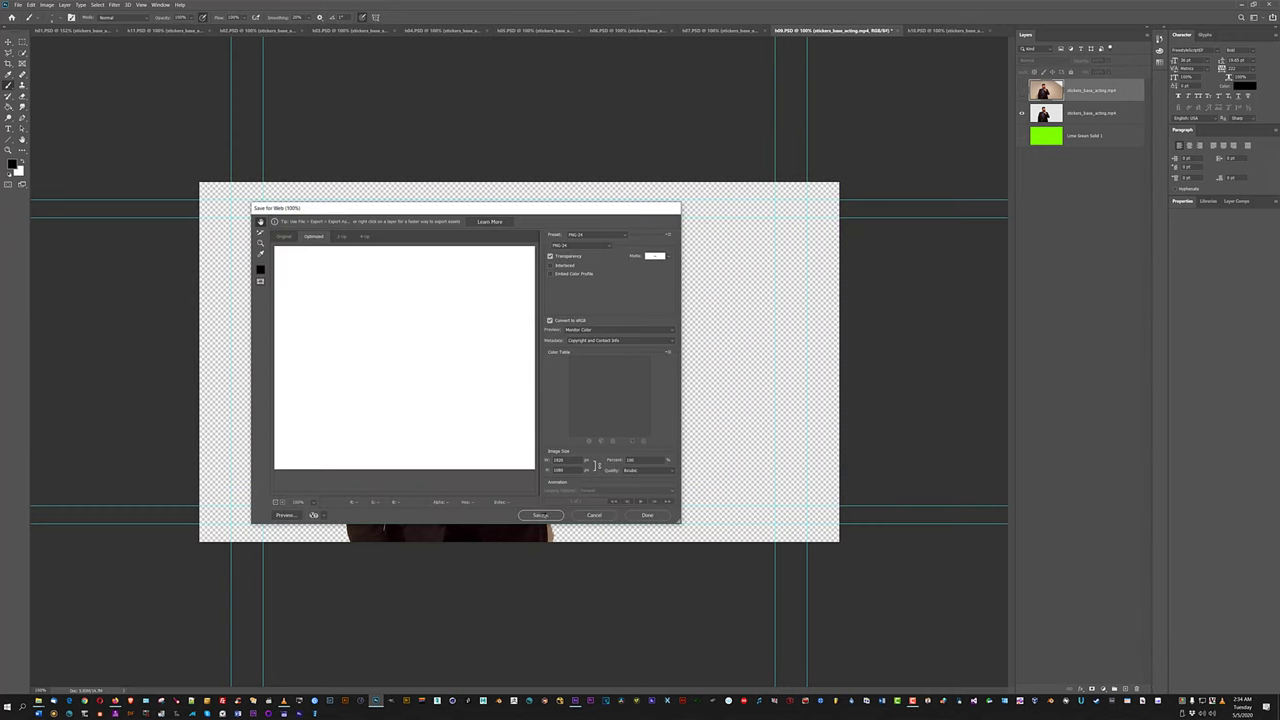
left_click(537, 515)
left_click(479, 369)
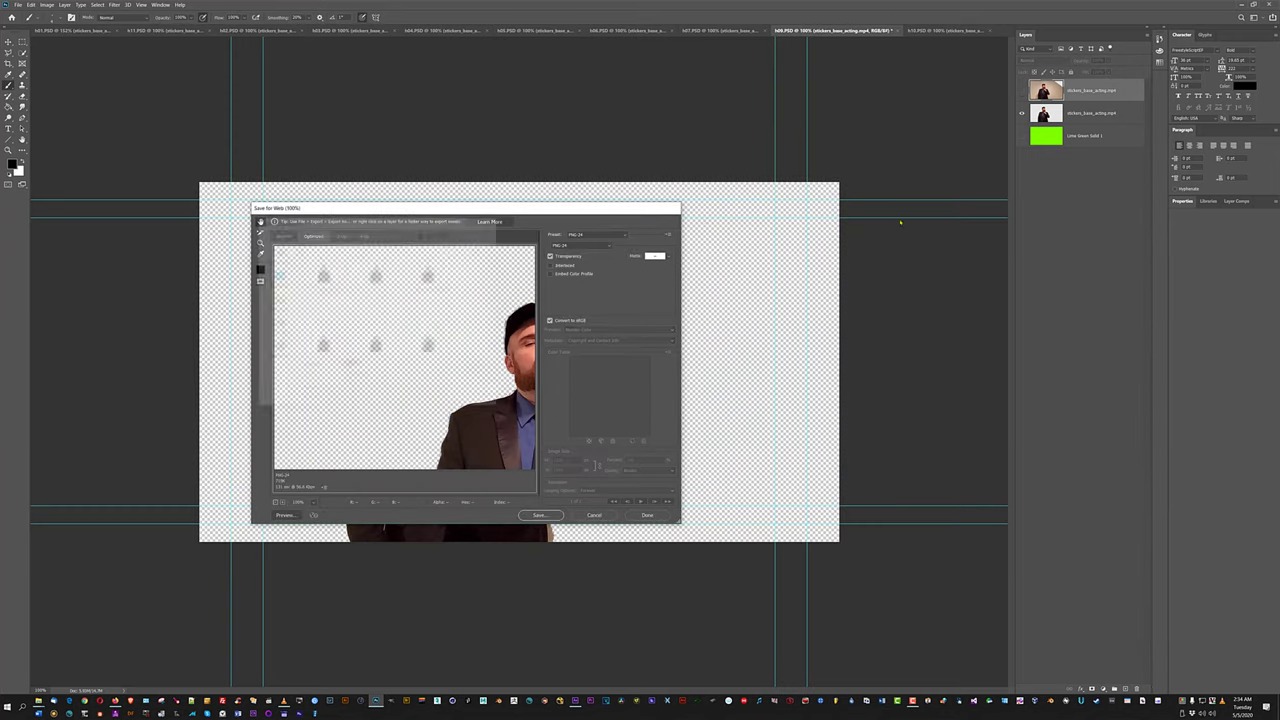
In the h10 document, hide the uppermost footage and lime green solid layers and export it for web as transparent PNG-24 file h10.png.
left_click(935, 30)
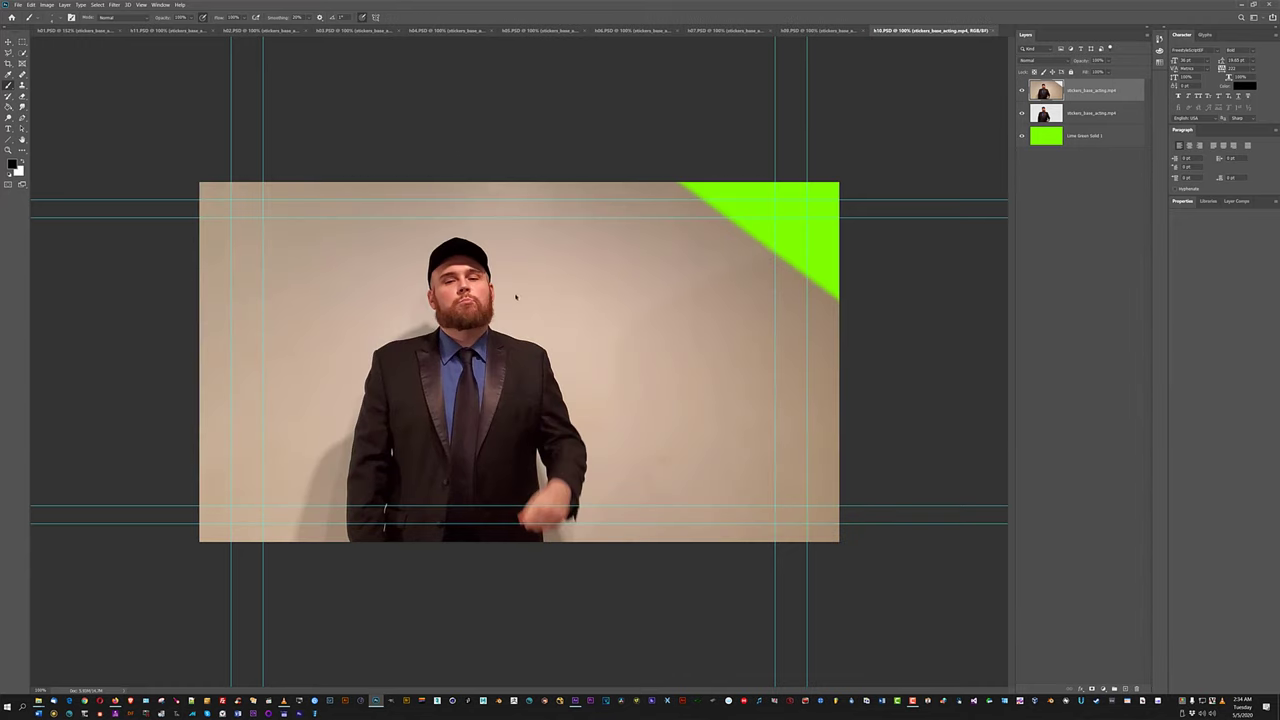
key("ctrl+alt+shift+s")
left_click(1022, 90)
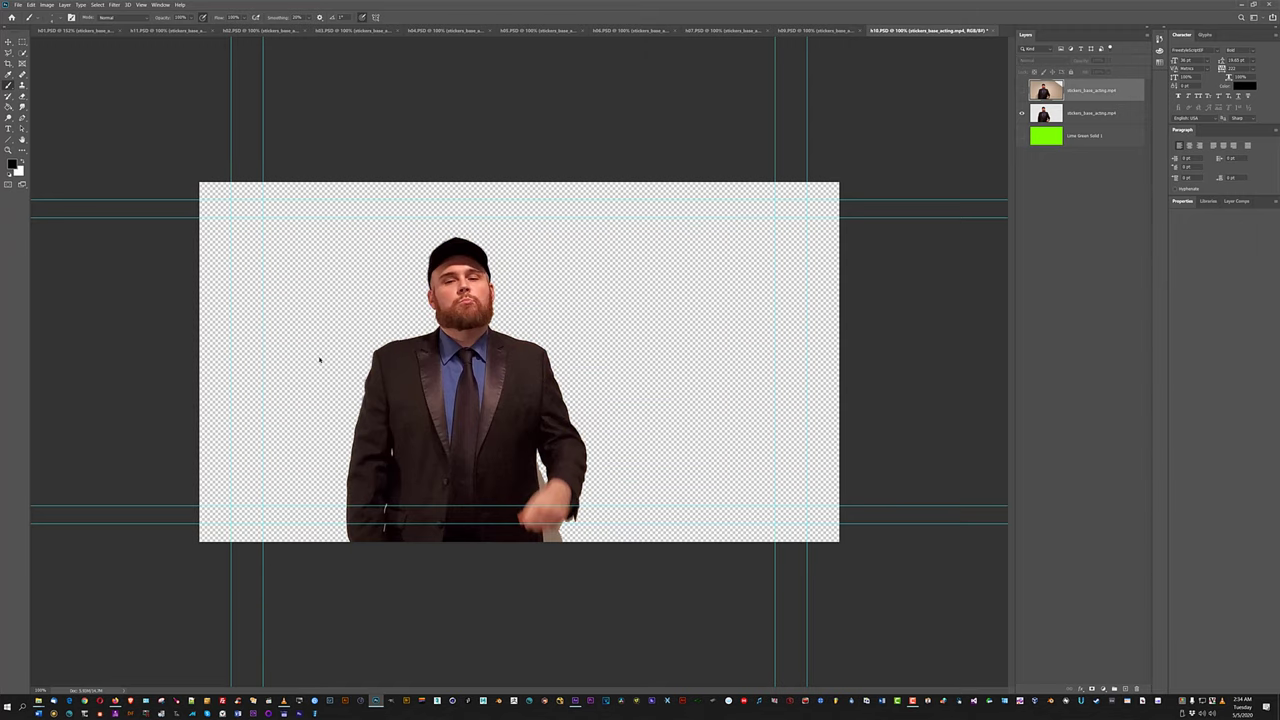
key("ctrl+alt+shift+s")
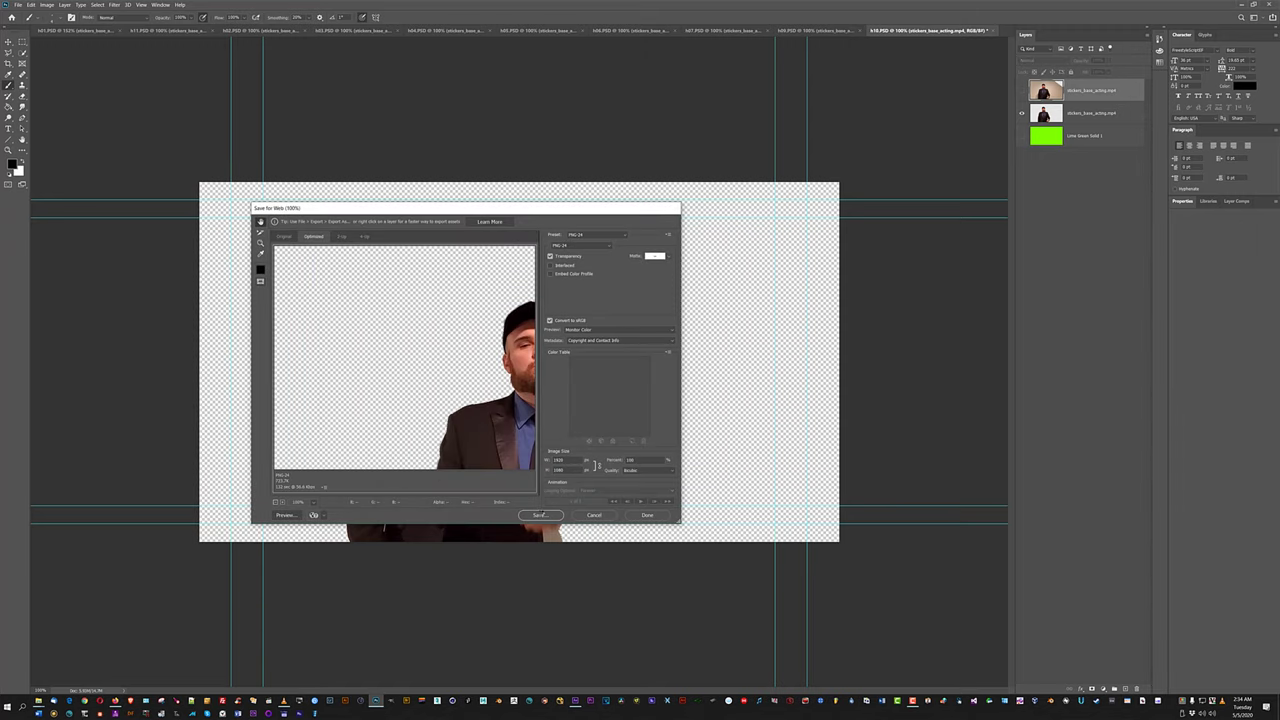
left_click(540, 515)
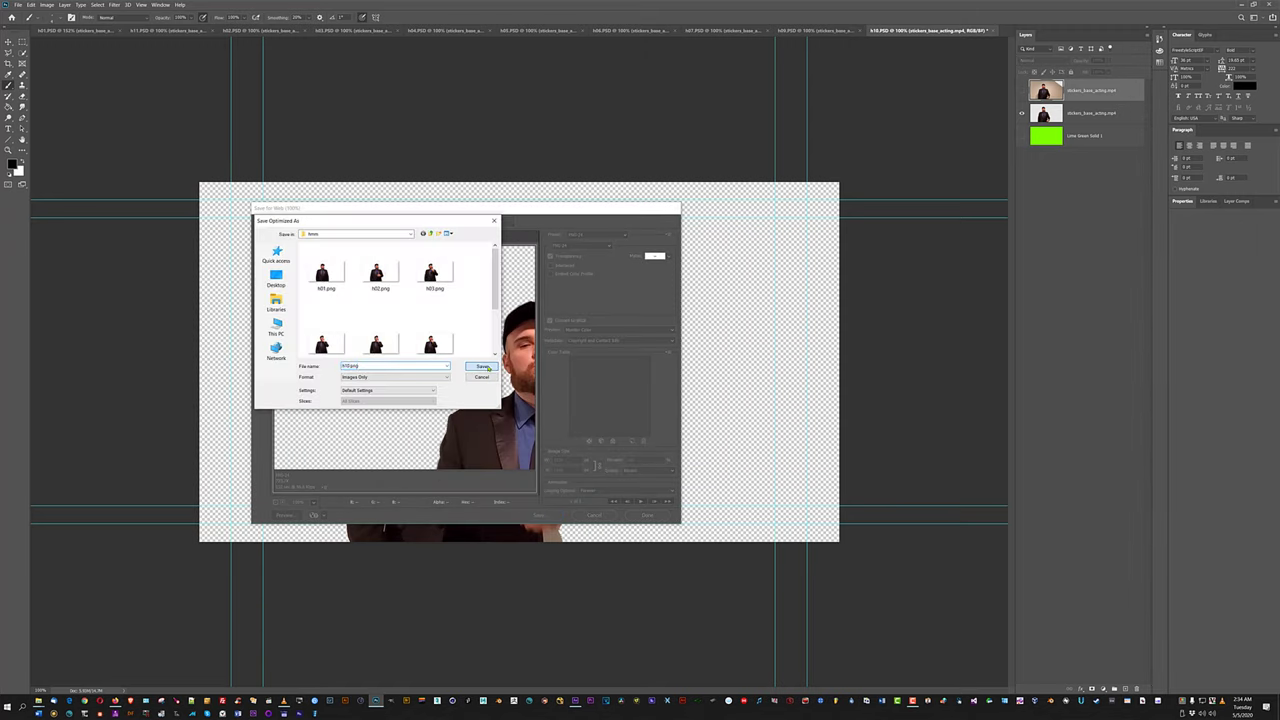
left_click(481, 366)
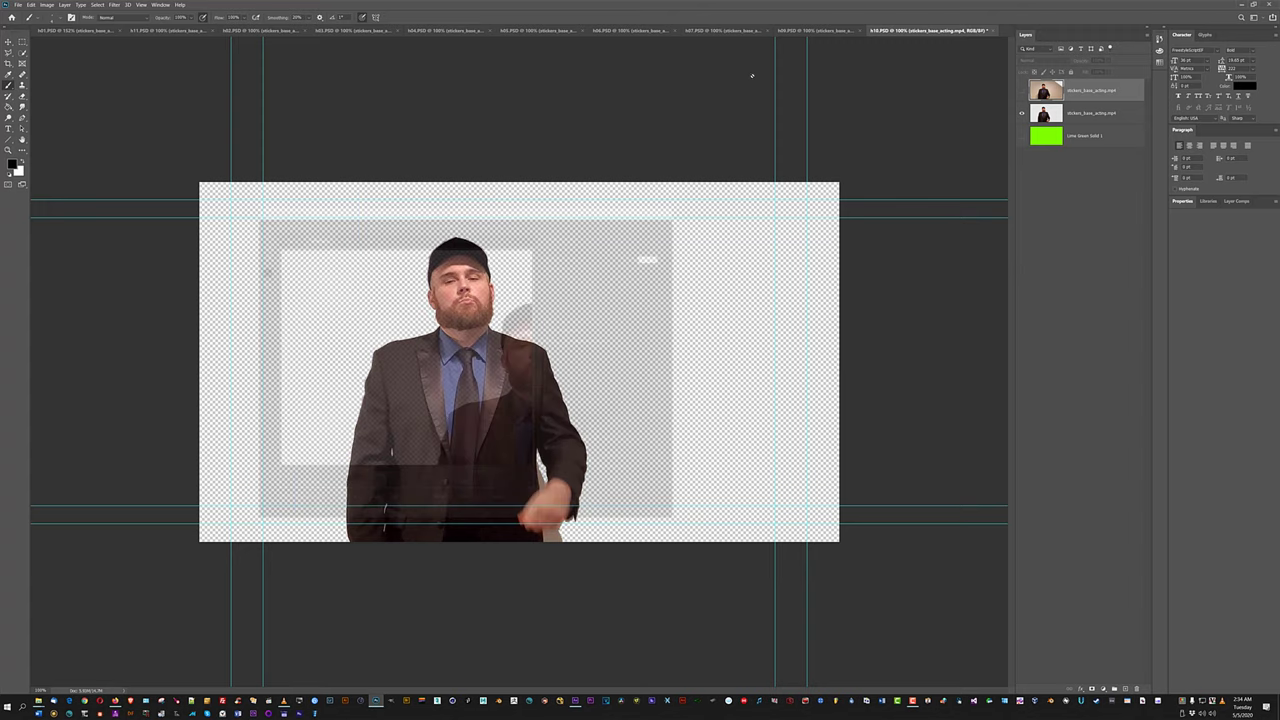
left_click(656, 197)
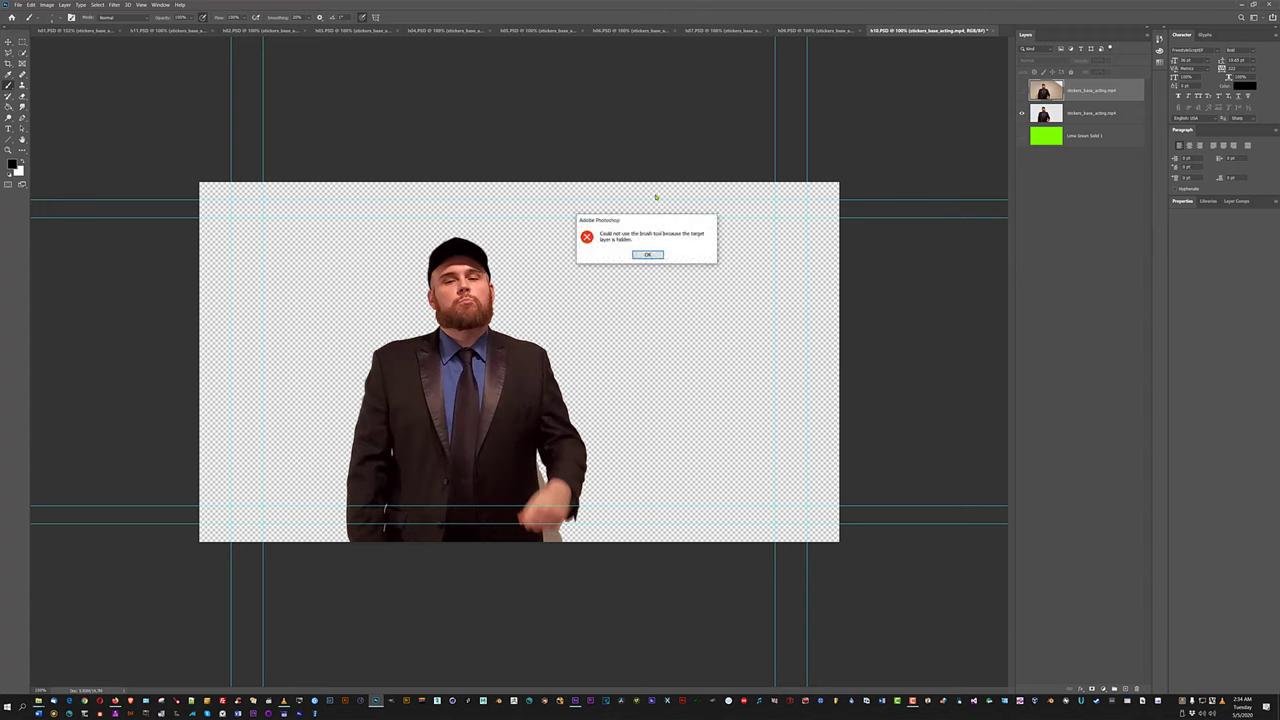
left_click(645, 255)
left_click(622, 205)
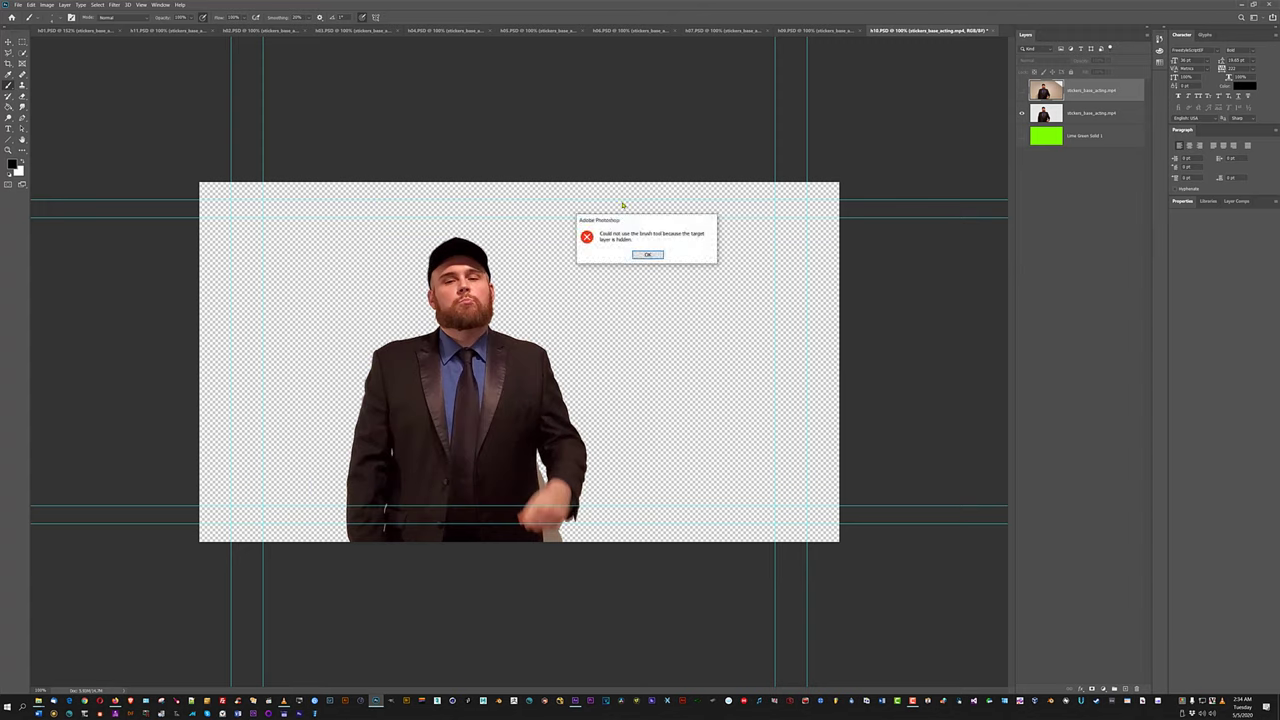
left_click(646, 254)
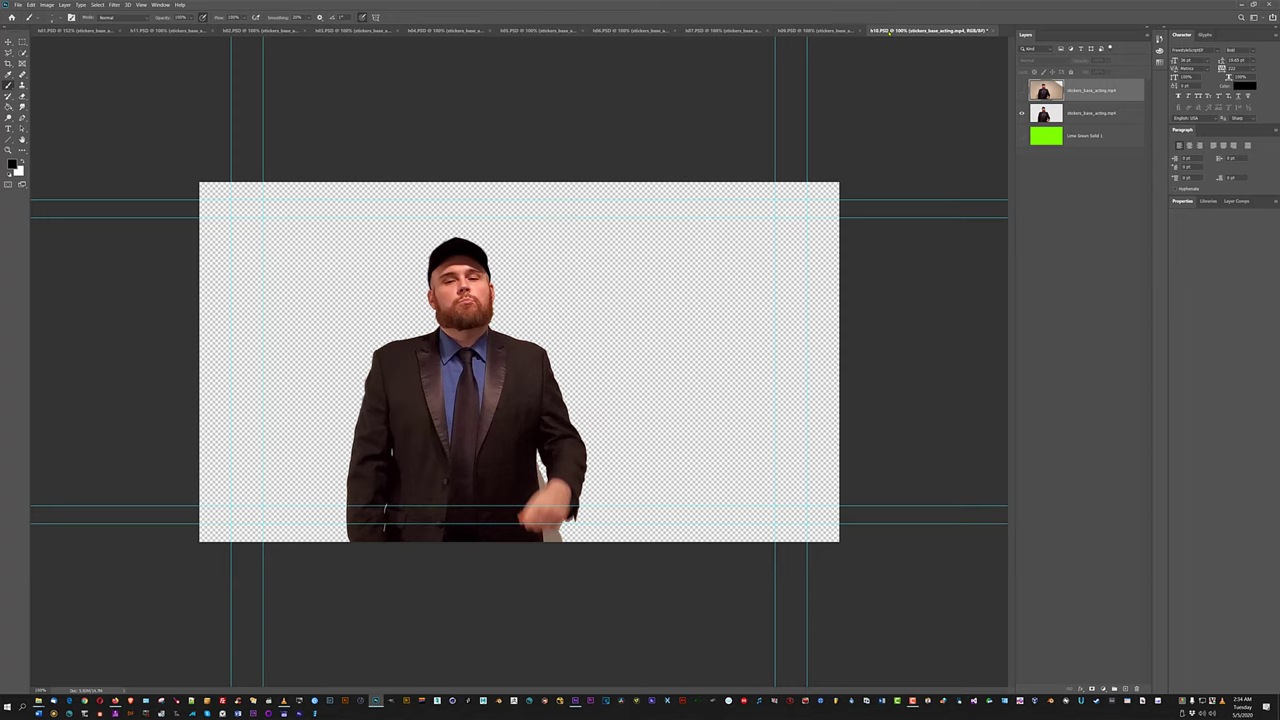
Close the h10, h09, h07, h06, h05, h04, h03, h02 and h11 documents without saving their changes.
key("ctrl+w")
left_click(651, 253)
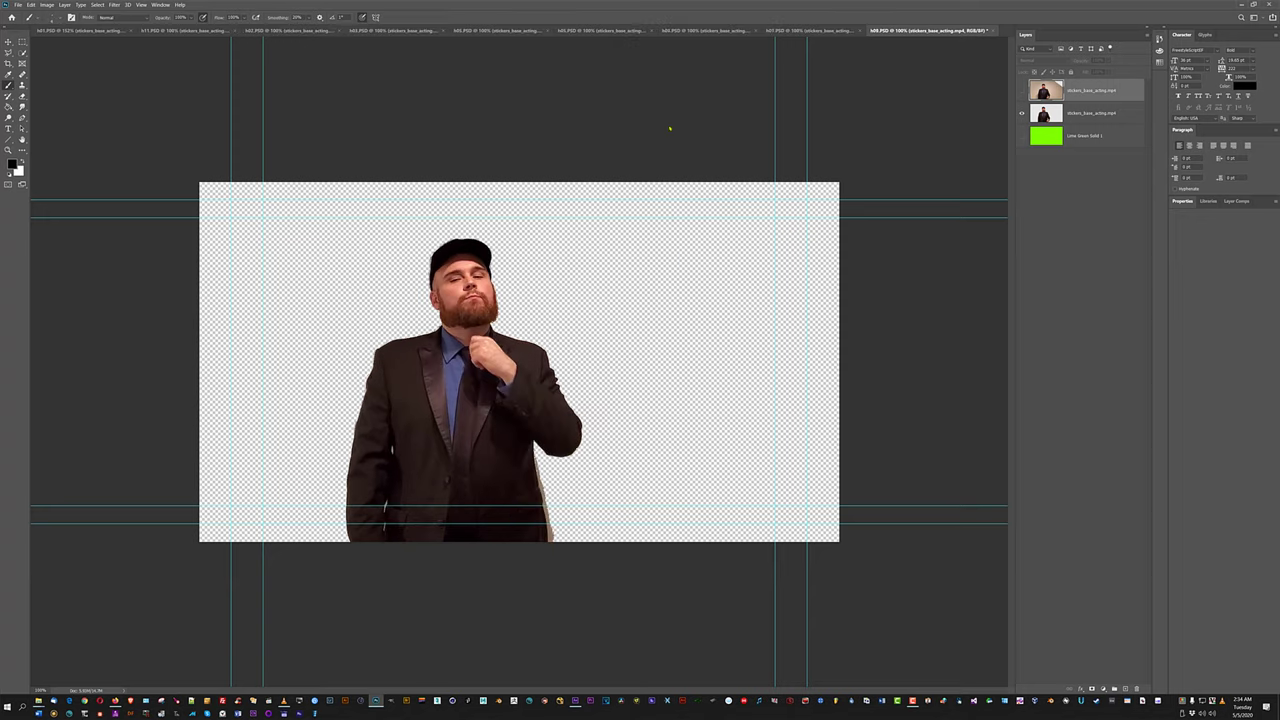
key("ctrl+w")
left_click(650, 255)
key("ctrl+w")
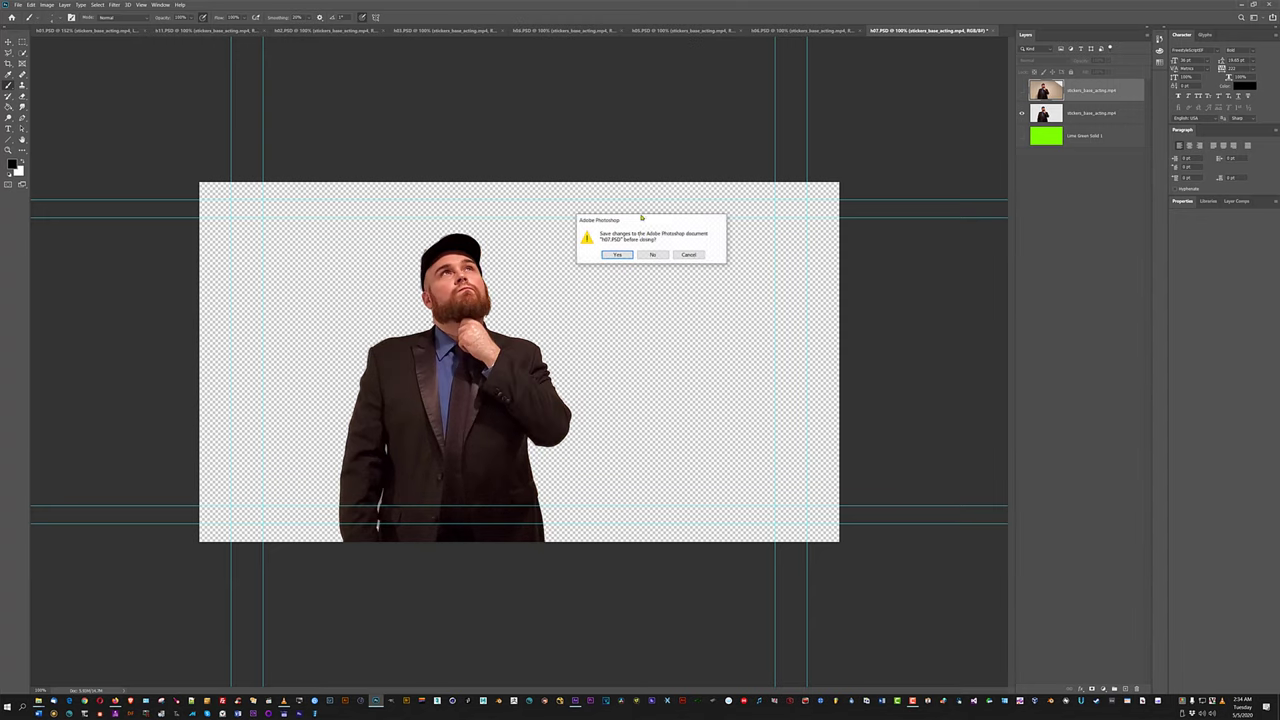
left_click(648, 255)
key("ctrl+w")
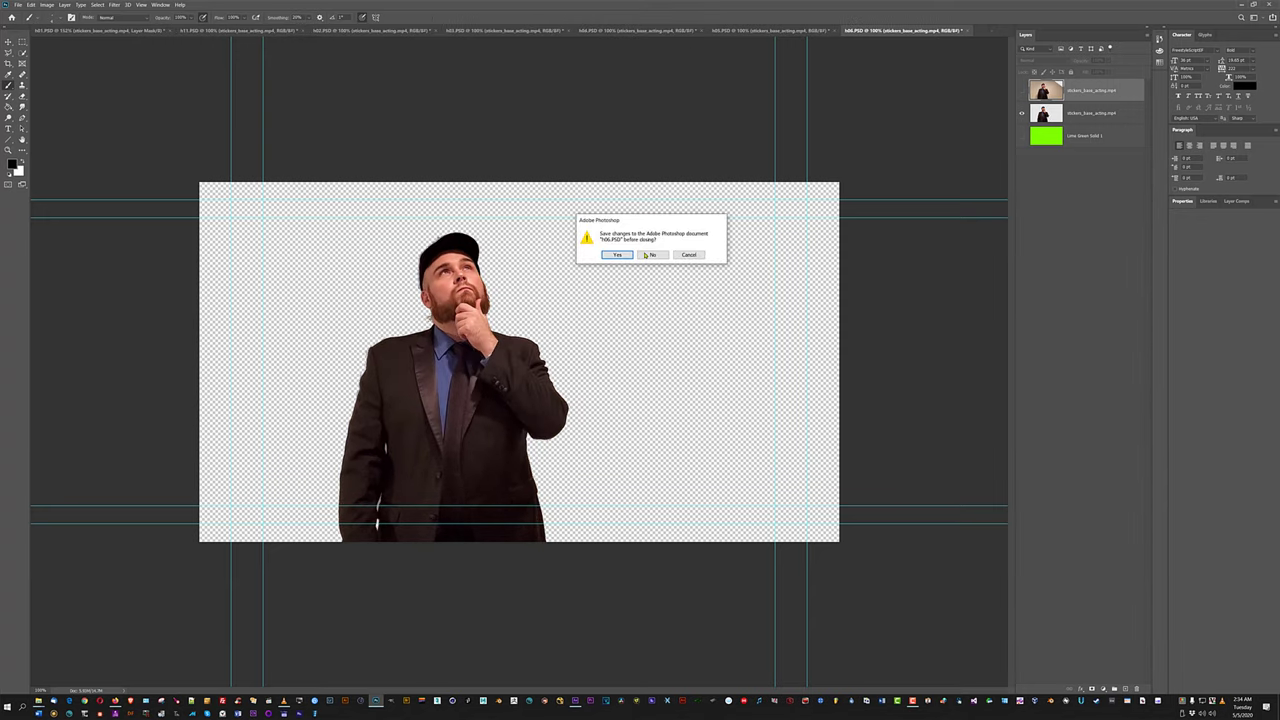
left_click(648, 255)
key("ctrl+w")
left_click(648, 255)
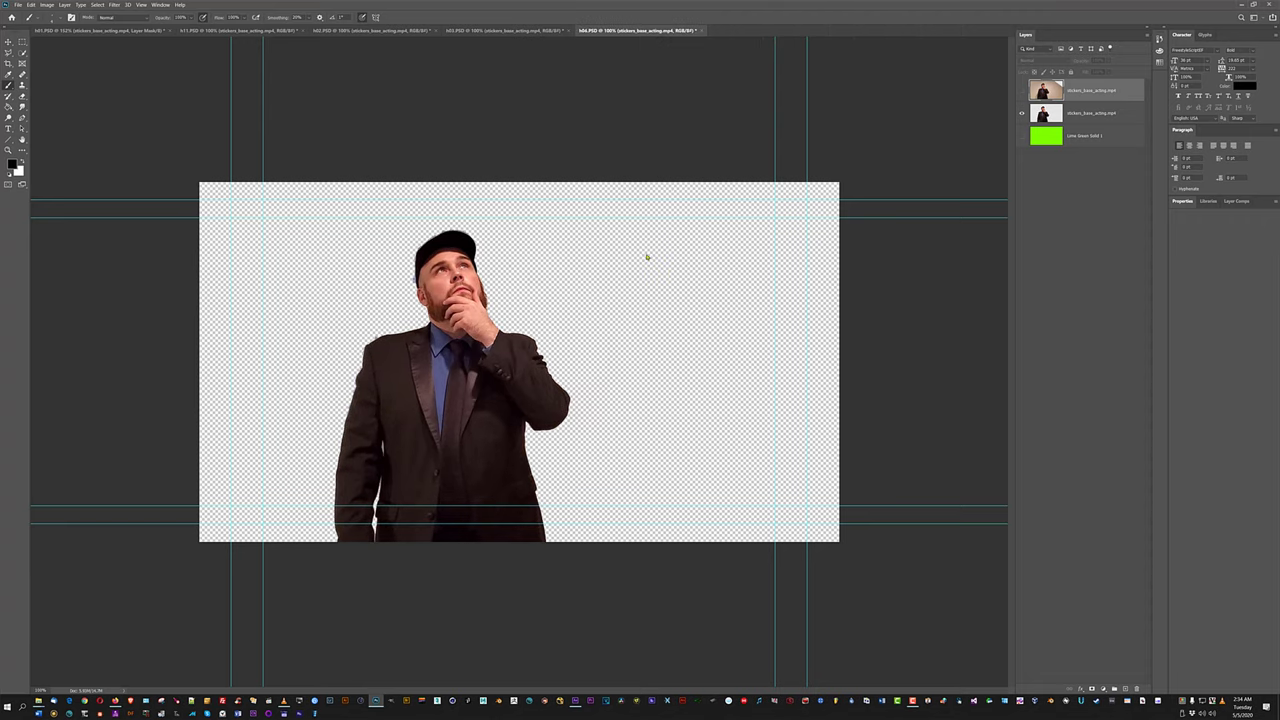
key("ctrl+w")
left_click(648, 255)
key("ctrl+w")
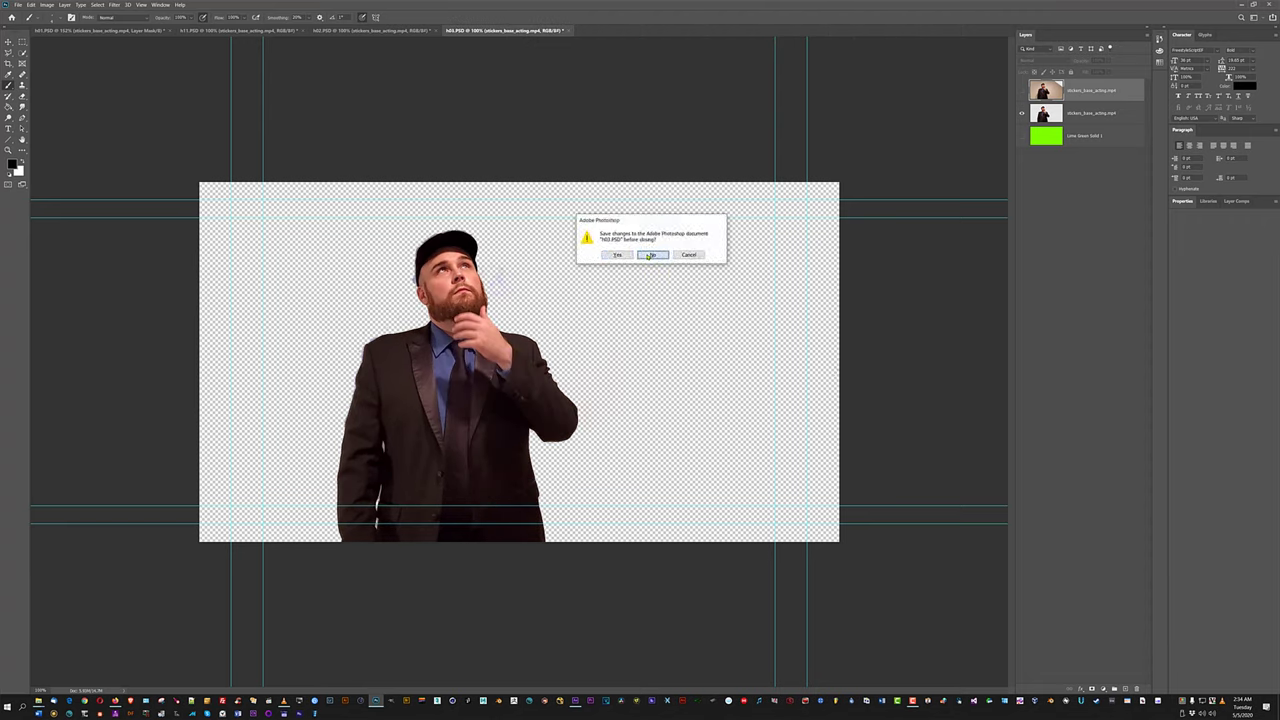
left_click(648, 255)
key("ctrl+w")
left_click(650, 255)
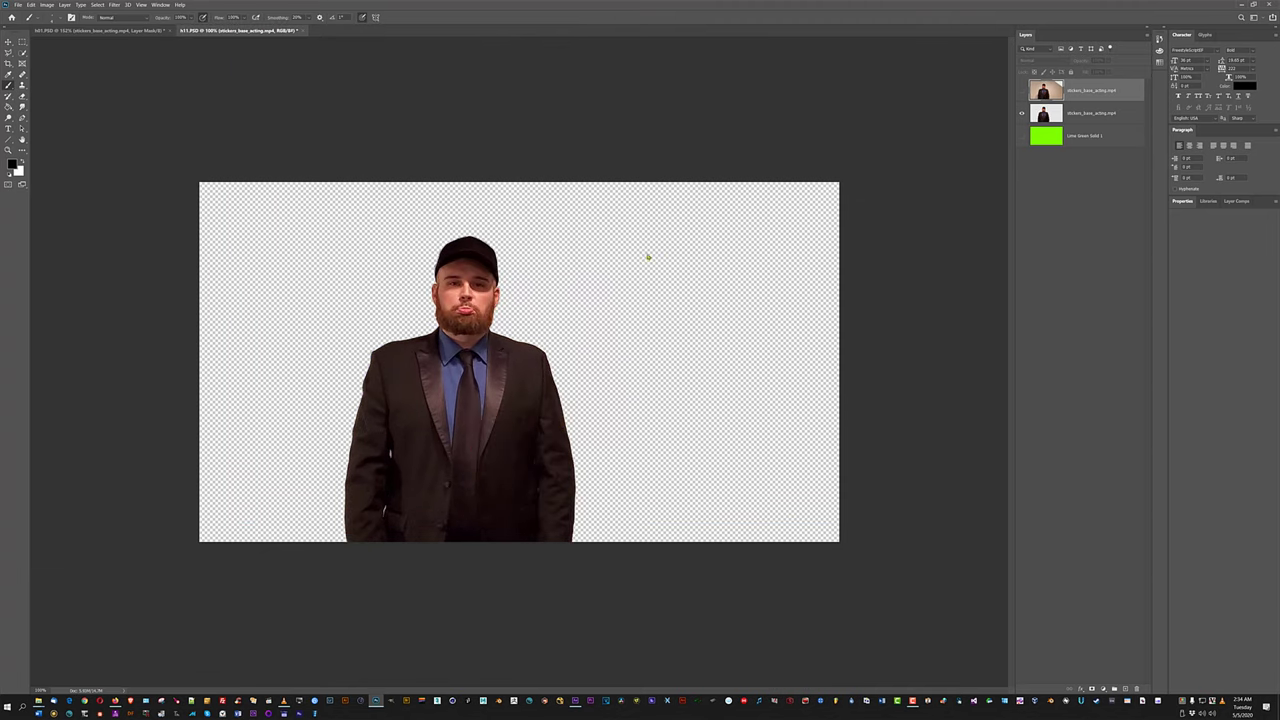
key("ctrl+w")
left_click(649, 256)
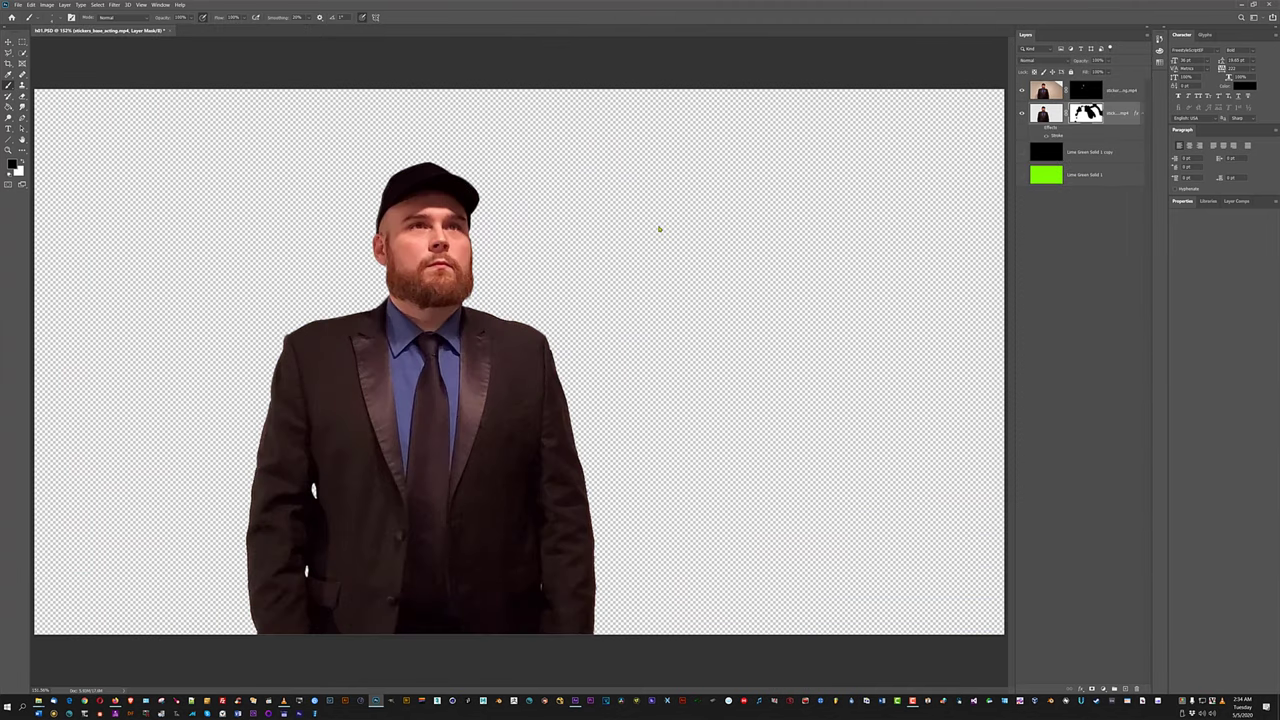
Keep the h01 document open, save it, and minimize Photoshop to reach the hmm folder in File Explorer.
key("ctrl+w")
left_click(688, 253)
key("ctrl+s")
left_click(1241, 4)
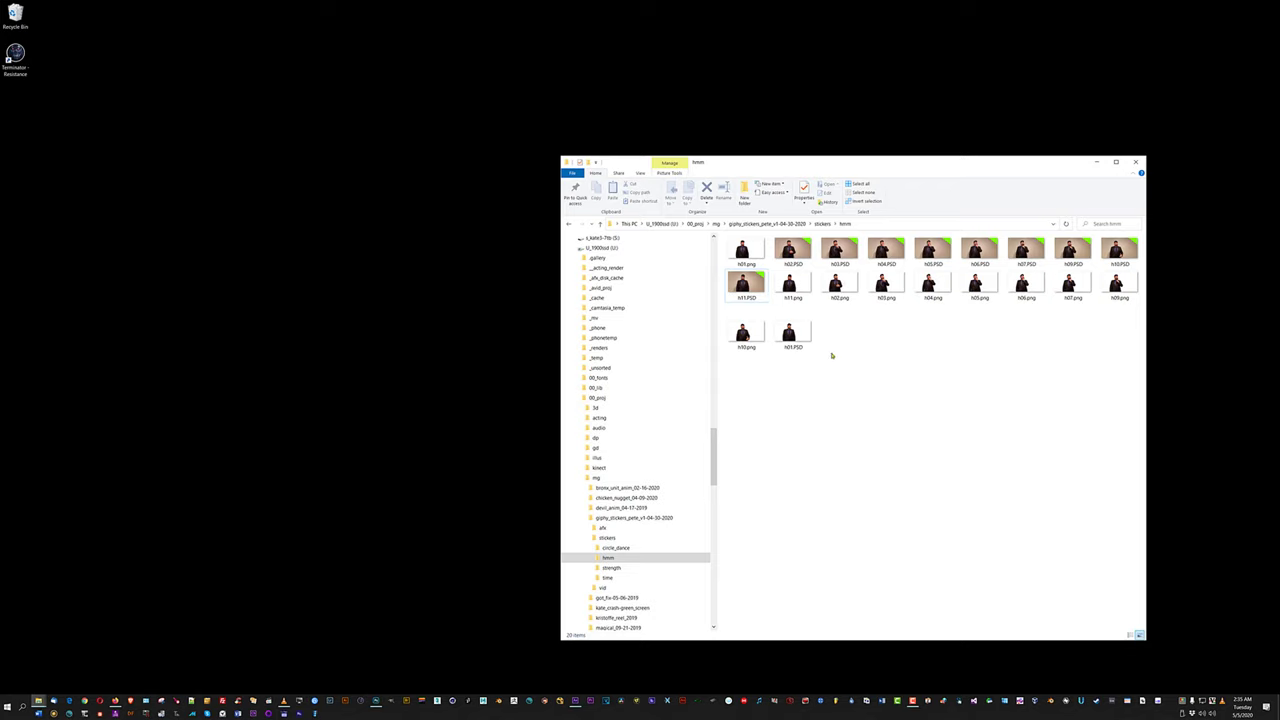
Group the files in the hmm folder by type.
right_click(754, 330)
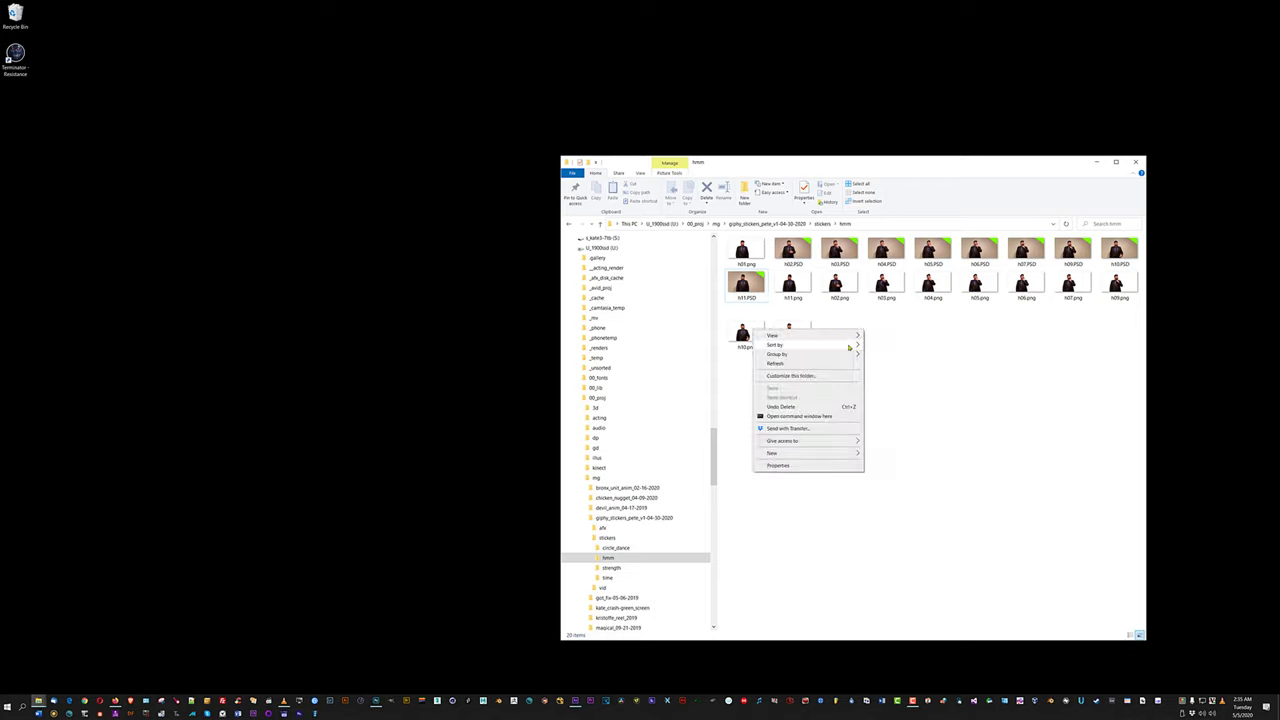
mouse_move(858, 355)
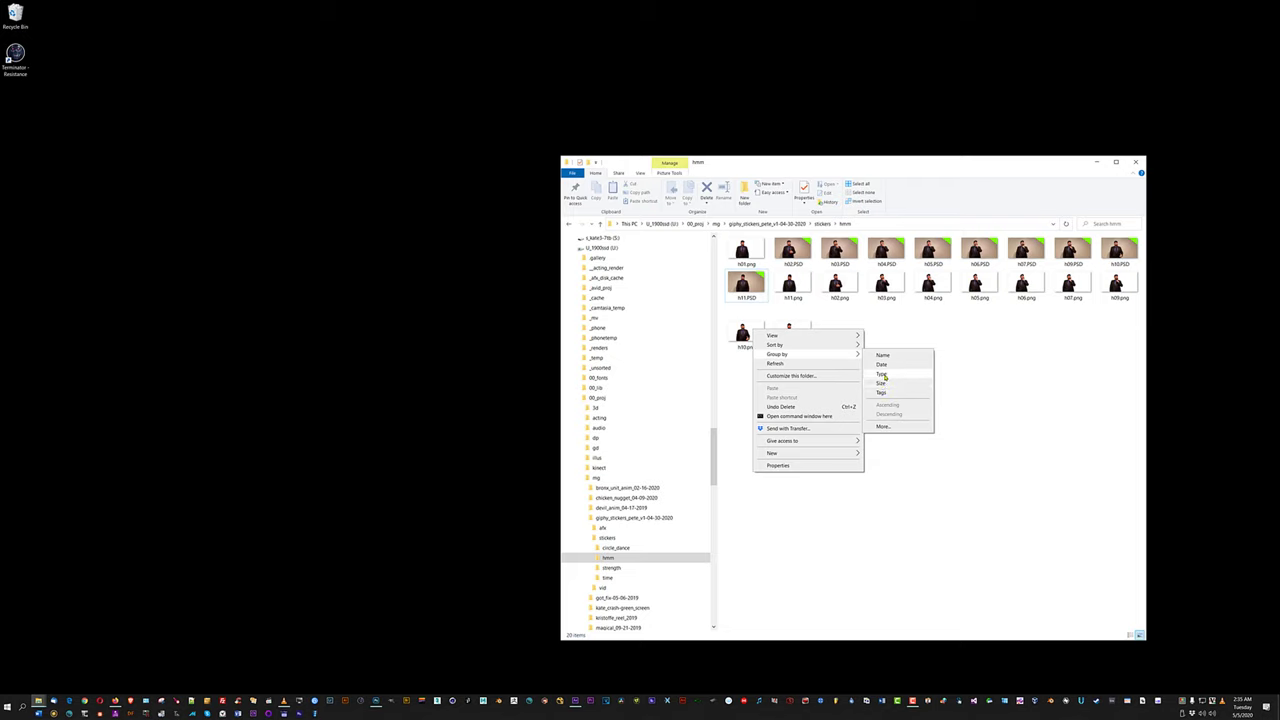
left_click(881, 374)
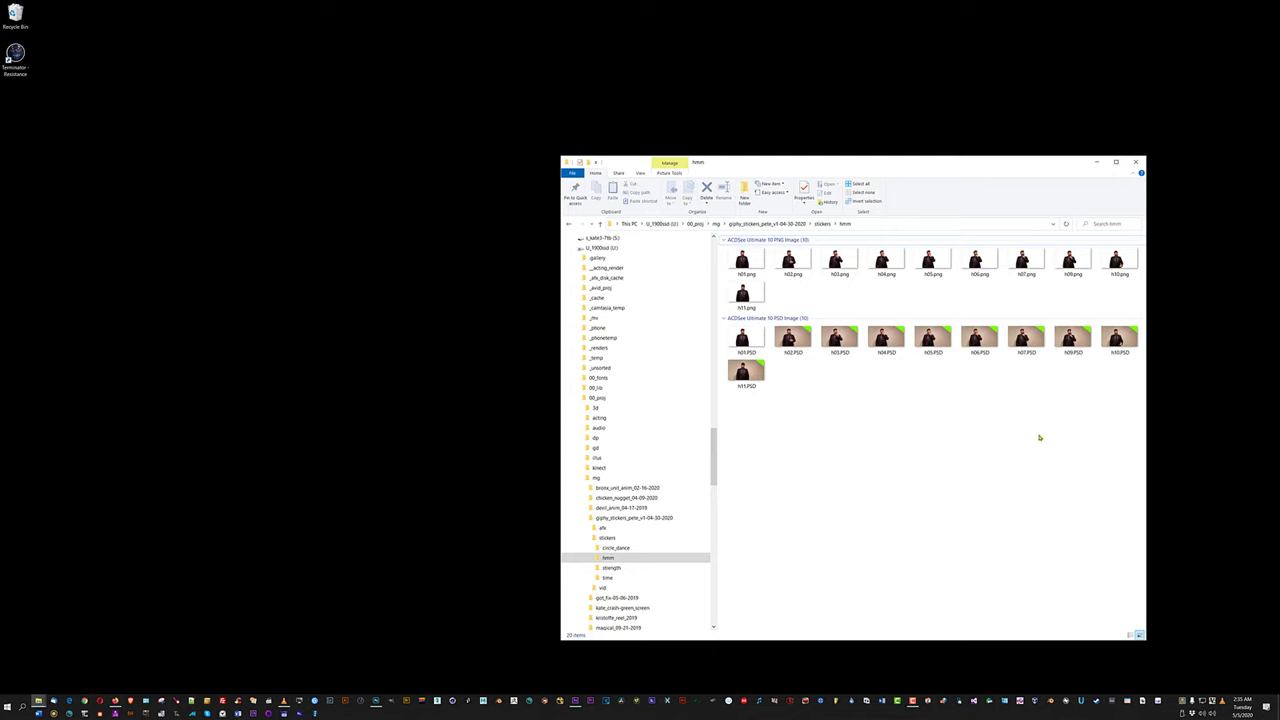
left_click(1074, 340)
left_click(1073, 352)
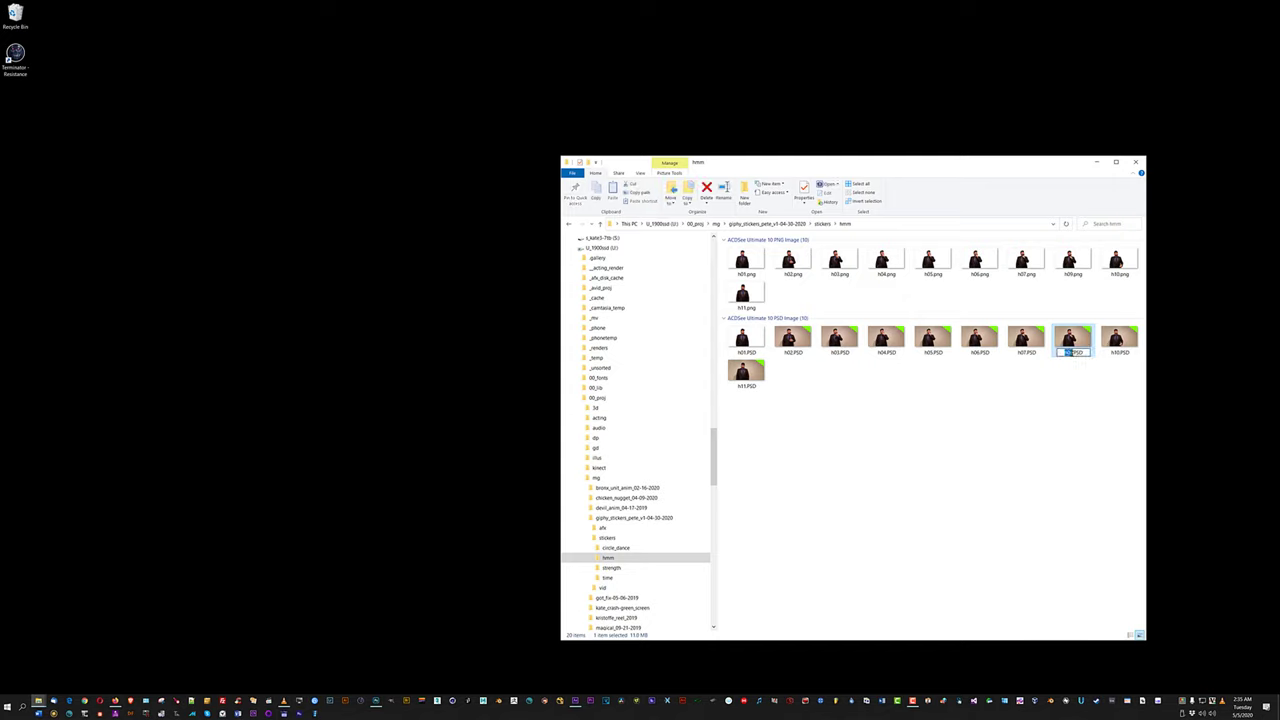
left_click(955, 399)
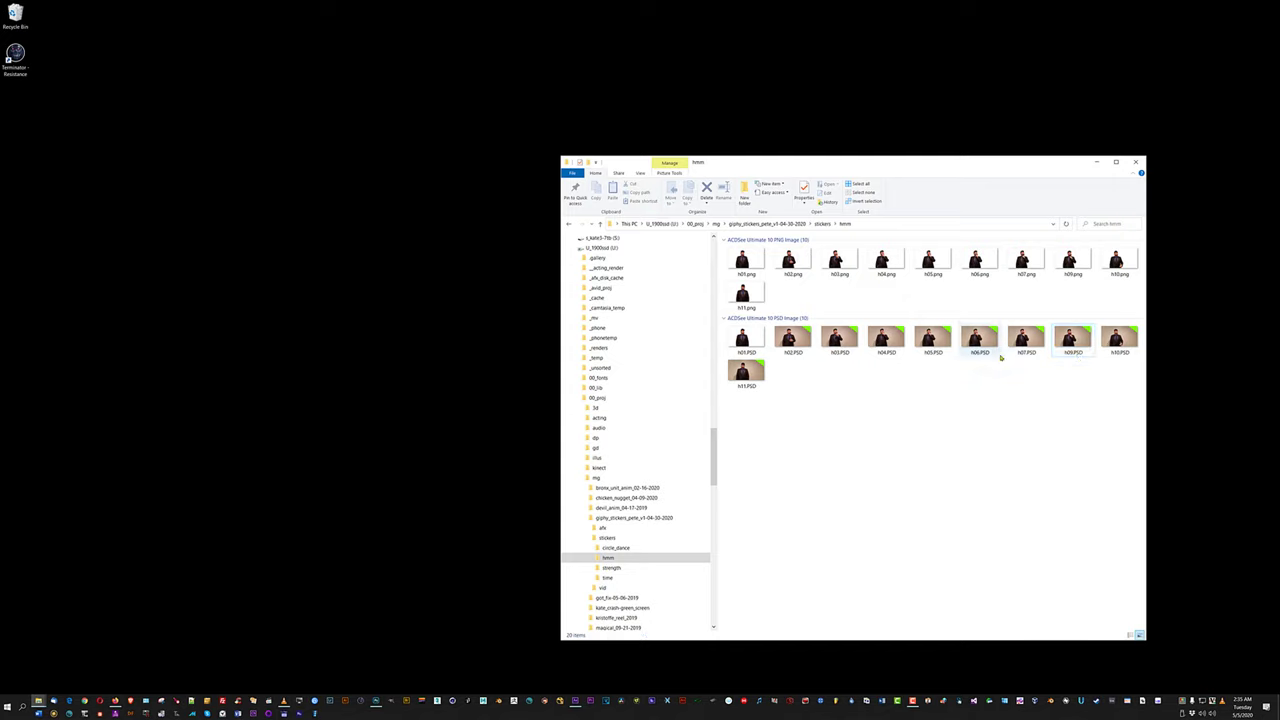
Rename the file h09.PSD in the hmm folder as h08.PSD.
left_click(1072, 340)
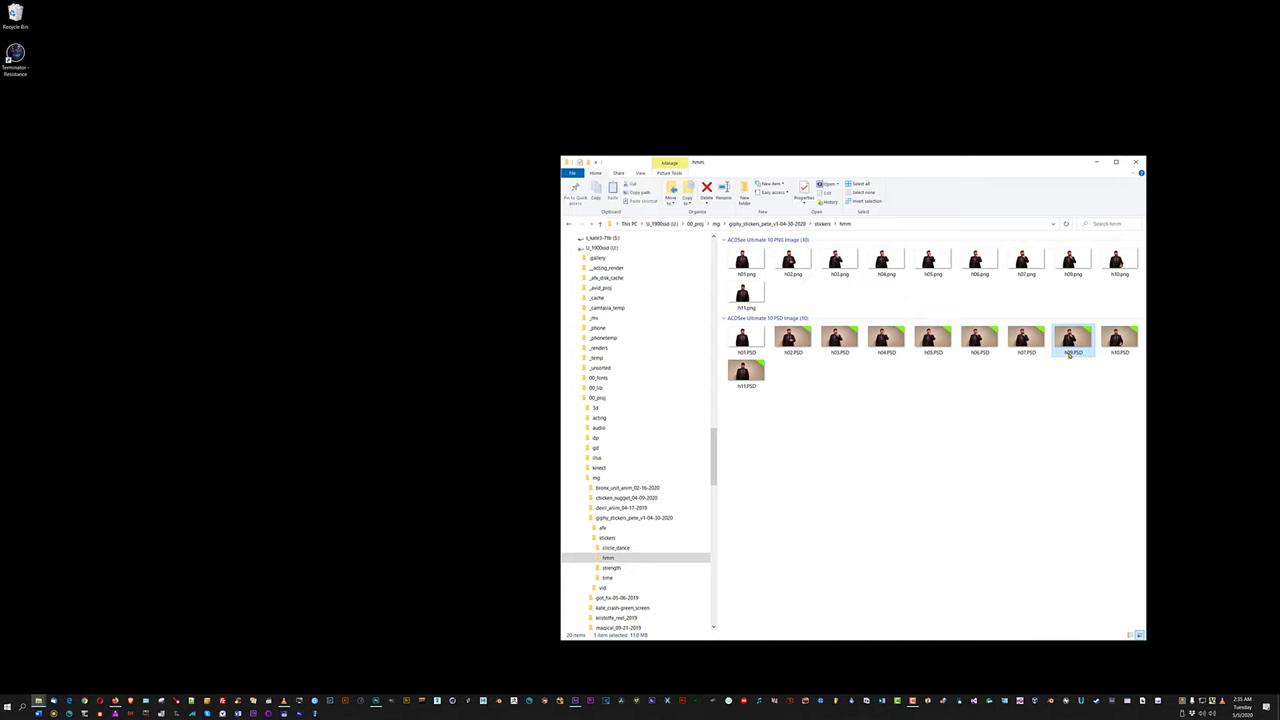
left_click(1071, 352)
key("BackSpace")
type("8")
key("Return")
Rename the file h10.PSD in the hmm folder as h09.PSD.
left_click(1125, 352)
left_click(1120, 353)
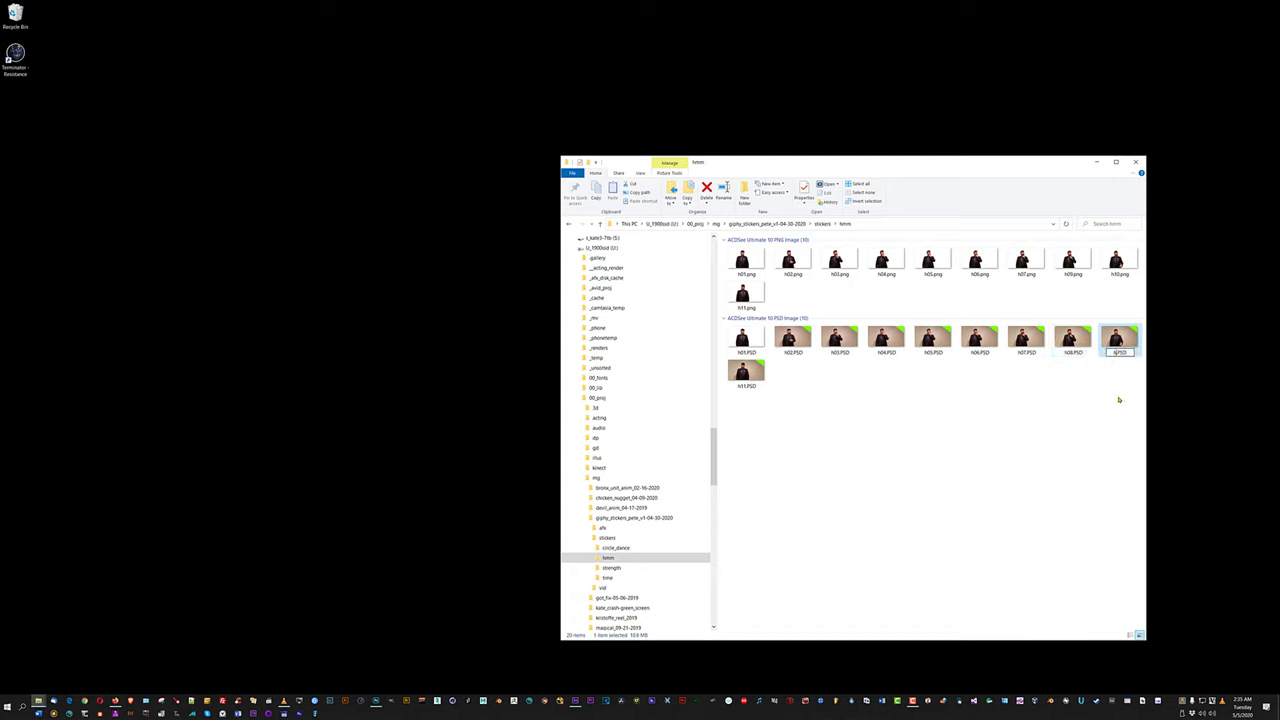
type("09")
key("Return")
Rename the file h11.PSD in the hmm folder as h10.PSD.
left_click(746, 384)
key("F2")
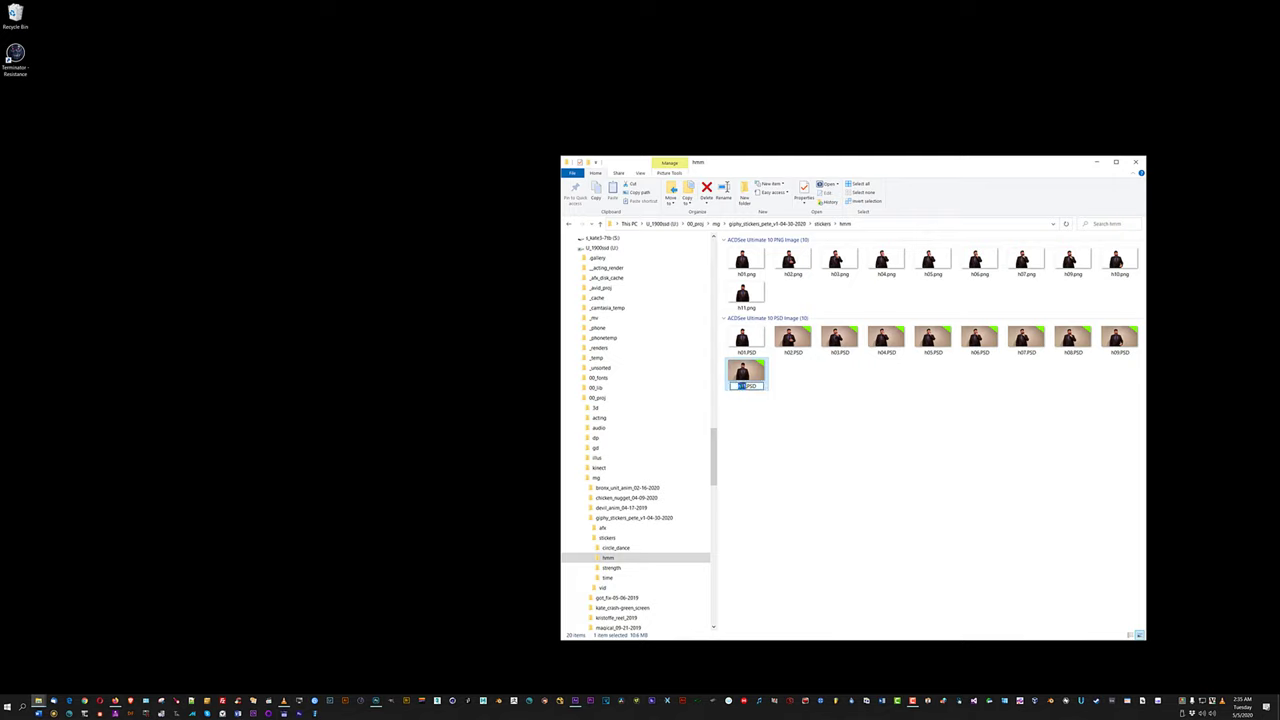
left_click_drag(741, 386, 746, 386)
type("0")
left_click(826, 423)
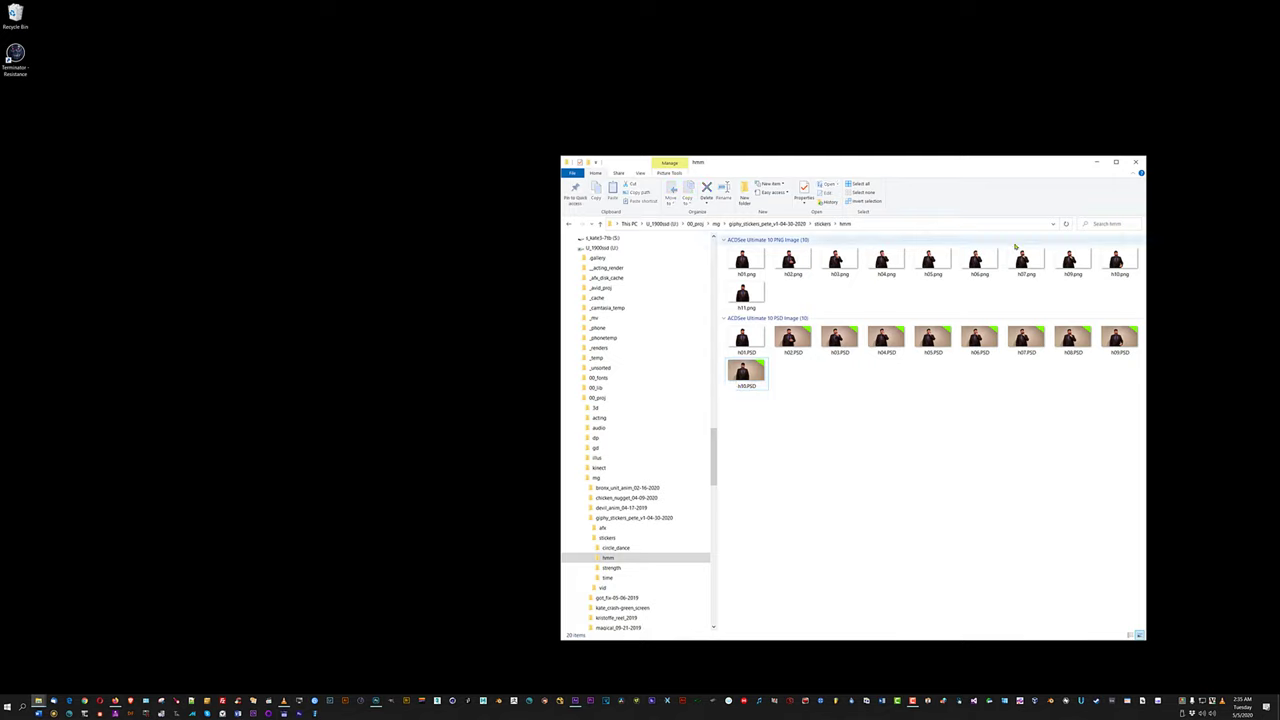
Rename h09.png, h10.png and h11.png in the hmm folder as h08.png, h09.png and h10.png.
left_click(1071, 262)
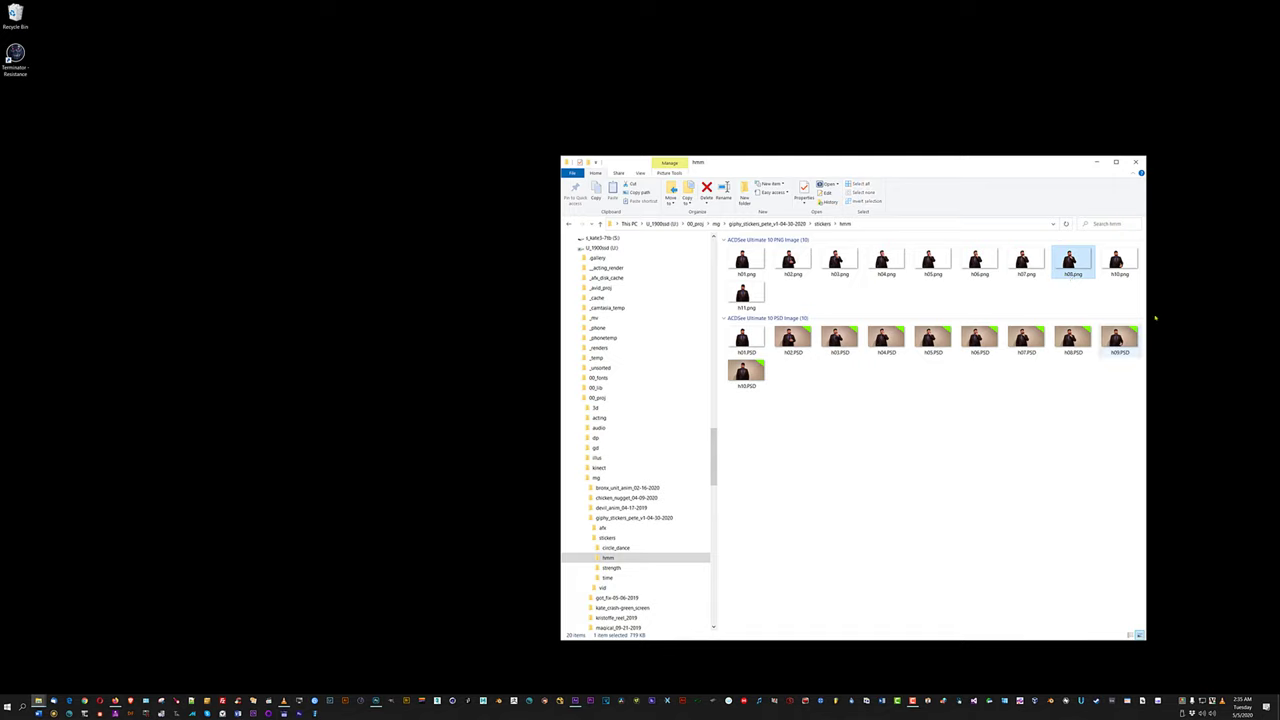
key("Tab")
key("Right")
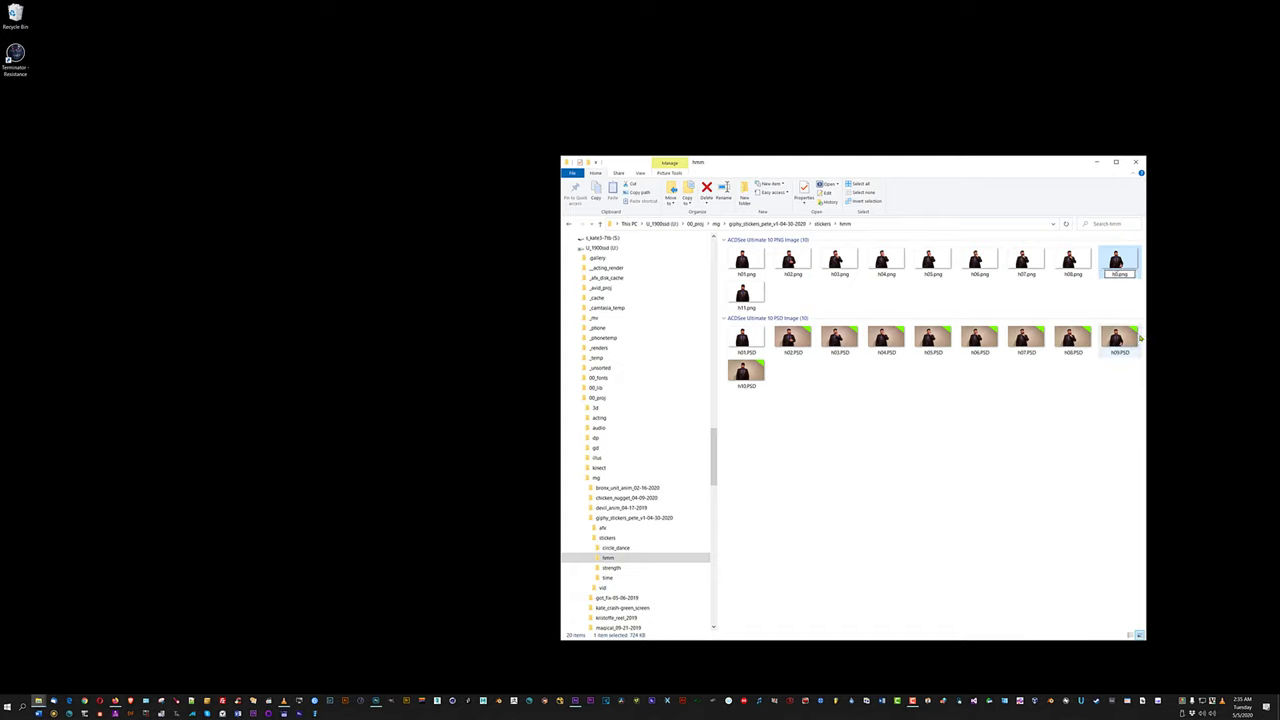
key("Tab")
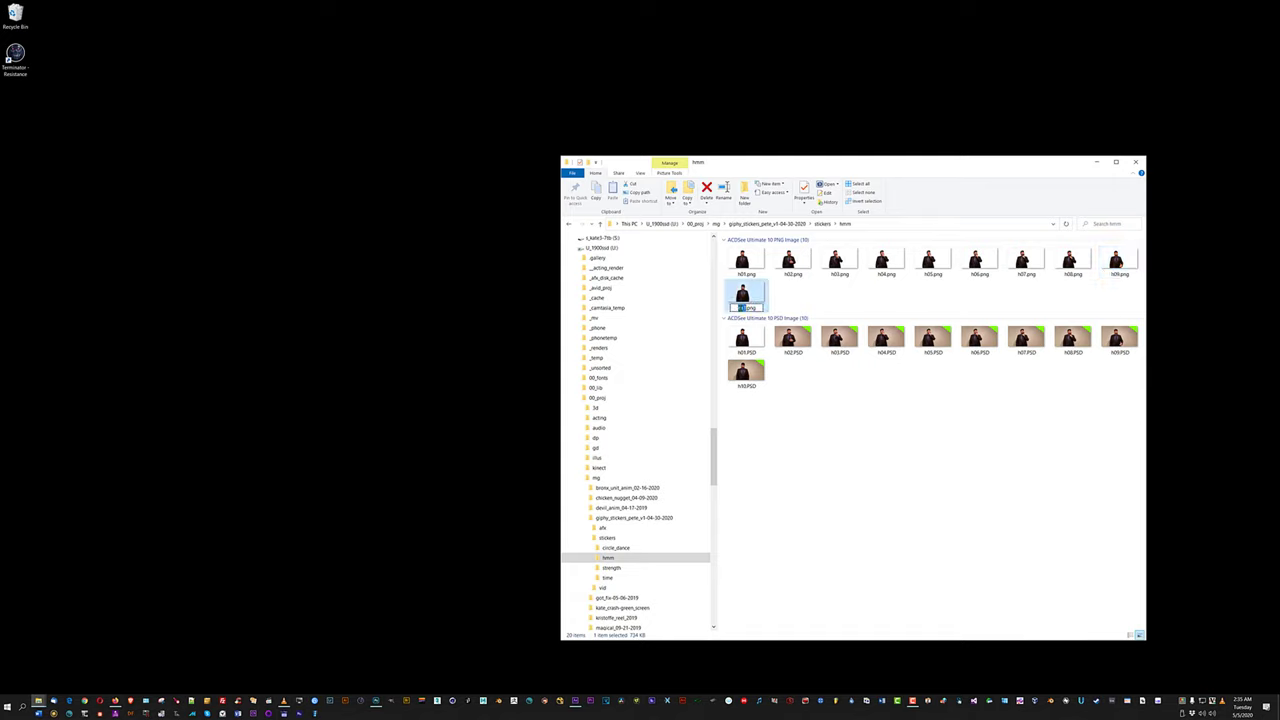
type("h10.png")
left_click(846, 409)
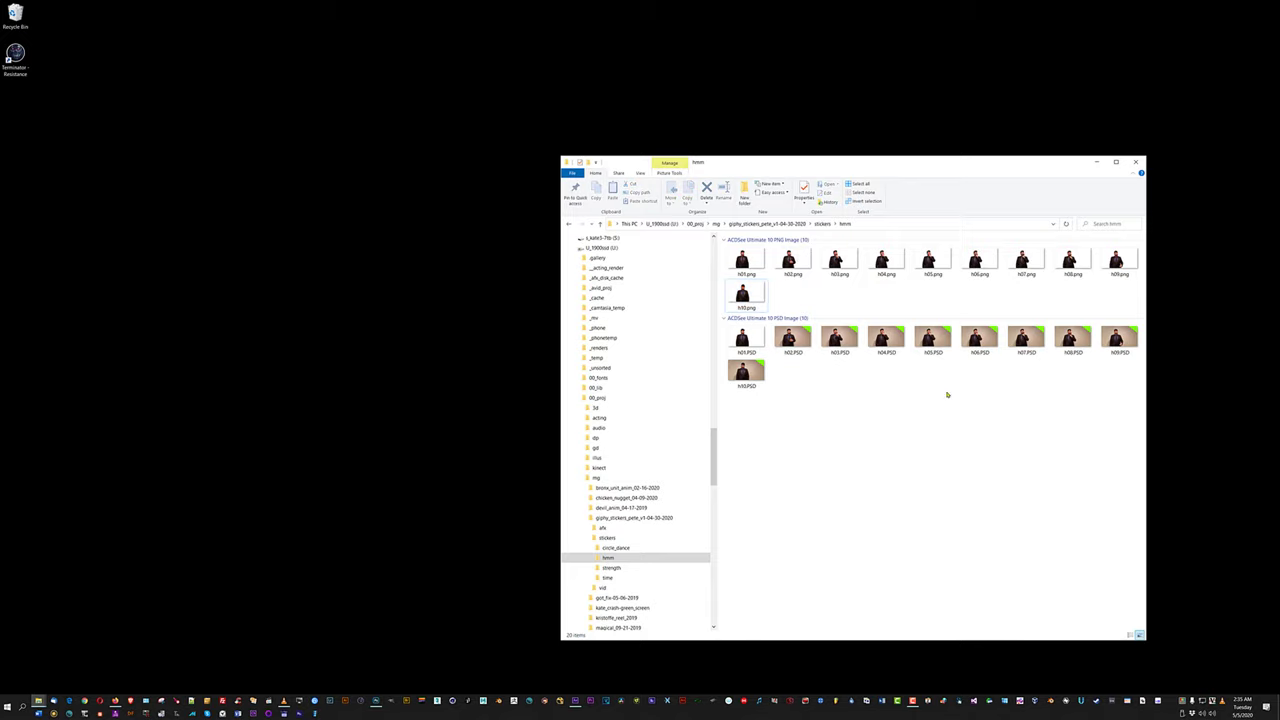
Enlarge the thumbnails in the hmm folder and move its window off this screen.
scroll(877, 406, "up", 2, "ctrl")
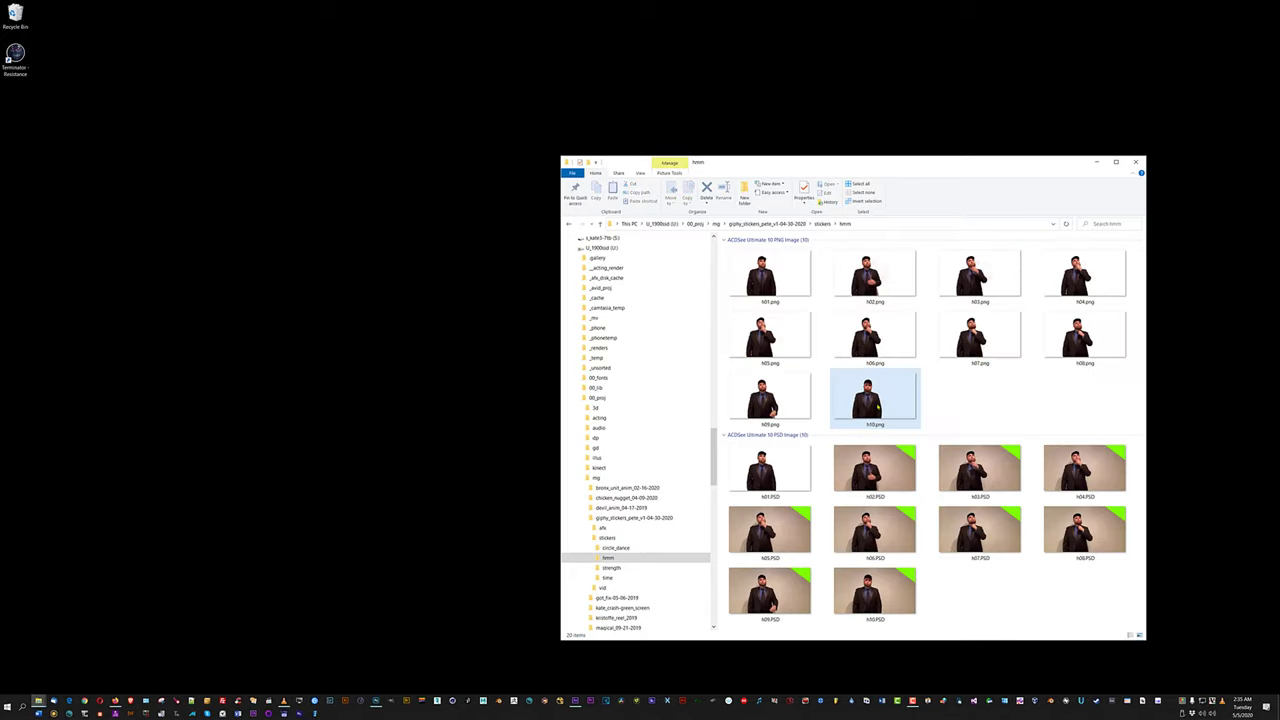
scroll(877, 406, "down", 2, "ctrl")
scroll(877, 406, "down", 3, "ctrl")
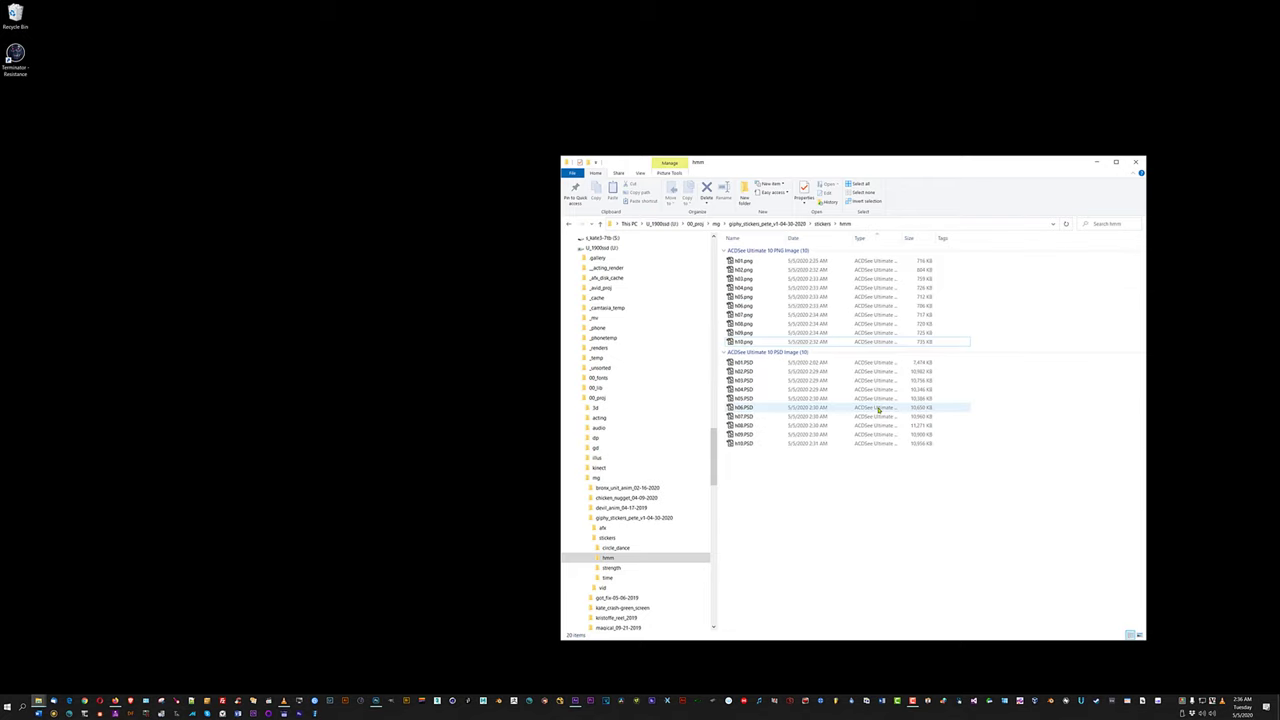
scroll(877, 408, "up", 3, "ctrl")
scroll(880, 418, "down", 1, "ctrl")
scroll(880, 420, "up", 1, "ctrl")
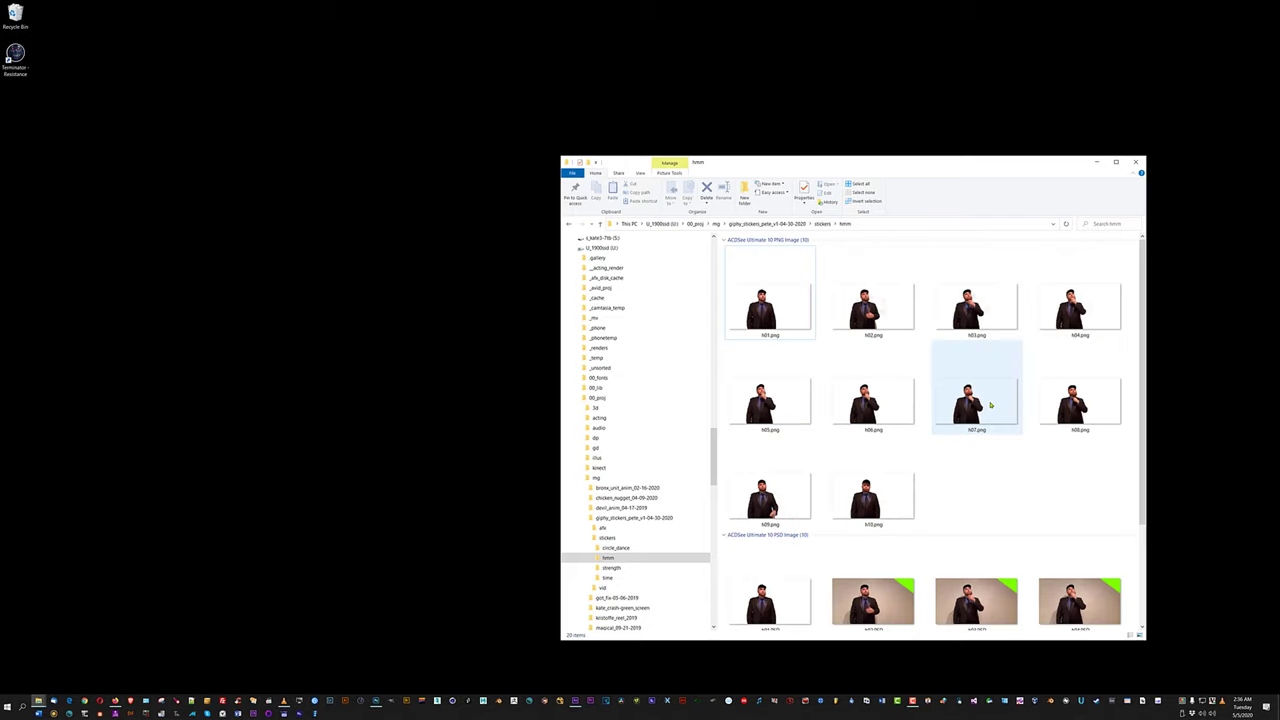
scroll(906, 366, "up", 1, "ctrl")
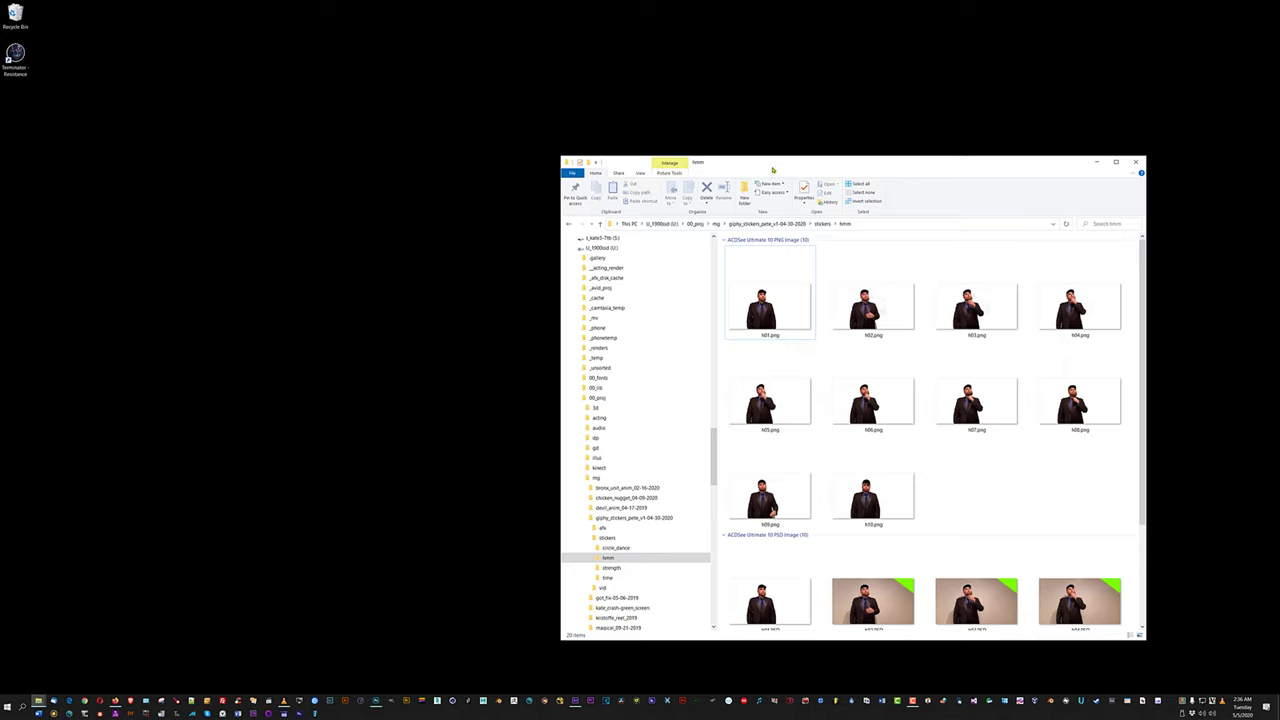
left_click_drag(775, 166, 1279, 140)
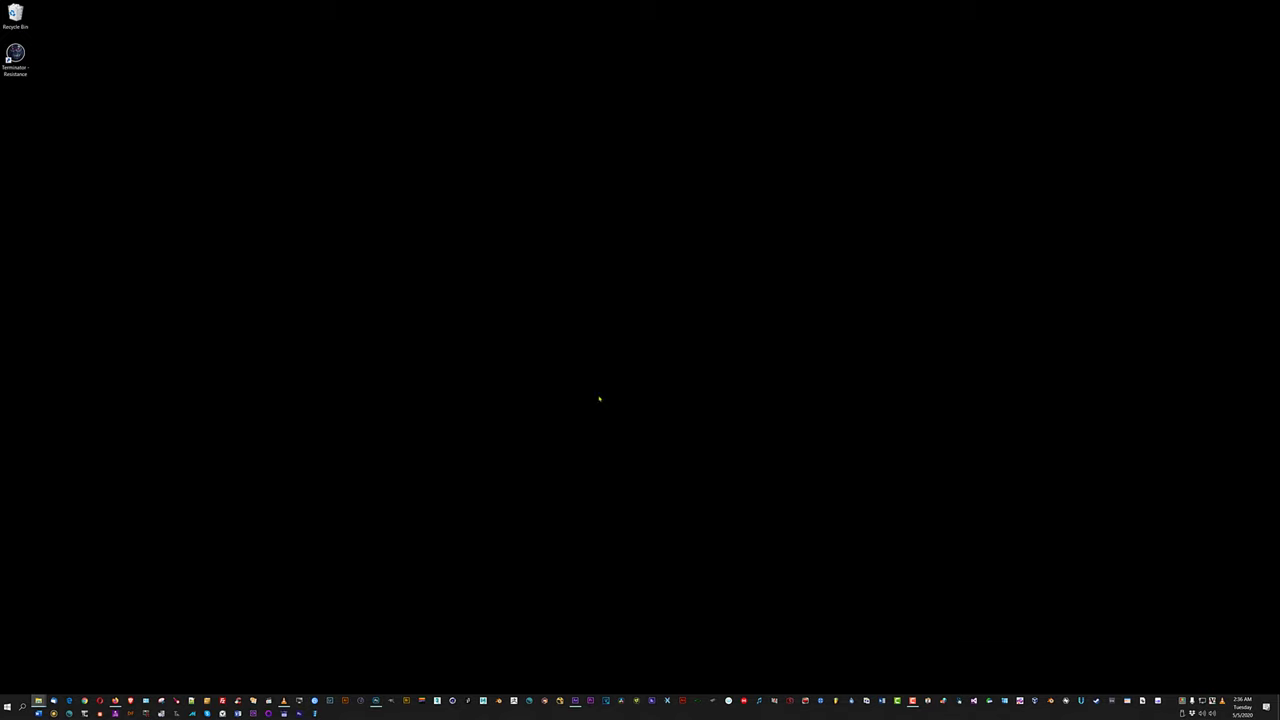
Switch to After Effects and start a new project, saving the changes to hmm.aep.
left_click(575, 700)
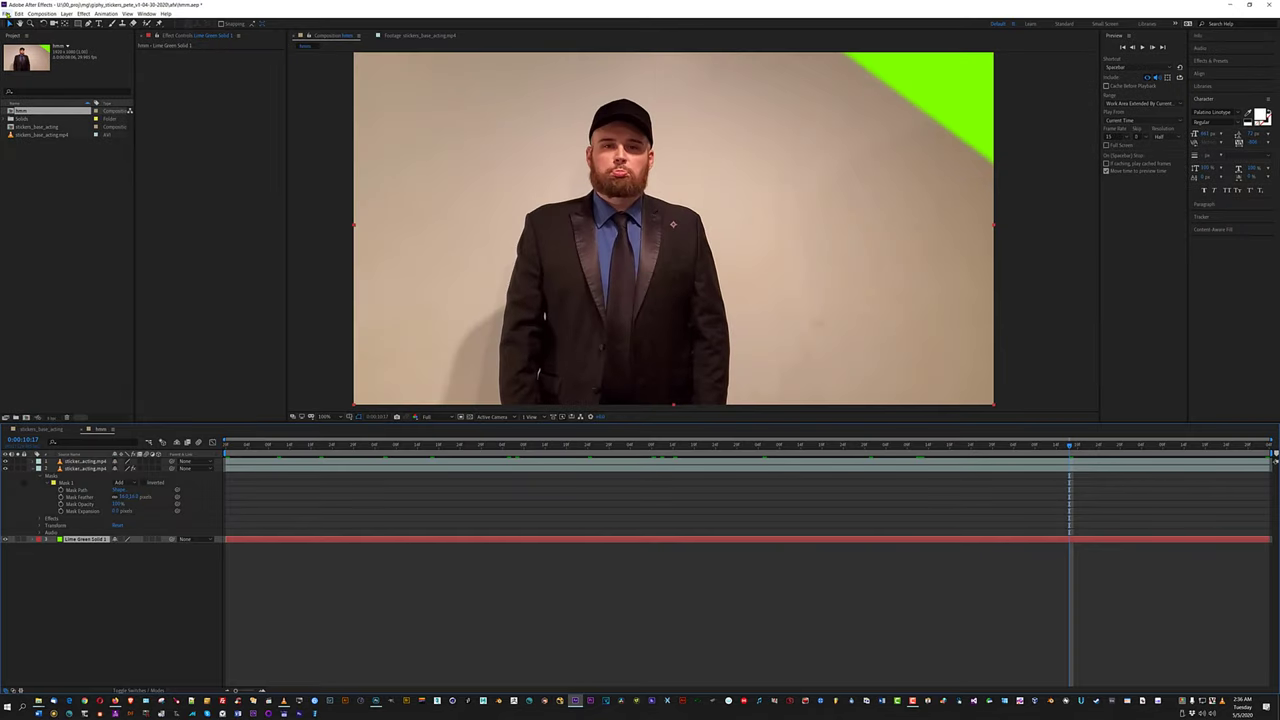
left_click(6, 14)
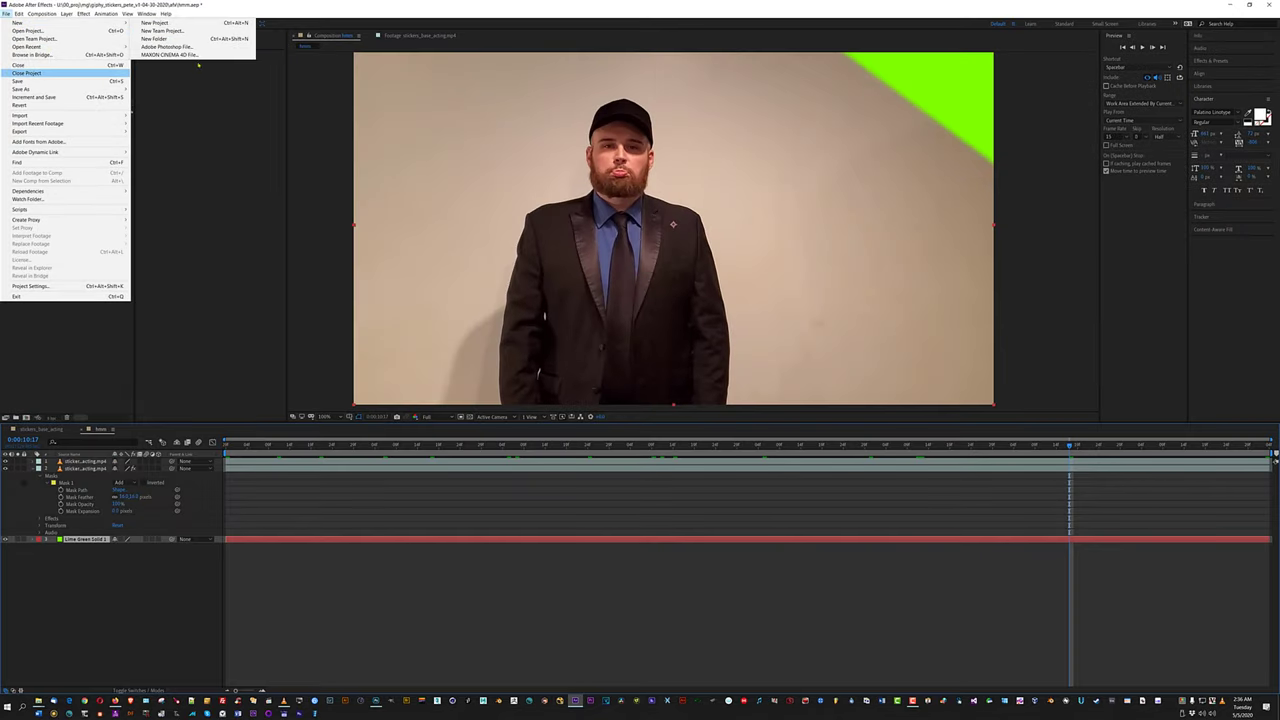
left_click(141, 24)
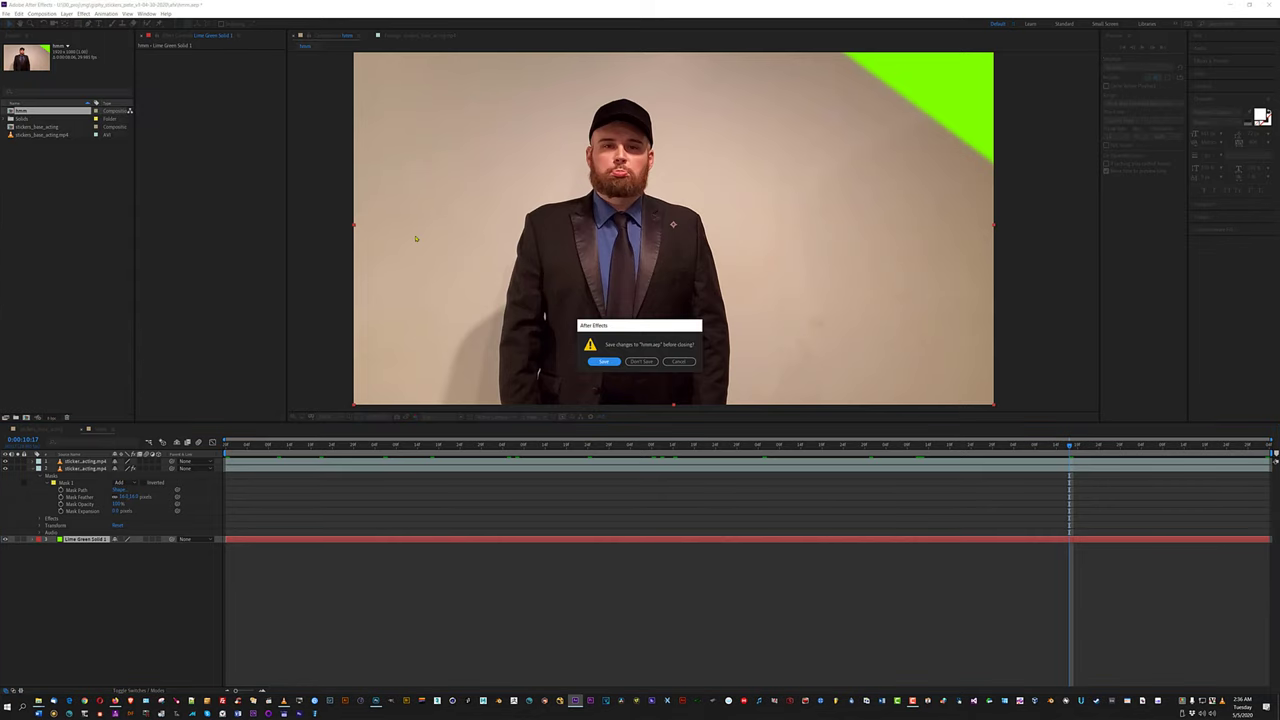
left_click(606, 362)
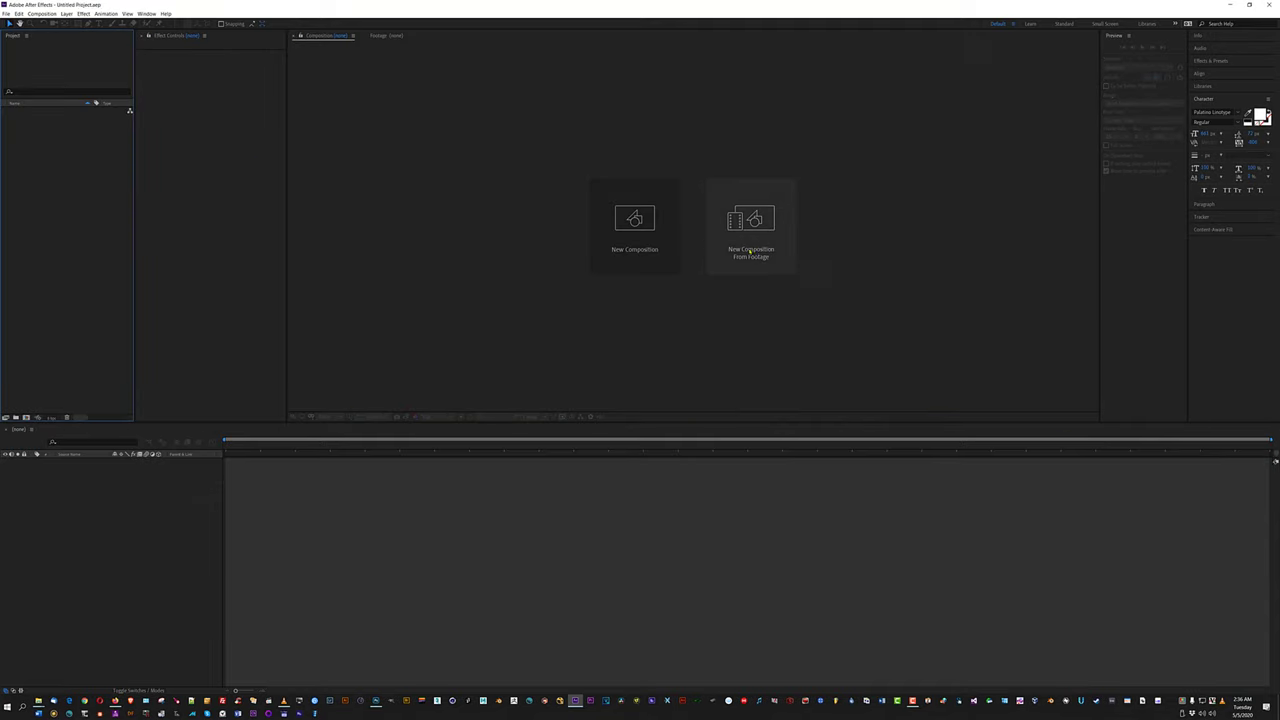
Start a new composition from footage and browse drive U to 00_proj/mg/giphy_stickers_pete_v1-04-30-2020/stickers/hmm.
left_click(755, 253)
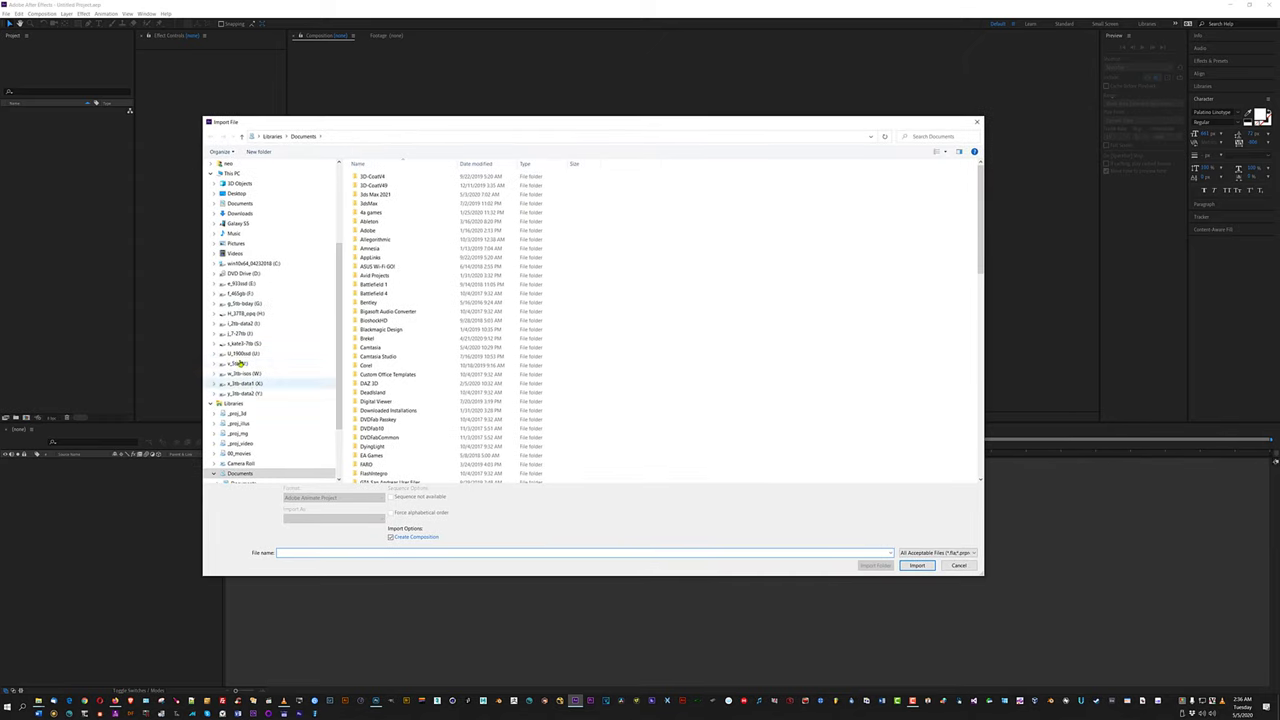
left_click(241, 354)
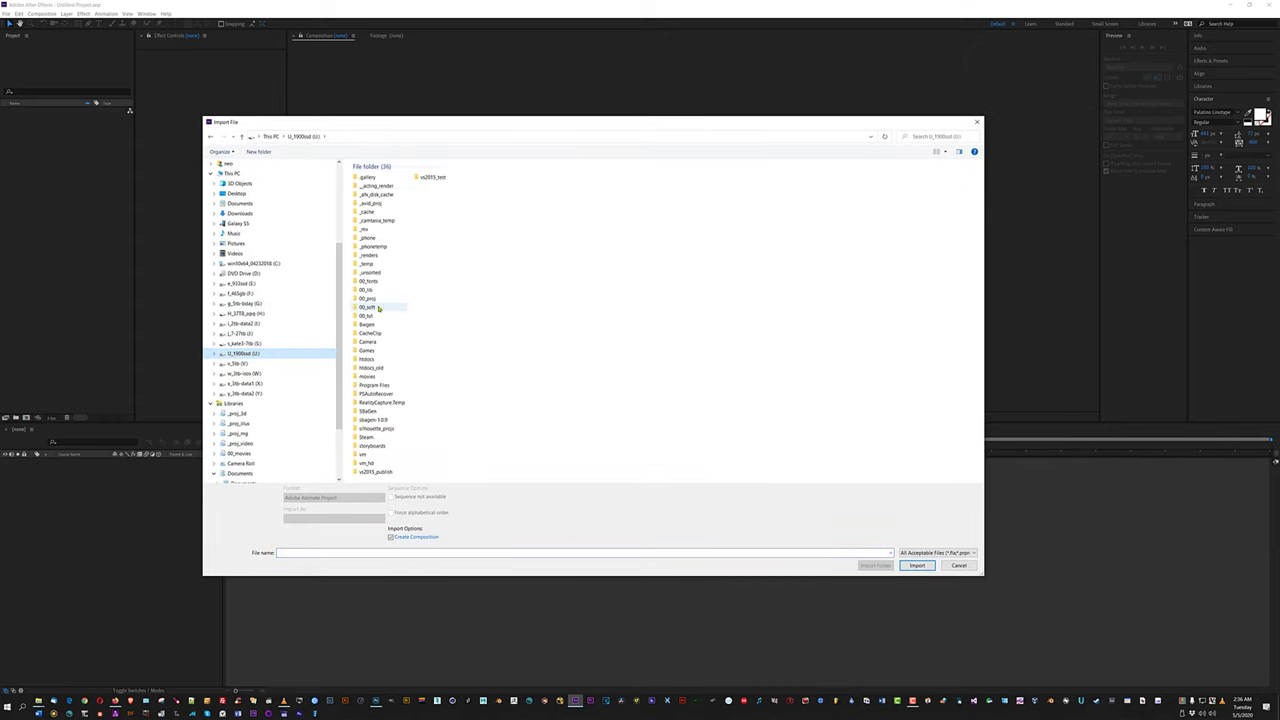
double_click(376, 300)
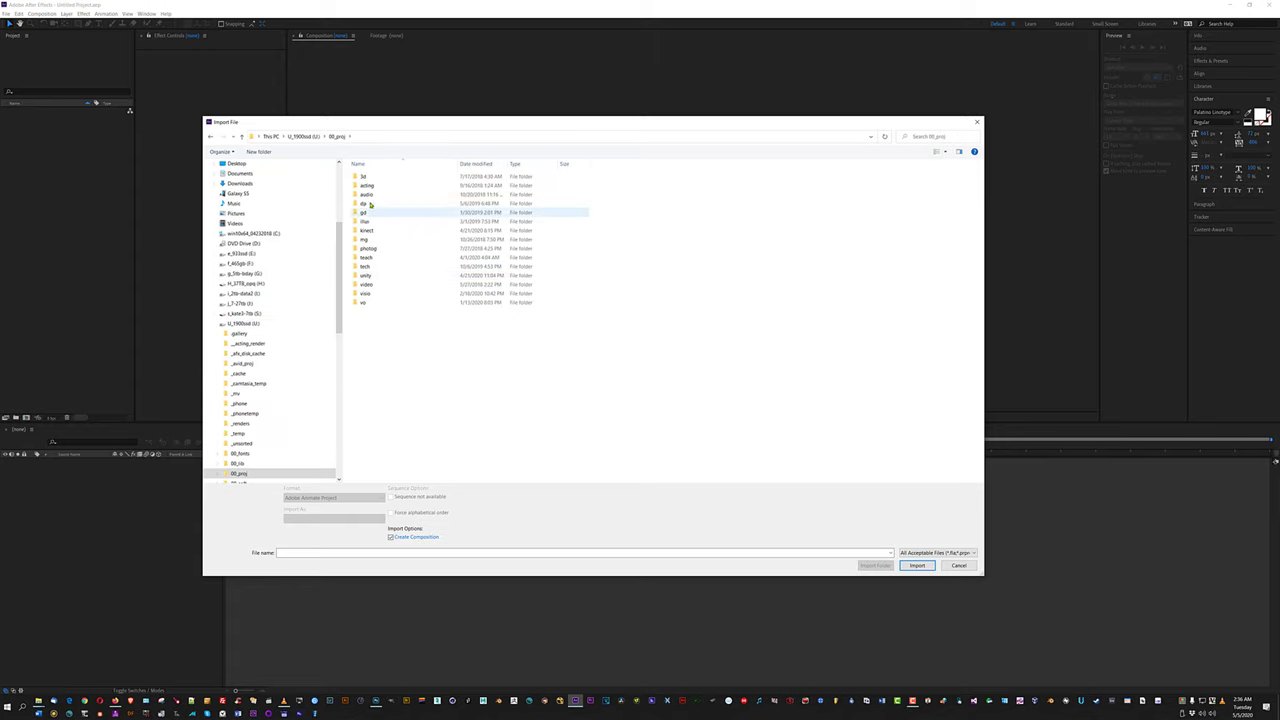
double_click(366, 239)
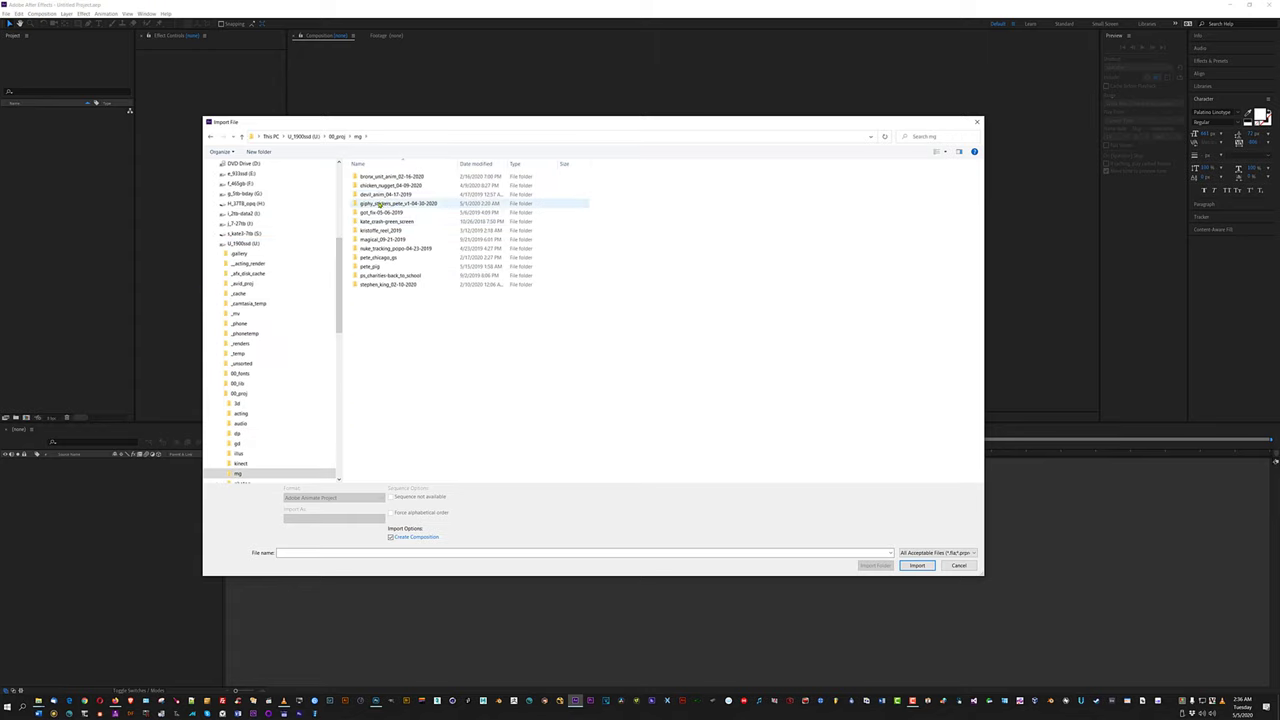
double_click(379, 203)
double_click(368, 186)
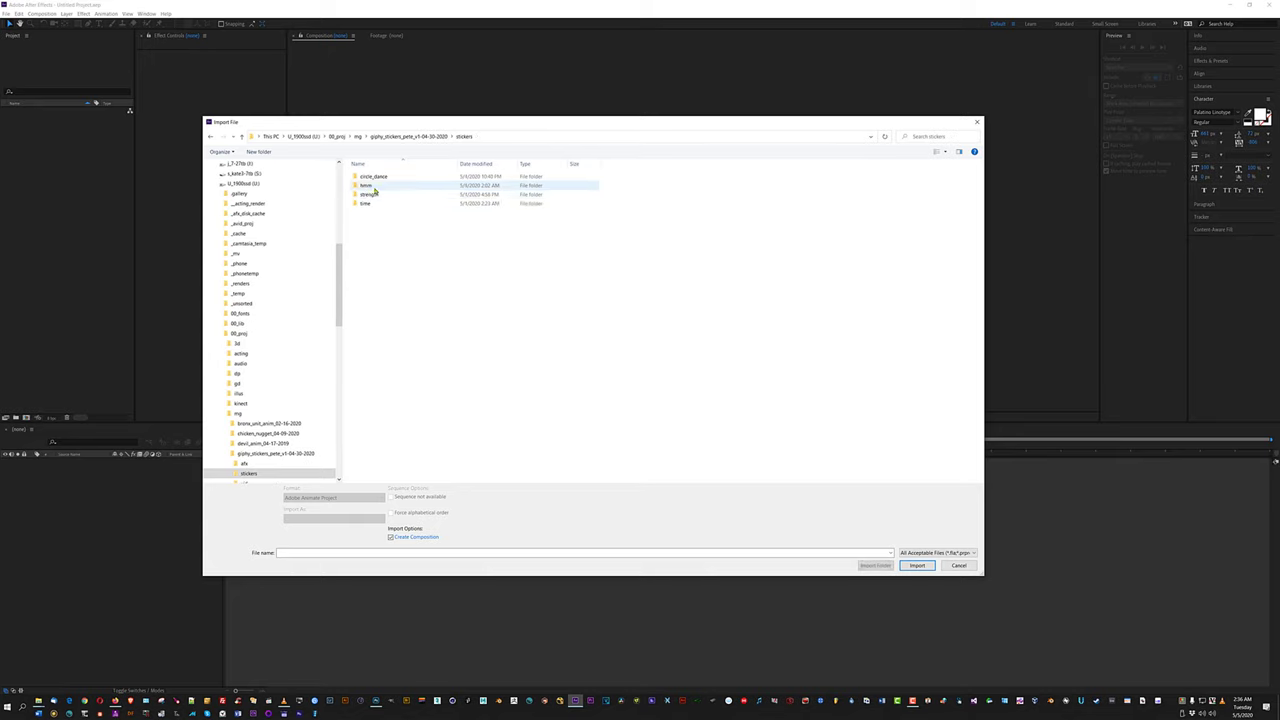
double_click(367, 186)
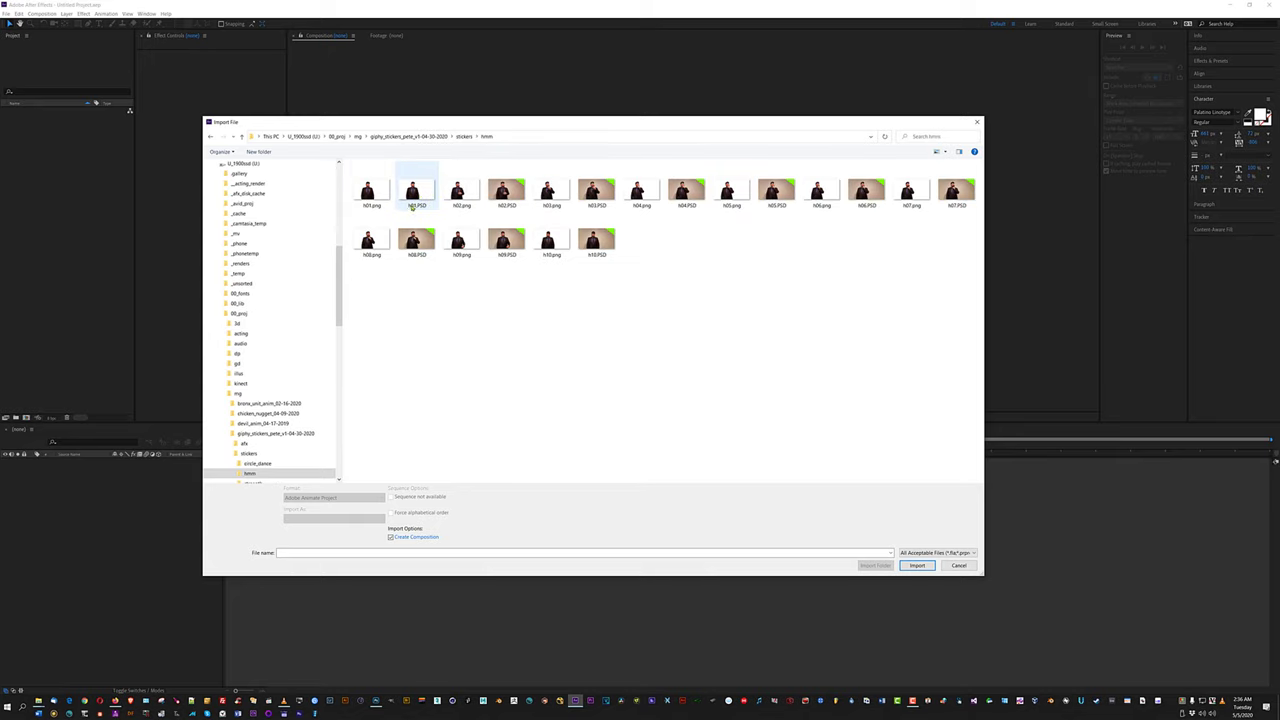
Sort and group the hmm folder's files by type in the import dialog.
right_click(434, 299)
mouse_move(407, 314)
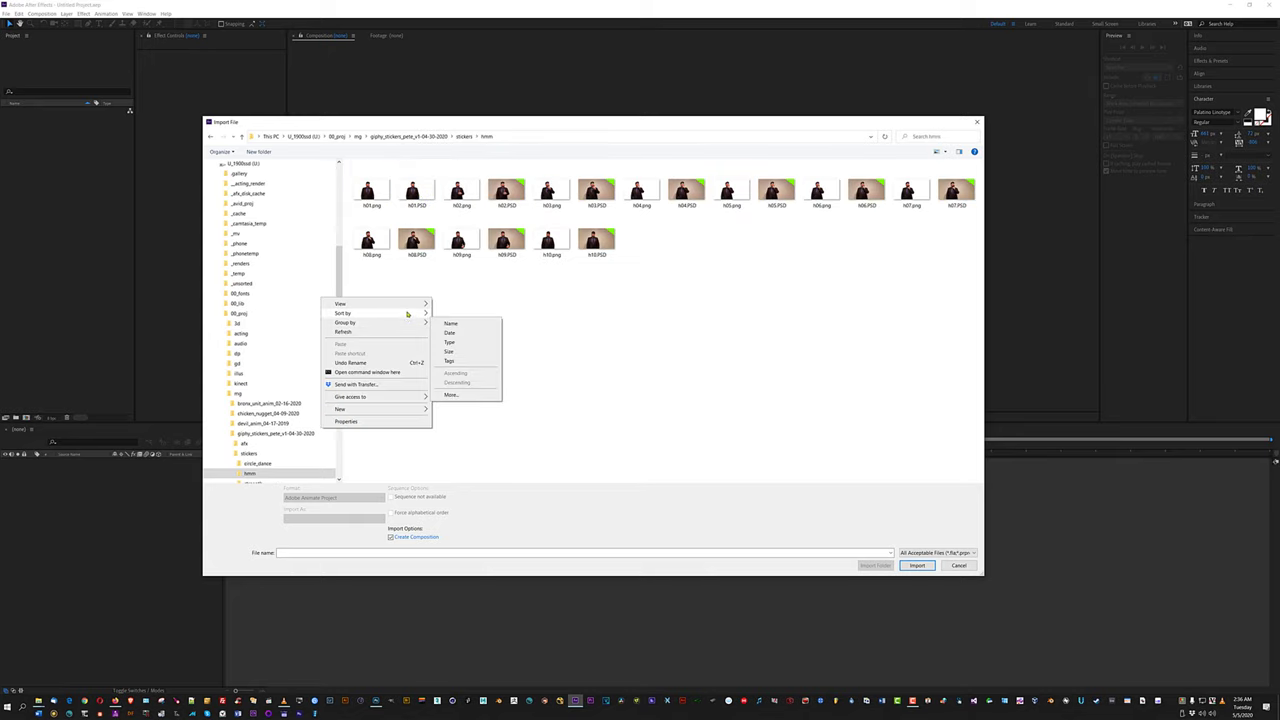
left_click(449, 332)
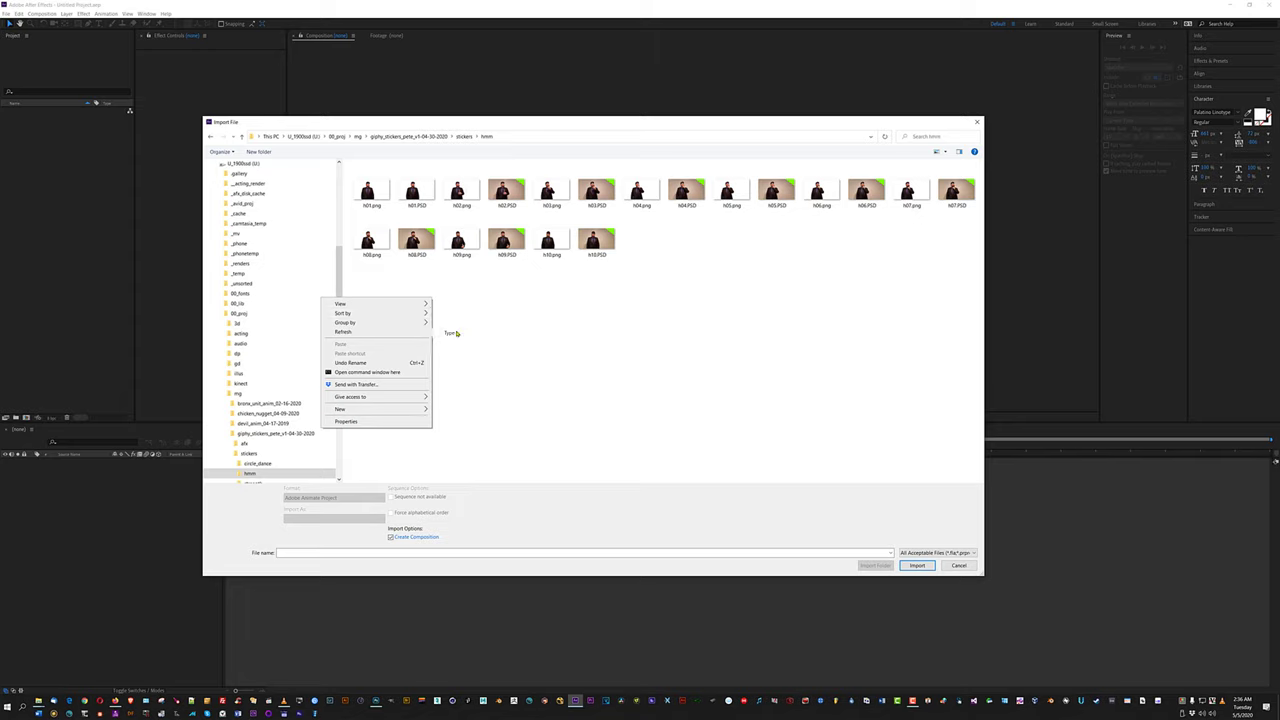
right_click(407, 270)
mouse_move(403, 296)
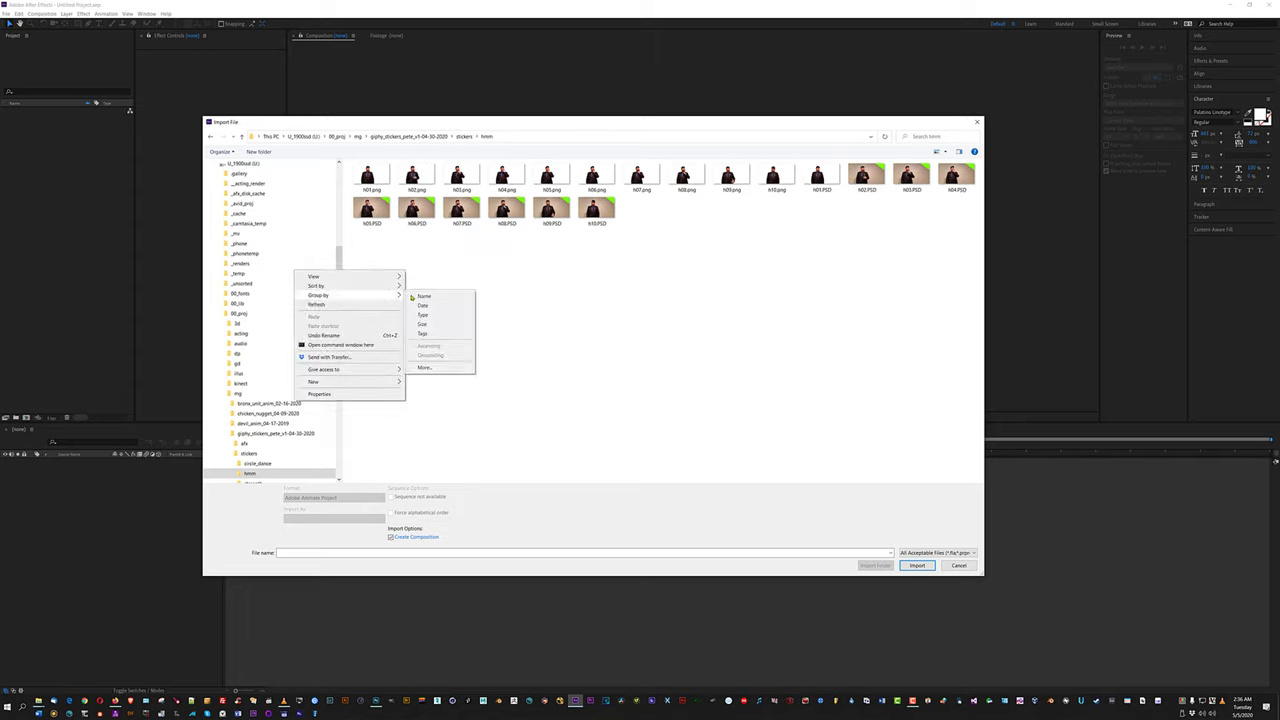
left_click(422, 316)
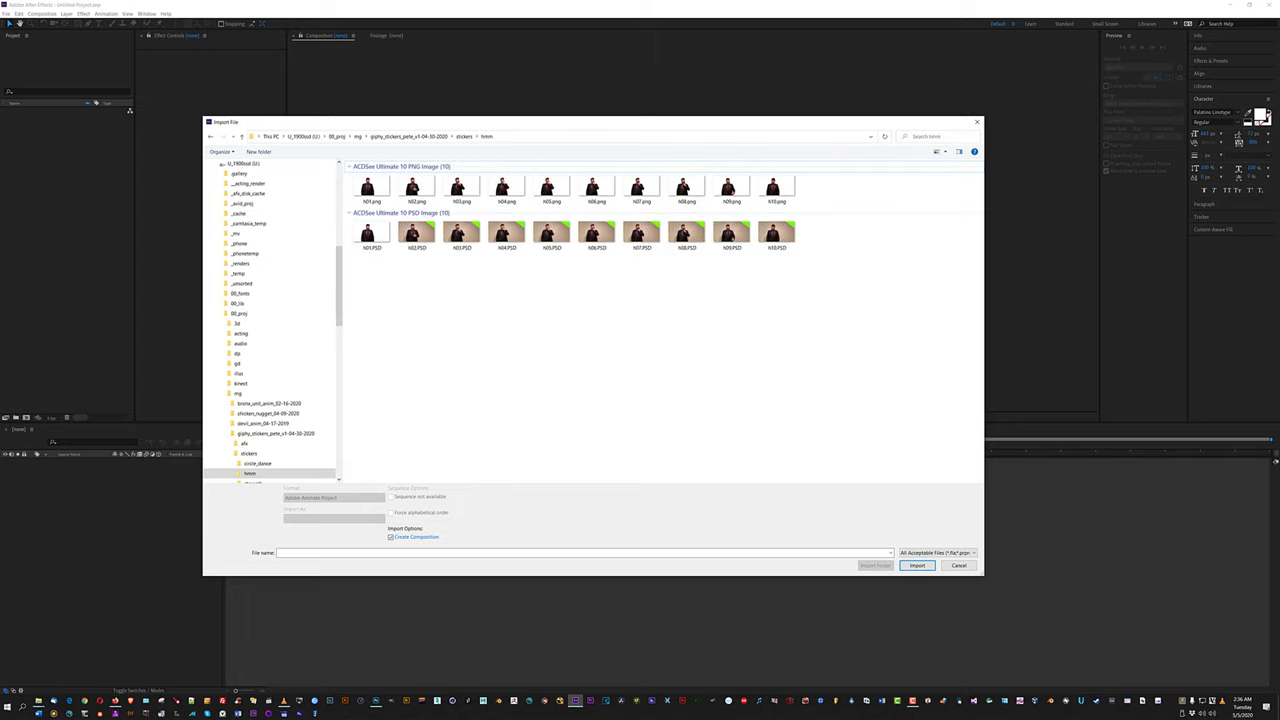
Import the PNG sequence starting with h01.png as footage in a new composition and scrub through its frames.
key("alt+Tab")
left_click_drag(710, 211, 1279, 180)
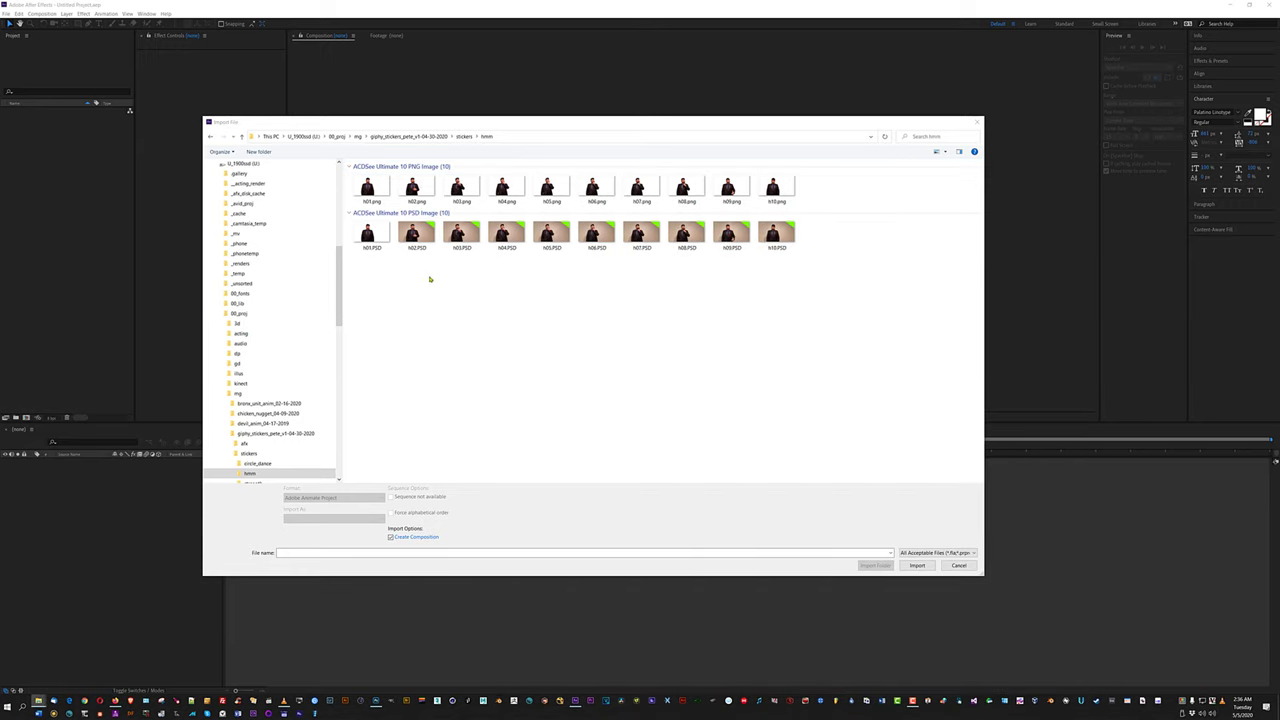
left_click(368, 268)
scroll(392, 284, "up", 2, "ctrl")
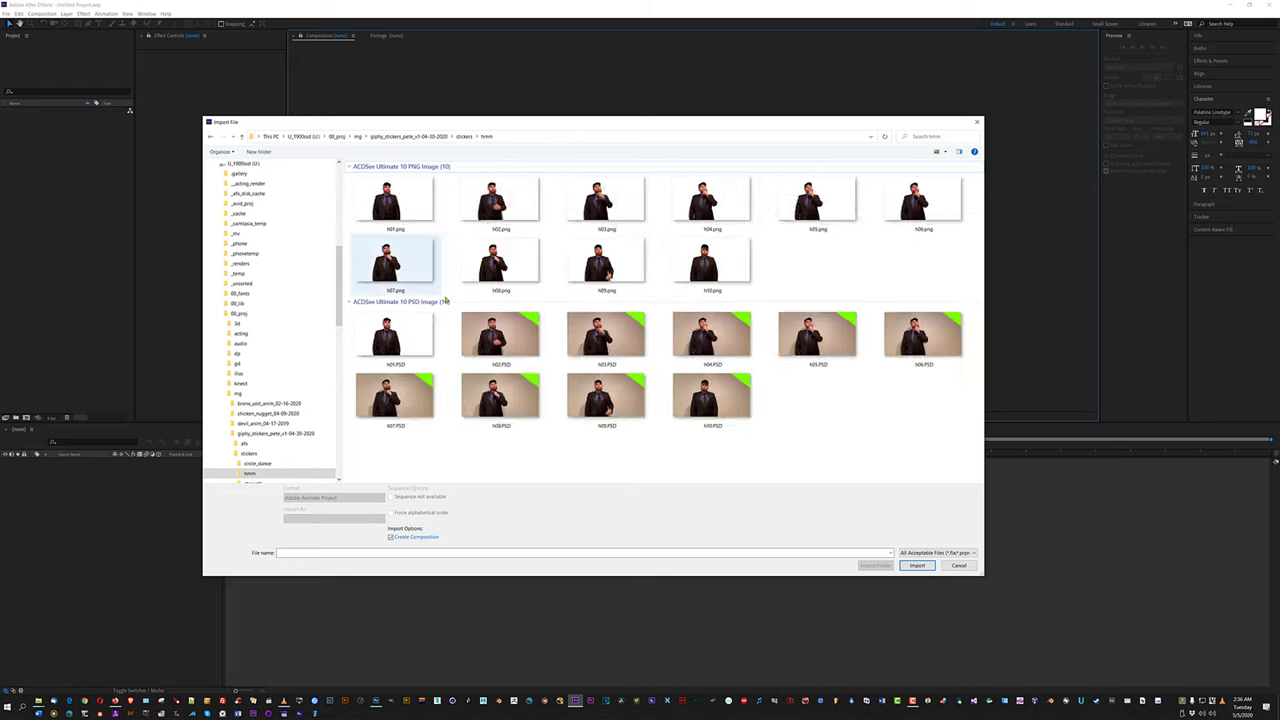
left_click(389, 207)
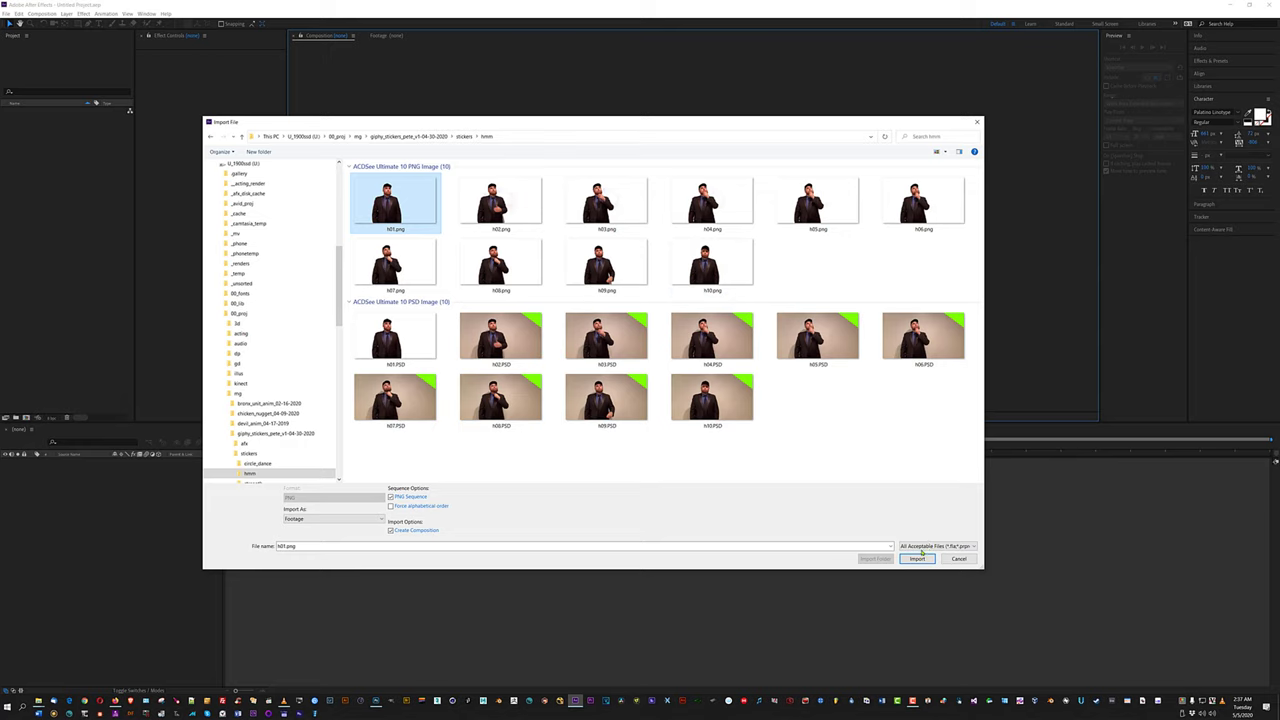
left_click(914, 558)
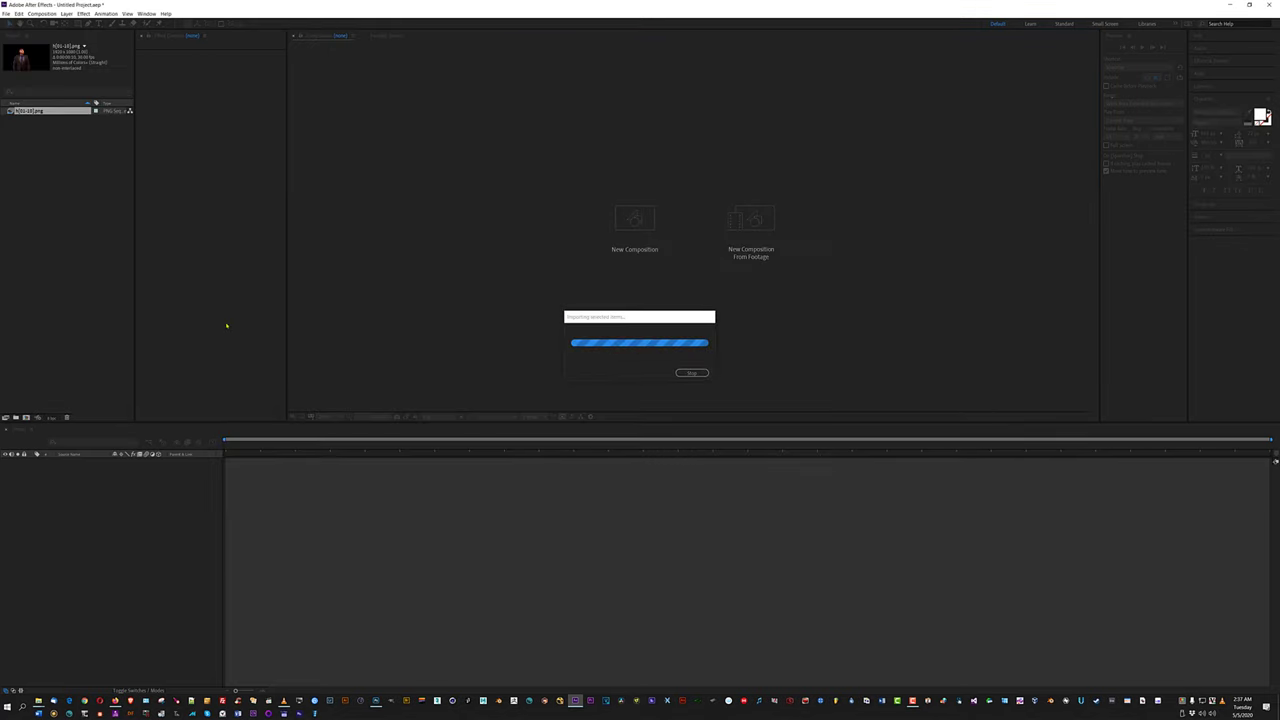
left_click_drag(229, 446, 1272, 455)
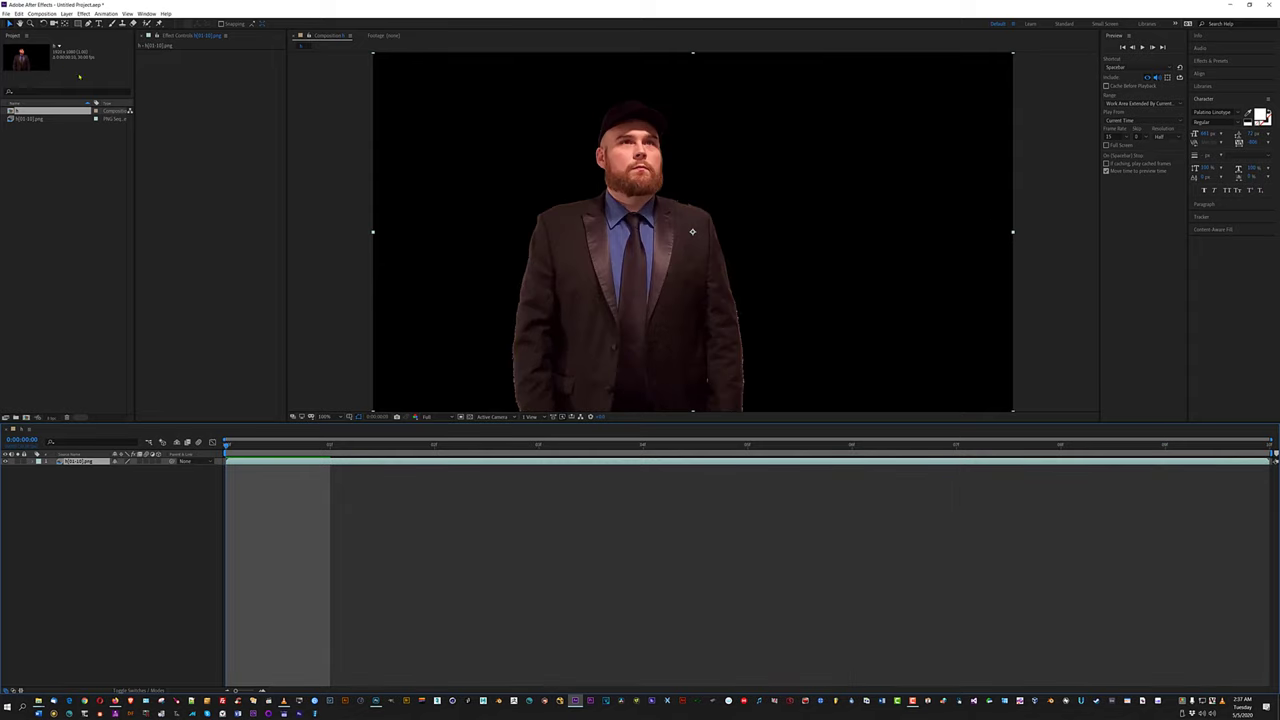
Set the new composition's frame rate to 12 frames per second.
right_click(57, 111)
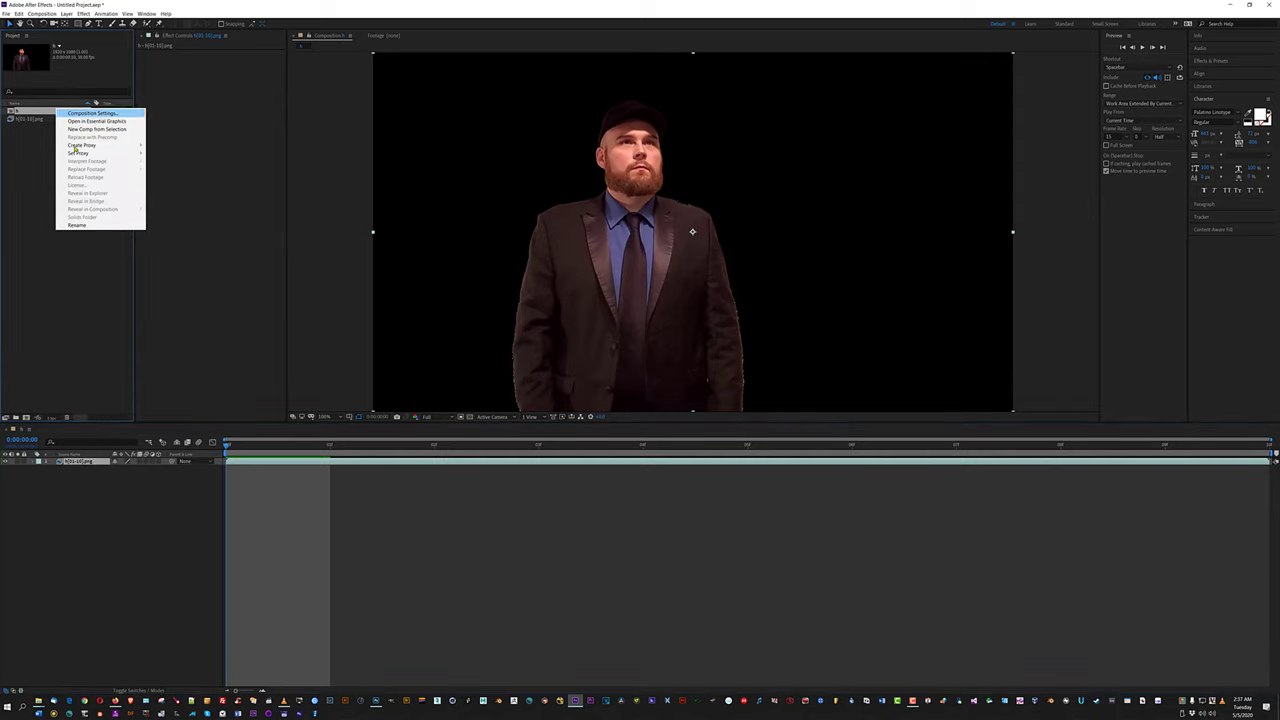
left_click(108, 116)
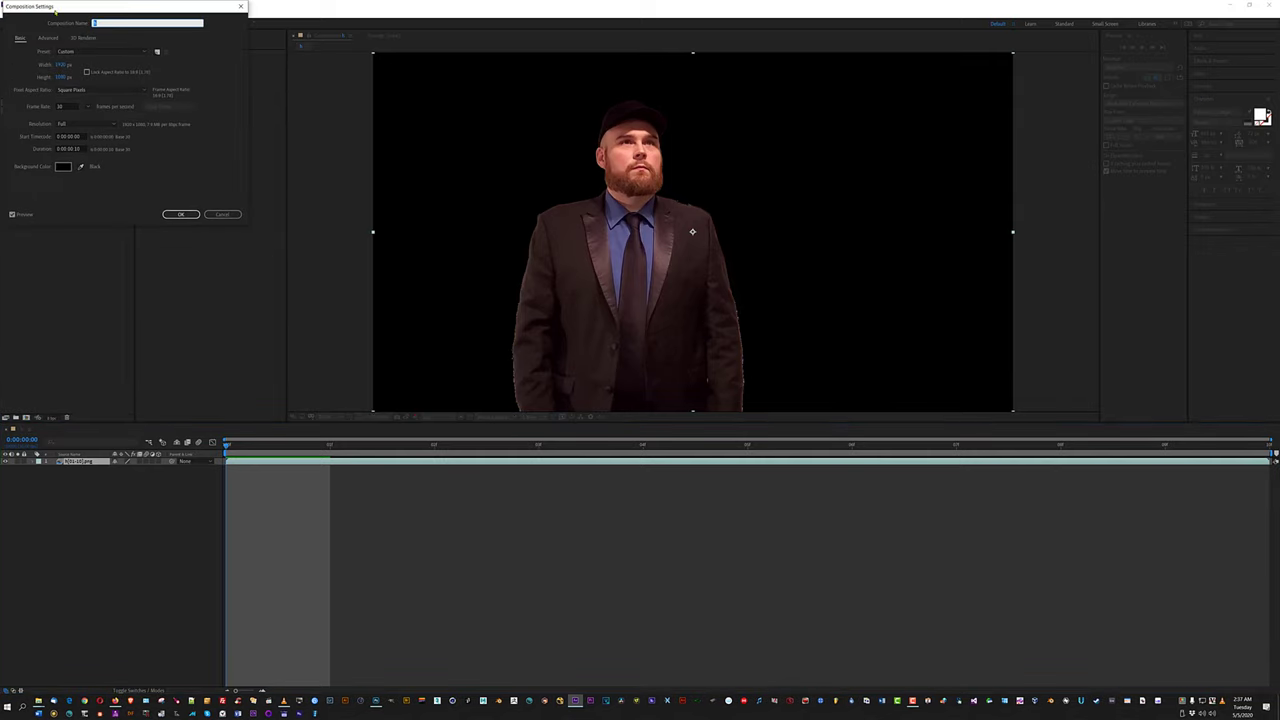
left_click_drag(55, 10, 360, 182)
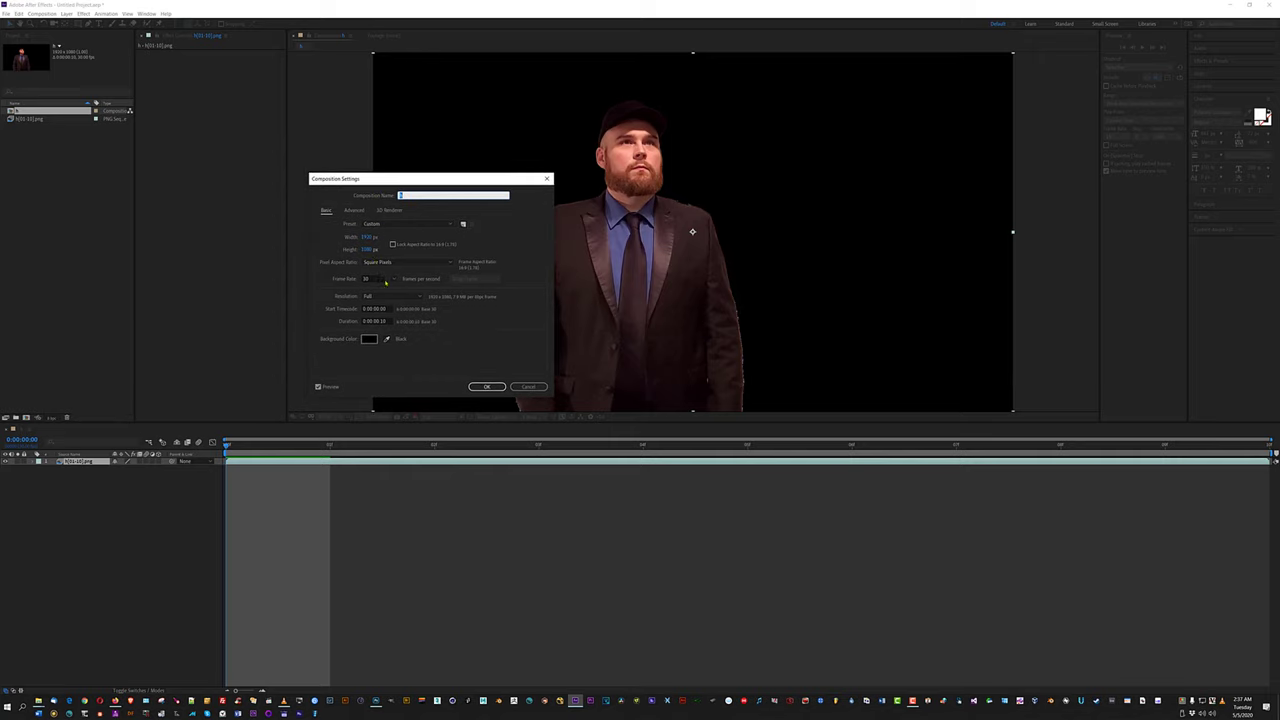
left_click(393, 281)
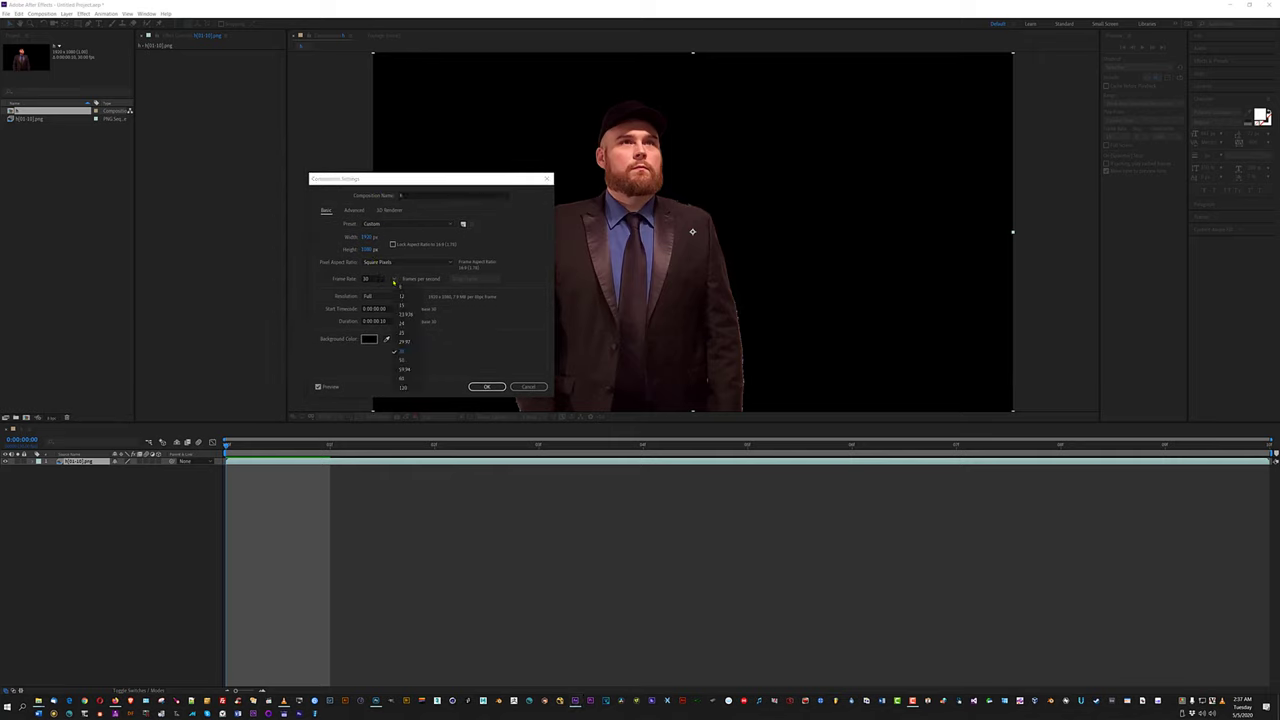
left_click(406, 297)
left_click(487, 387)
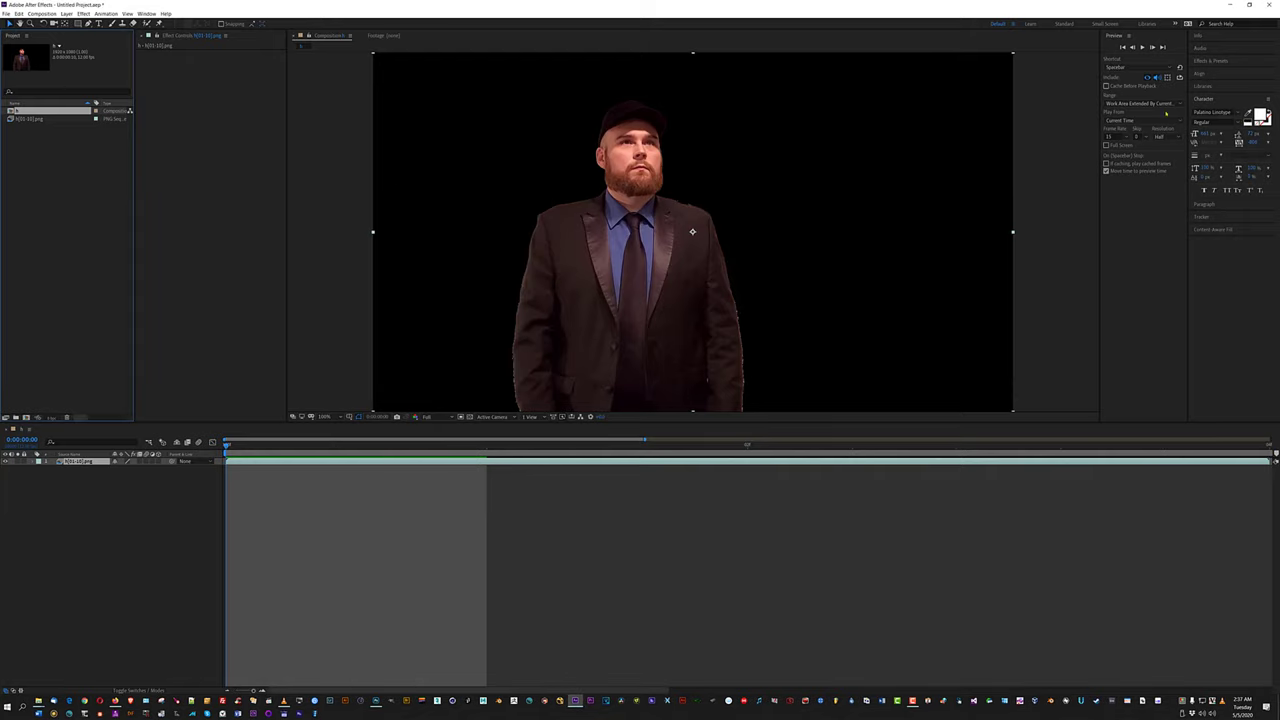
Set the preview playback frame rate to 12.
left_click(1127, 138)
left_click(1127, 138)
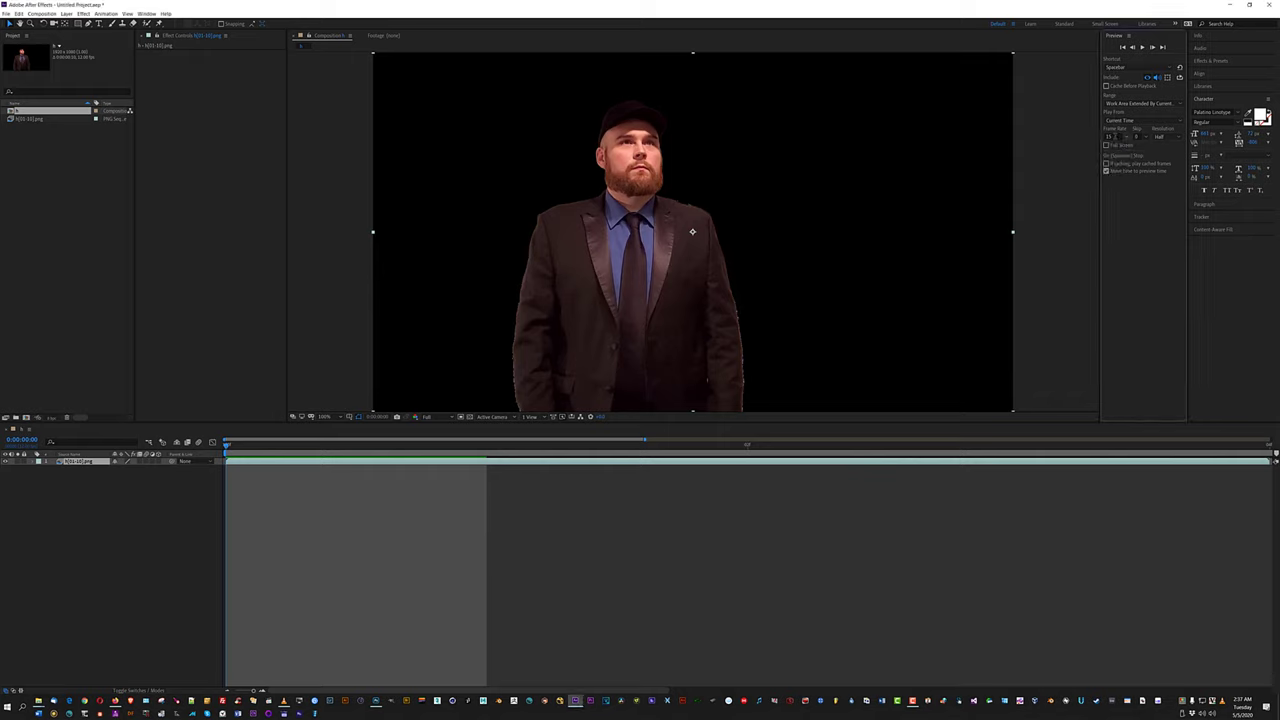
left_click(1111, 137)
type("12")
left_click(1148, 220)
left_click(1126, 137)
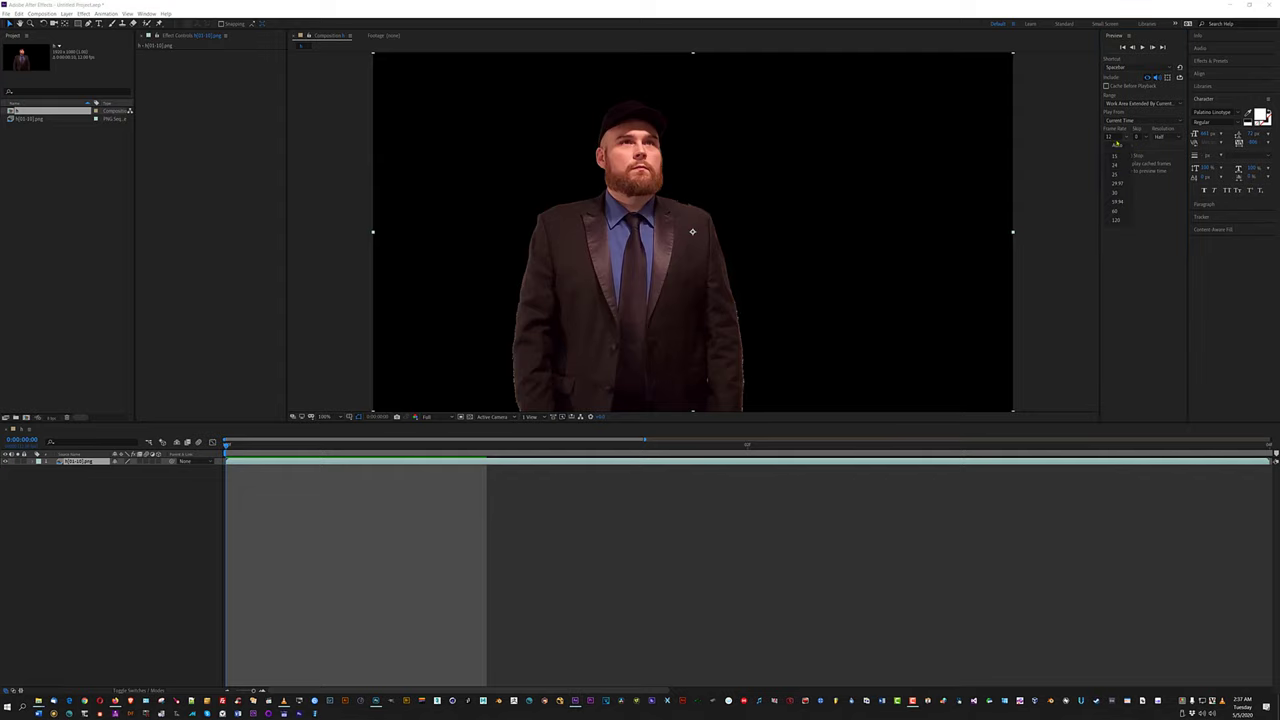
left_click(1136, 203)
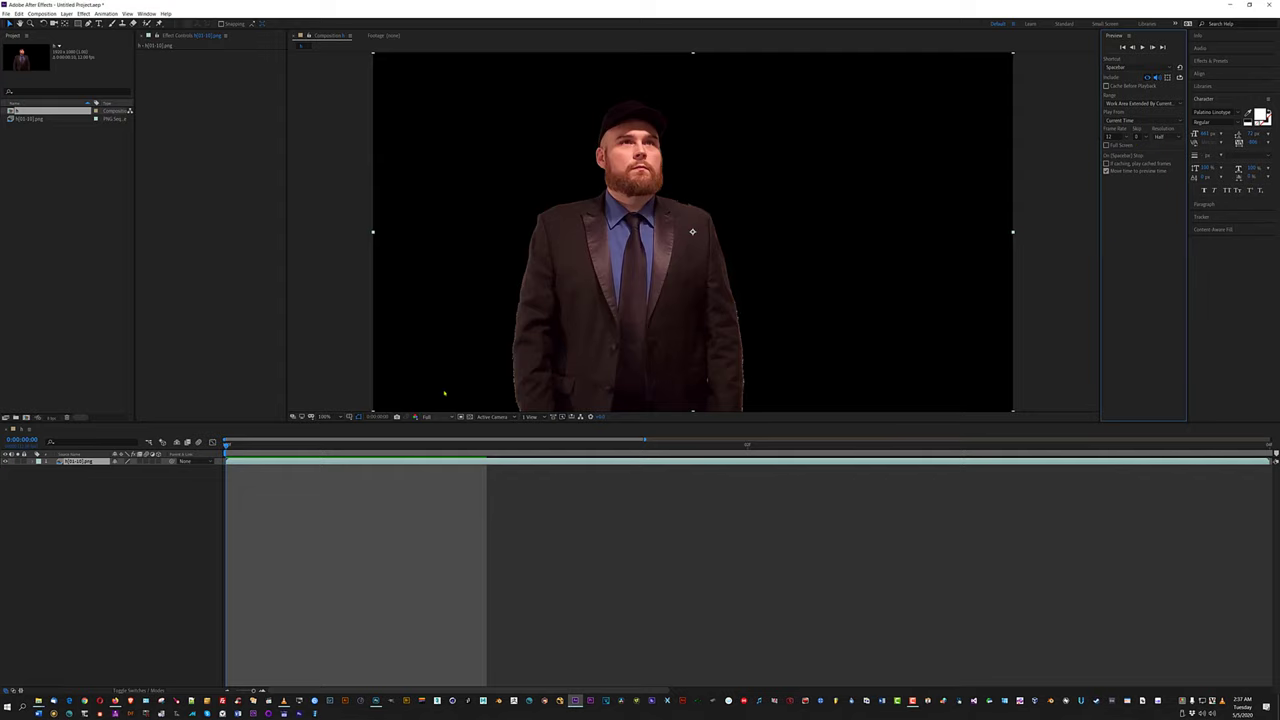
Remove the PNG sequence layer and delete its composition, keeping the imported sequence footage in the project.
key("comma")
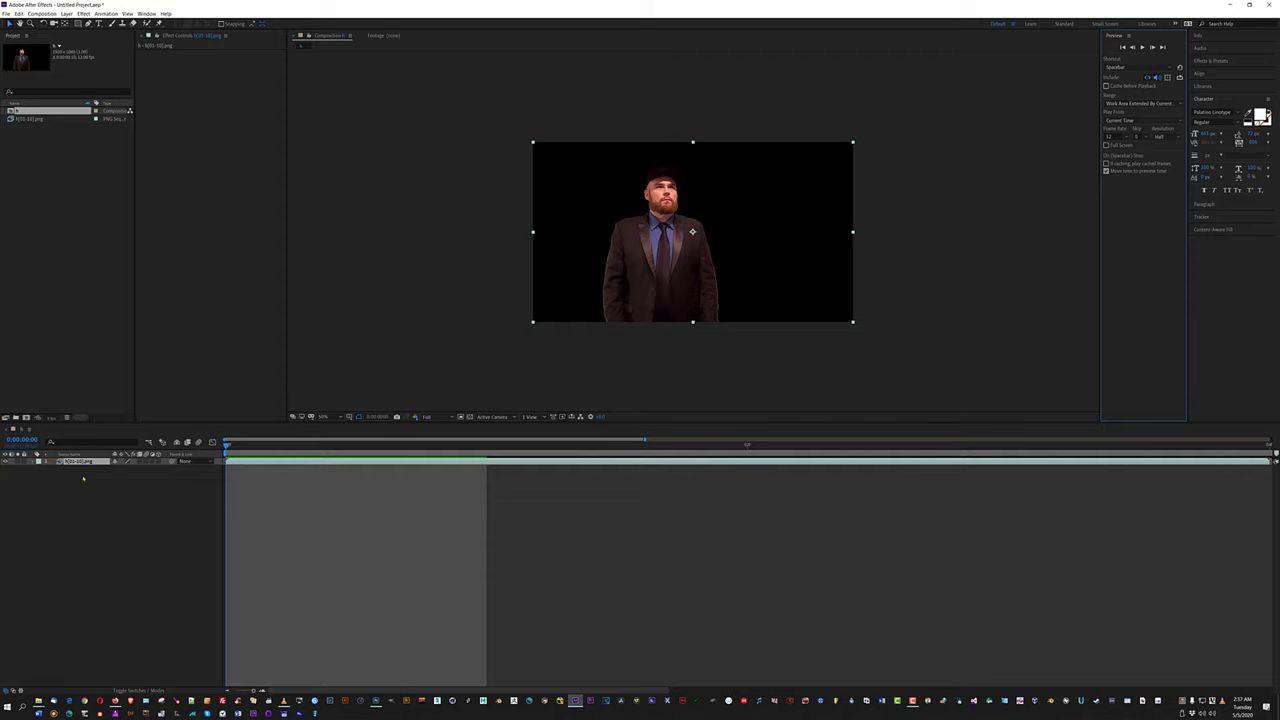
key("space")
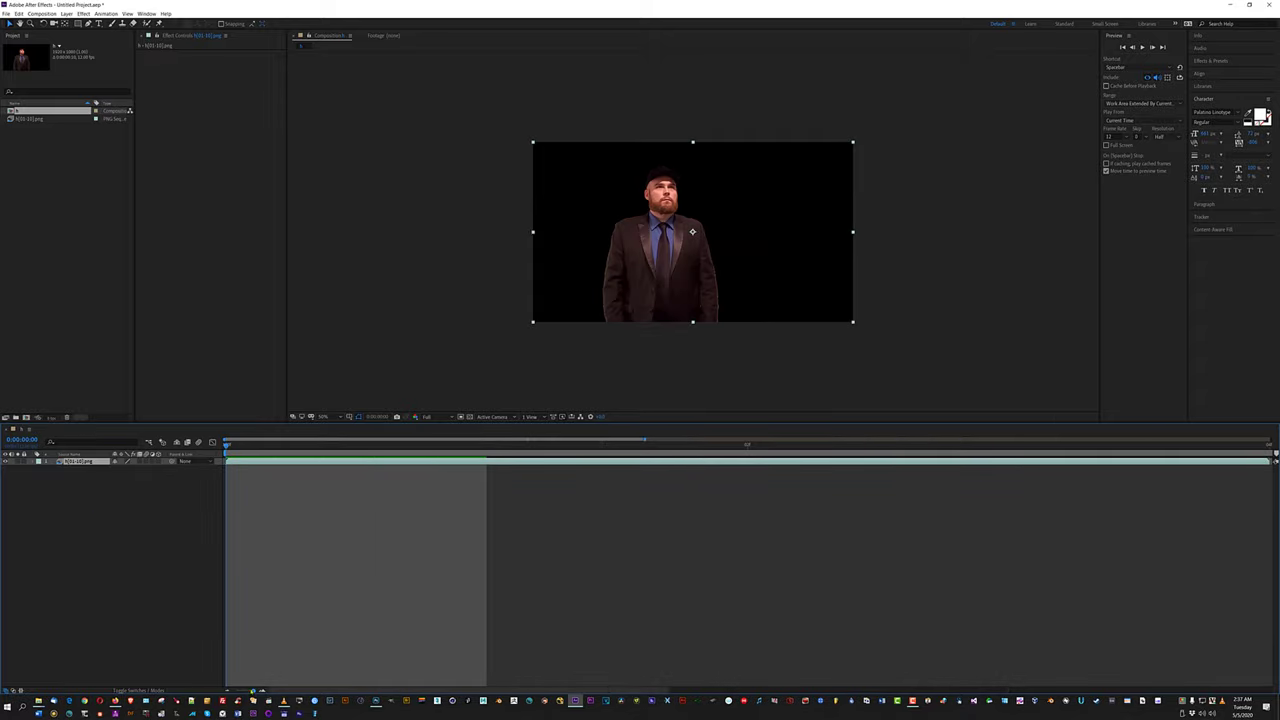
left_click_drag(253, 691, 232, 690)
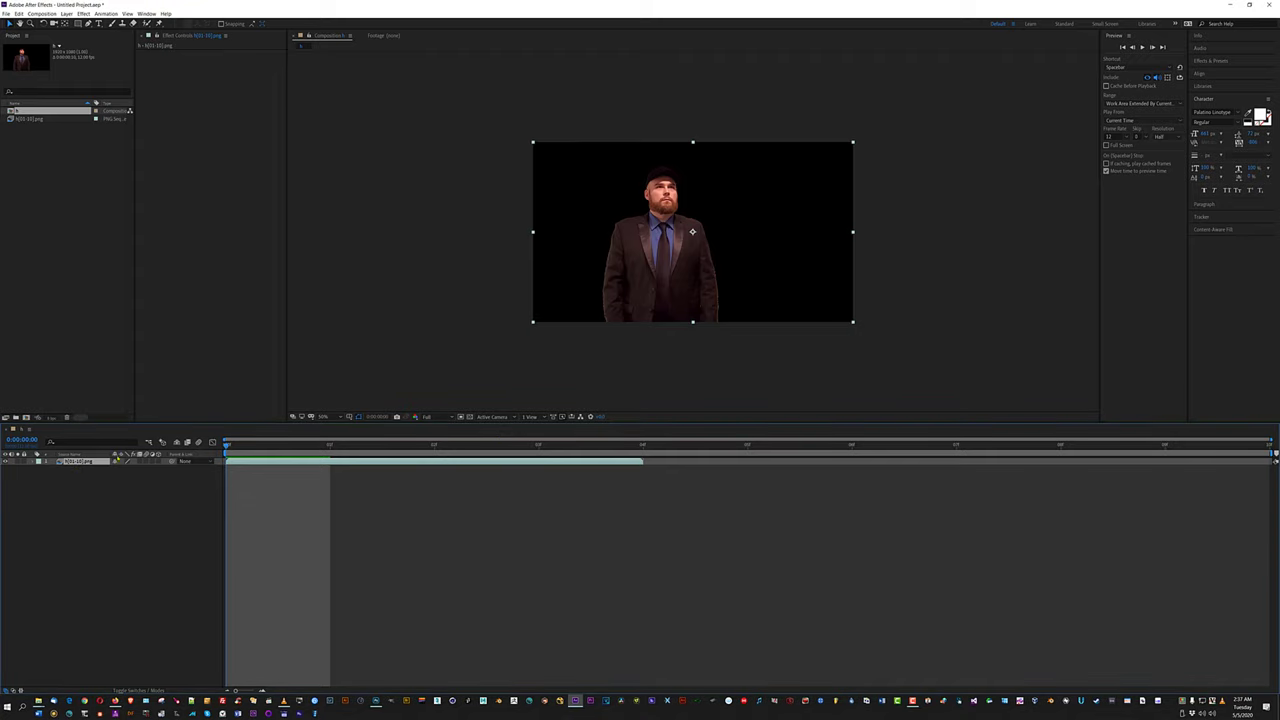
key("Delete")
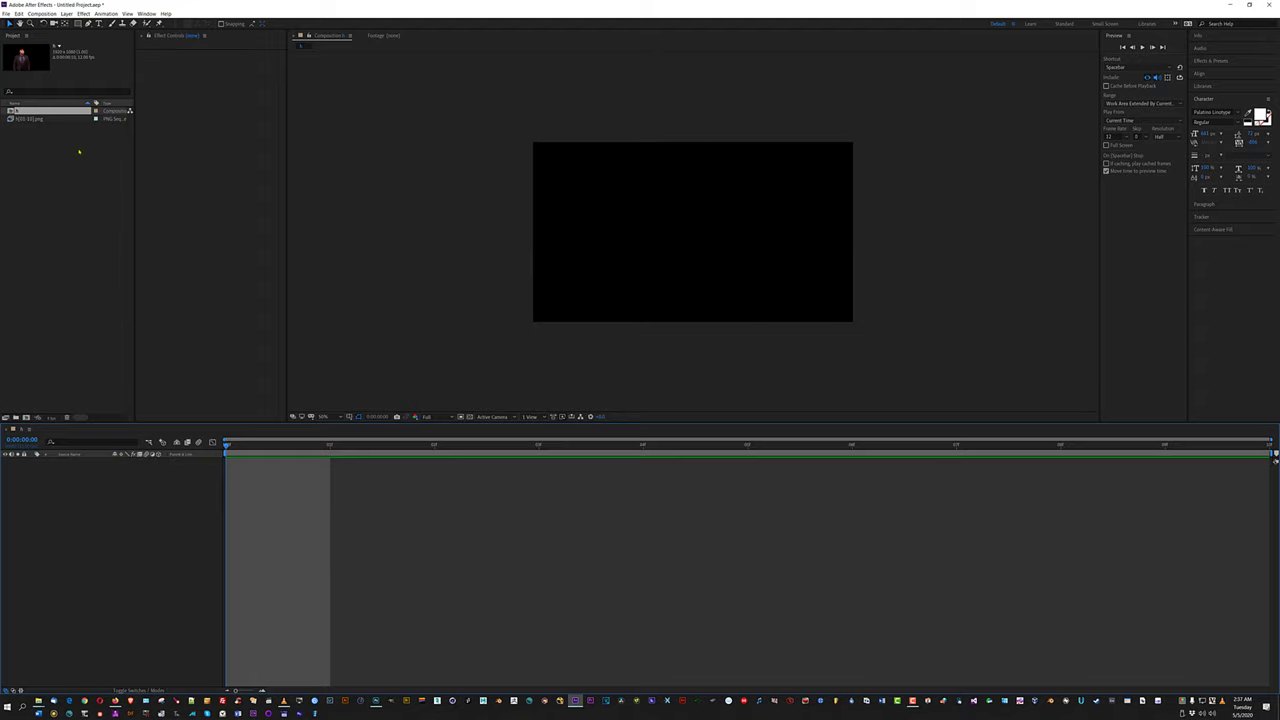
left_click(35, 118)
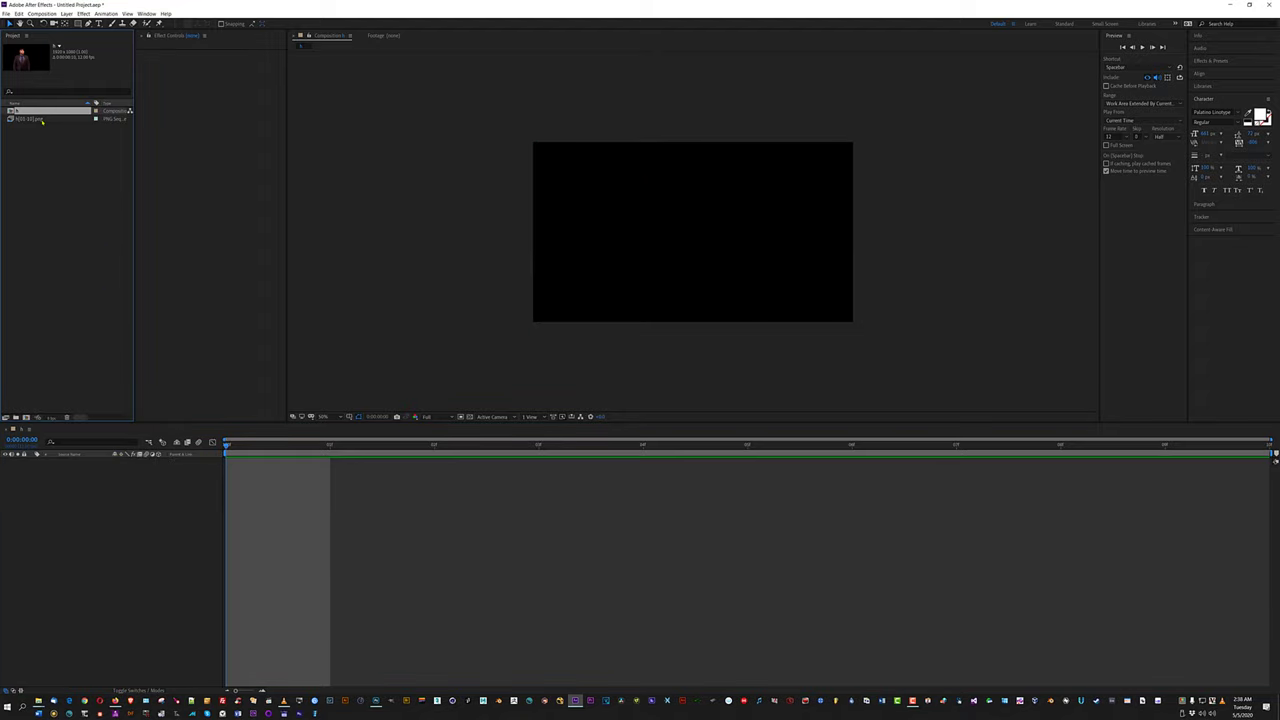
key("Delete")
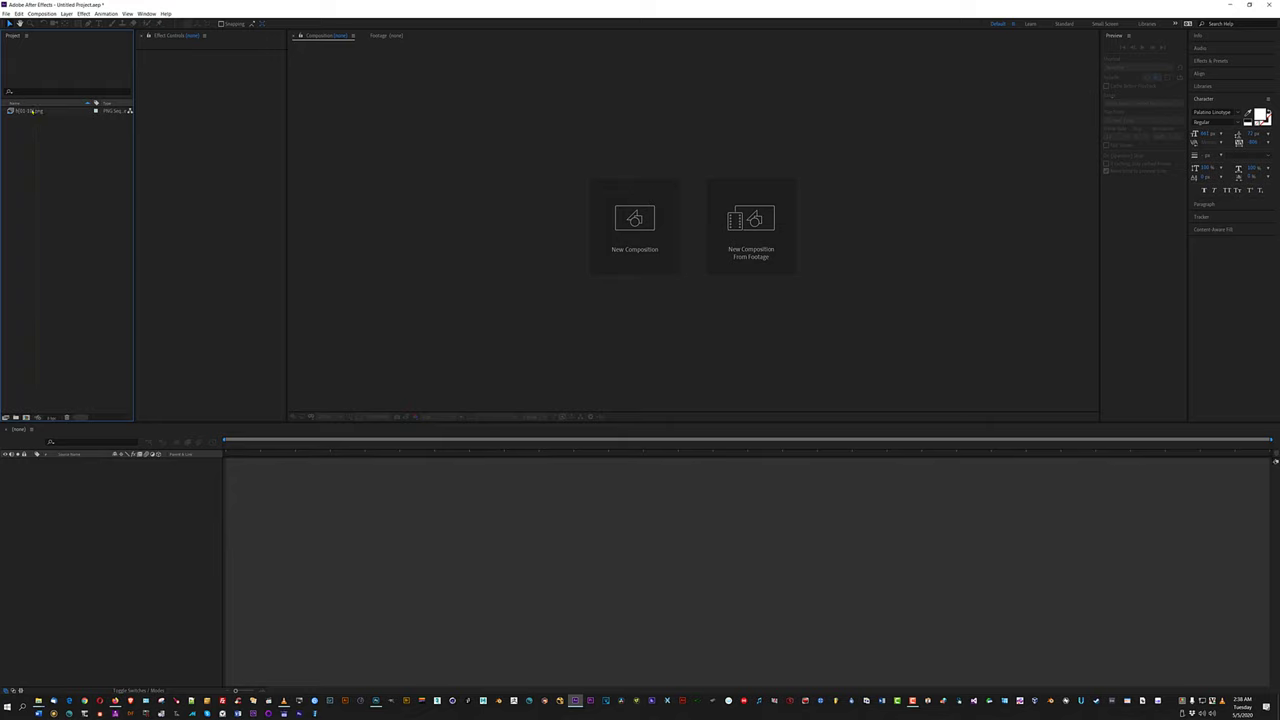
Check the assumed frame rate in the PNG sequence's main Interpret Footage settings, leaving them as they are.
left_click(33, 112)
right_click(33, 112)
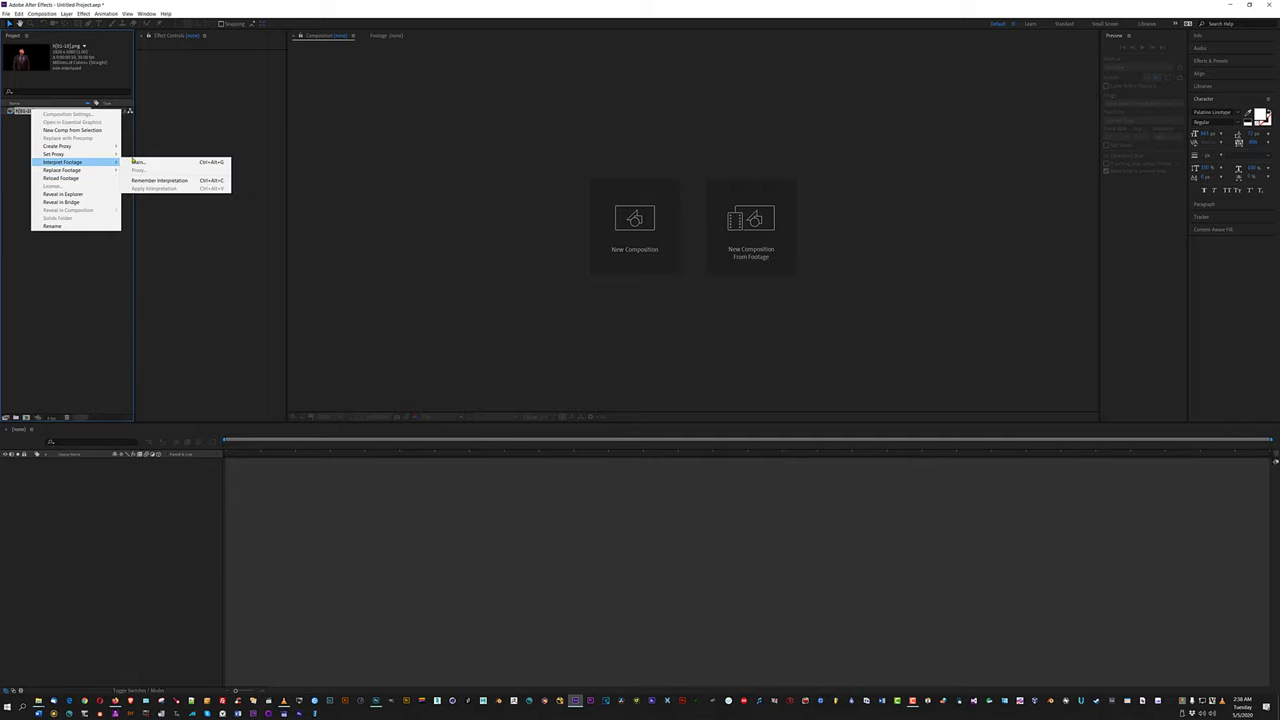
left_click(146, 160)
right_click(70, 112)
mouse_move(112, 162)
left_click(190, 163)
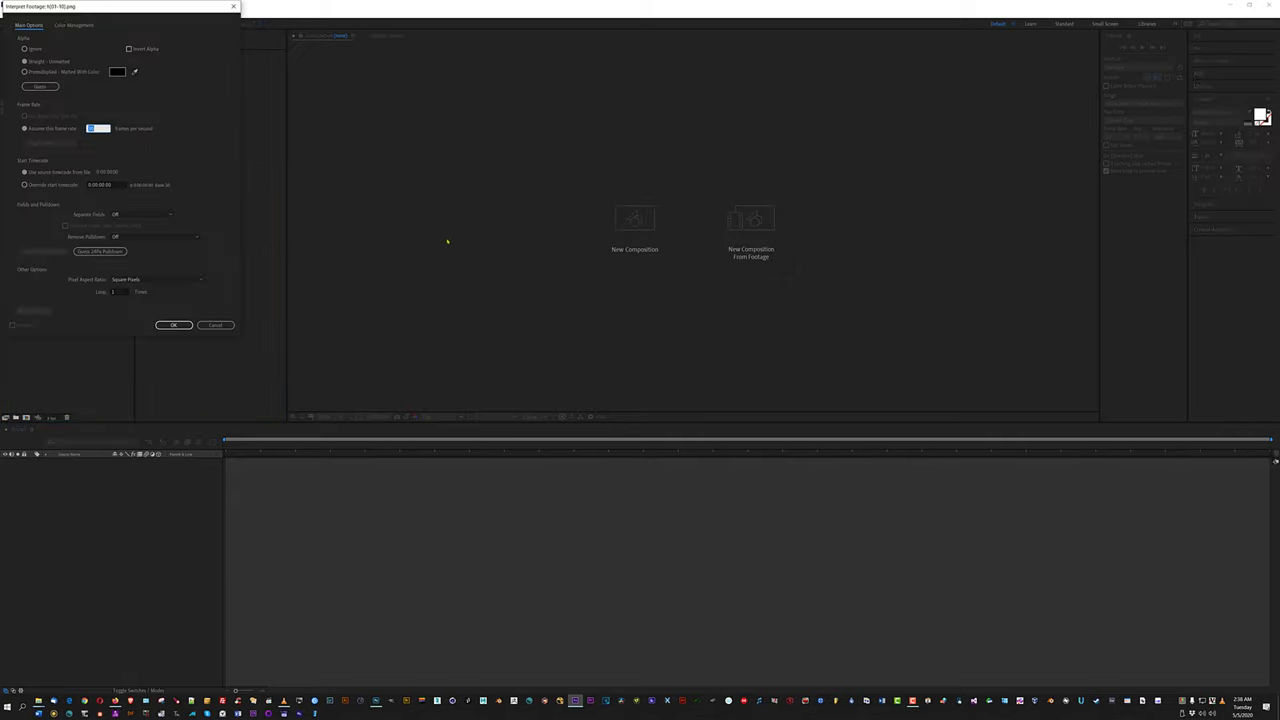
left_click(215, 325)
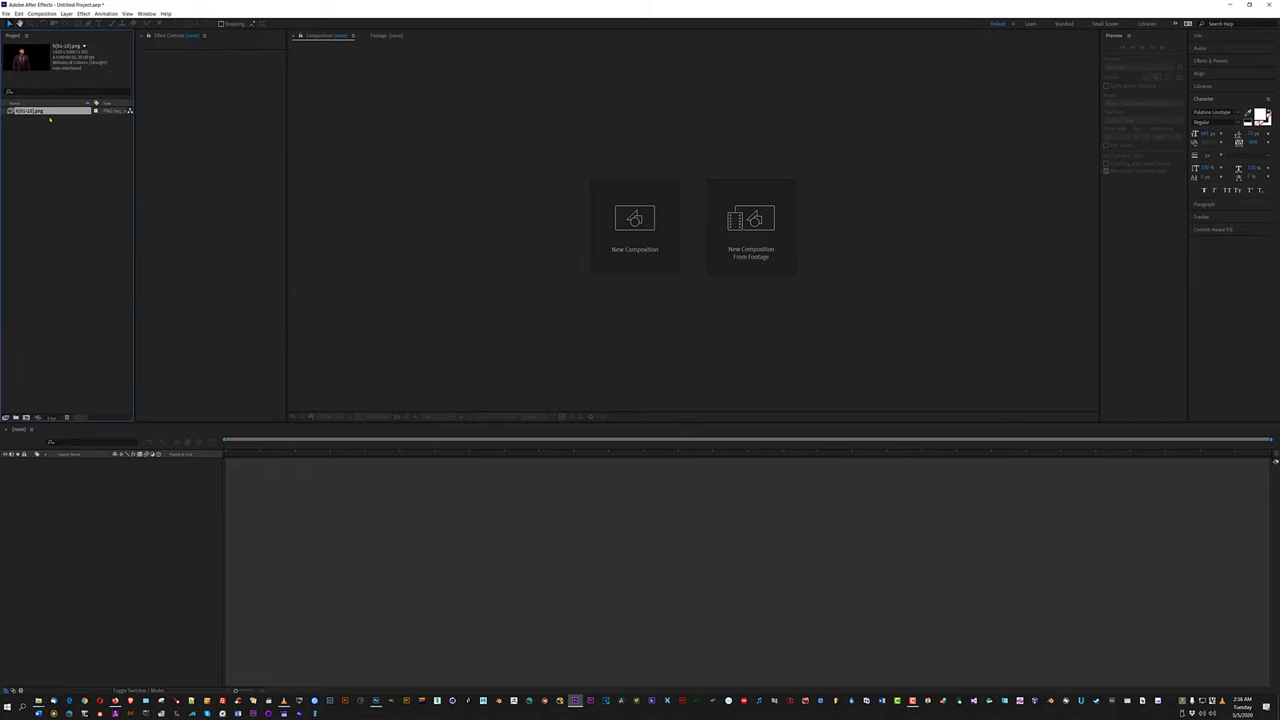
Create a new composition from the PNG sequence and play back the animation.
right_click(43, 116)
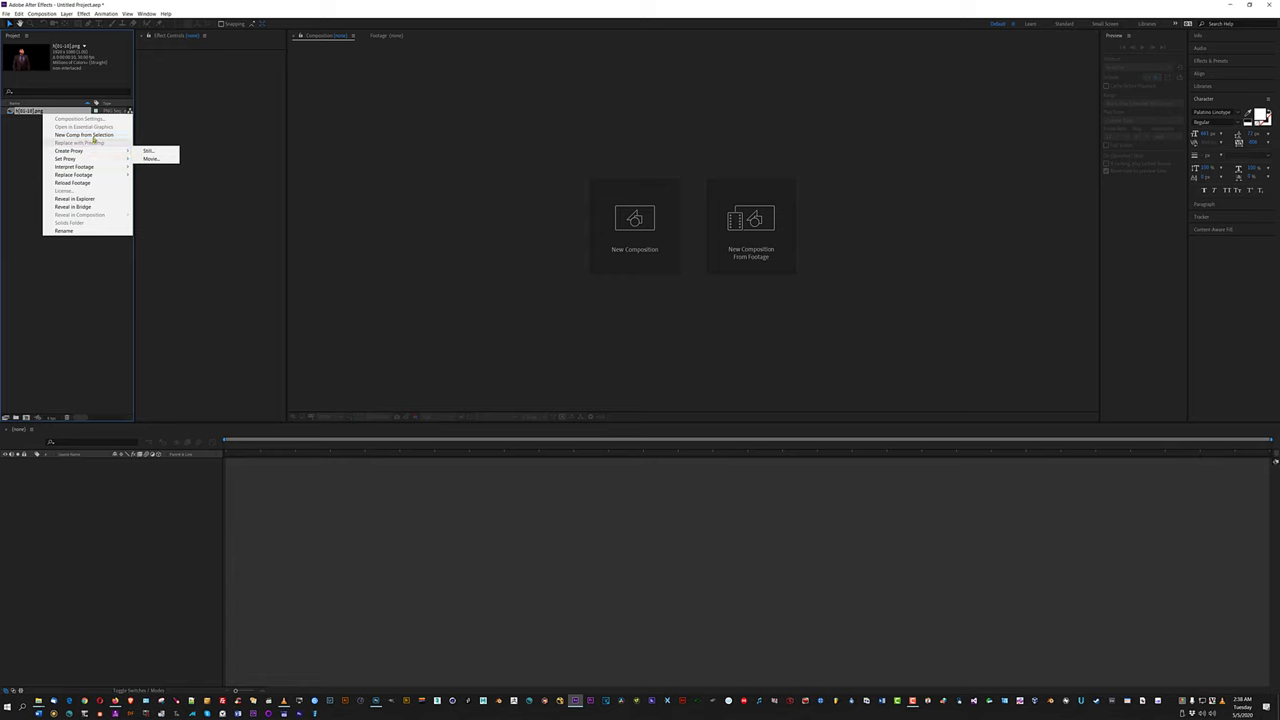
left_click(82, 134)
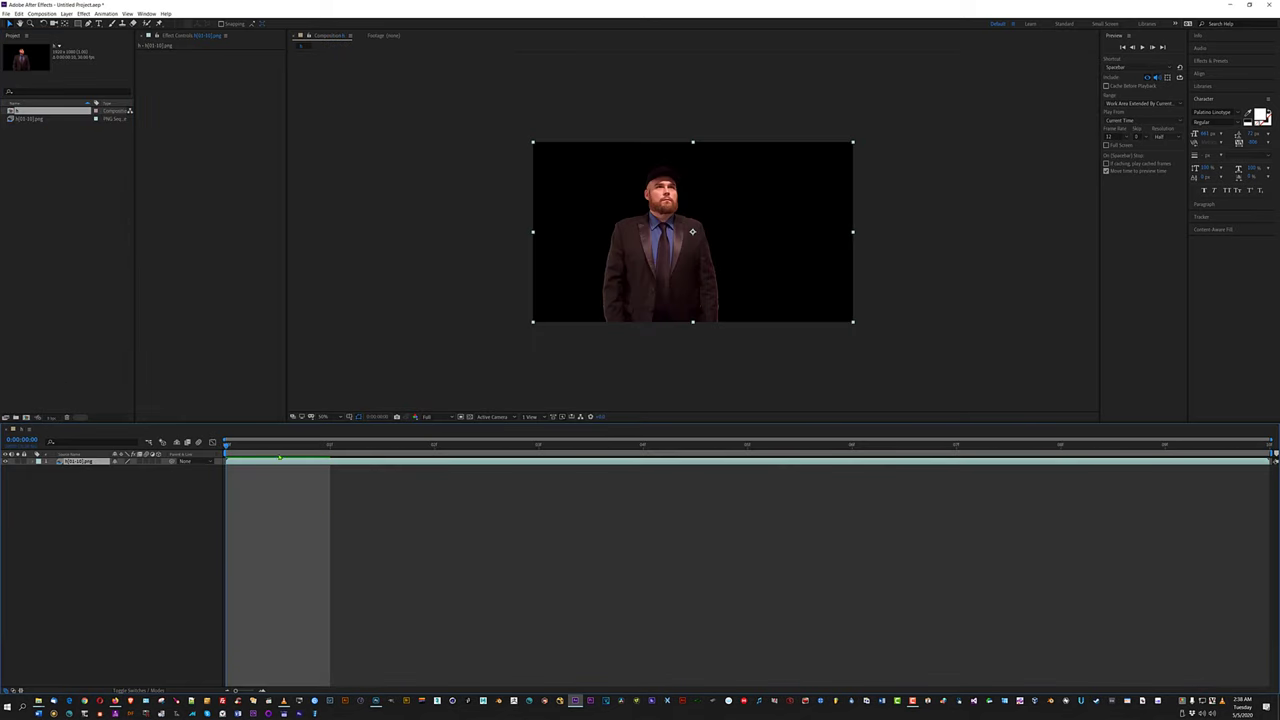
key("space")
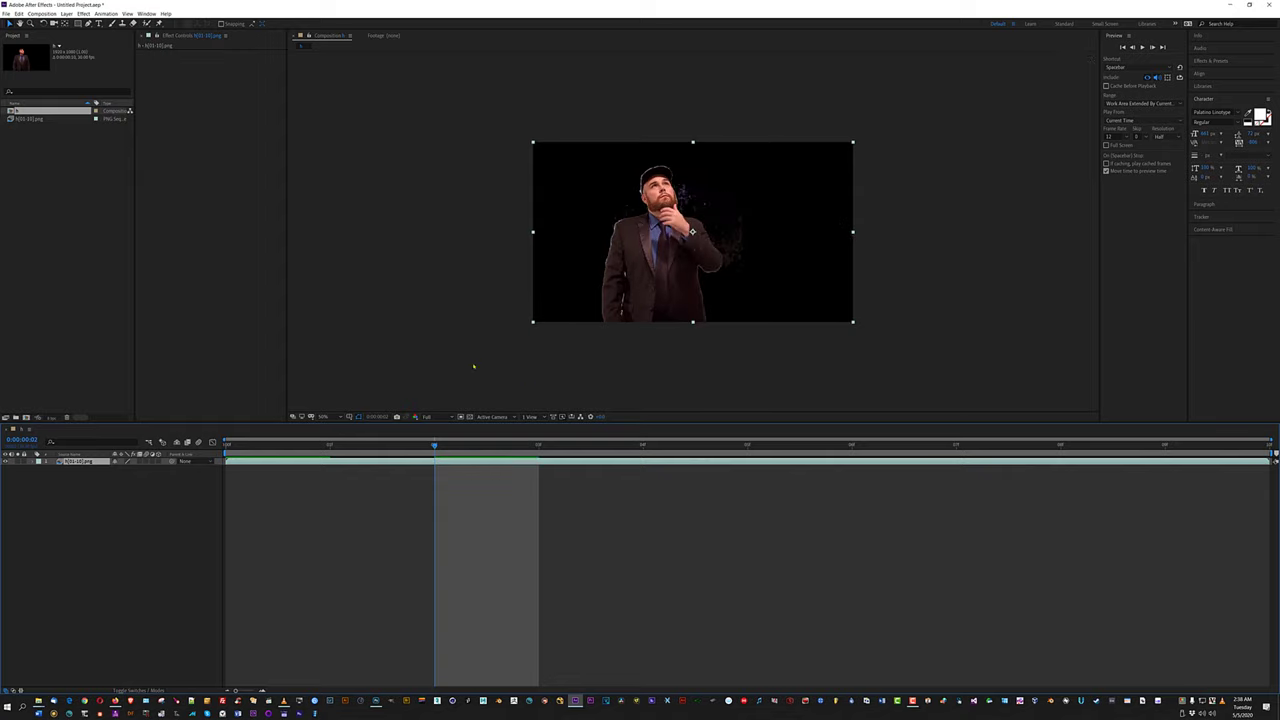
left_click(1142, 47)
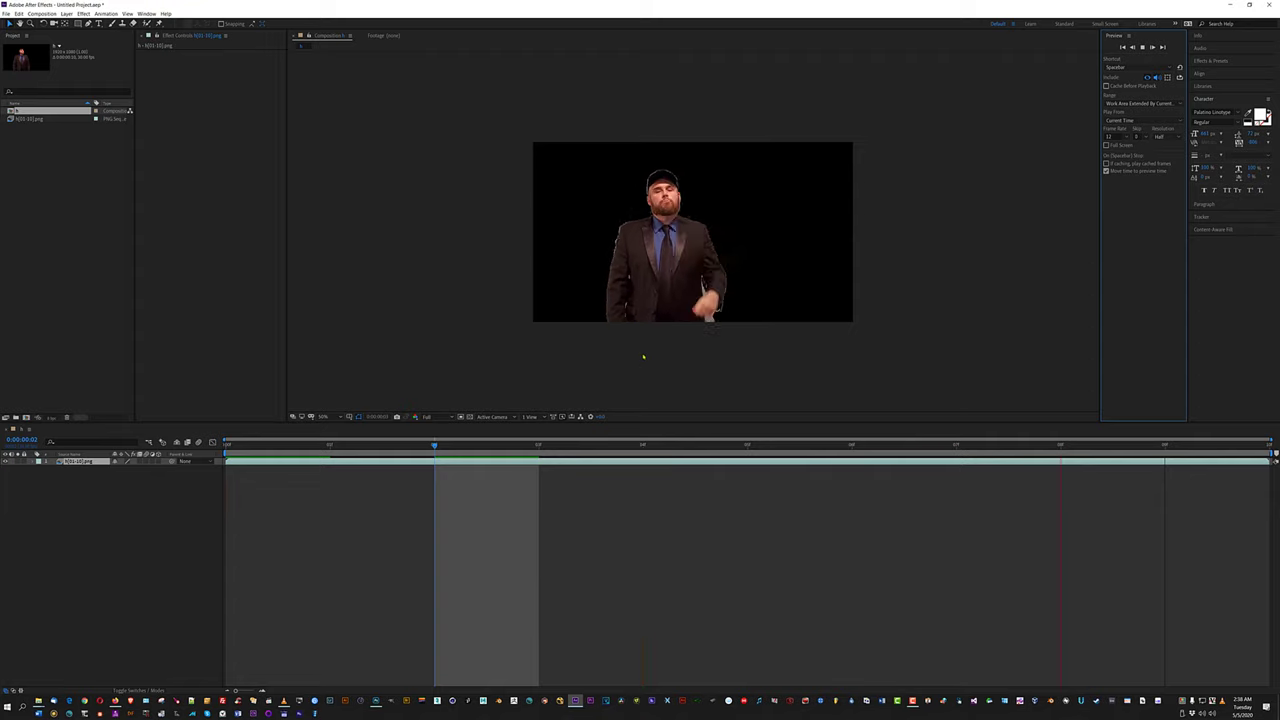
scroll(725, 242, "up", 1)
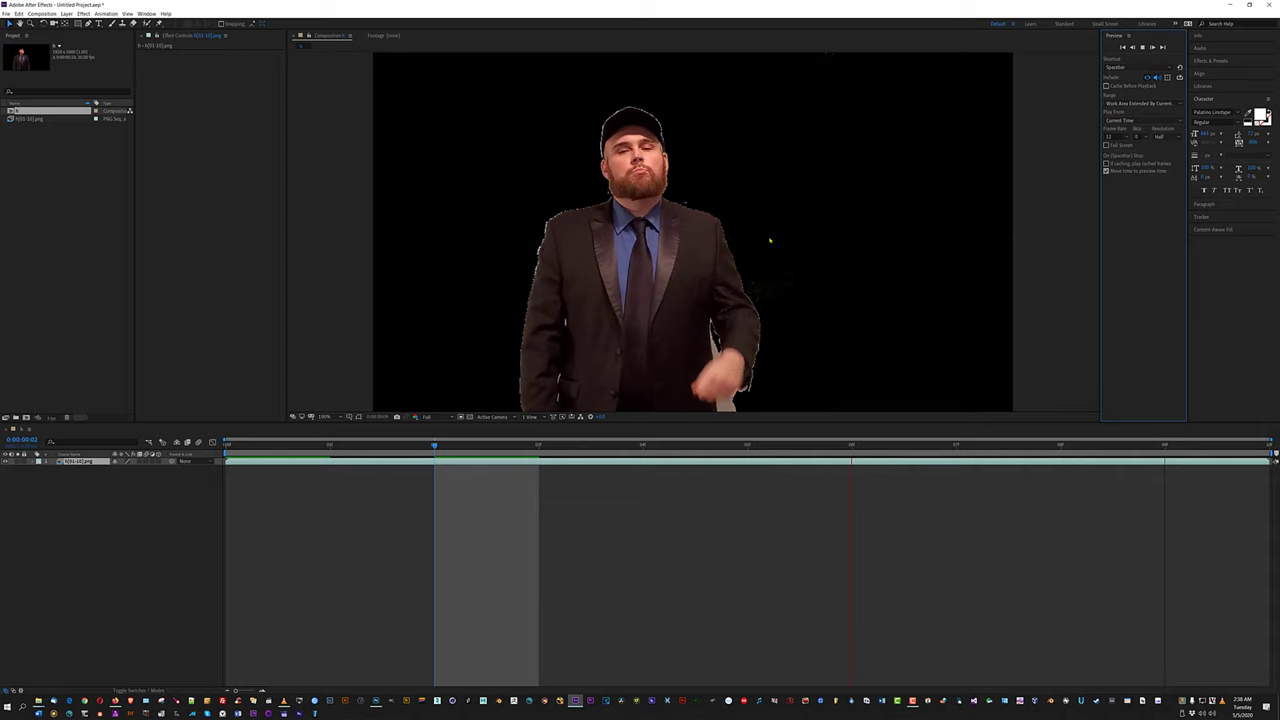
key("space")
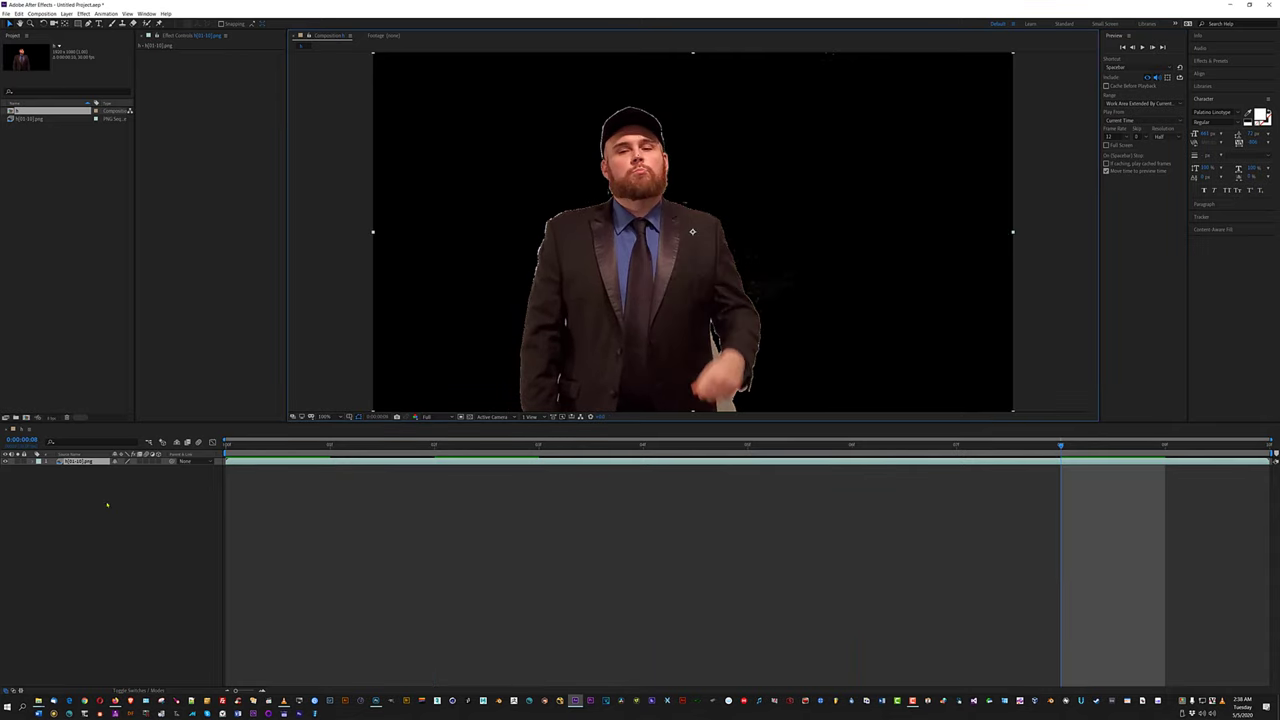
Add a lime green solid beneath the PNG sequence layer and play the animation against it.
right_click(106, 502)
mouse_move(175, 511)
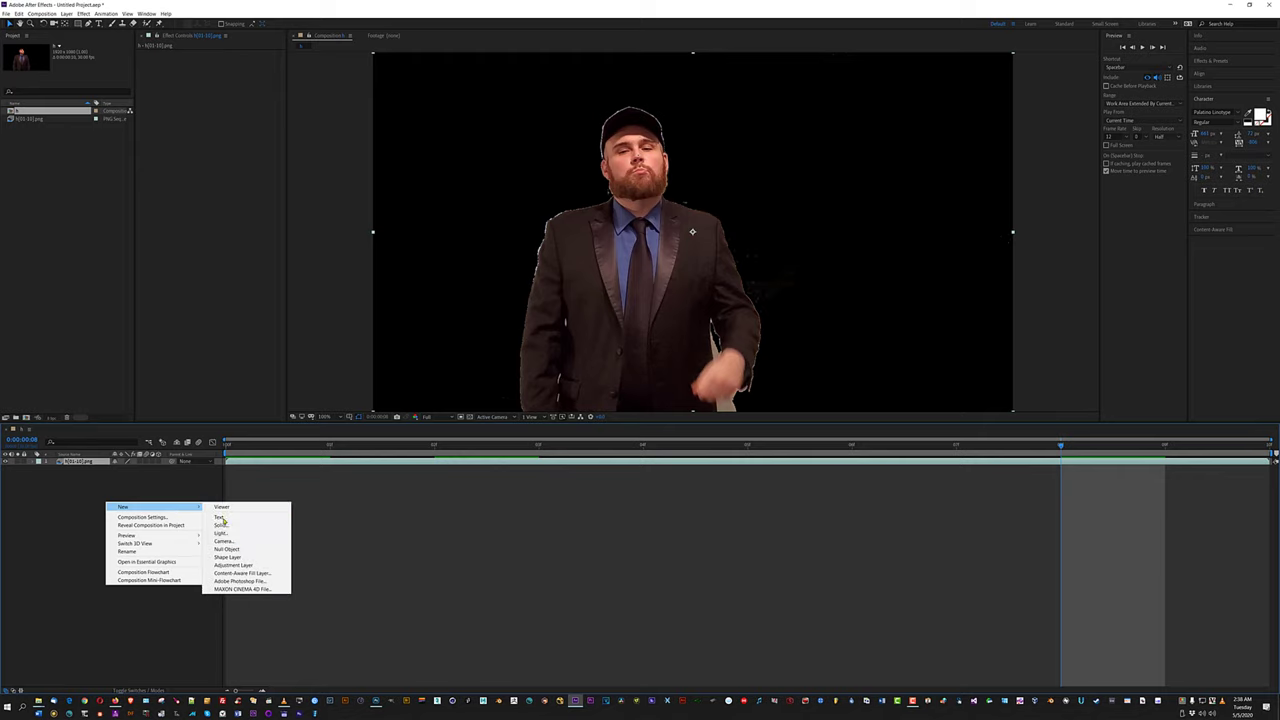
left_click(222, 524)
left_click(130, 169)
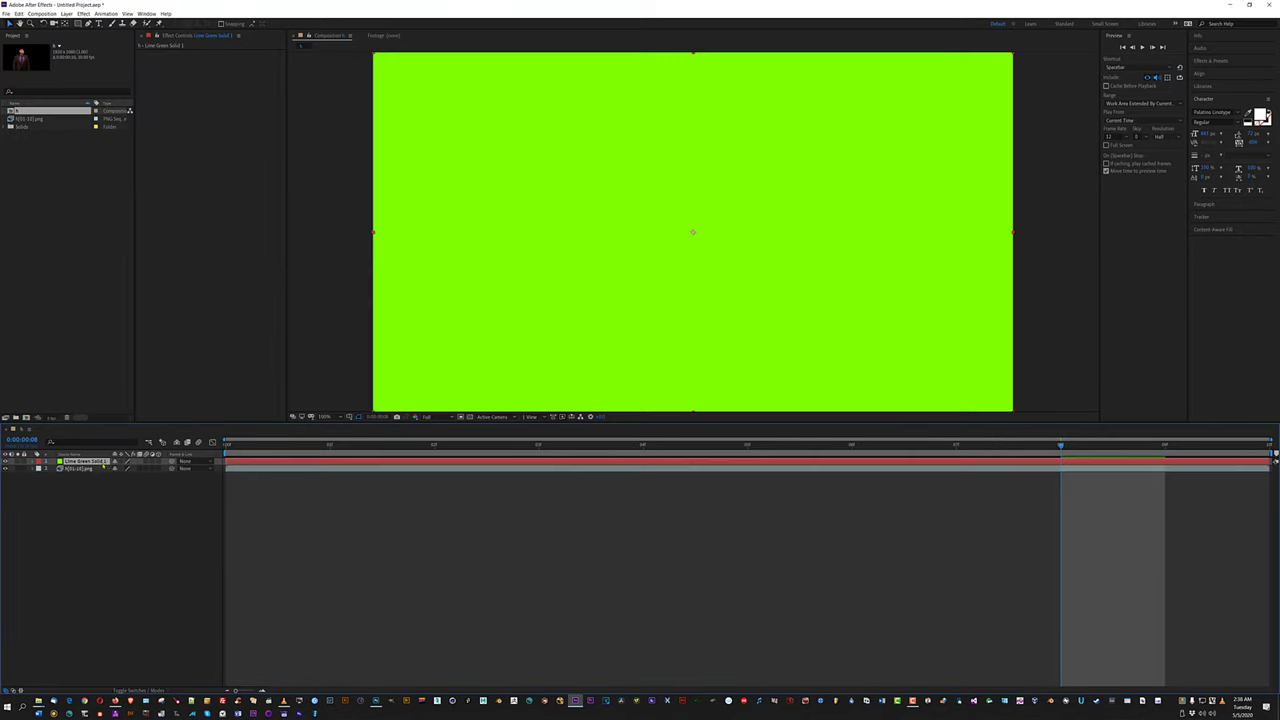
left_click_drag(97, 463, 96, 472)
key("space")
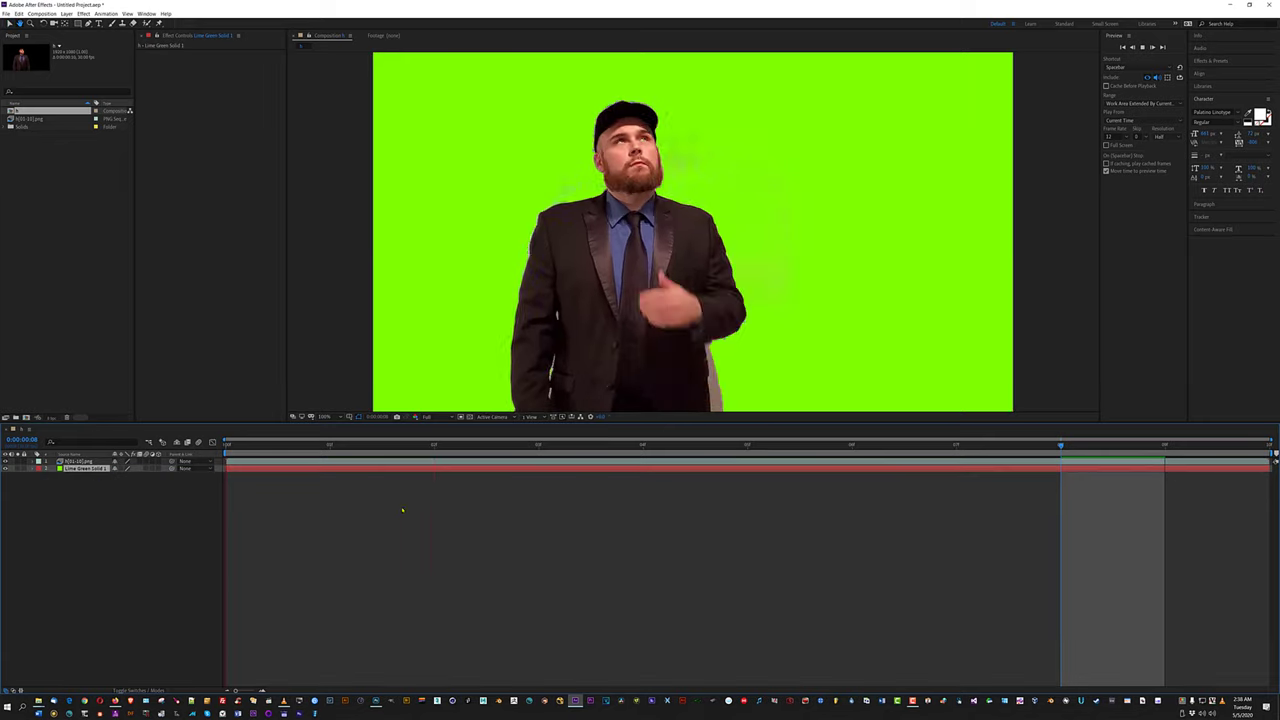
key("space")
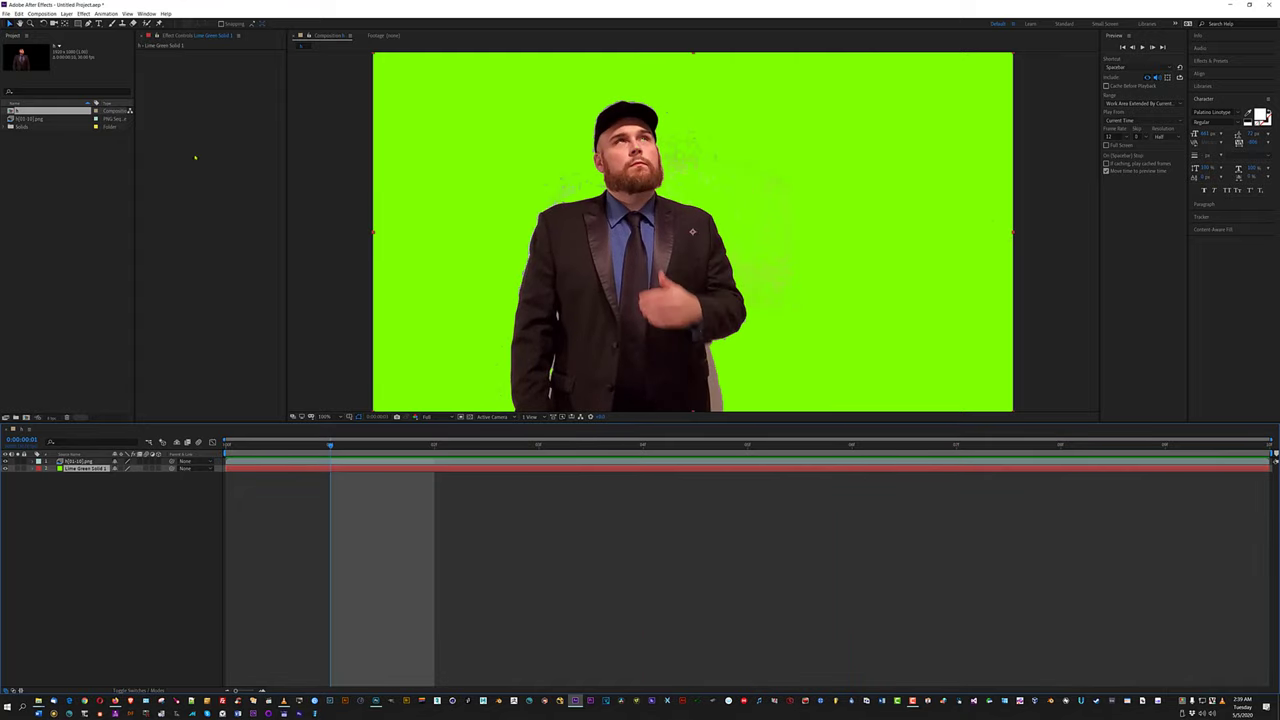
Save the project as hmm-gifout in the afx folder.
left_click(6, 14)
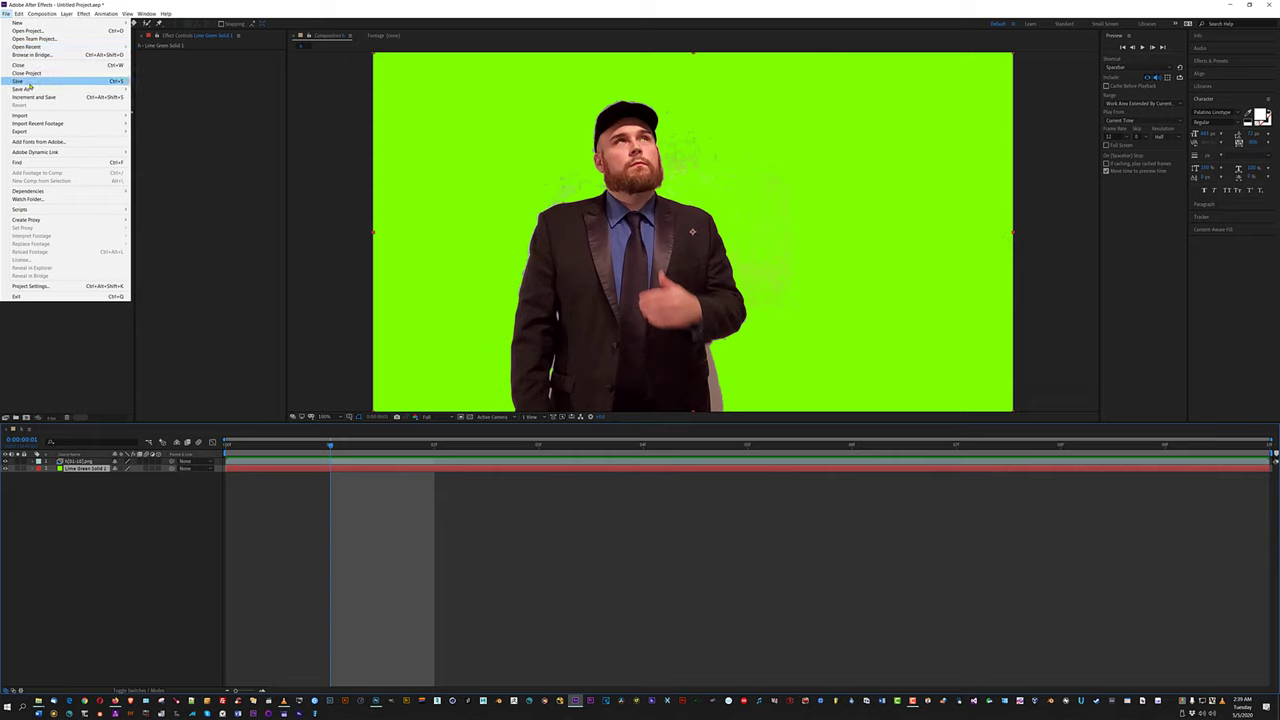
left_click(155, 89)
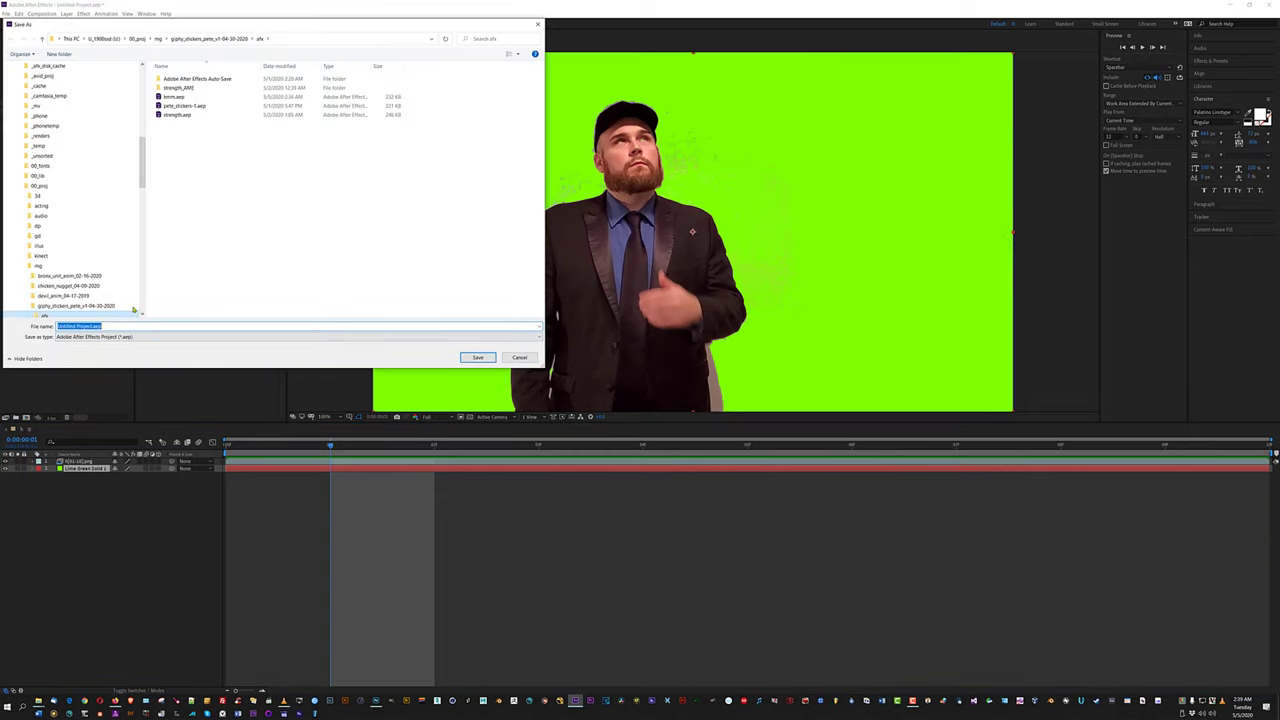
type("hmm")
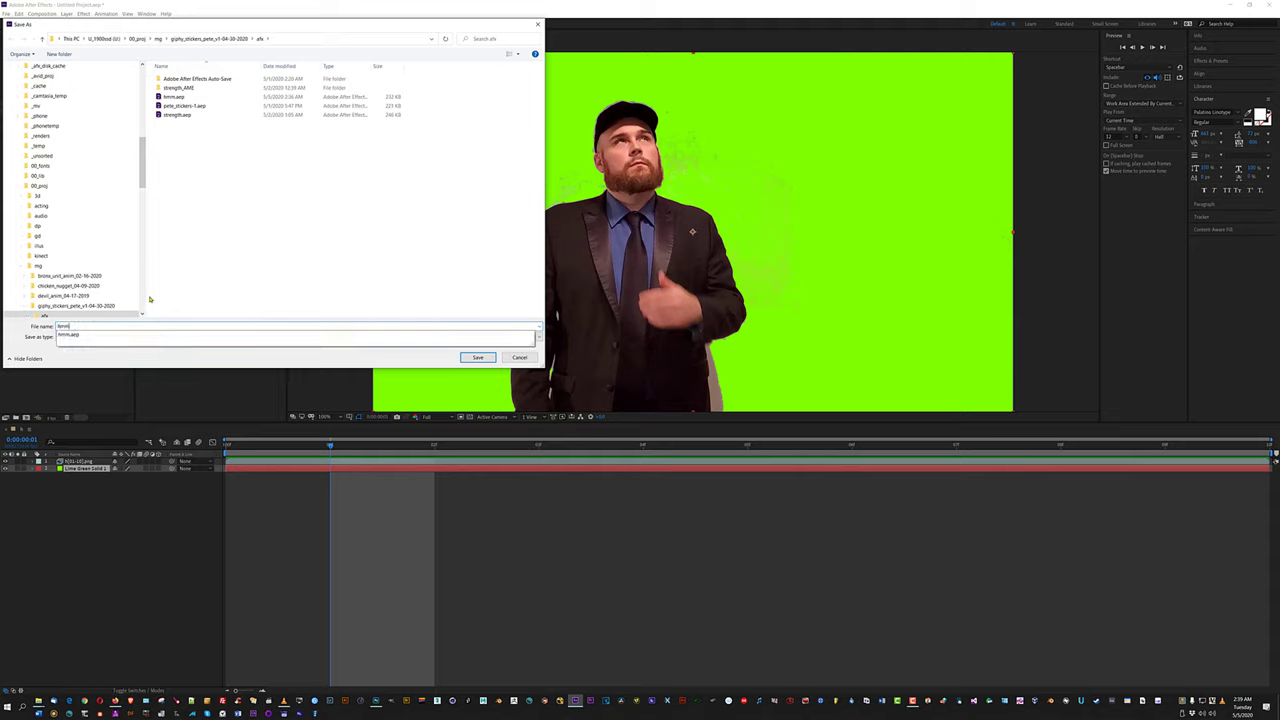
type("-")
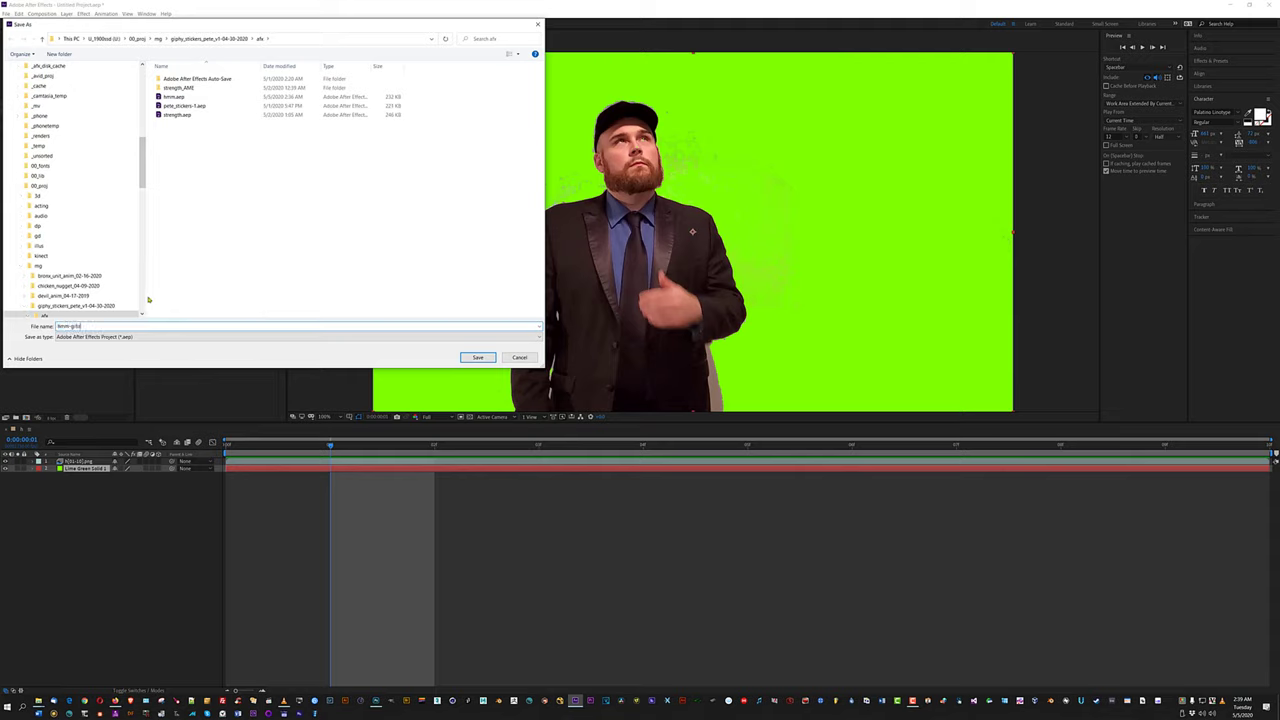
type("gifout")
key("Return")
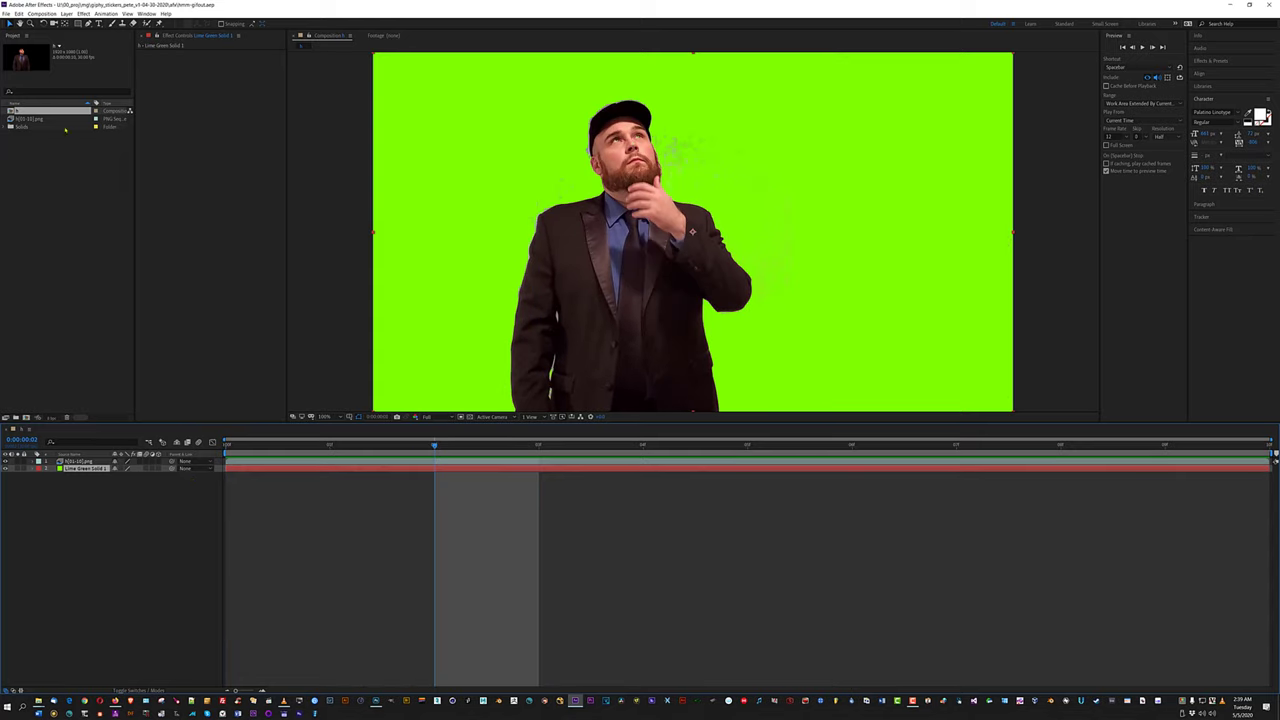
Switch to Photoshop, snap its window to half the screen, and place it in front of the maximized After Effects window.
left_click(30, 118)
right_click(35, 118)
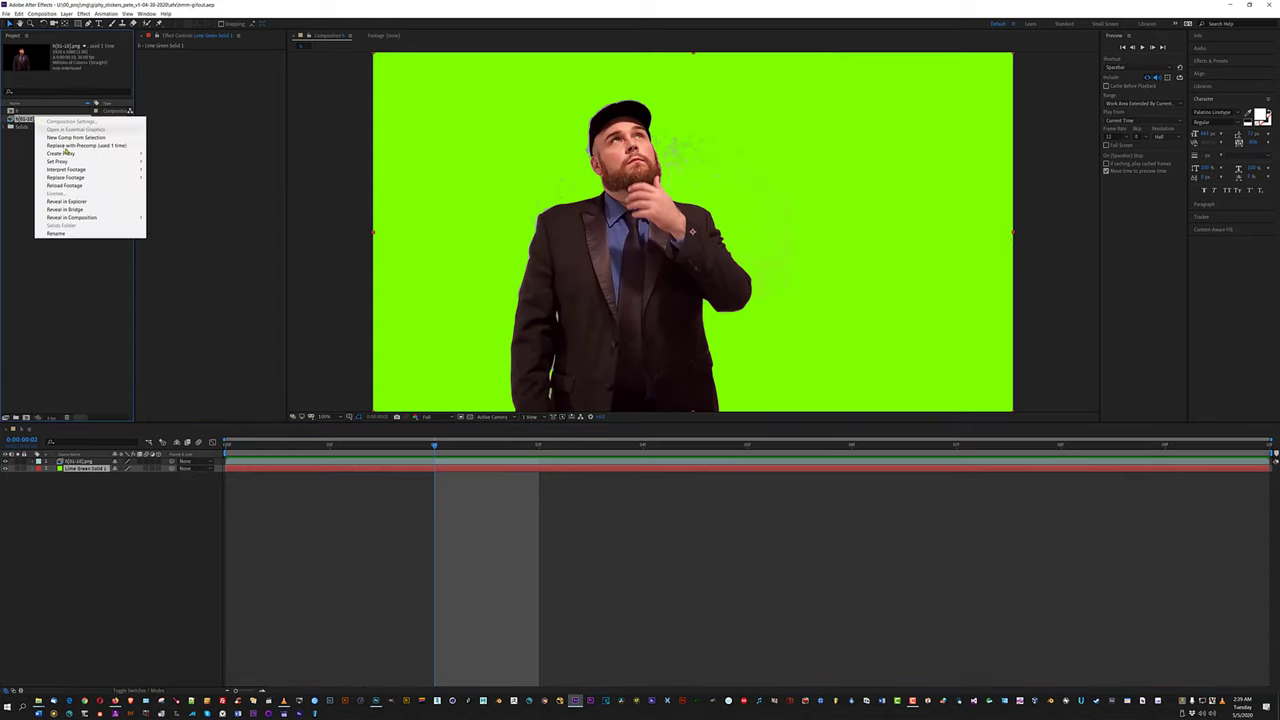
left_click(368, 717)
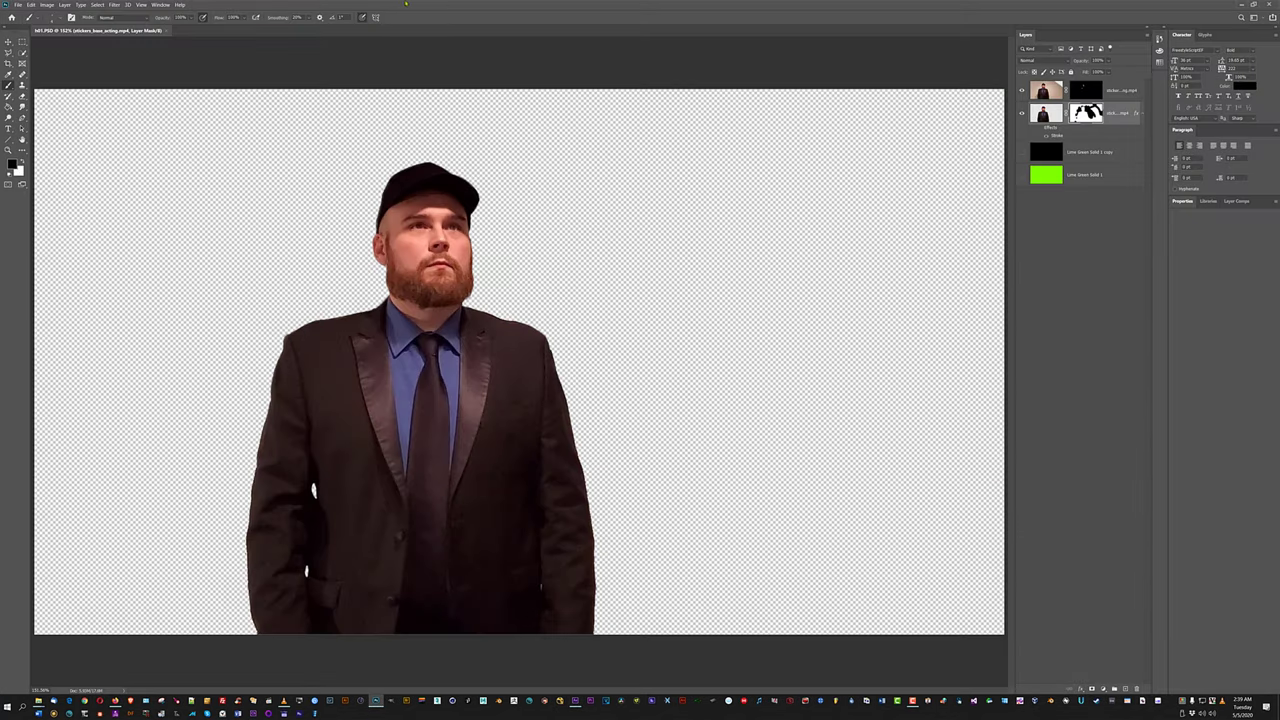
left_click_drag(717, 4, 657, 64)
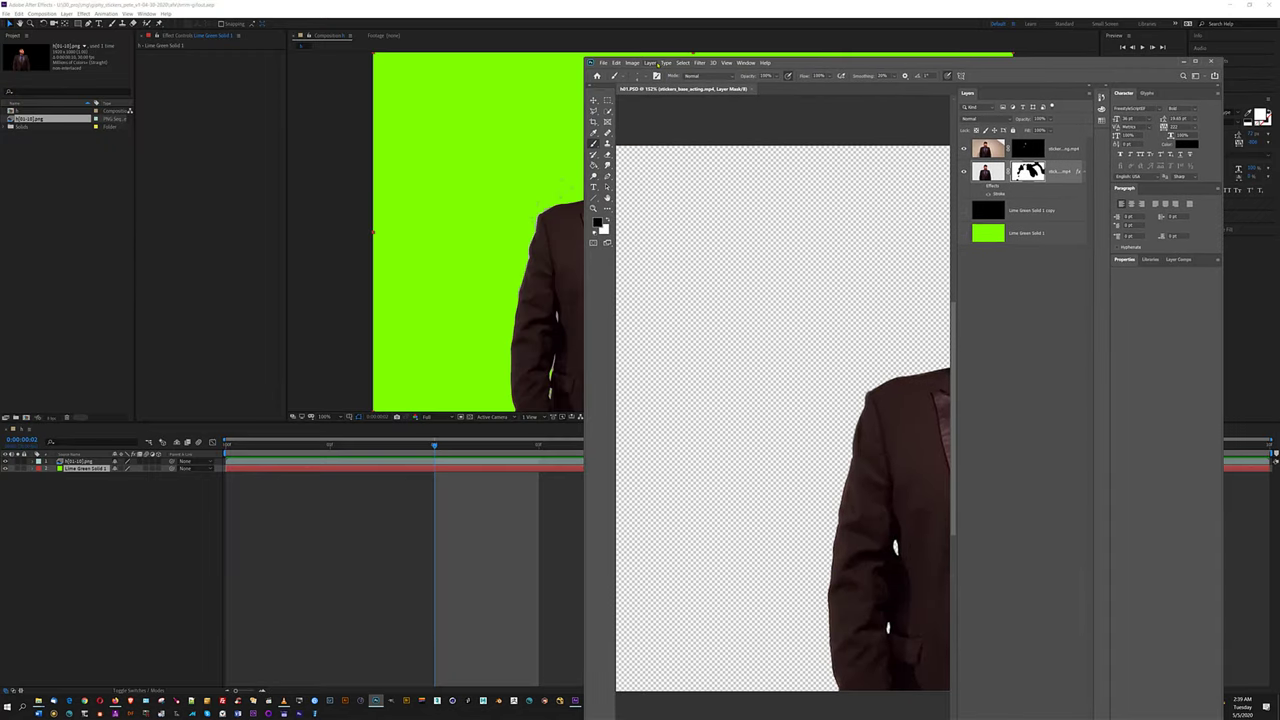
key("super+Right")
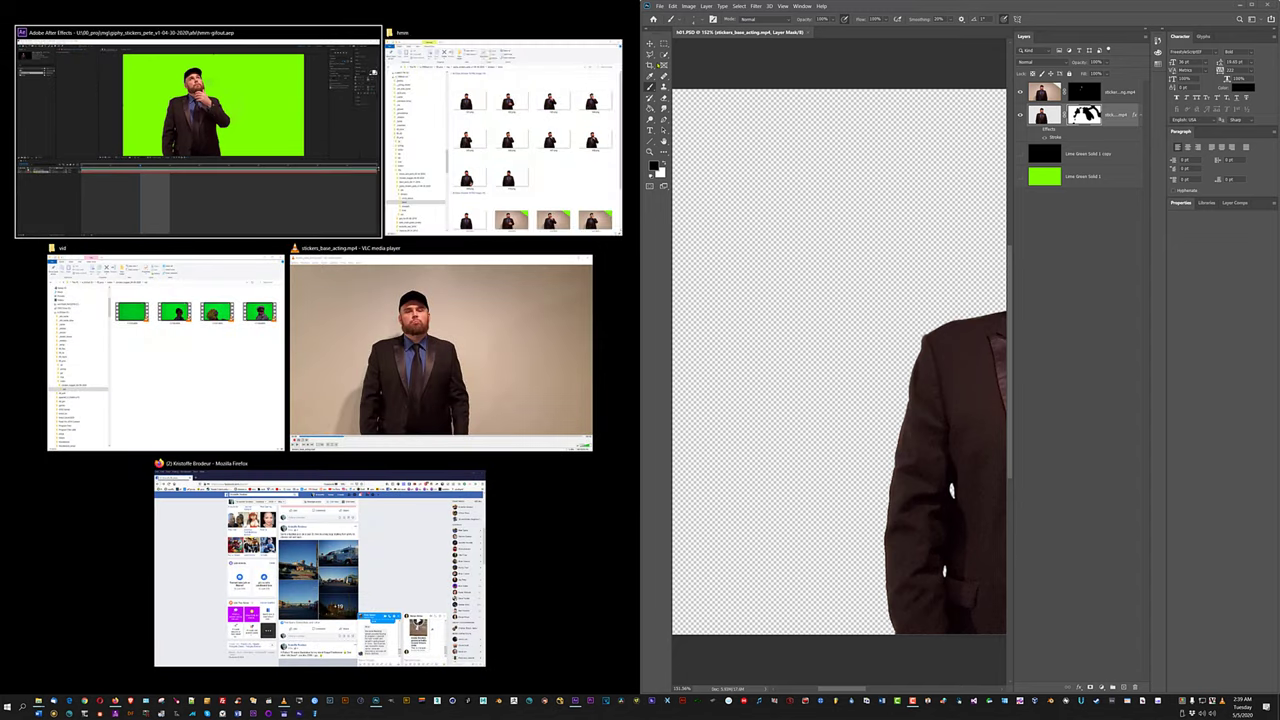
left_click(290, 140)
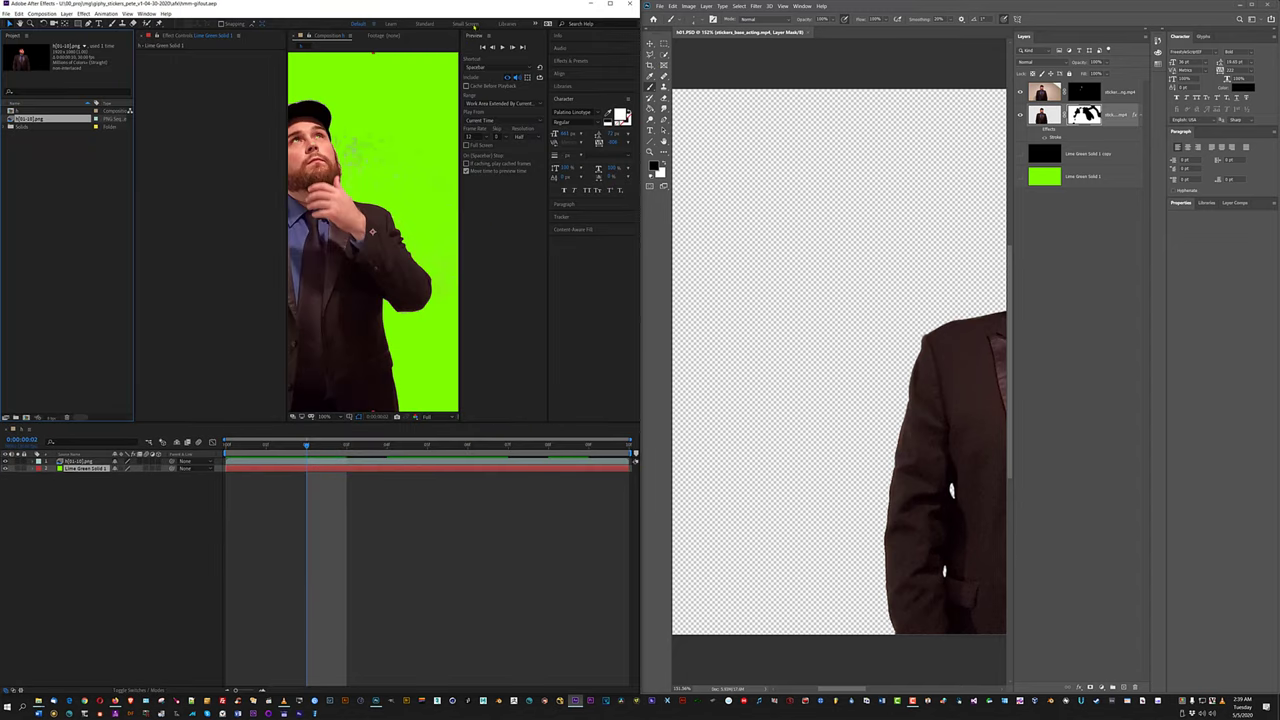
scroll(781, 199, "down", 1)
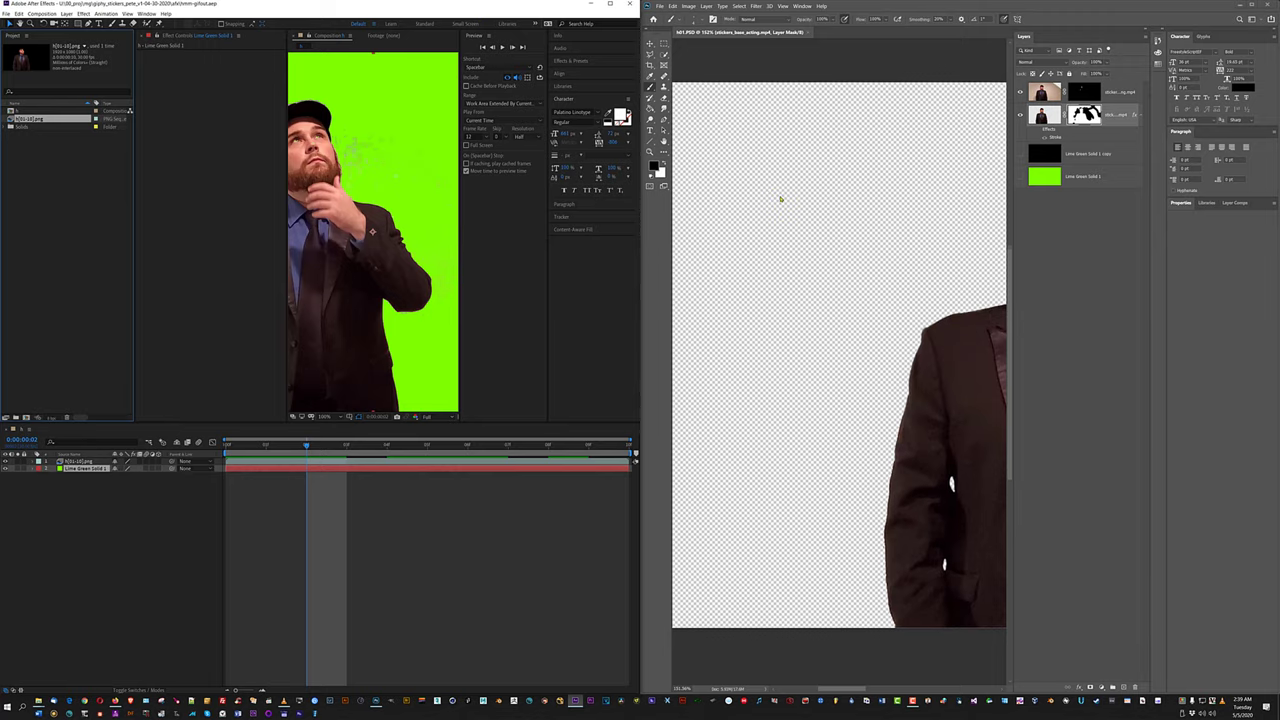
left_click_drag(540, 5, 724, 1)
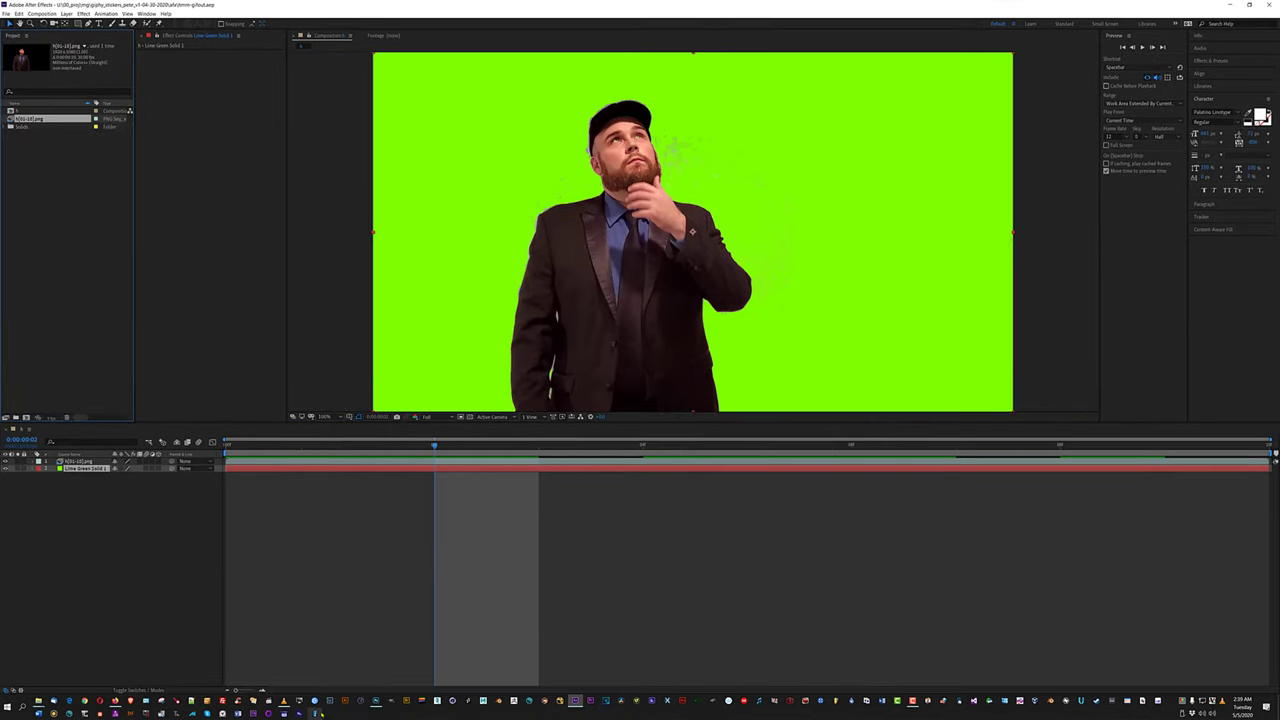
left_click(375, 700)
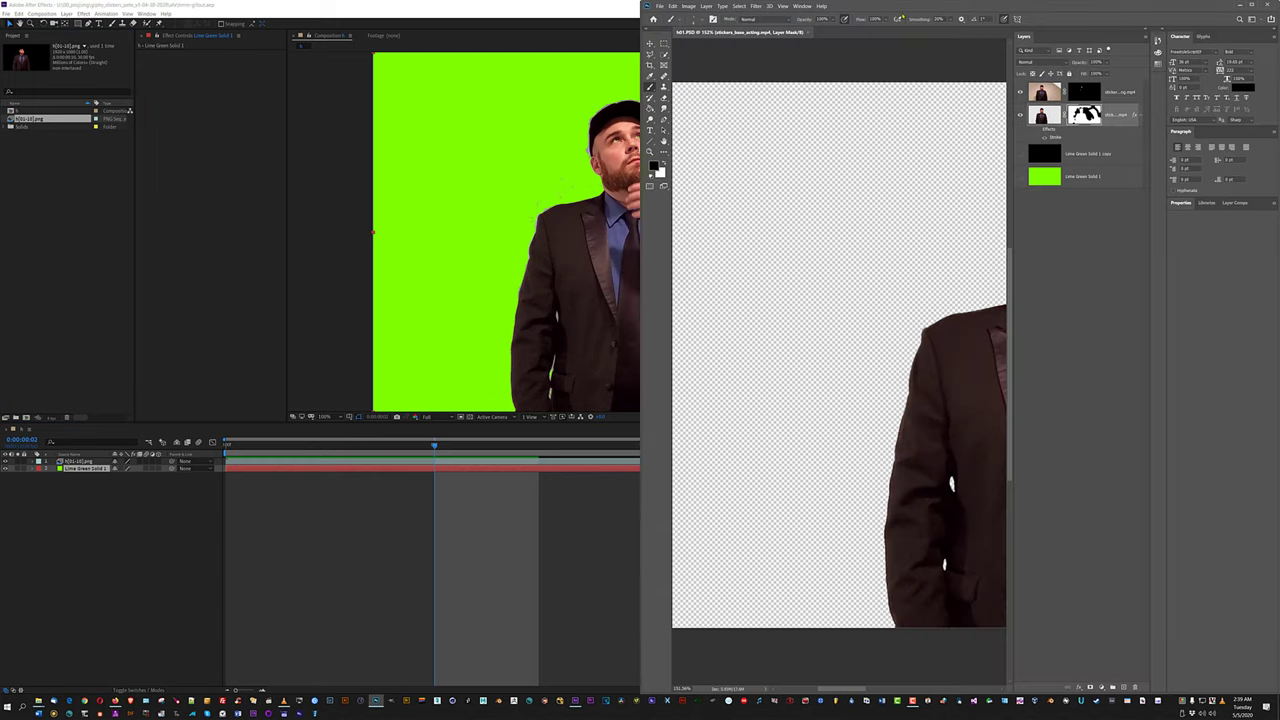
Maximize Photoshop, close the h01.PSD document, and inspect the sequence's second frame in After Effects.
left_click_drag(906, 7, 688, 3)
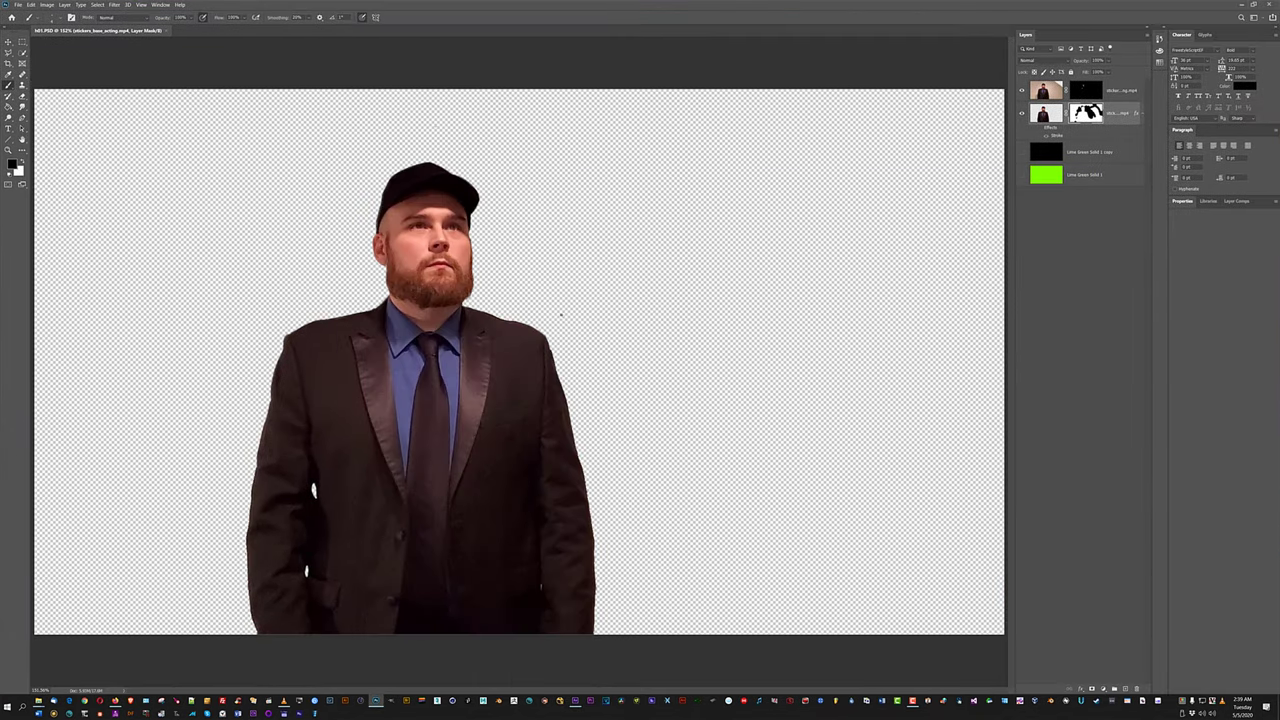
left_click(169, 31)
key("alt+Tab")
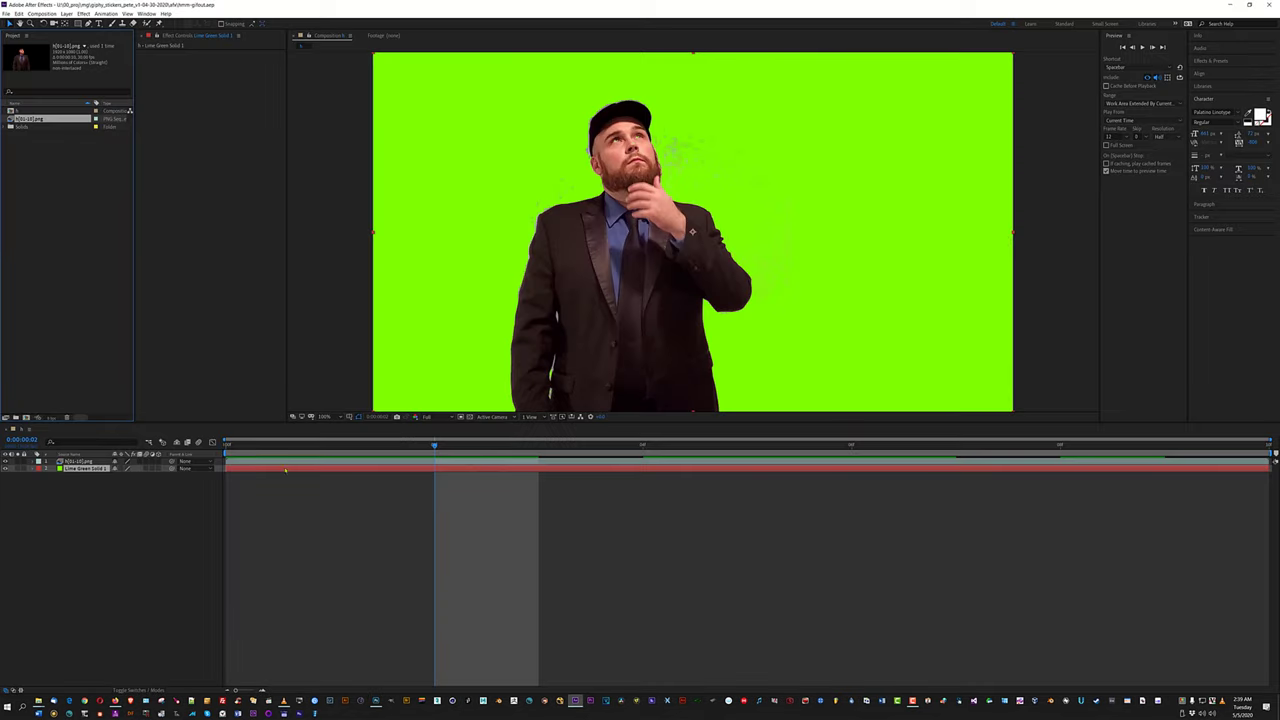
left_click(219, 445)
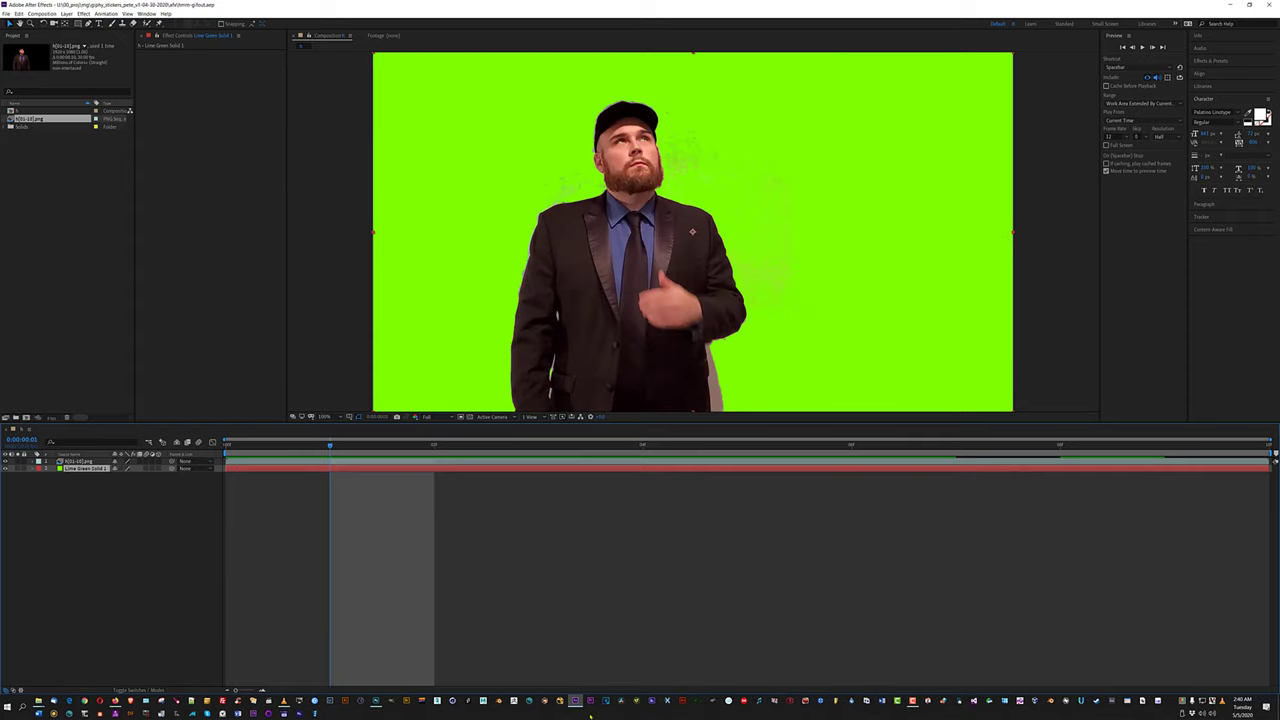
Switch to Photoshop and open h02.PSD from the hmm stickers folder.
left_click(376, 700)
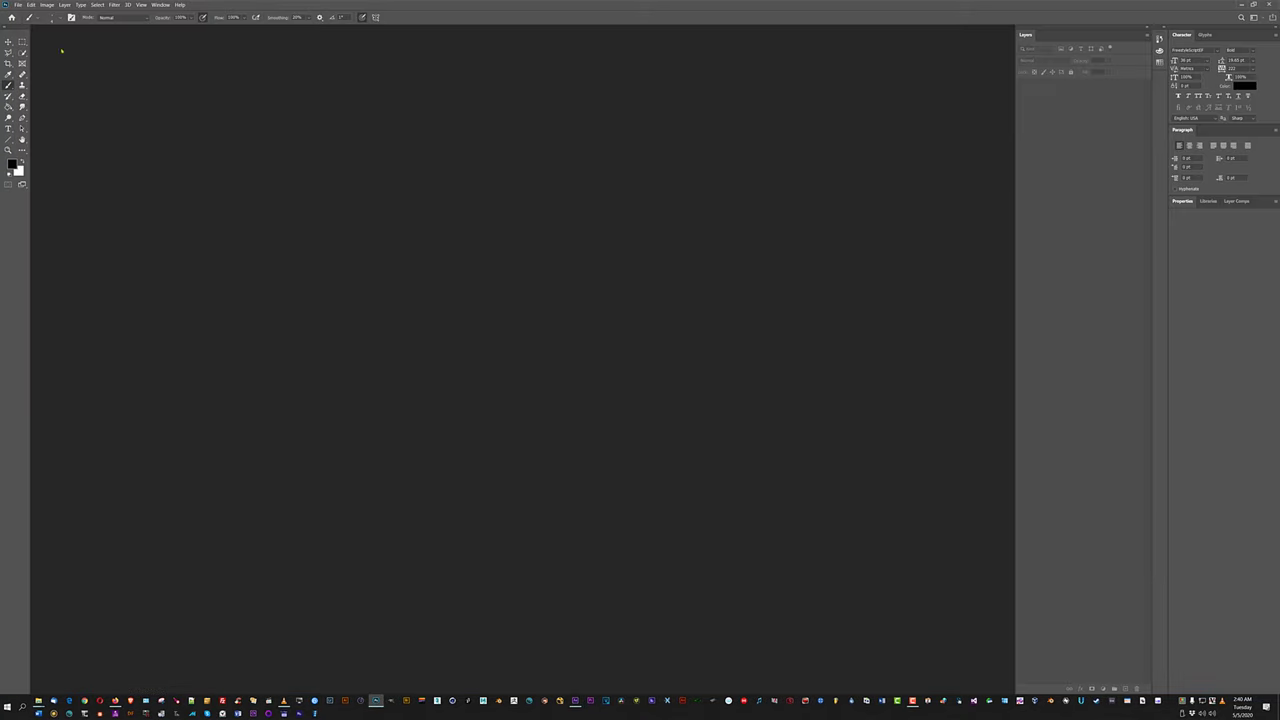
left_click(18, 5)
left_click(26, 21)
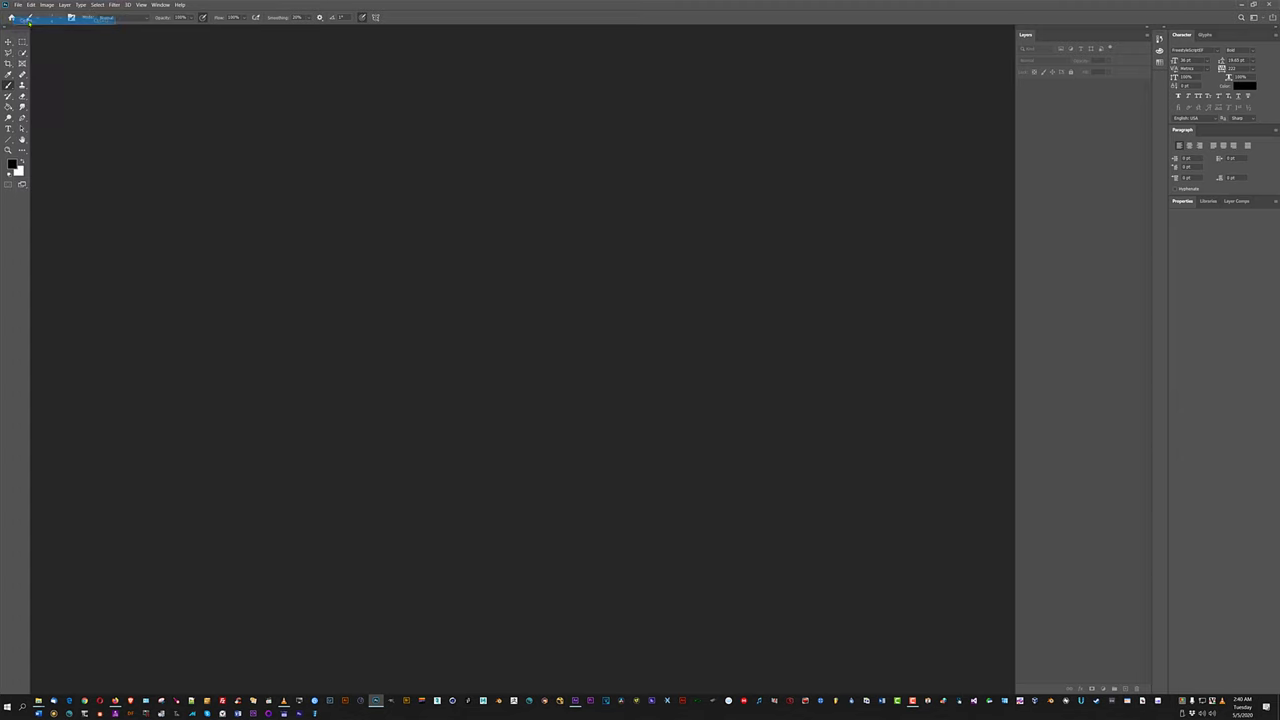
key("ctrl+o")
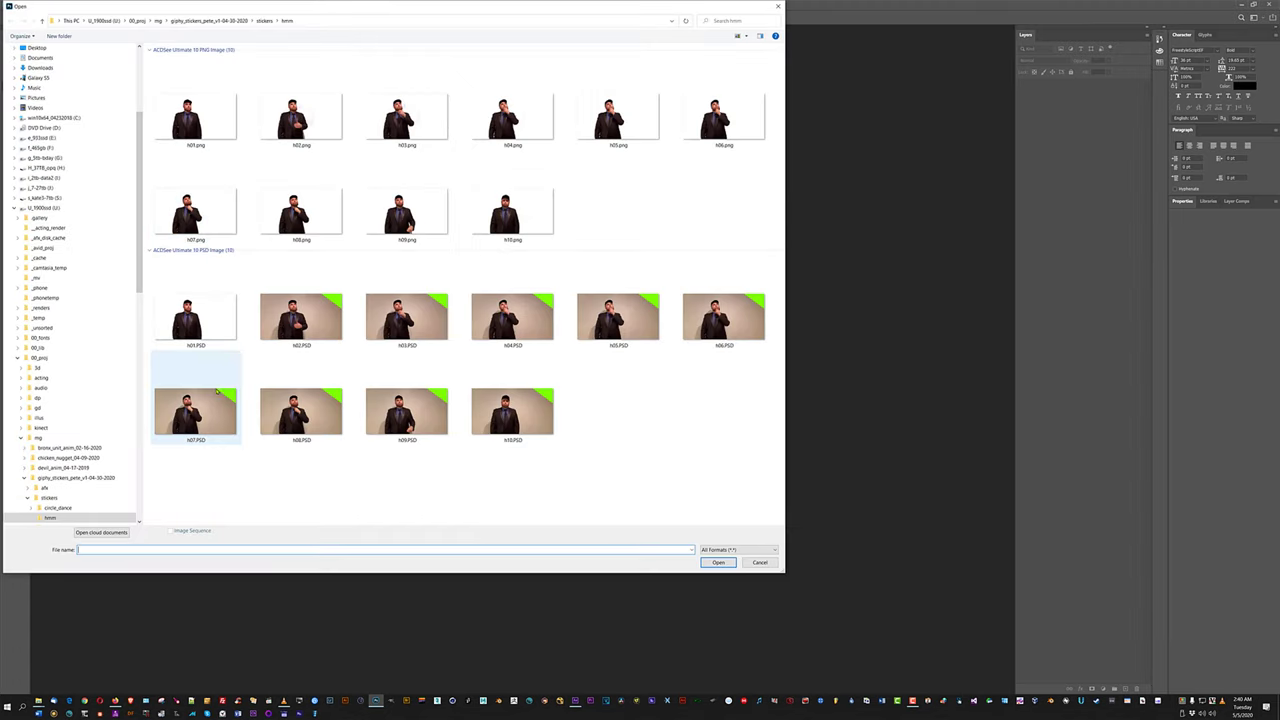
double_click(298, 330)
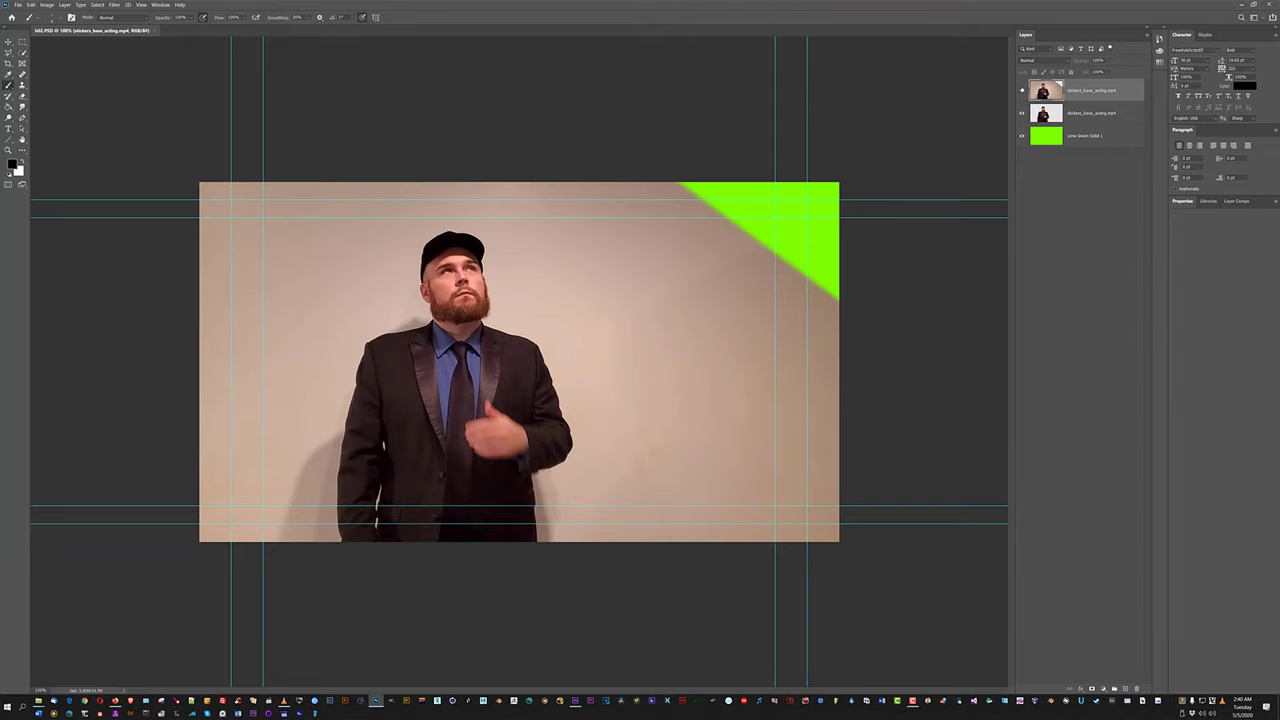
Hide the uncut footage layer and select the cutout layer beneath it, toggling its visibility to check the cutout.
left_click(1022, 90)
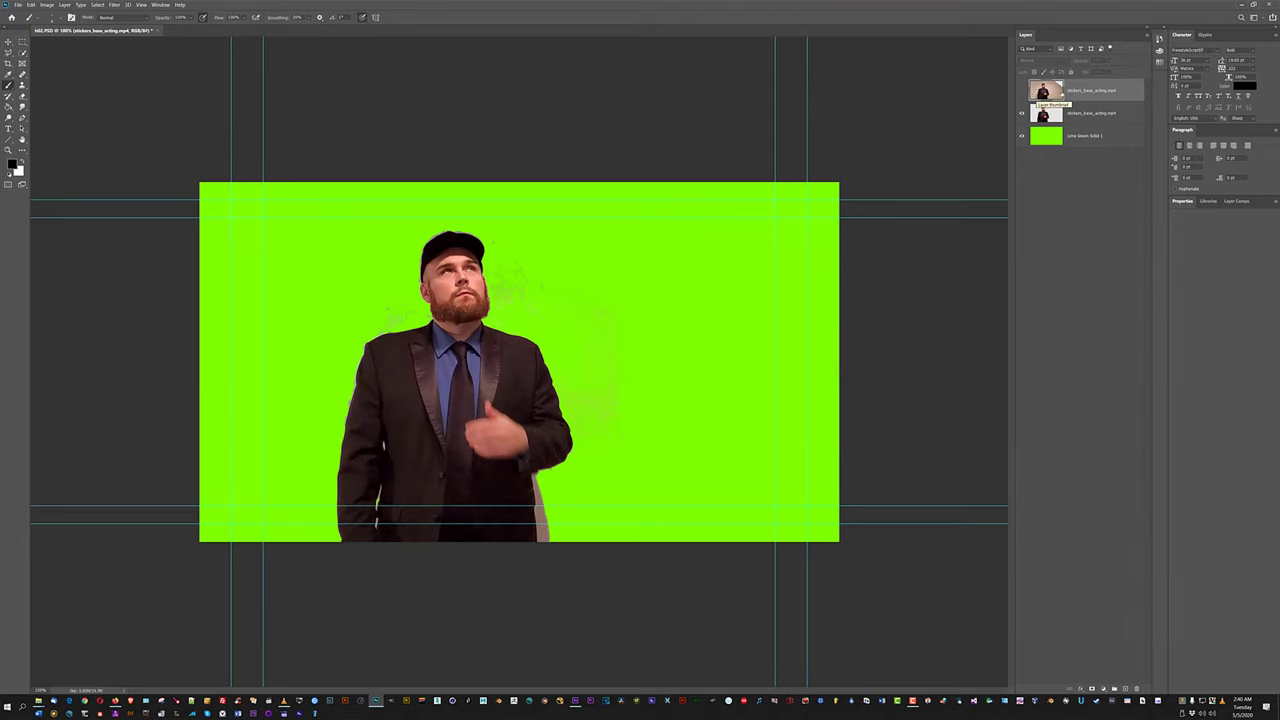
left_click(1034, 119)
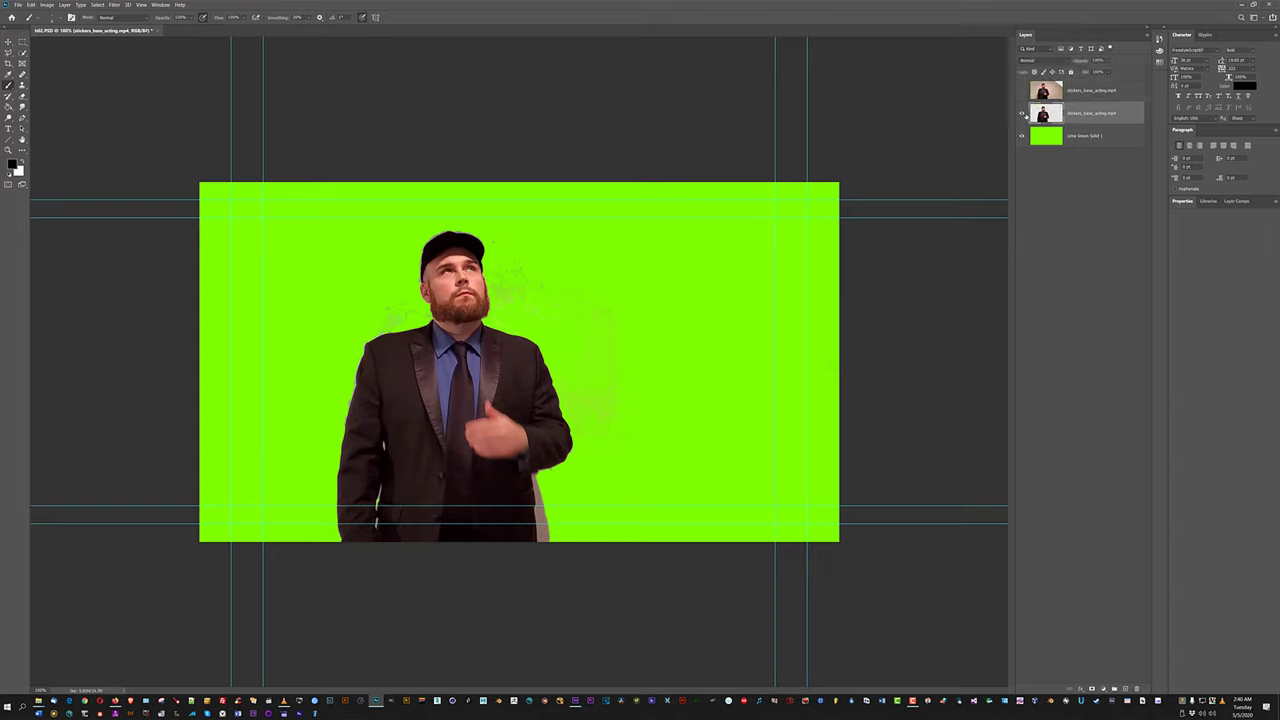
left_click(1022, 113)
left_click(1022, 113)
Add a white layer mask to the cutout layer and enlarge the soft round brush for painting on it.
left_click(1092, 689)
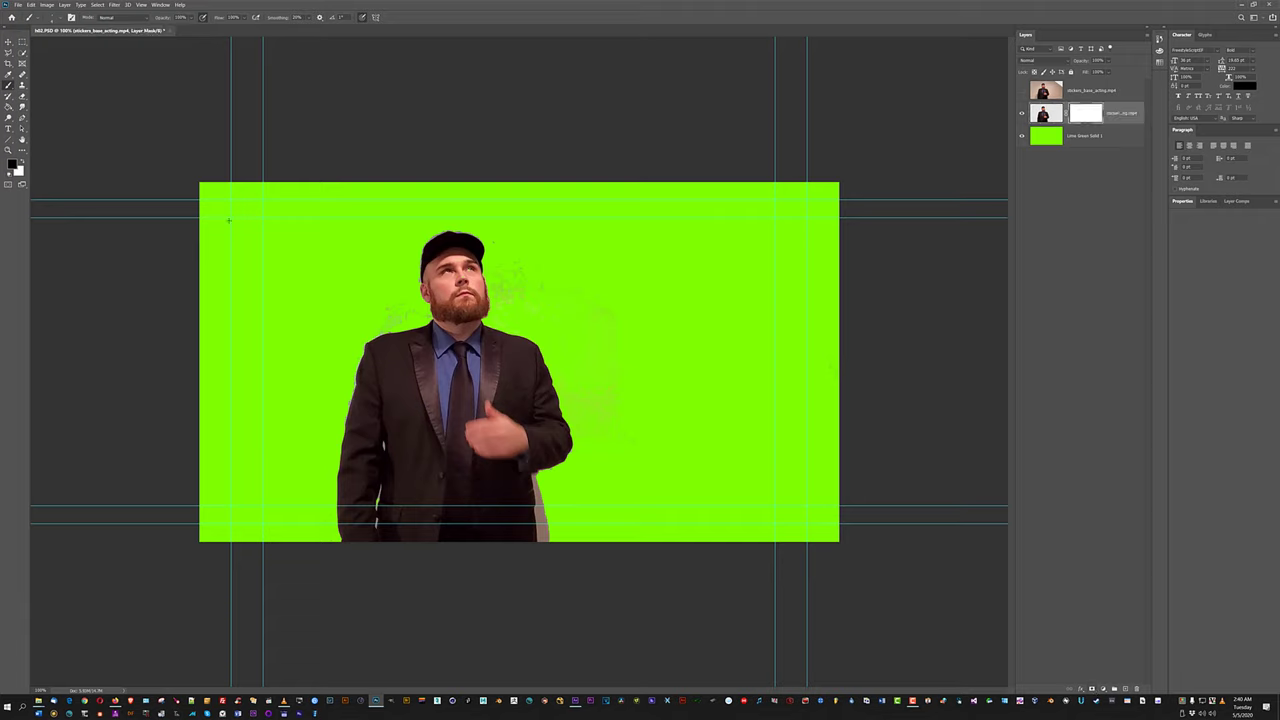
left_click(50, 18)
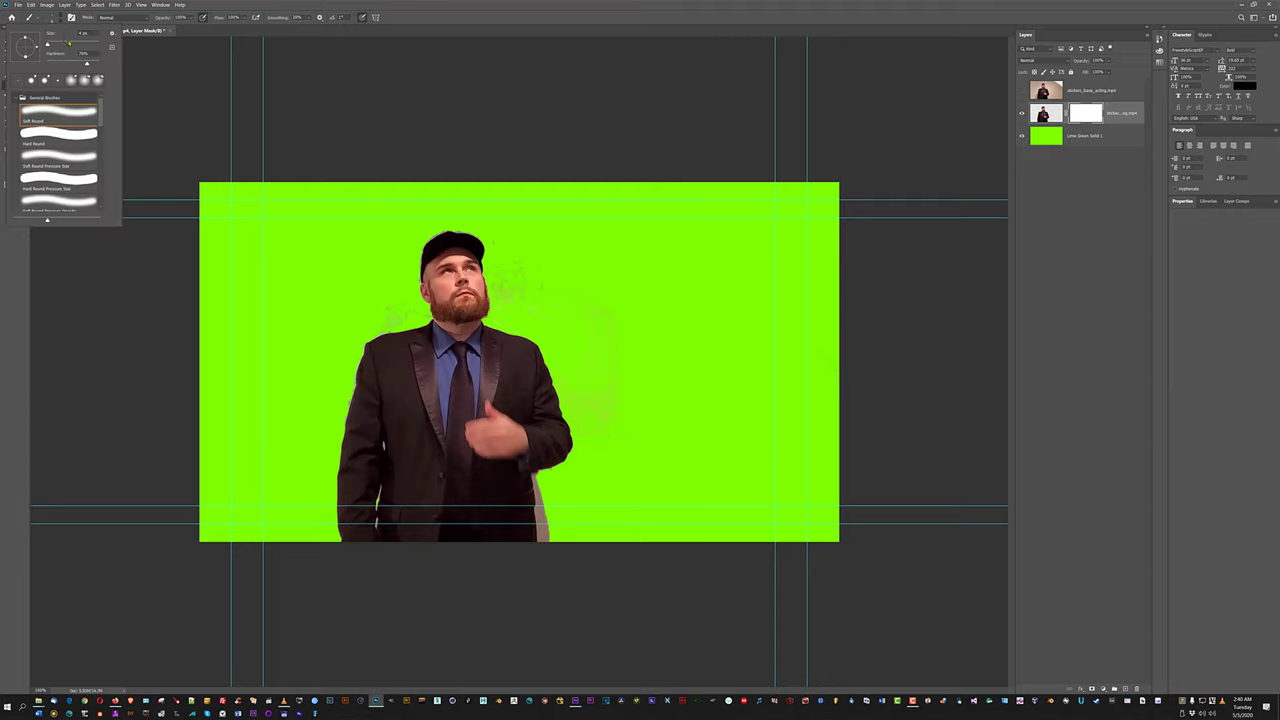
left_click(365, 310)
Try black brush strokes over the man on the mask and on the image itself, undoing the image strokes and refilling the mask white.
left_click_drag(390, 335, 518, 430)
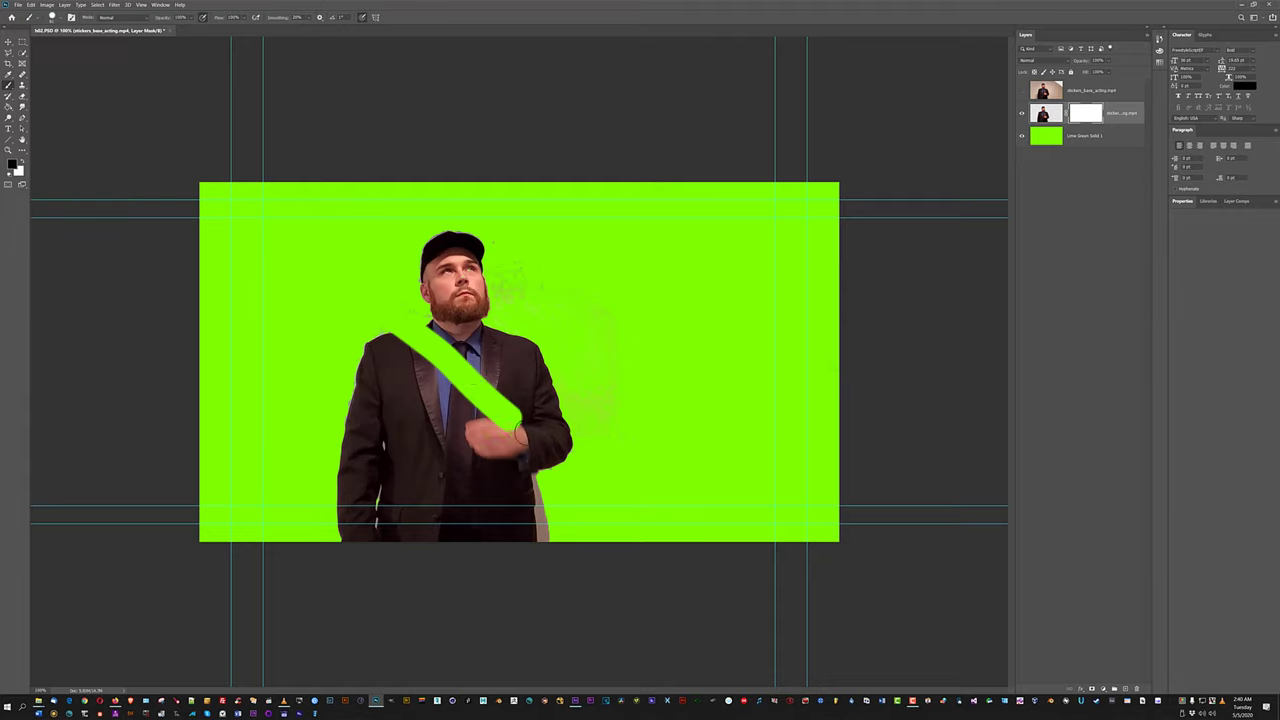
mouse_move(378, 345)
left_mouse_down()
mouse_move(385, 440)
mouse_move(559, 502)
mouse_move(495, 310)
mouse_move(445, 360)
mouse_move(581, 385)
left_mouse_up()
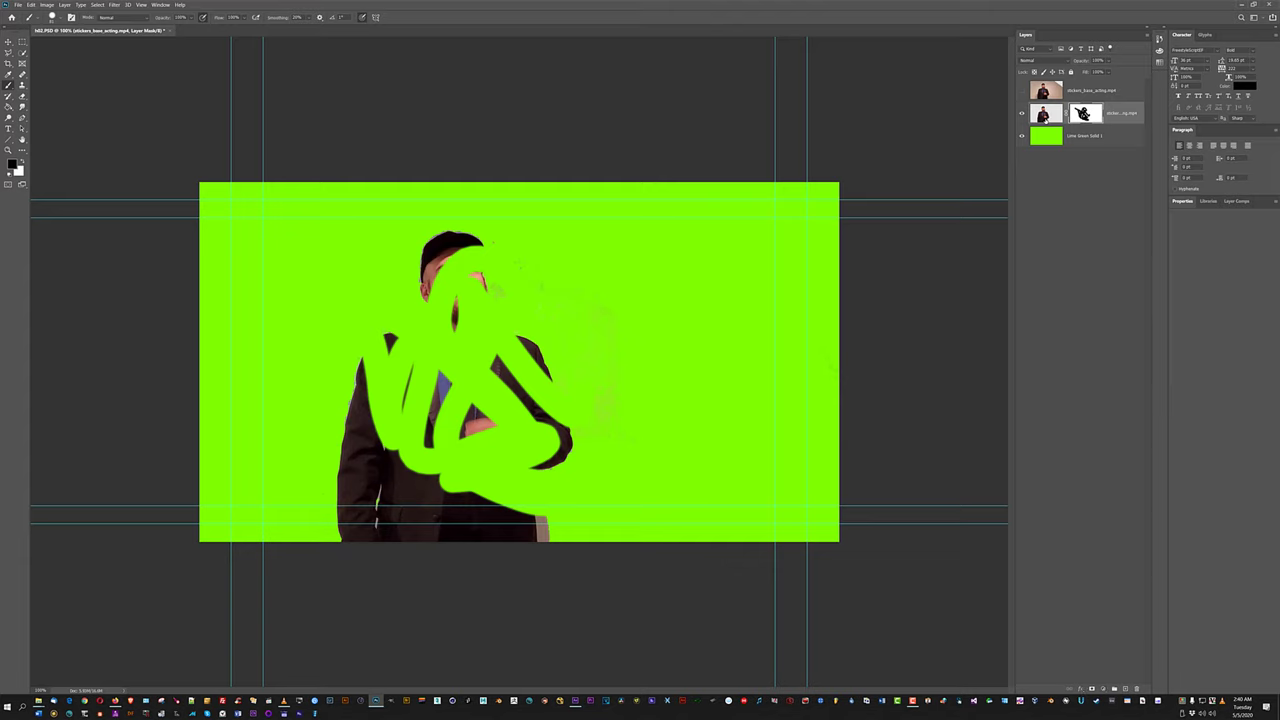
left_click(1045, 115)
mouse_move(458, 262)
left_mouse_down()
mouse_move(430, 300)
mouse_move(570, 285)
mouse_move(590, 430)
mouse_move(535, 460)
mouse_move(560, 370)
mouse_move(257, 357)
mouse_move(771, 406)
mouse_move(575, 402)
mouse_move(604, 470)
left_mouse_up()
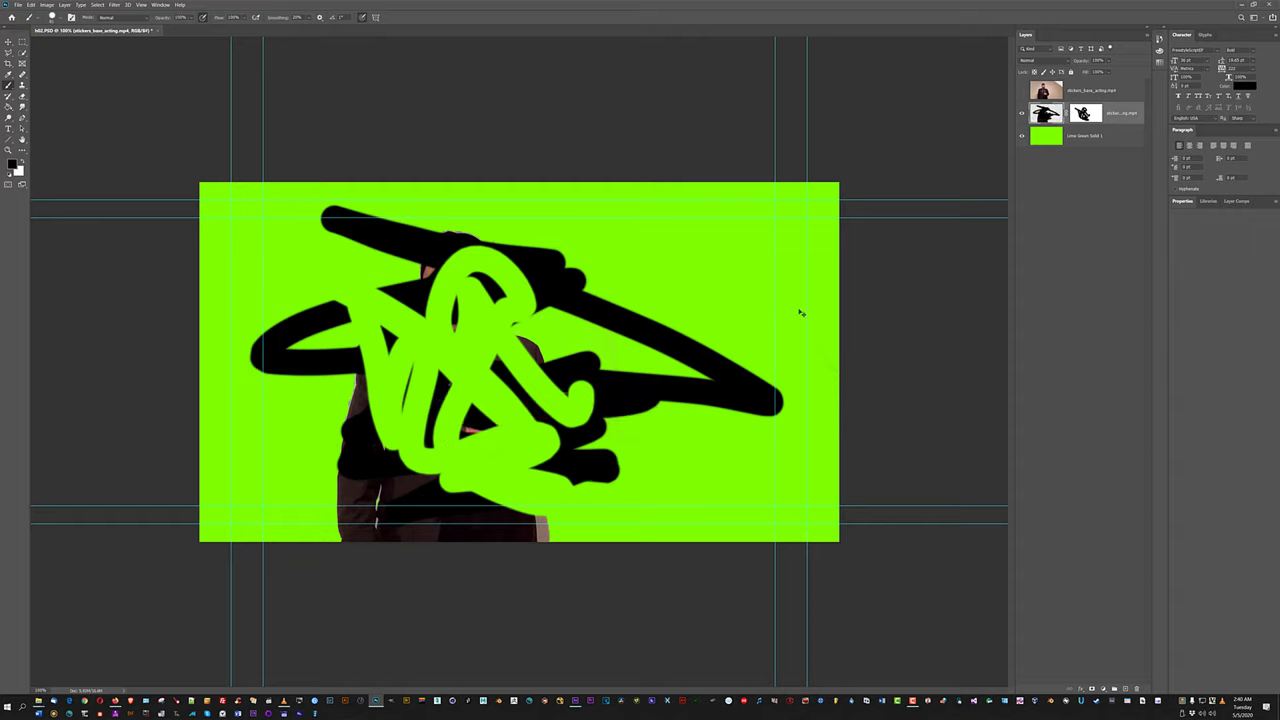
key("ctrl+z")
left_click(1086, 114)
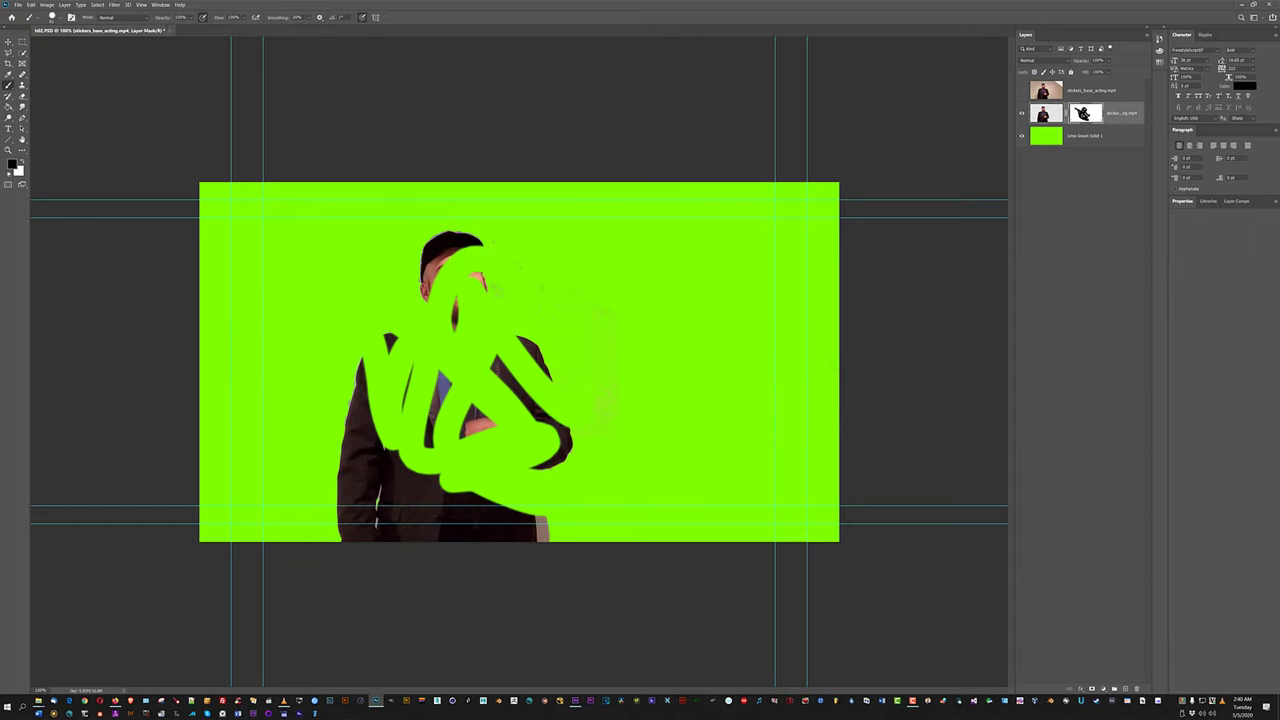
key("ctrl+BackSpace")
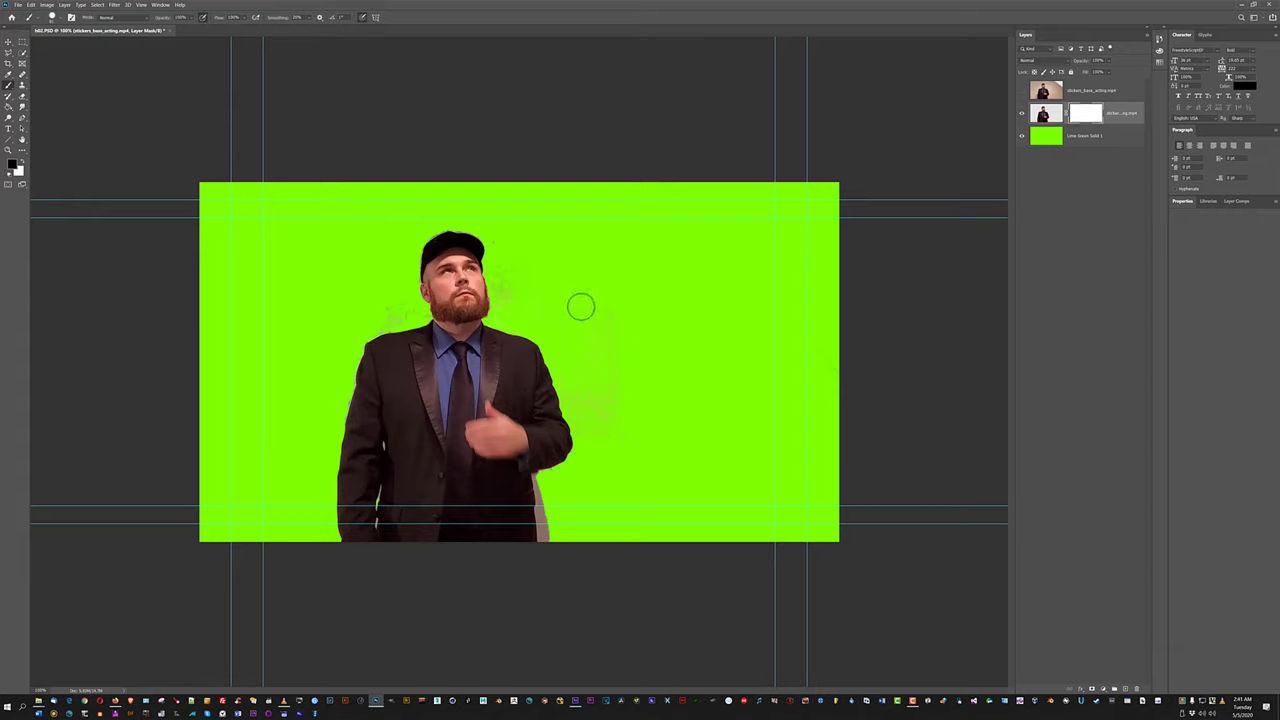
Dab three test spots over the man's jacket on the layer mask and undo all three.
left_click(486, 386)
left_click(421, 428)
left_click(431, 459)
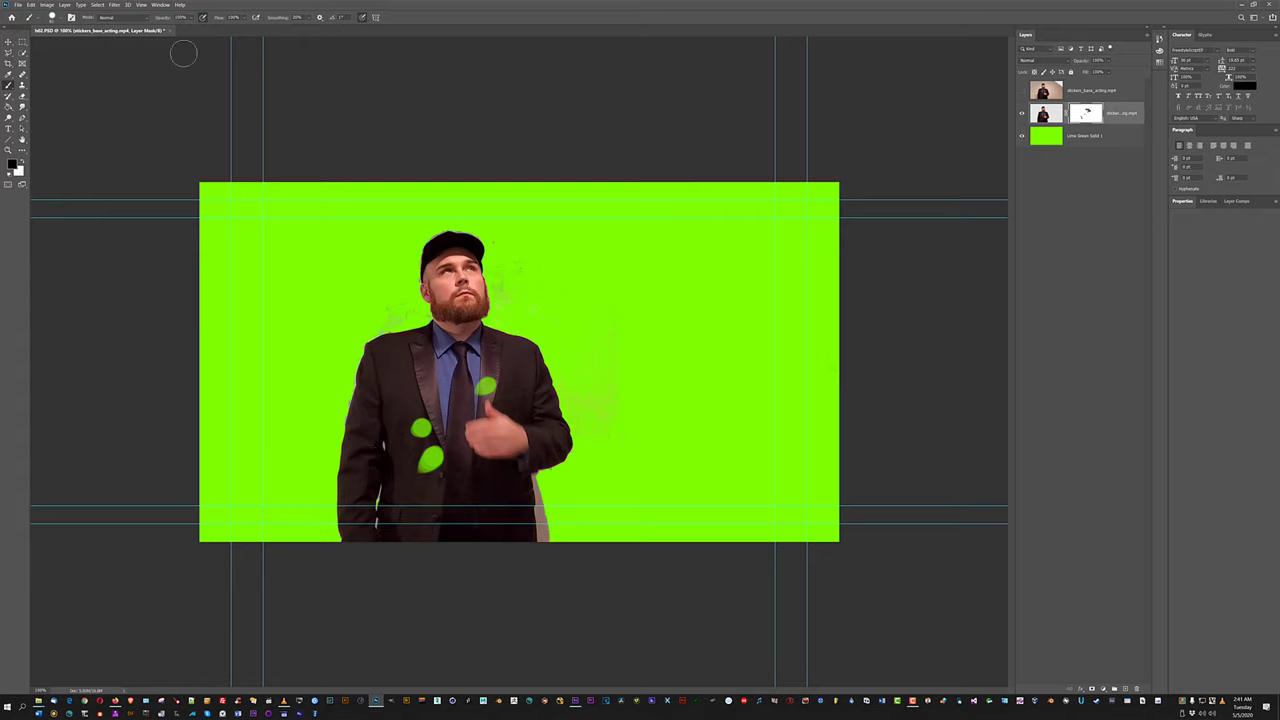
left_click(30, 5)
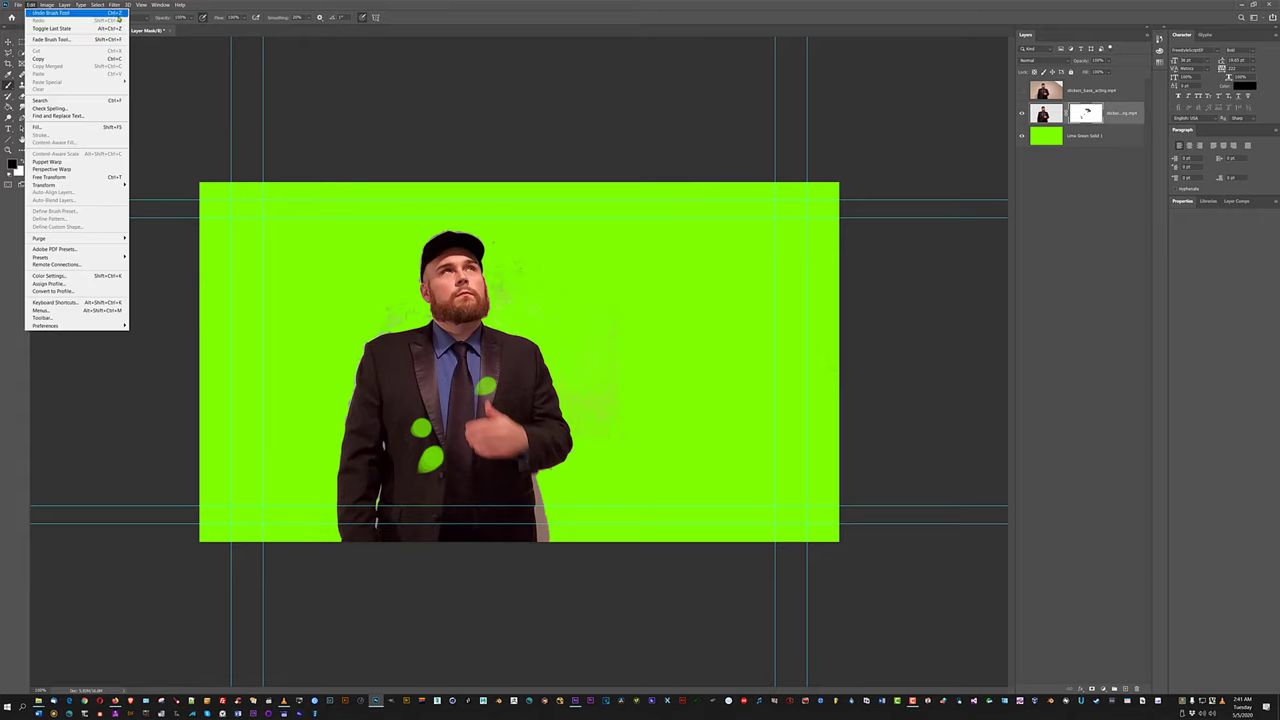
left_click(305, 57)
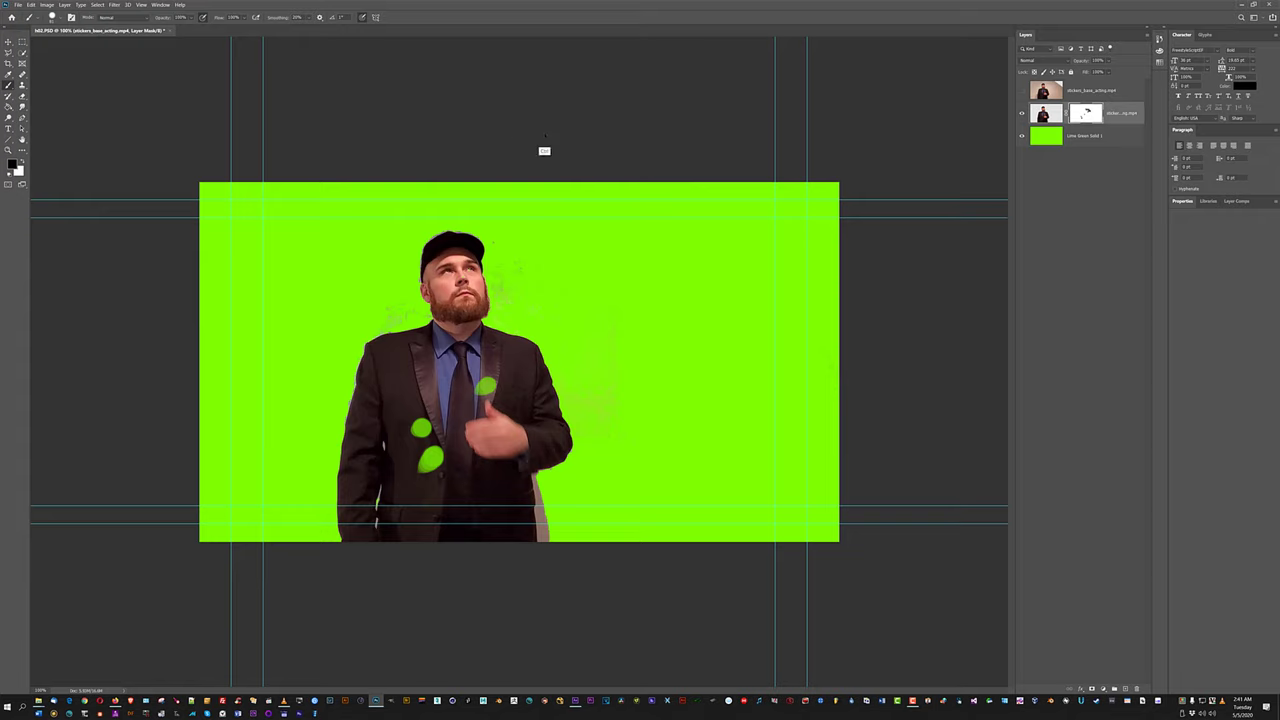
key("ctrl+z")
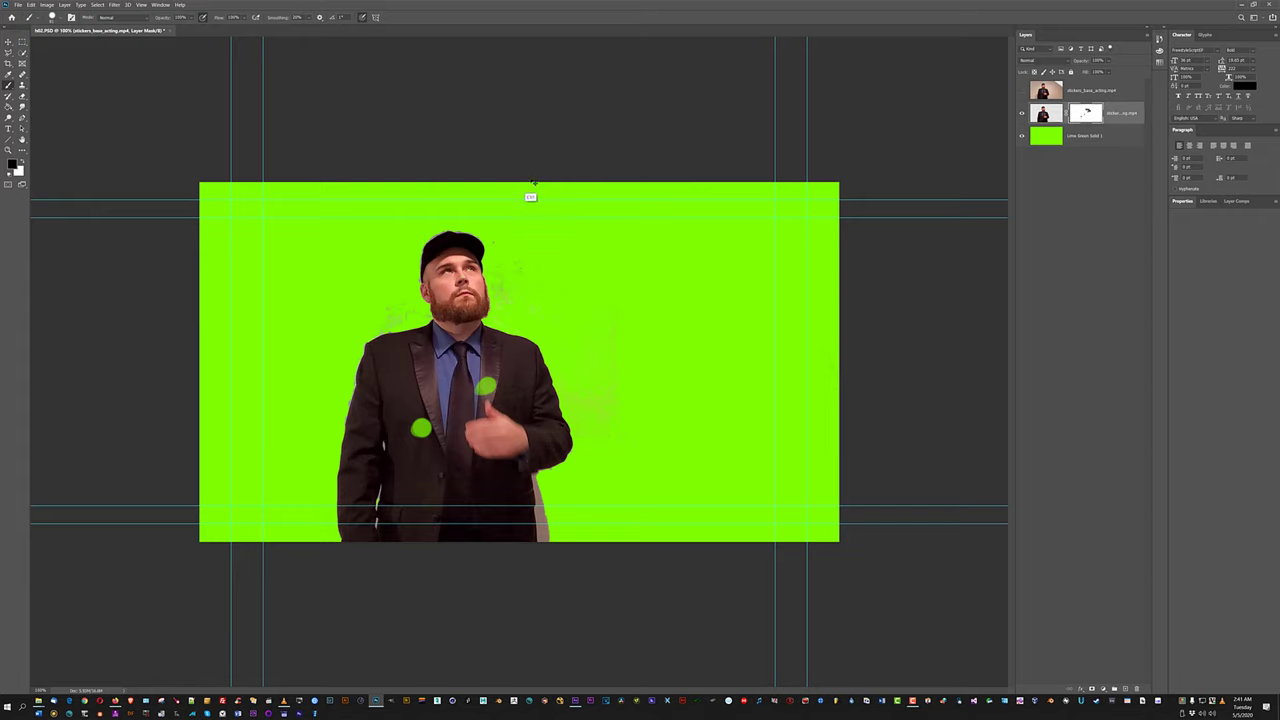
key("ctrl+z")
key("ctrl+z")
Mask out the background residue beside the man's raised arm, and try brushing away the grey strip along the lower jacket edge.
left_click_drag(637, 309, 586, 470)
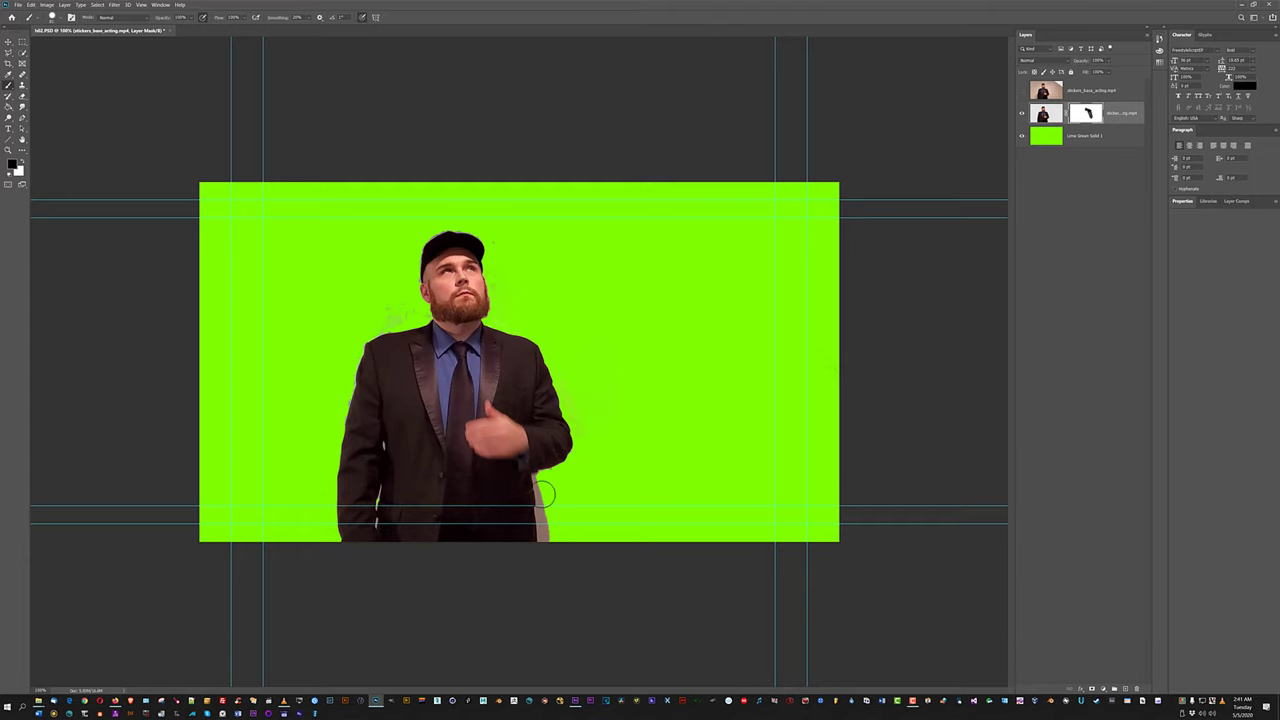
key("ctrl+plus")
key("ctrl+plus")
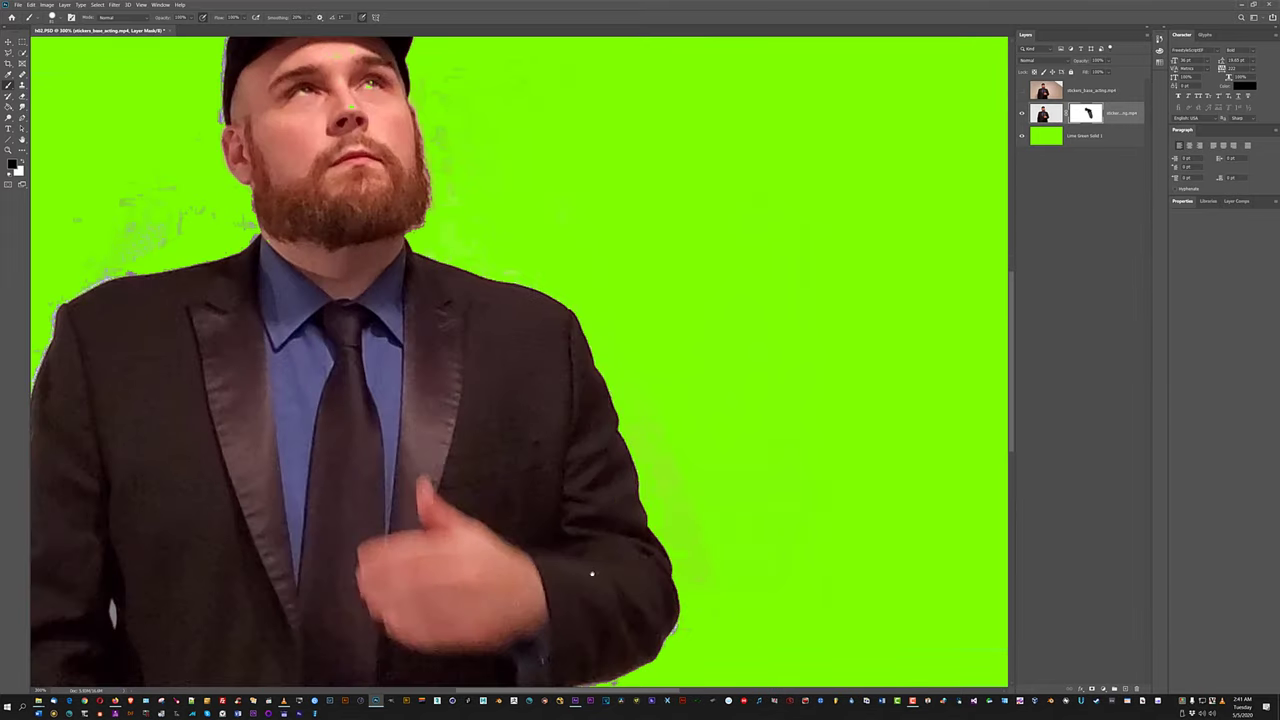
left_click_drag(591, 571, 492, 264)
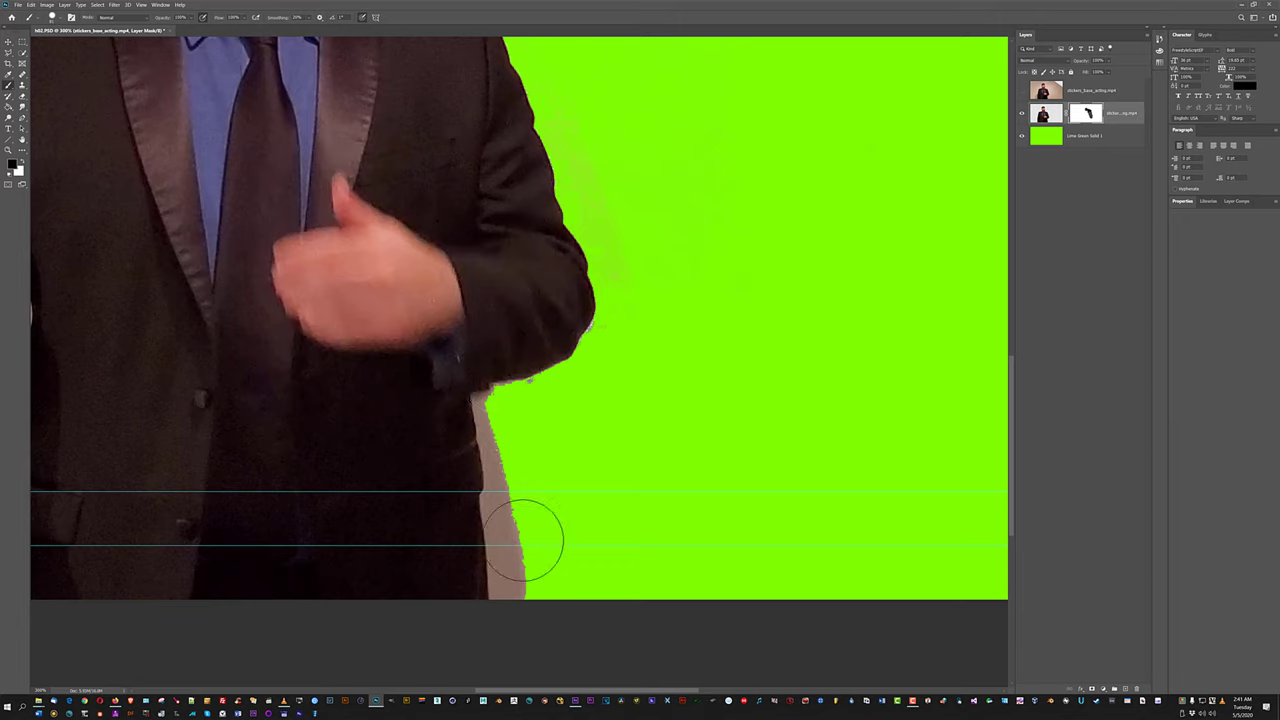
mouse_move(511, 560)
left_mouse_down()
mouse_move(513, 537)
mouse_move(488, 520)
mouse_move(475, 420)
mouse_move(478, 500)
mouse_move(512, 582)
left_mouse_up()
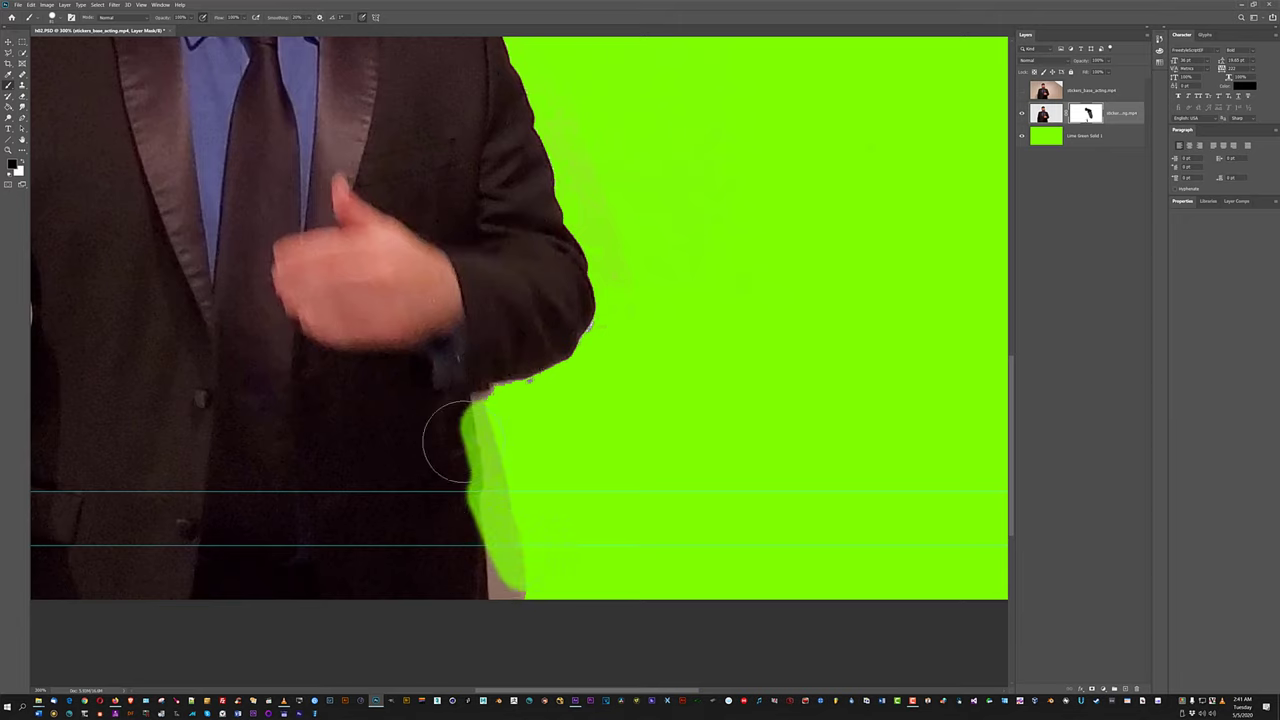
key("ctrl+z")
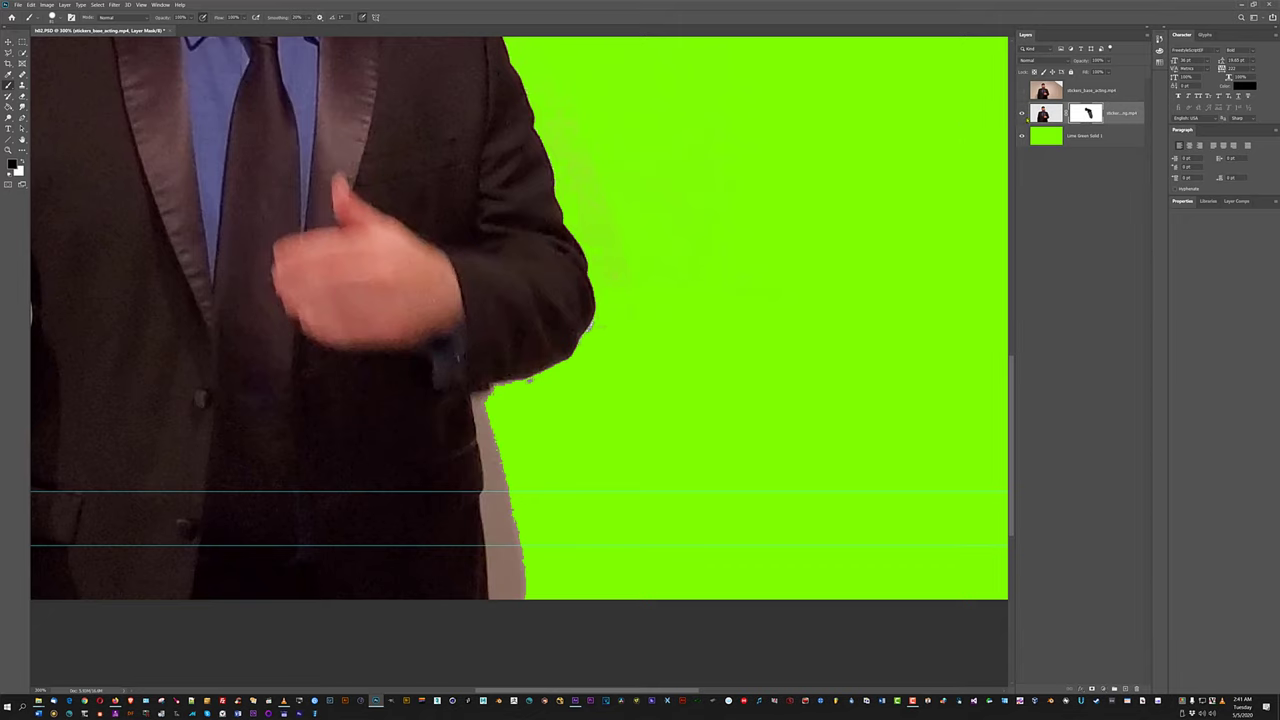
Select the man's suit on the cutout layer's image with the Quick Selection tool, leaving out the grey strip beside the jacket.
left_click(1045, 113)
right_click(22, 52)
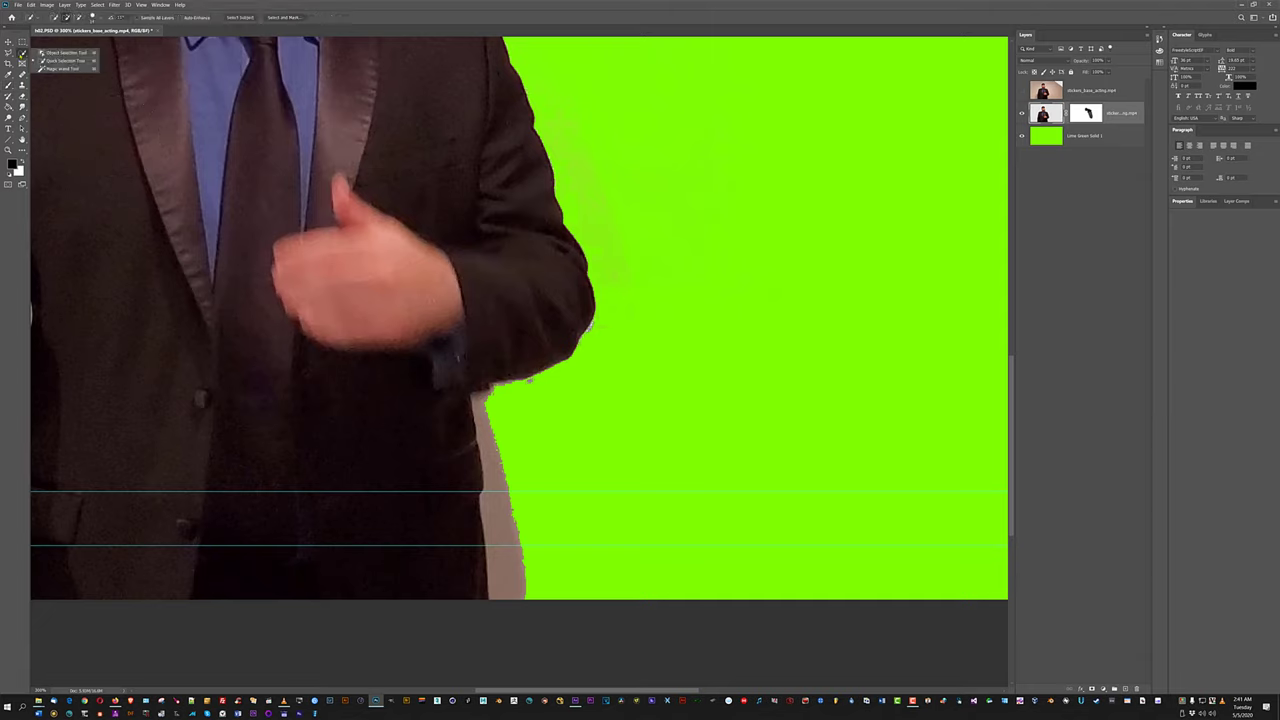
left_click(60, 60)
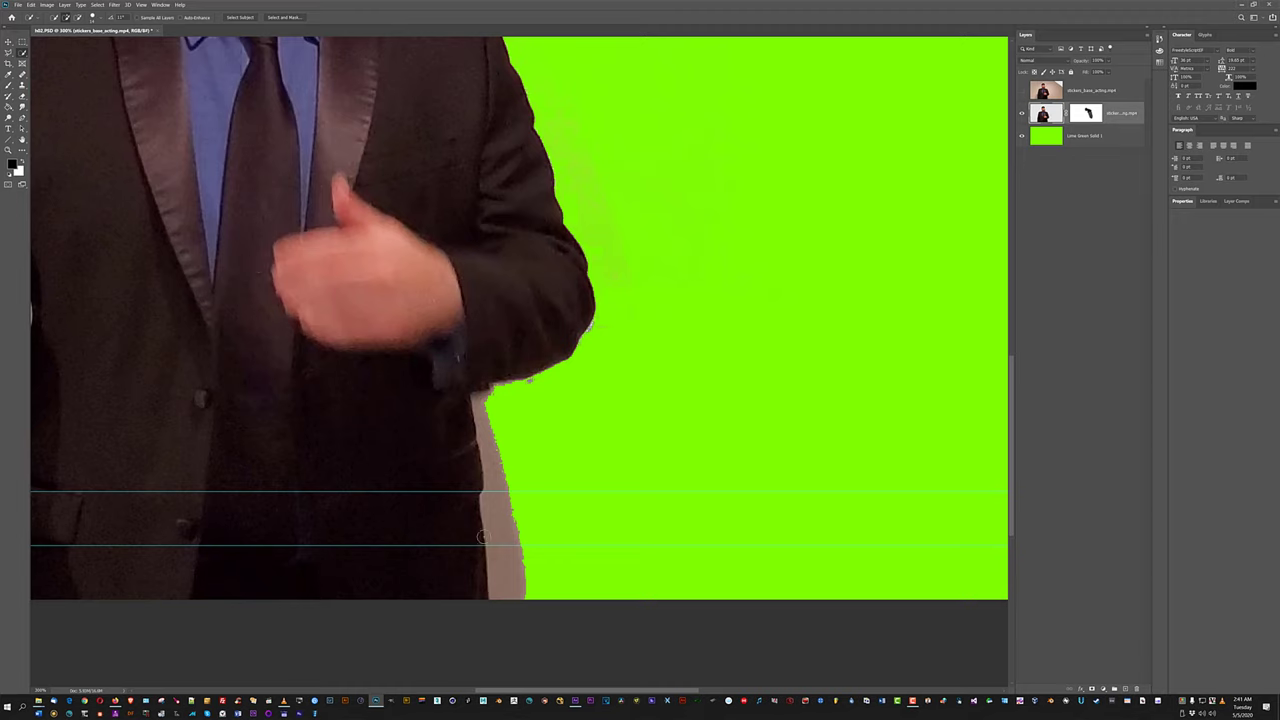
mouse_move(455, 505)
left_mouse_down()
mouse_move(421, 381)
mouse_move(489, 309)
left_mouse_up()
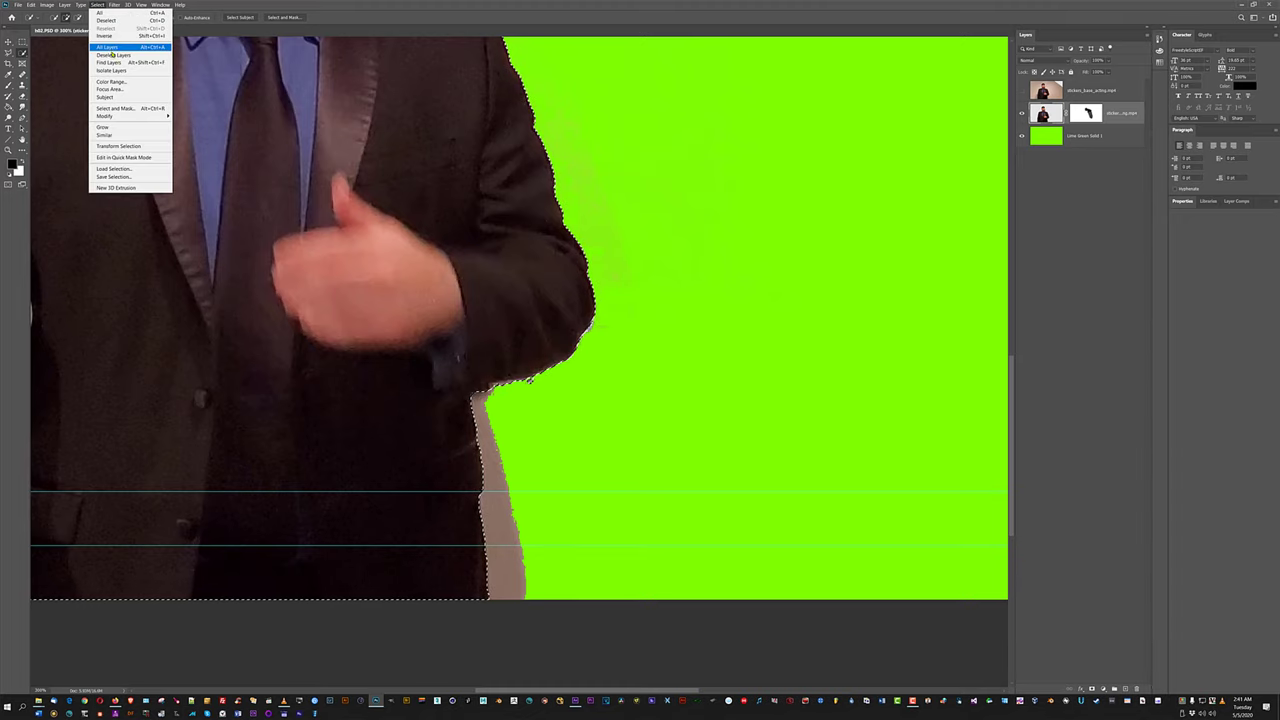
Refine the selection in Select and Mask with Smart Radius on, a 1 px radius, smoothing of 14 and a slight feather.
left_click(115, 108)
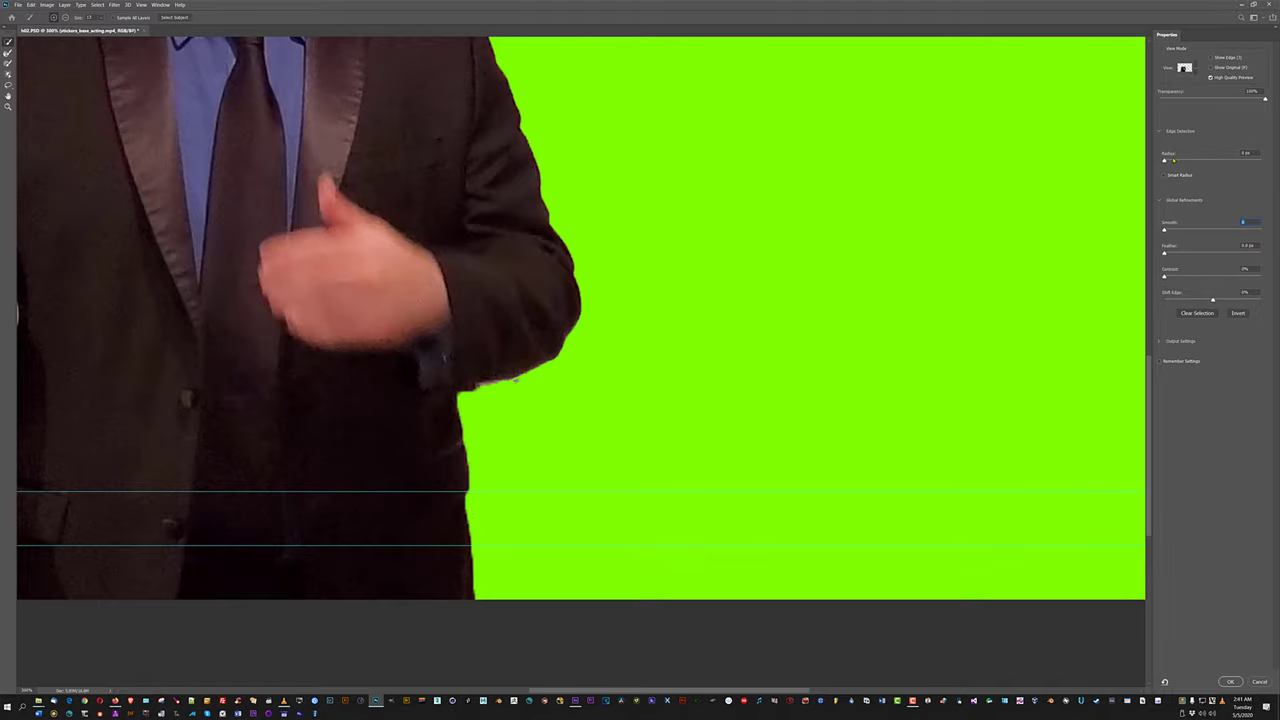
mouse_move(1174, 161)
left_mouse_down()
mouse_move(1226, 161)
mouse_move(1168, 160)
left_mouse_up()
left_click_drag(1168, 231, 1150, 263)
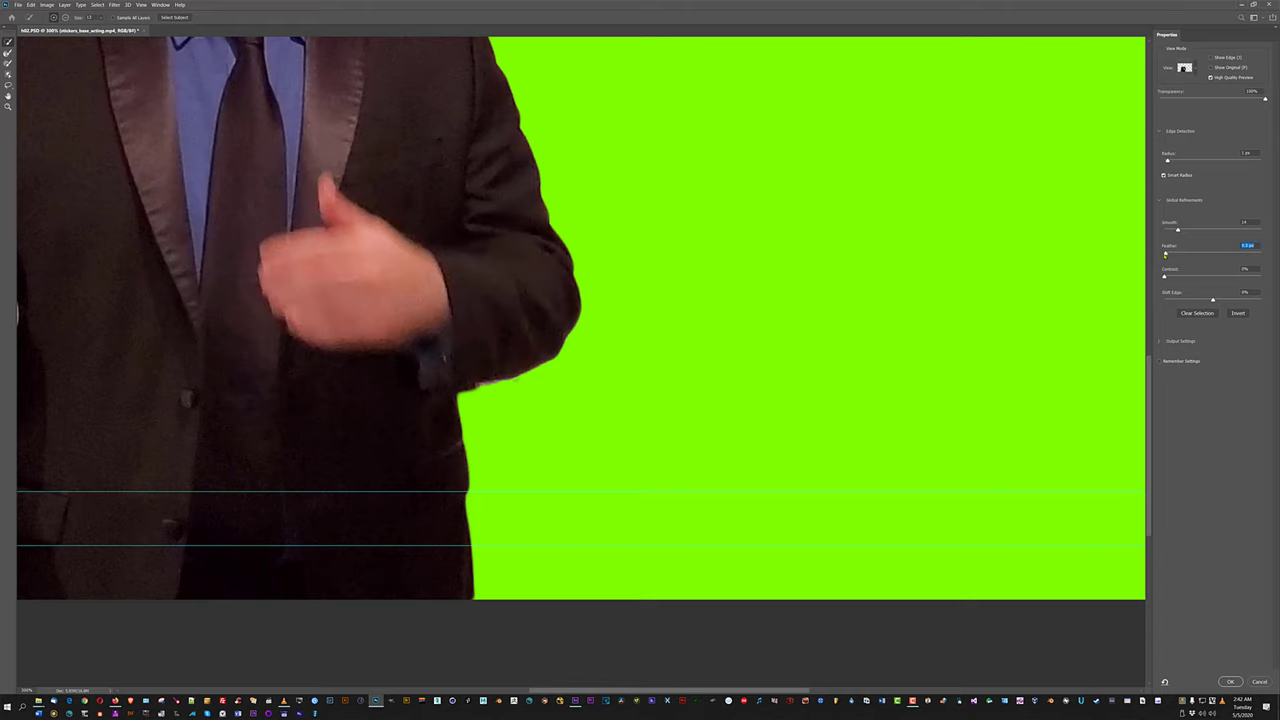
left_click(1230, 681)
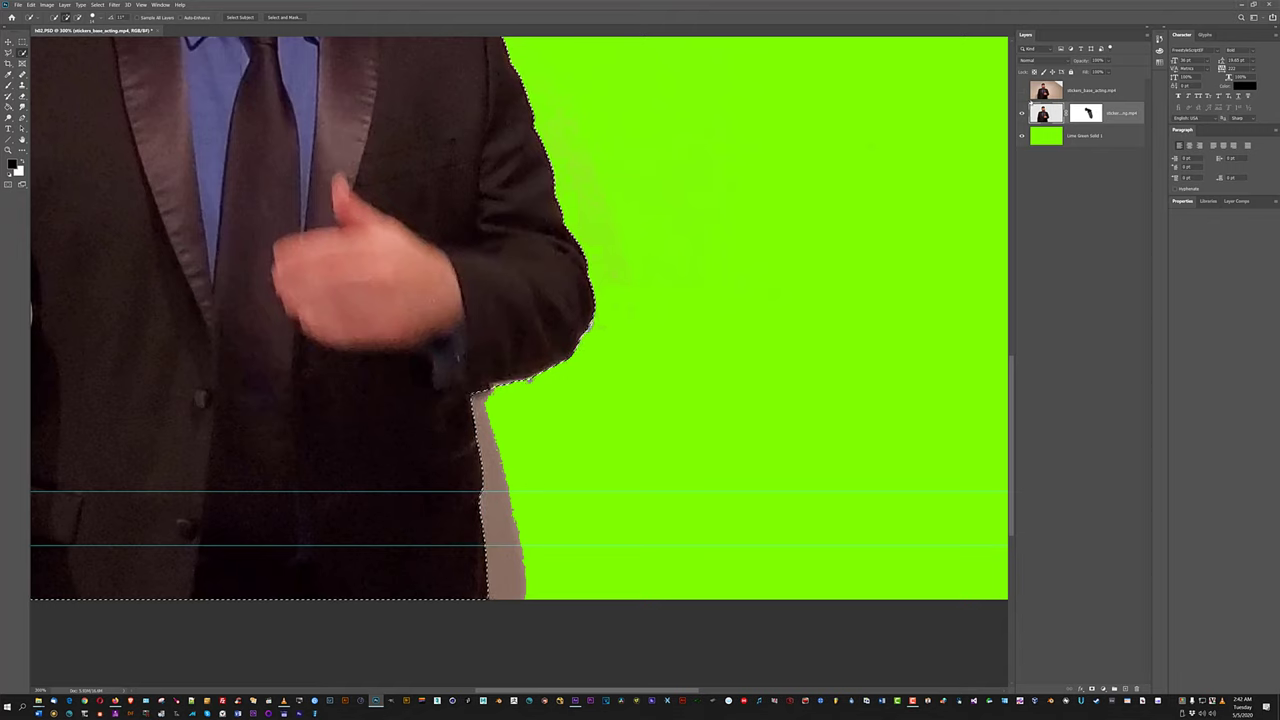
Target the layer mask with the Brush tool, try a stroke over the jacket inside the selection, and undo it.
left_click(1098, 117)
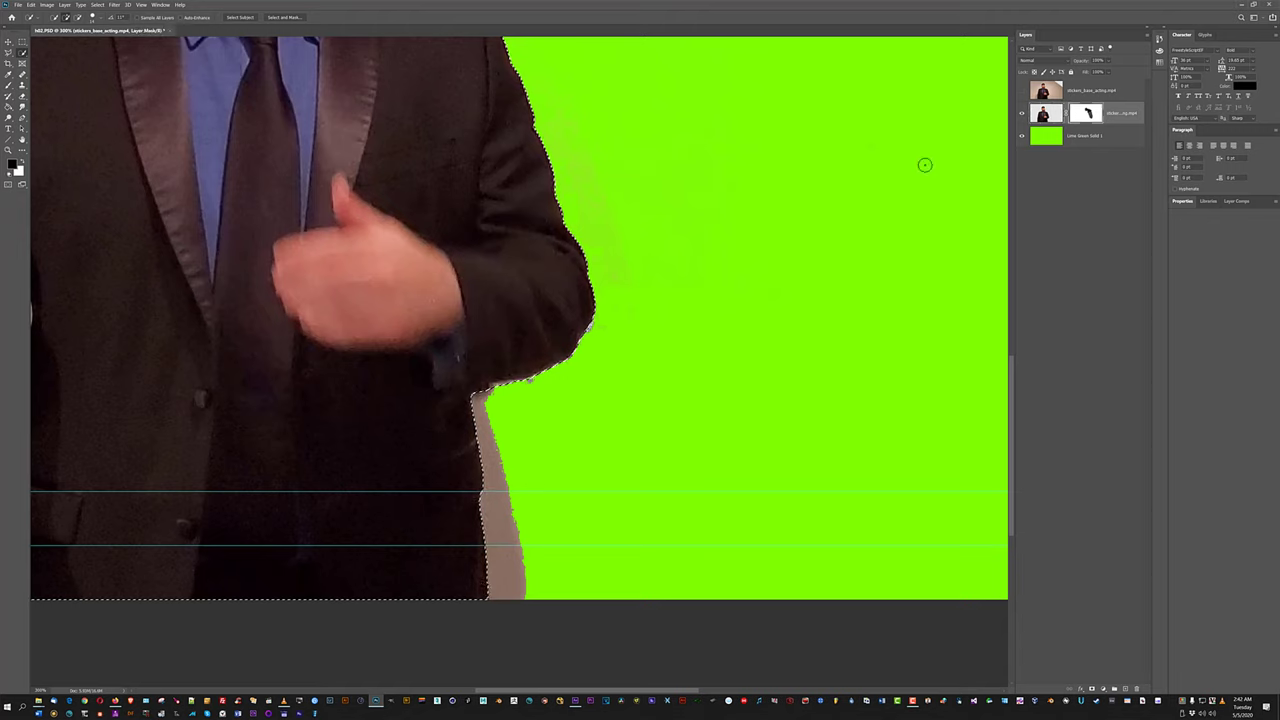
mouse_move(500, 545)
left_mouse_down()
mouse_move(612, 529)
mouse_move(654, 498)
mouse_move(655, 323)
left_mouse_up()
key("ctrl+z")
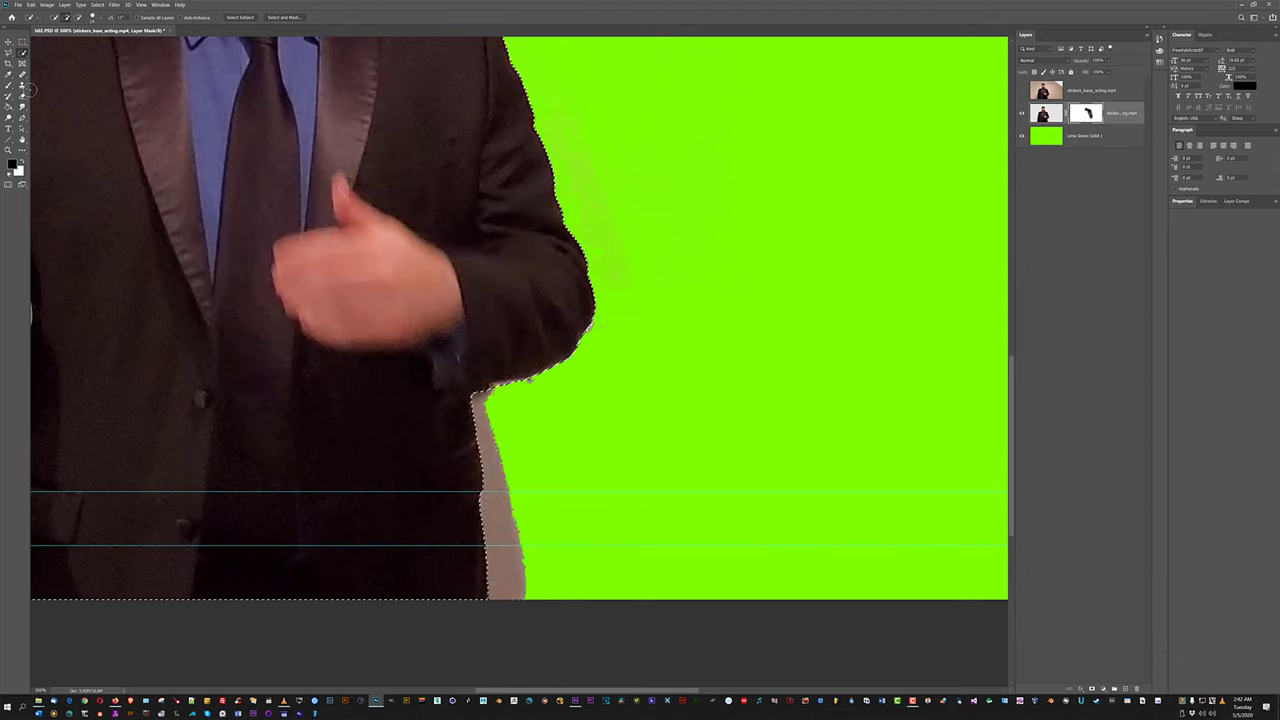
key("b")
mouse_move(420, 491)
left_mouse_down()
mouse_move(457, 451)
mouse_move(430, 566)
mouse_move(371, 486)
mouse_move(345, 500)
mouse_move(392, 535)
left_mouse_up()
key("ctrl+z")
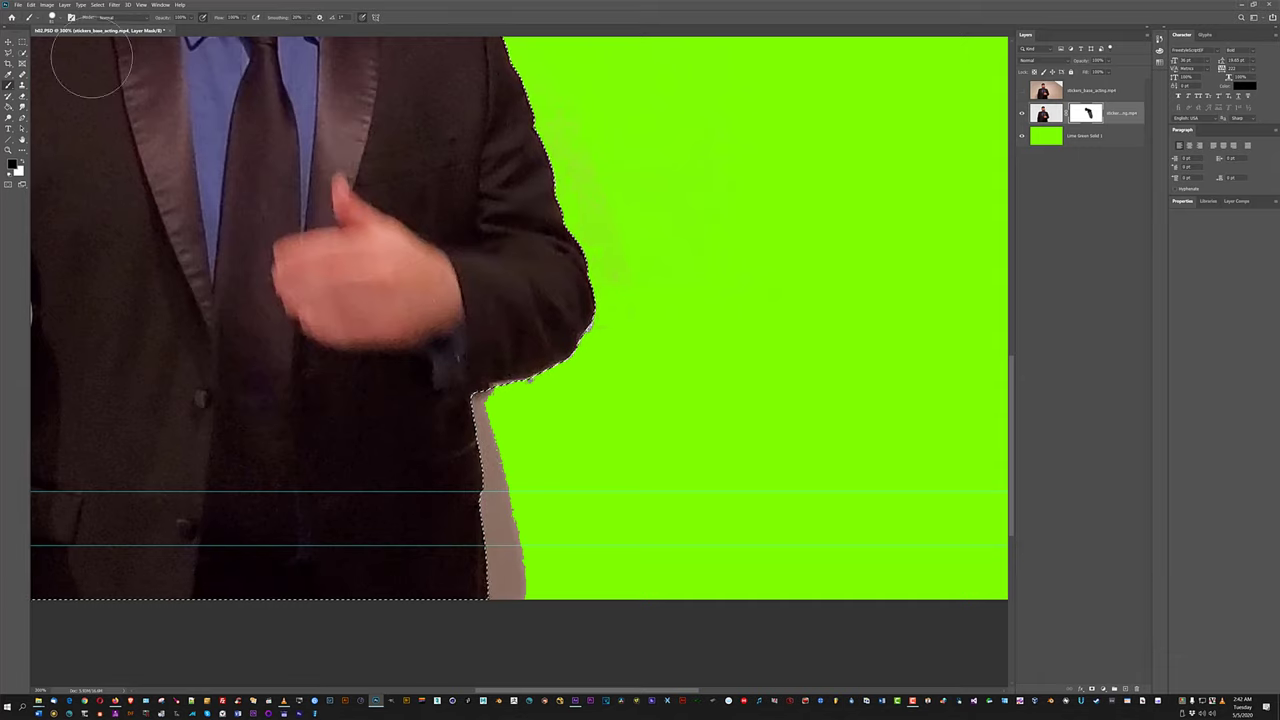
Invert the suit selection, brush the grey strip beside the lower jacket out of the layer mask, and deselect.
left_click(96, 9)
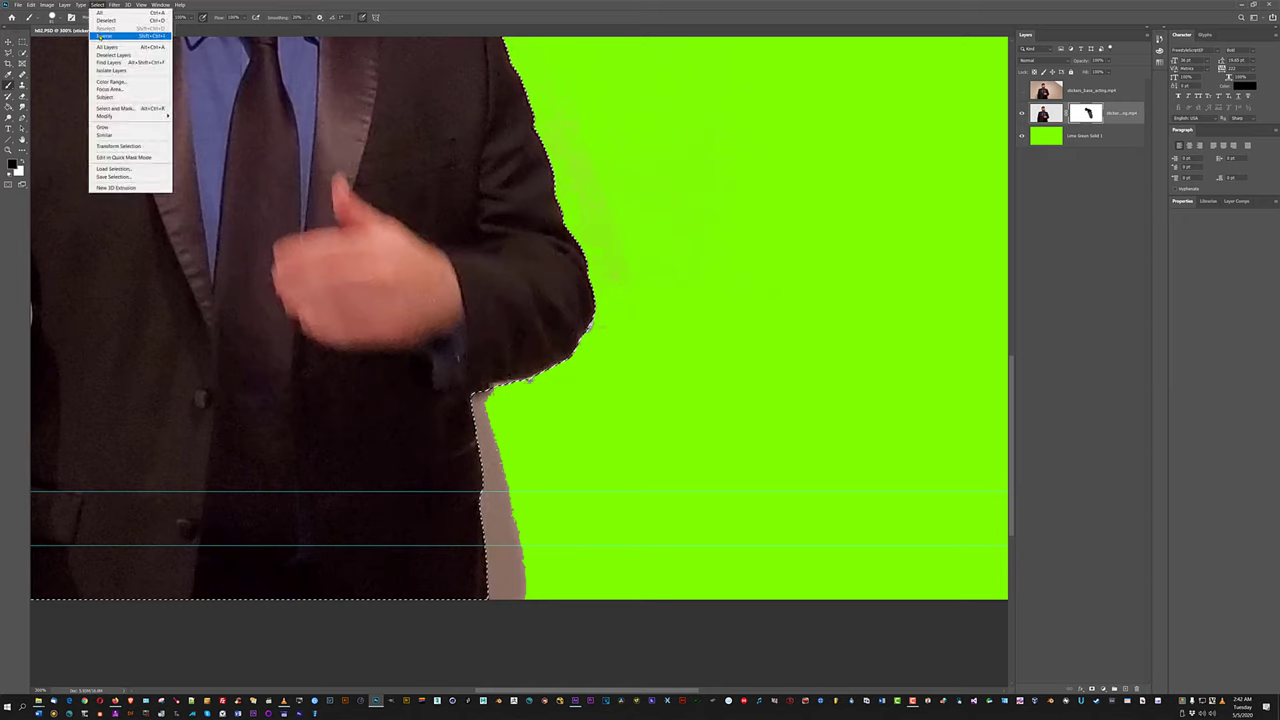
key("Escape")
mouse_move(506, 423)
left_mouse_down()
mouse_move(489, 448)
mouse_move(508, 466)
mouse_move(483, 498)
mouse_move(513, 508)
mouse_move(547, 547)
mouse_move(515, 595)
left_mouse_up()
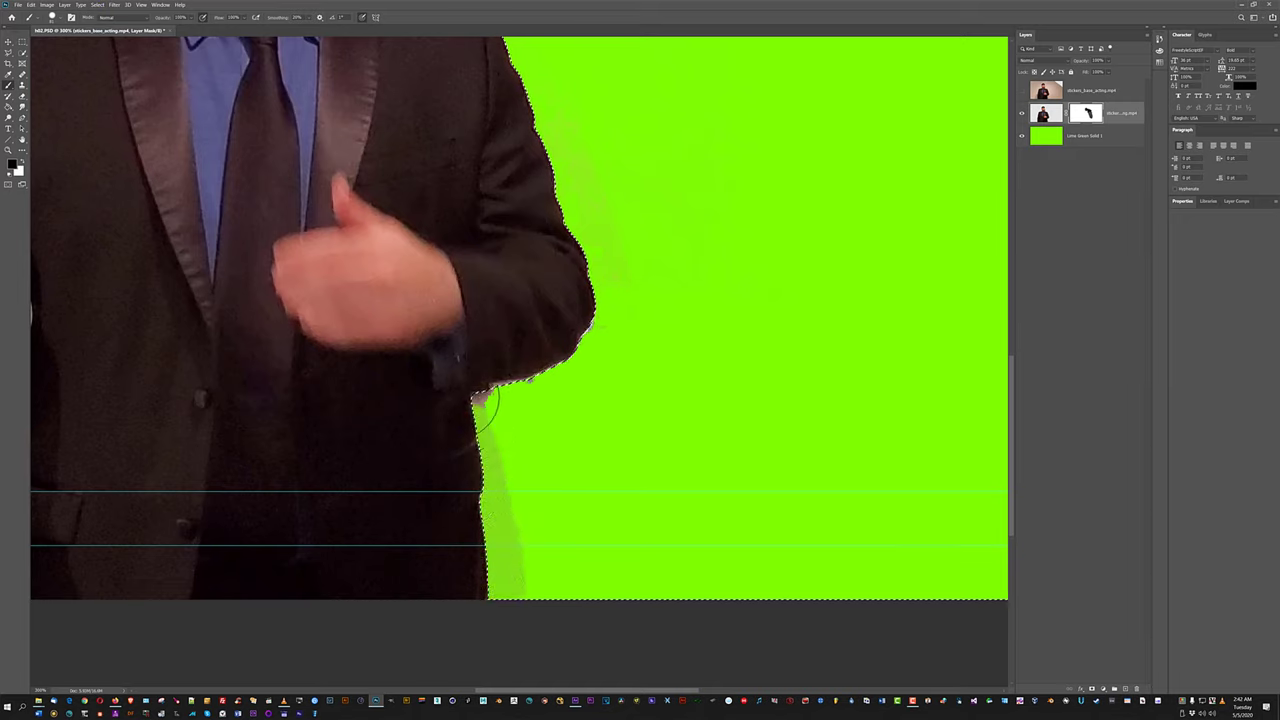
mouse_move(512, 487)
left_mouse_down()
mouse_move(512, 538)
mouse_move(491, 531)
mouse_move(507, 485)
mouse_move(502, 572)
left_mouse_up()
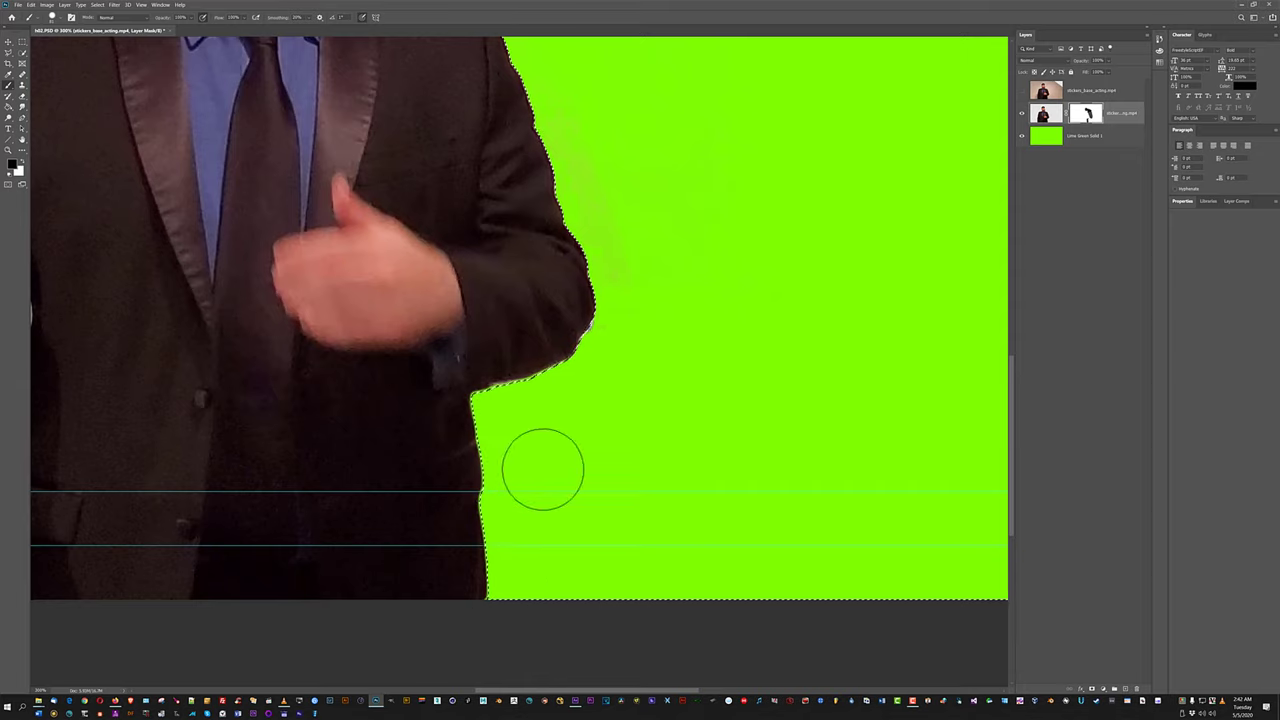
key("ctrl+d")
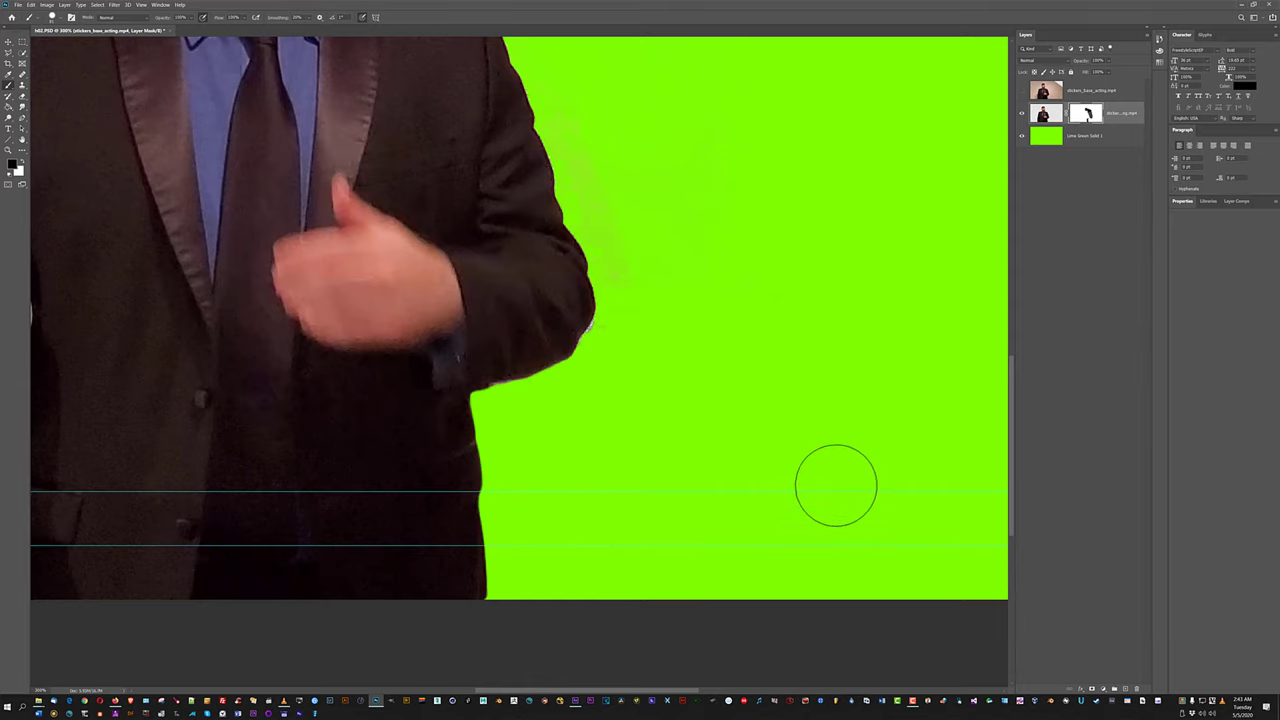
Touch up the mask along the cutout's edges with a much smaller brush, alternating between black and white paint.
left_click(52, 17)
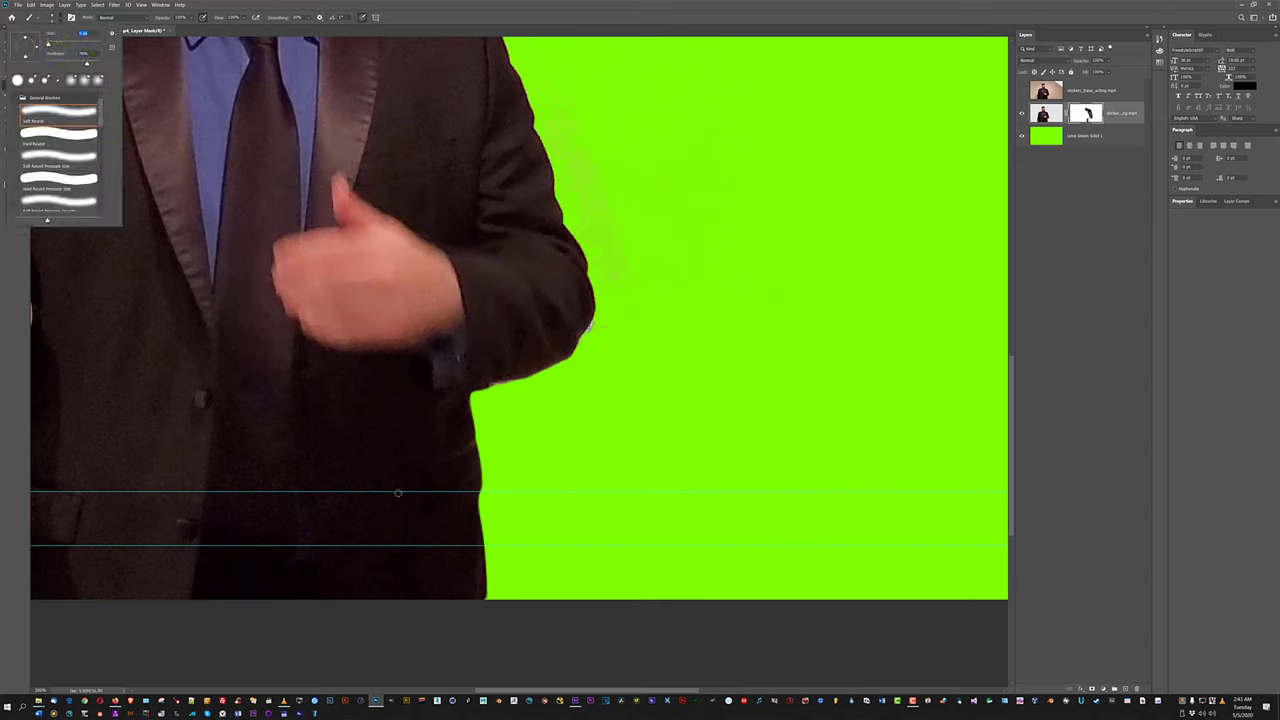
key("Return")
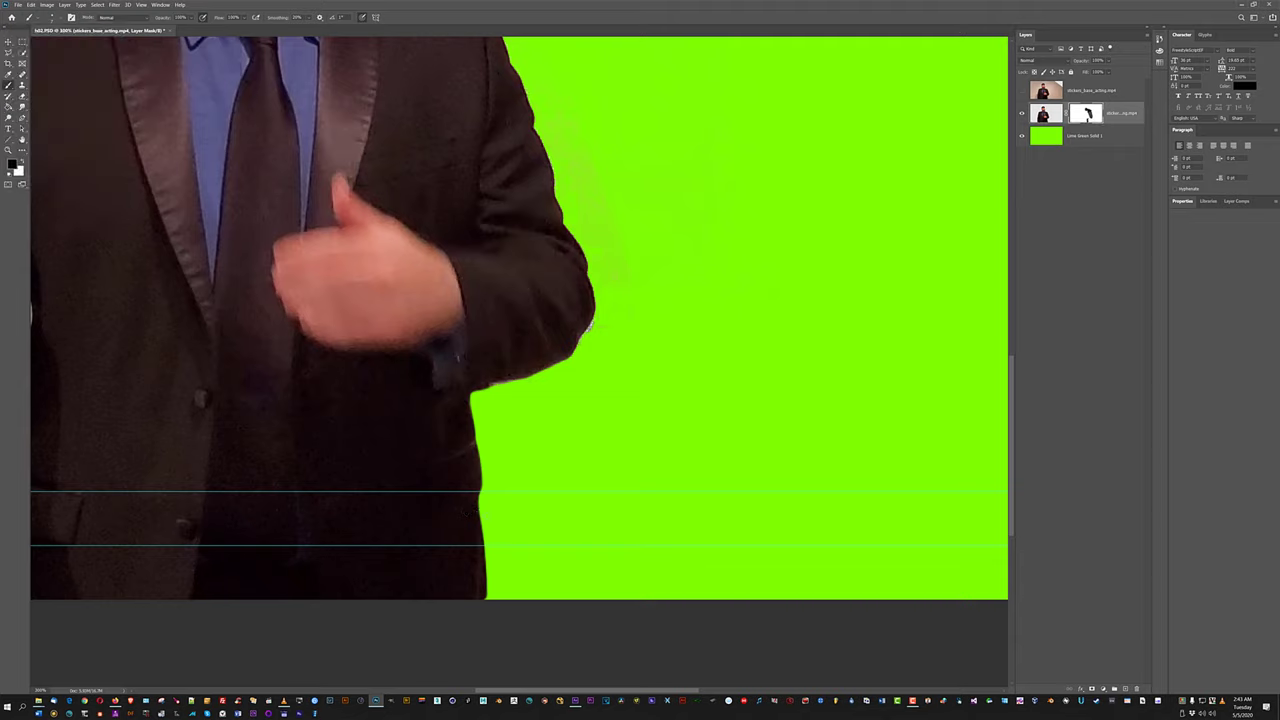
key("x")
key("x")
key("x")
key("x")
key("x")
key("x")
key("x")
key("x")
key("x")
key("x")
key("x")
key("x")
key("ctrl+1")
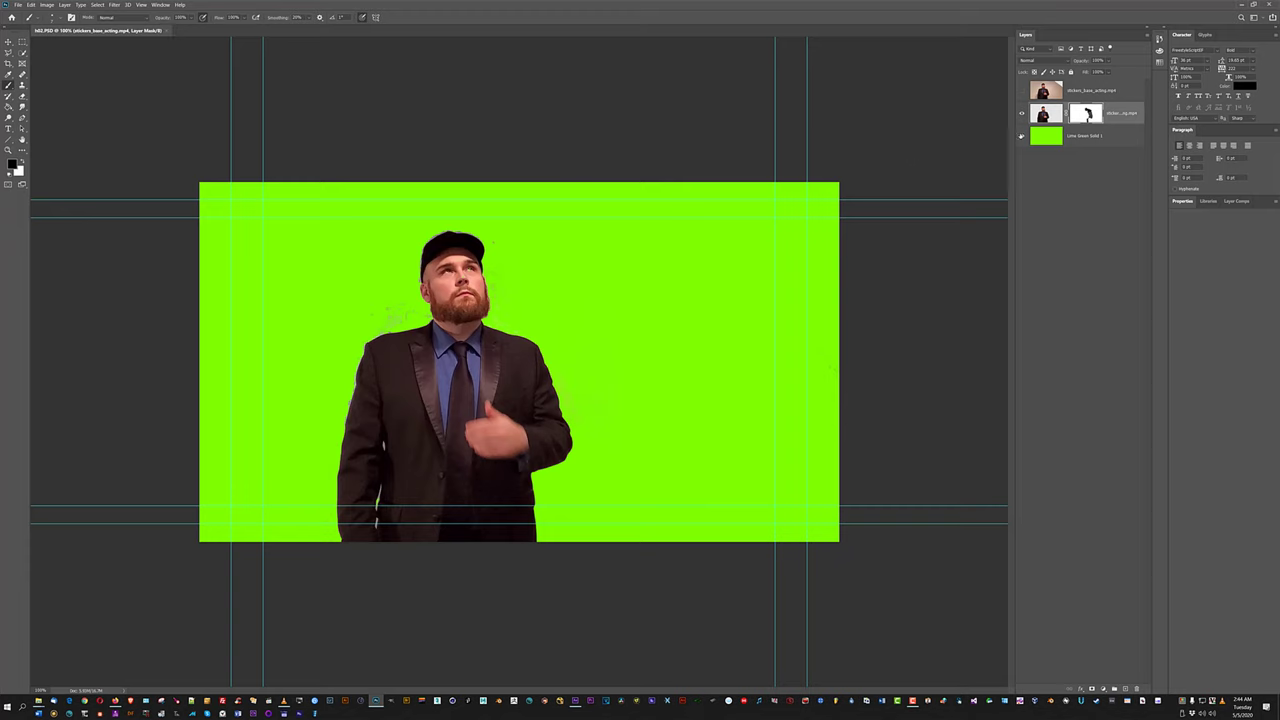
Hide the lime green solid layer and briefly show the original video layer to compare it with the cutout.
left_click(1021, 136)
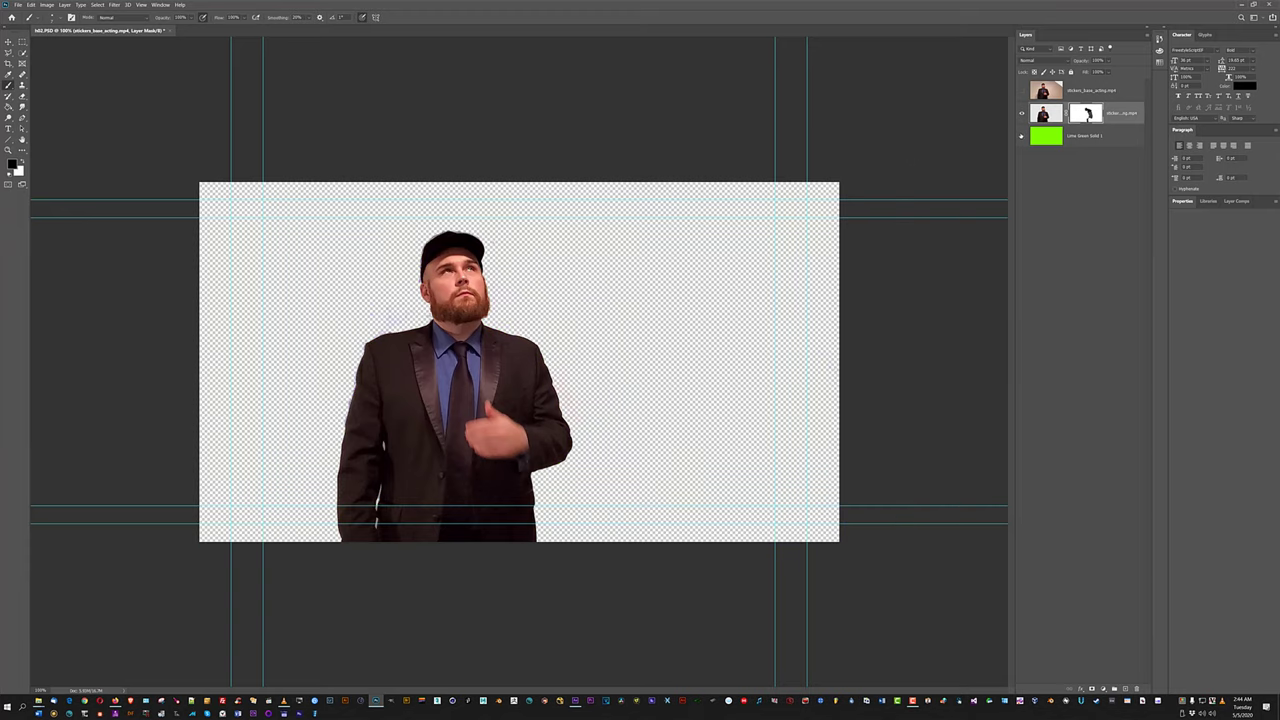
left_click(1021, 90)
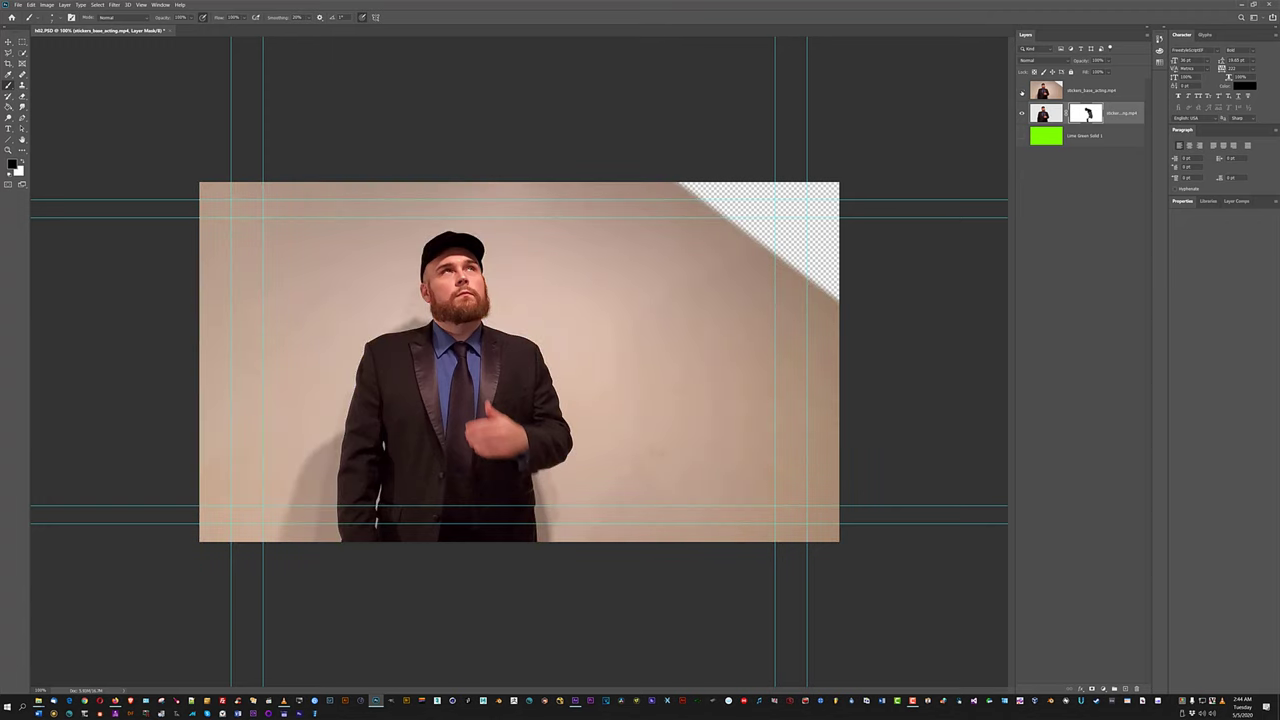
left_click(1021, 90)
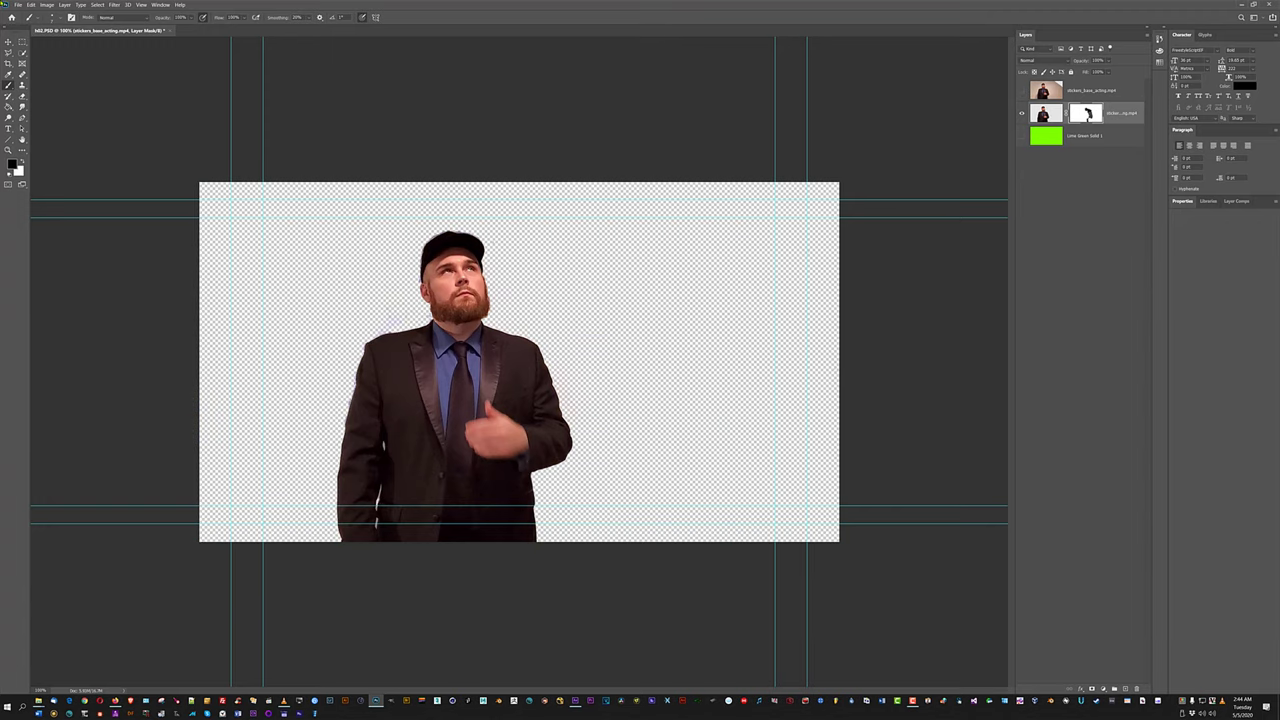
Export the cutout with Save for Web as a transparent PNG-24, replacing the existing h02.png.
left_click(18, 4)
mouse_move(60, 120)
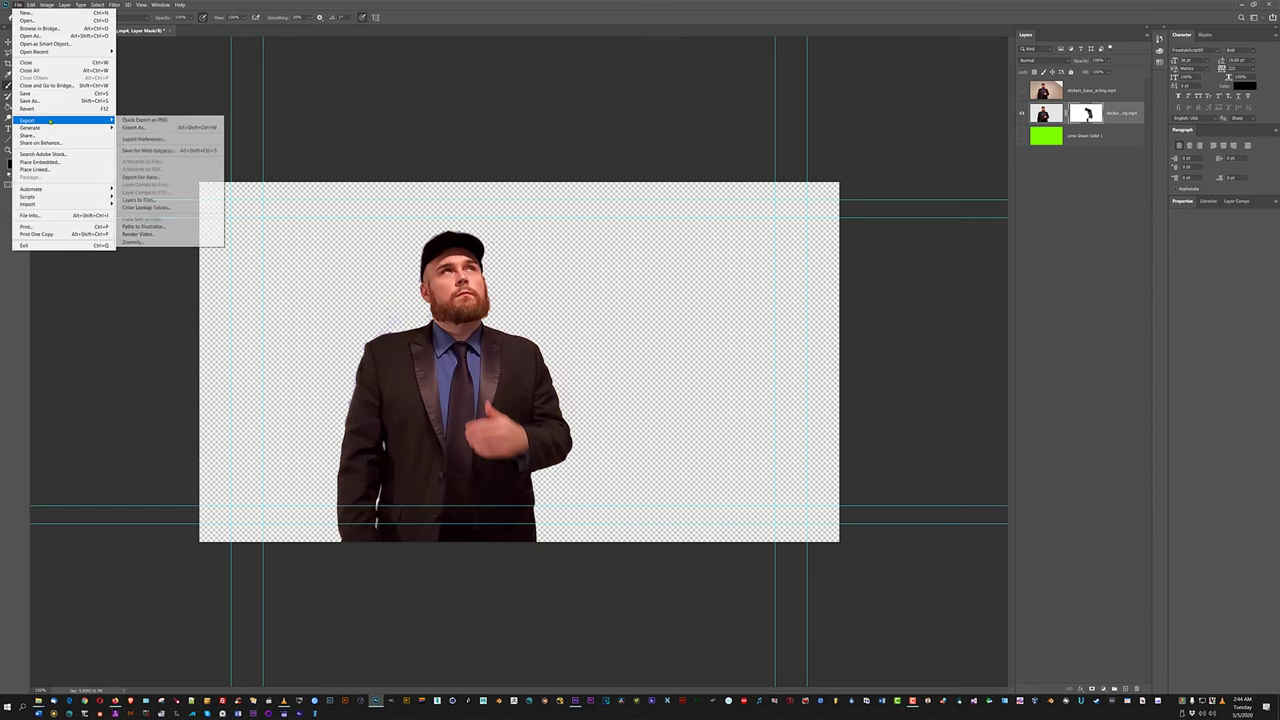
left_click(150, 150)
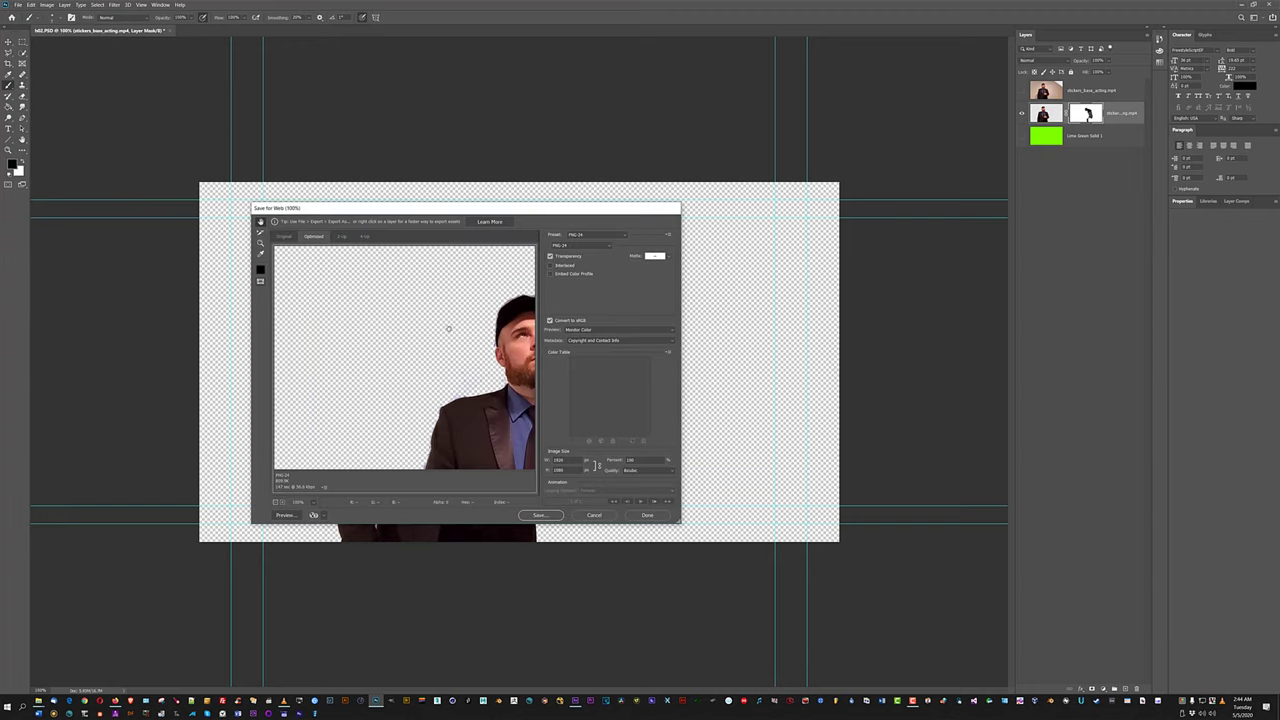
left_click(549, 256)
left_click(549, 256)
left_click_drag(680, 522, 928, 592)
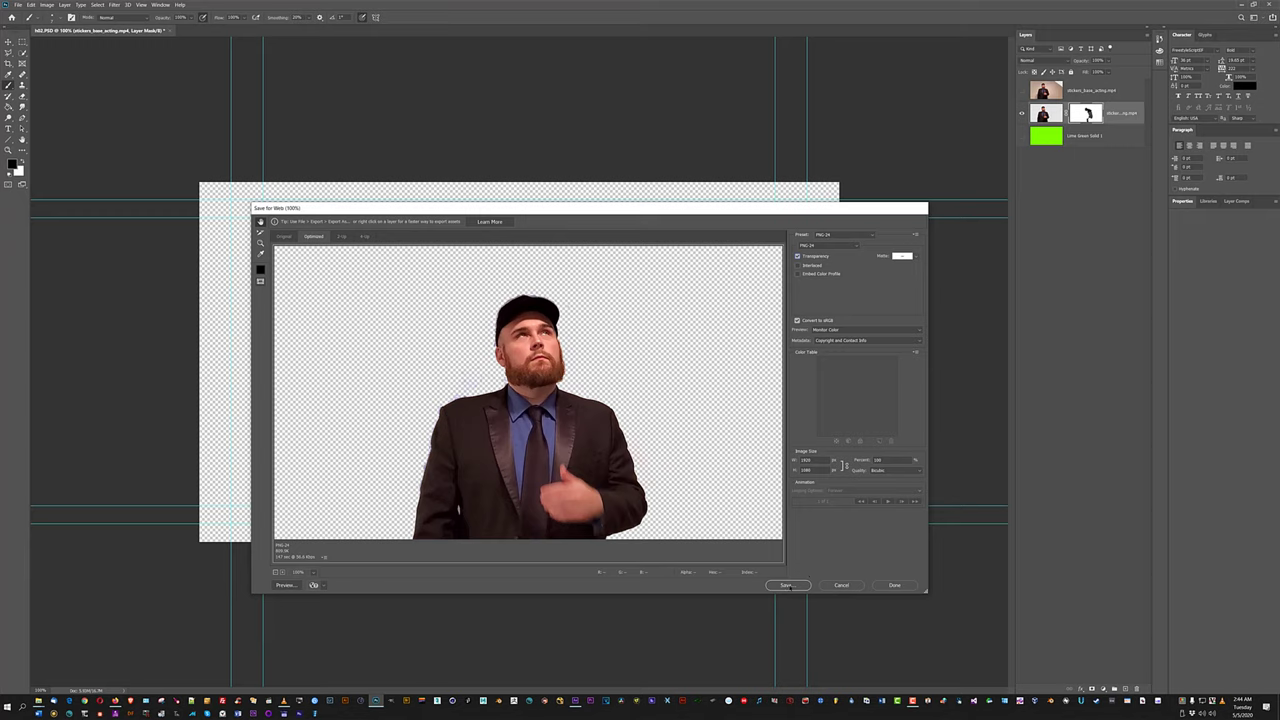
left_click(795, 585)
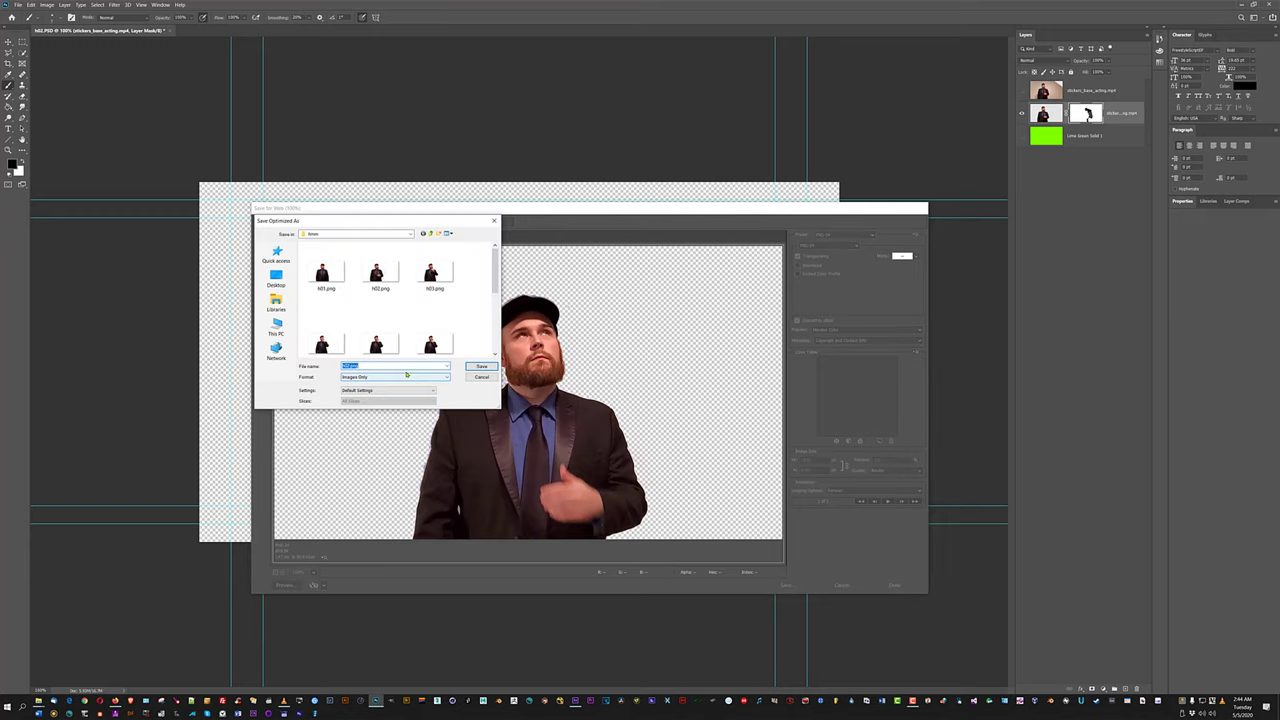
left_click(481, 367)
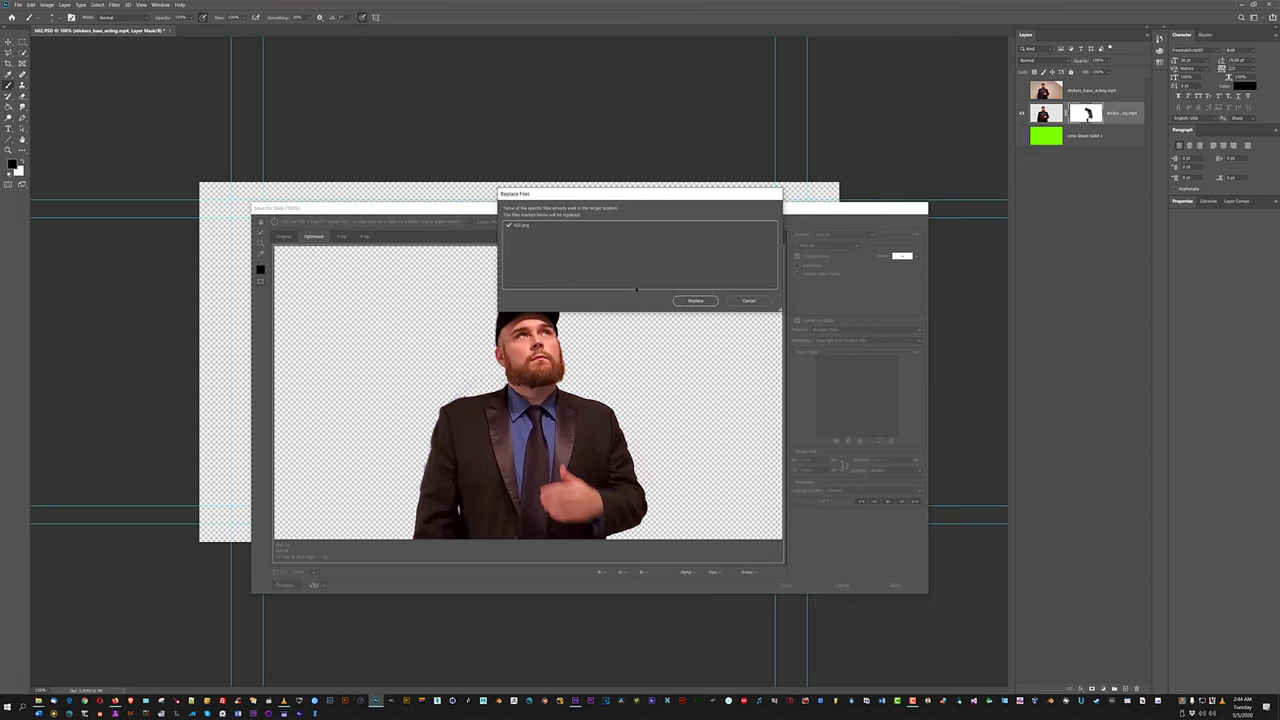
left_click(695, 301)
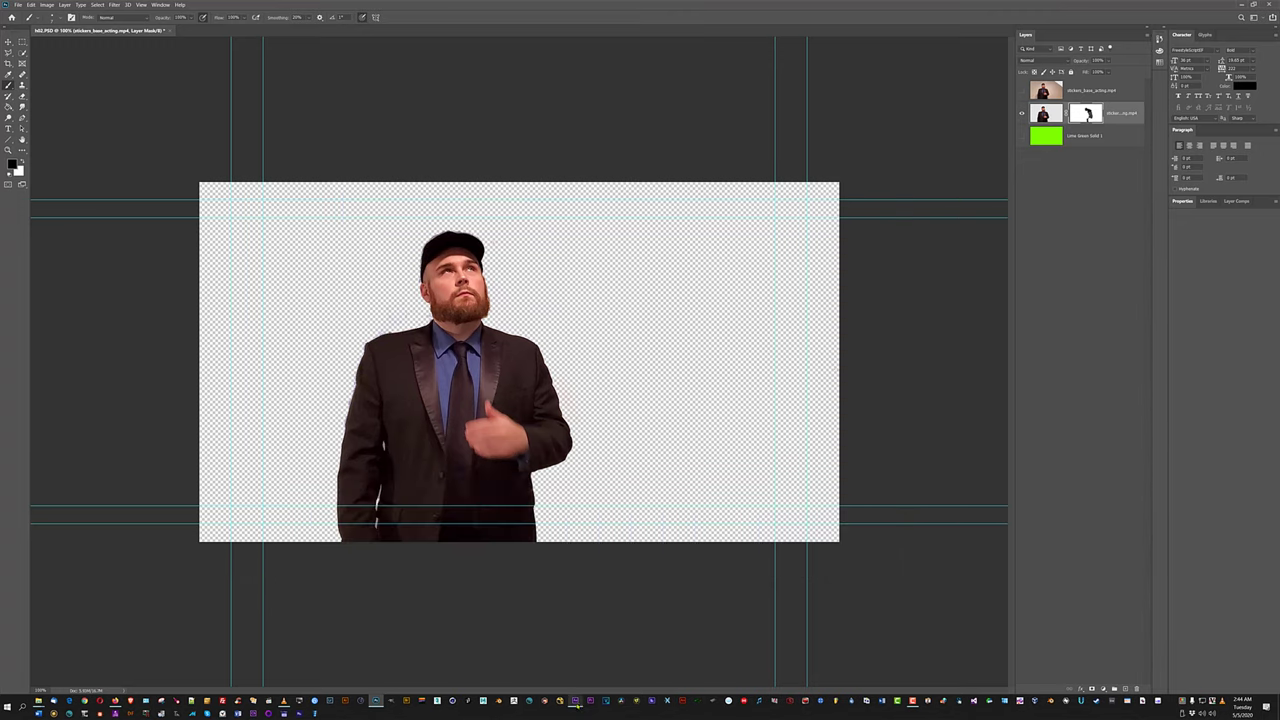
Switch to After Effects and reload the numbered PNG sequence footage in the project.
left_click(576, 702)
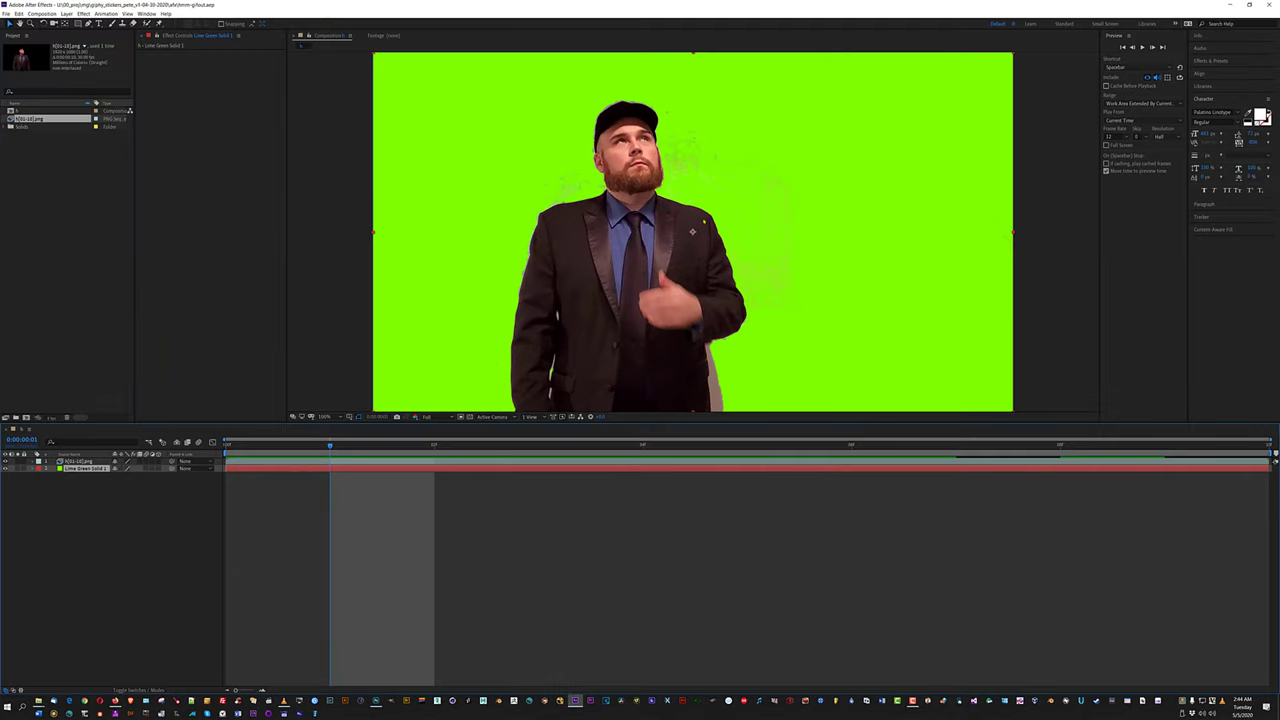
right_click(30, 122)
mouse_move(57, 222)
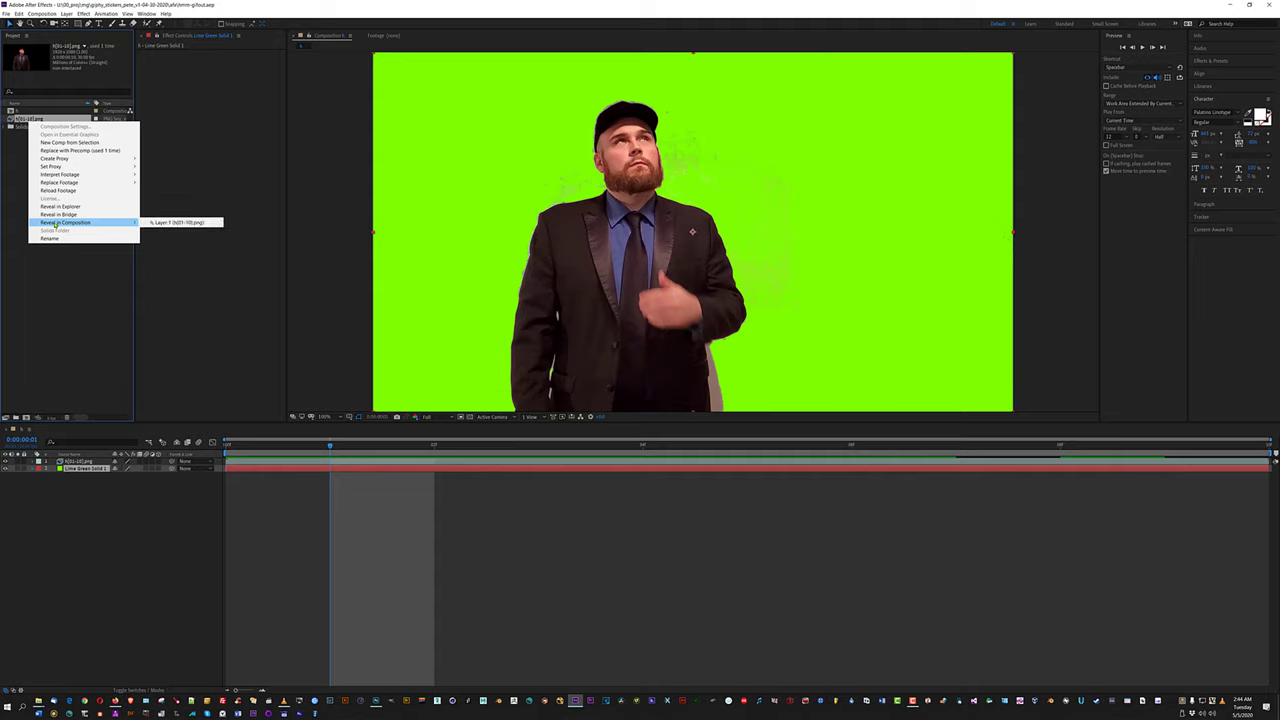
left_click(53, 191)
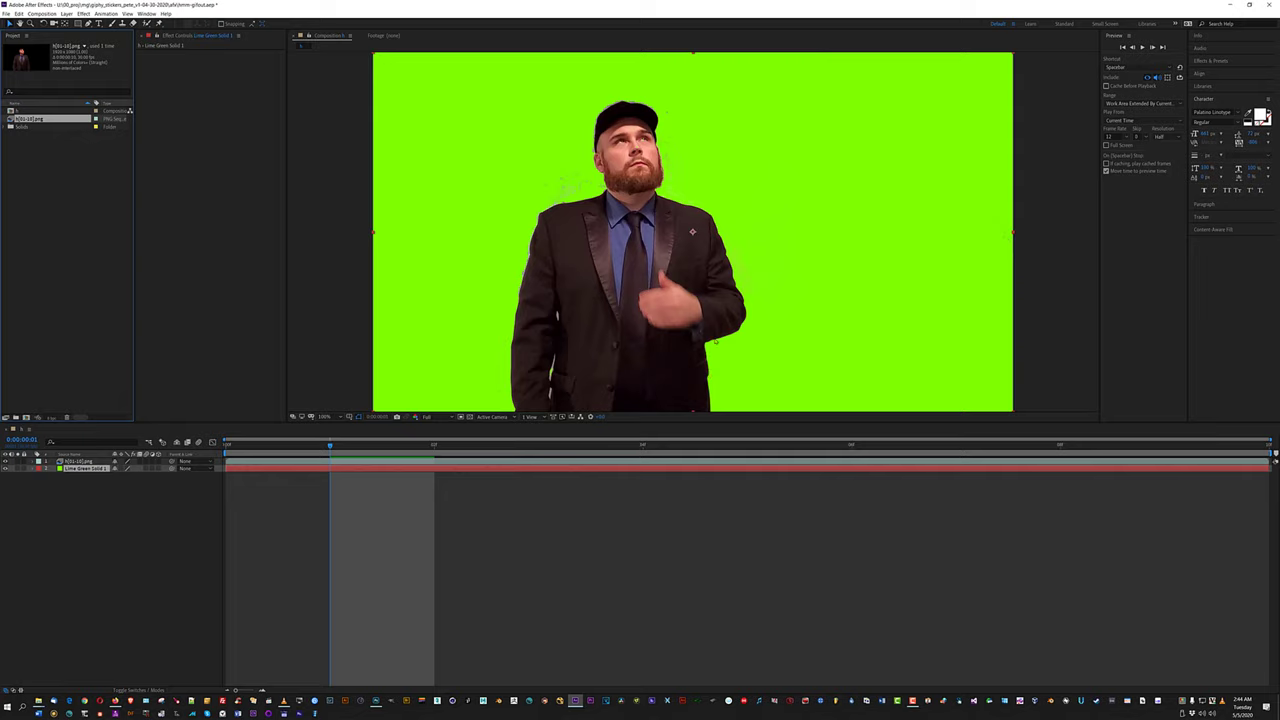
left_click_drag(737, 247, 733, 472)
left_click_drag(811, 264, 831, 155)
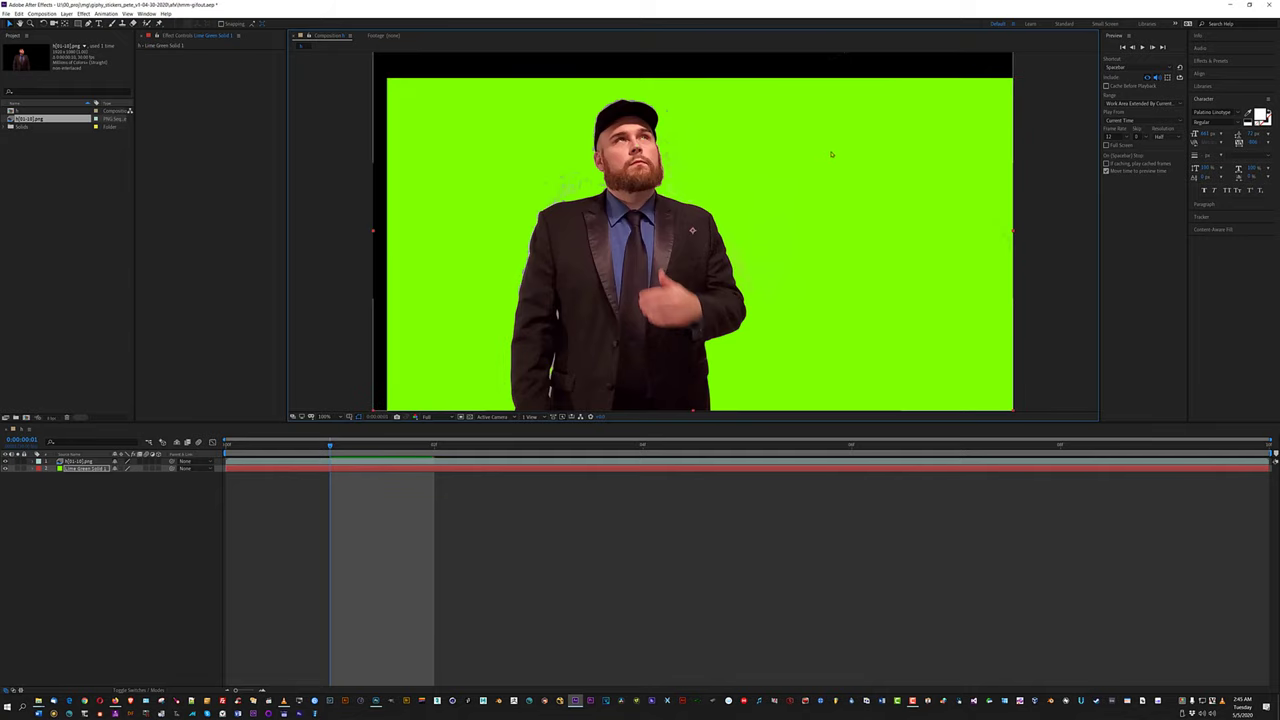
key("ctrl+z")
key("ctrl+z")
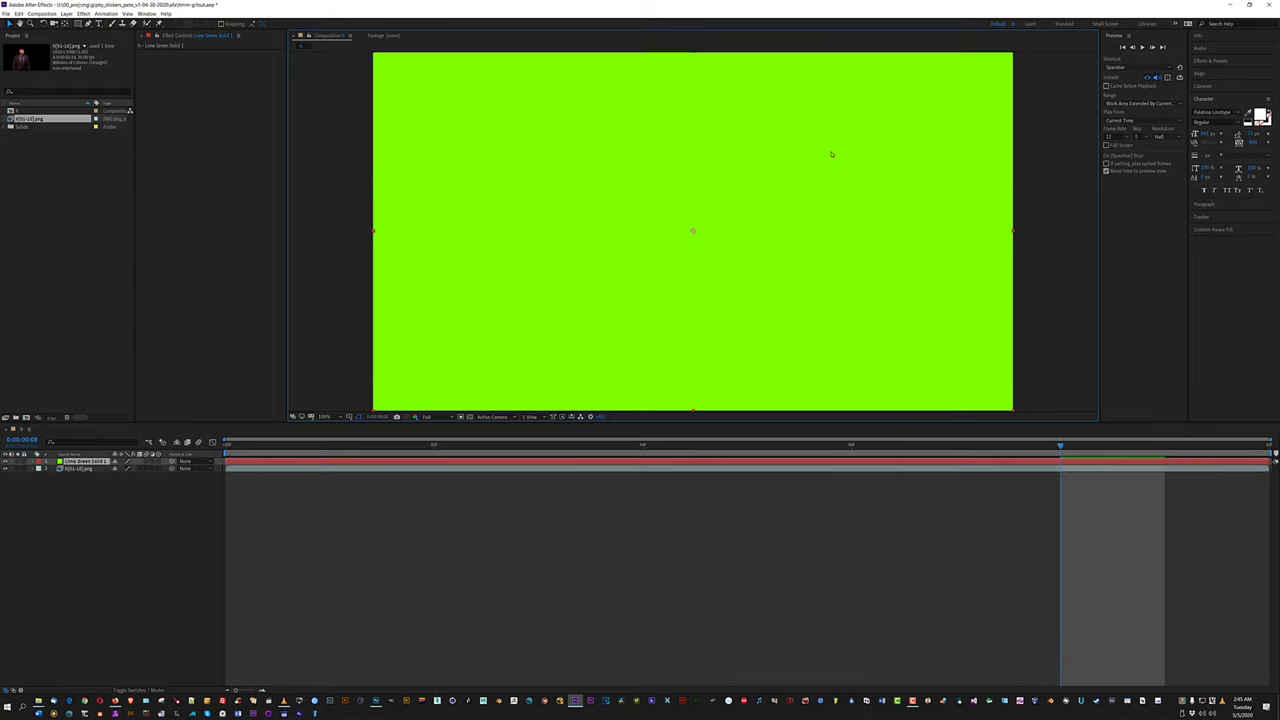
key("ctrl+z")
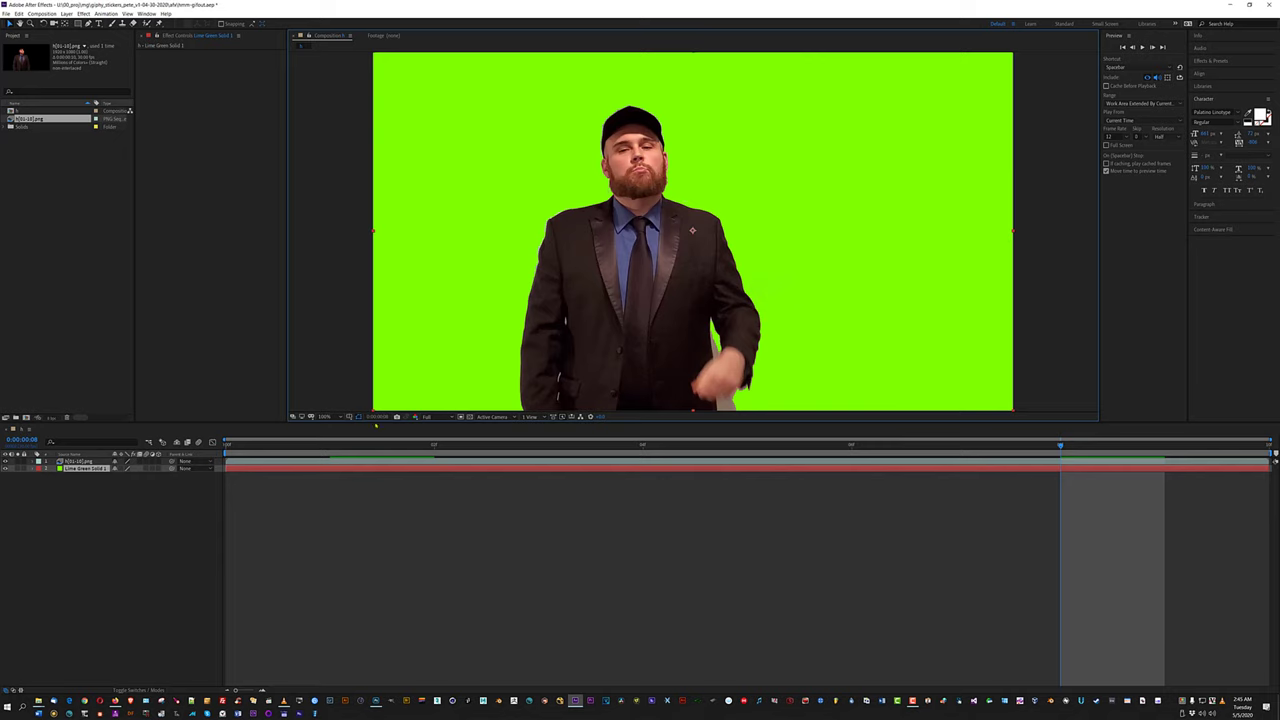
Save the After Effects project and return the playhead to 0:00:00:01.
key("ctrl+s")
left_click(330, 445)
Switch to Photoshop and add a red outside Stroke layer style to the cutout layer to reveal stray pixels.
left_click(376, 700)
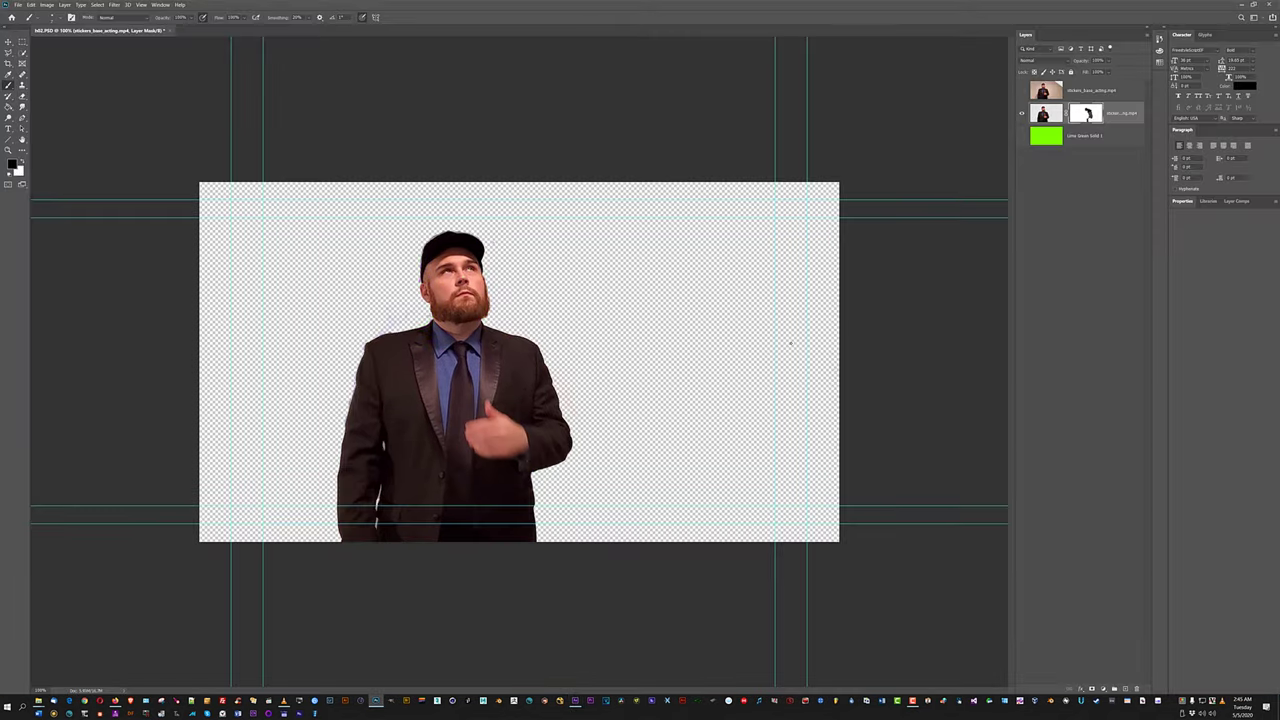
left_click(1049, 114)
left_click(1080, 689)
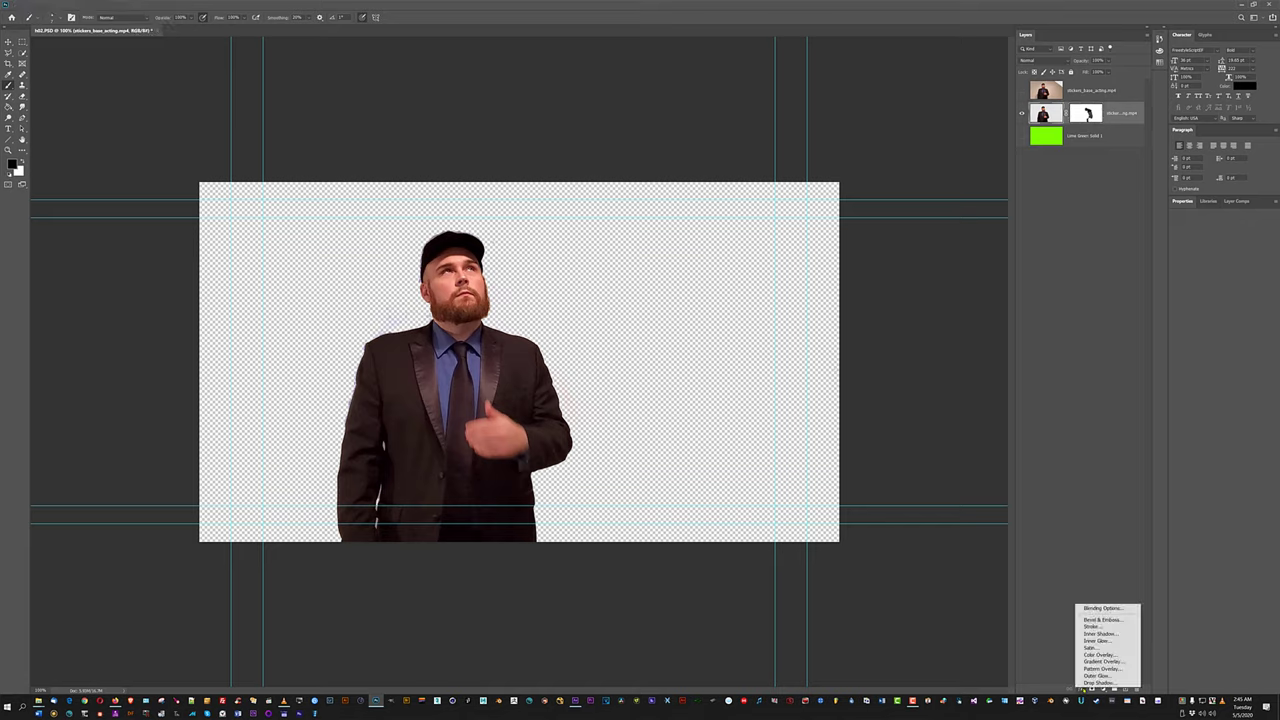
left_click(1090, 626)
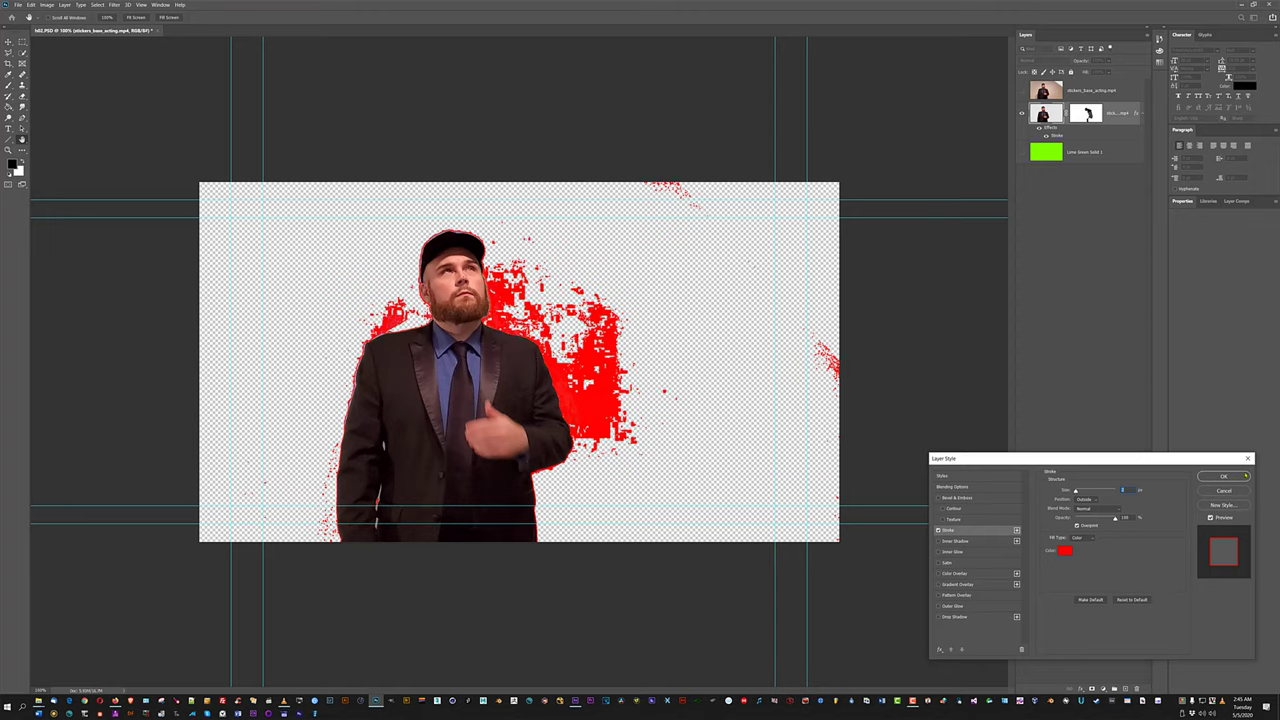
left_click(1246, 476)
Paint out the red-outlined residue around the man's head, shoulders and arm and across the background on the layer mask with a larger brush.
left_click(1087, 115)
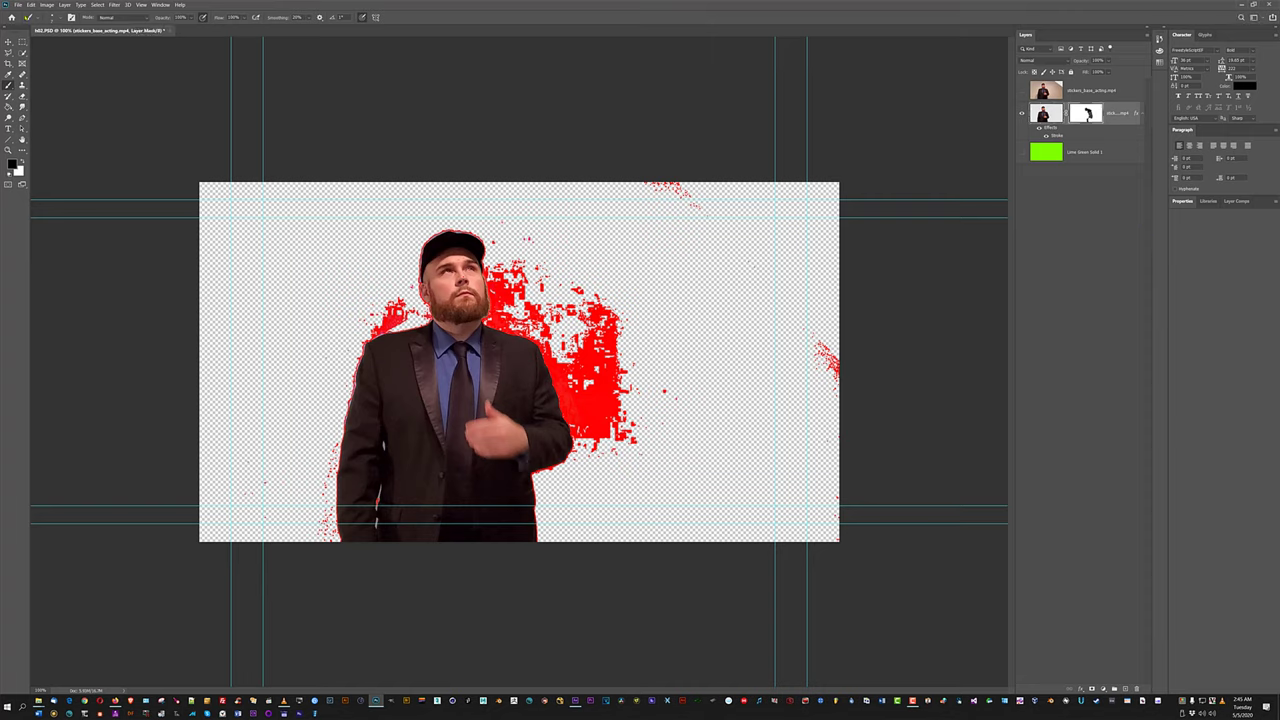
left_click(48, 18)
left_click(70, 45)
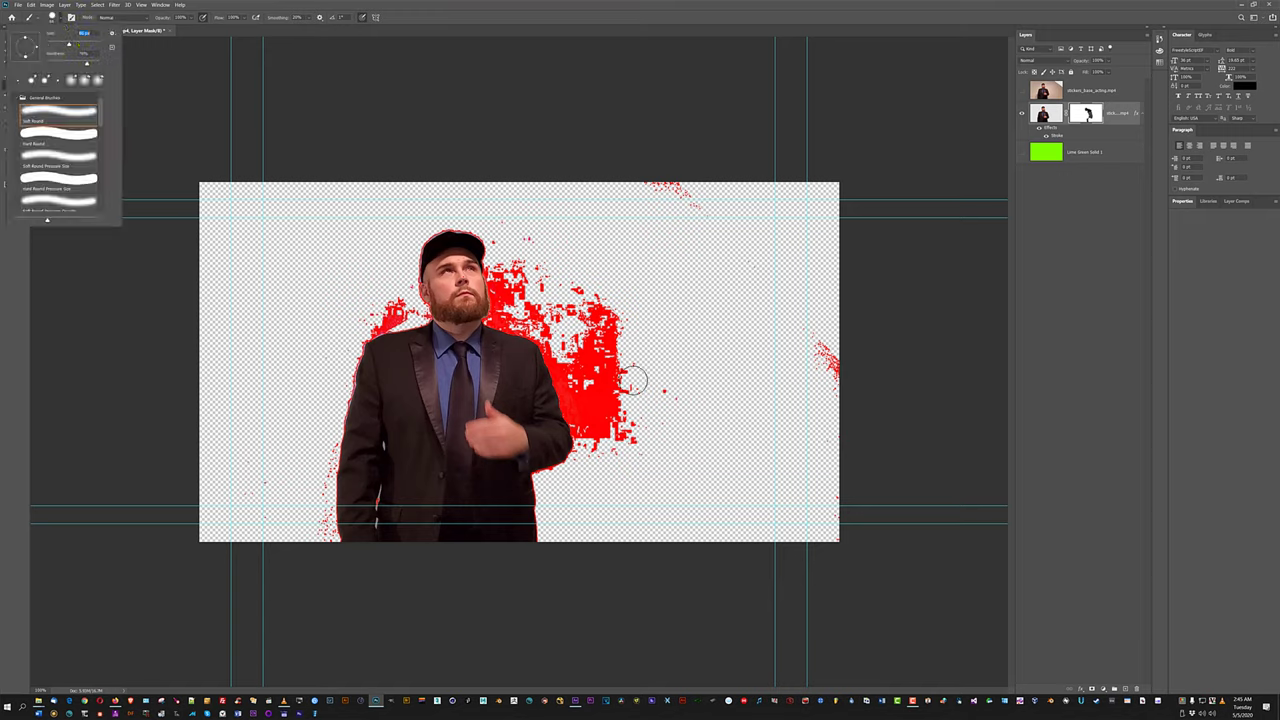
mouse_move(604, 353)
left_mouse_down()
mouse_move(623, 396)
mouse_move(595, 320)
mouse_move(635, 388)
mouse_move(636, 355)
mouse_move(562, 270)
mouse_move(590, 324)
mouse_move(625, 343)
mouse_move(631, 377)
mouse_move(583, 364)
mouse_move(613, 466)
mouse_move(616, 390)
mouse_move(620, 400)
mouse_move(606, 379)
mouse_move(660, 391)
mouse_move(689, 423)
left_mouse_up()
mouse_move(827, 361)
left_mouse_down()
mouse_move(817, 451)
mouse_move(826, 531)
left_mouse_up()
mouse_move(674, 227)
left_mouse_down()
mouse_move(687, 180)
mouse_move(691, 204)
mouse_move(578, 185)
mouse_move(533, 220)
mouse_move(526, 273)
mouse_move(527, 218)
mouse_move(525, 310)
left_mouse_up()
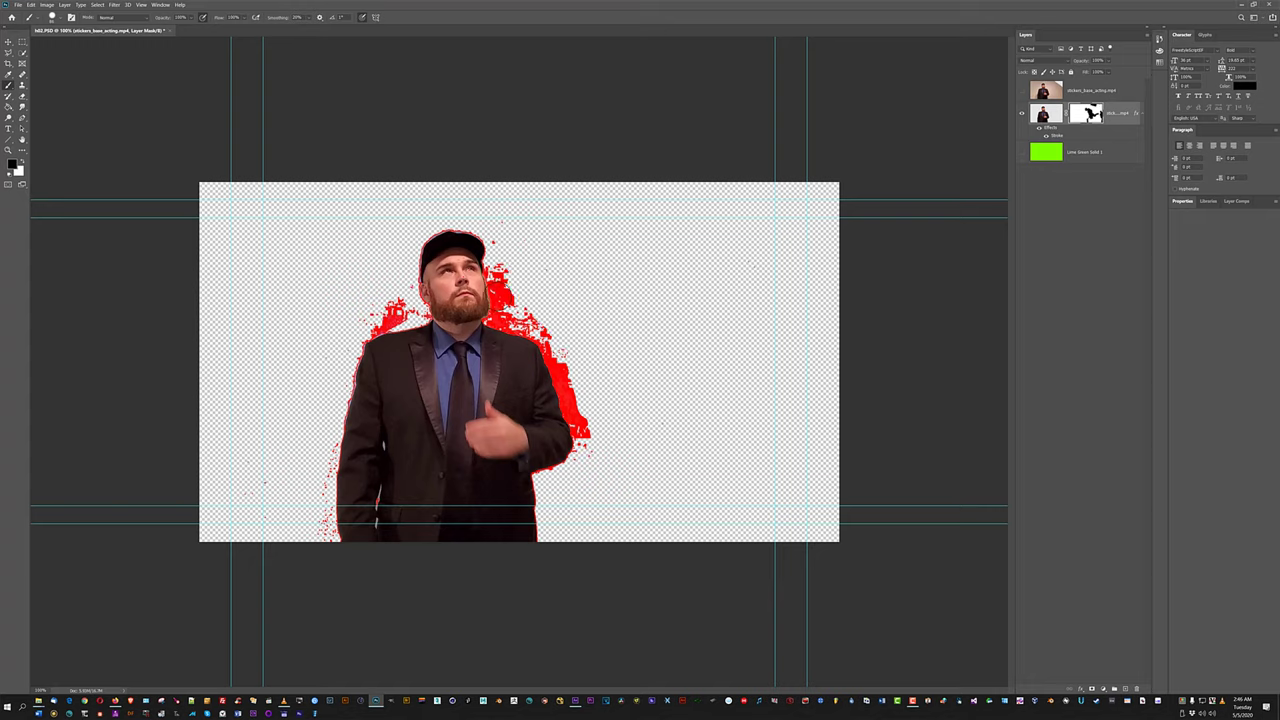
mouse_move(380, 310)
left_mouse_down()
mouse_move(405, 302)
mouse_move(366, 314)
mouse_move(384, 316)
left_mouse_up()
mouse_move(505, 262)
left_mouse_down()
mouse_move(508, 305)
mouse_move(563, 352)
mouse_move(590, 453)
mouse_move(569, 376)
left_mouse_up()
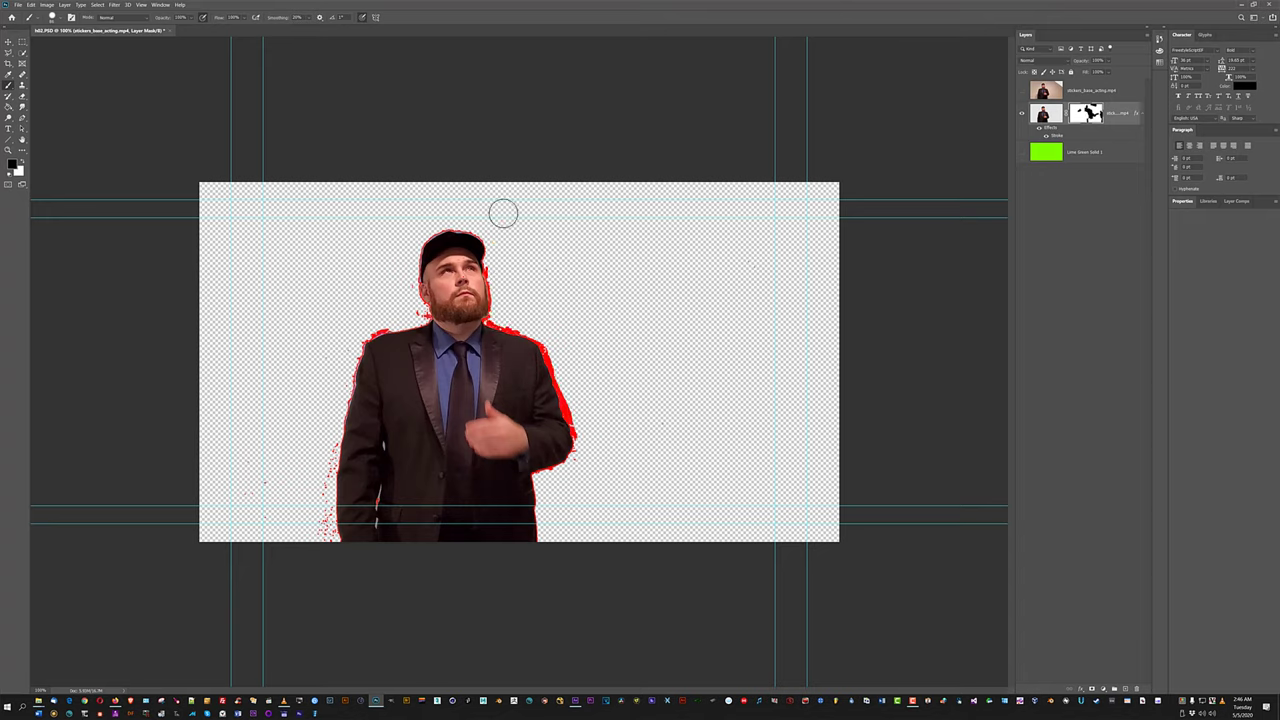
Hide the cutout layer's stroke effect and export the image again as a transparent PNG-24, replacing h02.png.
left_click(1041, 128)
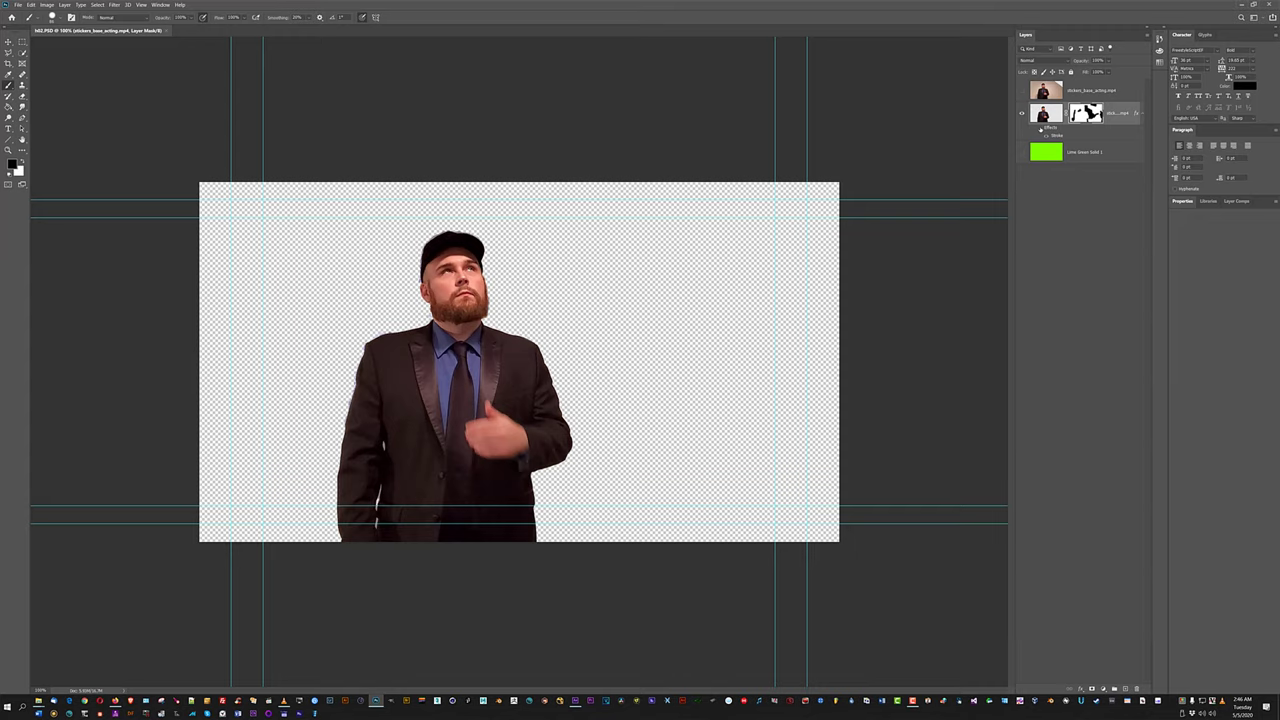
key("ctrl+alt+shift+s")
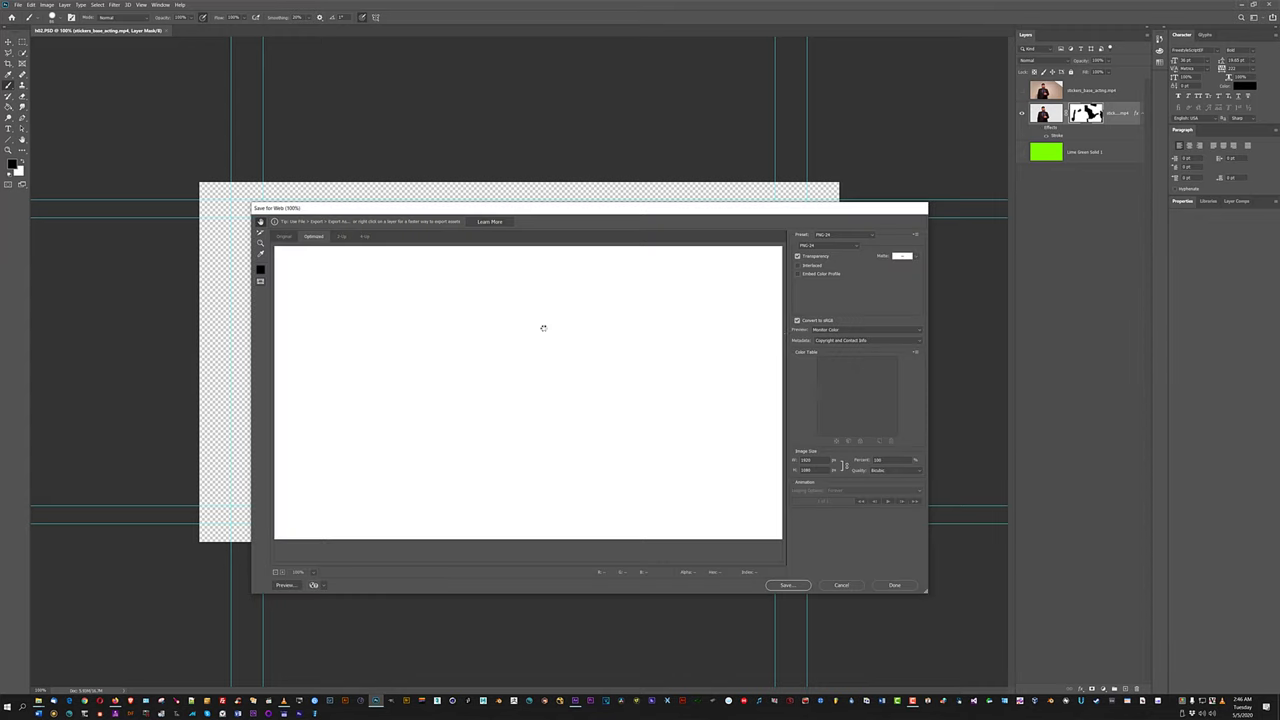
left_click(788, 585)
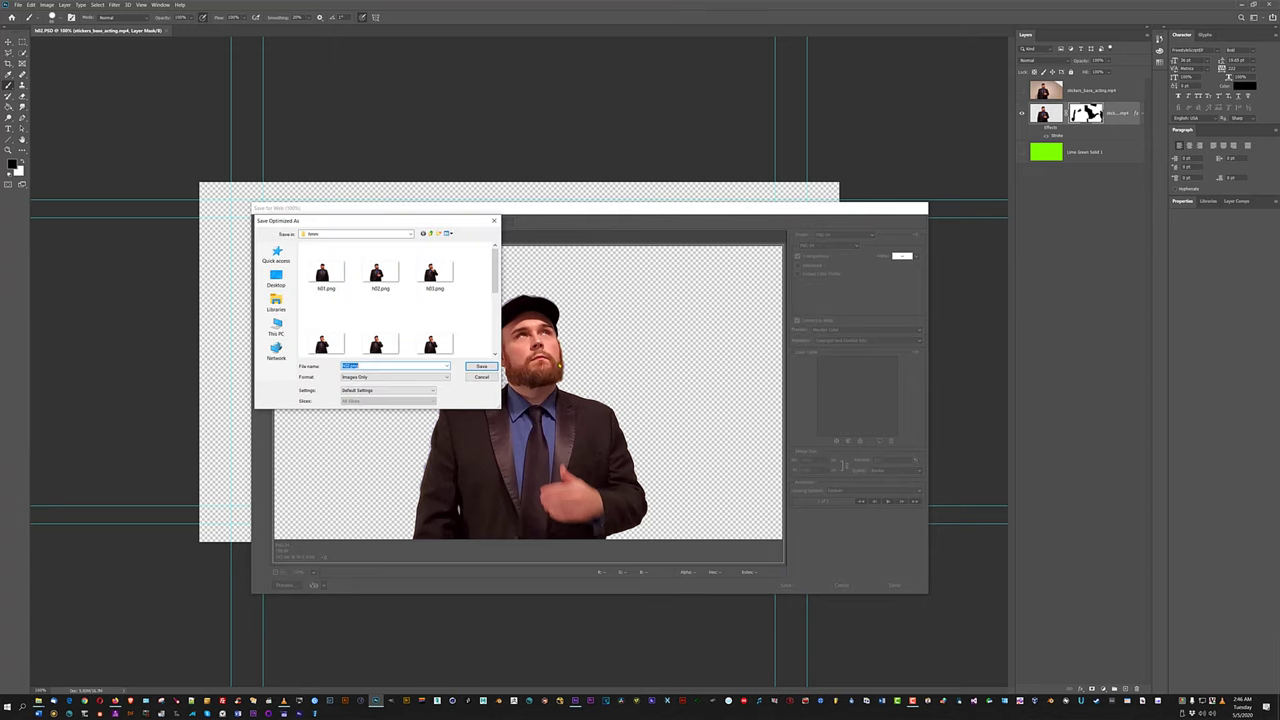
left_click(467, 367)
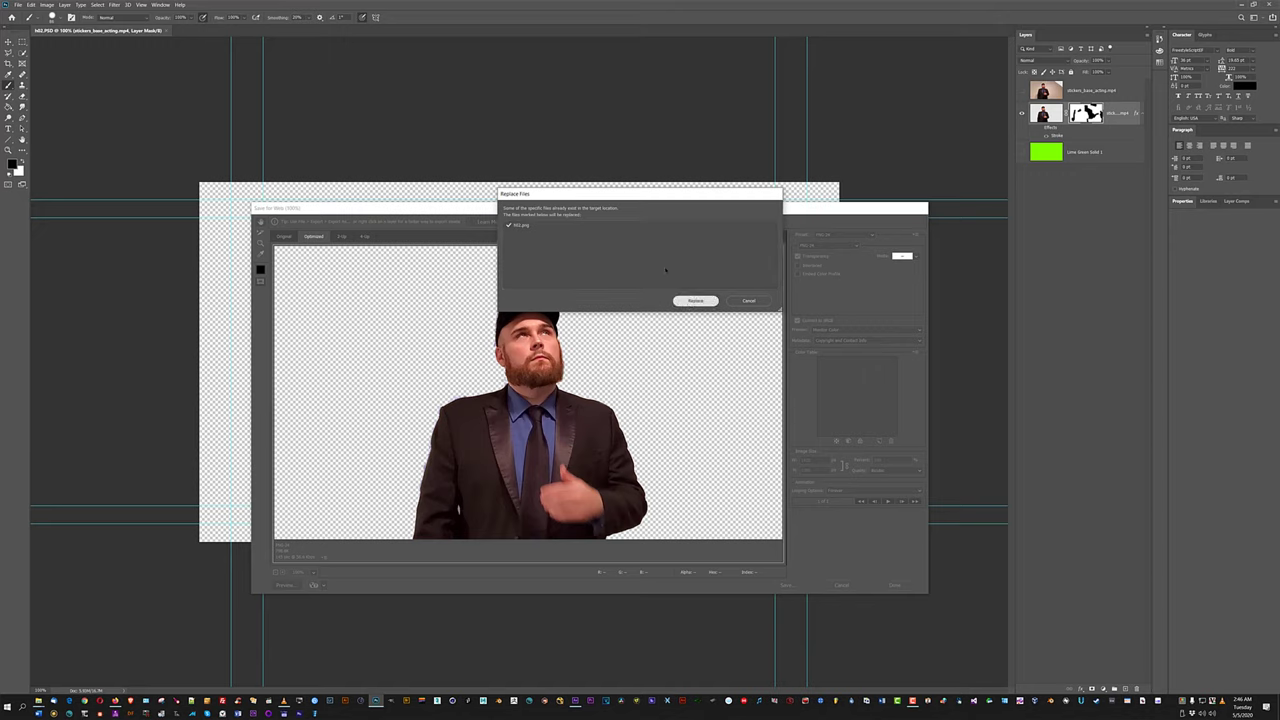
left_click(695, 300)
Switch to After Effects, reload the h[01-10].png sequence footage and hide the Lime Green Solid 1 layer.
key("alt+Tab")
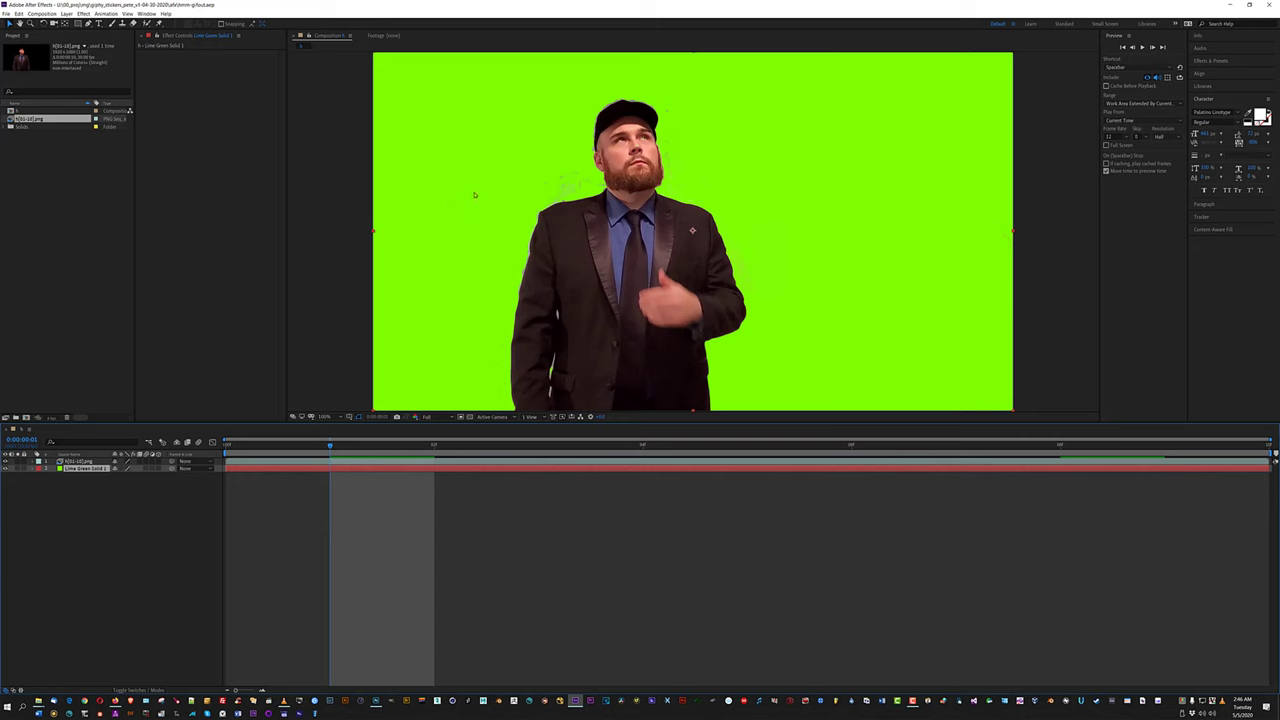
right_click(74, 121)
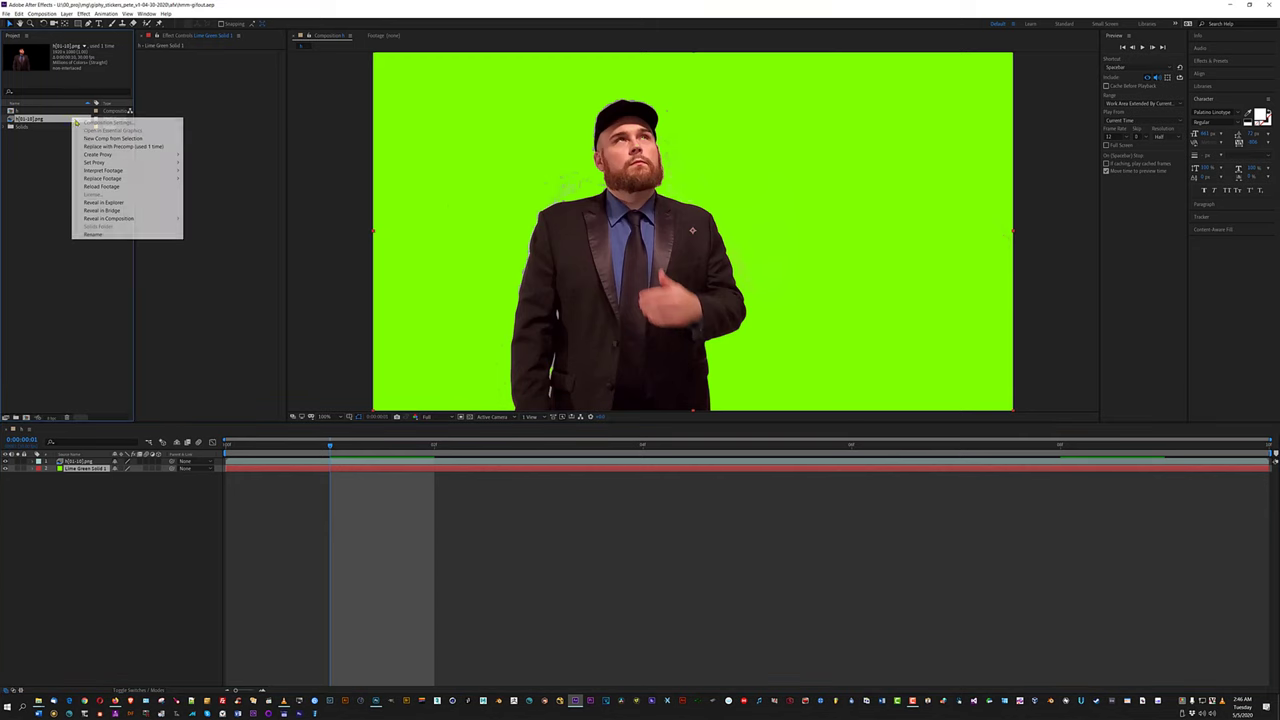
left_click(118, 188)
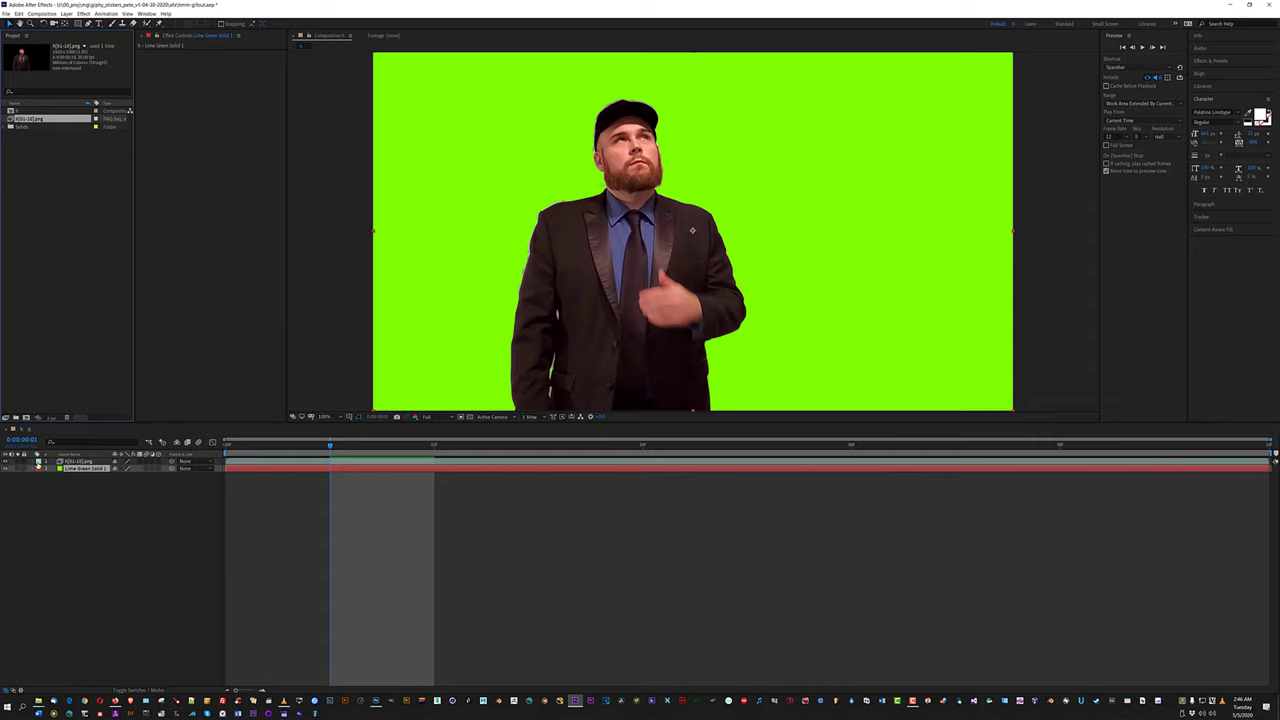
left_click(5, 468)
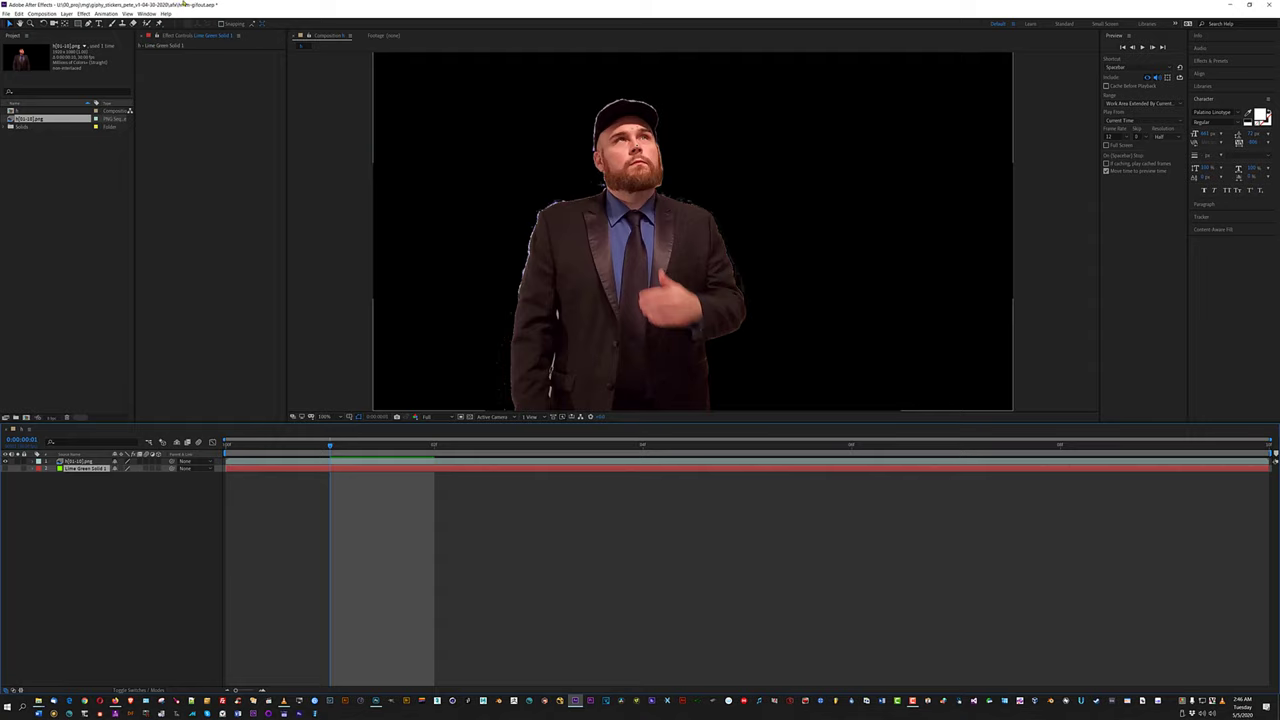
left_click(42, 14)
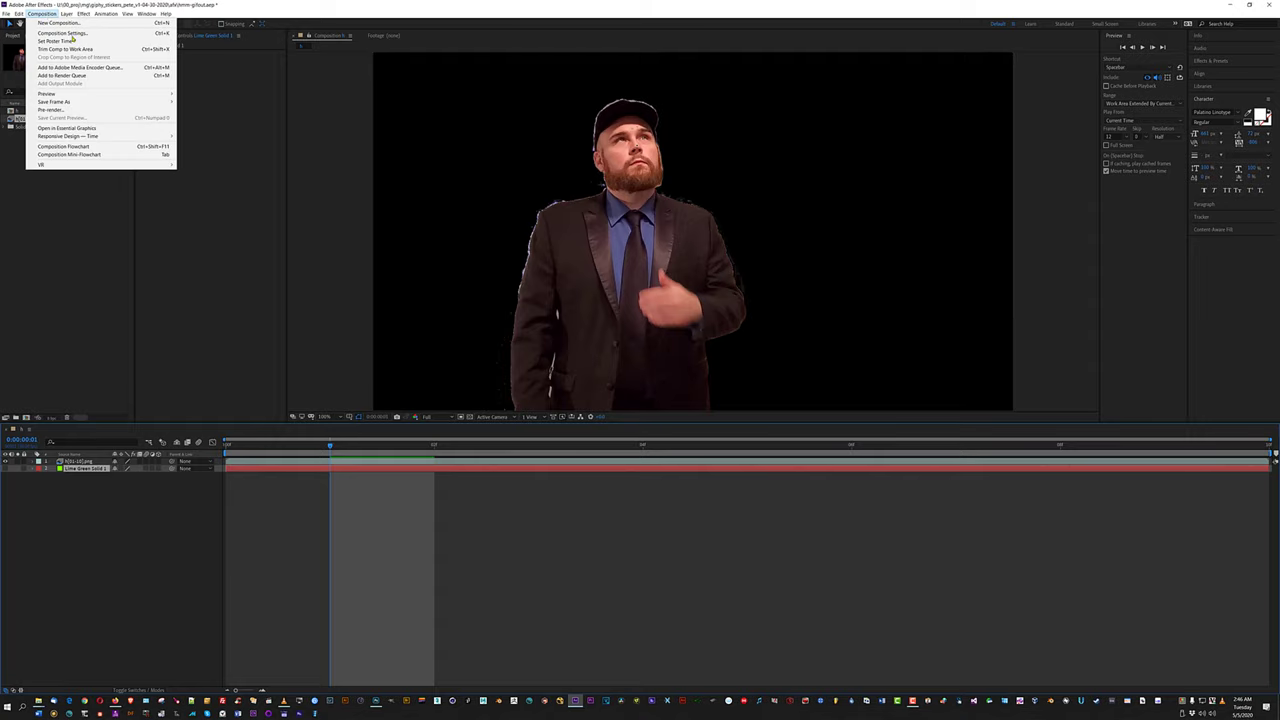
left_click(142, 77)
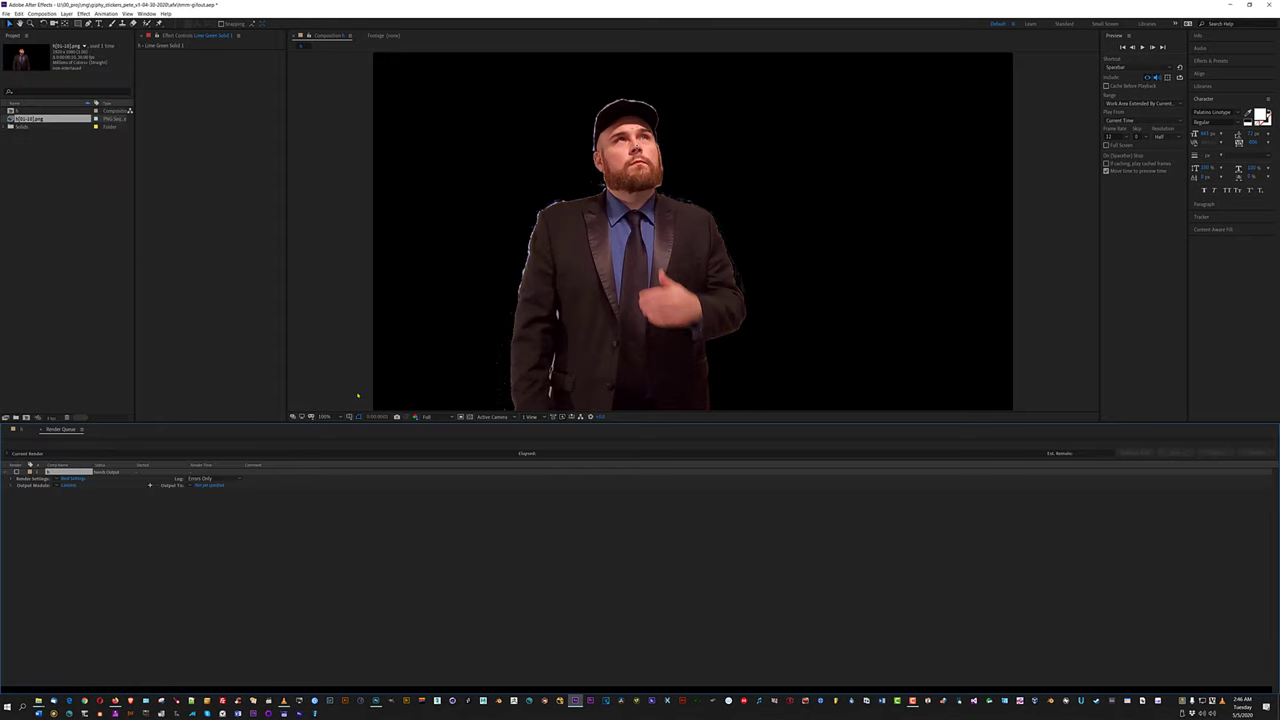
left_click(55, 486)
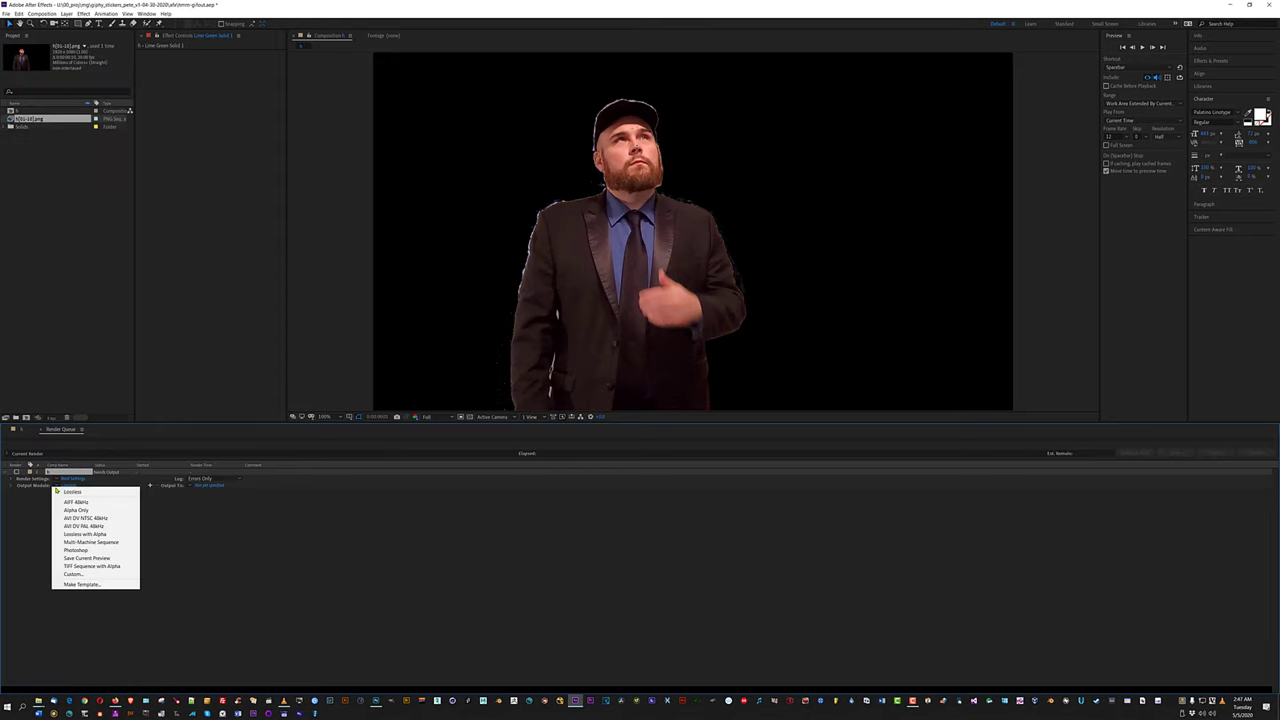
left_click(101, 576)
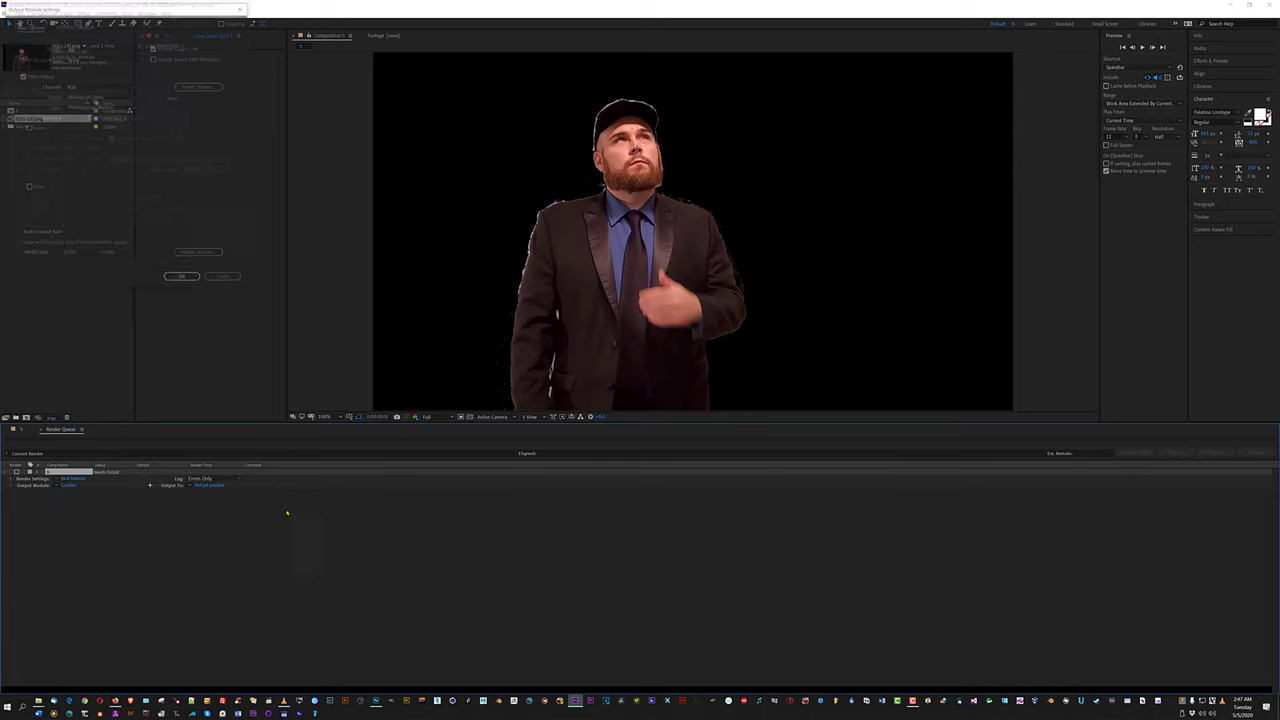
left_click(120, 47)
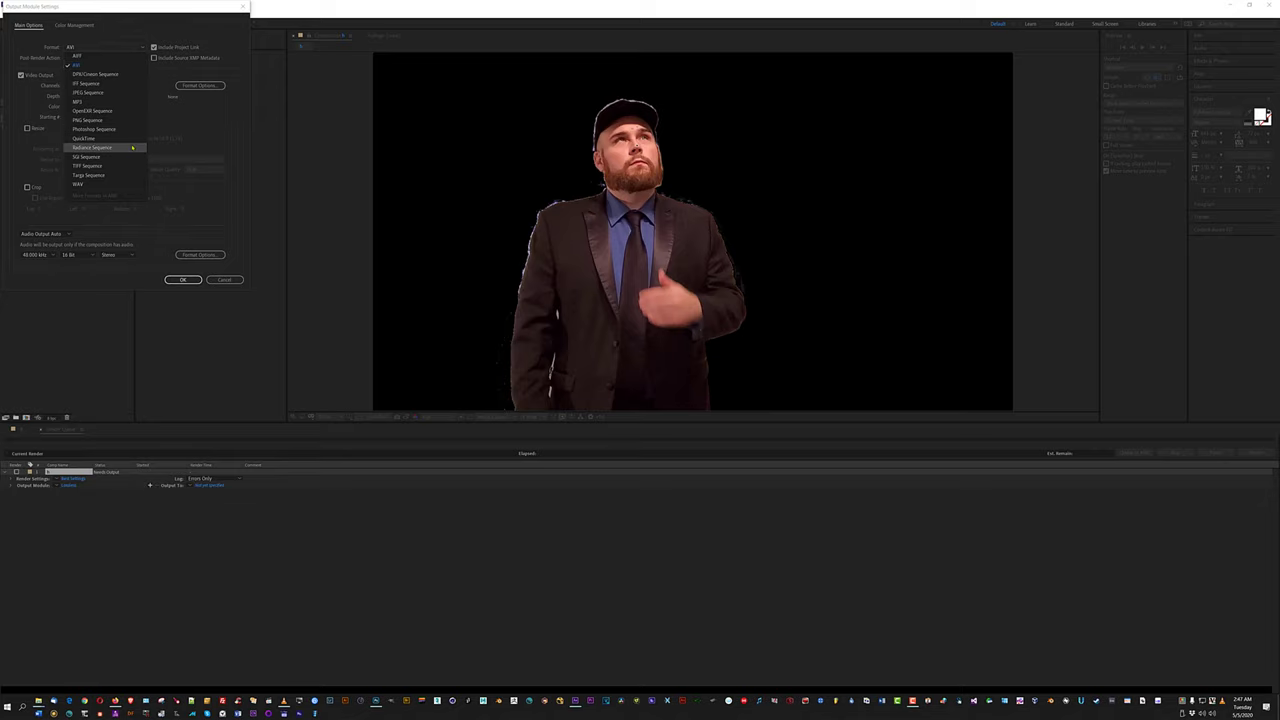
left_click(137, 280)
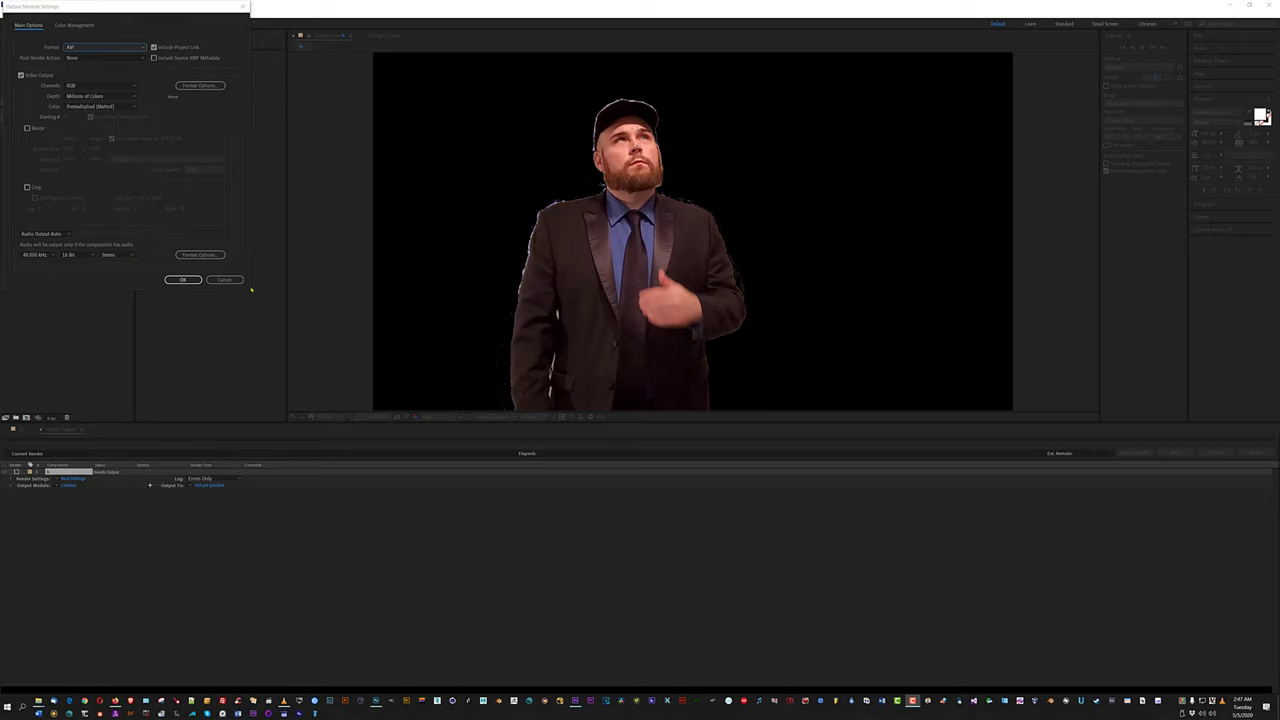
left_click(223, 280)
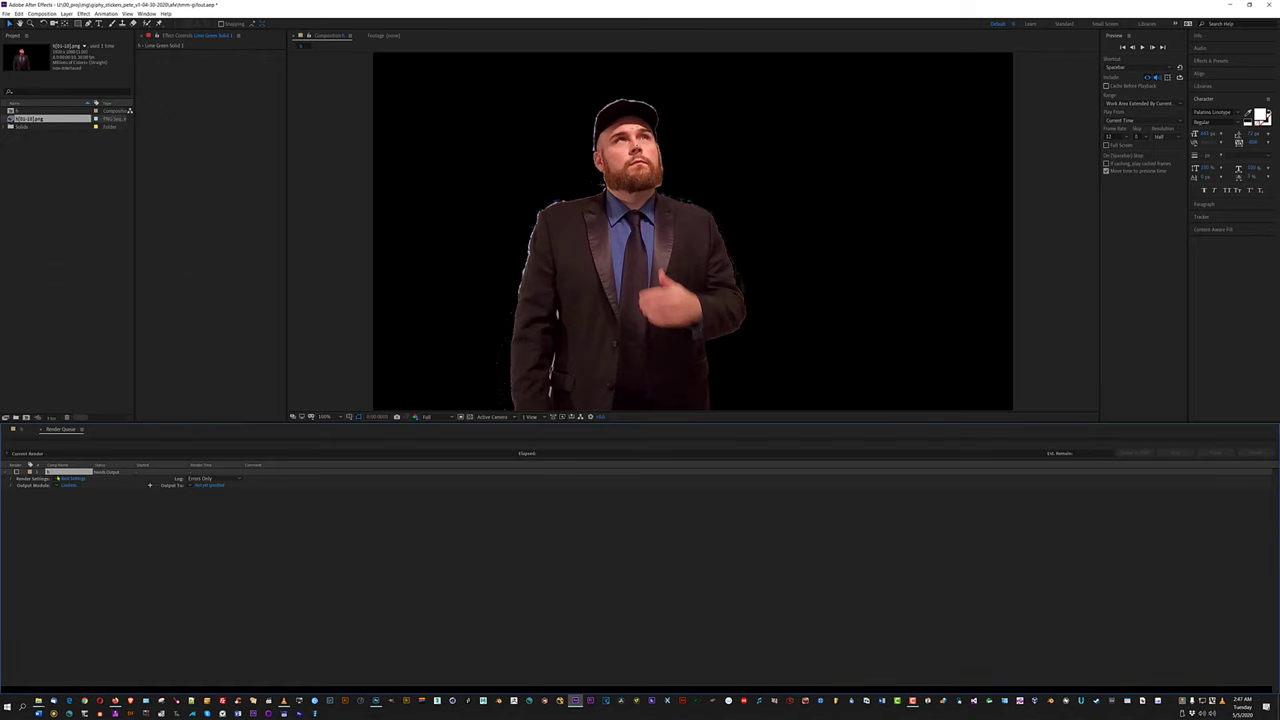
key("Delete")
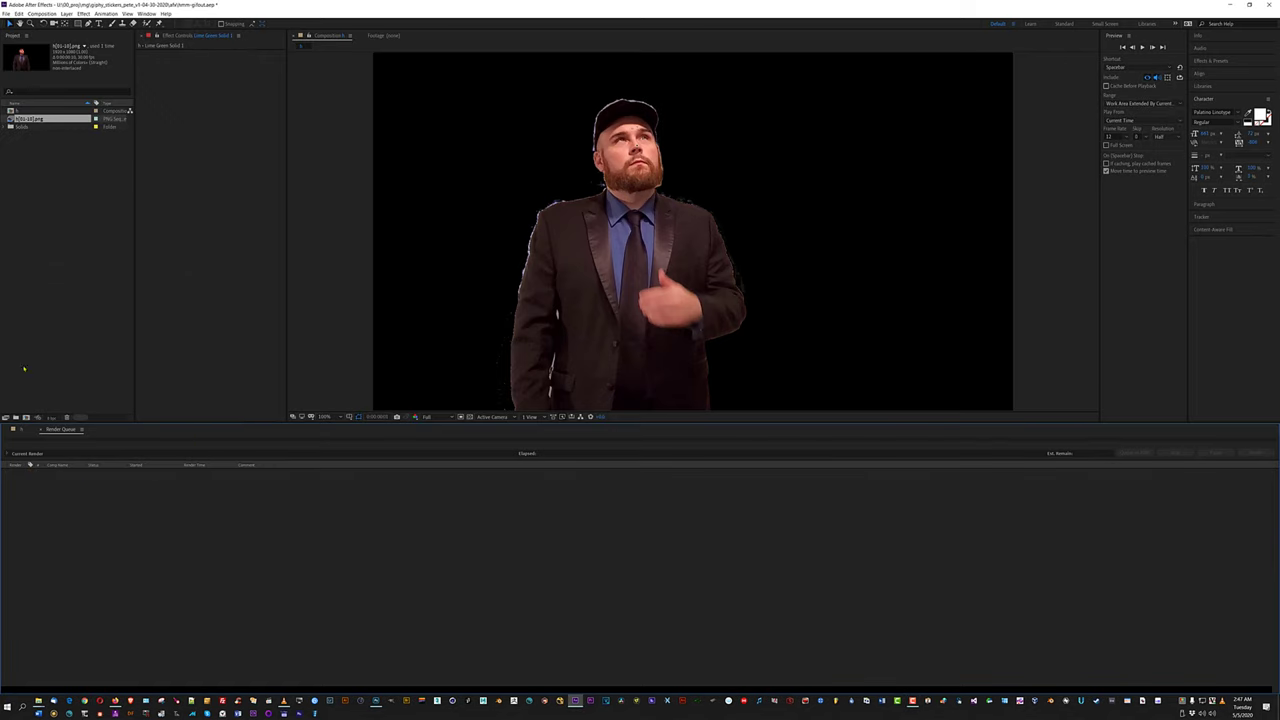
left_click(40, 430)
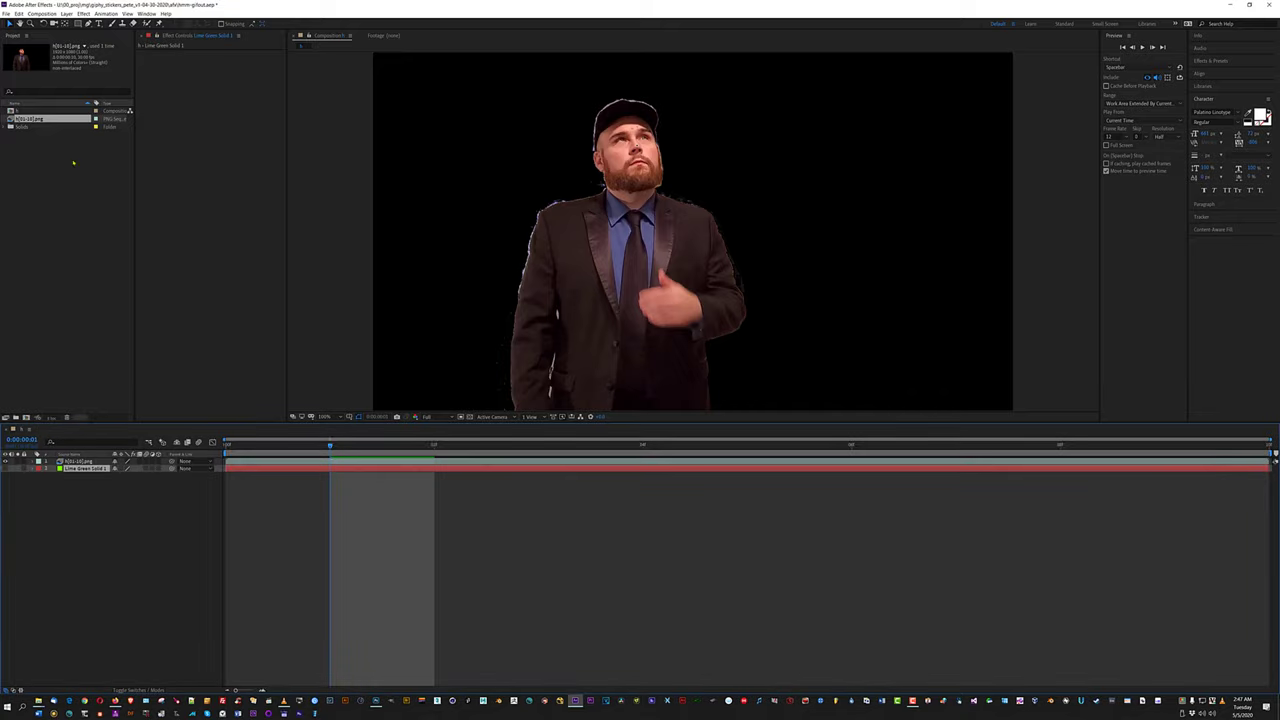
Send the composition to the Adobe Media Encoder queue and review the list of output formats.
left_click(41, 13)
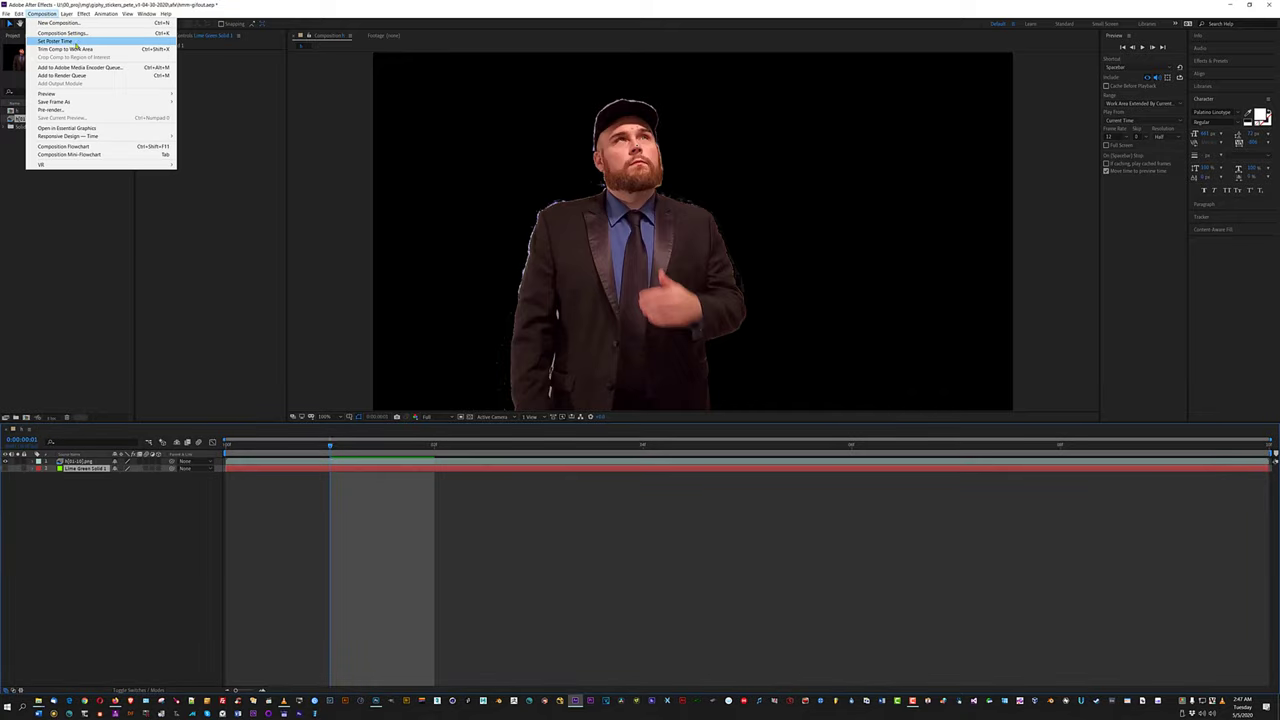
left_click(95, 67)
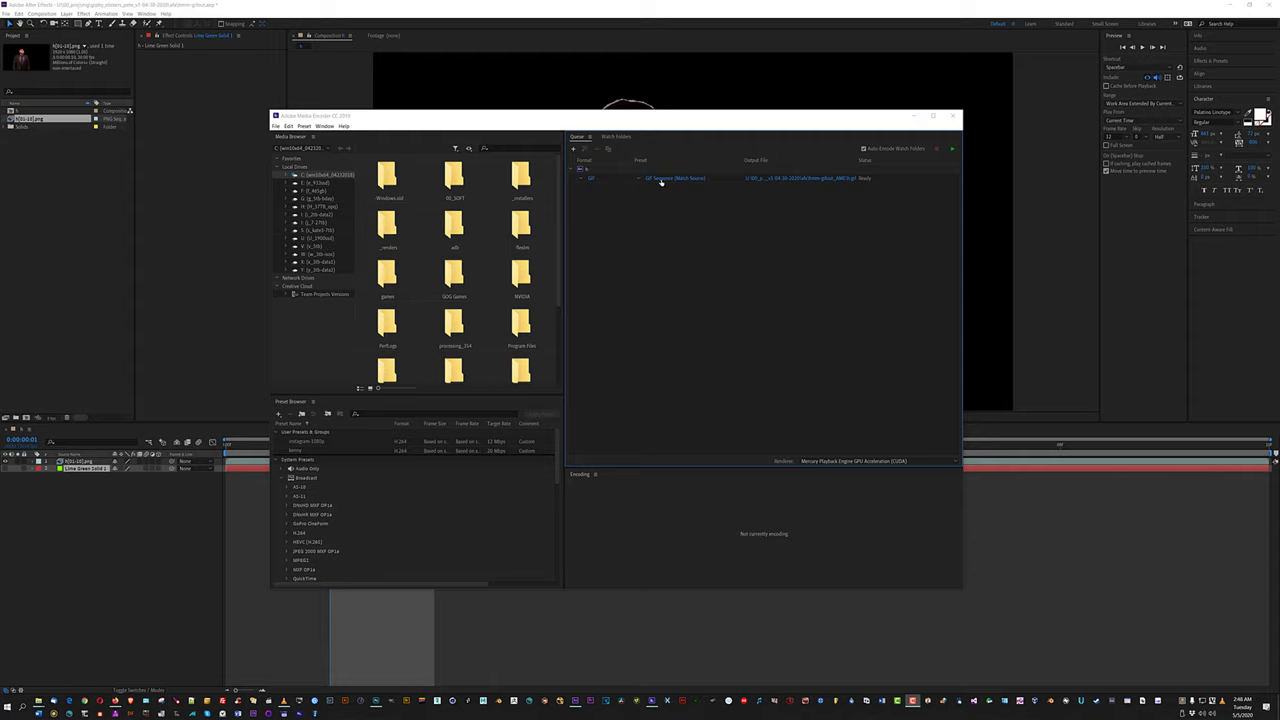
left_click(581, 178)
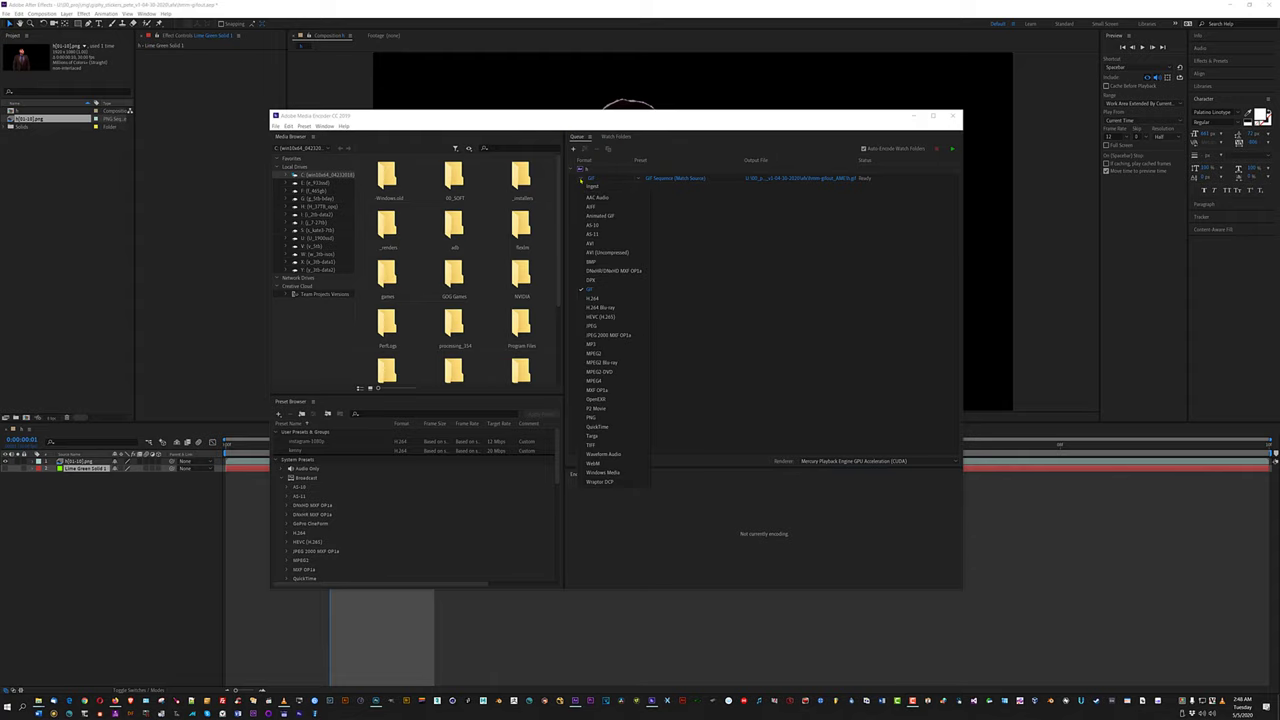
left_click(662, 208)
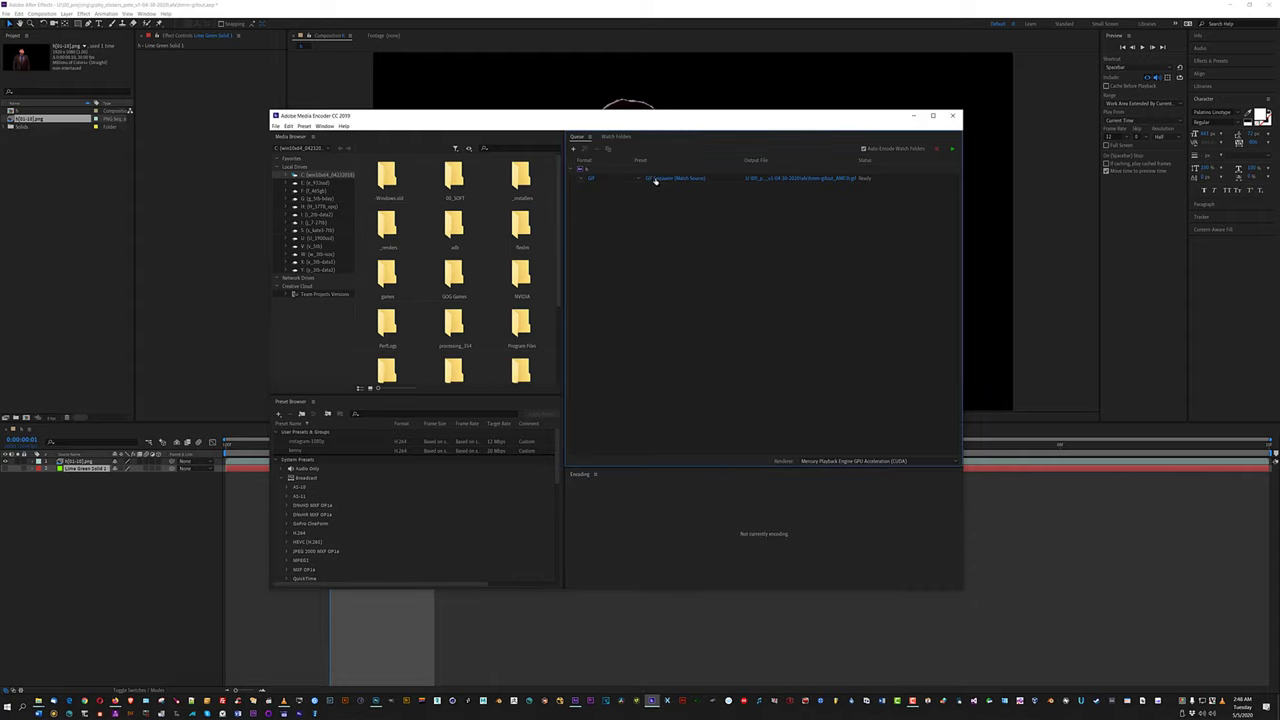
Enable Use Maximum Render Quality in the GIF job's export settings and scrub through the preview.
left_click(644, 181)
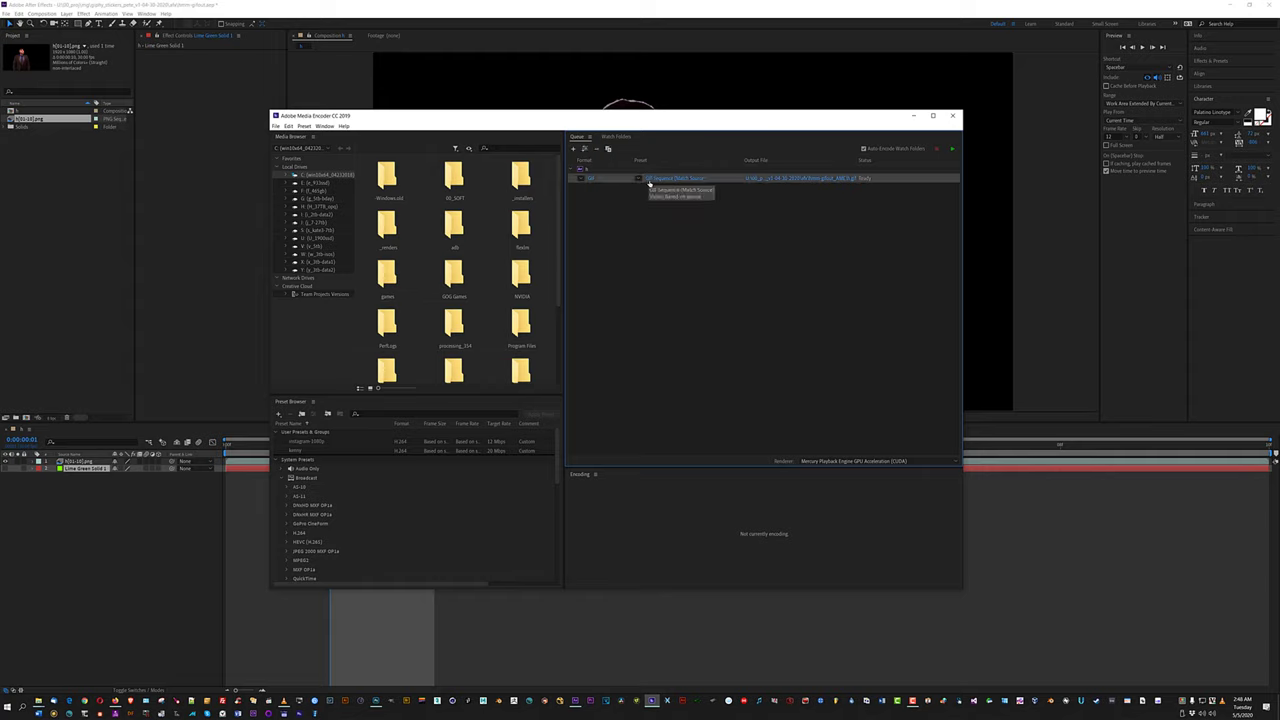
left_click(676, 178)
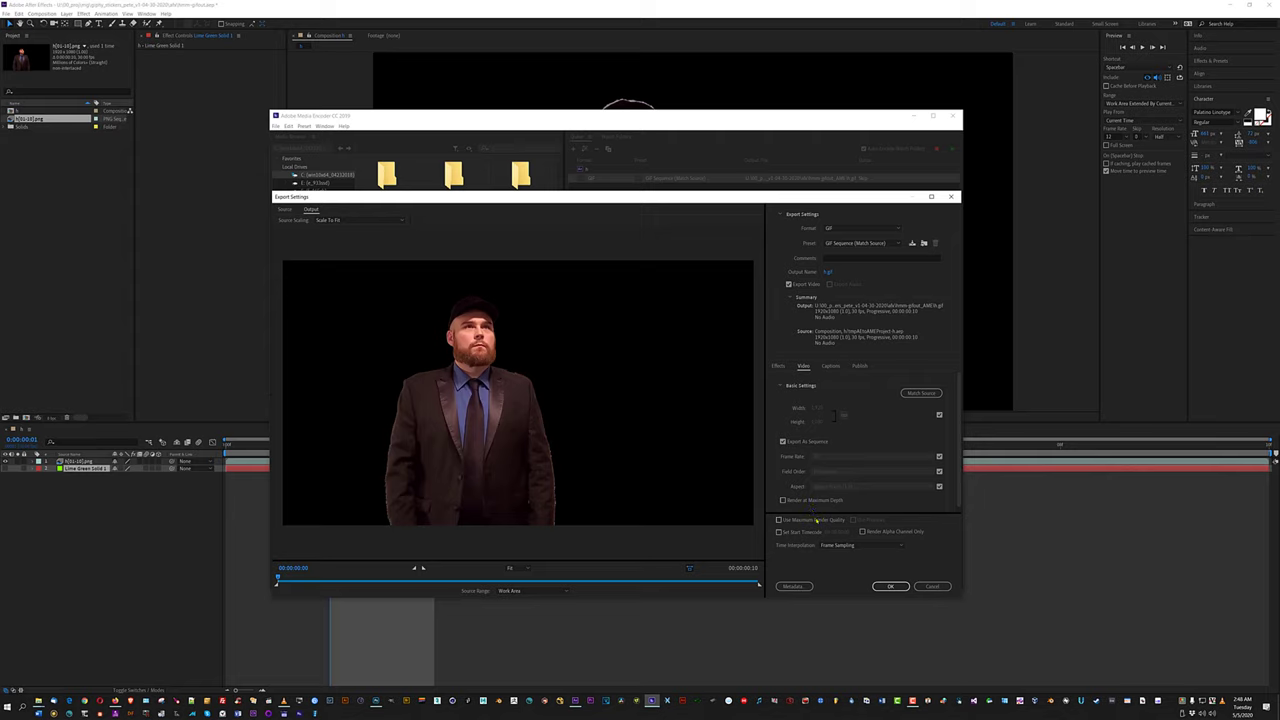
left_click(816, 521)
left_click(316, 576)
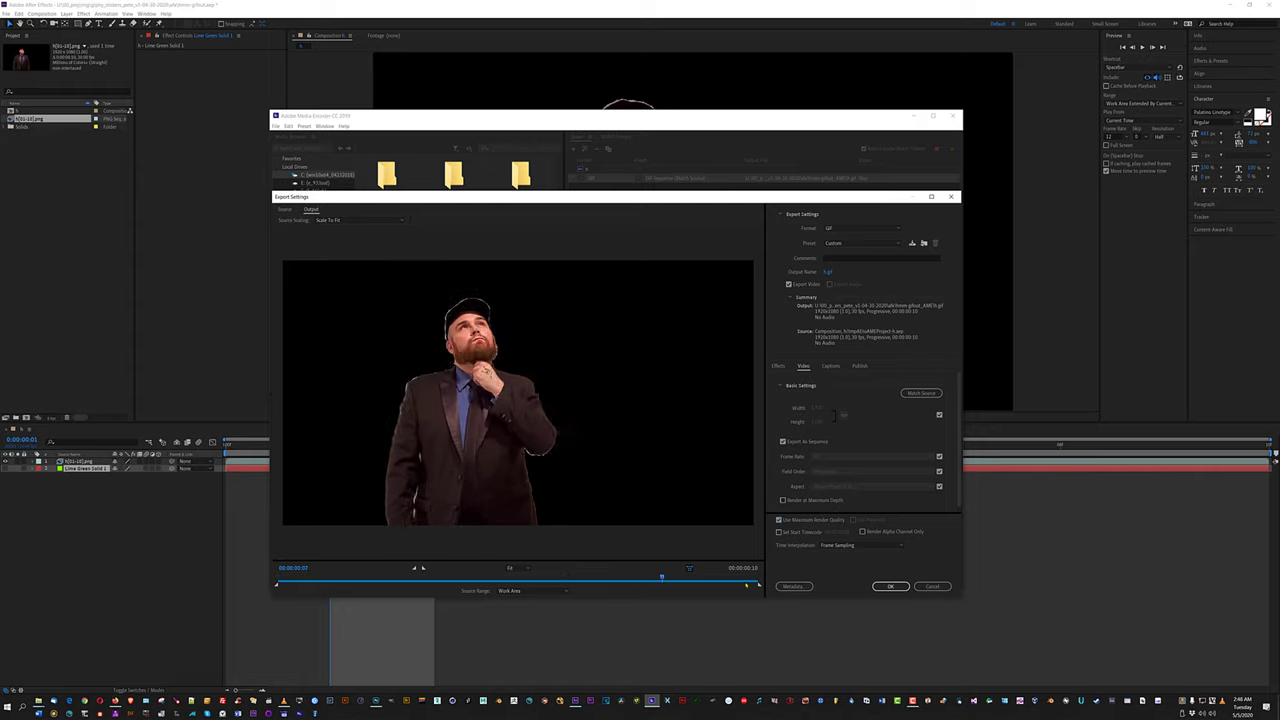
left_click_drag(285, 554, 176, 559)
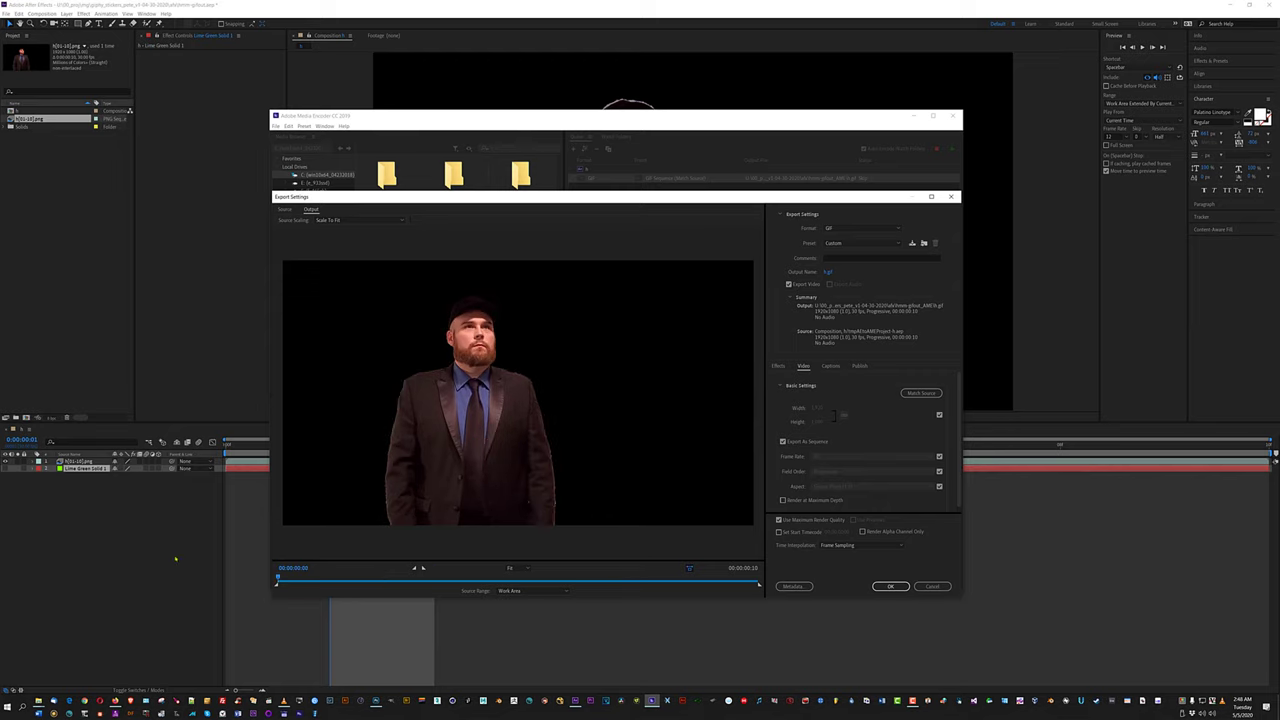
left_click(889, 586)
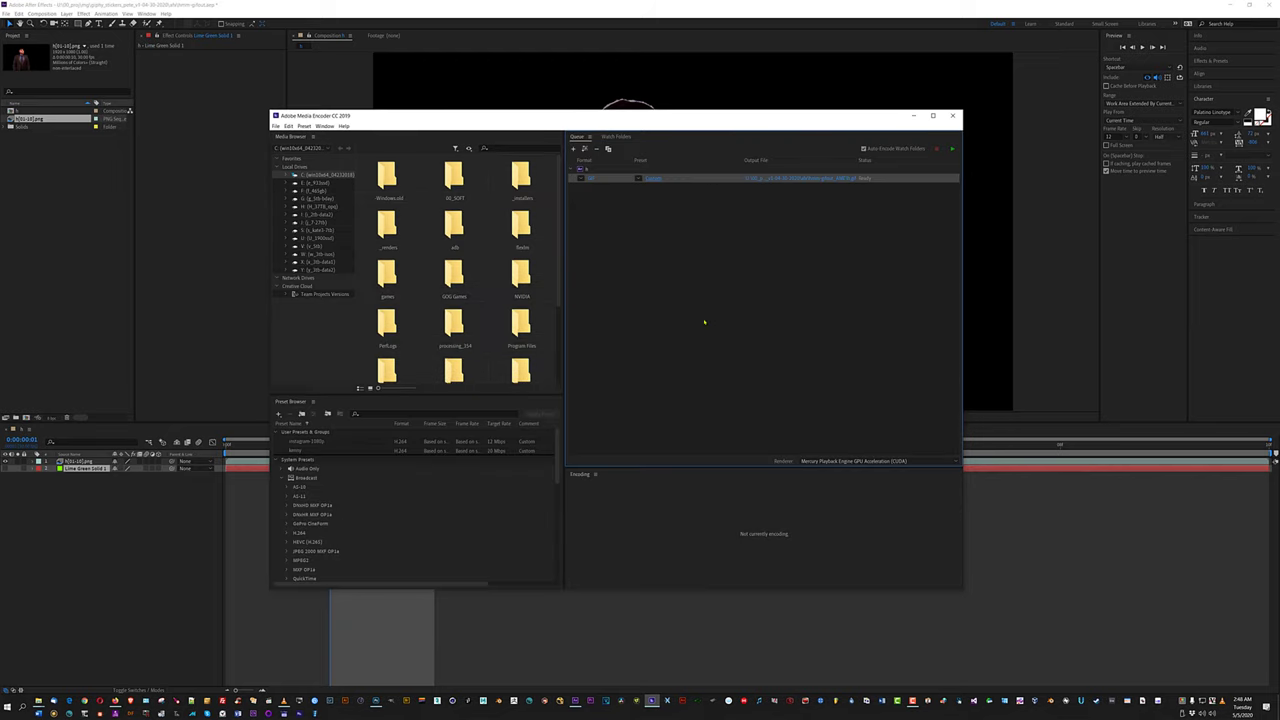
Set the output file to hmm-test in the stickers project's hmm folder and encode the queued GIF job.
left_click(841, 180)
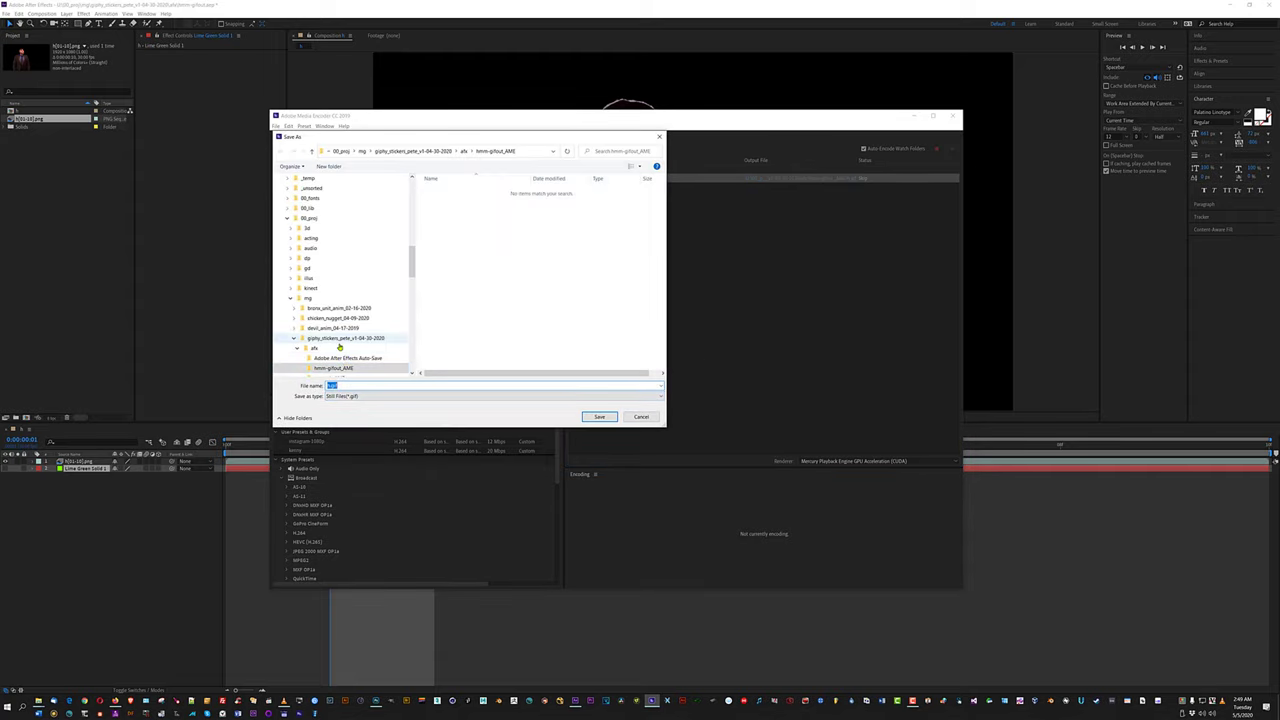
left_click(334, 339)
double_click(461, 204)
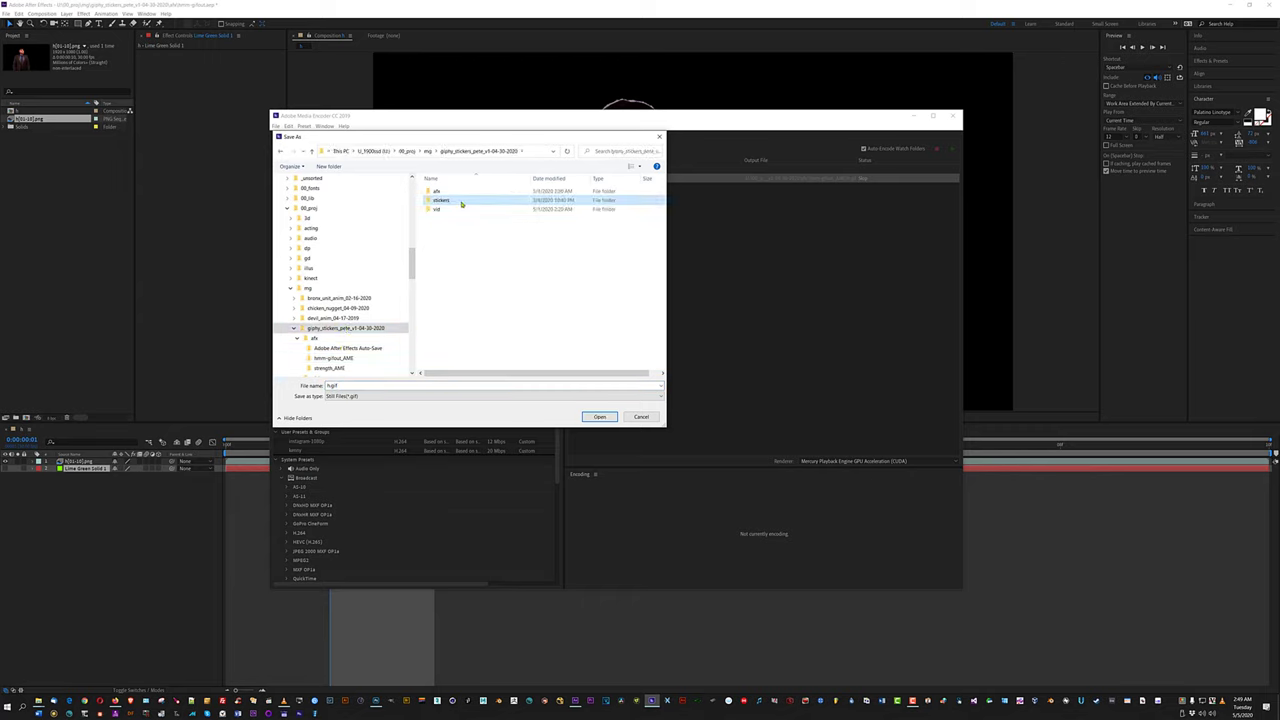
double_click(453, 203)
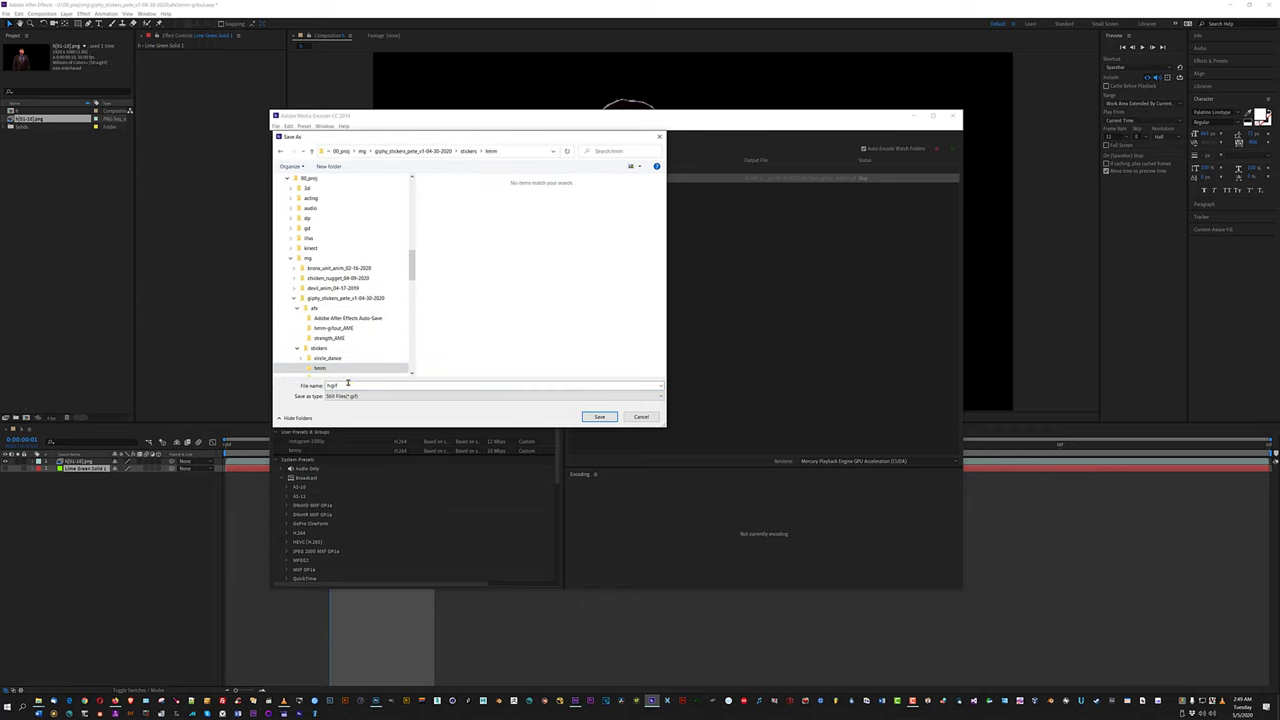
left_click_drag(348, 385, 286, 385)
type("hmm-test")
left_click(596, 417)
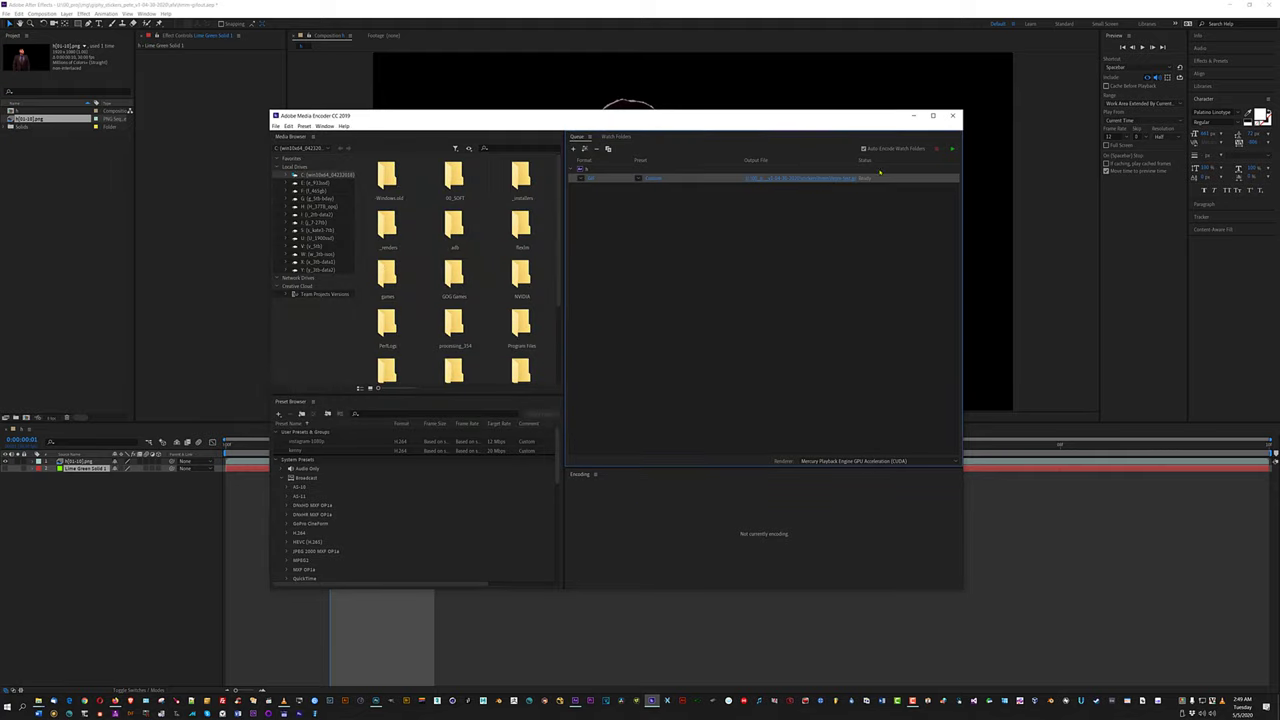
left_click(951, 148)
Open the output folder, delete all the hmm-test GIF files, and close the folder window and Media Encoder.
left_click(800, 178)
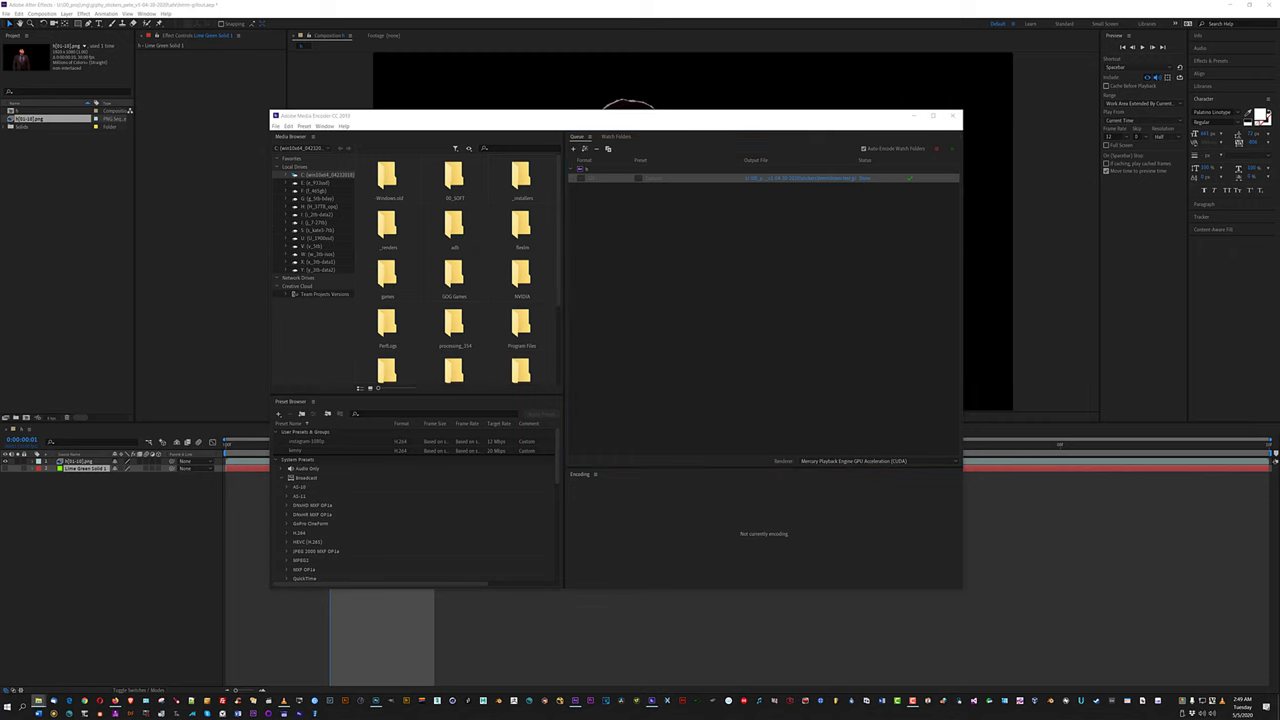
left_click_drag(1082, 131, 440, 142)
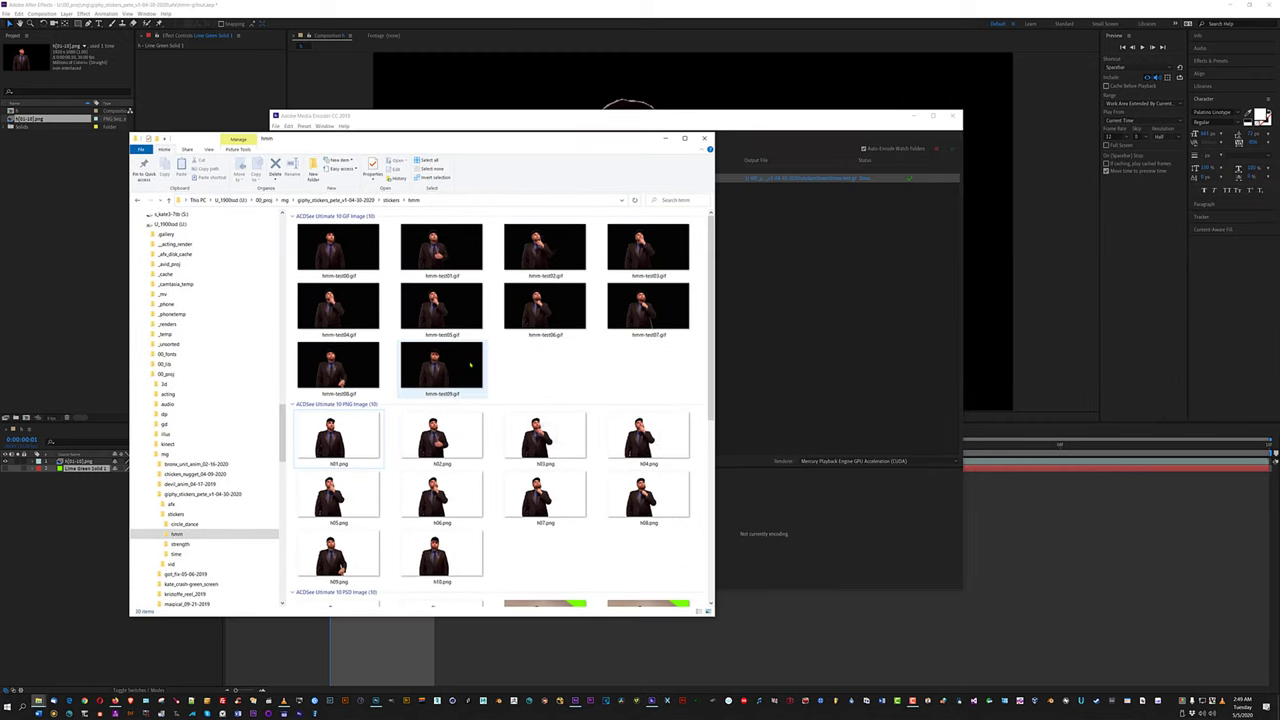
left_click(416, 213)
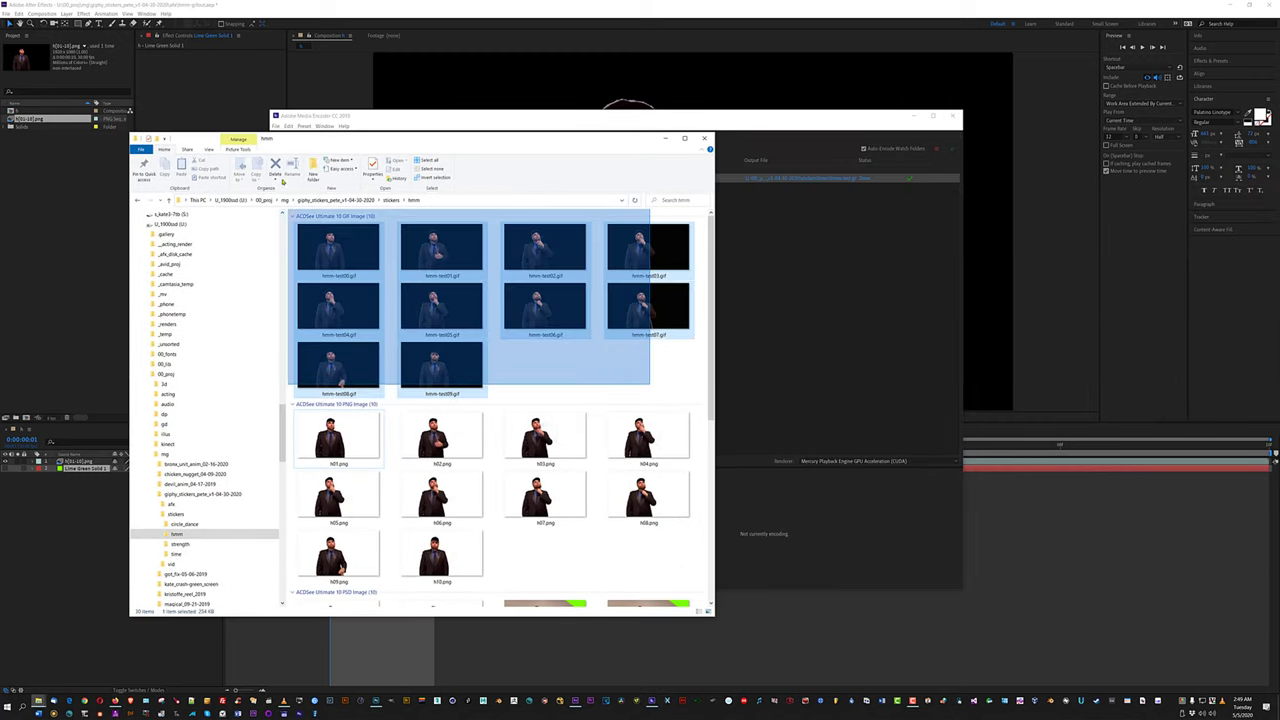
key("Delete")
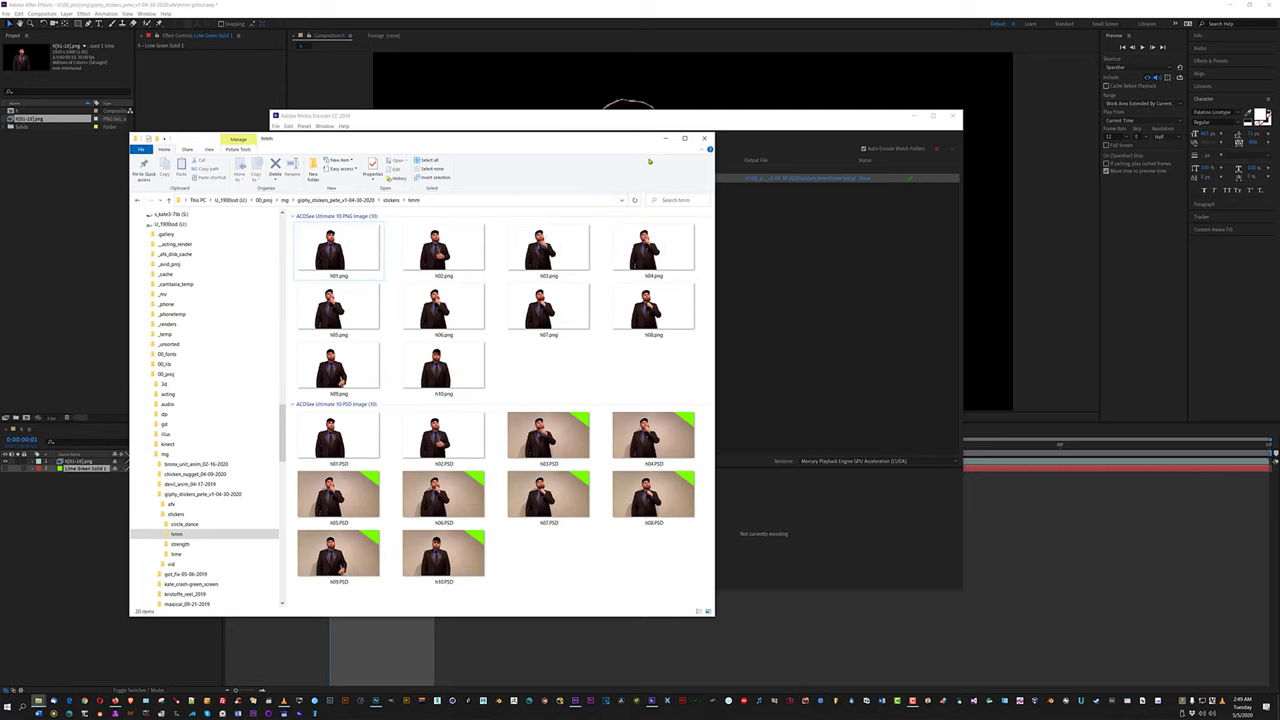
left_click(704, 138)
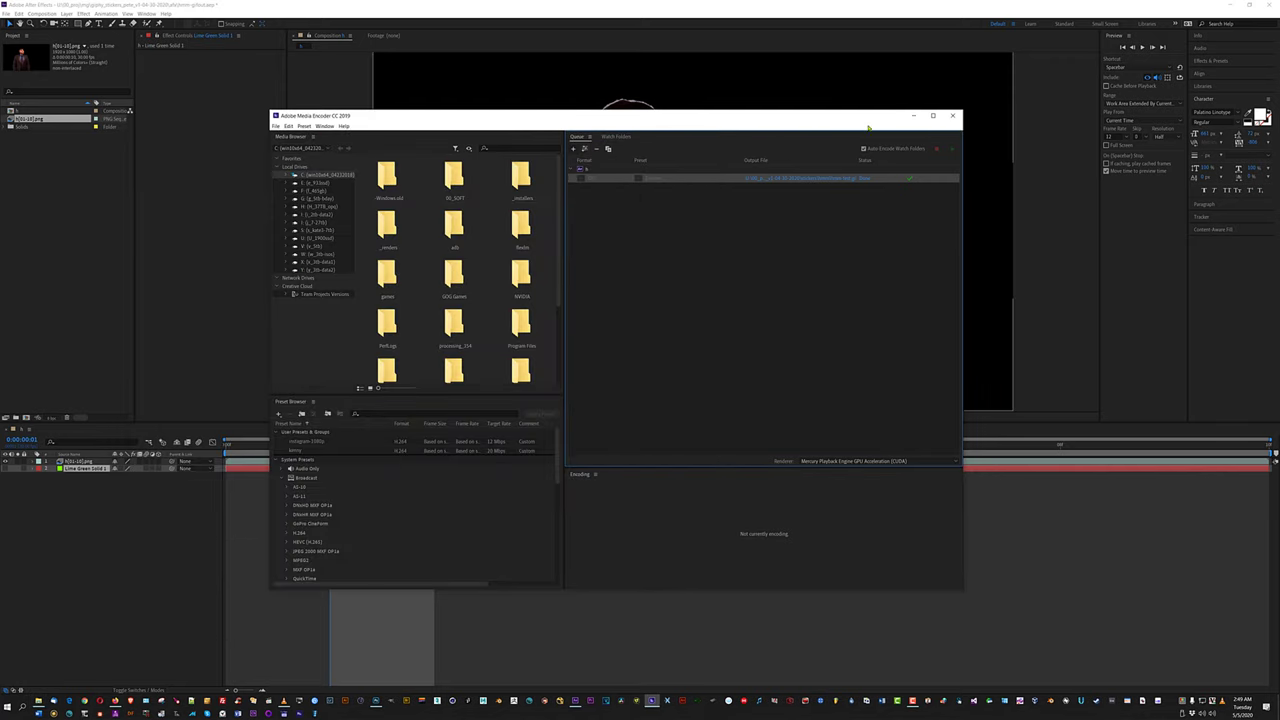
left_click(950, 117)
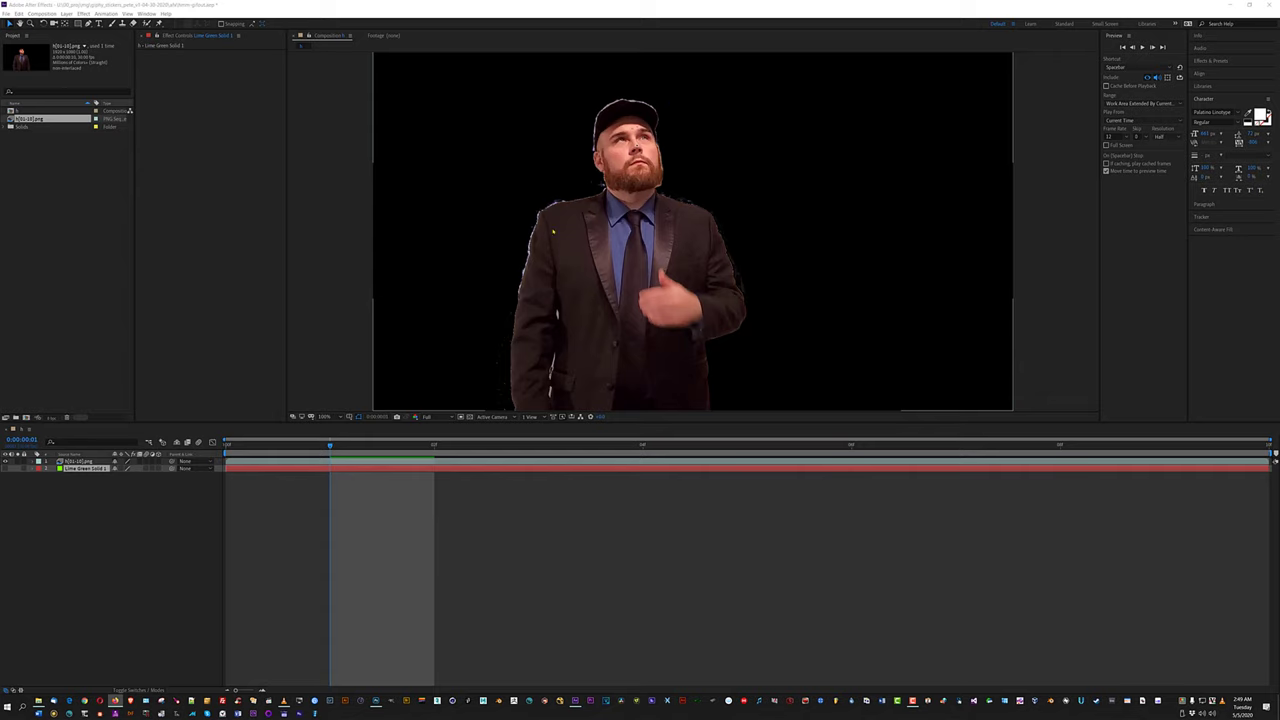
left_click_drag(552, 232, 623, 184)
key("ctrl+z")
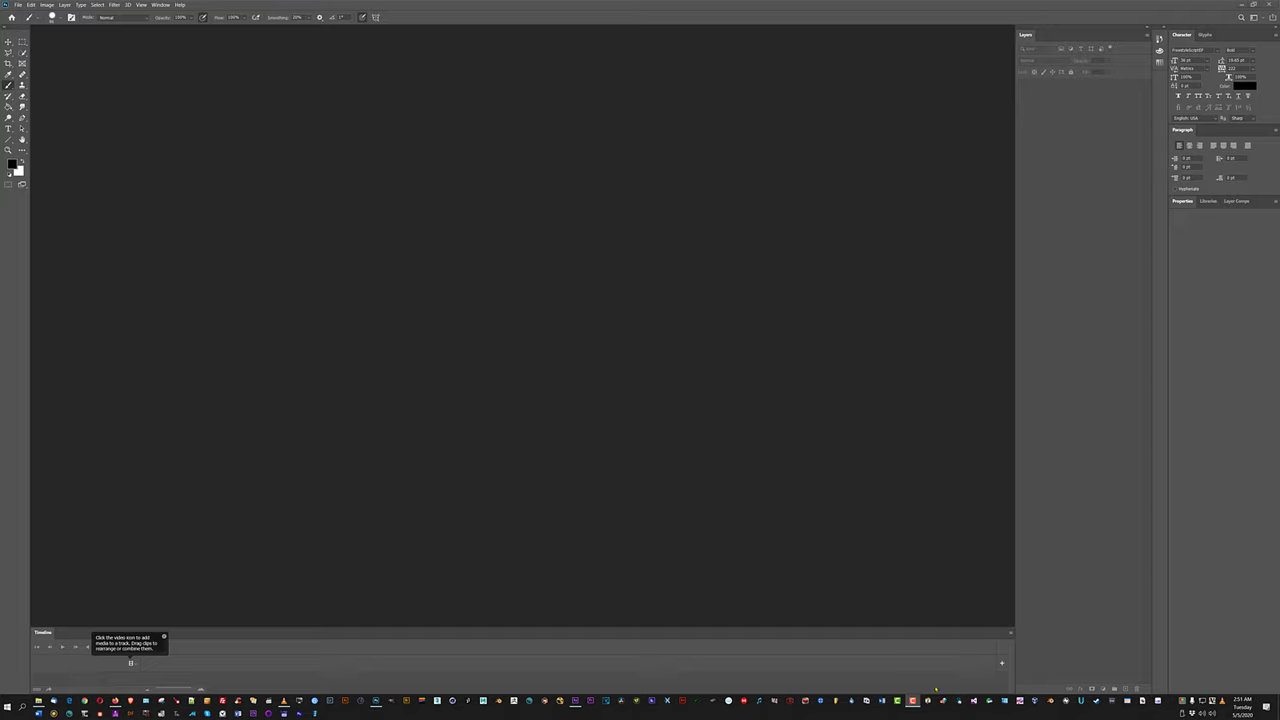
Close the Timeline panel group in Photoshop.
left_click(1011, 635)
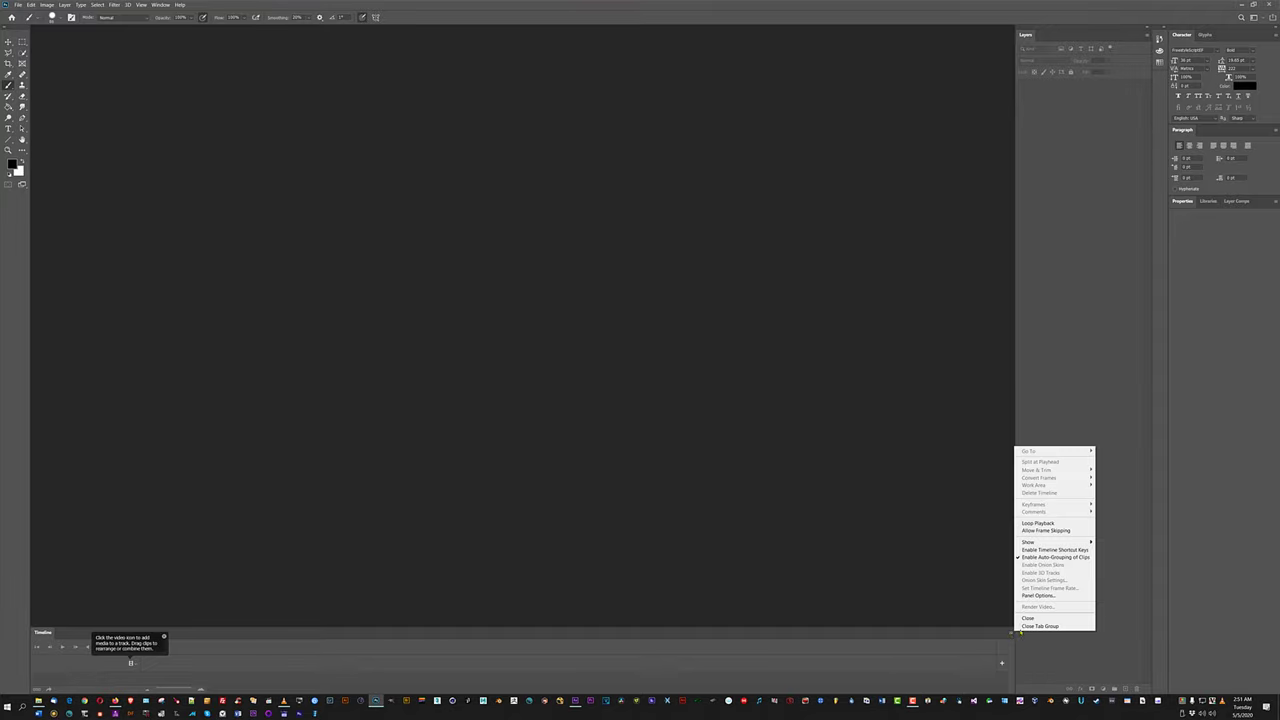
left_click(1025, 626)
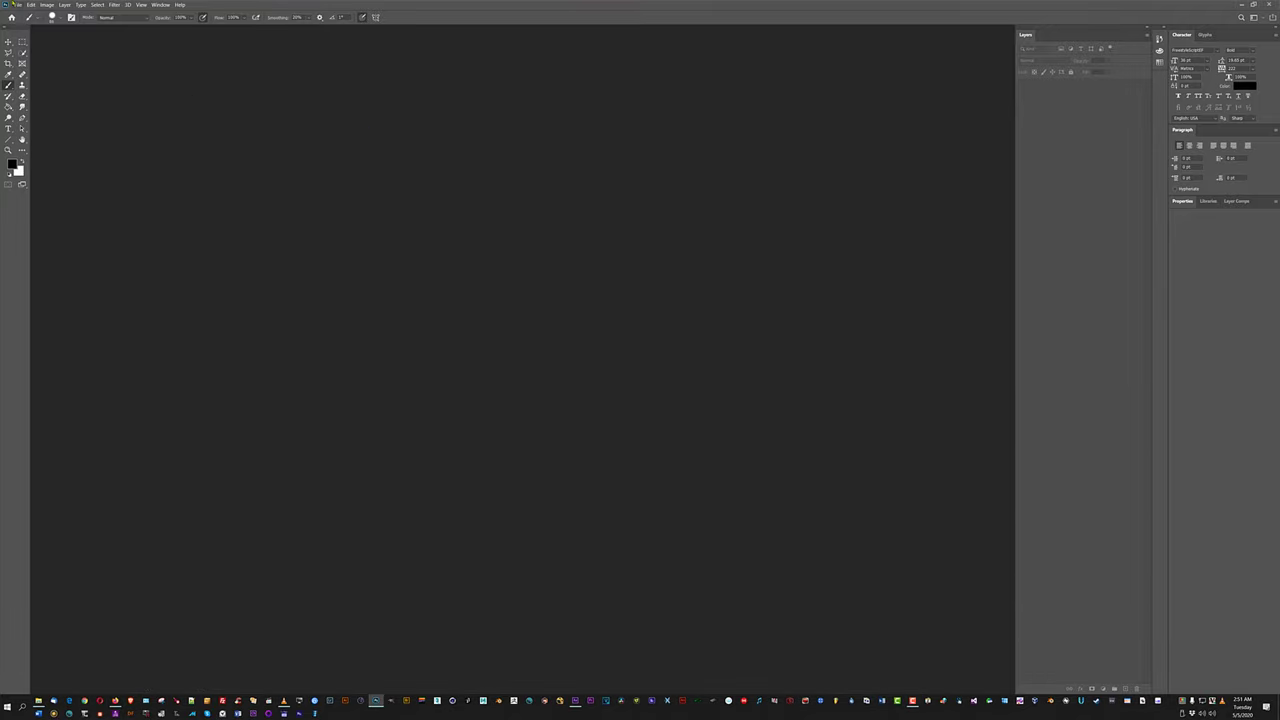
Load the files h01.png to h10.png from the stickers project's hmm folder into one document as stacked layers.
left_click(18, 5)
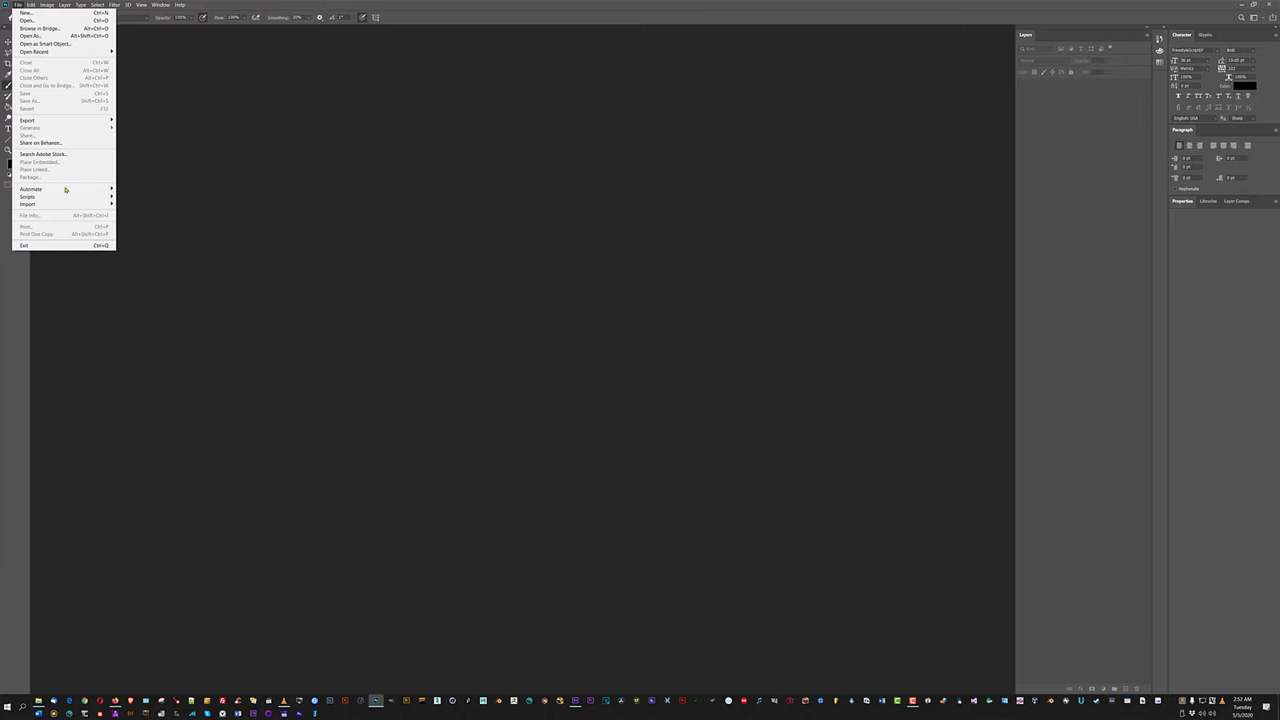
mouse_move(66, 190)
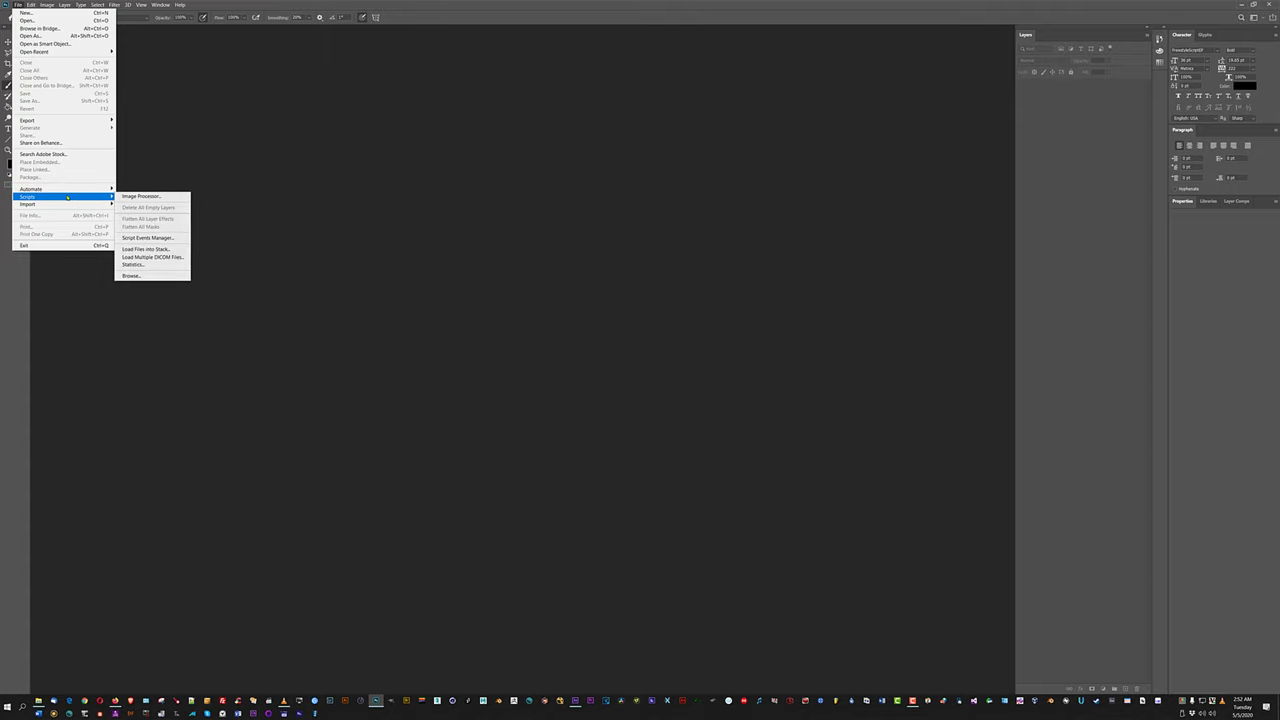
left_click(155, 250)
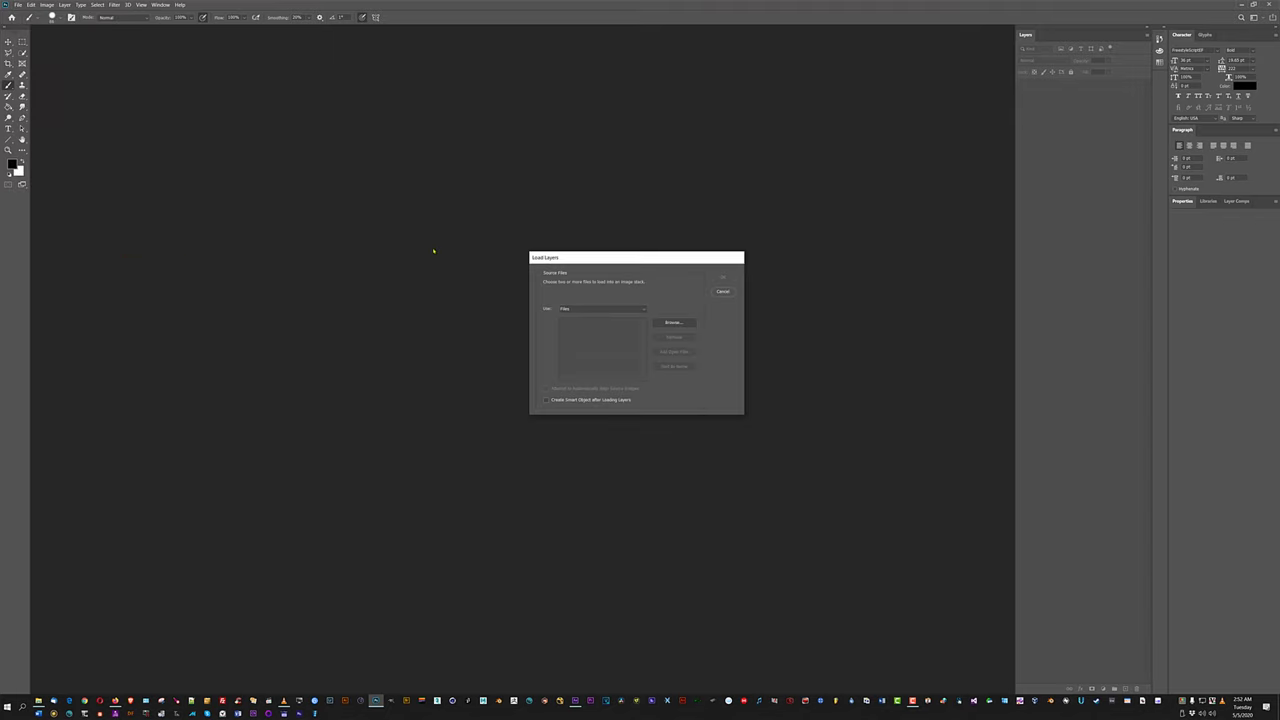
left_click(673, 323)
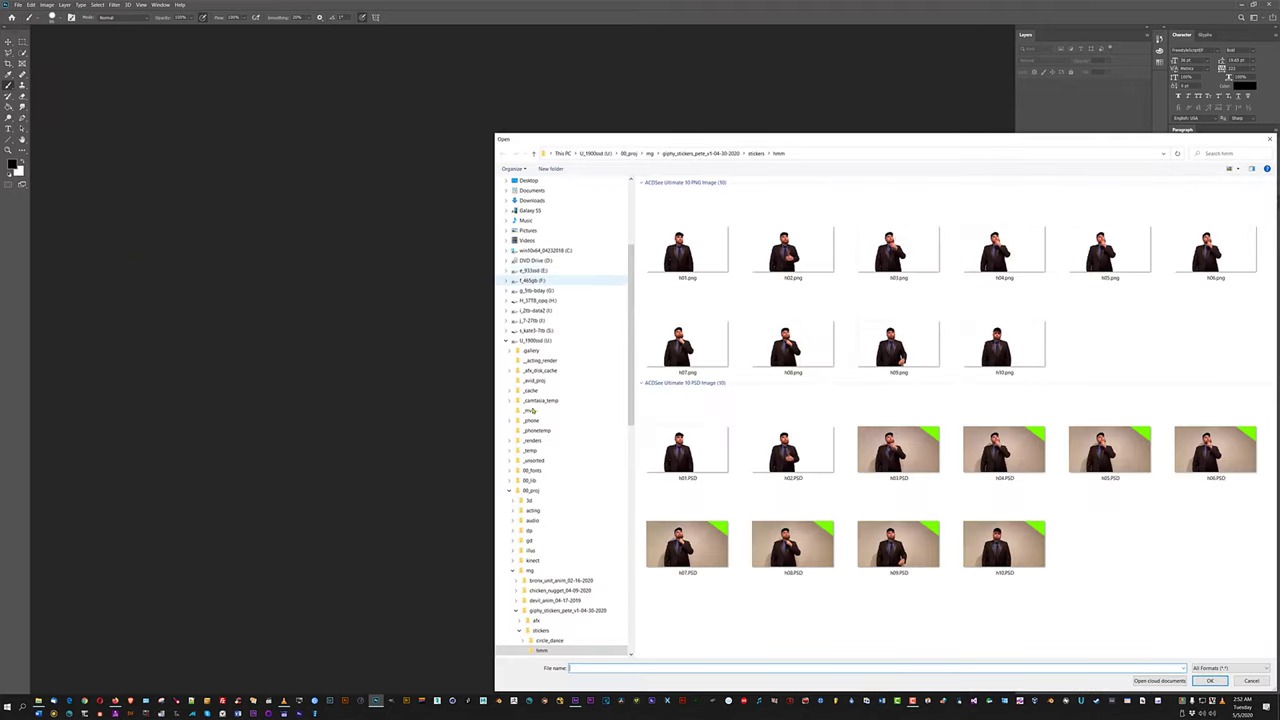
scroll(533, 410, "down", 2)
left_click(687, 250)
left_click(1003, 345, "shift")
left_click(1209, 680)
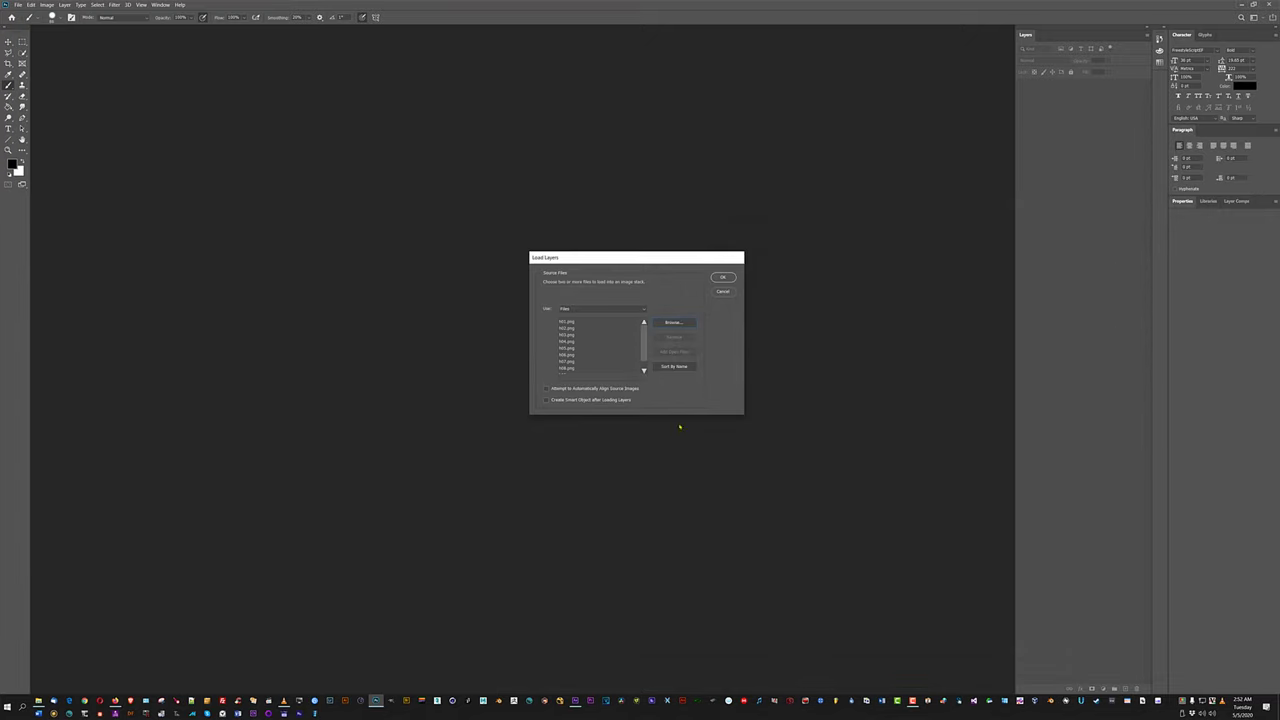
left_click(723, 277)
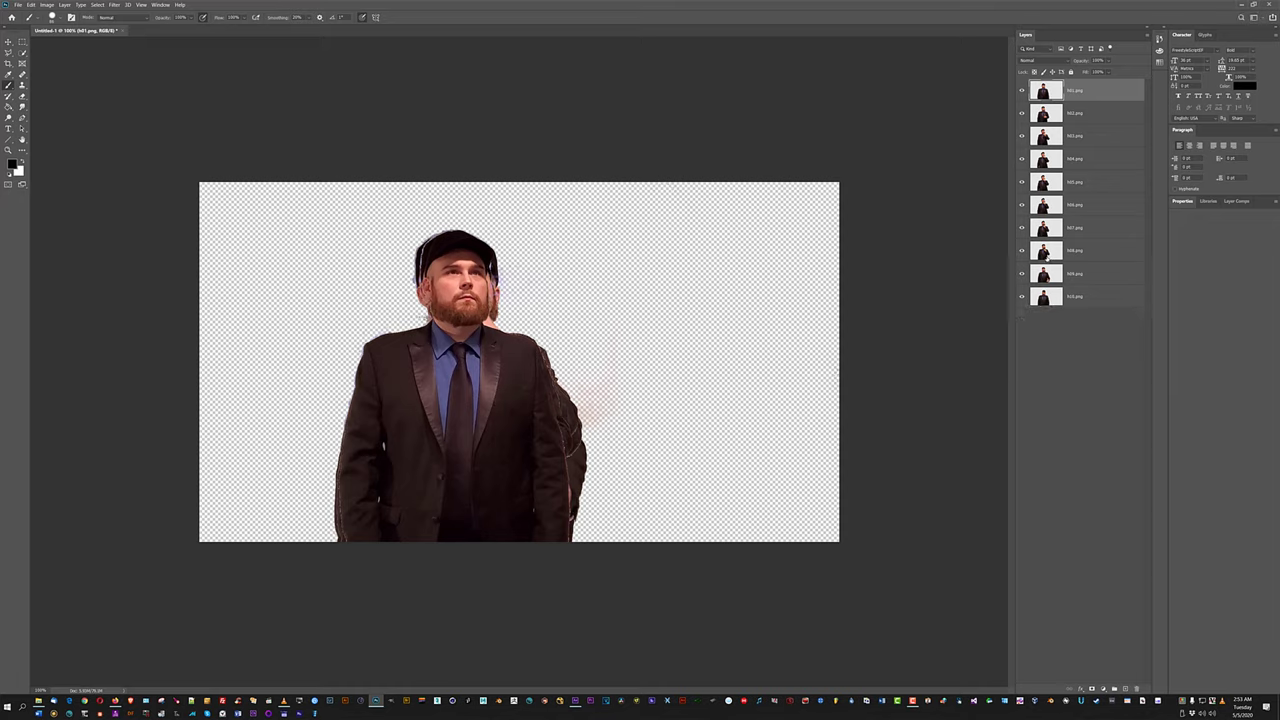
Toggle the h01.png layer's visibility off and on to check the frame beneath it.
left_click(1021, 91)
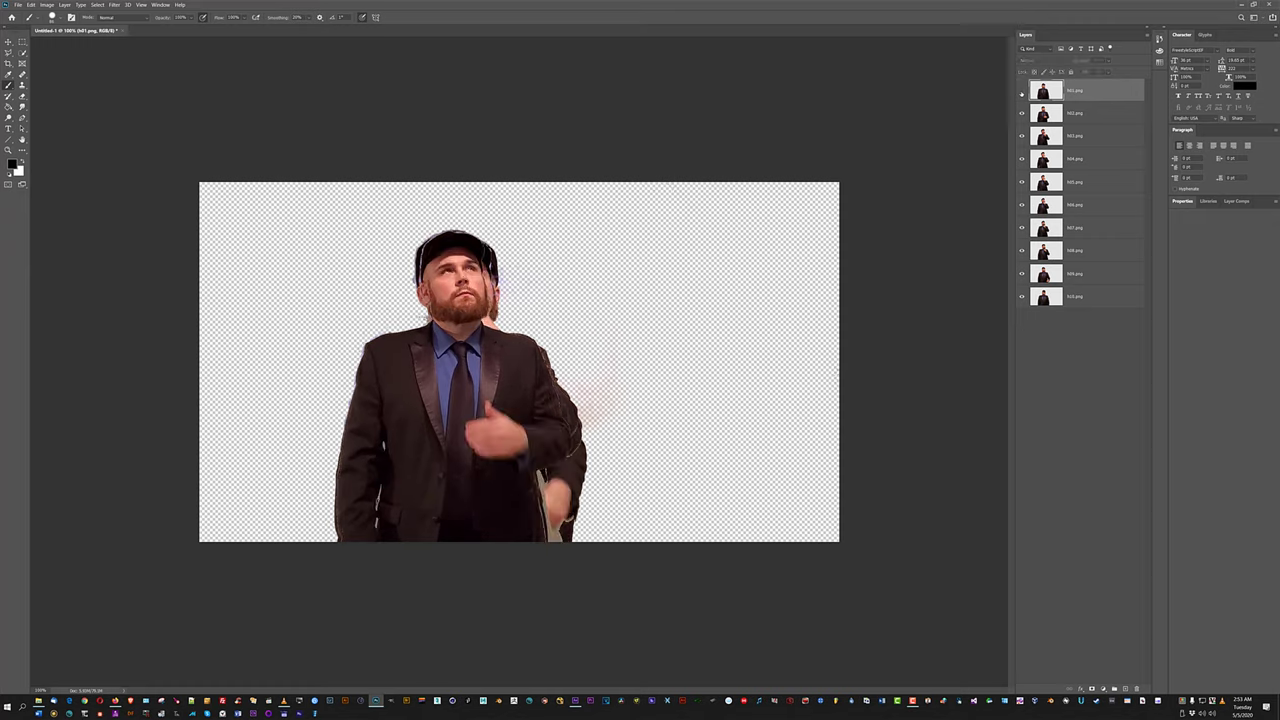
left_click(1021, 91)
left_click(1021, 91)
left_click(1021, 91)
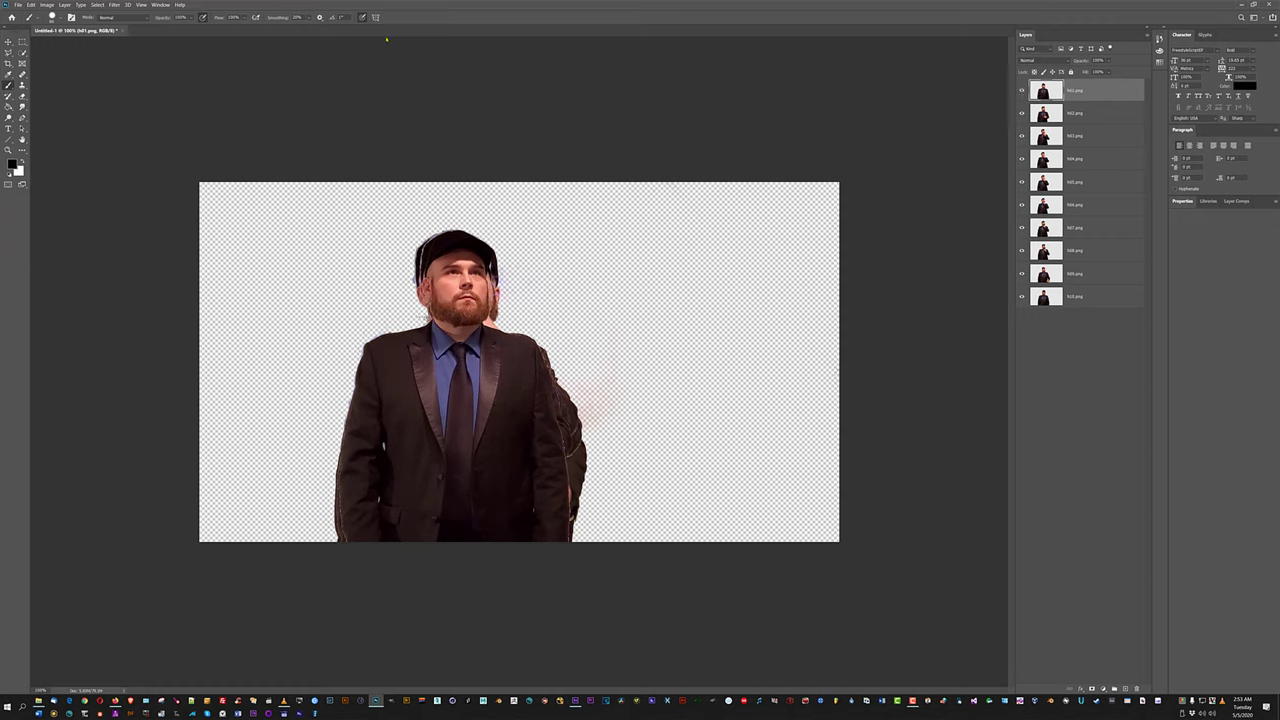
Show the Timeline, create a frame animation, and make its frames from the document's layers.
left_click(160, 5)
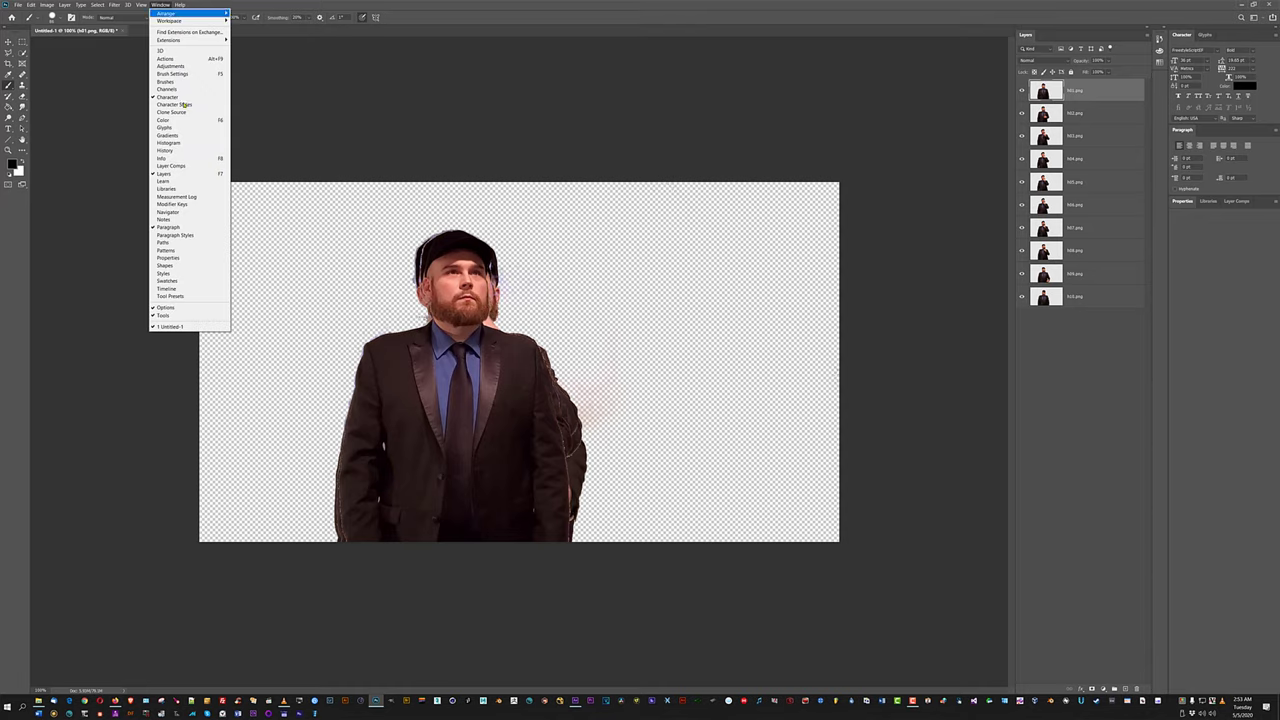
left_click(188, 288)
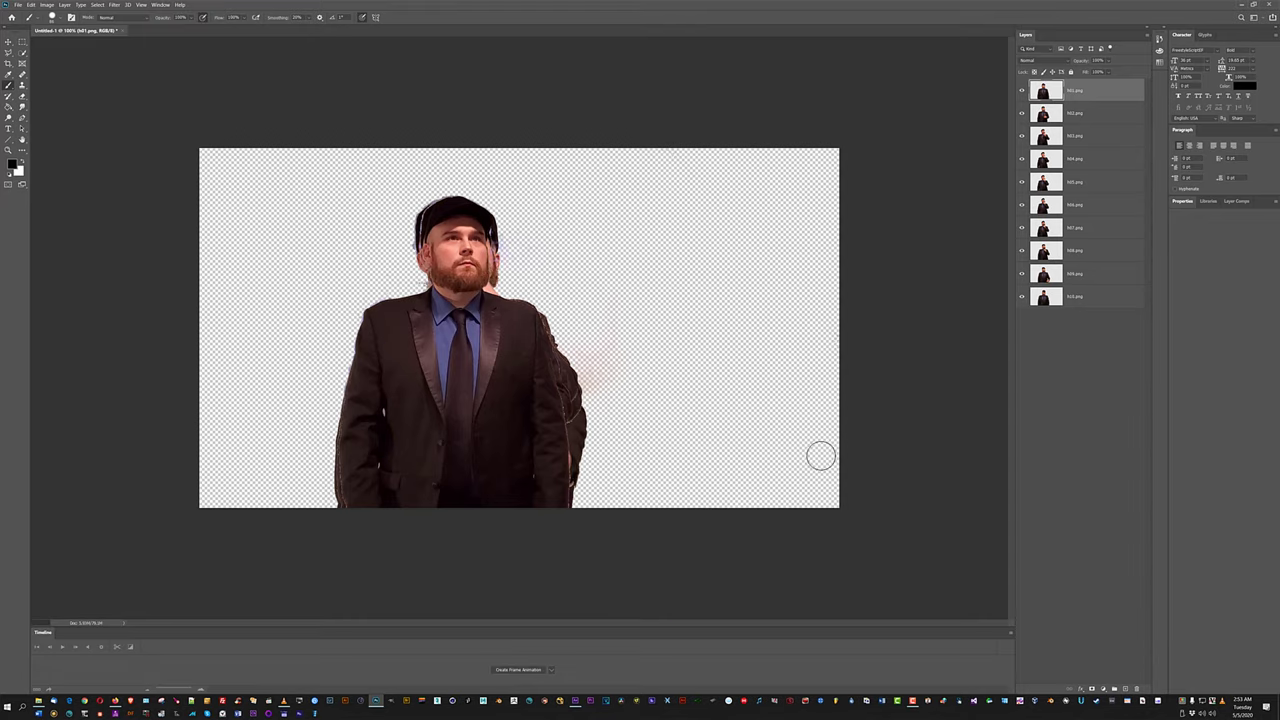
left_click(533, 670)
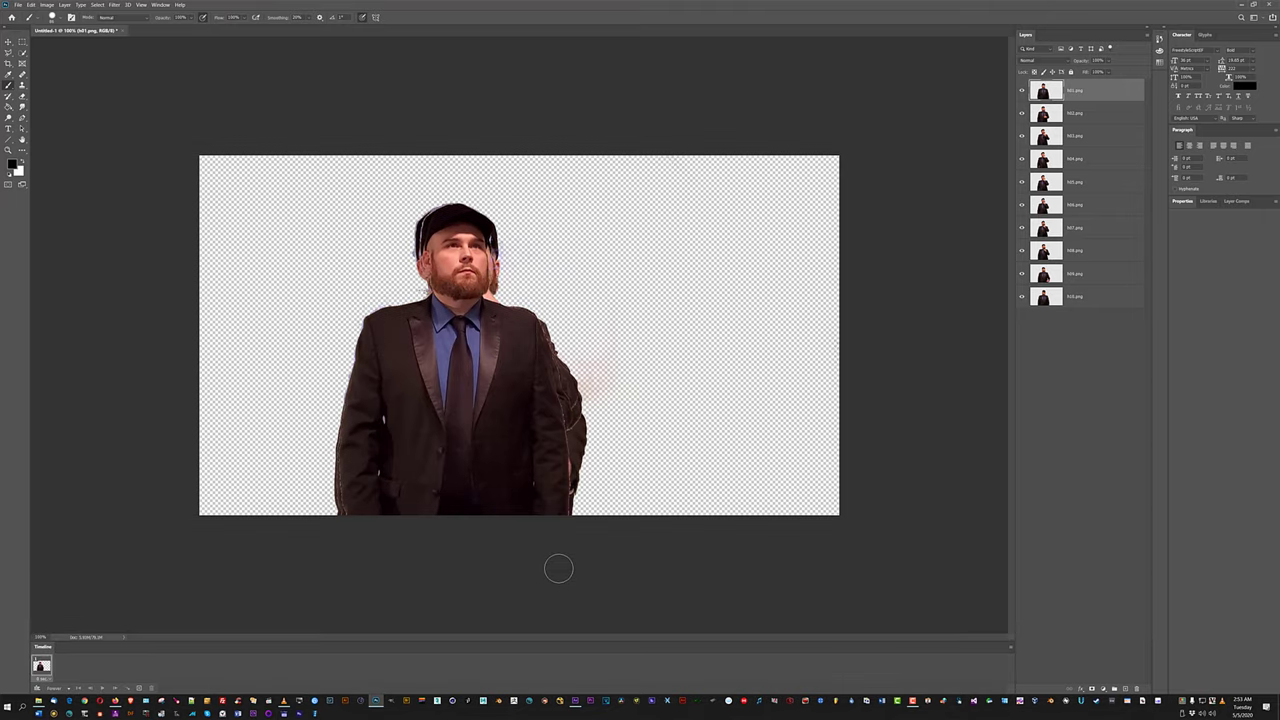
left_click(1011, 648)
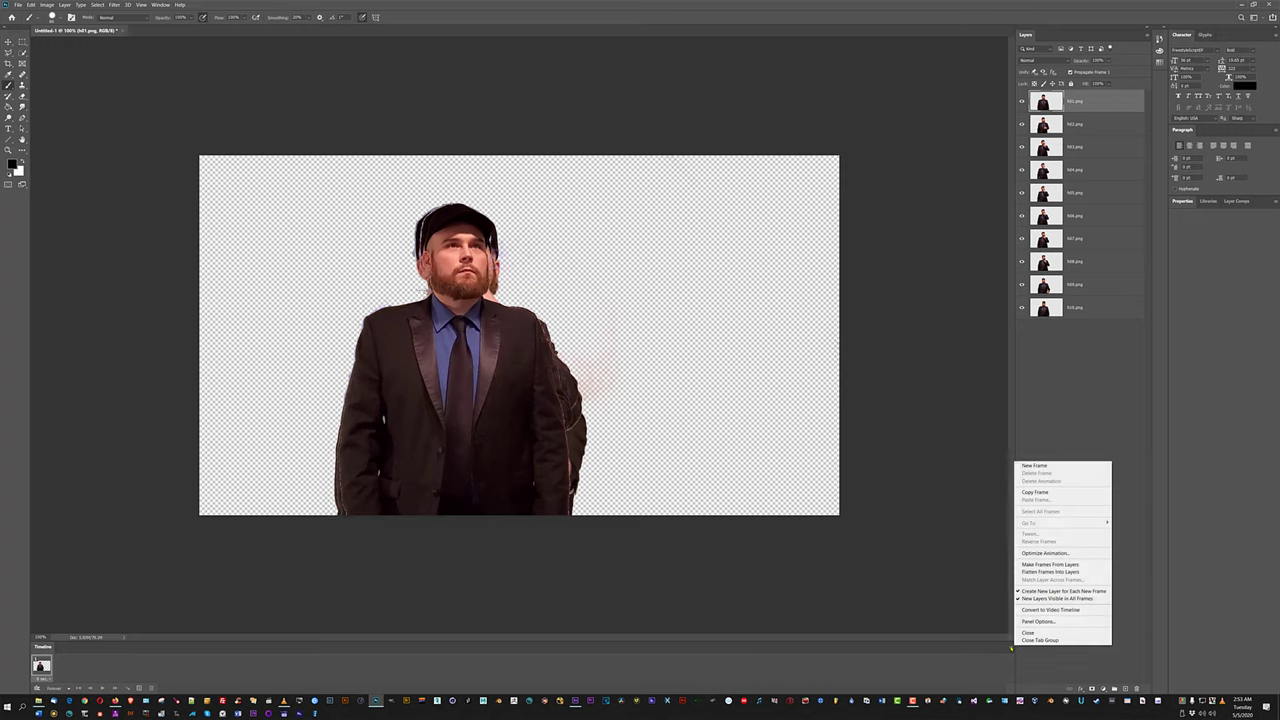
left_click(1043, 565)
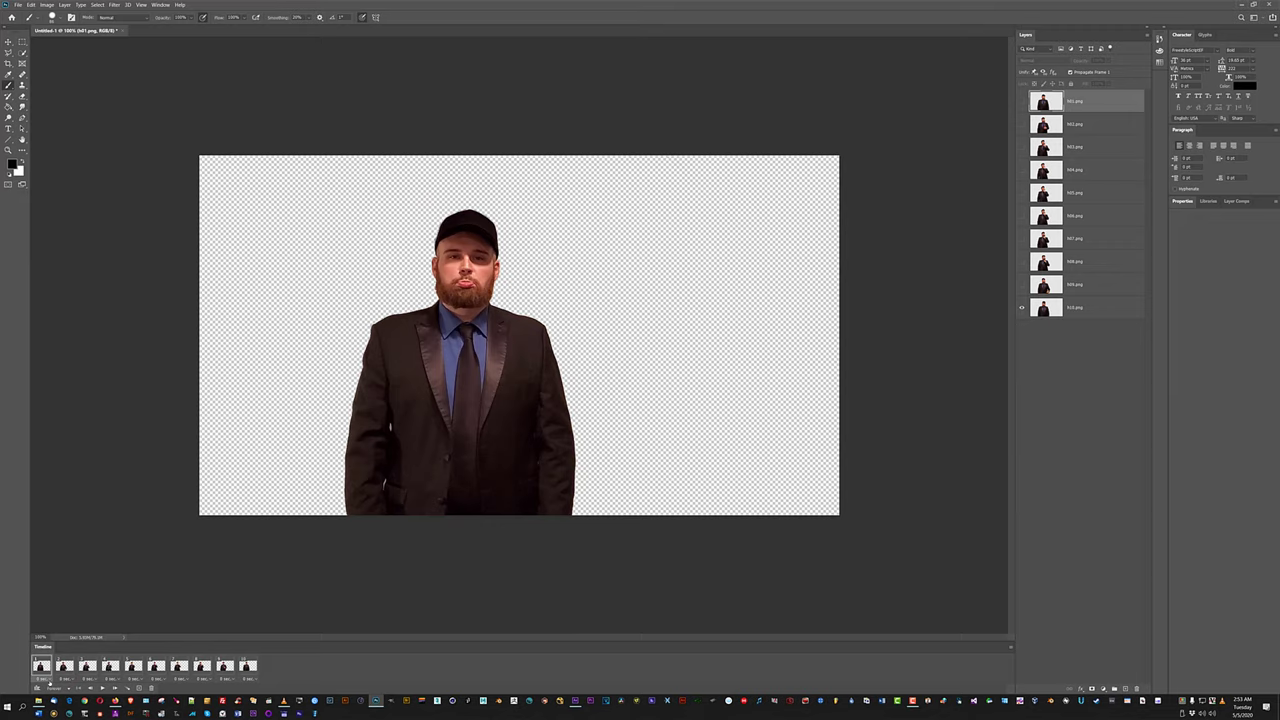
Look at the first frame's delay options without changing them and play the frame animation.
left_click(49, 681)
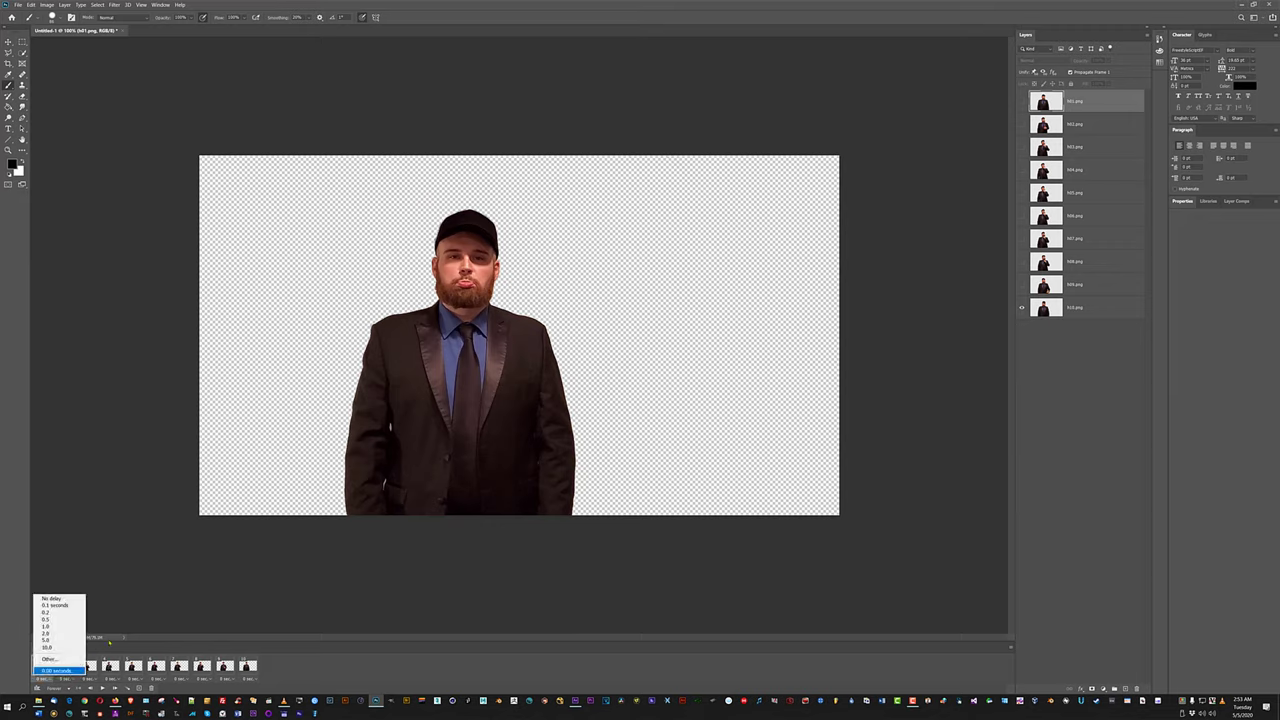
left_click(127, 609)
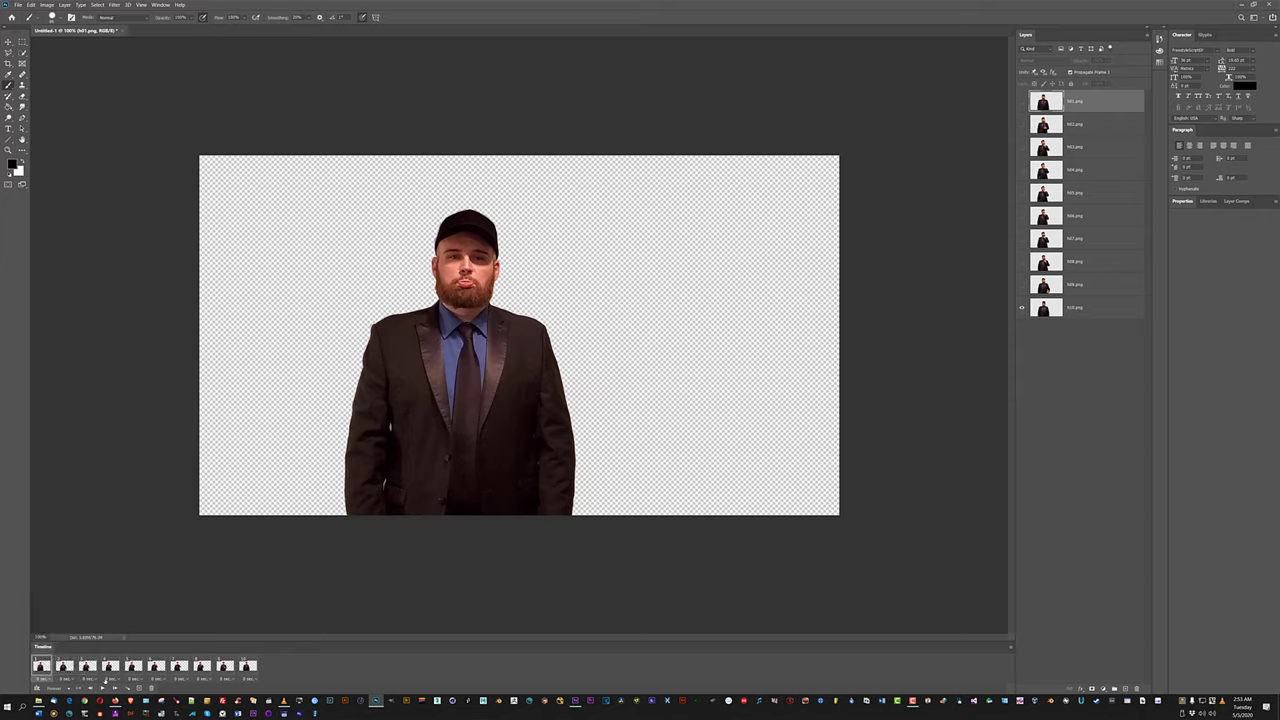
left_click(103, 688)
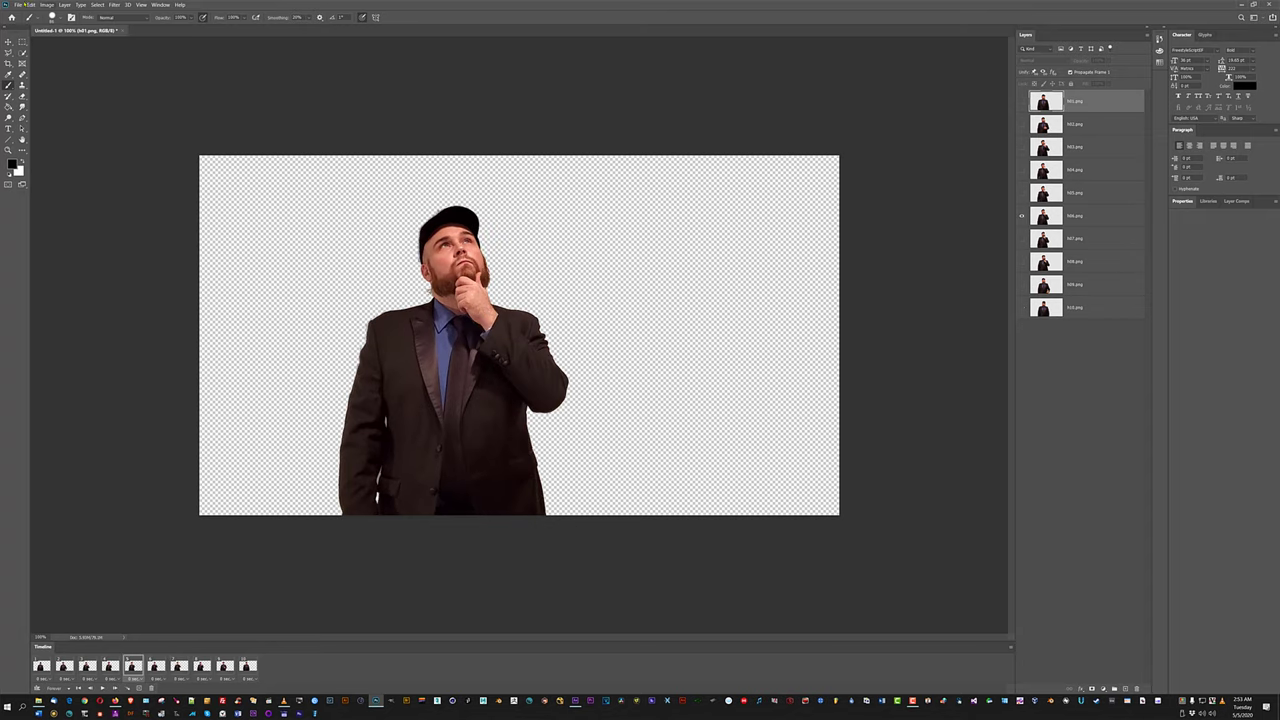
Save the document as the Photoshop file ghmm-wider-test in the hmm folder with Maximize Compatibility on.
left_click(18, 4)
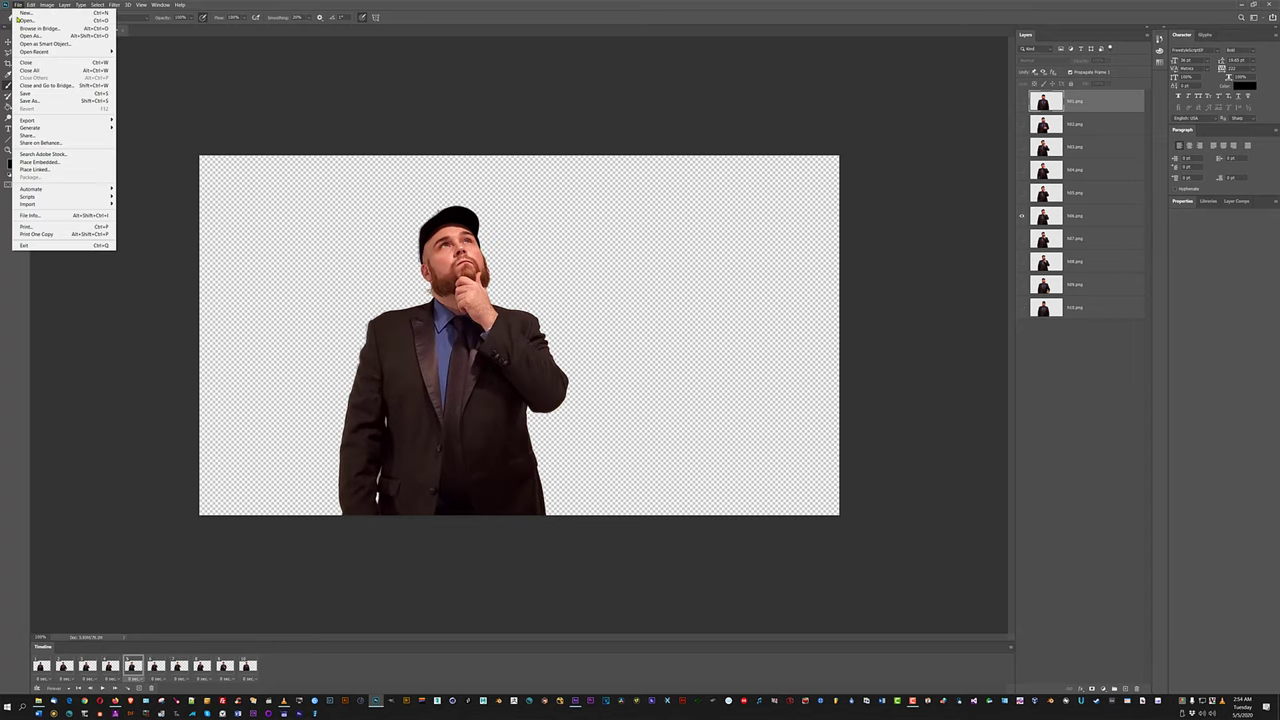
left_click(57, 102)
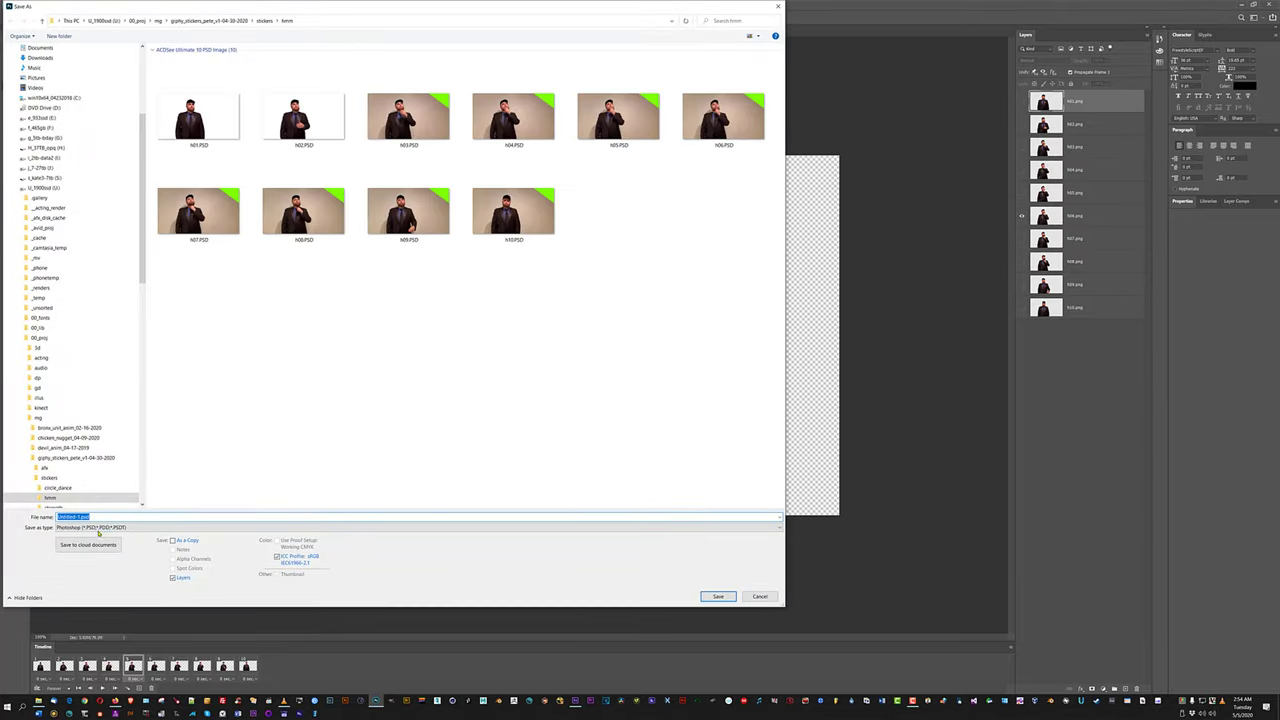
left_click(97, 528)
left_click(97, 532)
double_click(112, 516)
type("0")
type("hmm-wider-test")
key("Return")
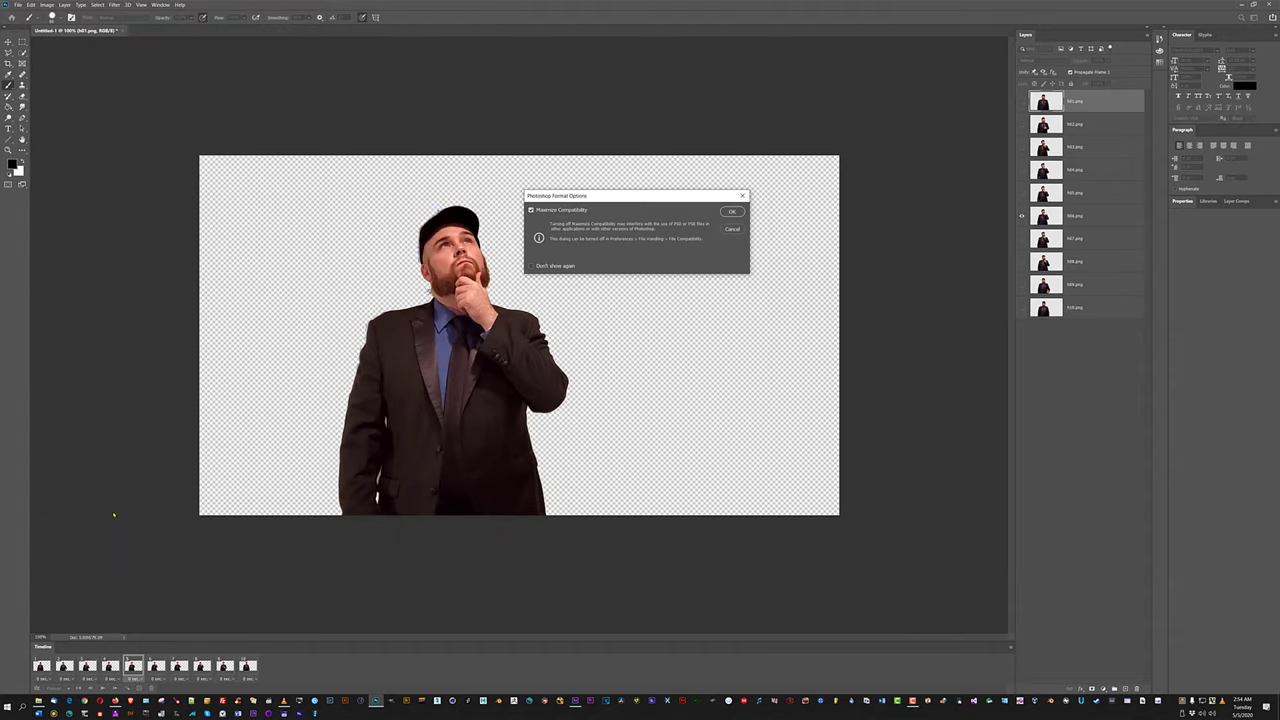
left_click(733, 212)
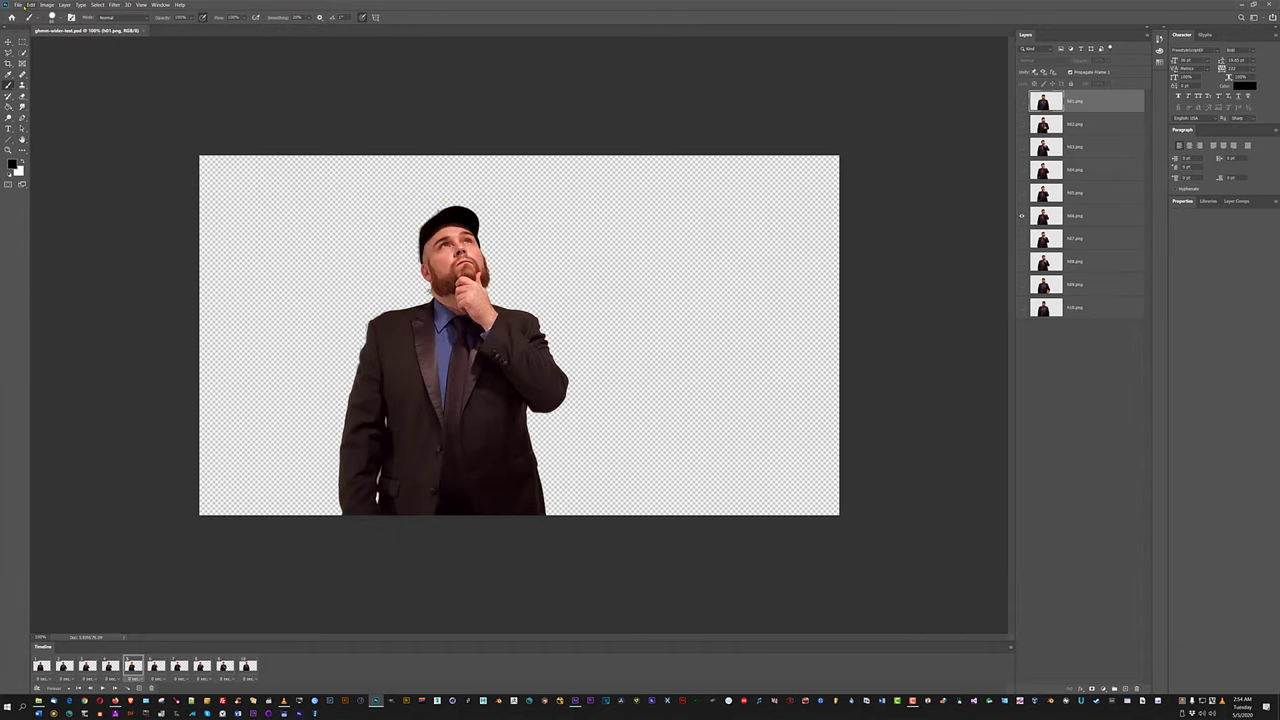
left_click(20, 5)
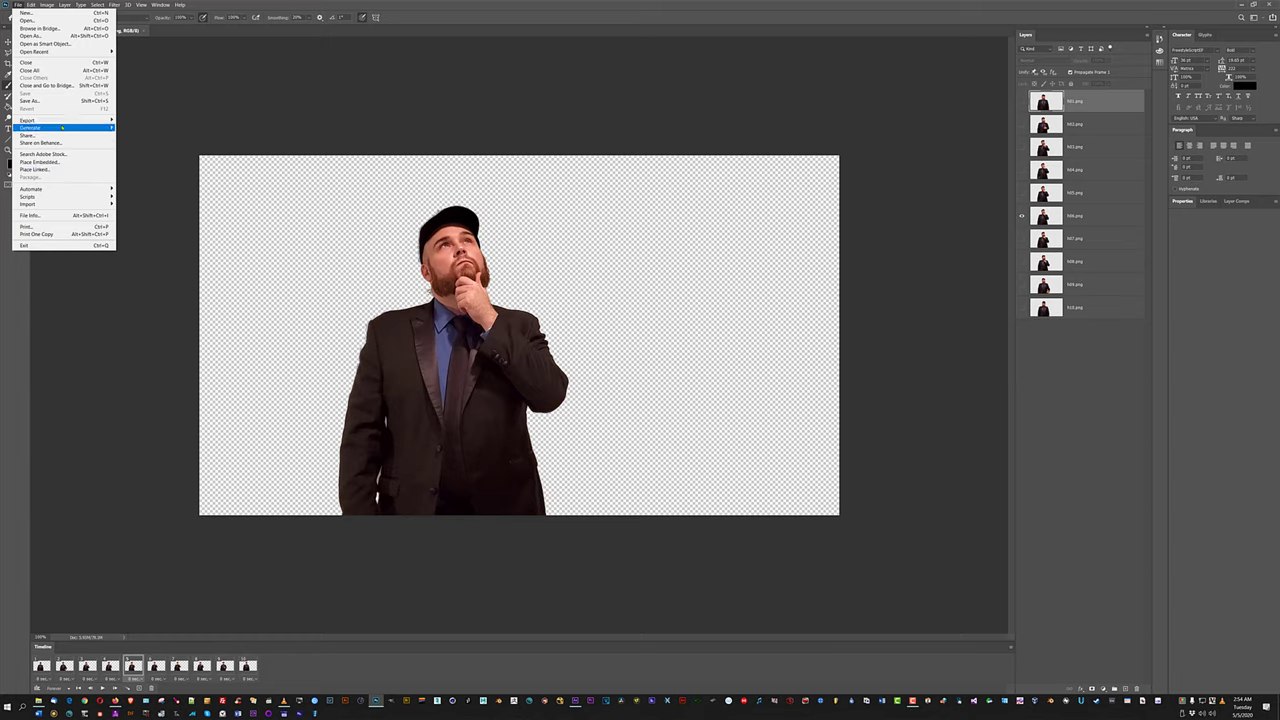
mouse_move(62, 120)
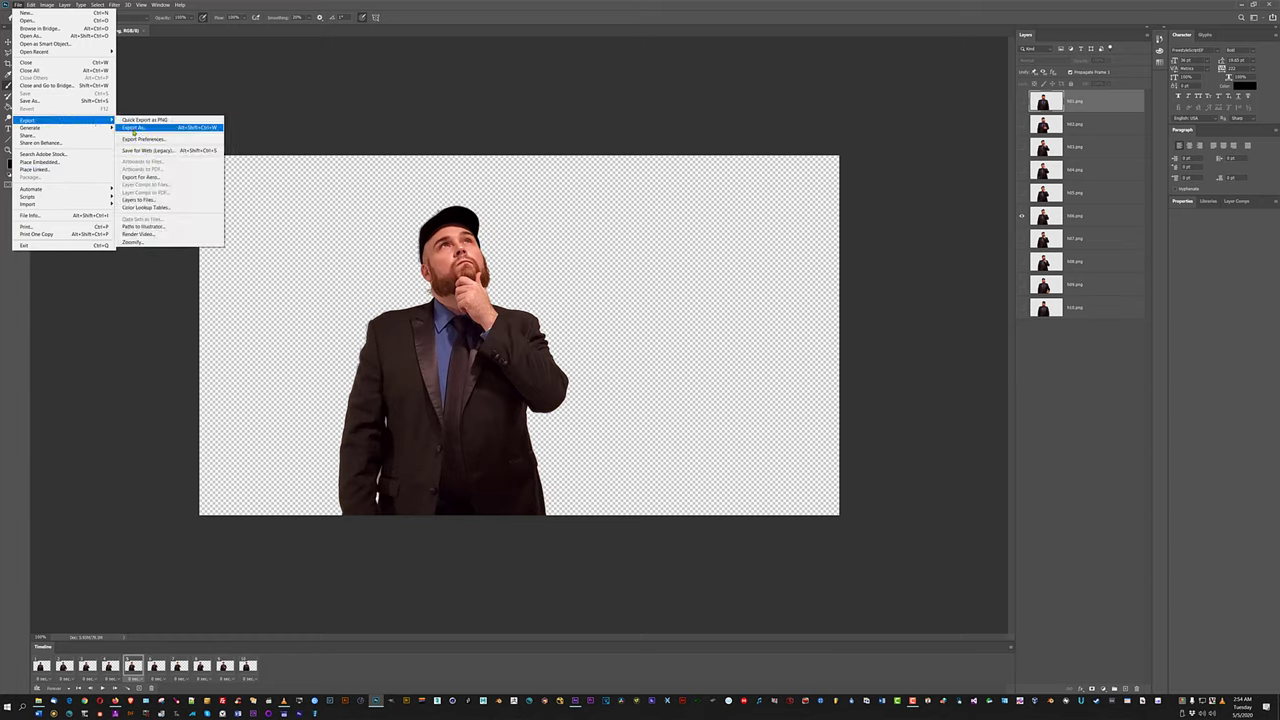
left_click(133, 129)
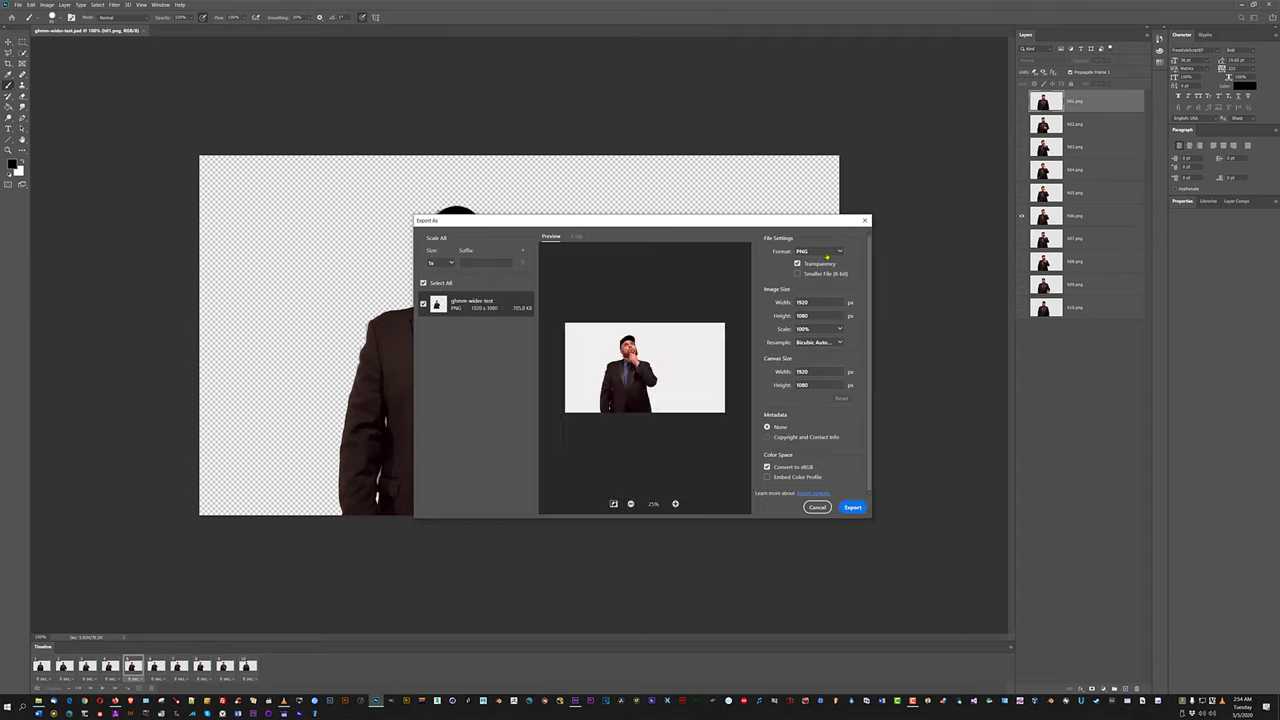
left_click(827, 254)
left_click(808, 282)
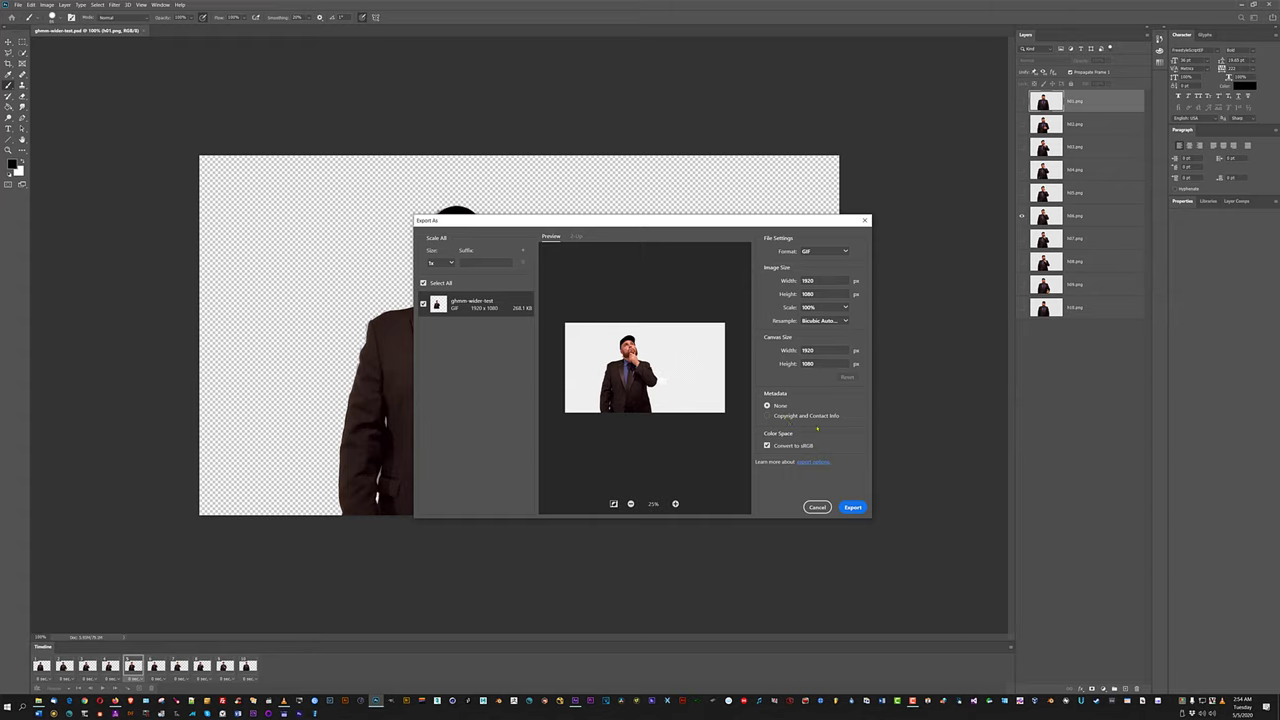
left_click(817, 507)
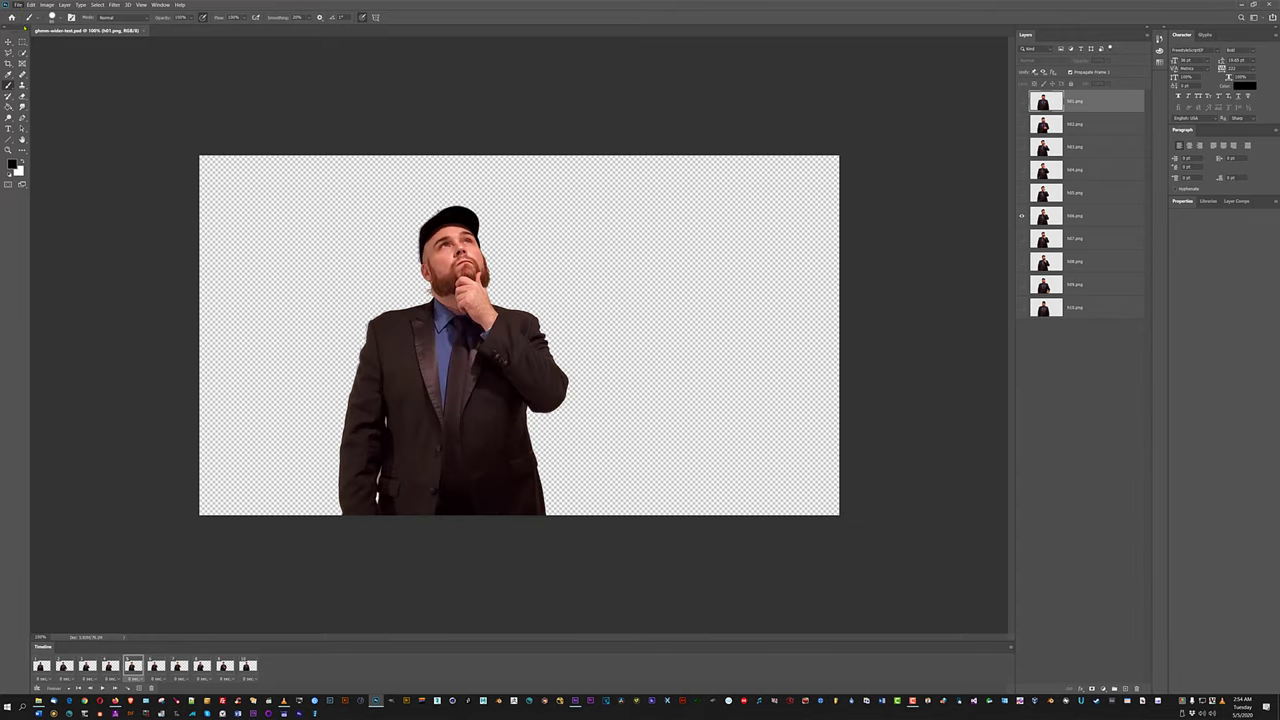
Save a copy of the animation in GIF format as ghmm-wider-test.gif in the hmm folder.
left_click(18, 5)
left_click(57, 101)
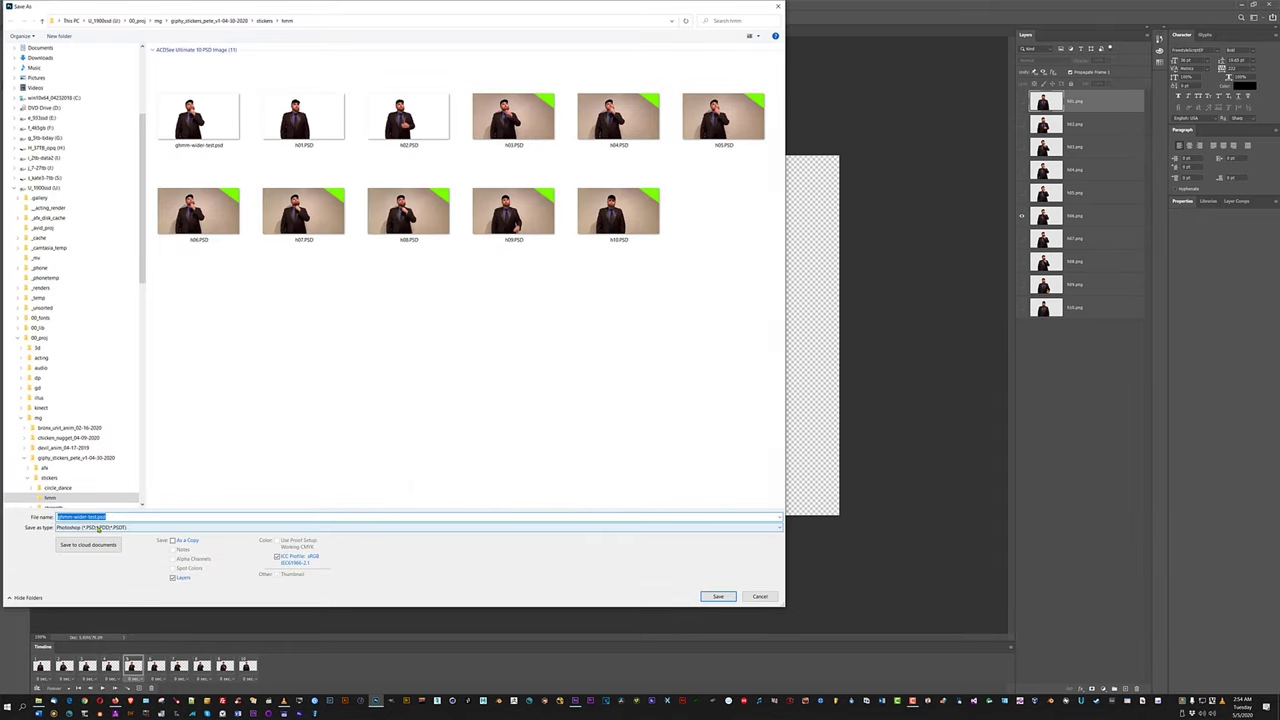
left_click(104, 527)
left_click(104, 585)
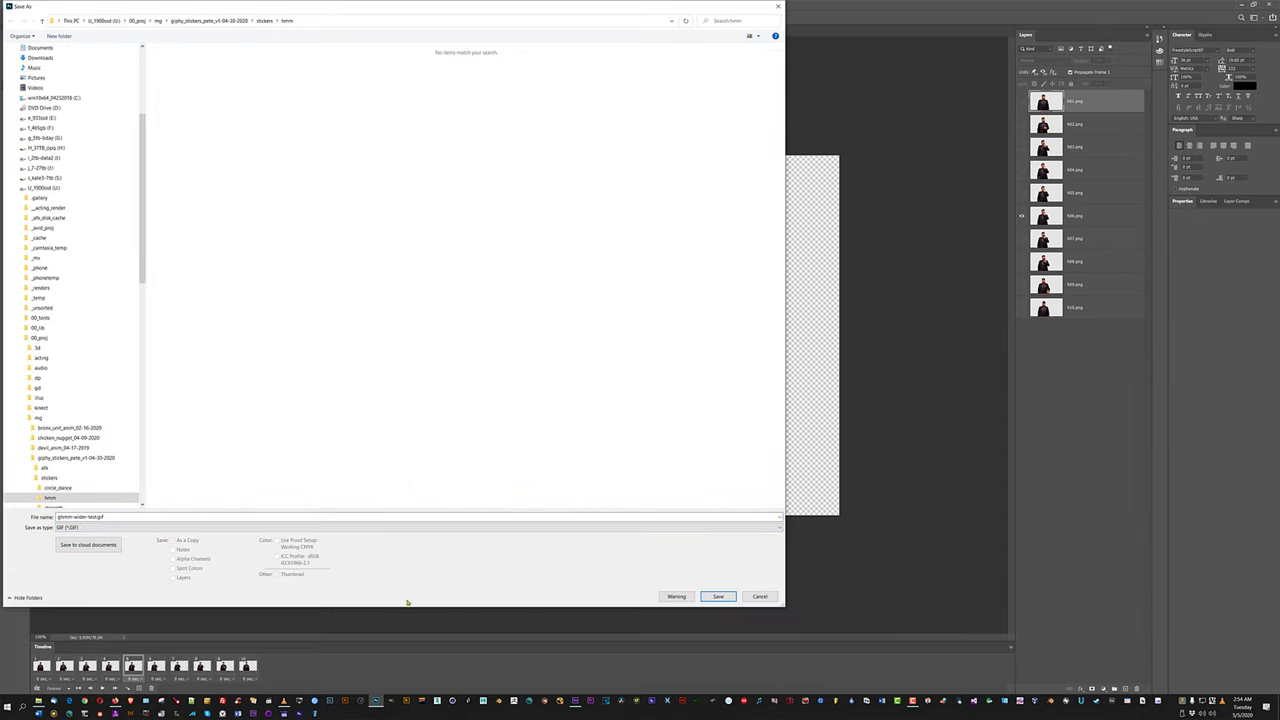
left_click(716, 597)
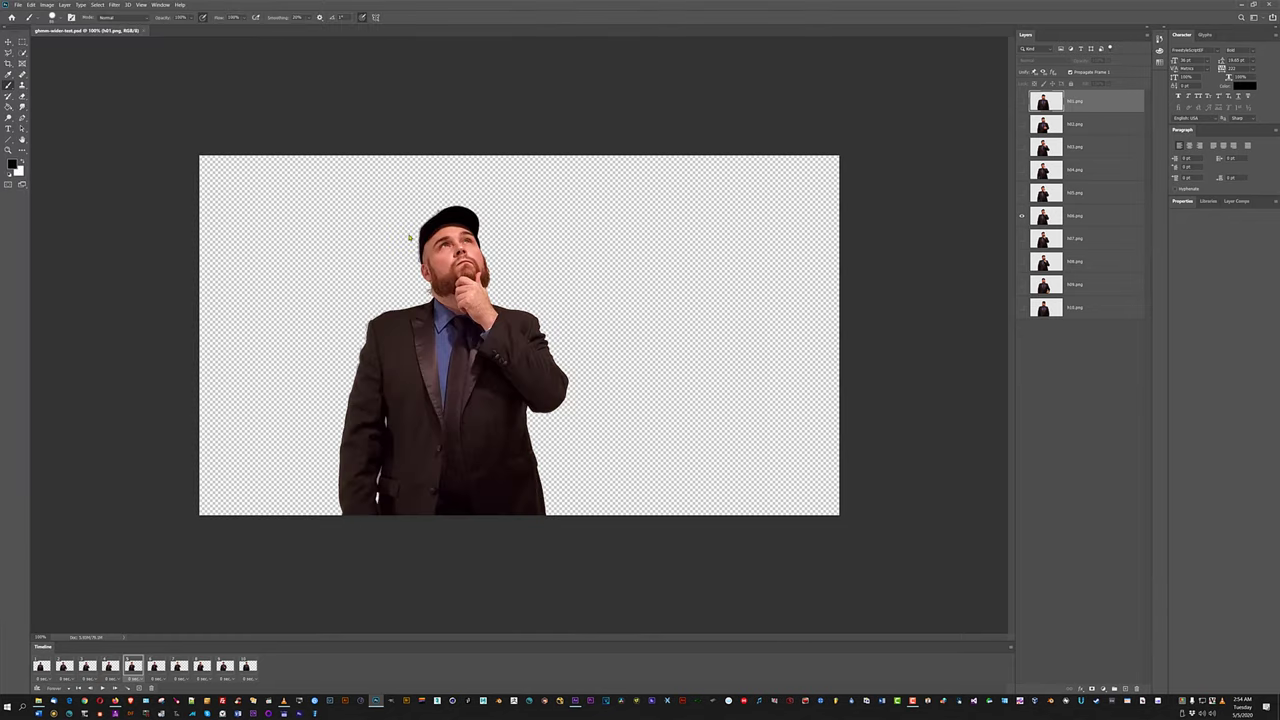
Check the palette, Forced and Dither options and accept the GIF settings with the Local (Perceptual) palette and Transparency on.
left_click(633, 192)
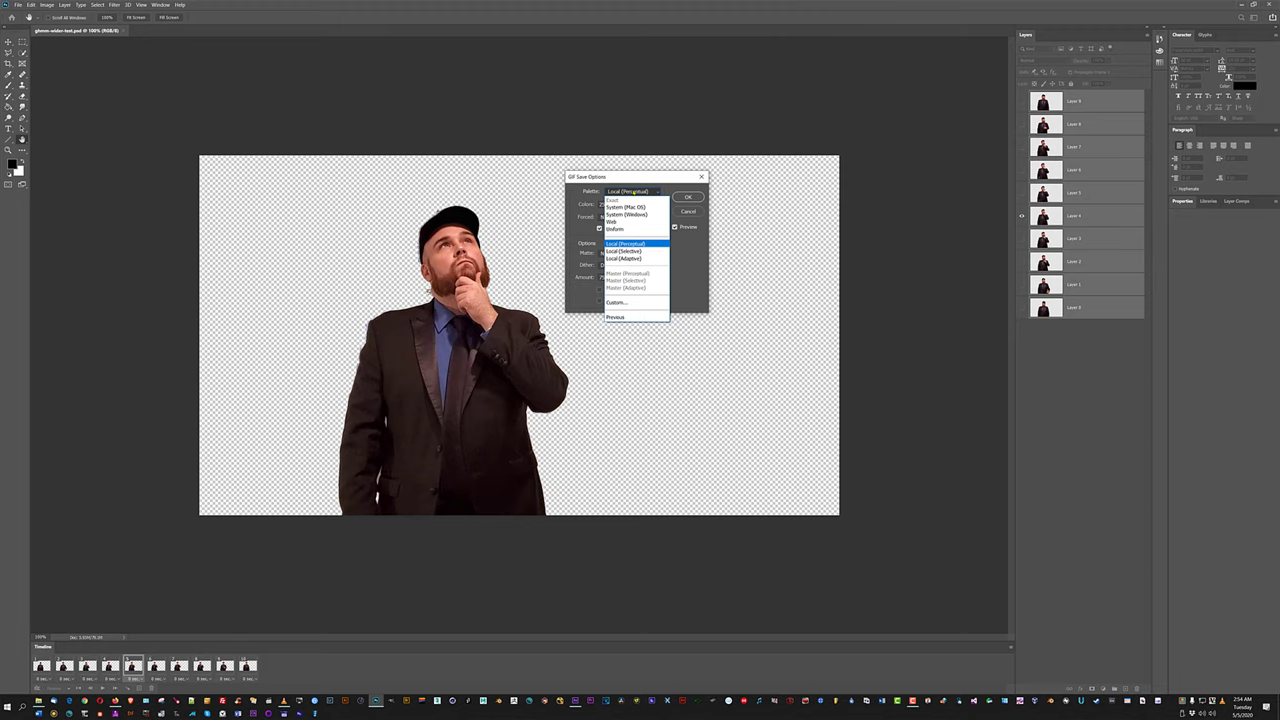
left_click(633, 245)
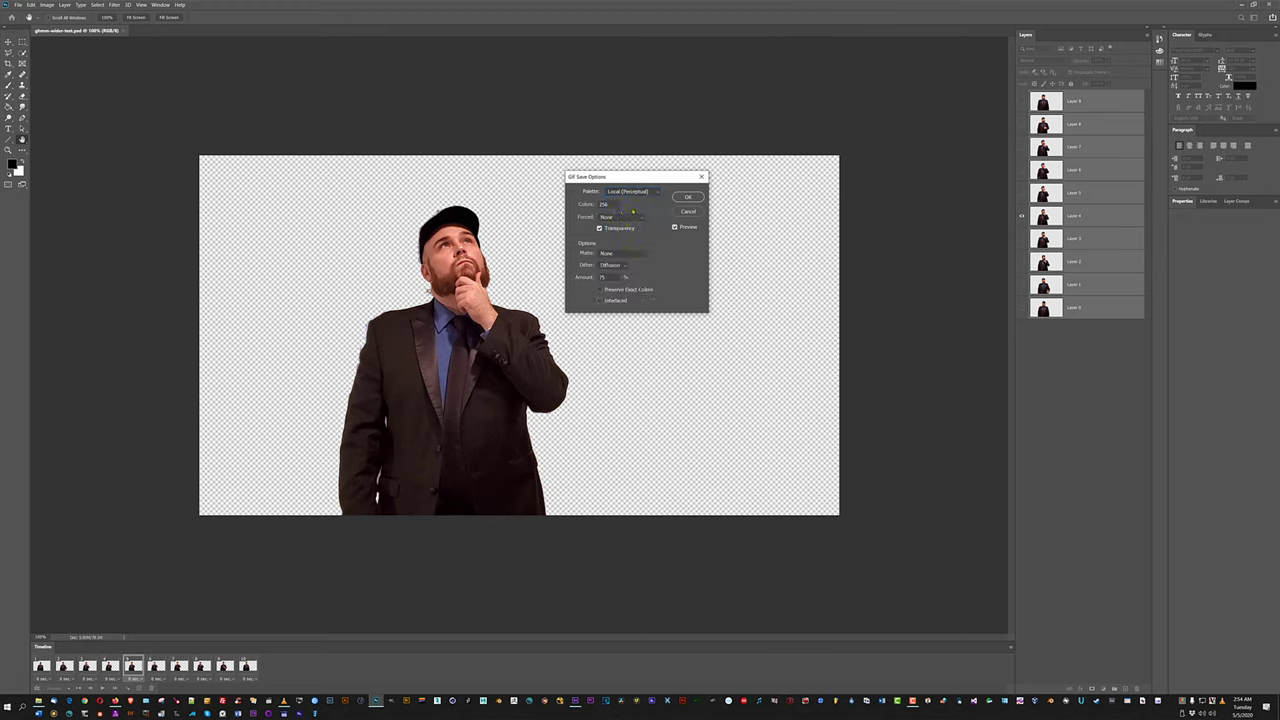
left_click(634, 219)
left_click(634, 219)
left_click(624, 266)
left_click(642, 275)
left_click(687, 197)
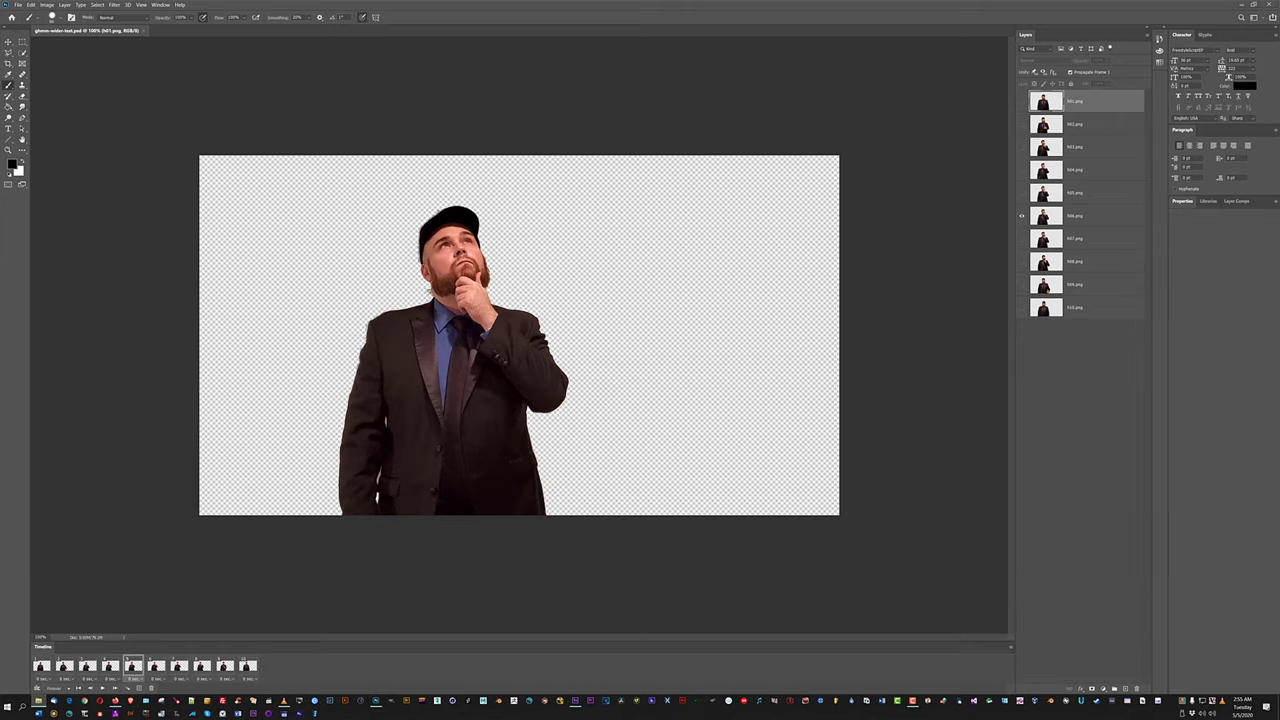
Switch to File Explorer and open the stickers > hmm folder inside the giphy stickers project on the U: drive.
left_click(38, 700)
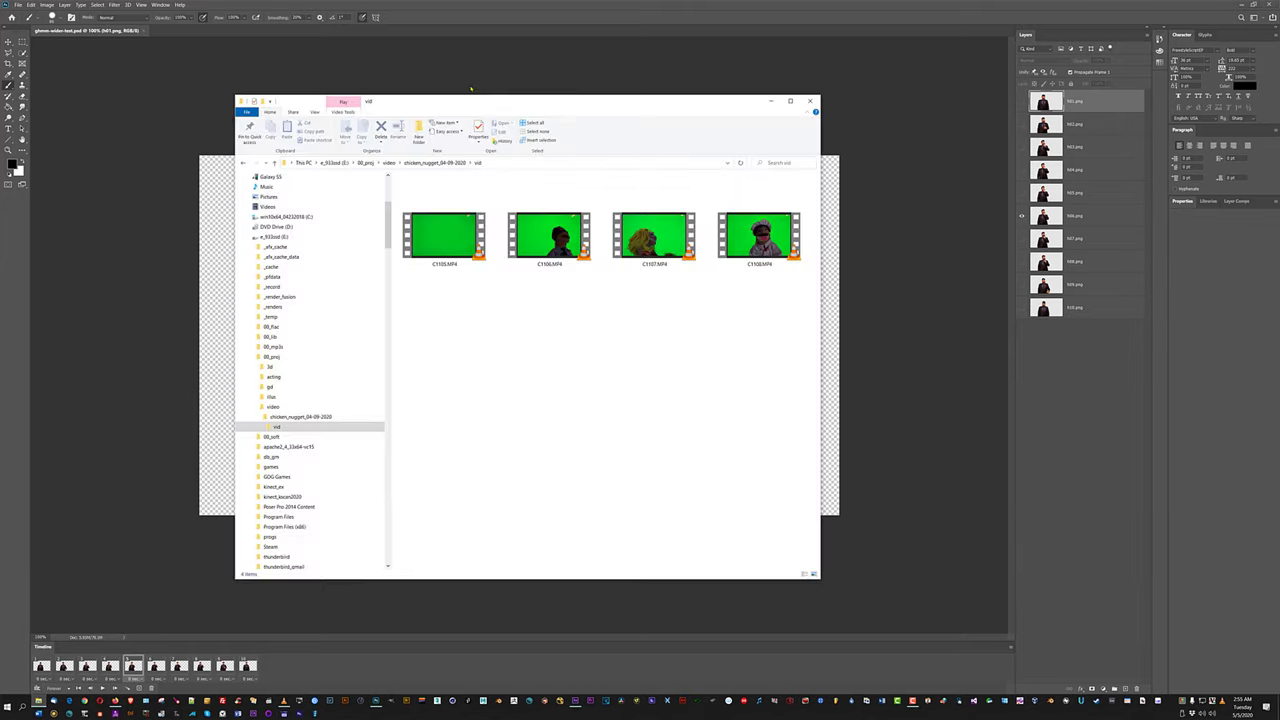
scroll(287, 385, "down", 10)
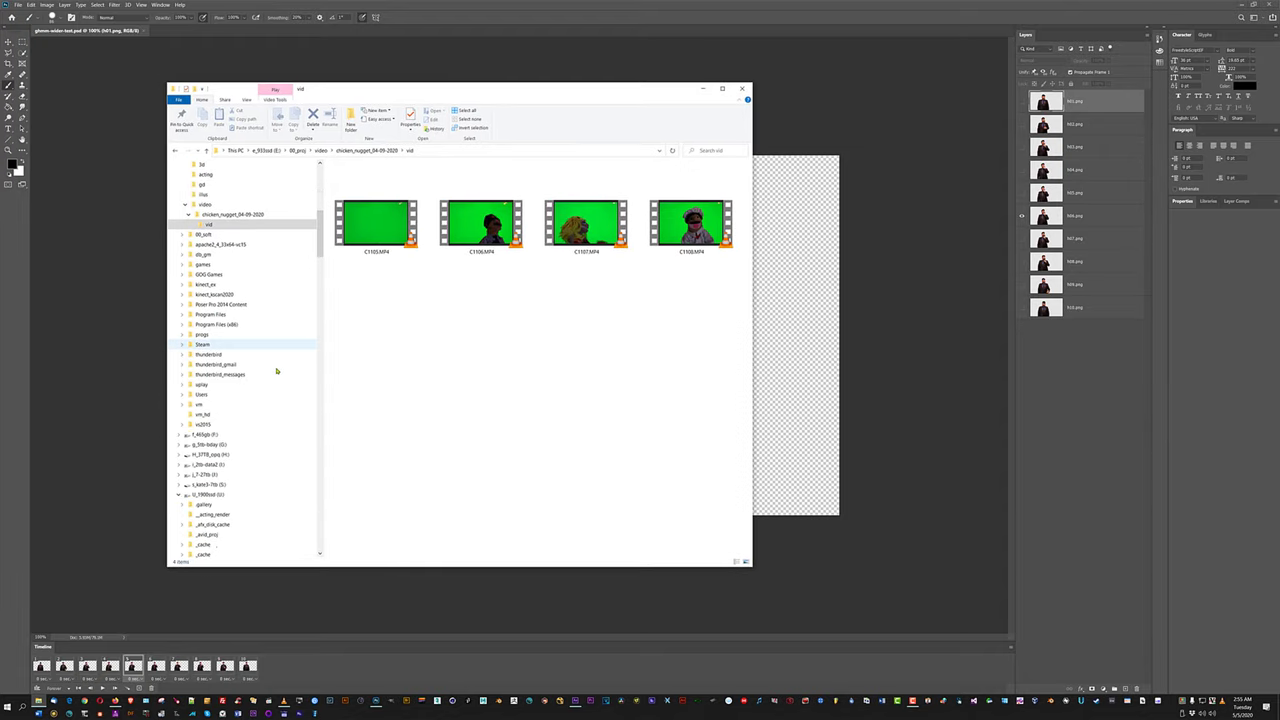
scroll(266, 375, "down", 6)
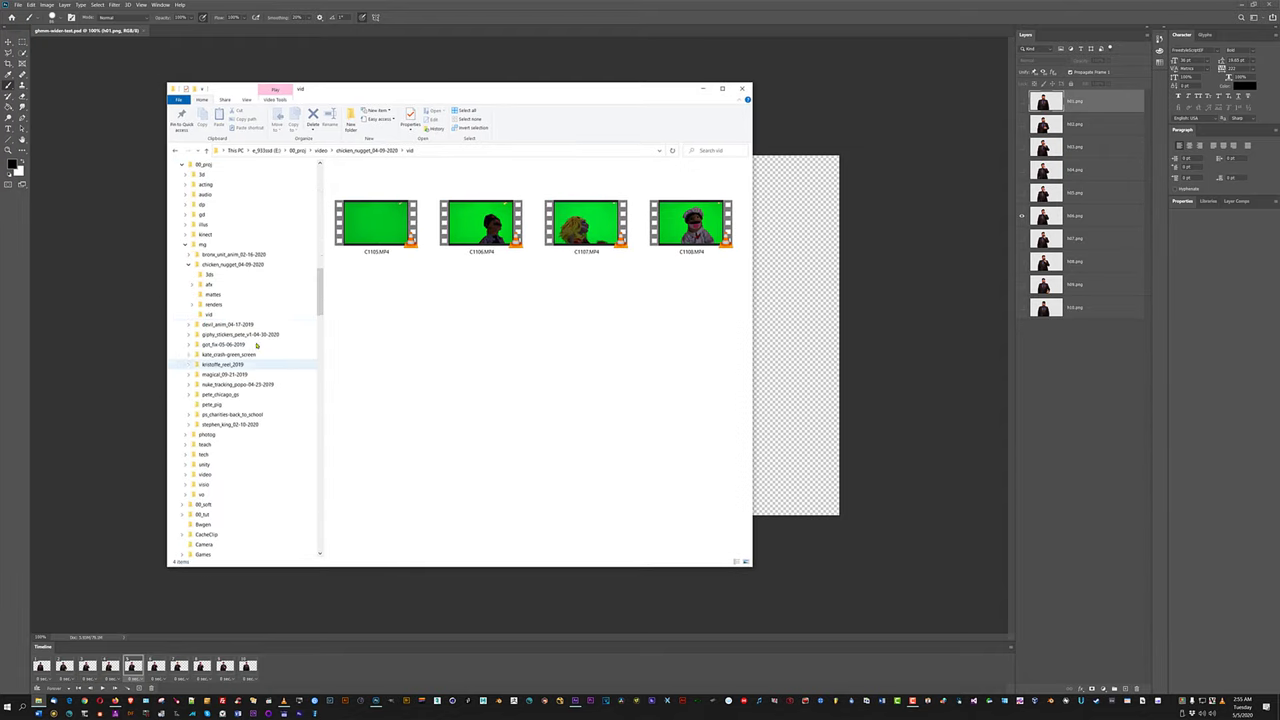
scroll(252, 335, "down", 7)
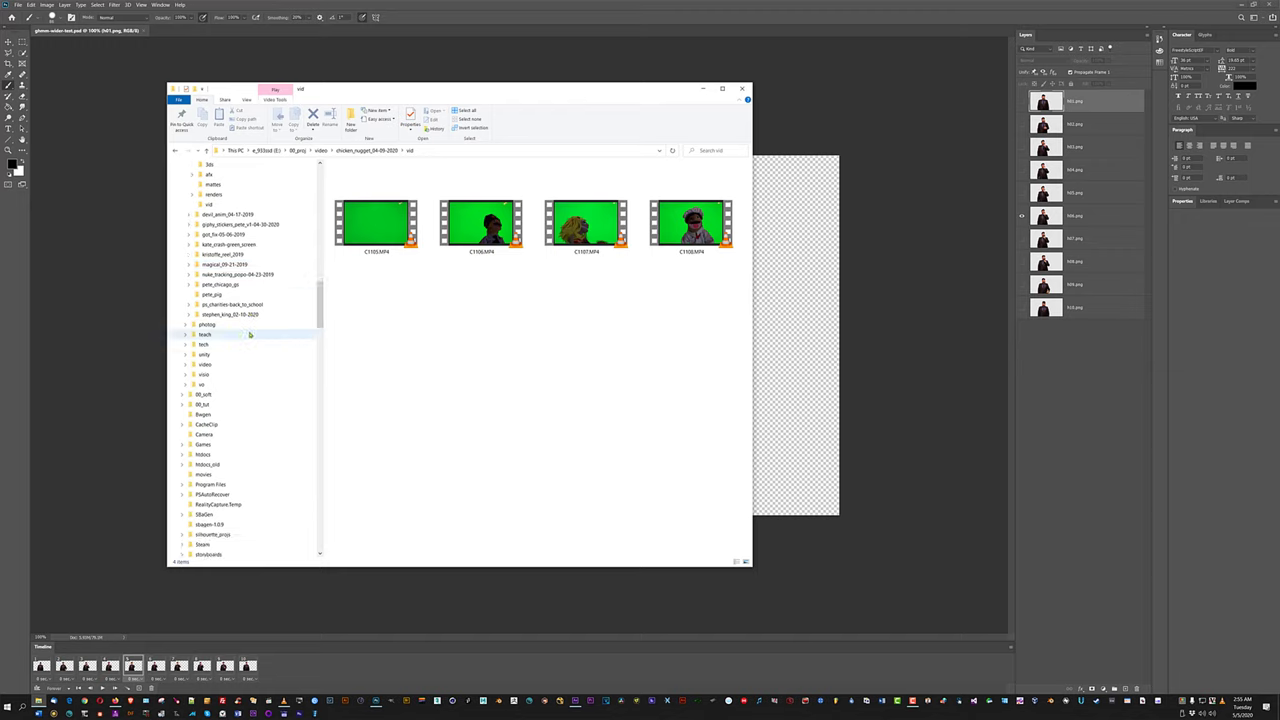
scroll(254, 336, "up", 9)
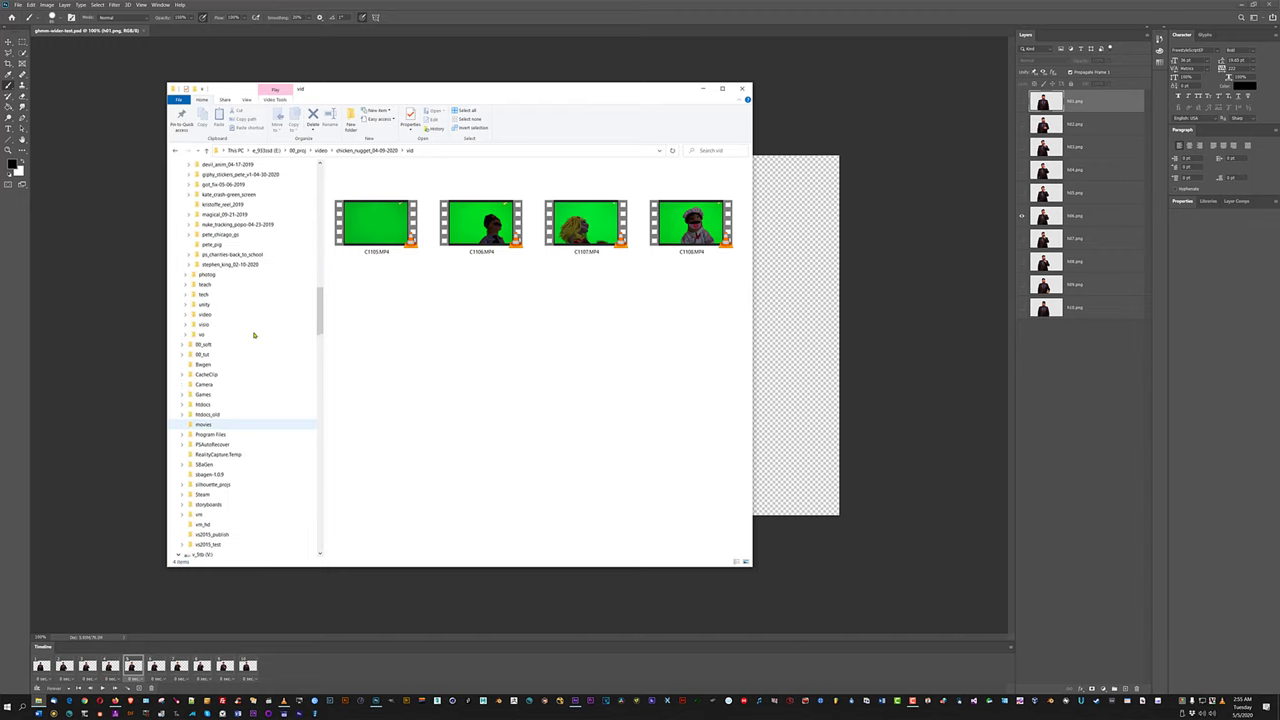
left_click(240, 295)
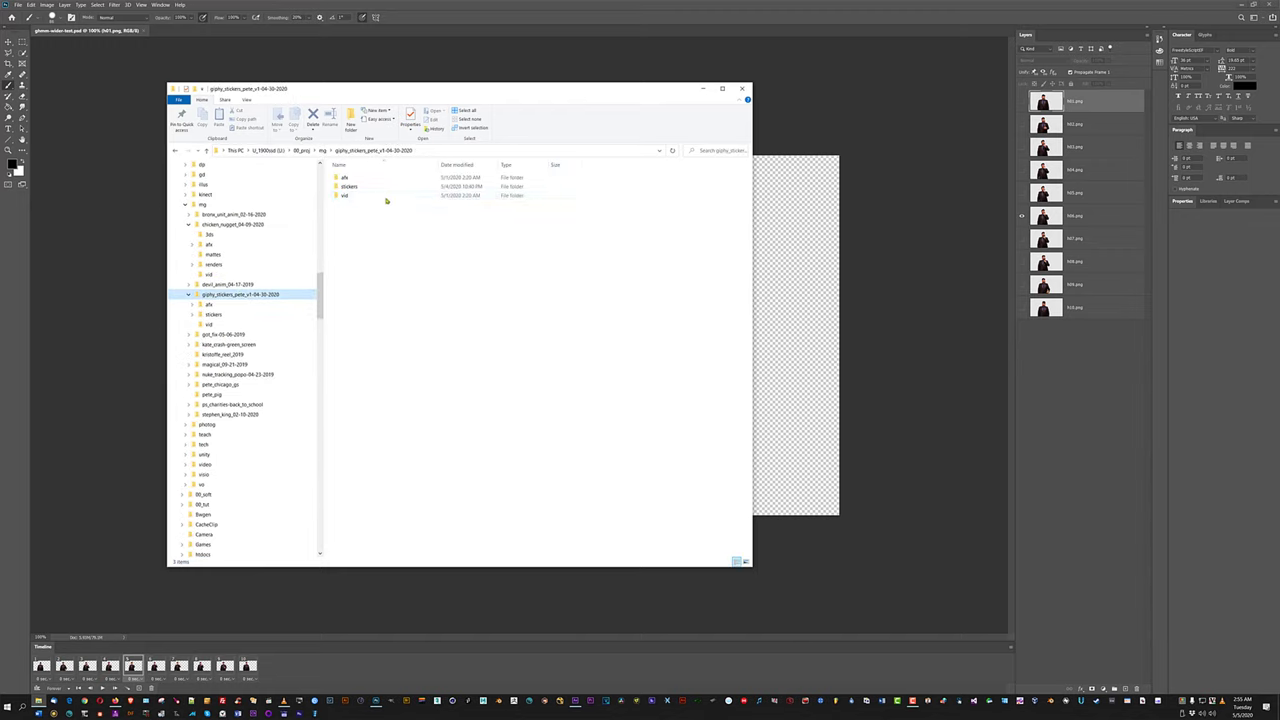
double_click(364, 187)
double_click(352, 187)
Preview ghmm-wider-test.gif in ACDSee Ultimate 10 and close the viewer.
double_click(386, 242)
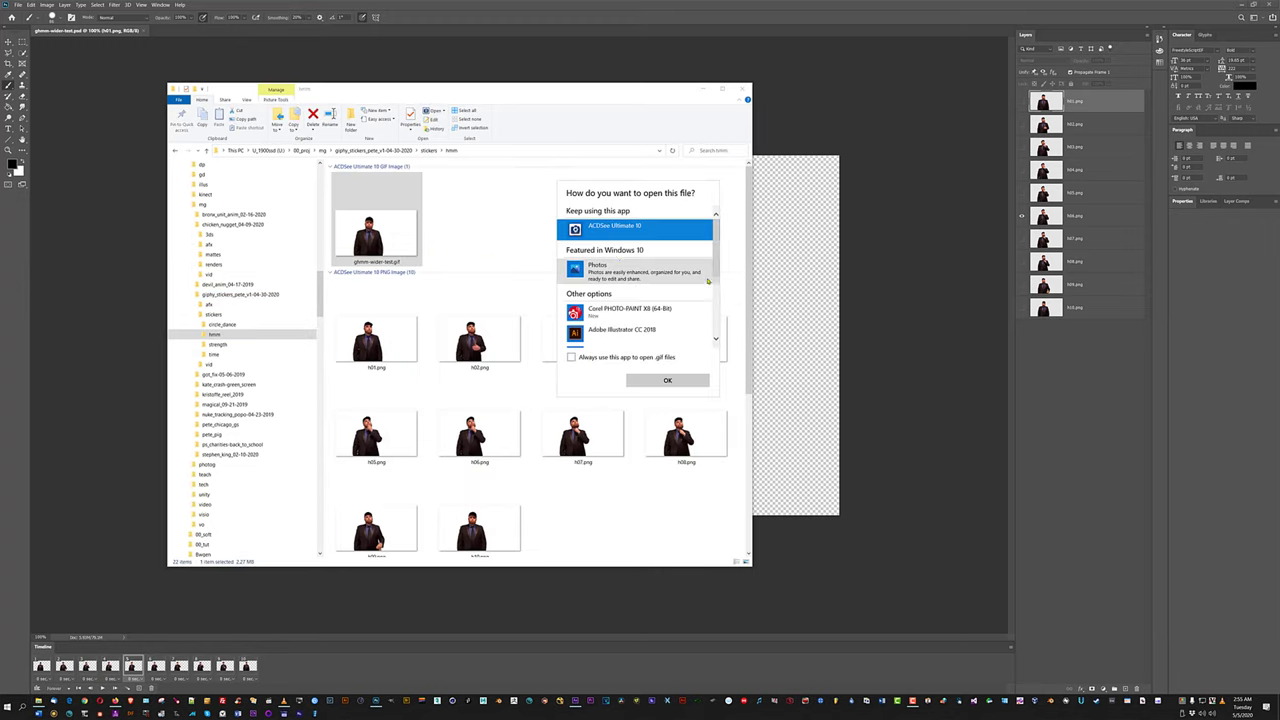
scroll(700, 290, "down", 5)
scroll(700, 290, "down", 2)
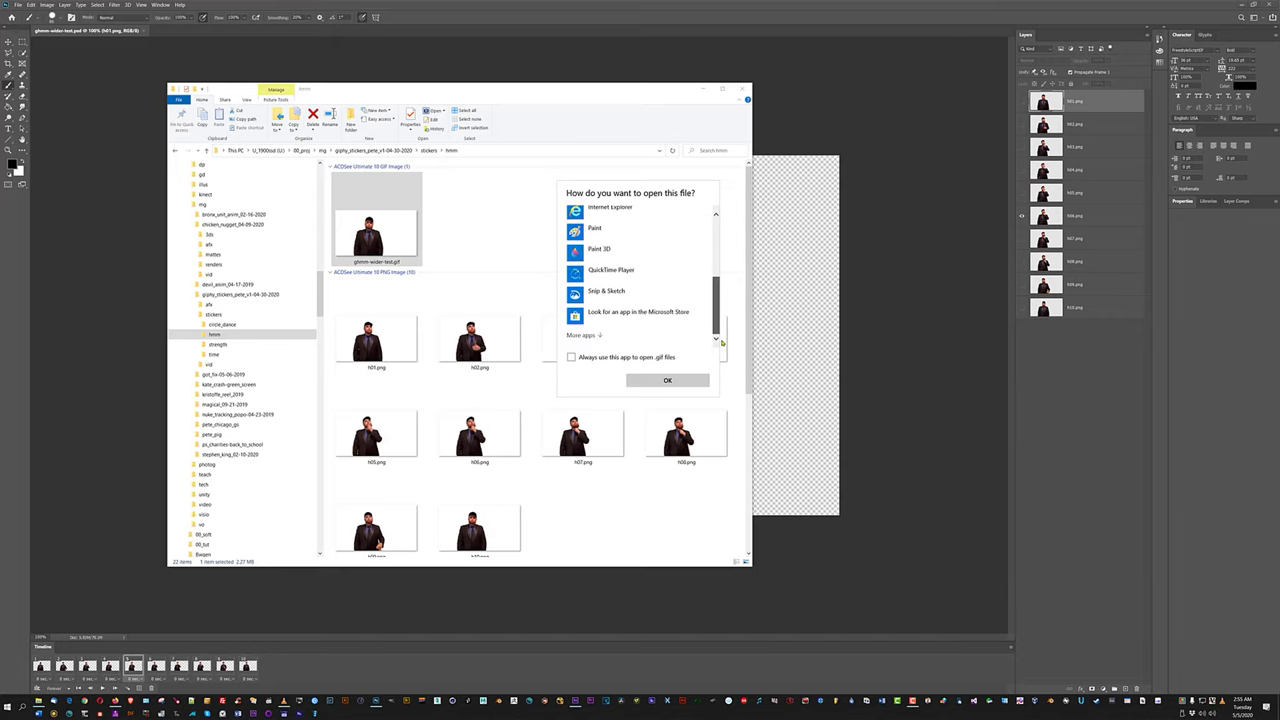
left_click(667, 380)
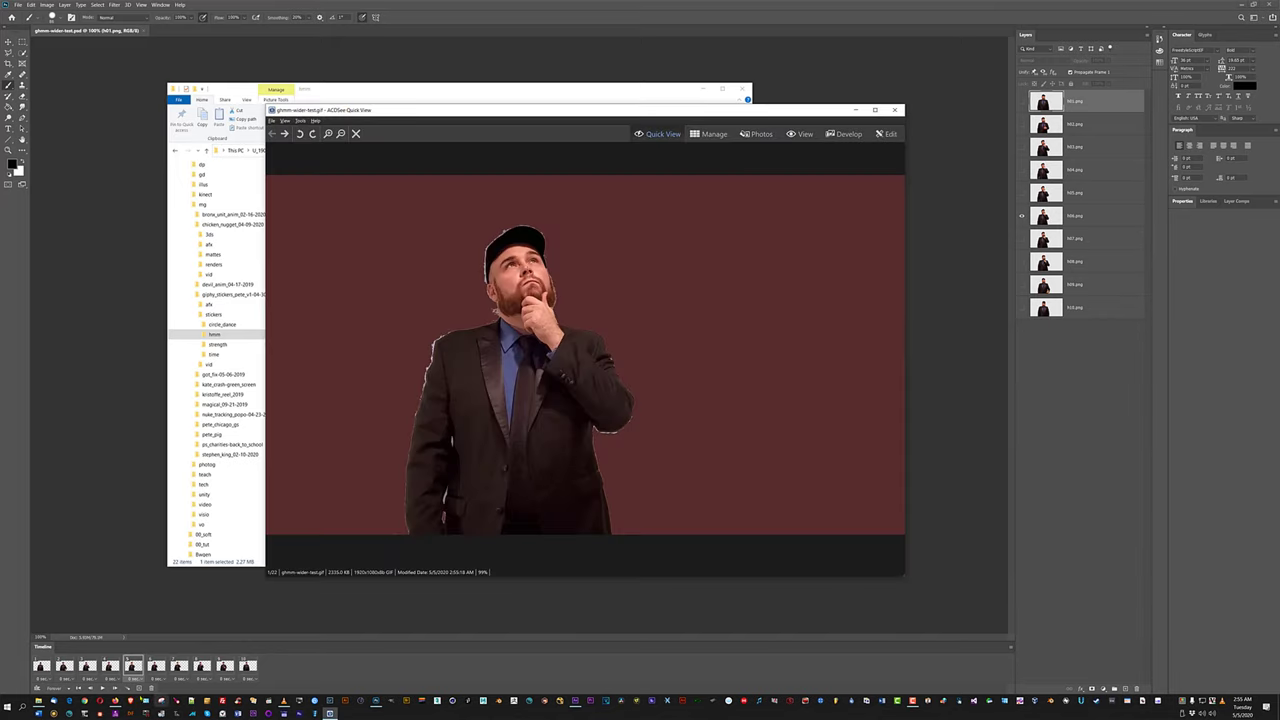
left_click(897, 111)
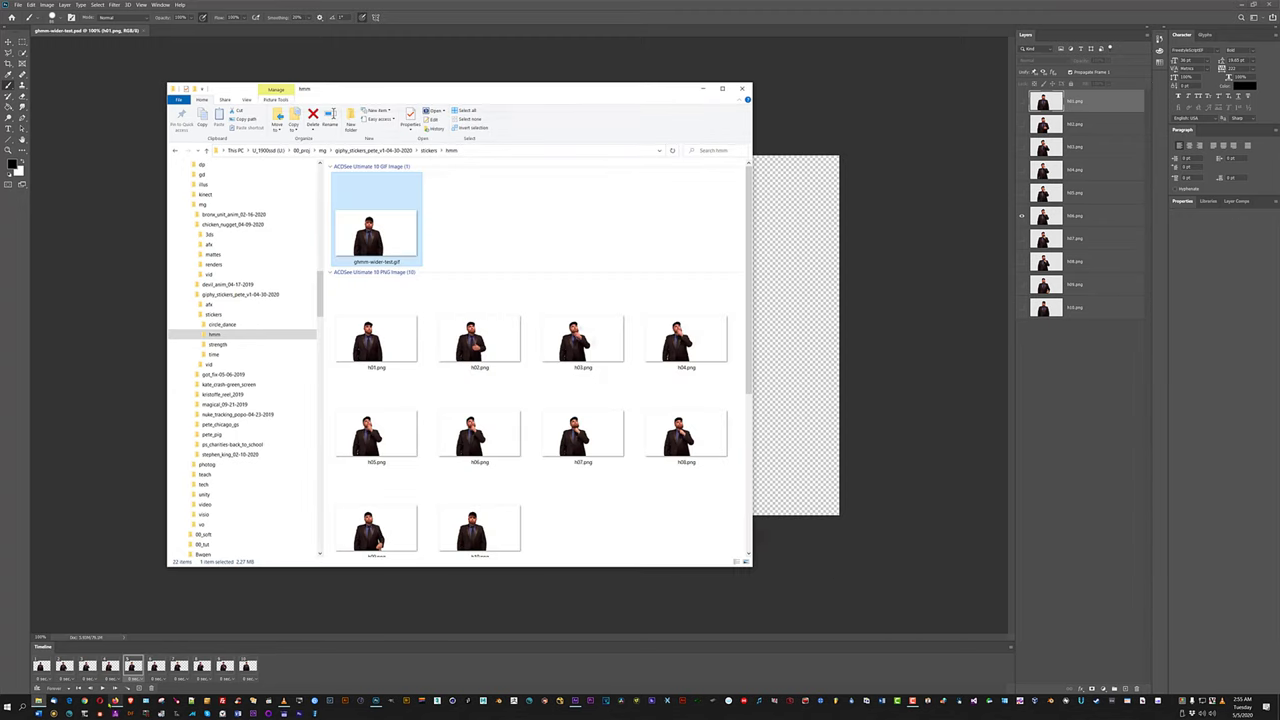
View ghmm-wider-test.gif in a new, enlarged Firefox window and close the browser.
right_click(115, 700)
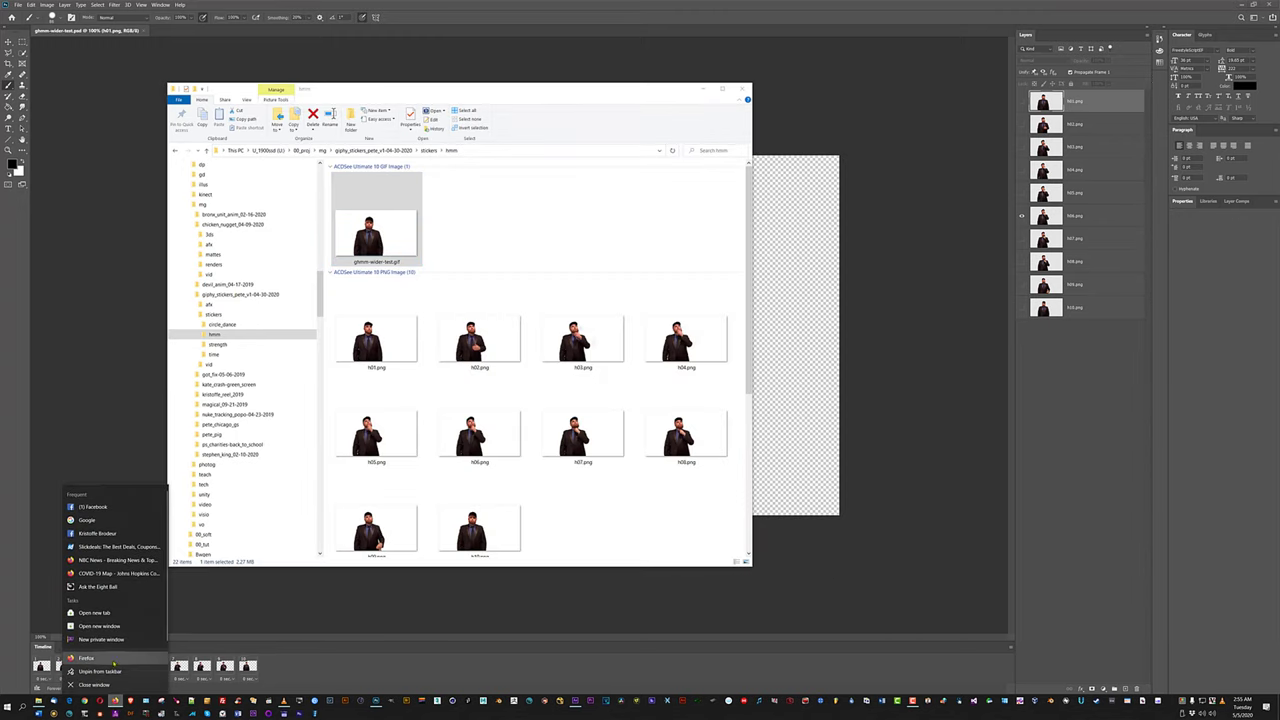
left_click(115, 660)
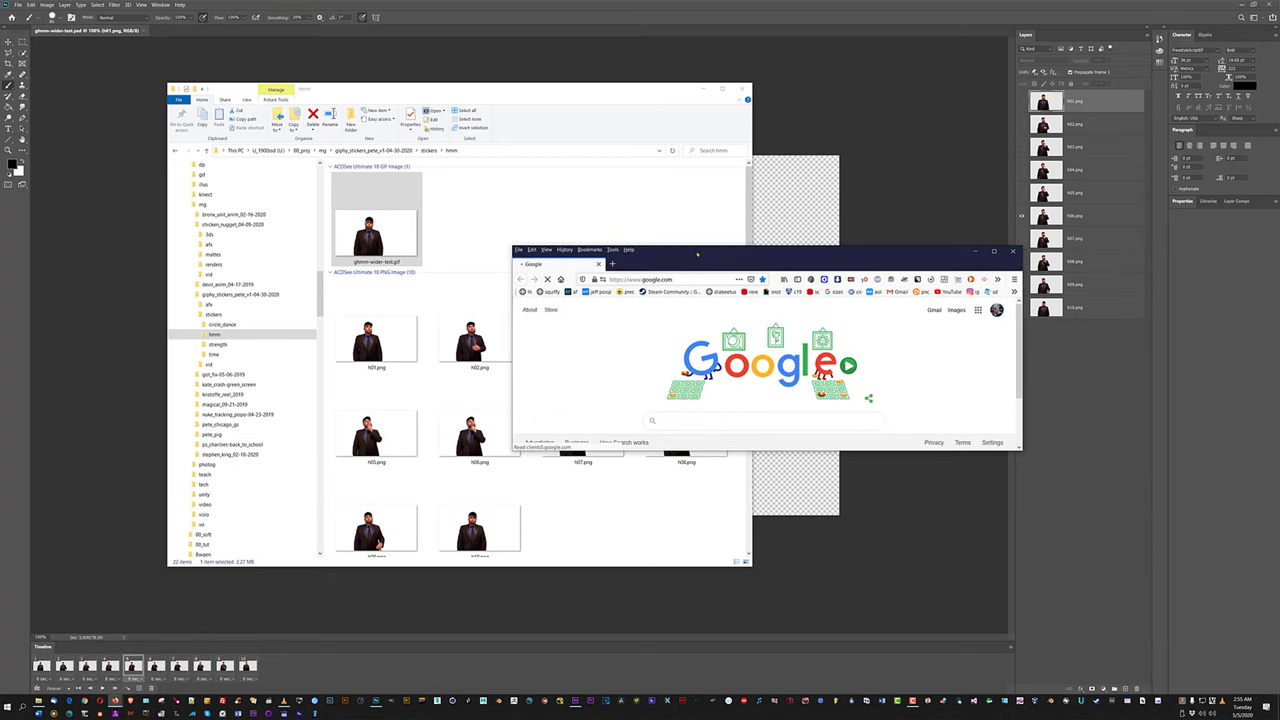
left_click_drag(376, 232, 662, 388)
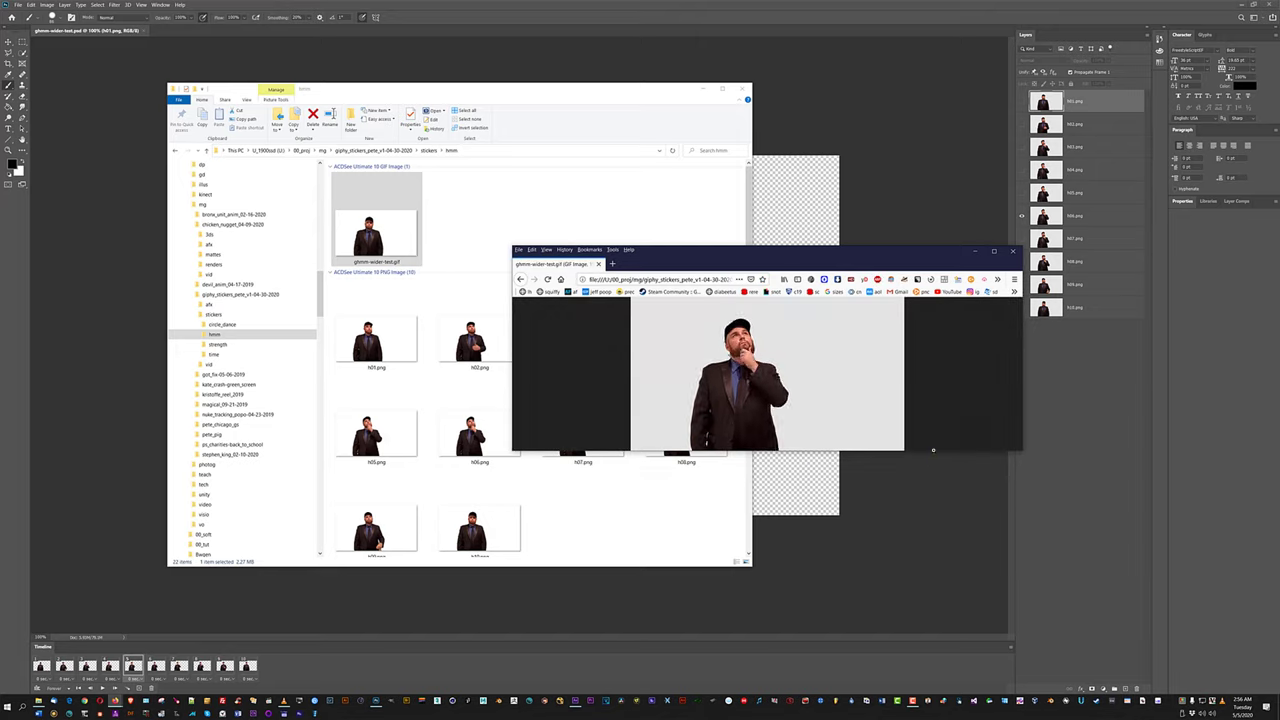
left_click_drag(933, 452, 933, 620)
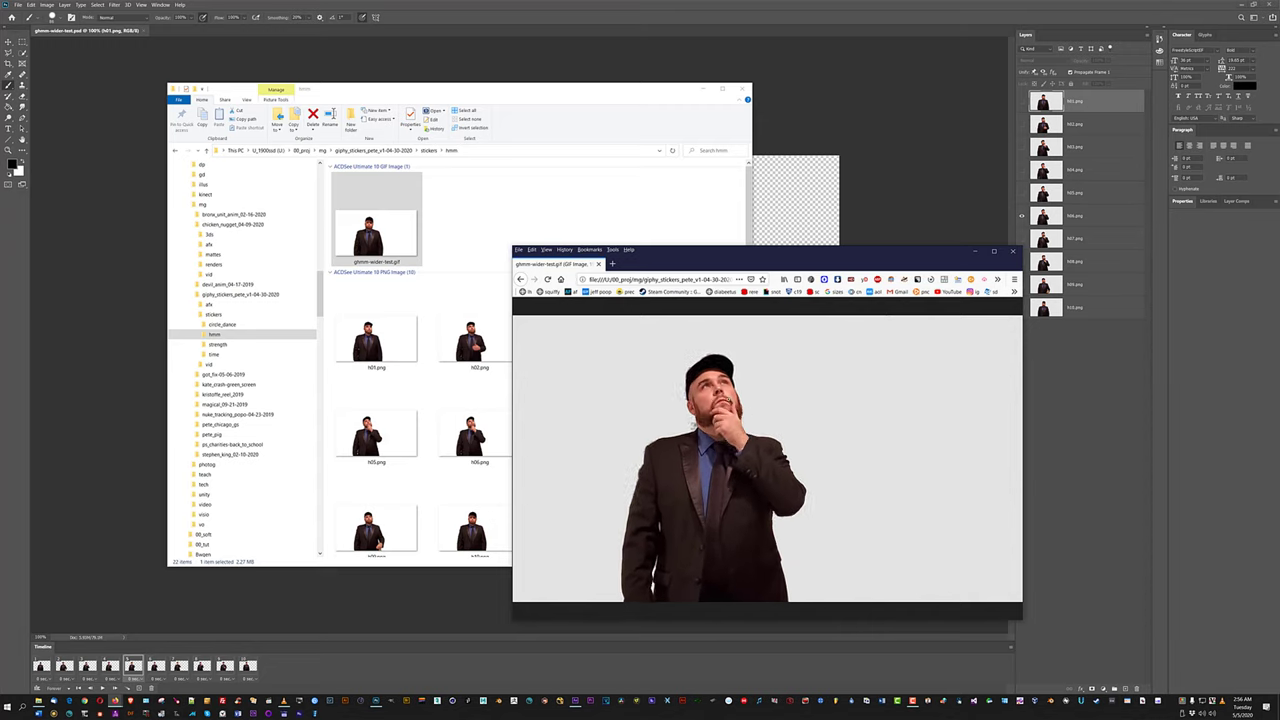
left_click(1012, 251)
Rename the exported GIF in the hmm folder as hmm-wider-test.gif.
left_click(372, 262)
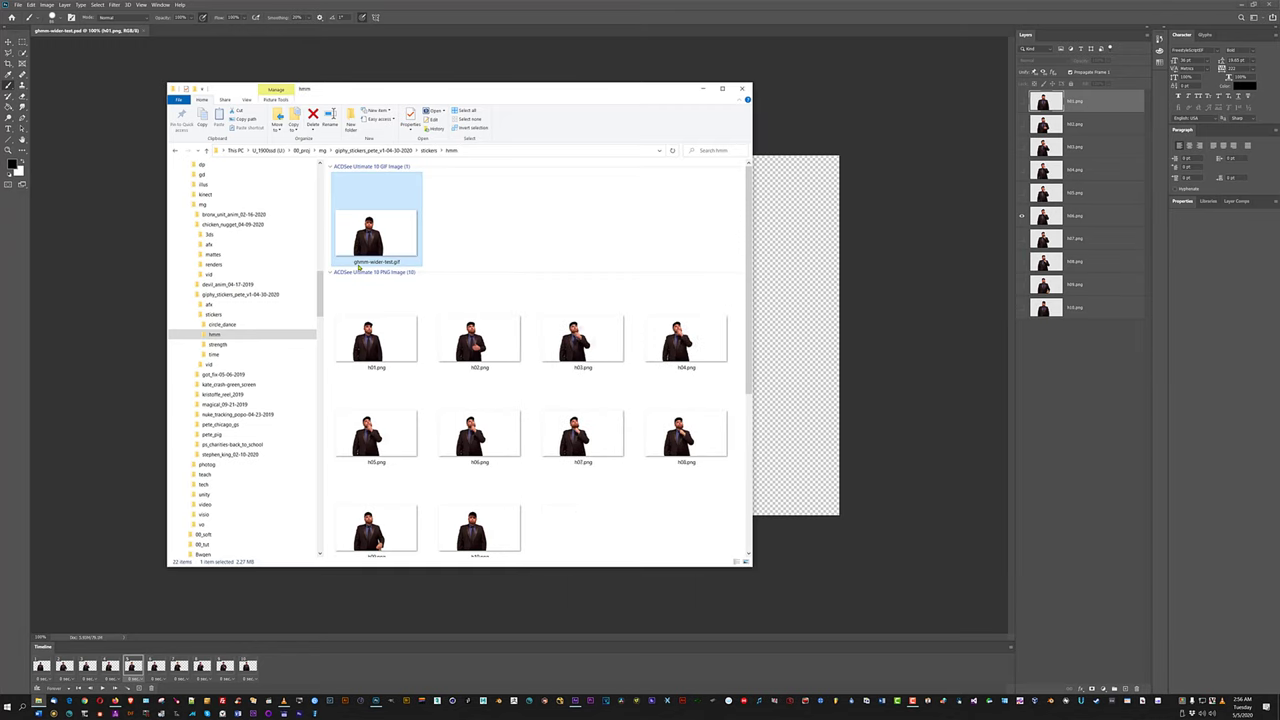
left_click(543, 194)
left_click(372, 205)
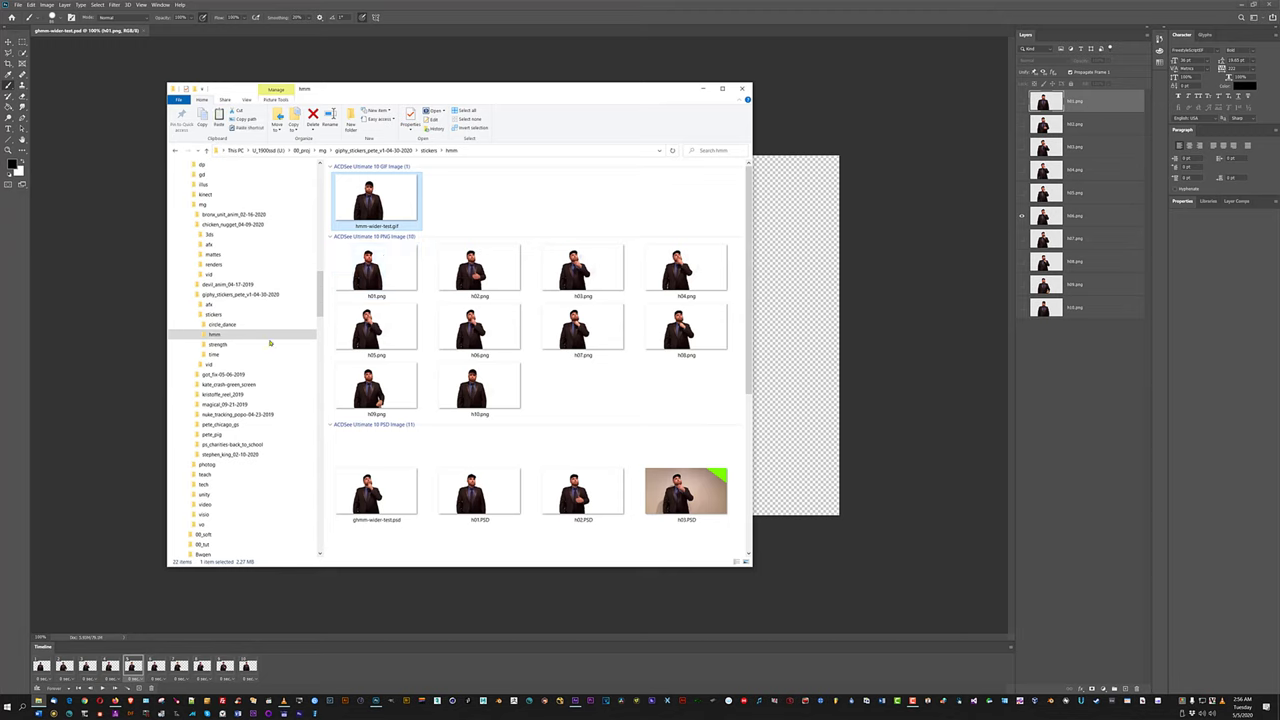
Copy hmm-wider-test.gif into the htdocs > stickers folder on the U: drive.
scroll(230, 322, "up", 5)
scroll(232, 320, "up", 5)
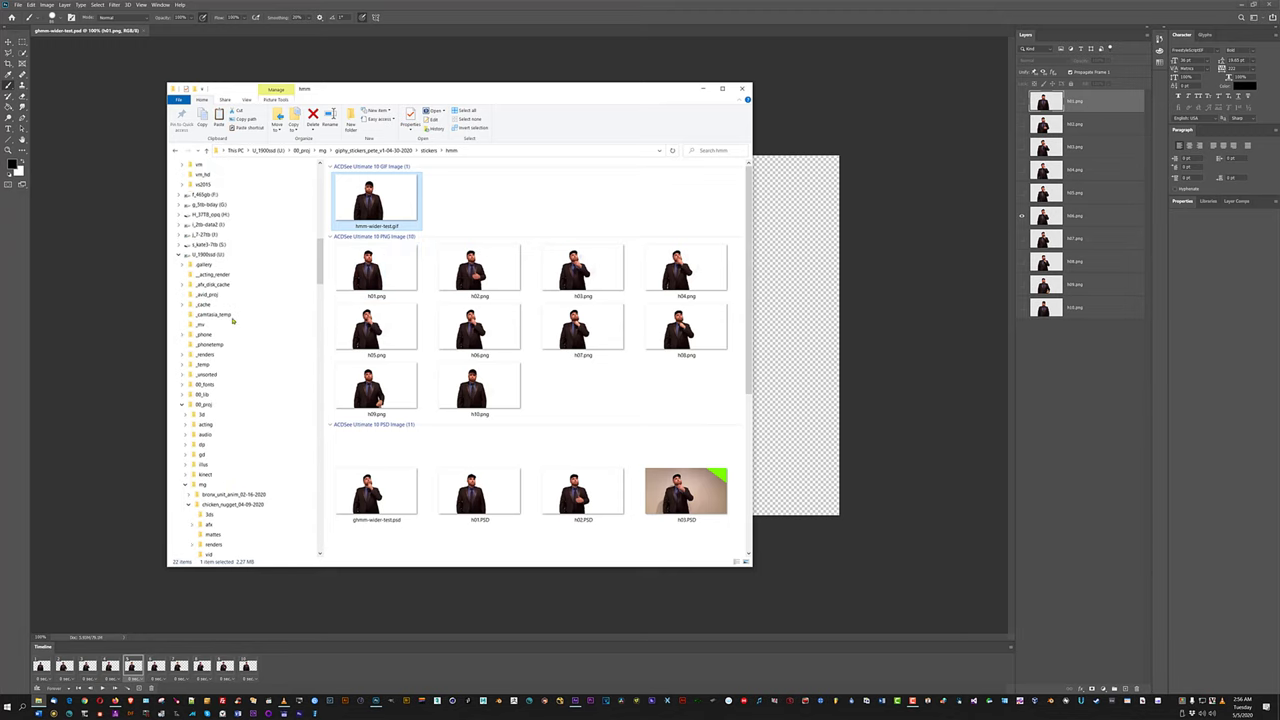
left_click(210, 255)
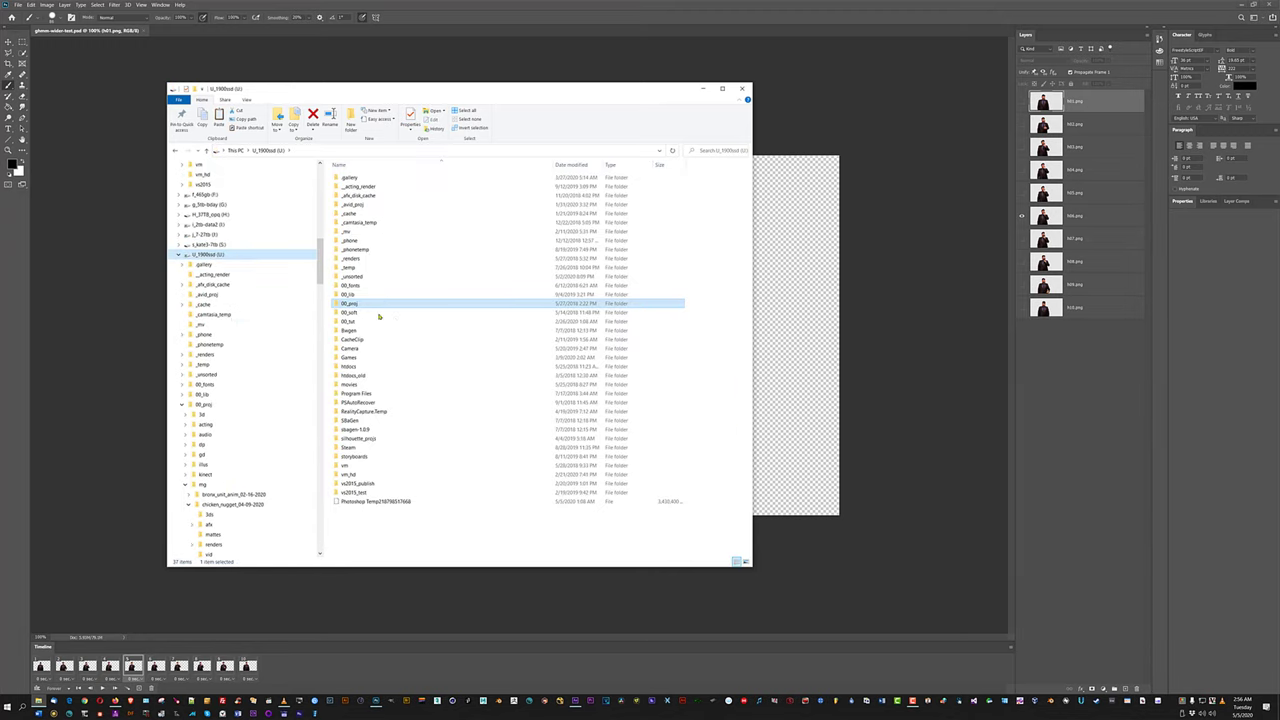
double_click(362, 371)
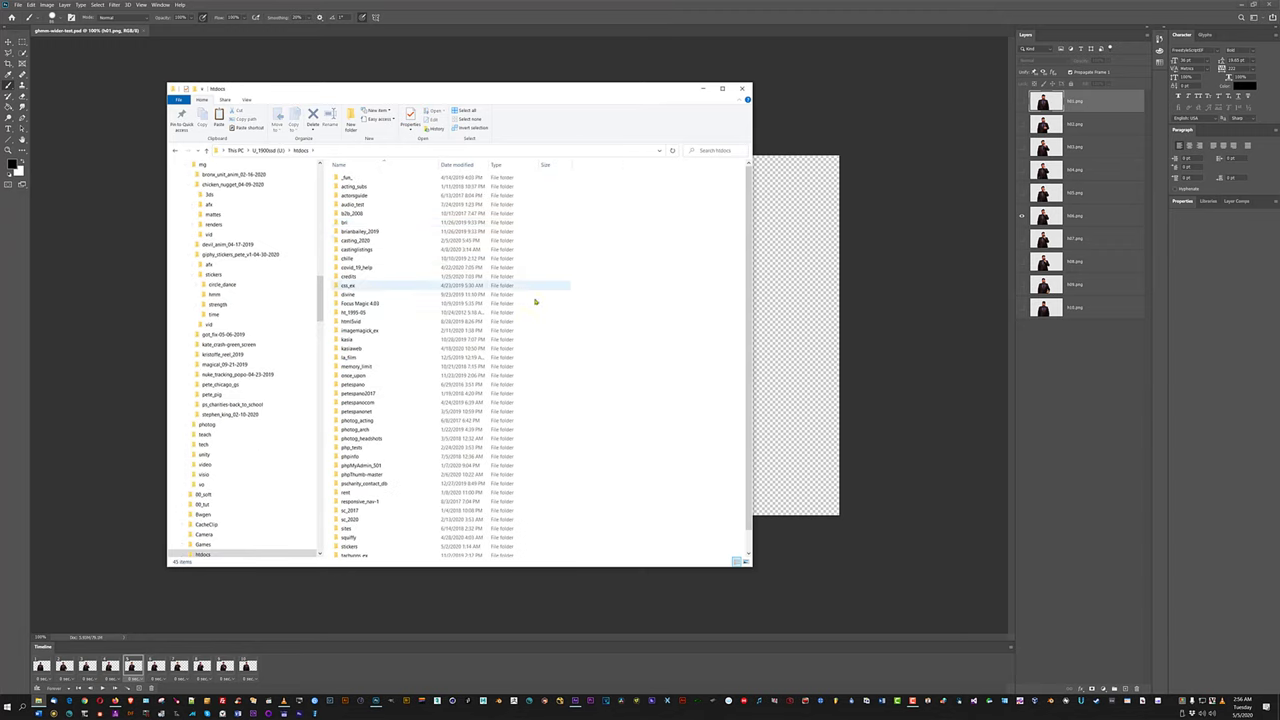
scroll(520, 300, "down", 1)
left_click(348, 525)
double_click(348, 525)
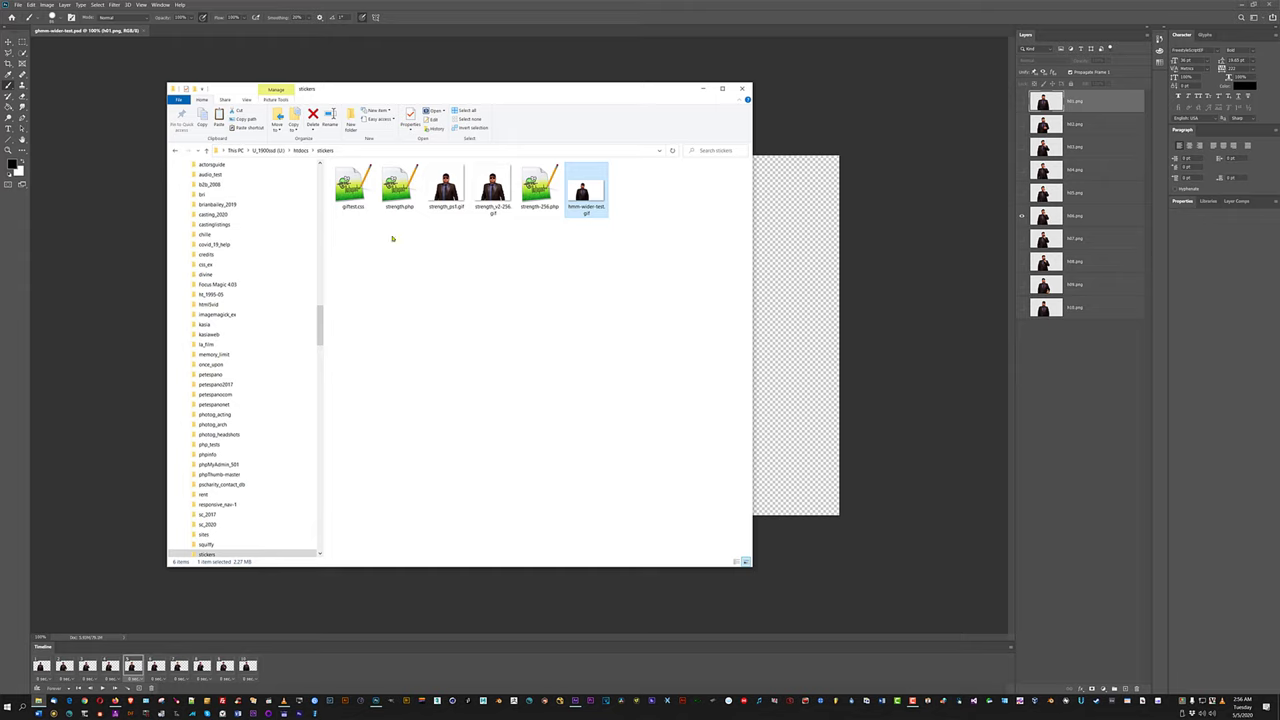
Duplicate strength.php in the stickers folder and name the copy hmm.php.
left_click(399, 188)
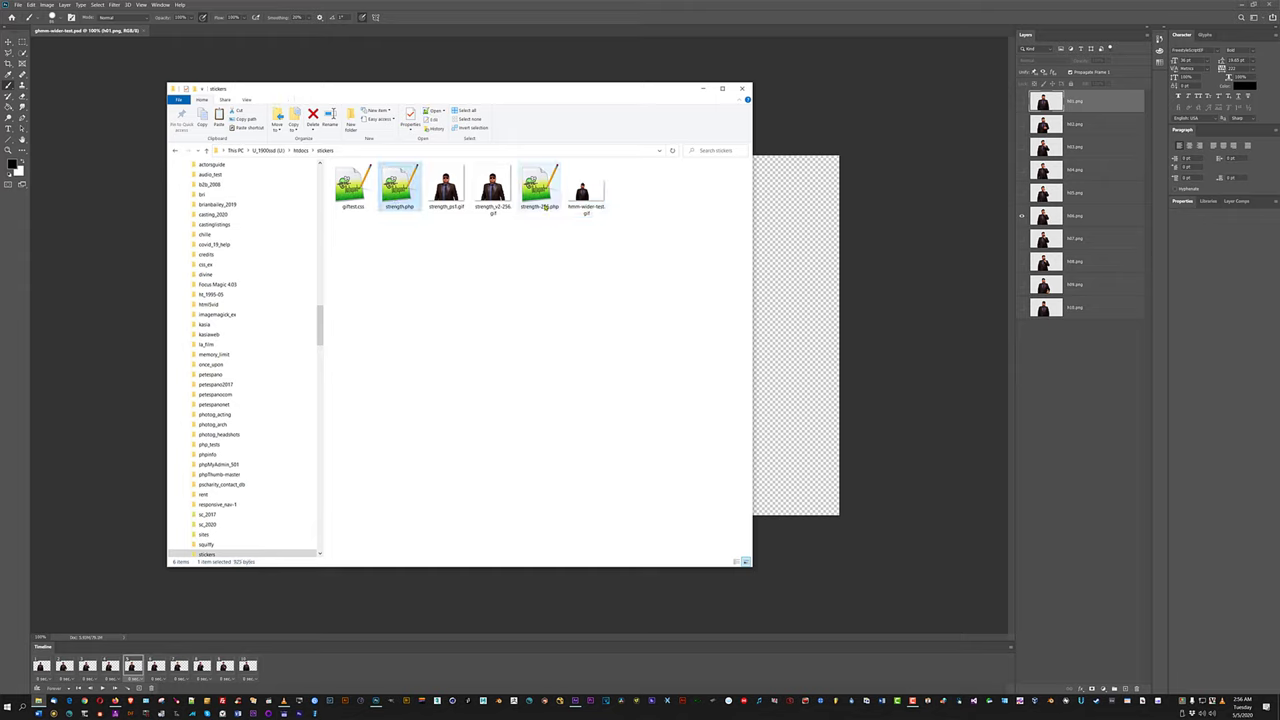
key("ctrl+c")
key("ctrl+v")
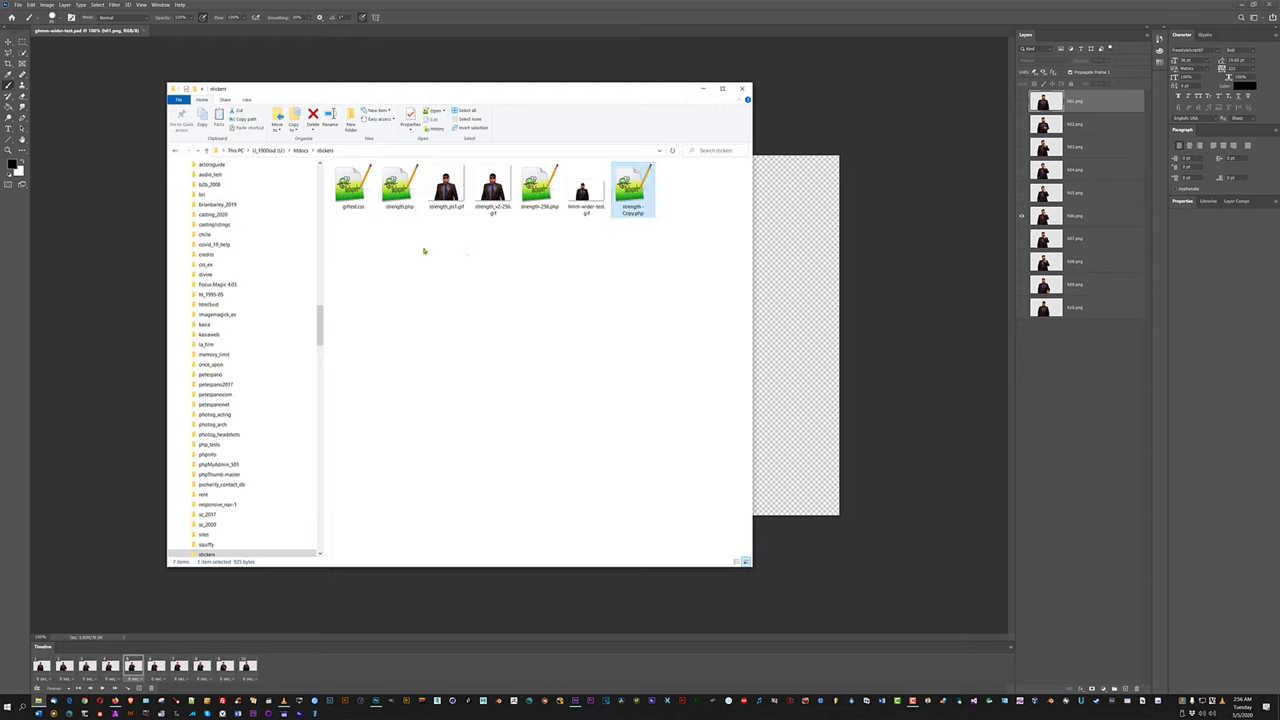
left_click(630, 213)
key("BackSpace")
type("hmm")
key("Return")
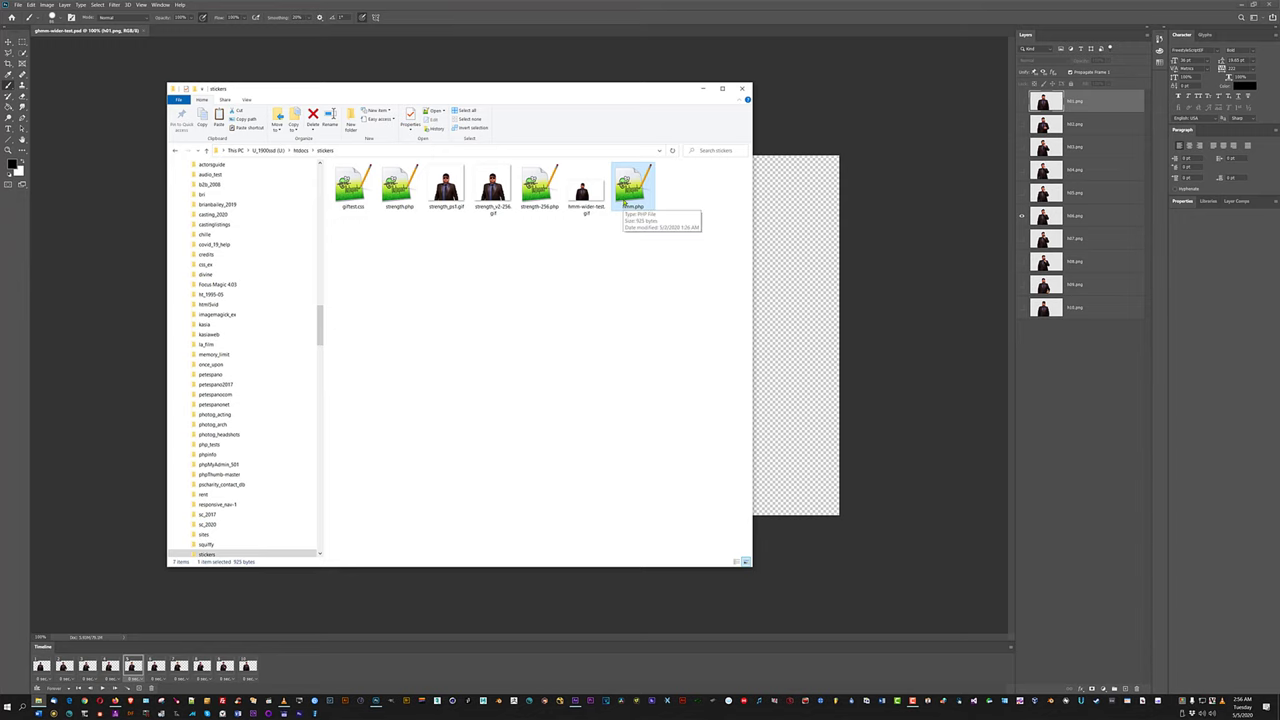
Open hmm.php in Notepad++ and add the line $gif="hmm-wider-test.gif"; below the $w variable in the PHP block.
double_click(627, 207)
double_click(630, 209)
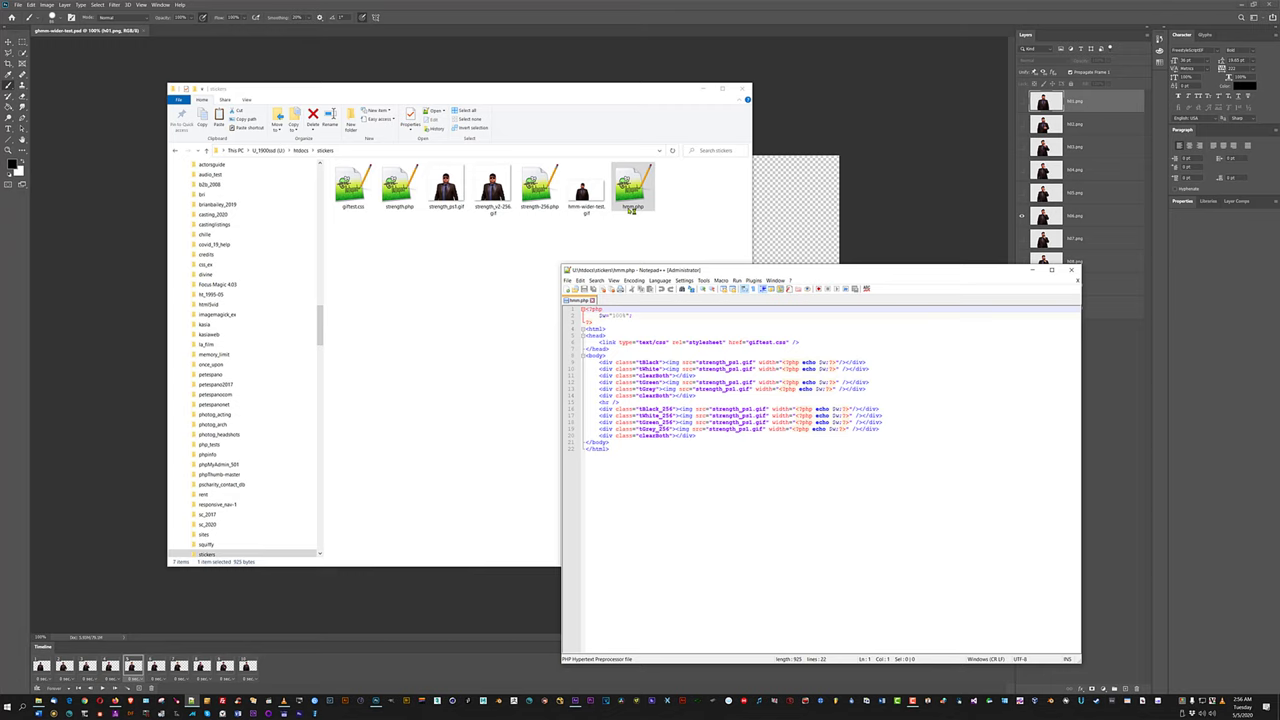
key("Down")
key("End")
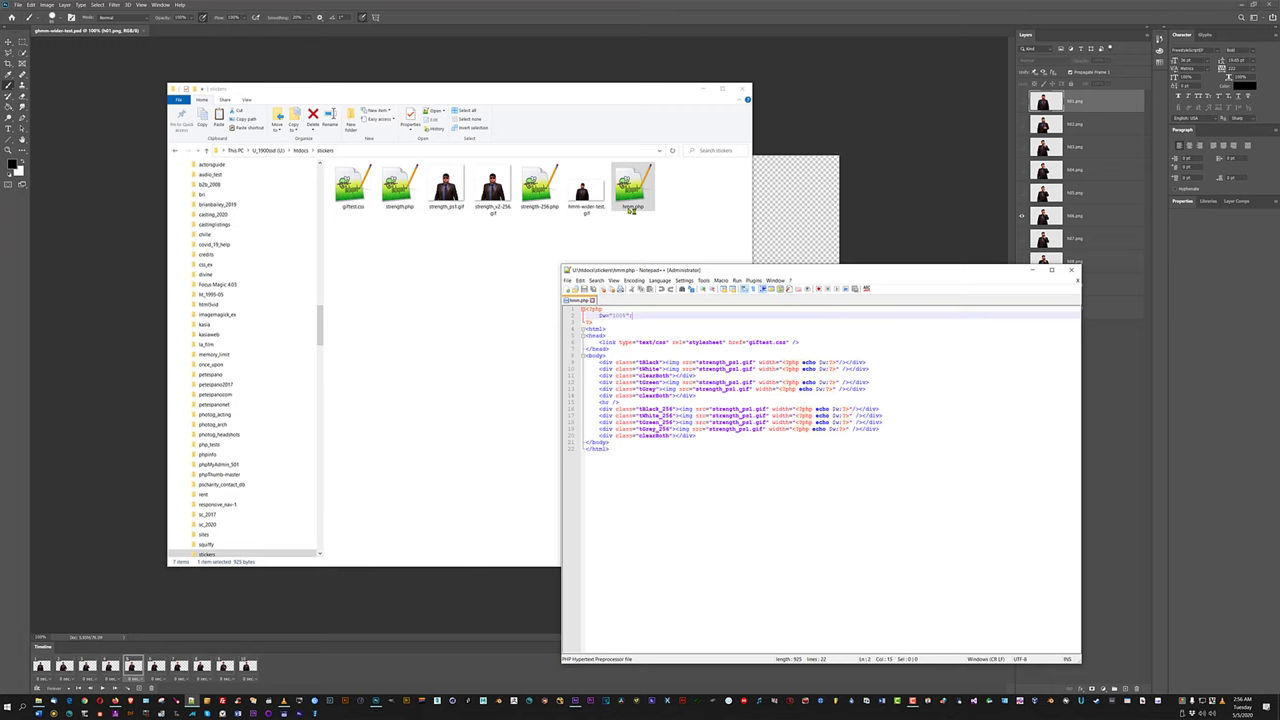
key("Return")
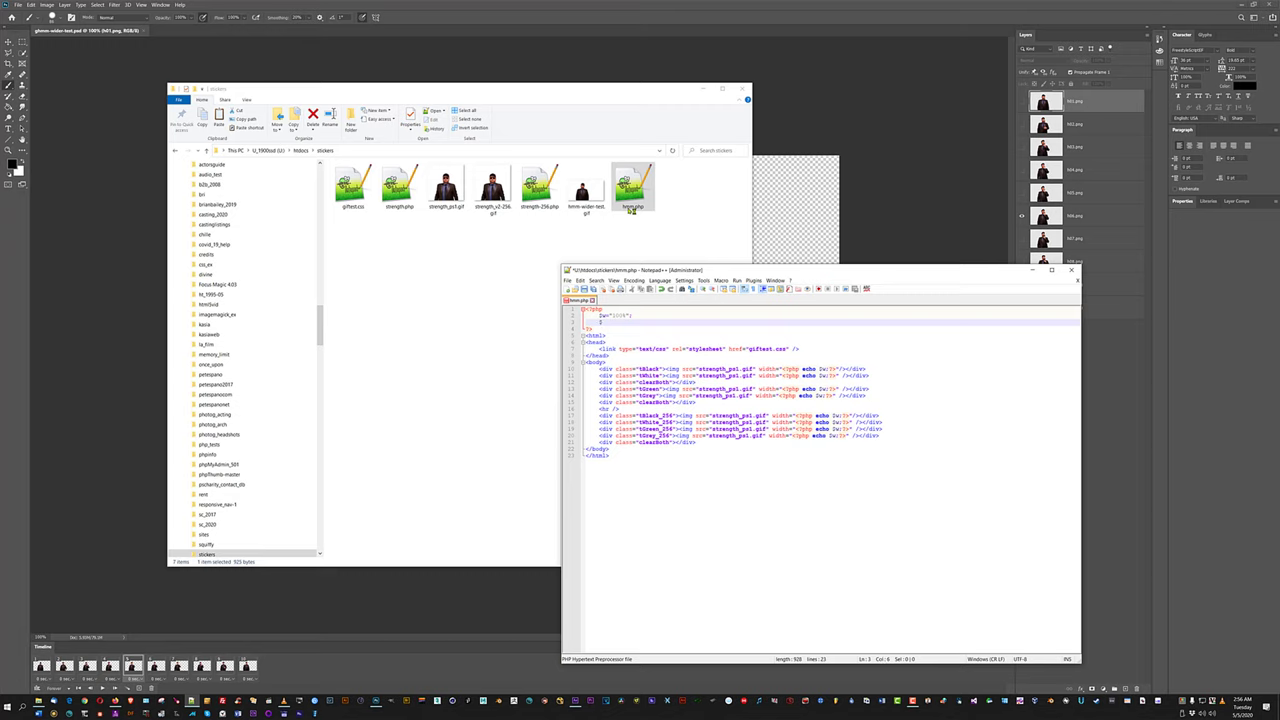
type("$gif=\"\";")
left_click(585, 195)
key("F2")
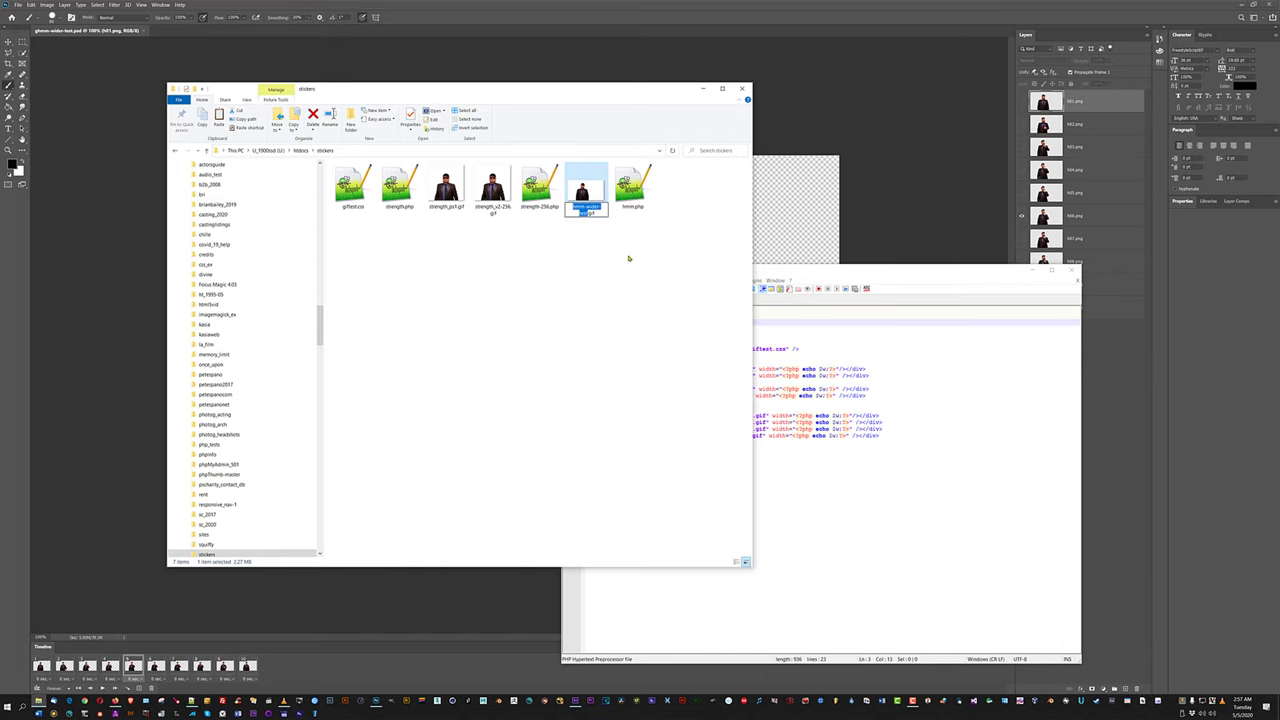
left_click(762, 329)
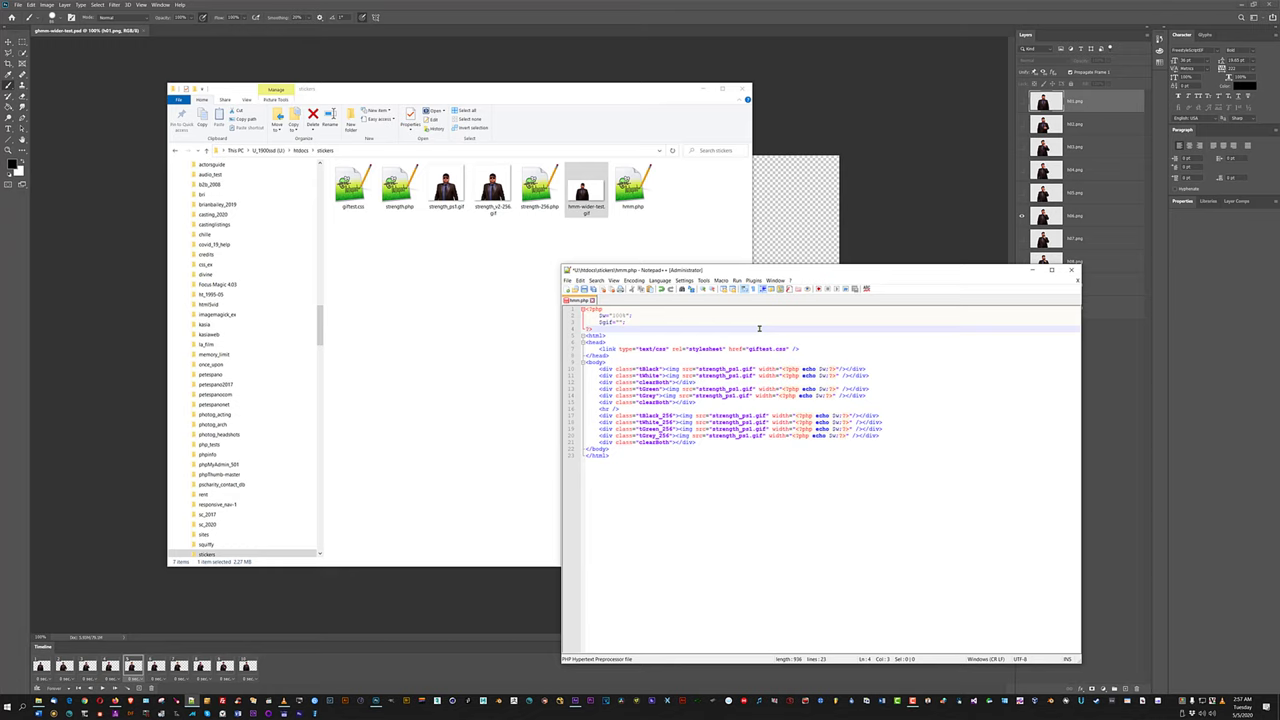
key("ctrl+v")
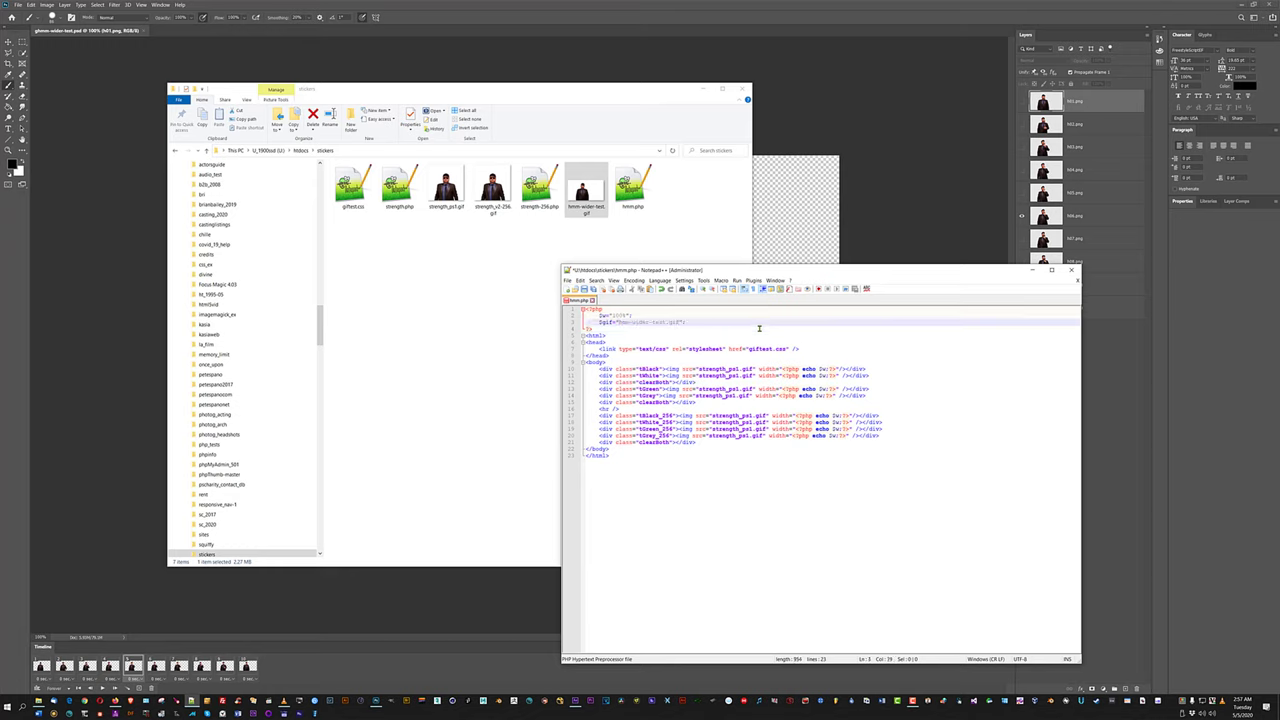
Replace every hard-coded strength GIF file name in hmm.php with <?php echo $gif;?> and save the file.
left_click_drag(699, 369, 752, 369)
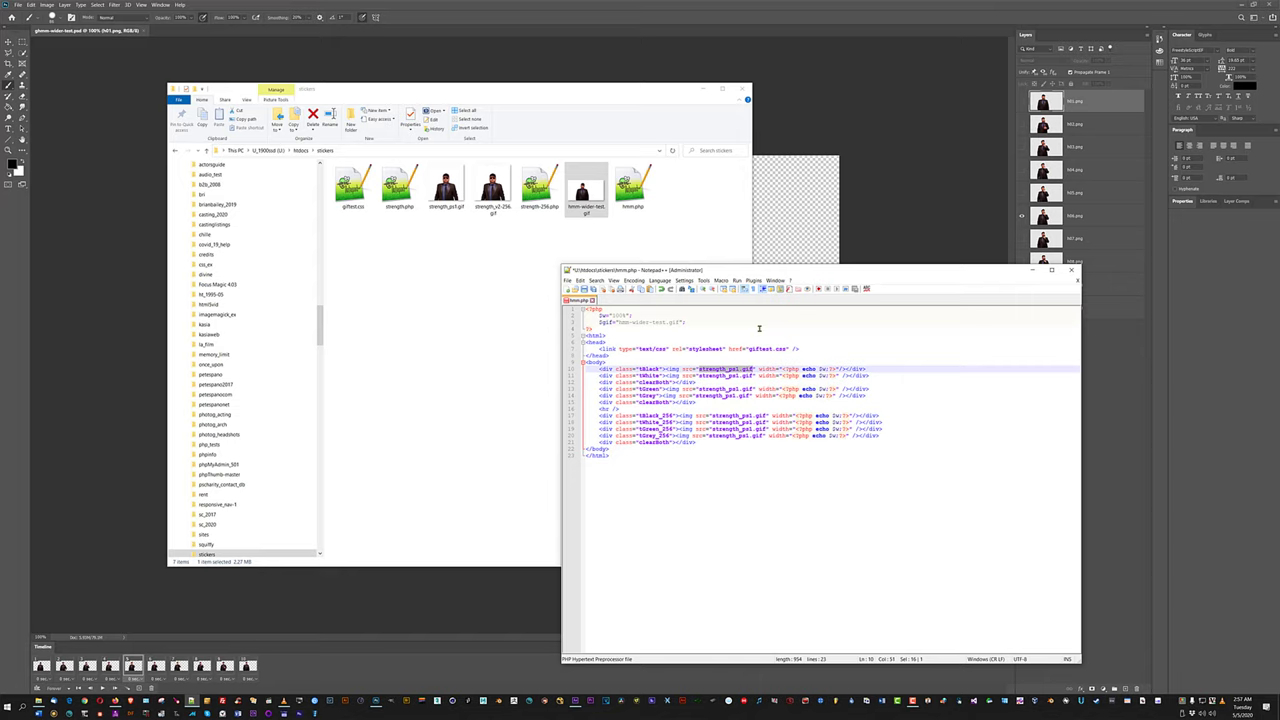
key("ctrl+f")
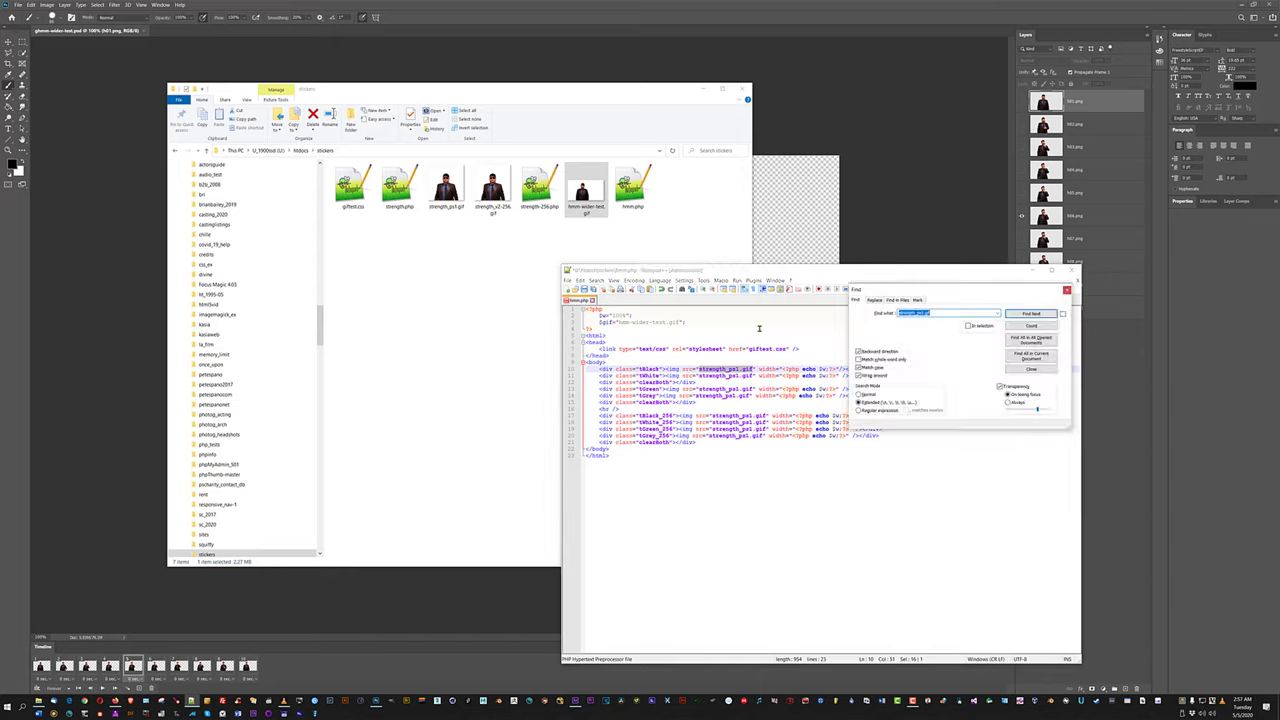
key("ctrl+h")
key("Tab")
type("<?ph")
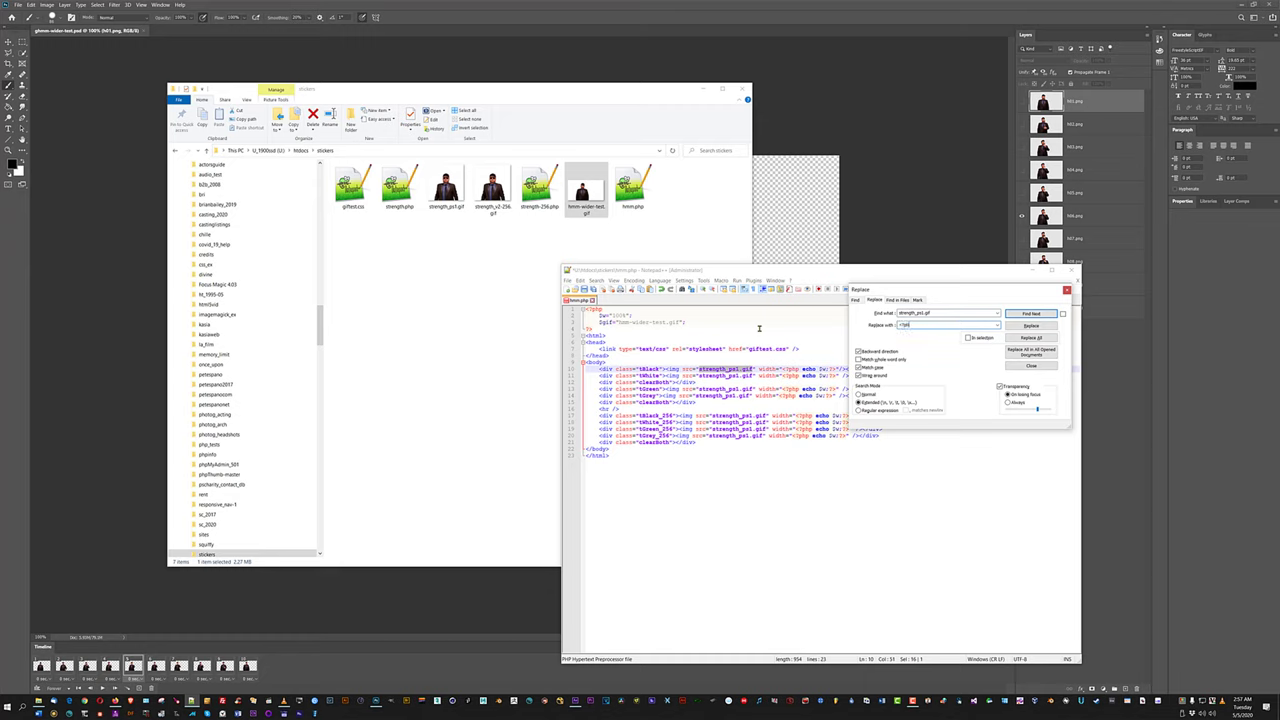
type("p echo $gif;?>")
key("alt+a")
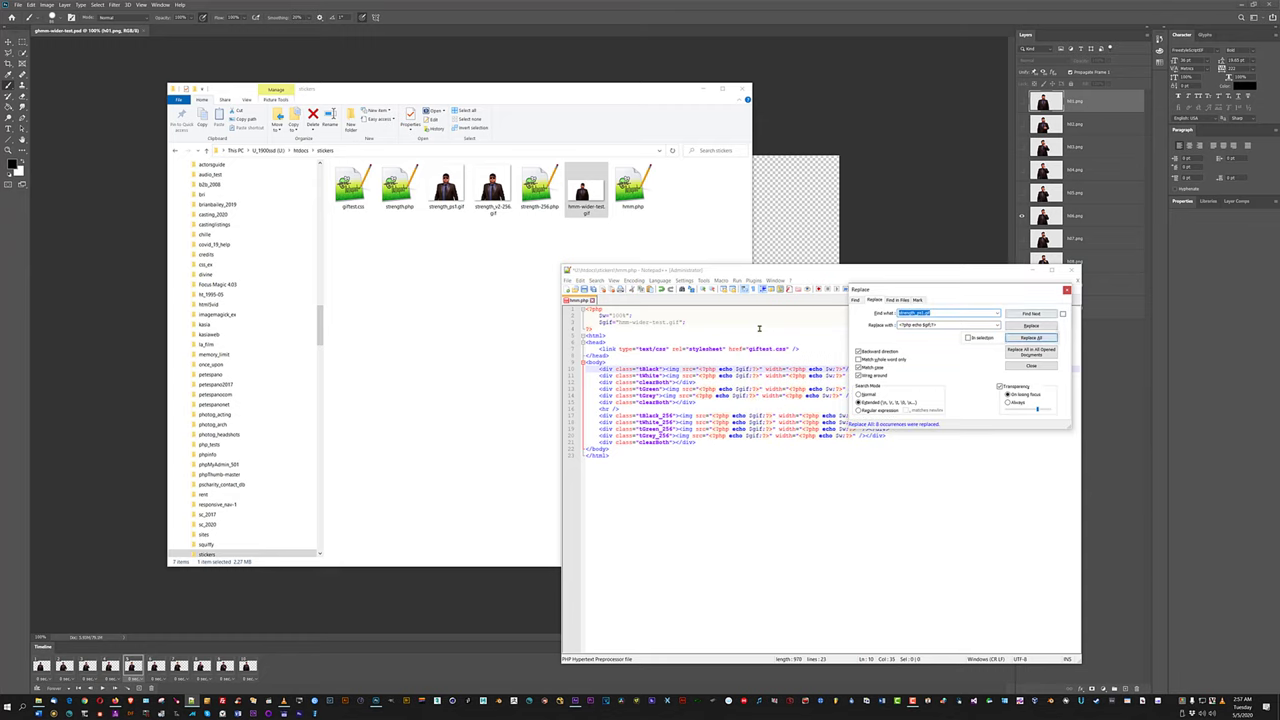
key("Escape")
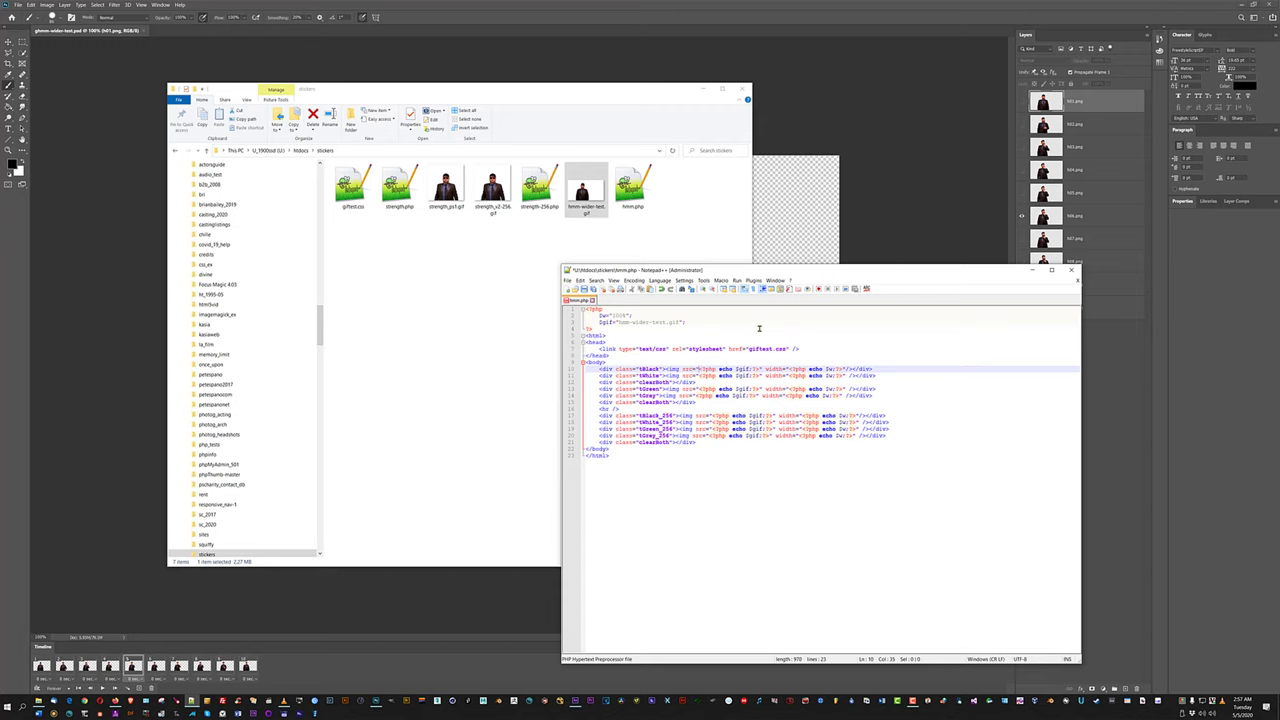
key("Down")
key("Down")
key("Down")
key("Down")
key("Down")
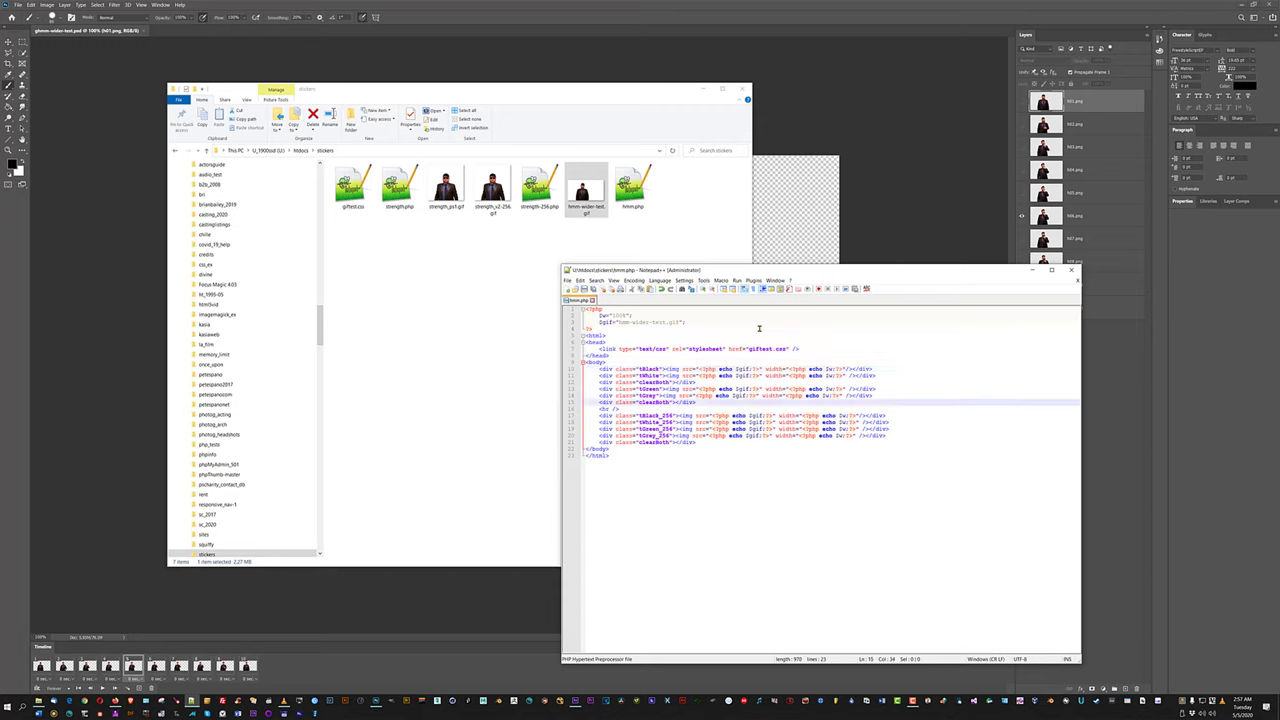
Switch to Firefox, shrink it to a floating window, and open hmm.php from the stickers folder on localhost.
key("alt+Tab")
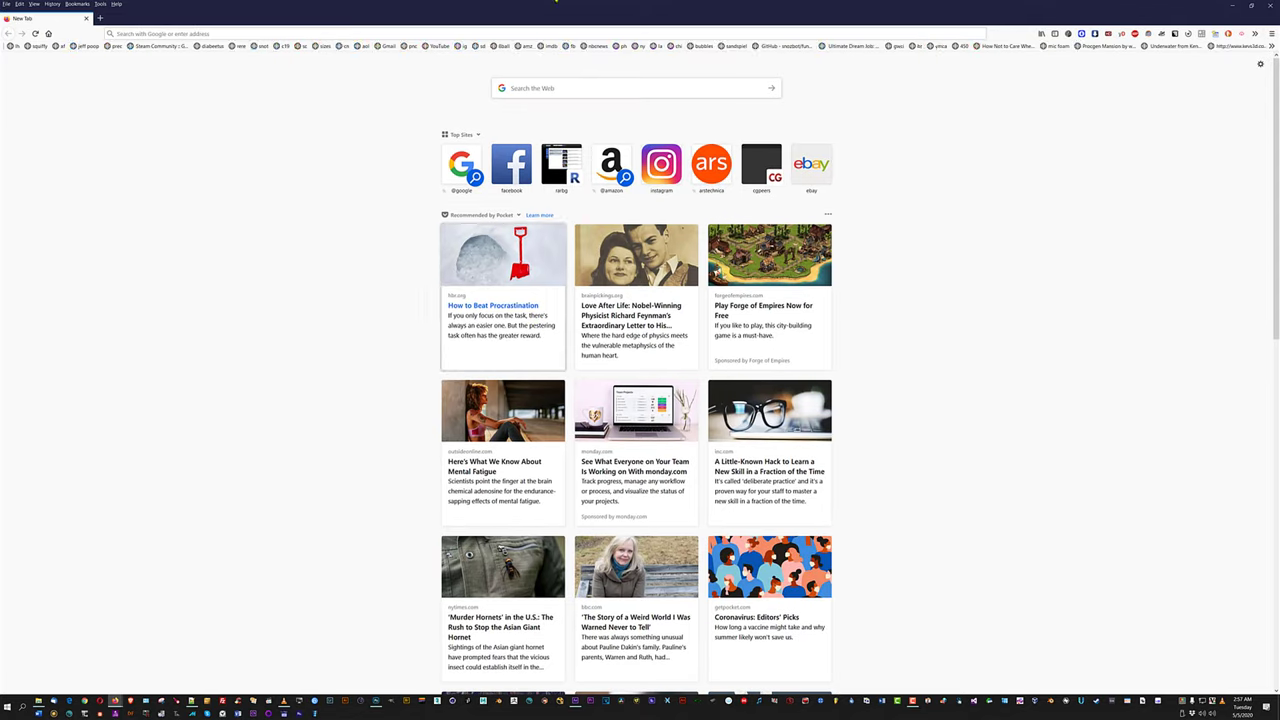
left_click_drag(640, 6, 691, 196)
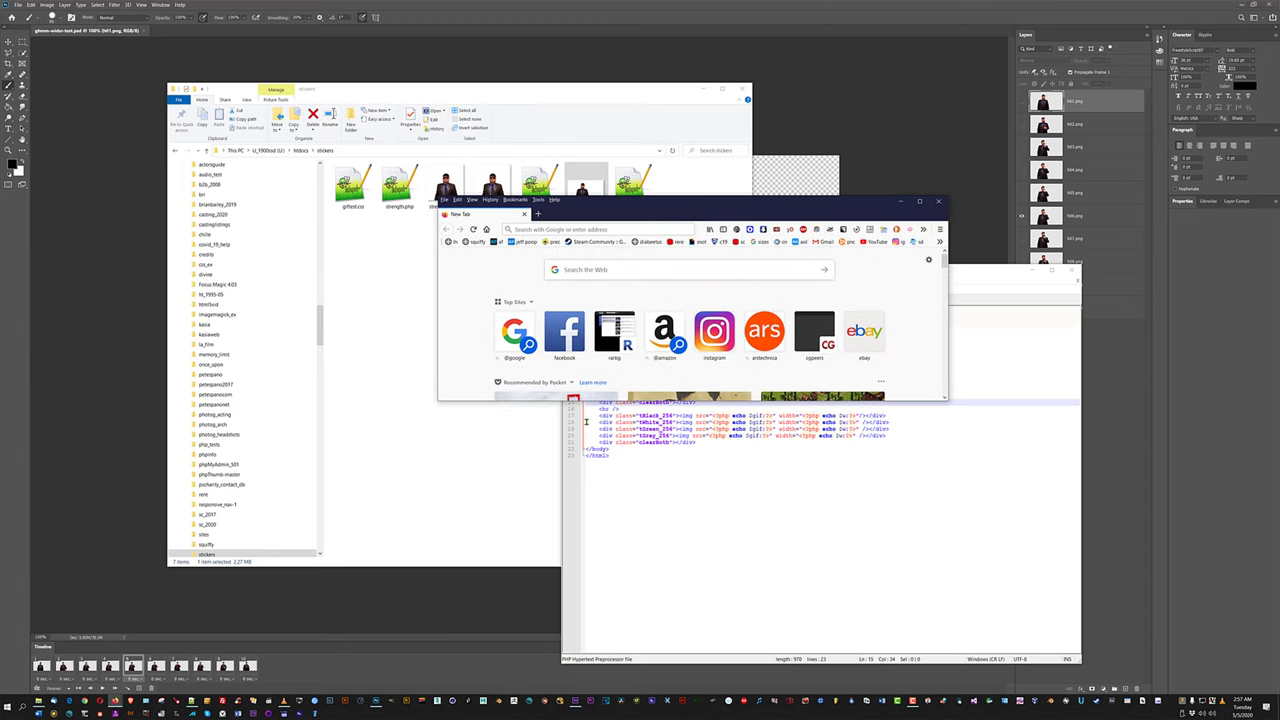
left_click_drag(573, 400, 573, 658)
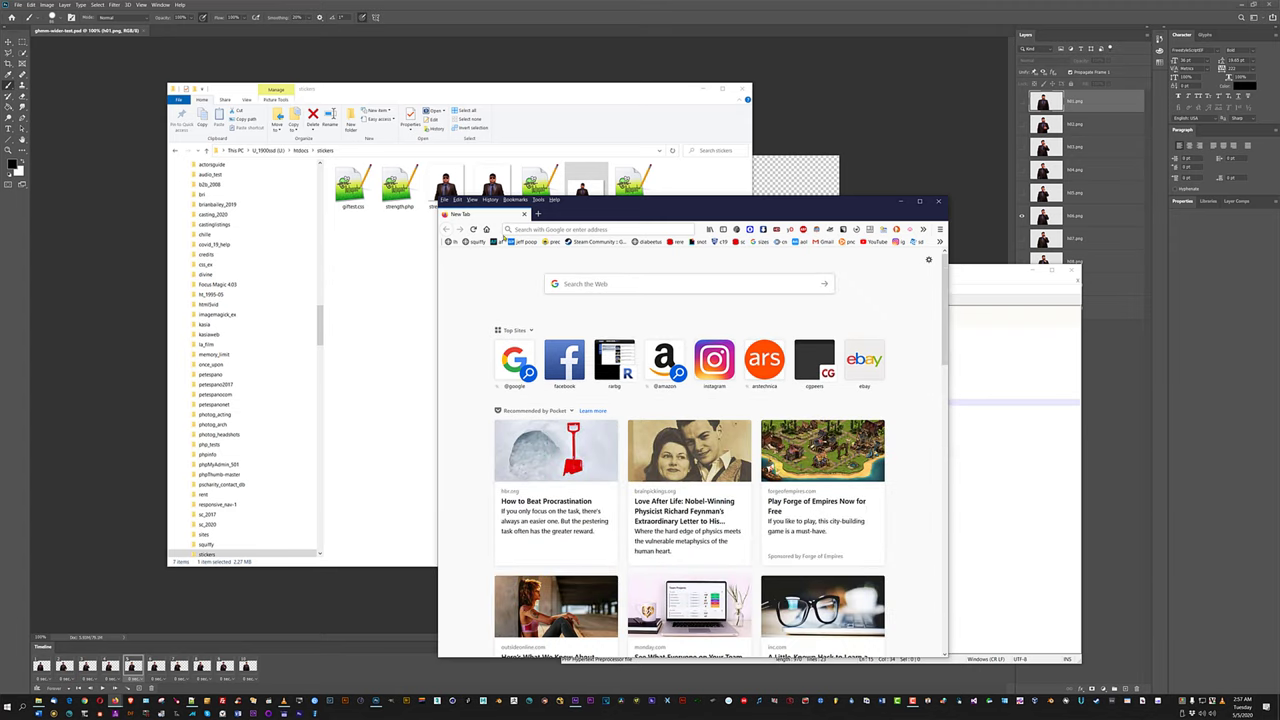
left_click(449, 243)
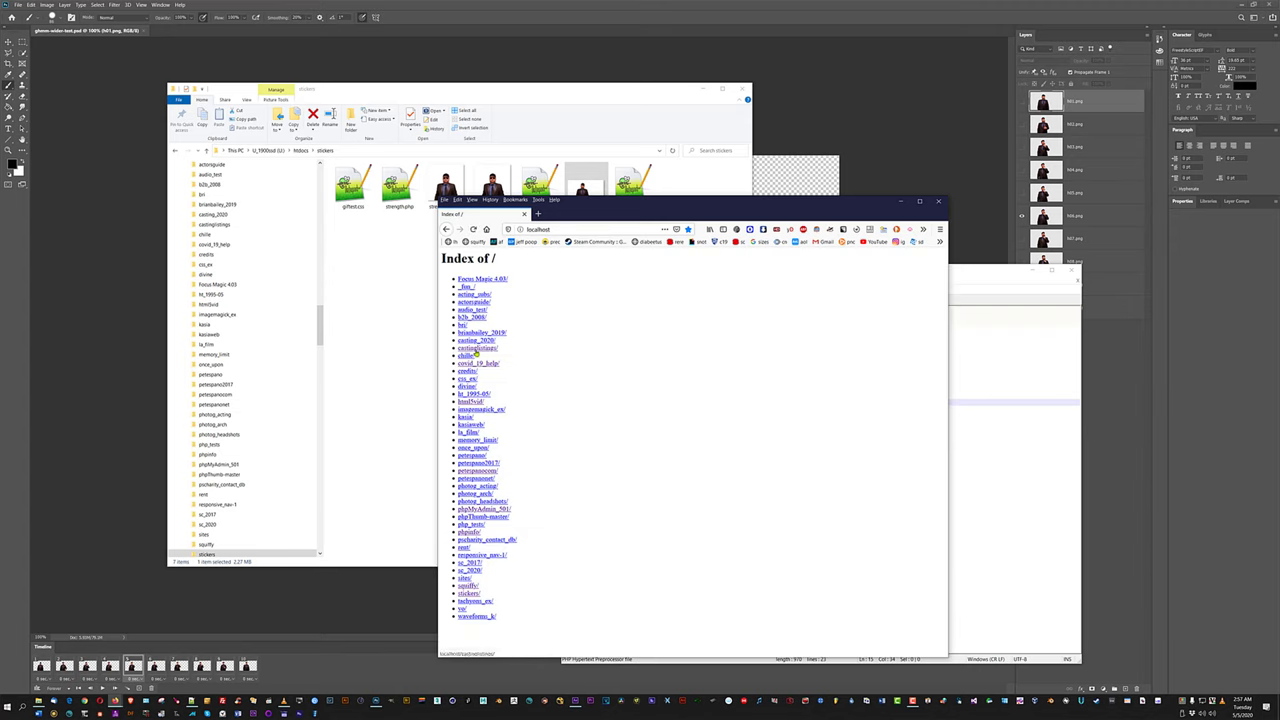
left_click(468, 593)
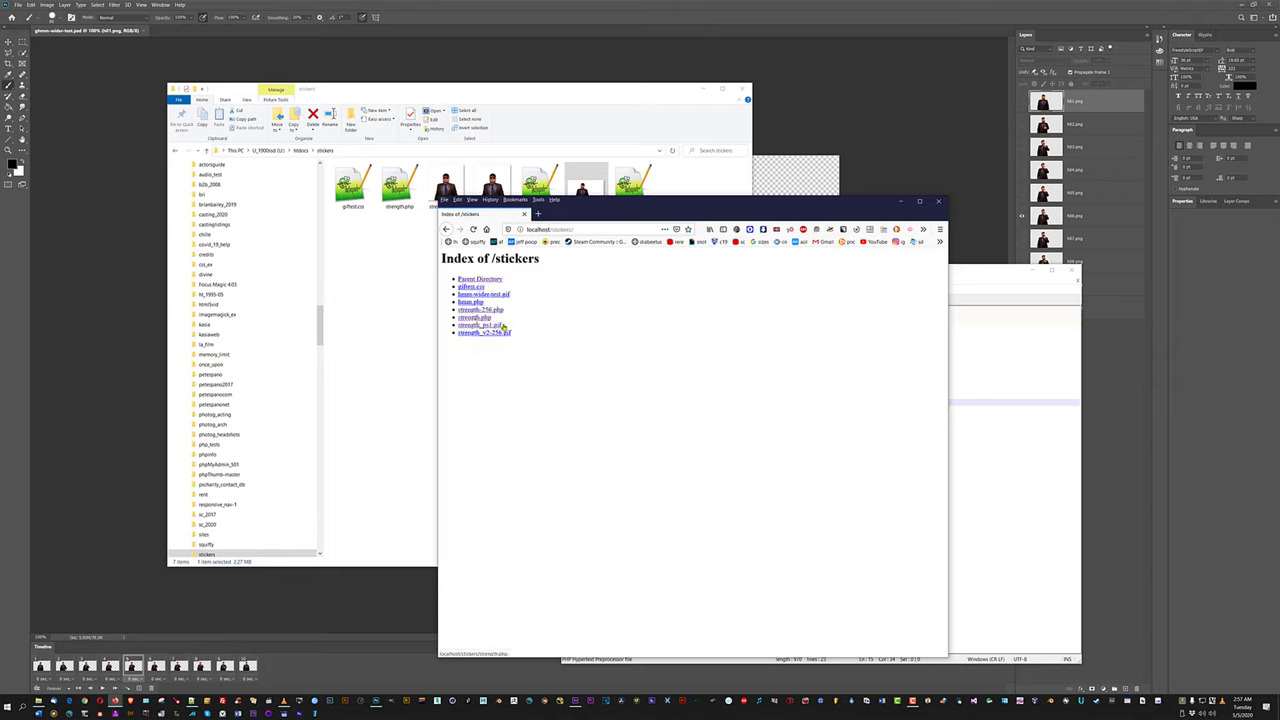
left_click(472, 302)
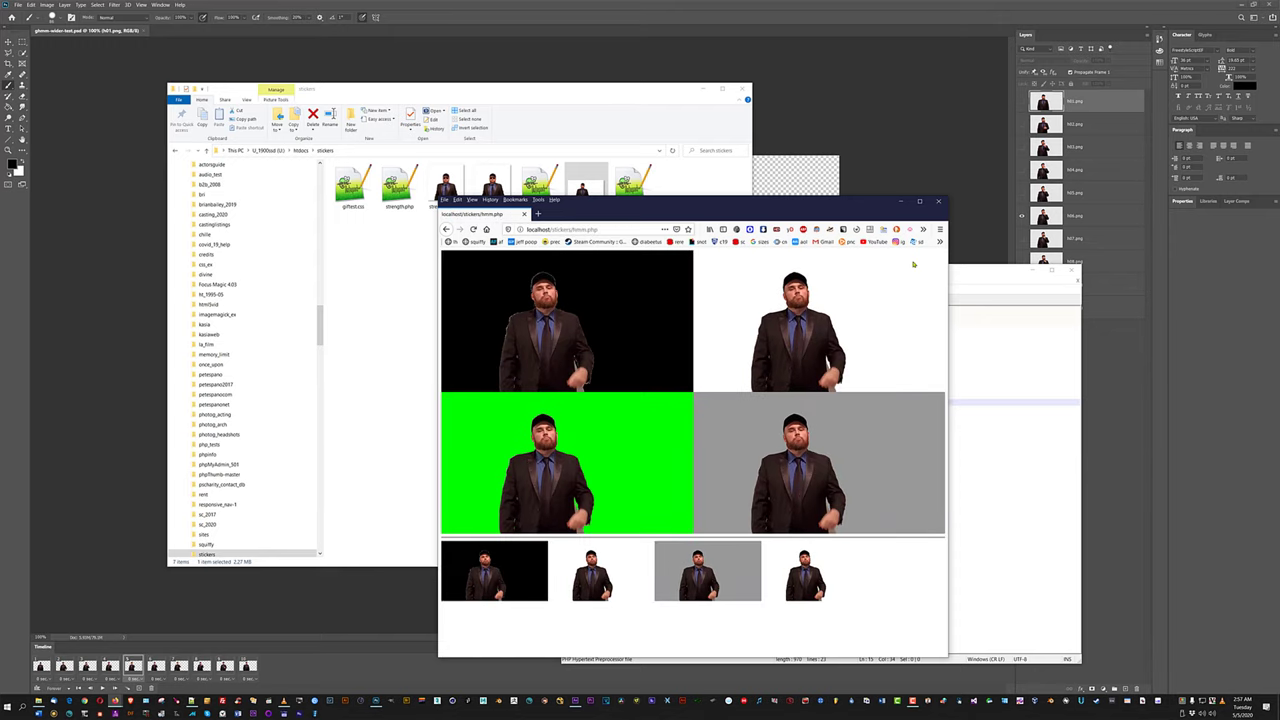
Maximize the browser and examine the animated sticker's edges on the black, white, green and grey backgrounds.
left_click(919, 201)
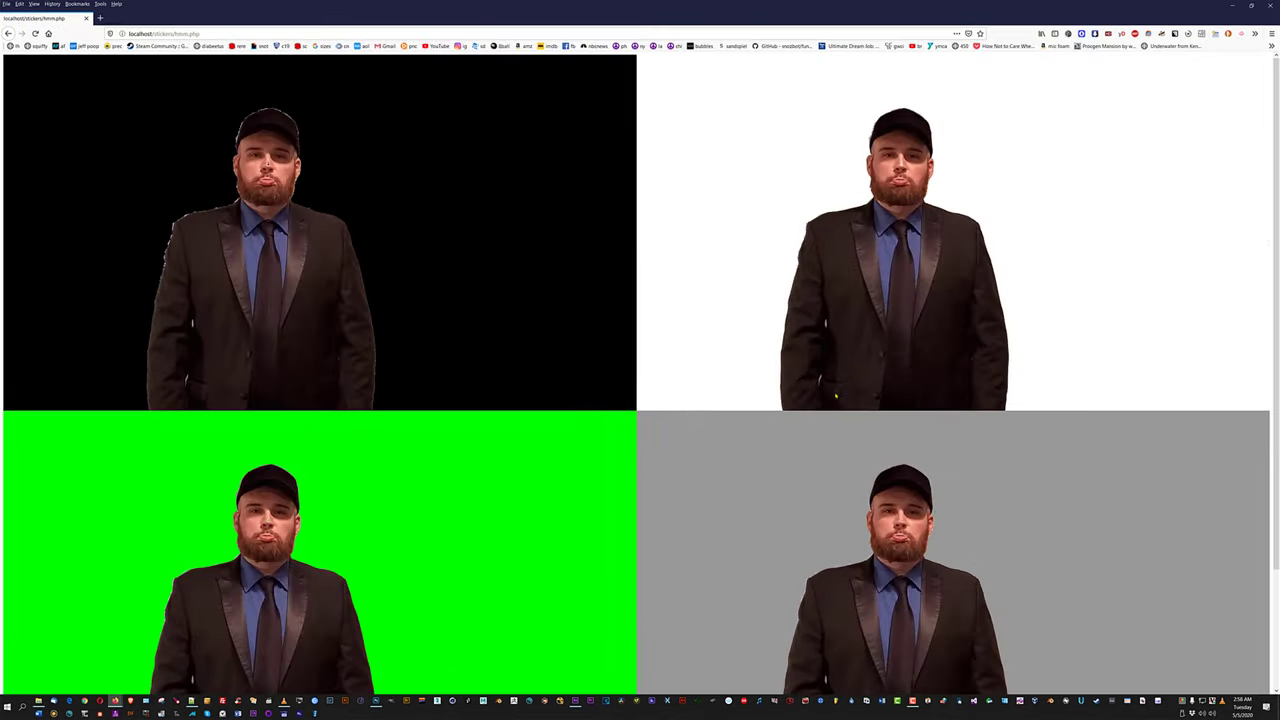
scroll(583, 335, "down", 2)
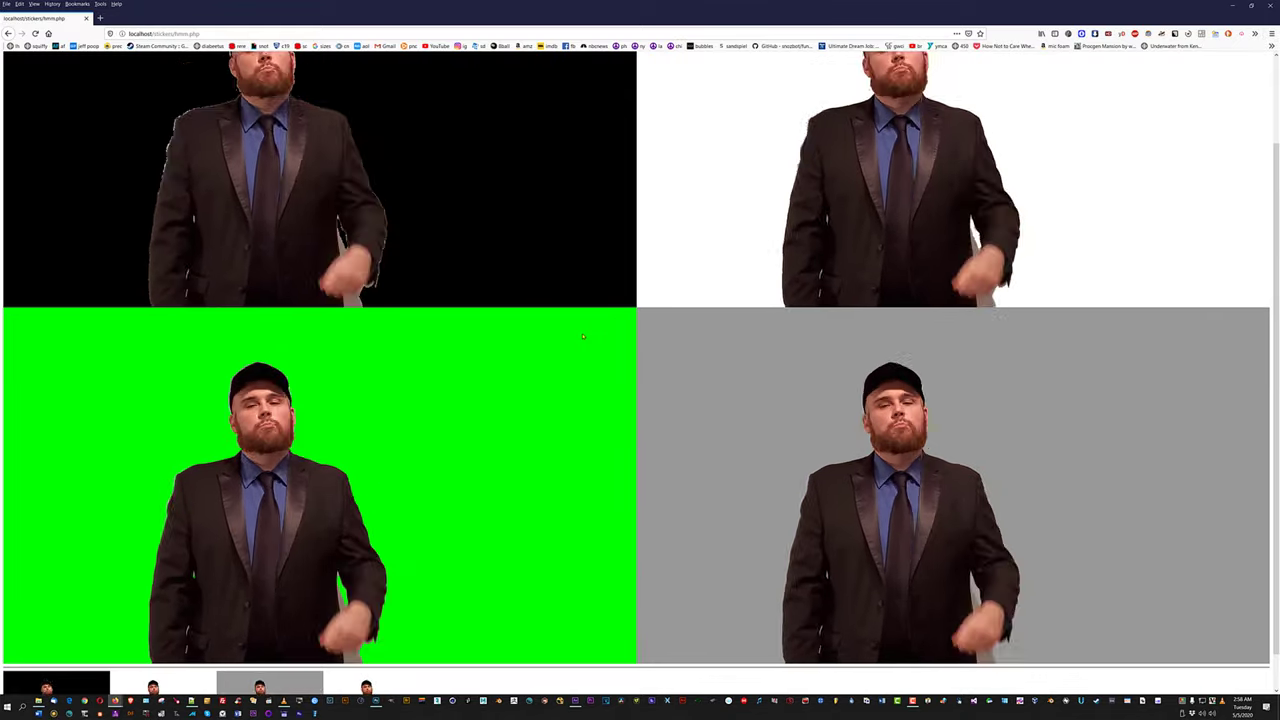
scroll(583, 337, "up", 2)
Restore the browser to a floating window, enlarge it, and compare the sticker's edges in the large and small previews.
left_click_drag(531, 3, 518, 88)
mouse_move(818, 545)
left_mouse_down()
mouse_move(966, 572)
mouse_move(903, 591)
mouse_move(788, 516)
mouse_move(823, 551)
mouse_move(957, 623)
mouse_move(946, 603)
mouse_move(777, 520)
mouse_move(1051, 614)
mouse_move(827, 533)
left_mouse_up()
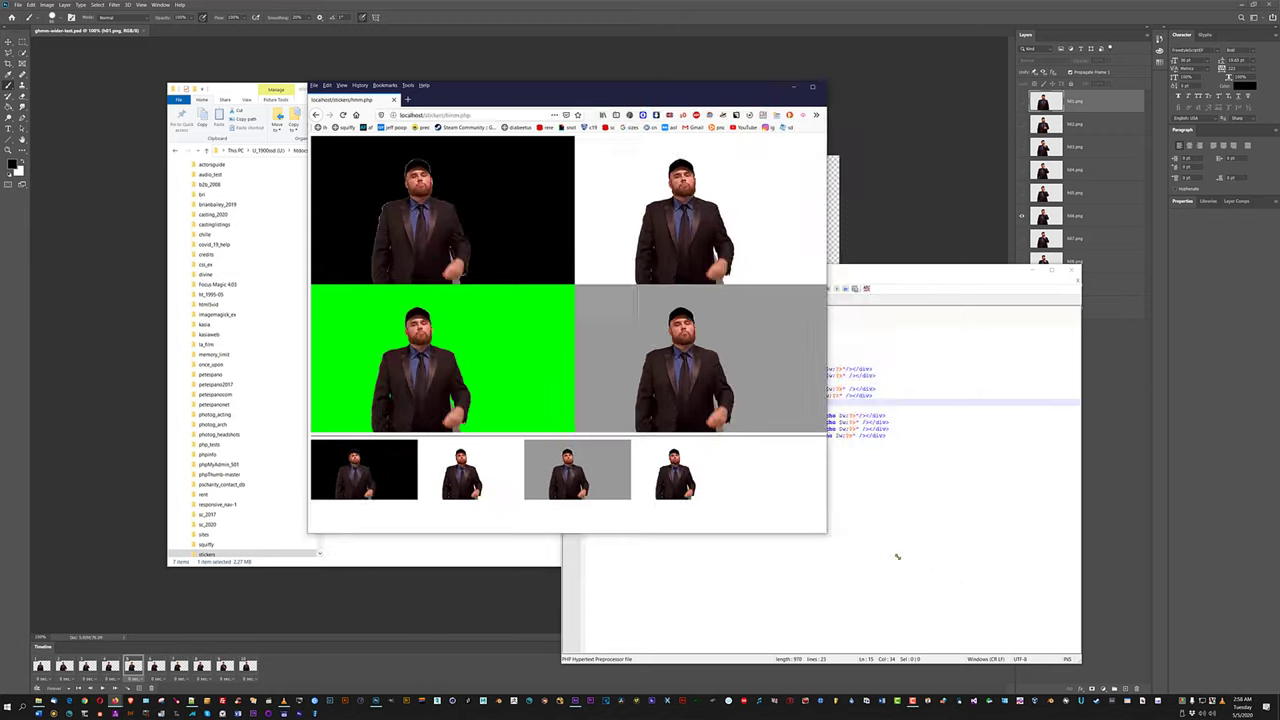
left_click_drag(897, 557, 1228, 628)
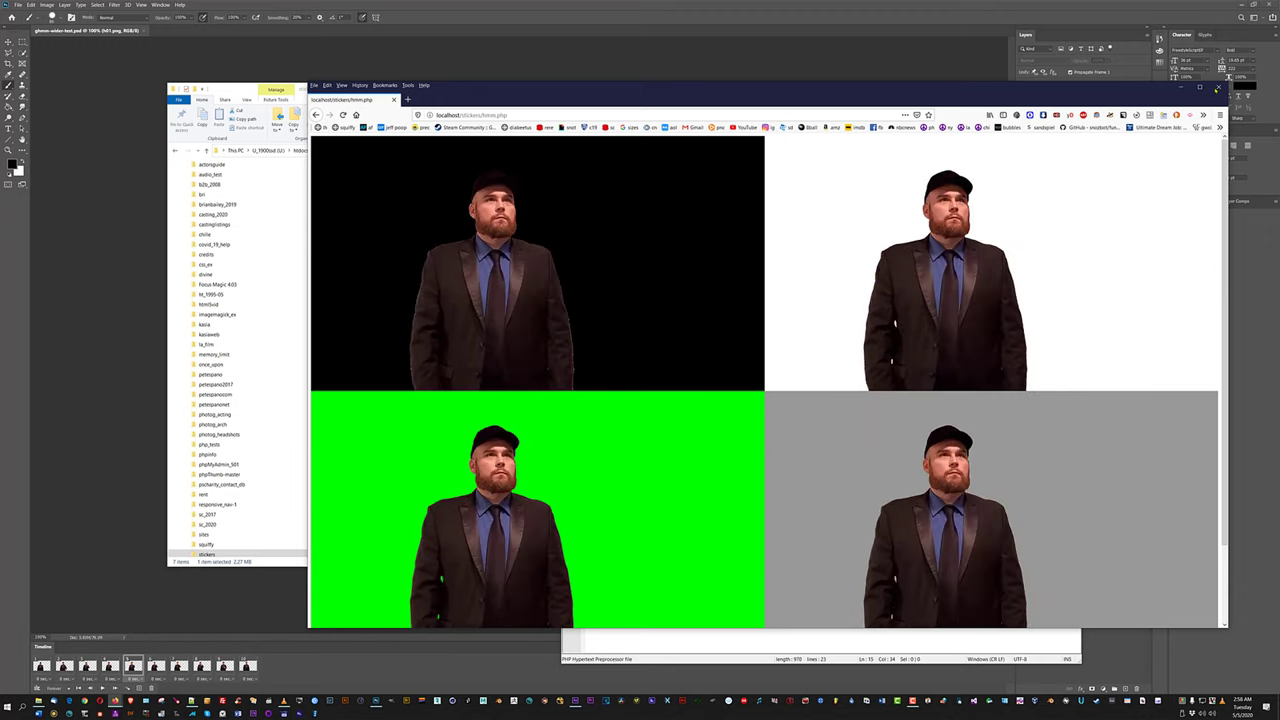
scroll(906, 244, "down", 3)
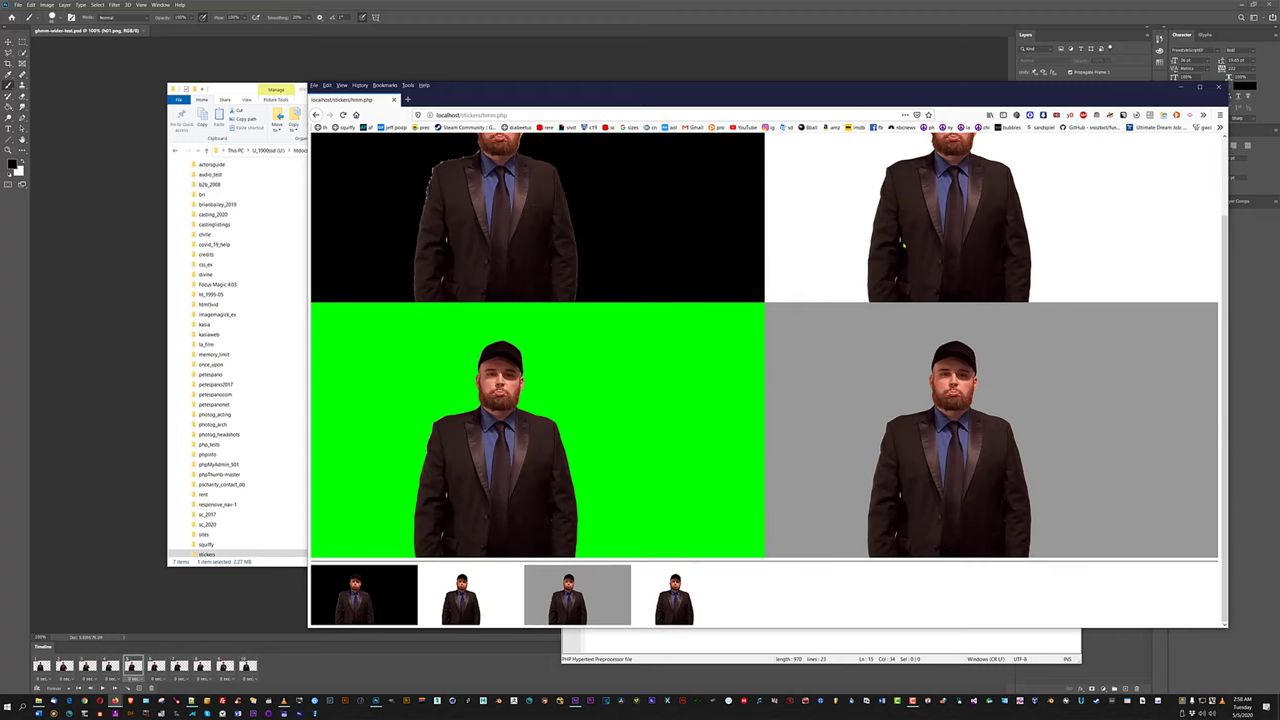
scroll(1106, 163, "up", 3)
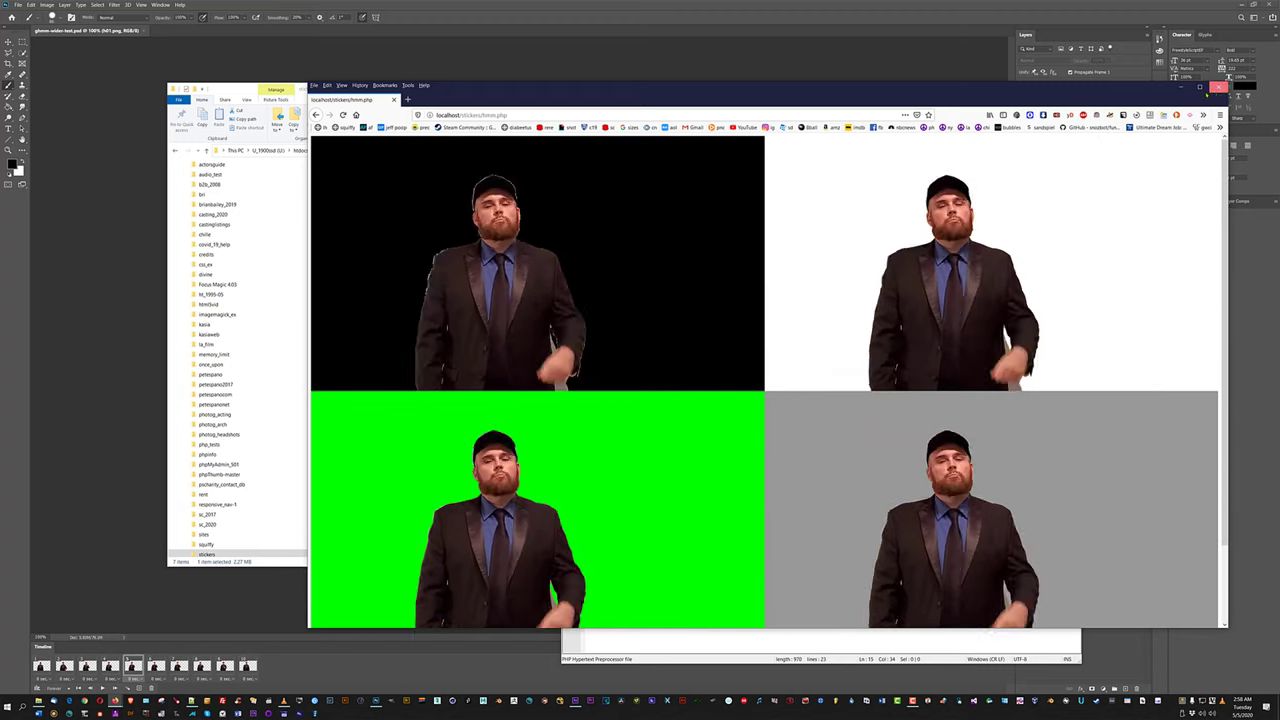